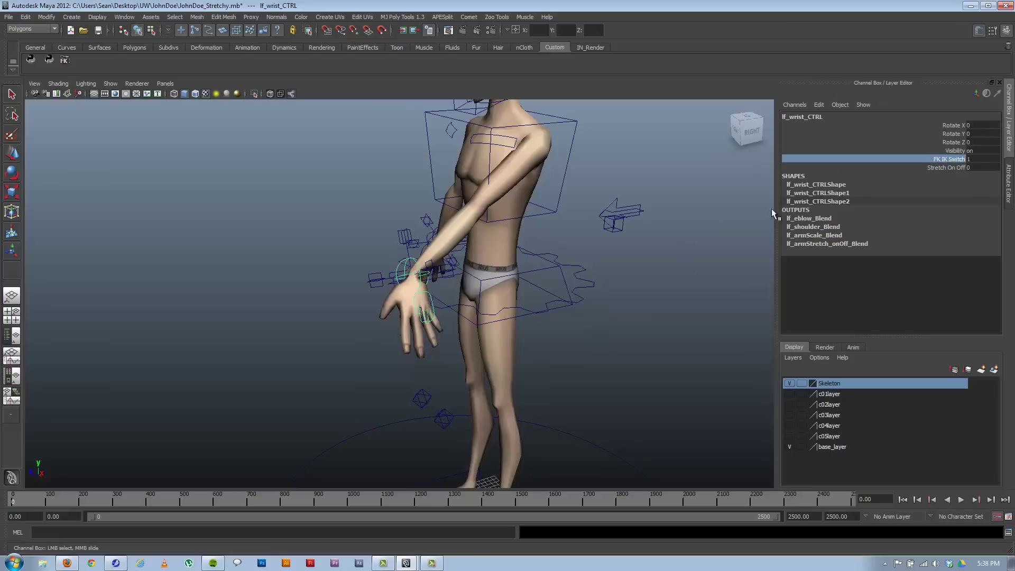
- Set the left wrist control's FK IK Switch to 0 and select the left shoulder FK control
{"action": "middle_click_drag", "start_coordinate": [623, 268], "coordinate": [598, 267]}
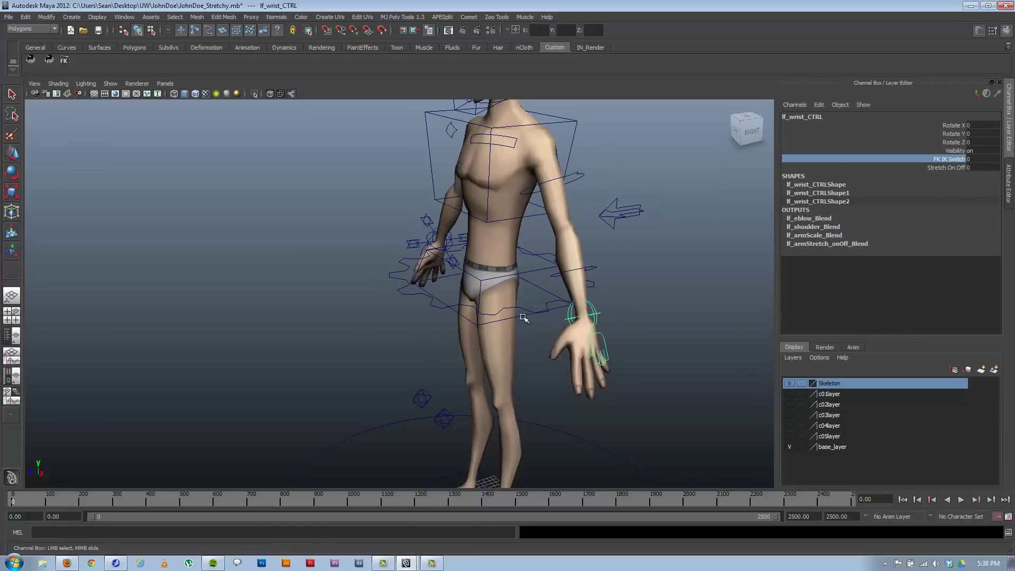
{"action": "mouse_move", "coordinate": [580, 280]}
{"action": "middle_mouse_down"}
{"action": "mouse_move", "coordinate": [616, 280]}
{"action": "mouse_move", "coordinate": [571, 280]}
{"action": "mouse_move", "coordinate": [591, 279]}
{"action": "mouse_move", "coordinate": [580, 277]}
{"action": "middle_mouse_up"}
{"action": "left_click", "coordinate": [580, 176]}
{"action": "key", "text": "w"}
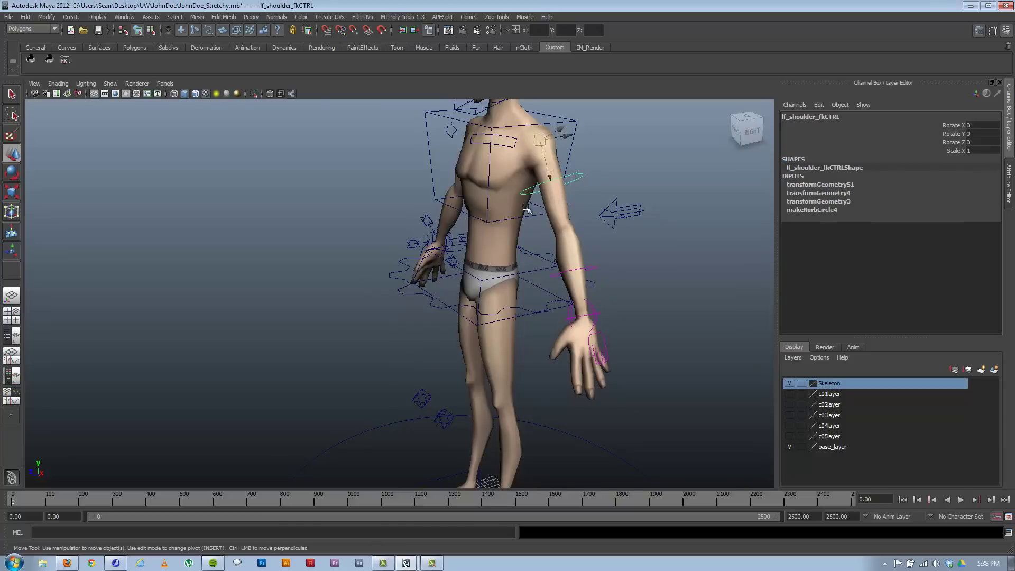
- Select the left wrist control and set its FK IK Switch to 1
{"action": "left_click", "coordinate": [596, 312]}
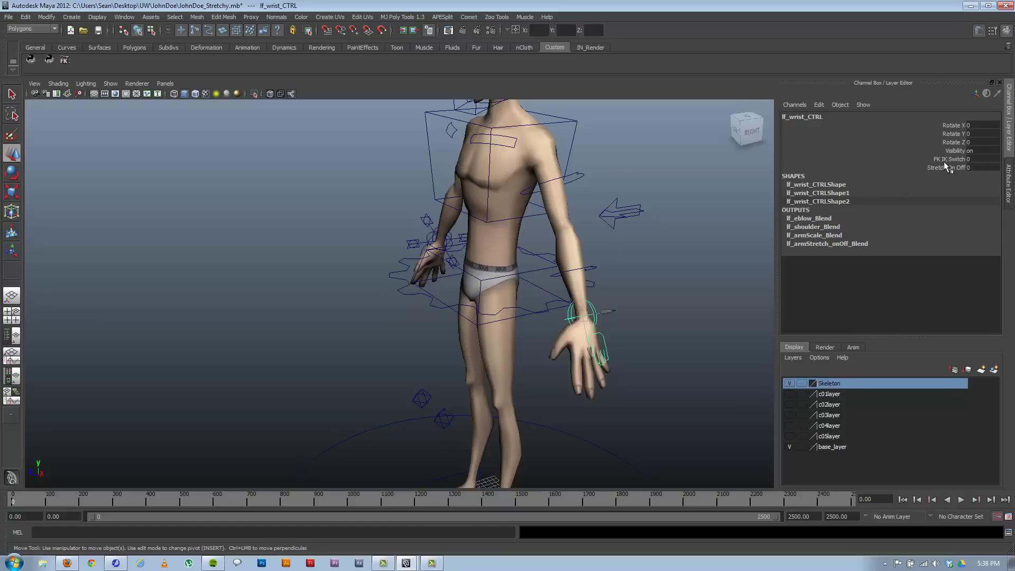
{"action": "mouse_move", "coordinate": [524, 325]}
{"action": "left_mouse_down", "text": "alt"}
{"action": "mouse_move", "coordinate": [505, 322]}
{"action": "mouse_move", "coordinate": [516, 317]}
{"action": "left_mouse_up", "text": "alt"}
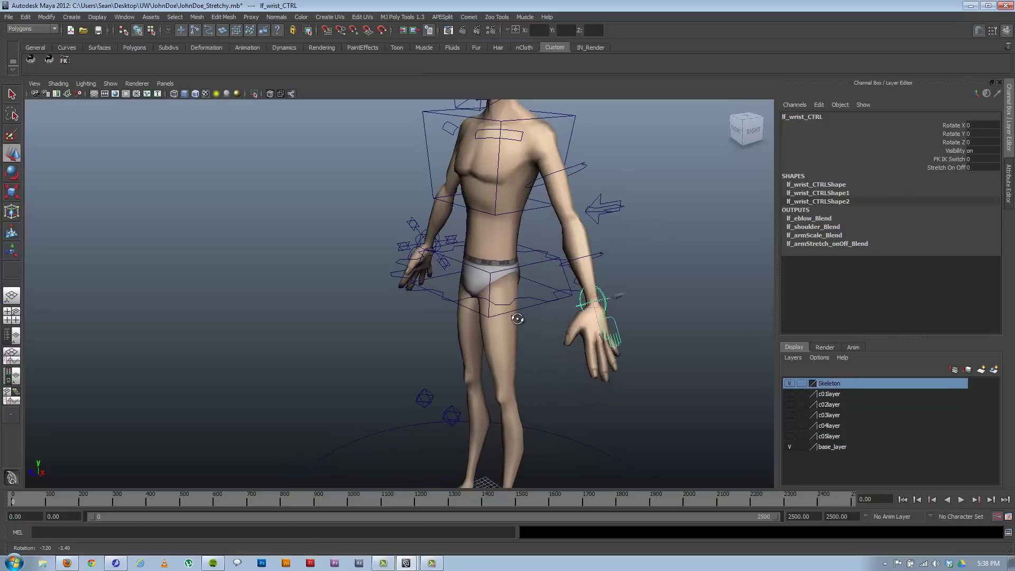
{"action": "left_click", "coordinate": [944, 159]}
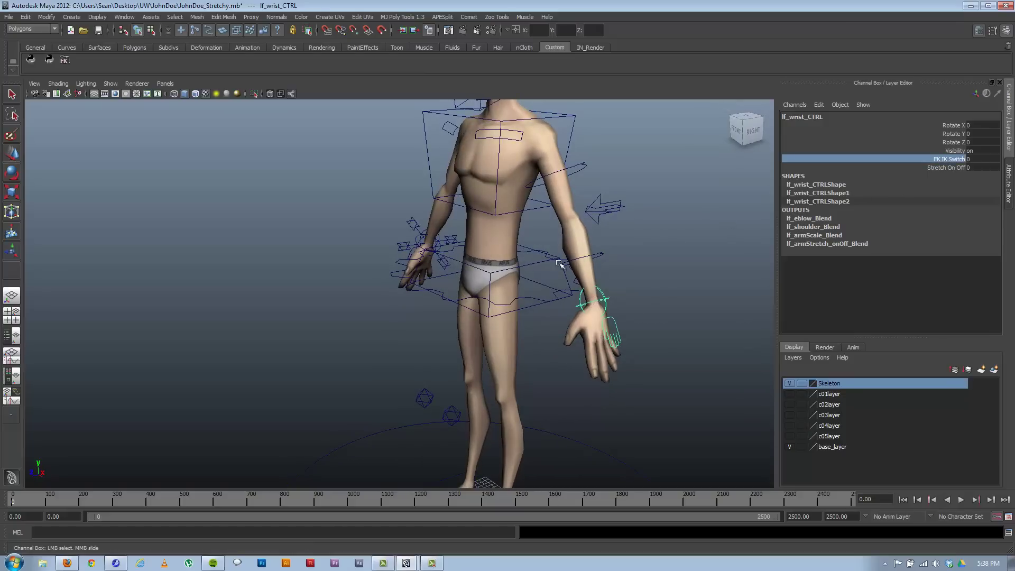
{"action": "middle_click_drag", "start_coordinate": [544, 270], "coordinate": [559, 270]}
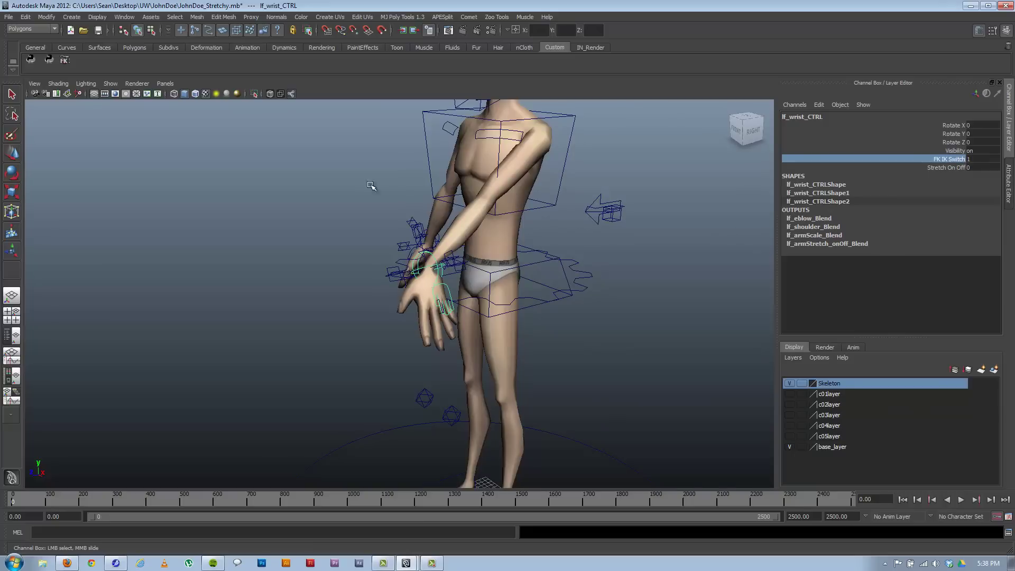
- Return the left arm to FK by setting the wrist control's FK IK Switch to 0
{"action": "middle_click_drag", "start_coordinate": [503, 174], "coordinate": [469, 234], "text": "alt"}
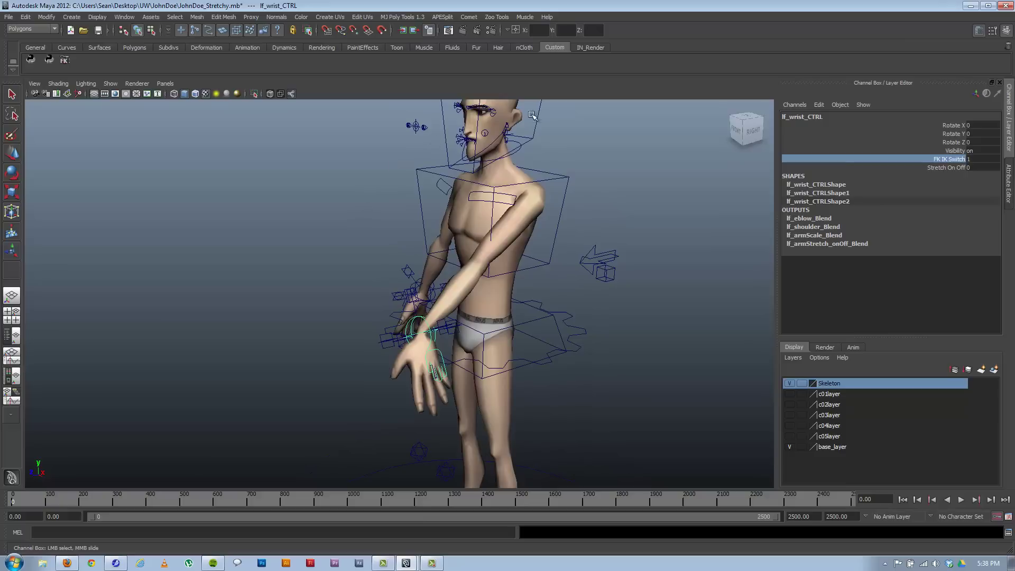
{"action": "left_click_drag", "start_coordinate": [460, 311], "coordinate": [322, 350], "text": "alt"}
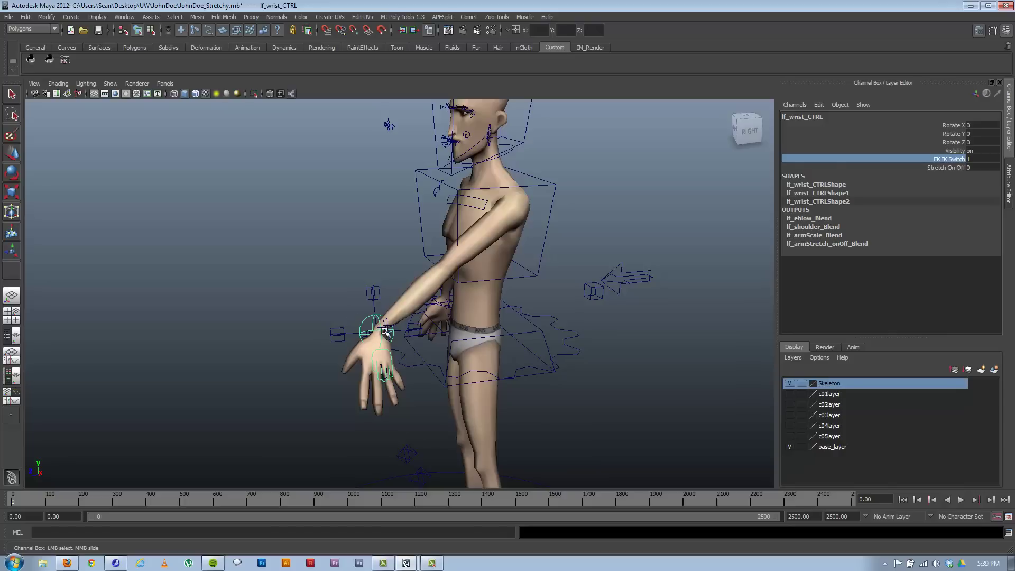
{"action": "middle_click_drag", "start_coordinate": [480, 325], "coordinate": [470, 327]}
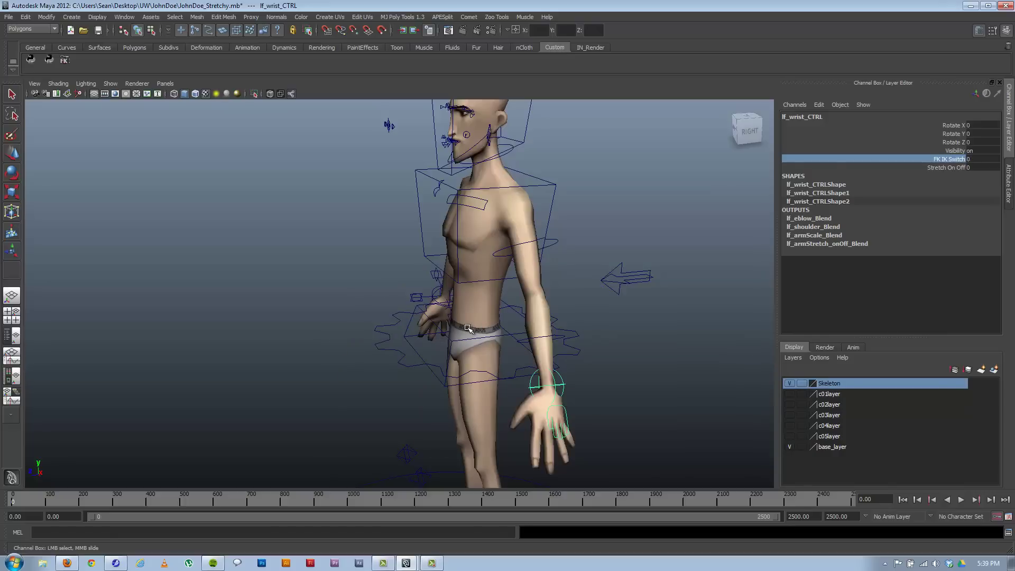
{"action": "left_click_drag", "start_coordinate": [464, 340], "coordinate": [465, 301], "text": "alt"}
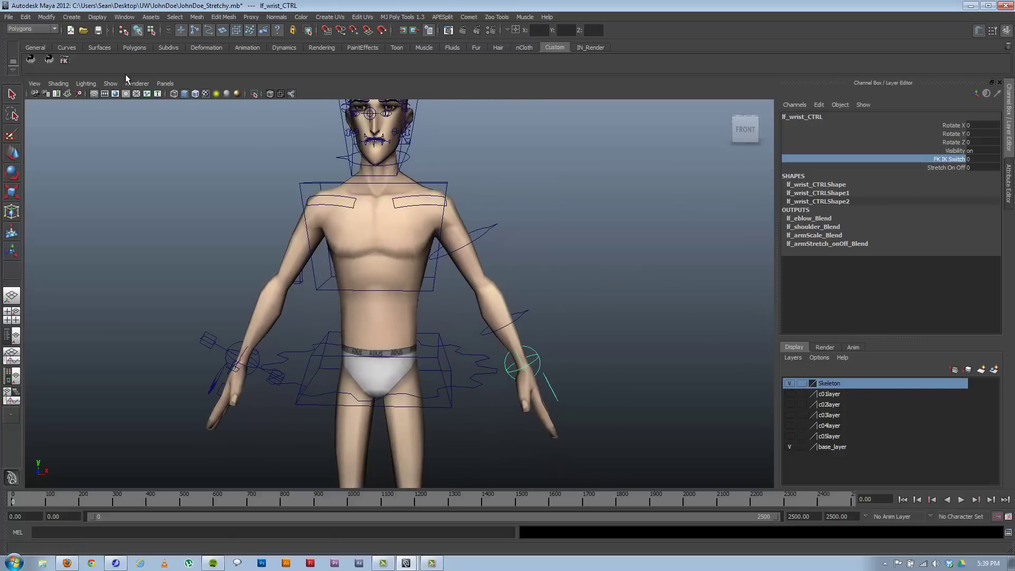
- Open the Outliner, select the hidden DoNotTouch group and show it in the viewport
{"action": "left_click", "coordinate": [111, 83]}
{"action": "mouse_move", "coordinate": [58, 83]}
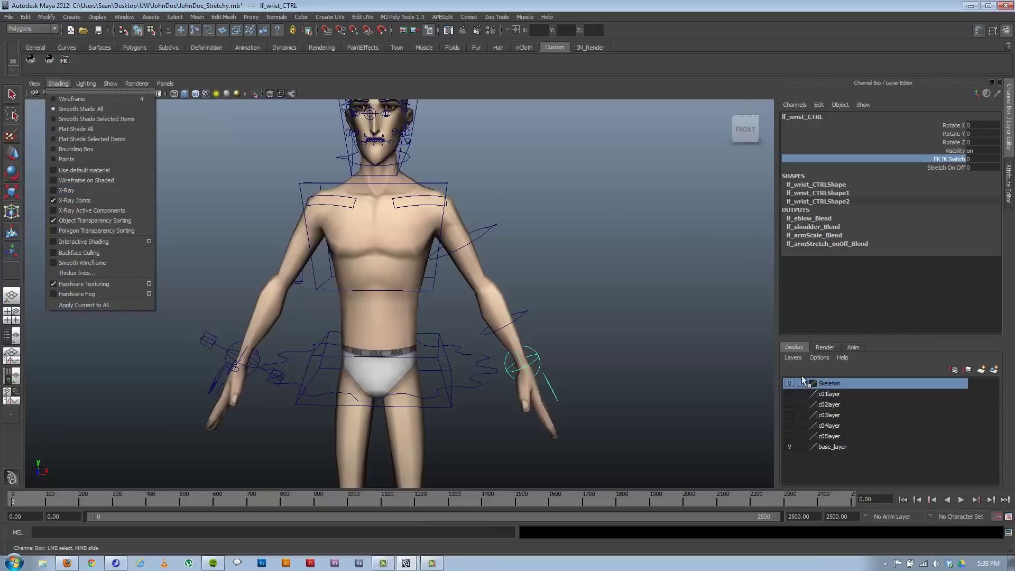
{"action": "left_click", "coordinate": [108, 9]}
{"action": "left_click", "coordinate": [128, 19]}
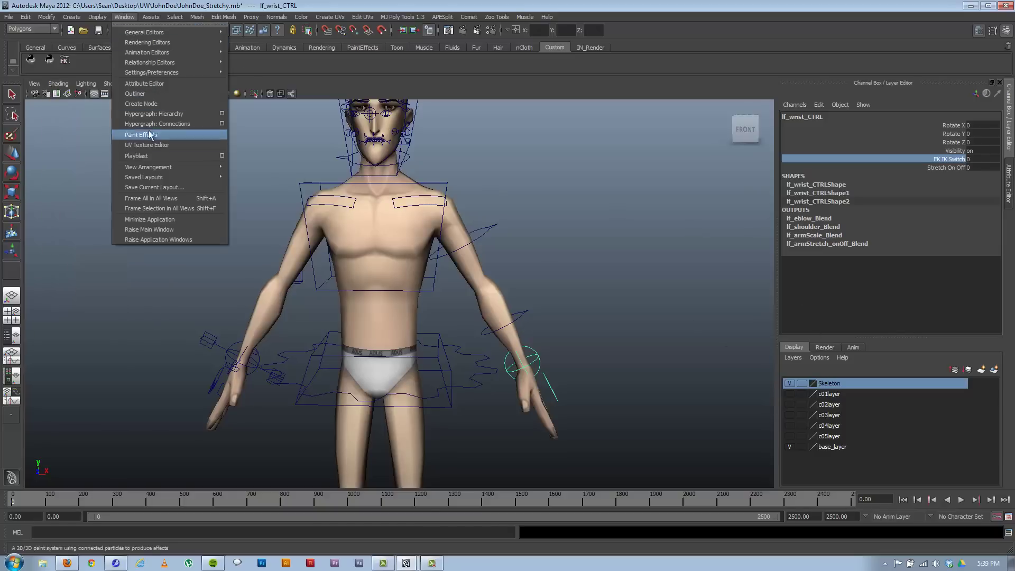
{"action": "left_click", "coordinate": [140, 100]}
{"action": "left_click", "coordinate": [772, 130]}
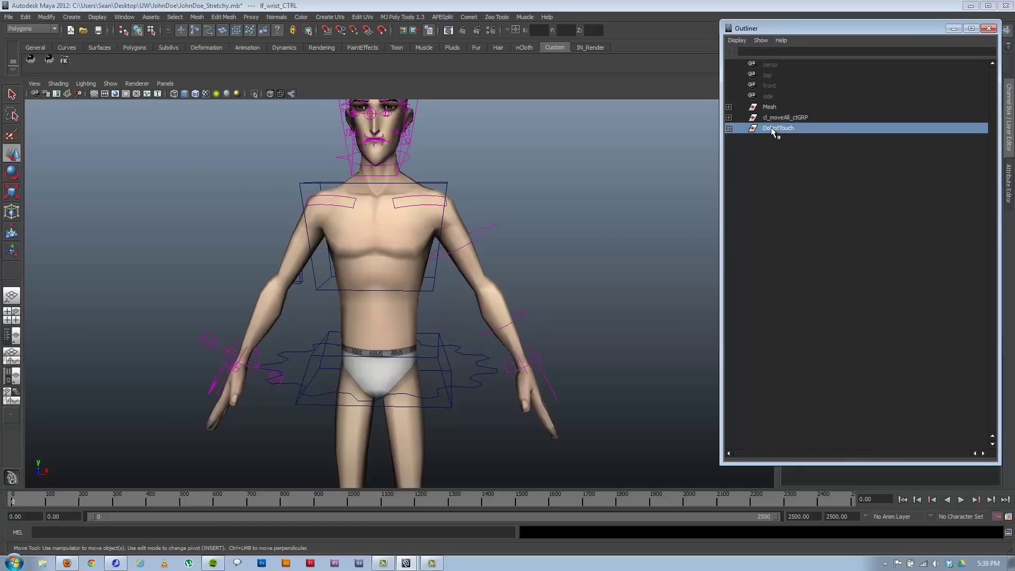
{"action": "key", "text": "shift+h"}
{"action": "key", "text": "w"}
{"action": "left_click", "coordinate": [955, 28]}
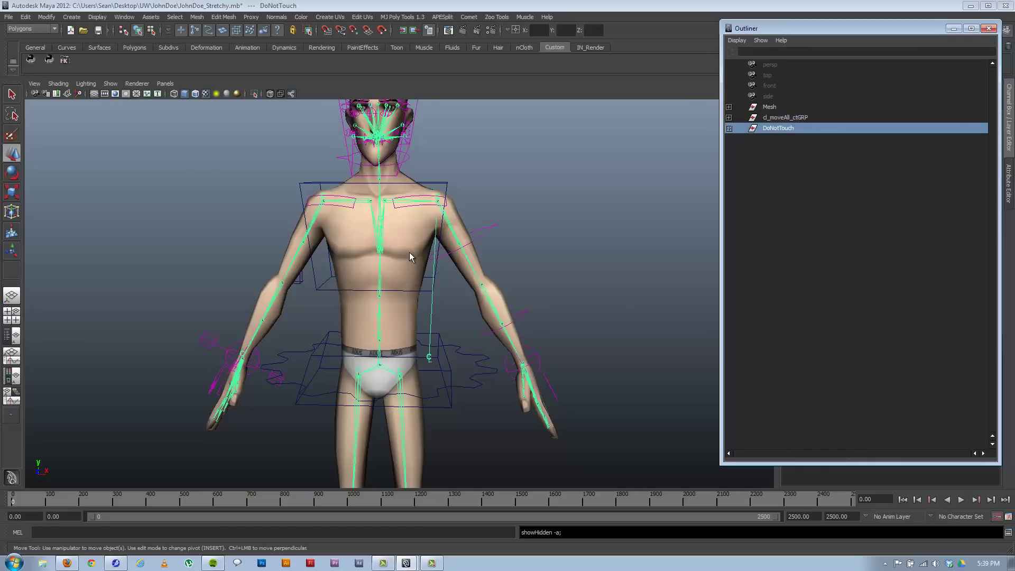
- Undo the recent changes back through the last move of the left hand IK control
{"action": "mouse_move", "coordinate": [499, 265]}
{"action": "left_mouse_down", "text": "alt"}
{"action": "mouse_move", "coordinate": [482, 269]}
{"action": "mouse_move", "coordinate": [493, 284]}
{"action": "left_mouse_up", "text": "alt"}
{"action": "key", "text": "ctrl+z"}
{"action": "key", "text": "ctrl+z"}
{"action": "key", "text": "ctrl+z"}
{"action": "key", "text": "ctrl+z"}
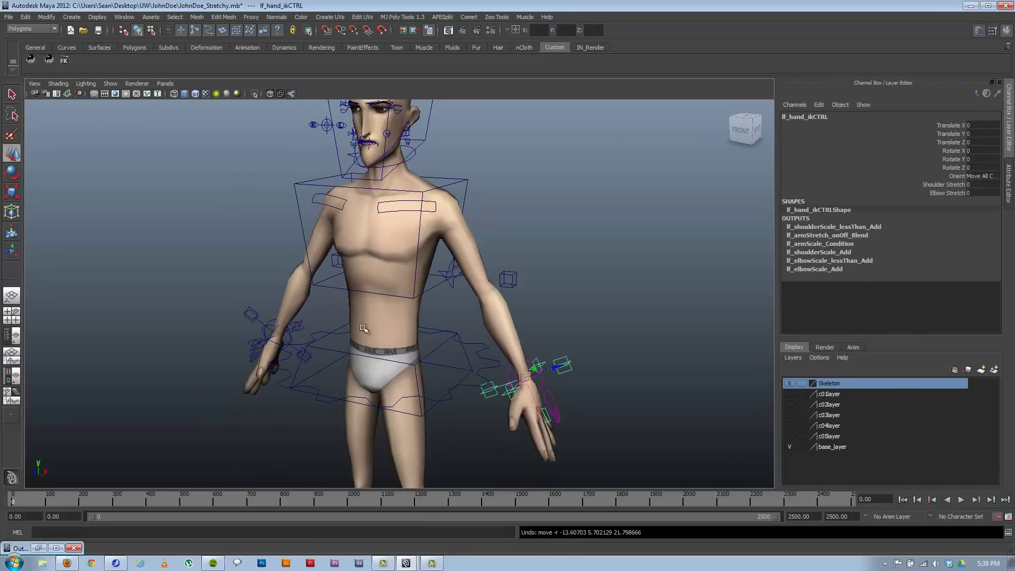
- Reopen the Outliner, unhide the DoNotTouch group to reveal the skeleton, and minimize the Outliner
{"action": "key", "text": "shift+o"}
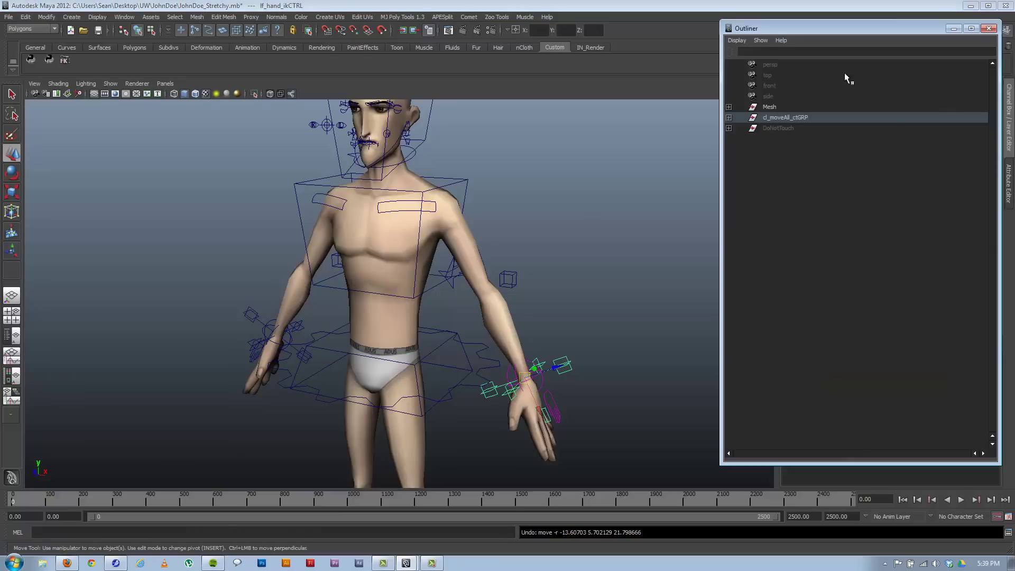
{"action": "left_click", "coordinate": [773, 130]}
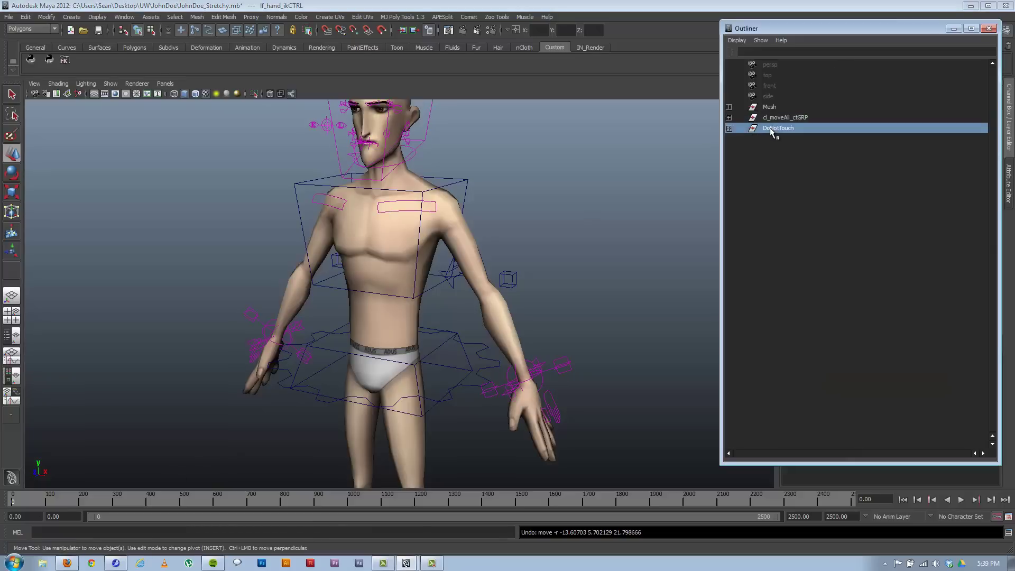
{"action": "left_click", "coordinate": [954, 28]}
{"action": "left_click_drag", "start_coordinate": [532, 222], "coordinate": [540, 224], "text": "alt"}
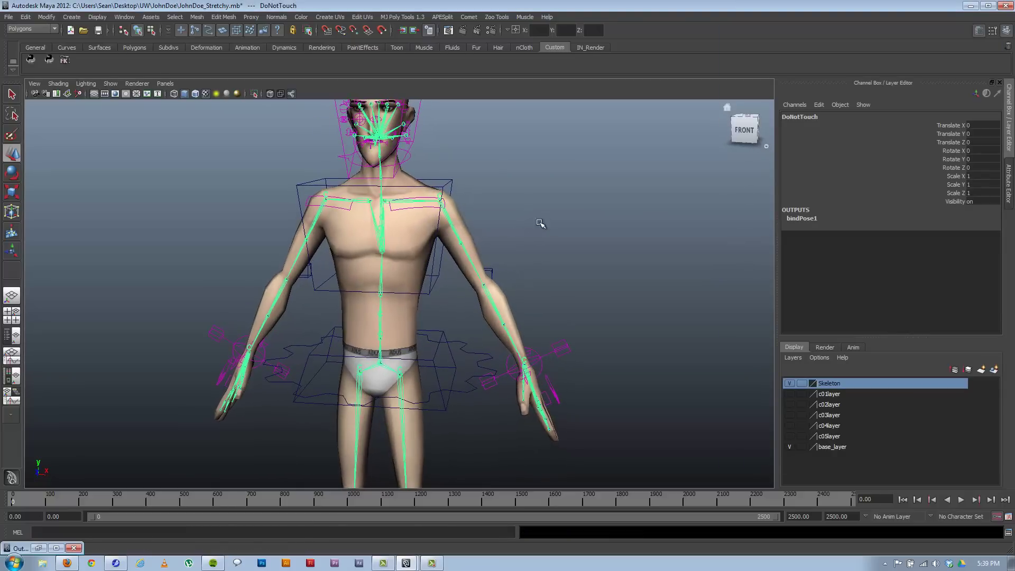
{"action": "key", "text": "w"}
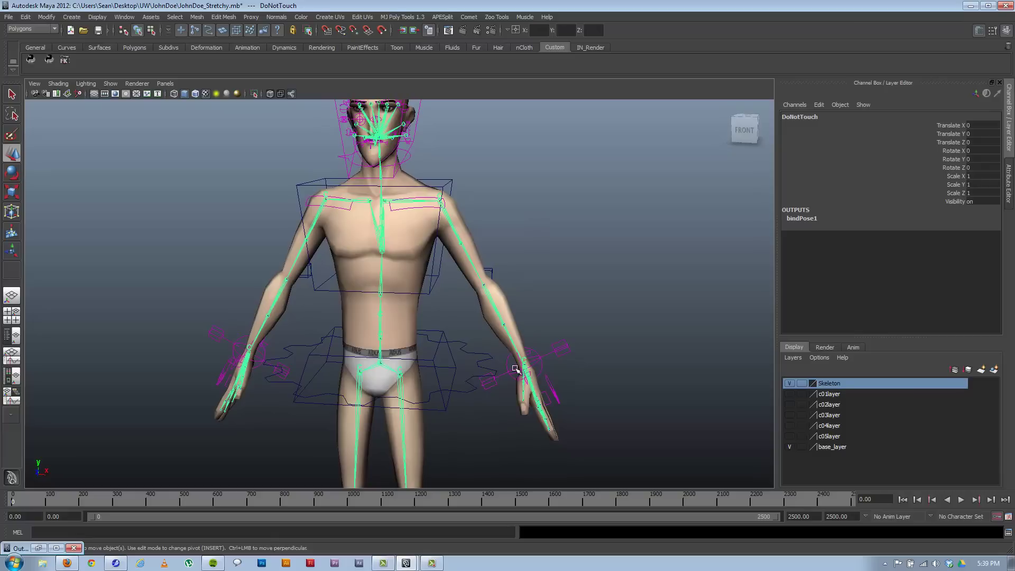
- Switch the left arm to FK by setting FK IK Switch to 0 on lf_wrist_CTRL
{"action": "left_click_drag", "start_coordinate": [527, 328], "coordinate": [503, 363], "text": "alt"}
{"action": "scroll", "coordinate": [487, 322], "scroll_direction": "up", "scroll_amount": 5}
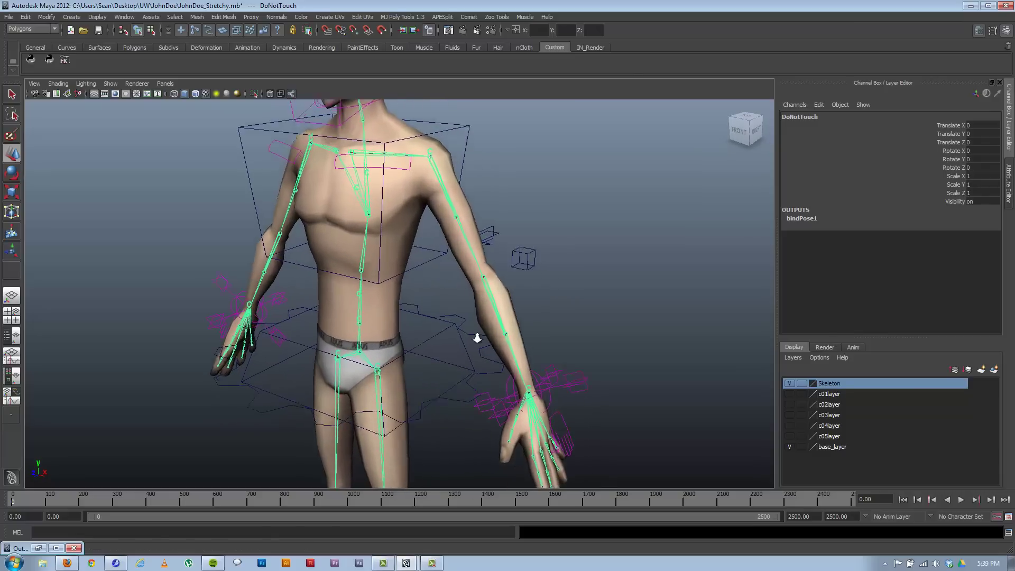
{"action": "left_click", "coordinate": [569, 392]}
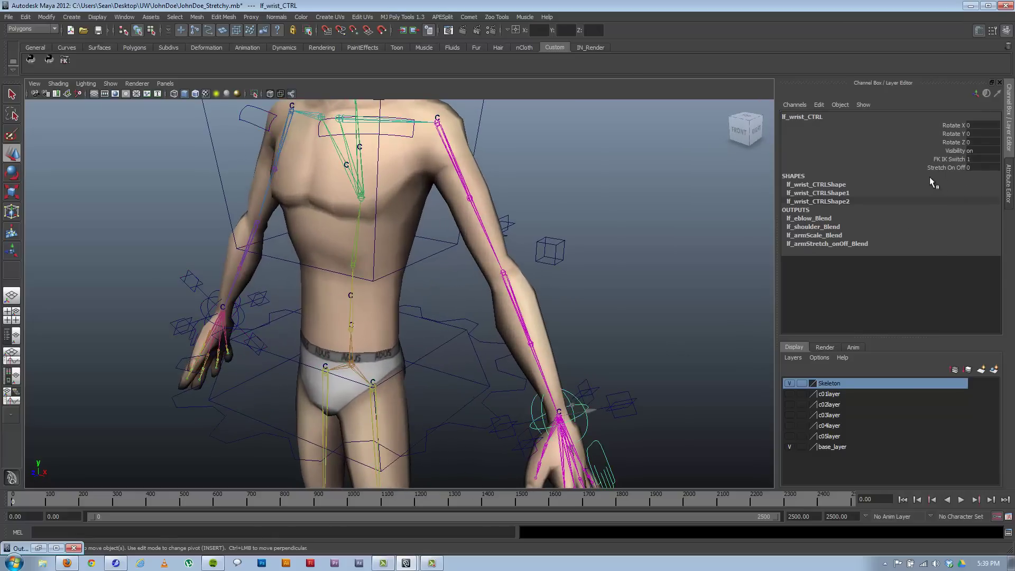
{"action": "left_click", "coordinate": [946, 158]}
{"action": "middle_click_drag", "start_coordinate": [636, 252], "coordinate": [579, 252]}
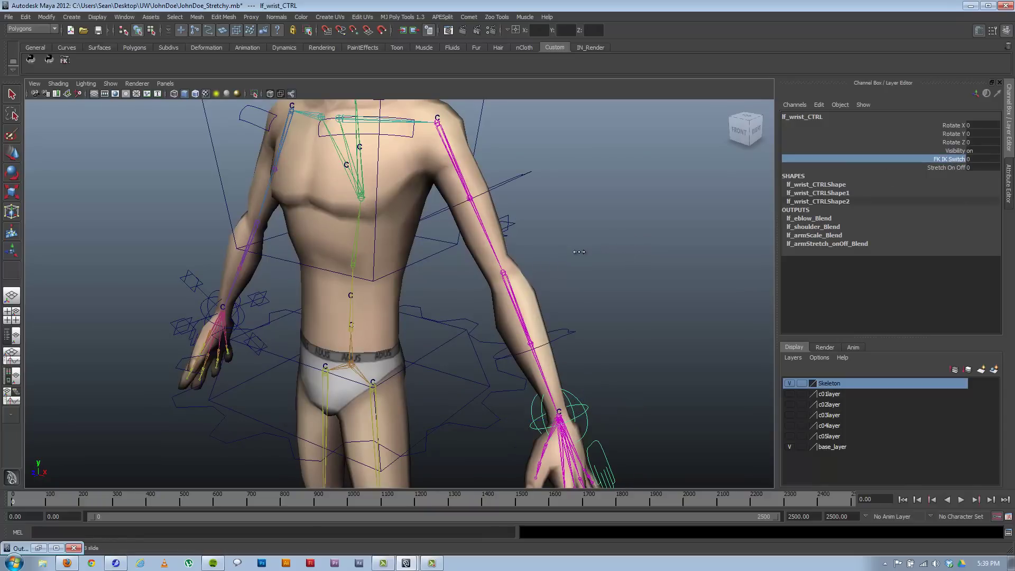
- Test-rotate the left elbow FK control to bend the forearm, and undo the rotation
{"action": "left_click", "coordinate": [565, 335]}
{"action": "left_click_drag", "start_coordinate": [527, 342], "coordinate": [464, 335], "text": "alt"}
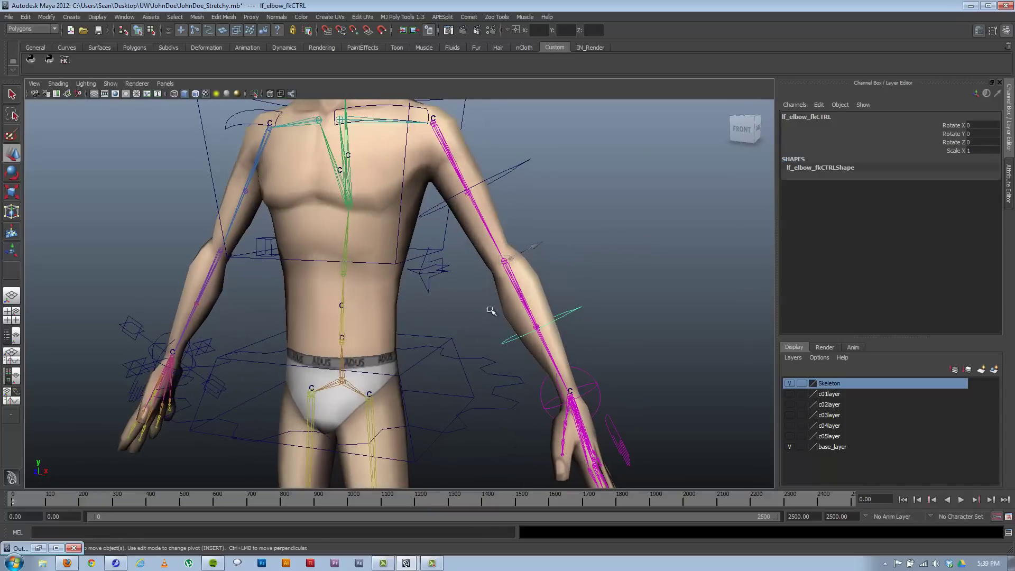
{"action": "key", "text": "e"}
{"action": "left_click_drag", "start_coordinate": [546, 236], "coordinate": [483, 258]}
{"action": "key", "text": "ctrl+z"}
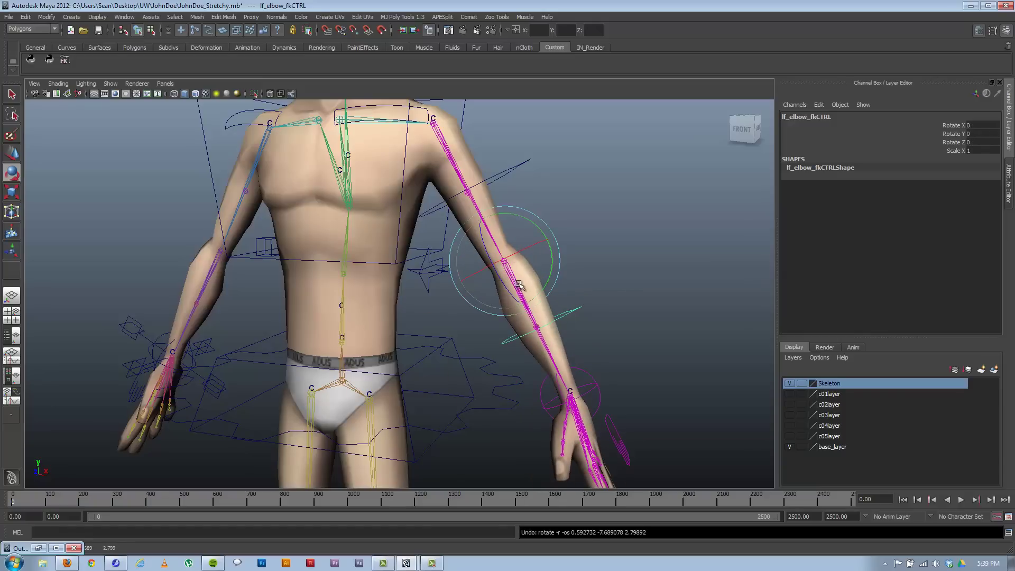
{"action": "left_click_drag", "start_coordinate": [521, 288], "coordinate": [473, 283], "text": "alt"}
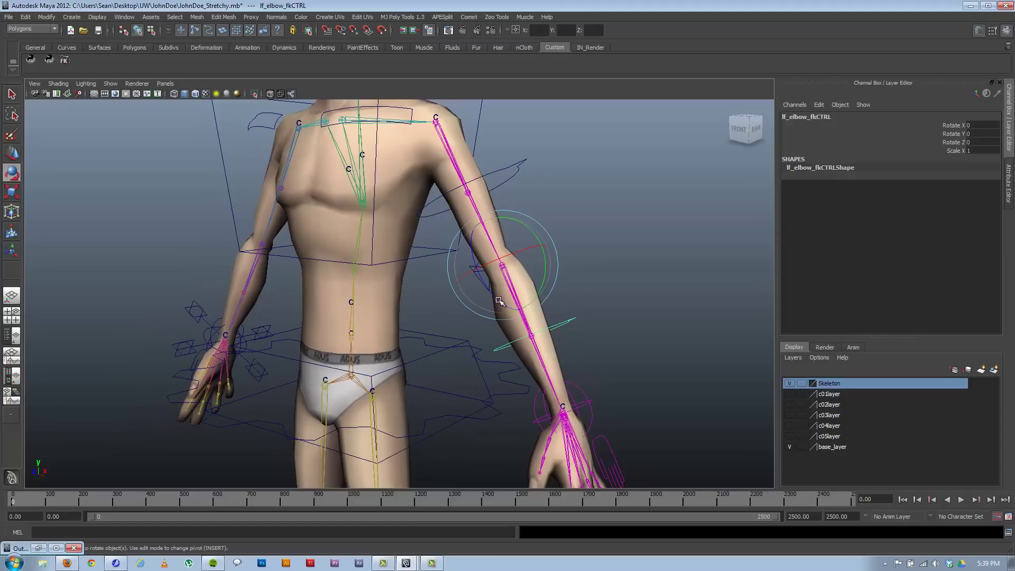
- Switch the left arm back to IK by setting the wrist control's FK IK Switch to 1
{"action": "left_click", "coordinate": [589, 408]}
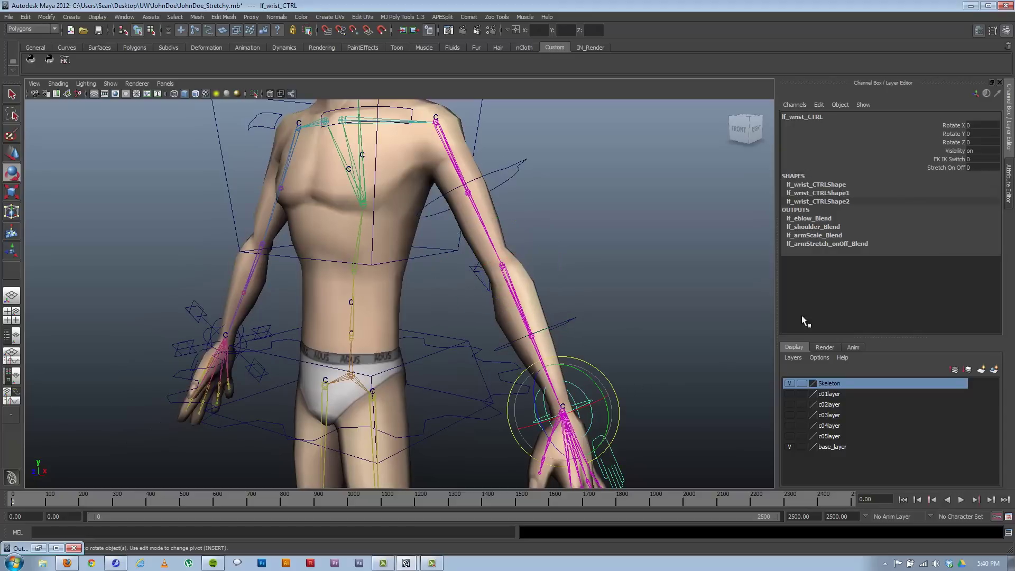
{"action": "left_click", "coordinate": [943, 161]}
{"action": "middle_click_drag", "start_coordinate": [633, 259], "coordinate": [722, 260]}
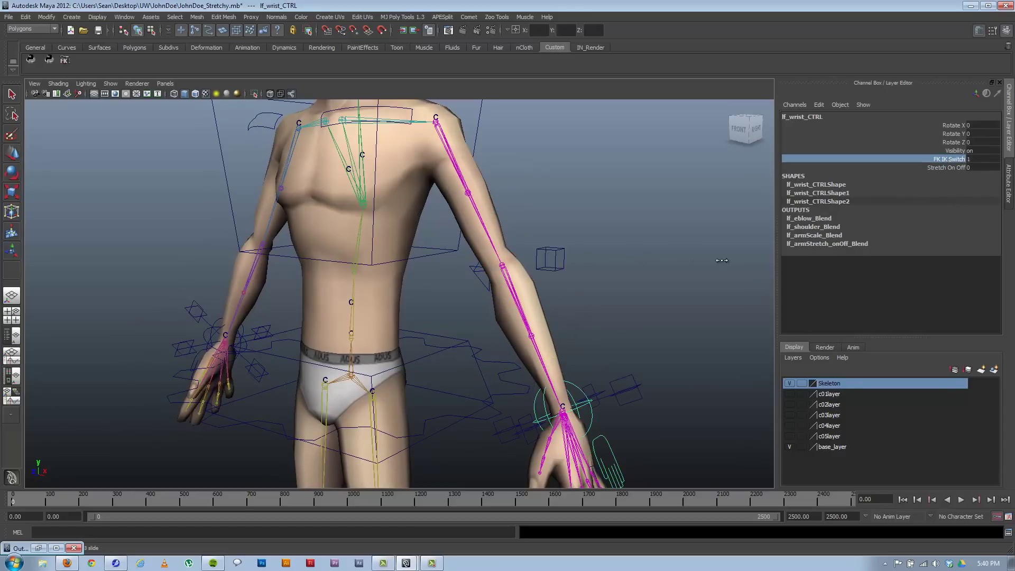
- Move the left hand IK control to about X -4, Y -2.4, Z -0.2 to bend the arm, and select the elbow joint lf_elbow_JNT
{"action": "left_click", "coordinate": [623, 399]}
{"action": "left_click", "coordinate": [622, 394]}
{"action": "key", "text": "w"}
{"action": "left_click_drag", "start_coordinate": [579, 400], "coordinate": [476, 392], "text": "alt"}
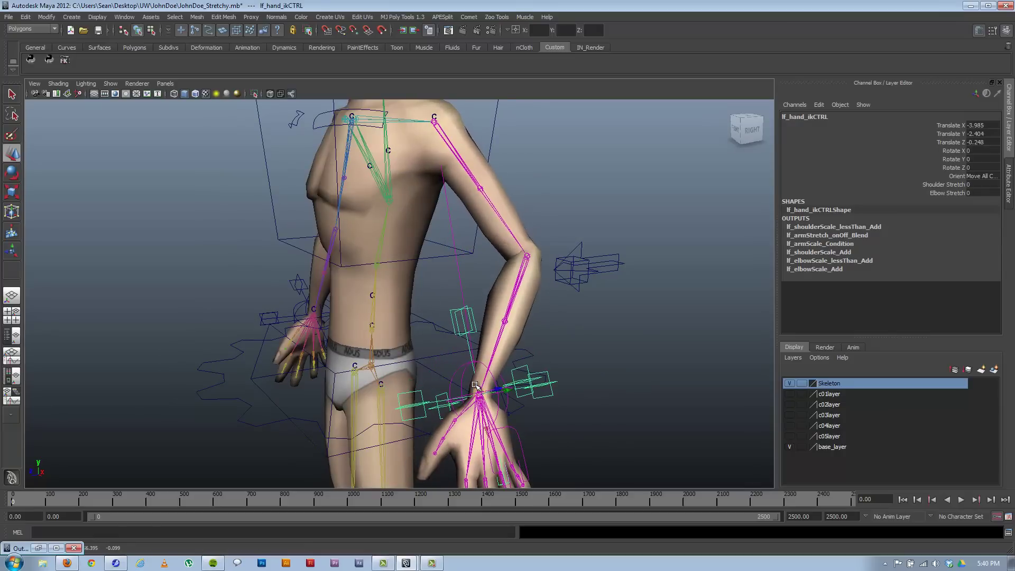
{"action": "left_click", "coordinate": [525, 264]}
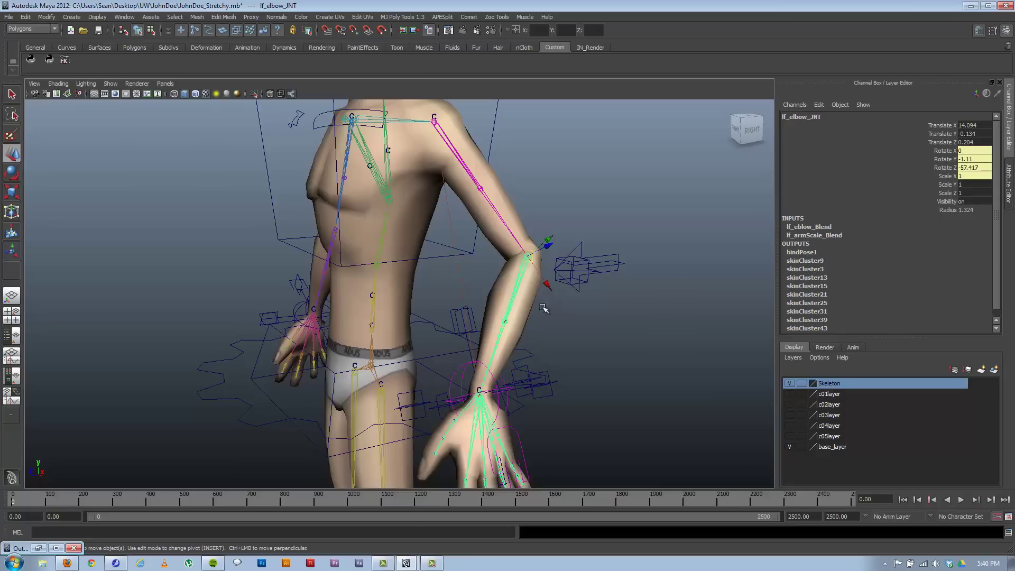
{"action": "left_click_drag", "start_coordinate": [465, 324], "coordinate": [499, 322], "text": "alt"}
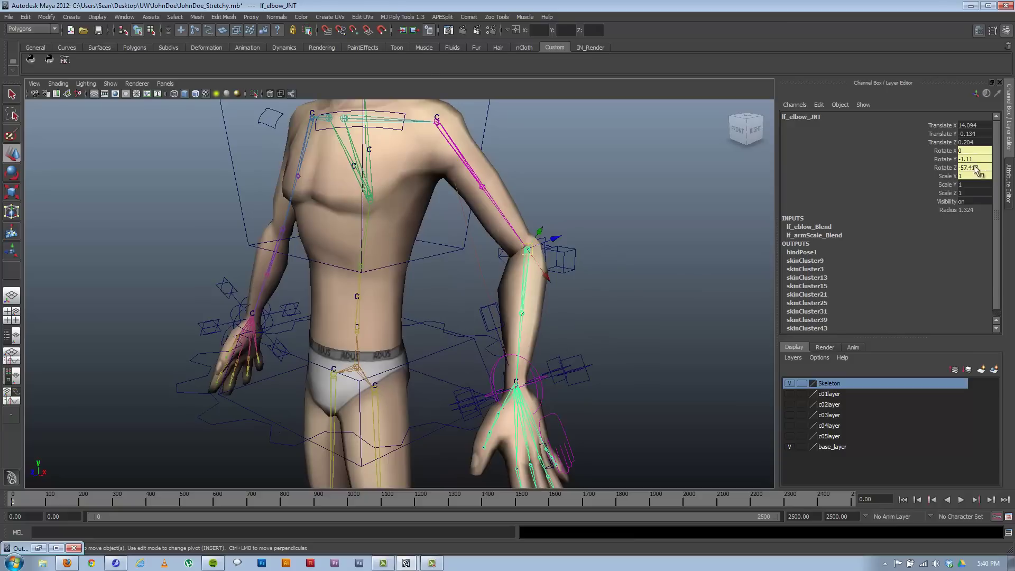
- Undo the elbow joint selection and the last move of the left hand IK control
{"action": "key", "text": "ctrl+z"}
{"action": "key", "text": "ctrl+z"}
{"action": "mouse_move", "coordinate": [502, 276]}
{"action": "left_mouse_down", "text": "alt"}
{"action": "mouse_move", "coordinate": [513, 244]}
{"action": "mouse_move", "coordinate": [502, 288]}
{"action": "left_mouse_up", "text": "alt"}
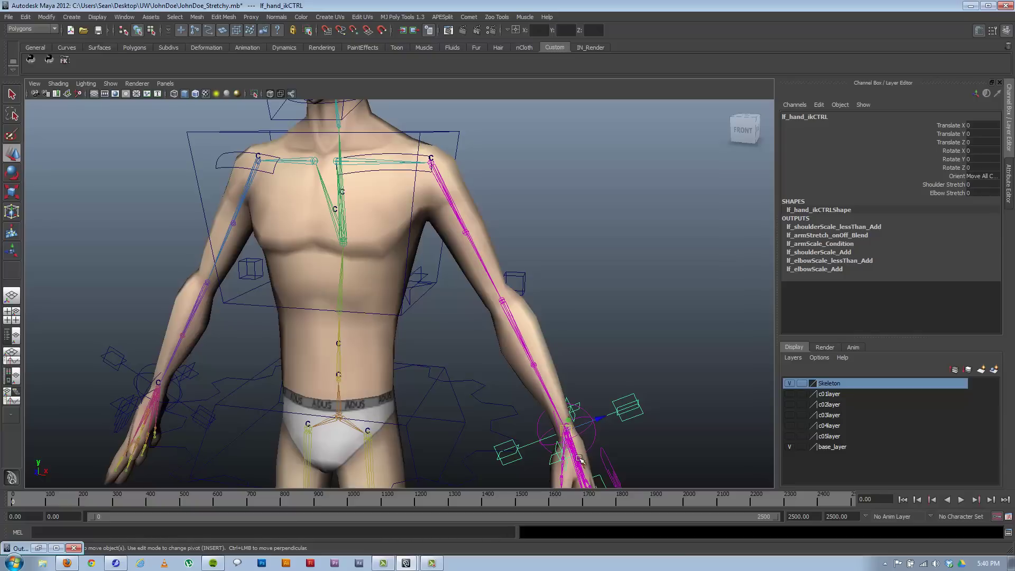
{"action": "left_click_drag", "start_coordinate": [520, 281], "coordinate": [444, 243], "text": "alt"}
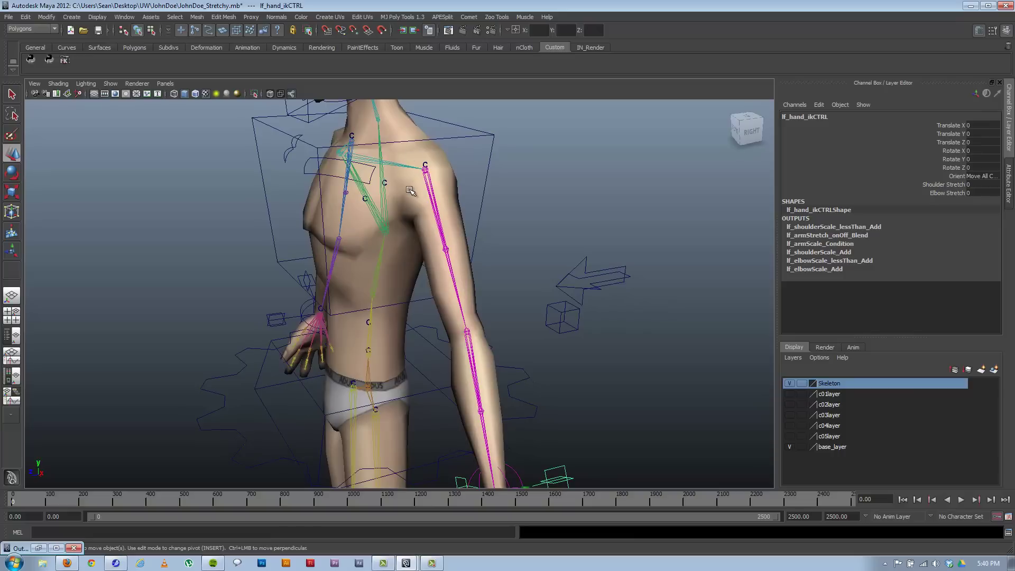
{"action": "left_click_drag", "start_coordinate": [438, 185], "coordinate": [447, 185], "text": "alt"}
{"action": "left_click_drag", "start_coordinate": [507, 306], "coordinate": [439, 328], "text": "alt"}
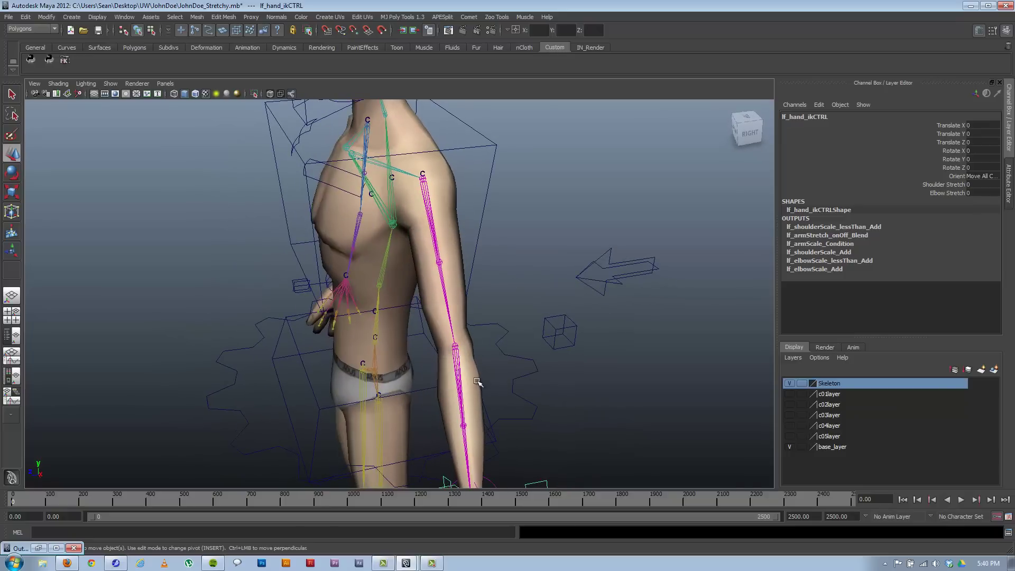
{"action": "left_click_drag", "start_coordinate": [463, 322], "coordinate": [451, 230], "text": "alt"}
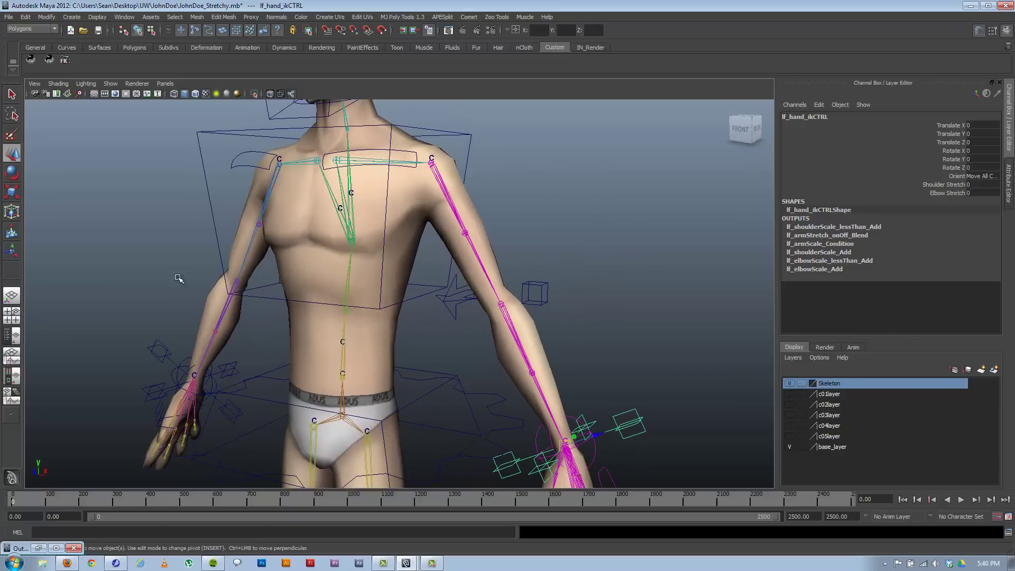
{"action": "left_click_drag", "start_coordinate": [374, 269], "coordinate": [414, 299], "text": "alt"}
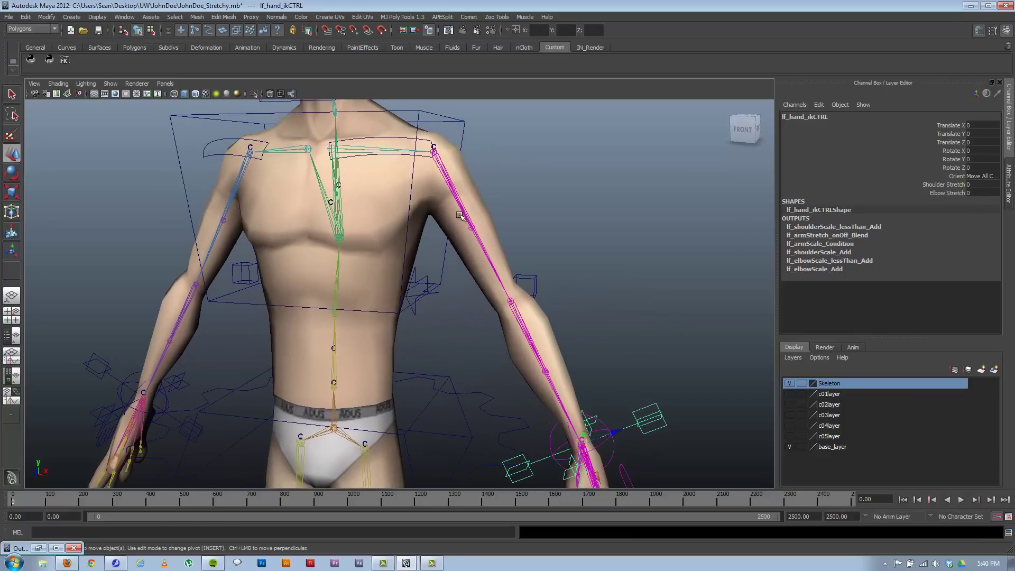
- Select the left shoulder joint and the left elbow joint in turn to compare their move axis directions
{"action": "left_click", "coordinate": [432, 158]}
{"action": "left_click_drag", "start_coordinate": [437, 157], "coordinate": [450, 205], "text": "alt"}
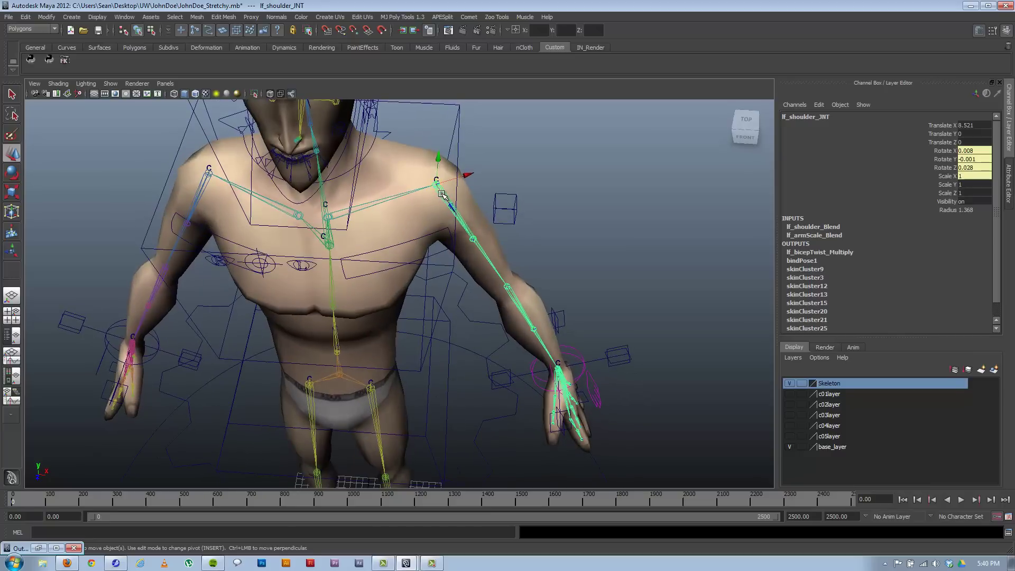
{"action": "left_click", "coordinate": [506, 286]}
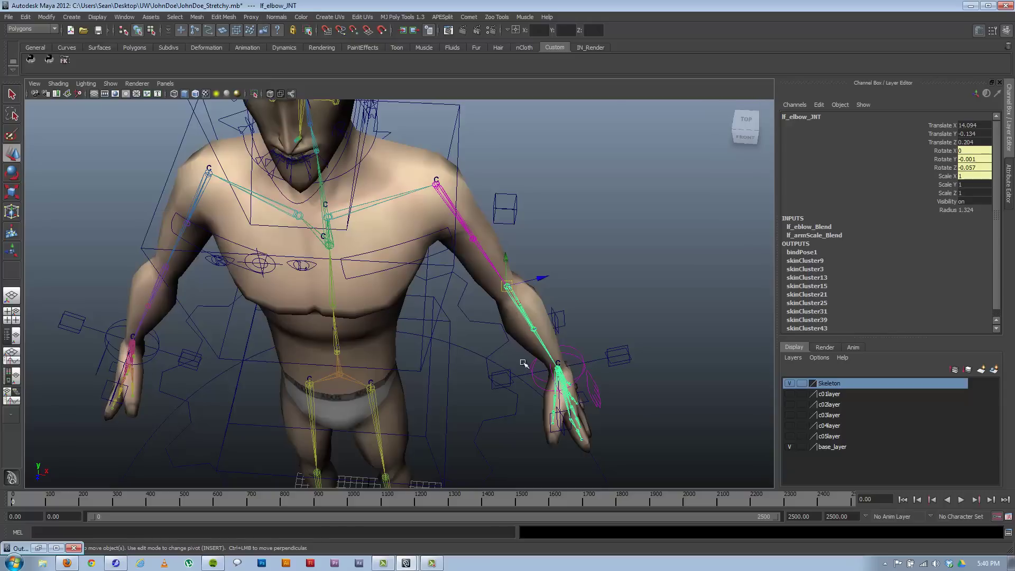
{"action": "left_click", "coordinate": [446, 204]}
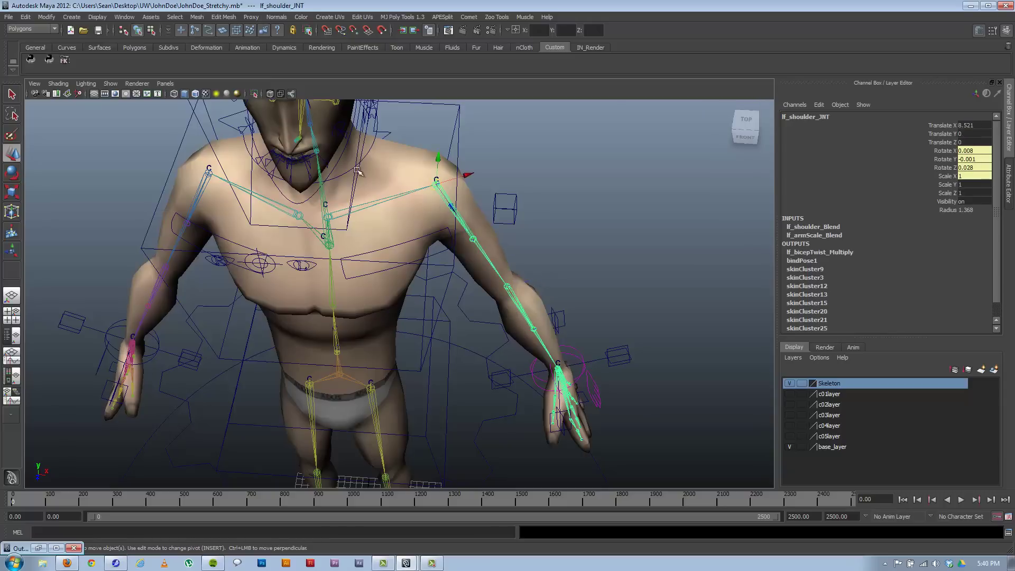
- Set the Move tool's axis to Object and reselect the left elbow and shoulder joints to check their own orientations
{"action": "double_click", "coordinate": [13, 156]}
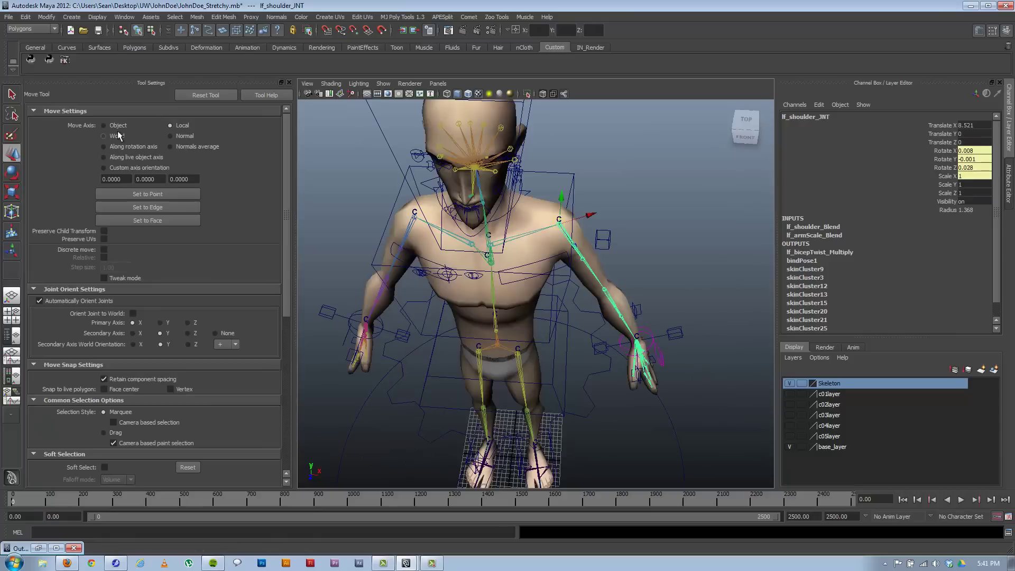
{"action": "left_click", "coordinate": [290, 83]}
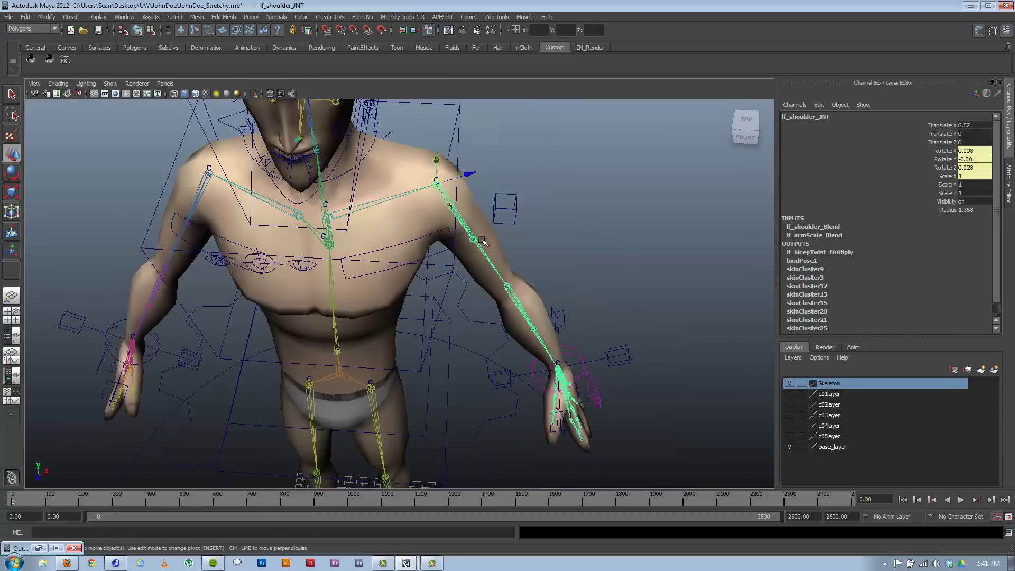
{"action": "left_click", "coordinate": [506, 286]}
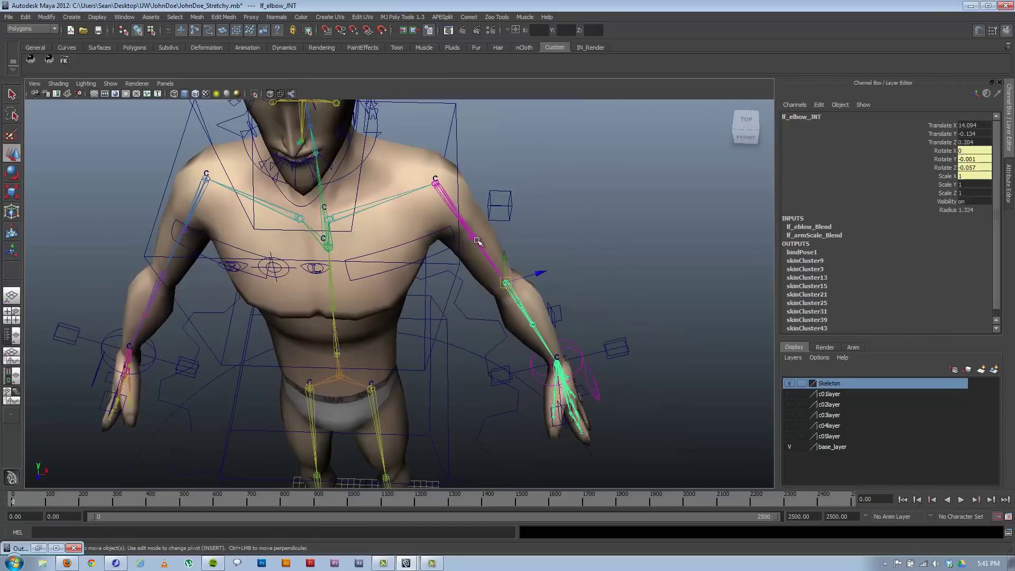
{"action": "left_click", "coordinate": [447, 201]}
- Examine the left shoulder and elbow joint axes from above, selecting each joint in turn, and clear the selection
{"action": "left_click_drag", "start_coordinate": [447, 201], "coordinate": [434, 222], "text": "alt"}
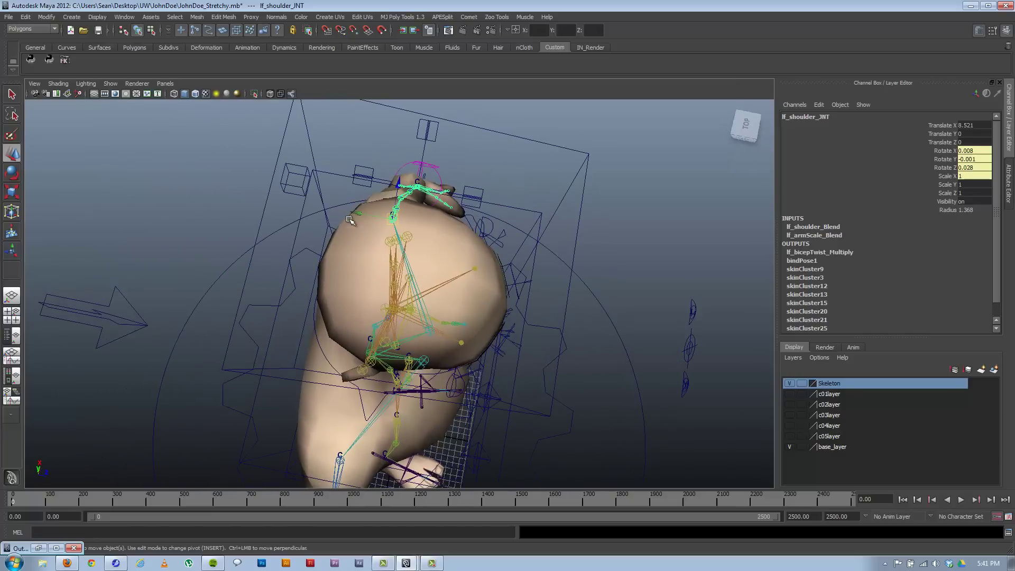
{"action": "scroll", "coordinate": [515, 265], "scroll_direction": "up", "scroll_amount": 5}
{"action": "left_click_drag", "start_coordinate": [515, 265], "coordinate": [411, 217], "text": "alt"}
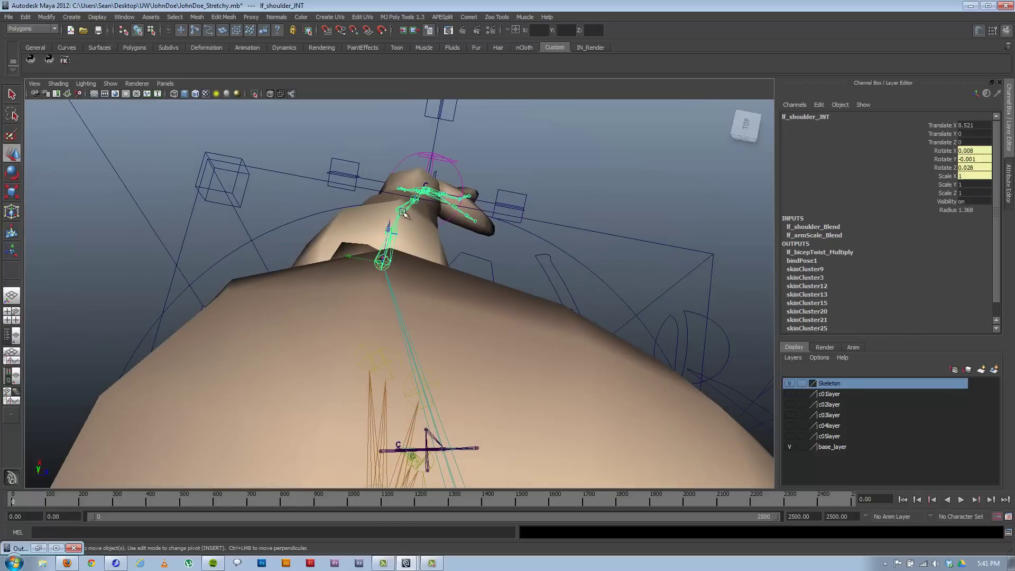
{"action": "left_click", "coordinate": [402, 211]}
{"action": "left_click", "coordinate": [385, 254]}
{"action": "left_click_drag", "start_coordinate": [384, 255], "coordinate": [387, 213], "text": "alt"}
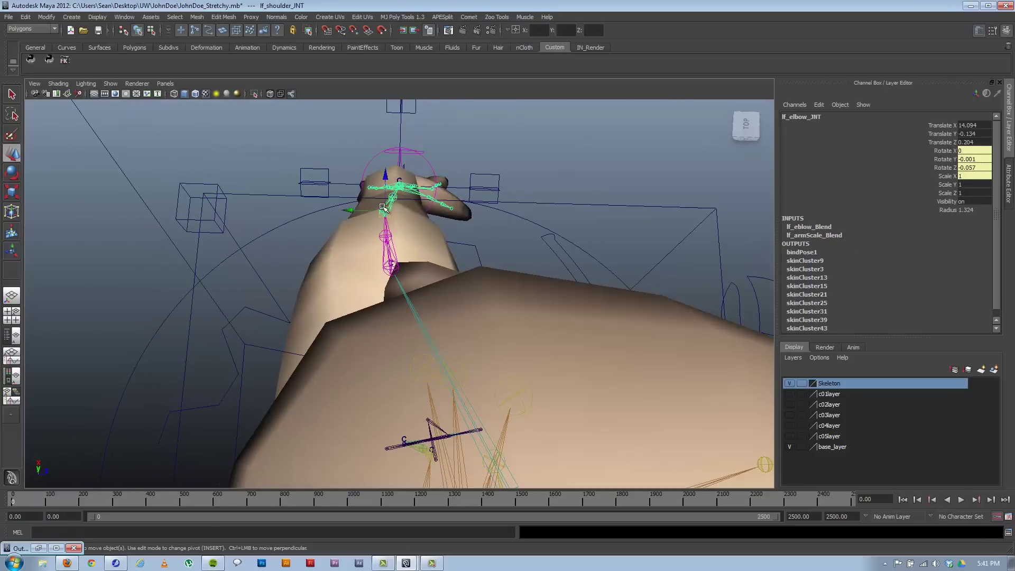
{"action": "left_click", "coordinate": [393, 261]}
{"action": "left_click", "coordinate": [393, 263]}
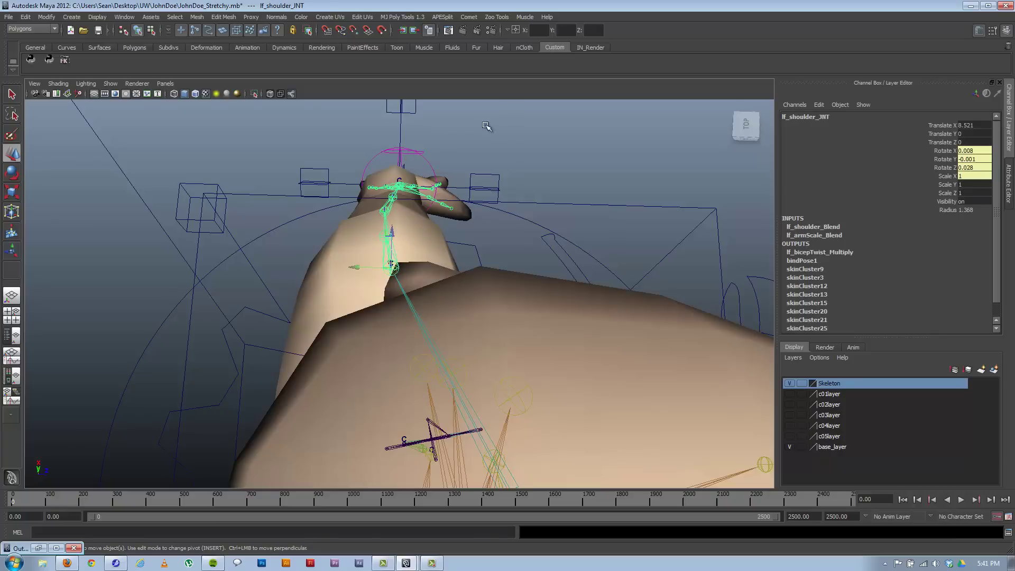
{"action": "left_click", "coordinate": [387, 210]}
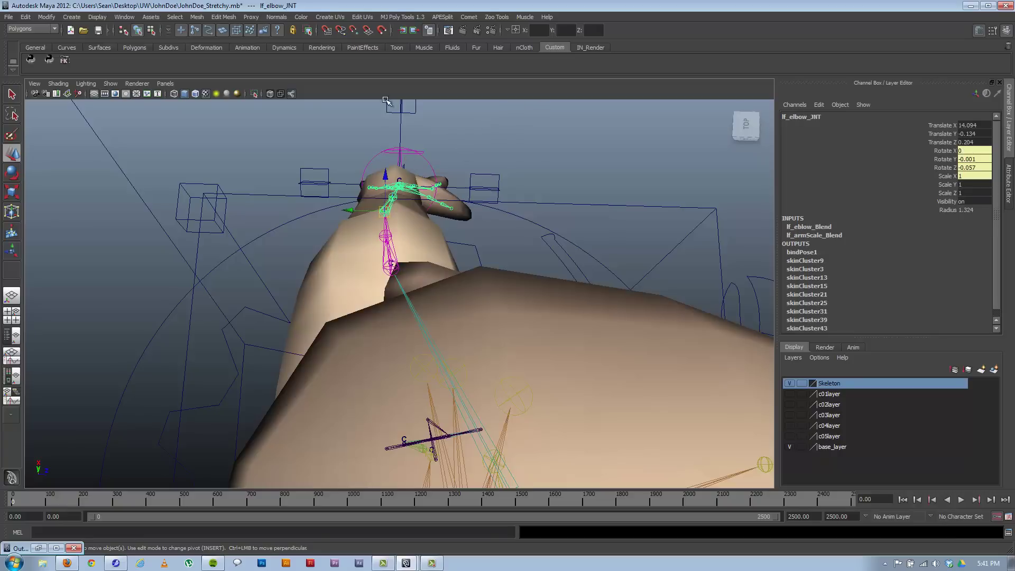
{"action": "left_click_drag", "start_coordinate": [517, 221], "coordinate": [654, 252], "text": "alt"}
{"action": "left_click", "coordinate": [578, 248]}
{"action": "left_click_drag", "start_coordinate": [503, 265], "coordinate": [440, 228], "text": "alt"}
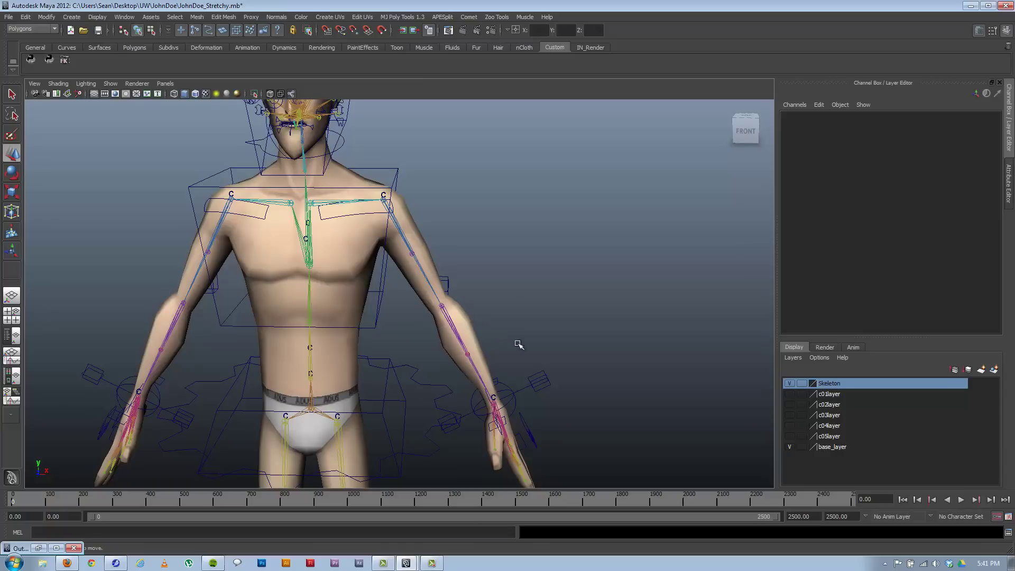
{"action": "right_click_drag", "start_coordinate": [519, 345], "coordinate": [479, 256], "text": "alt"}
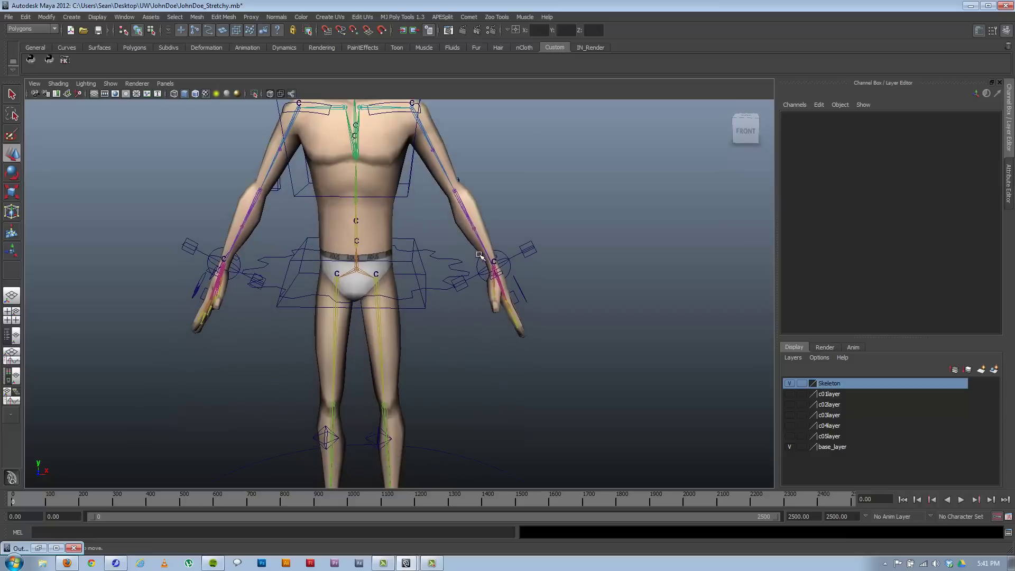
{"action": "left_click_drag", "start_coordinate": [480, 256], "coordinate": [439, 271], "text": "alt"}
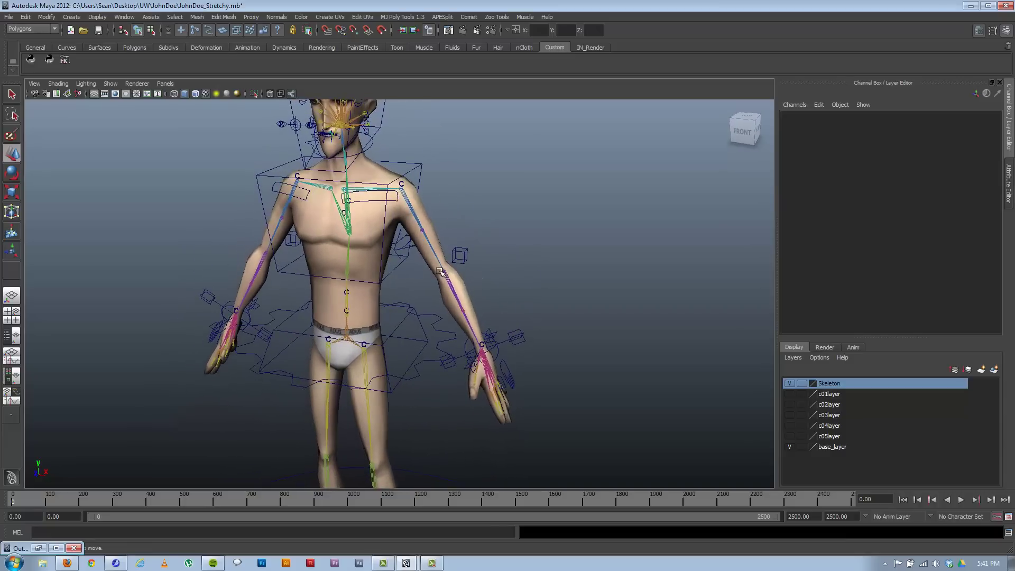
{"action": "mouse_move", "coordinate": [442, 273]}
{"action": "left_mouse_down", "text": "alt"}
{"action": "mouse_move", "coordinate": [414, 288]}
{"action": "mouse_move", "coordinate": [442, 287]}
{"action": "left_mouse_up", "text": "alt"}
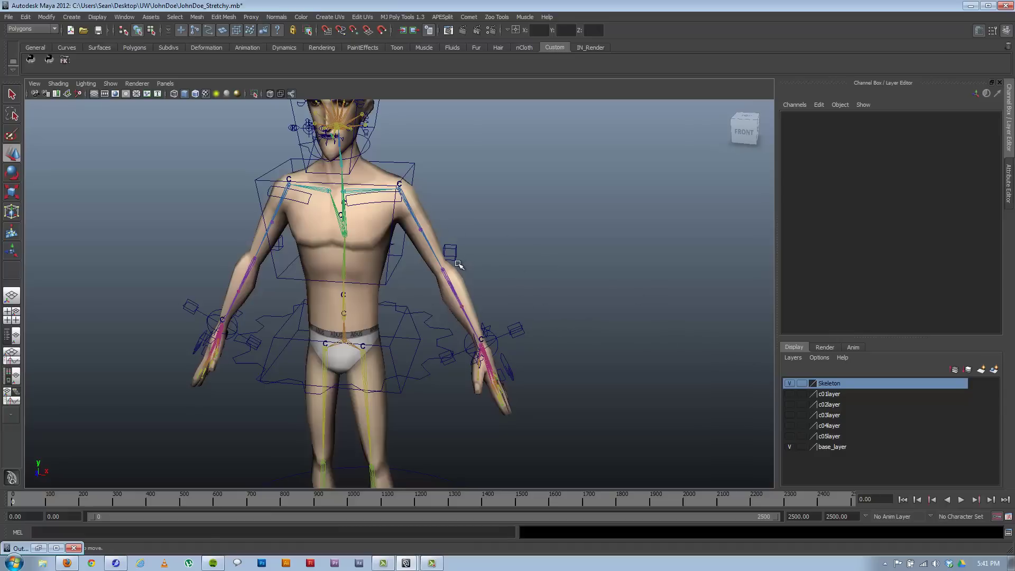
{"action": "mouse_move", "coordinate": [459, 265]}
{"action": "left_mouse_down", "text": "alt"}
{"action": "mouse_move", "coordinate": [471, 263]}
{"action": "mouse_move", "coordinate": [455, 263]}
{"action": "left_mouse_up", "text": "alt"}
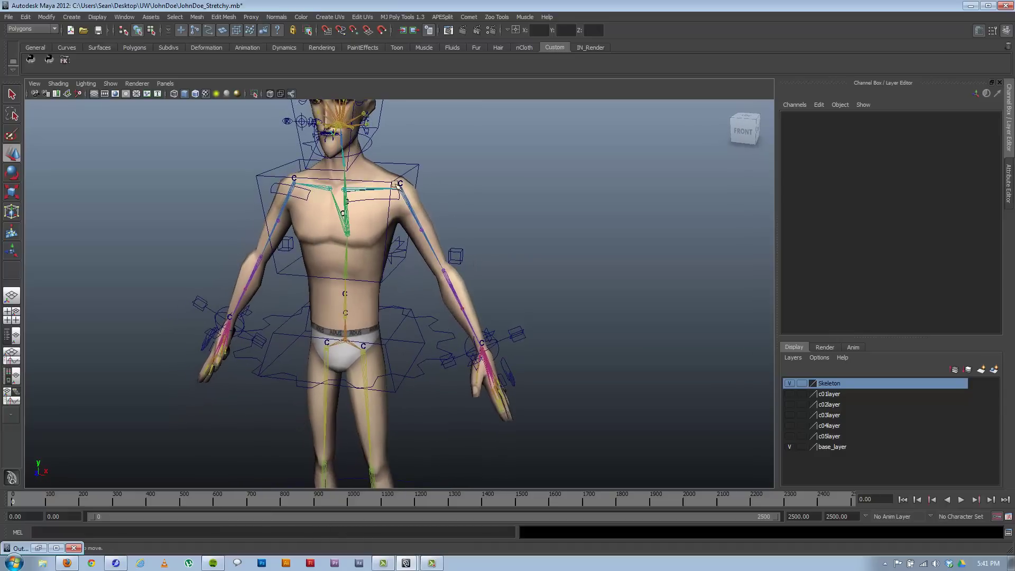
{"action": "scroll", "coordinate": [511, 267], "scroll_direction": "down", "scroll_amount": 4}
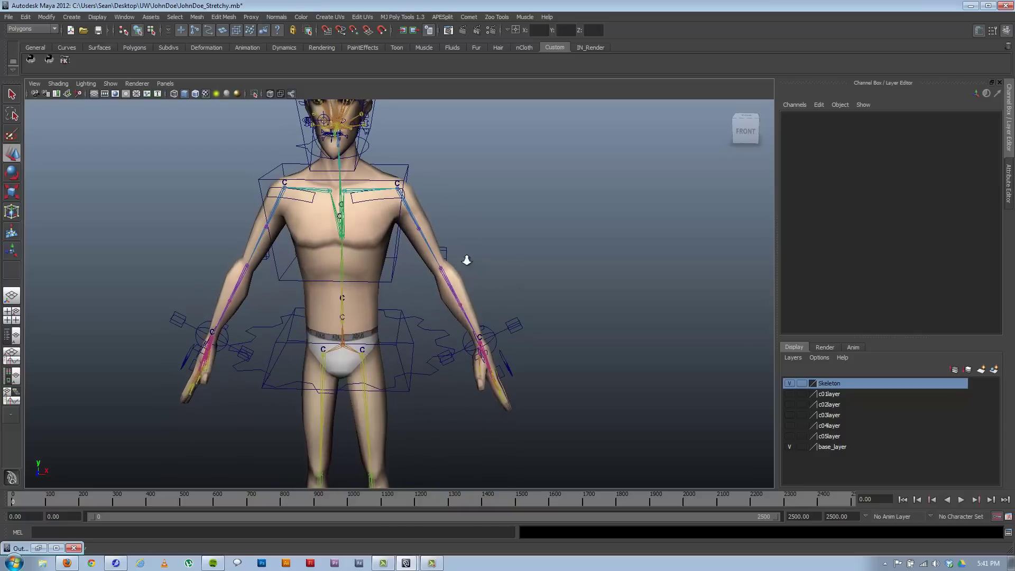
{"action": "scroll", "coordinate": [468, 261], "scroll_direction": "up", "scroll_amount": 5}
{"action": "middle_click_drag", "start_coordinate": [478, 200], "coordinate": [461, 217], "text": "alt"}
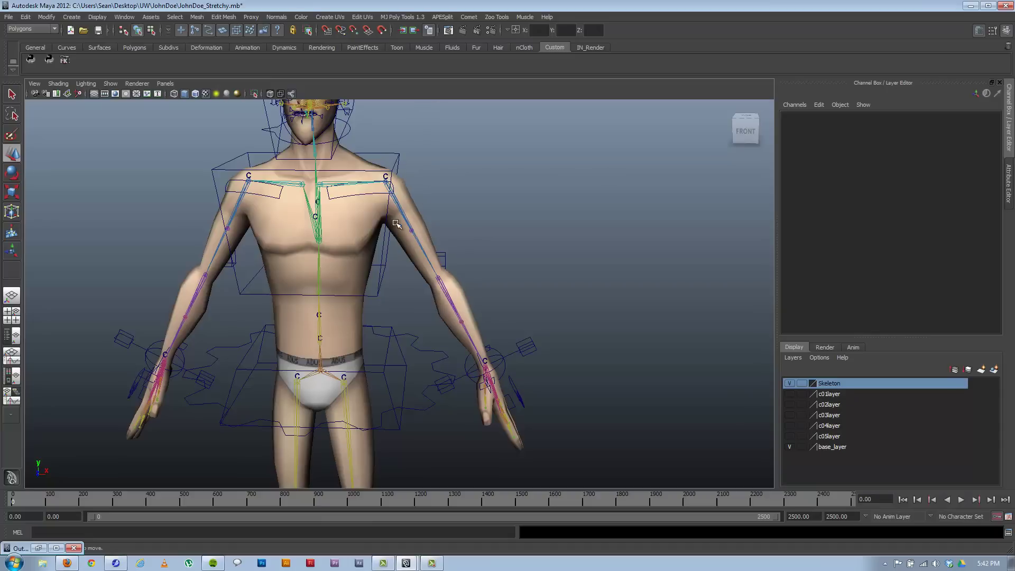
{"action": "left_click_drag", "start_coordinate": [478, 172], "coordinate": [403, 218], "text": "alt"}
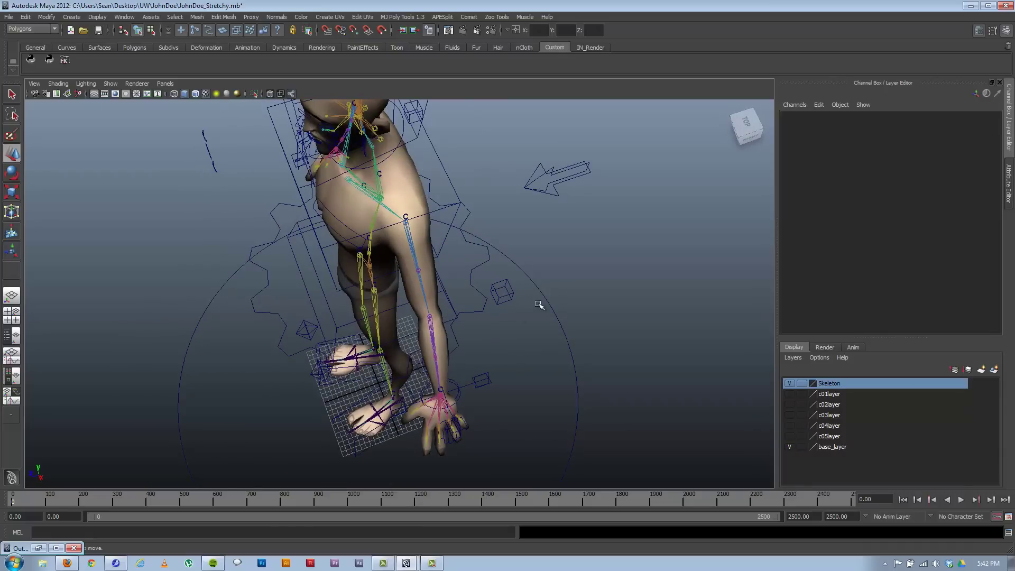
{"action": "key", "text": "["}
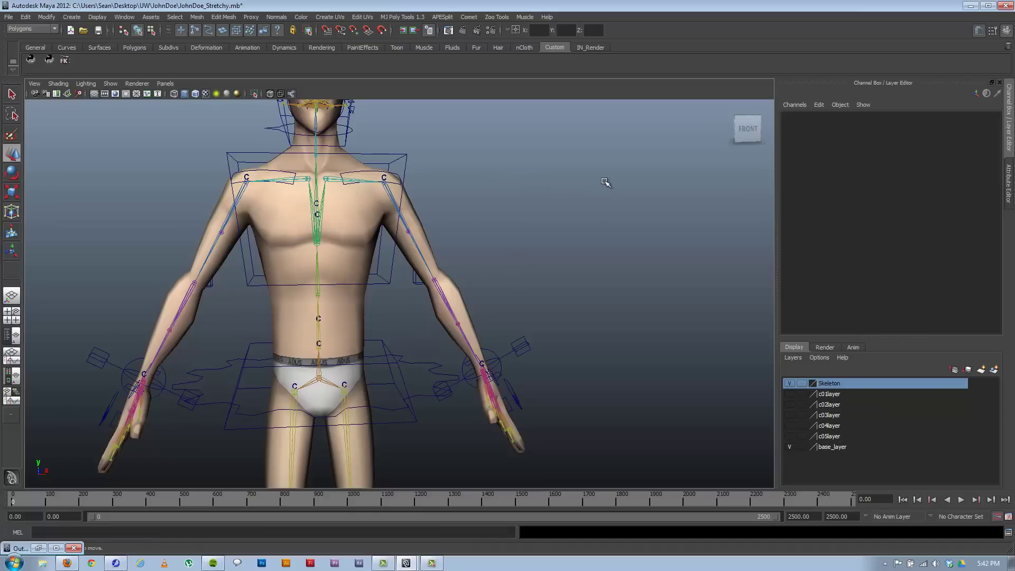
{"action": "left_click_drag", "start_coordinate": [560, 180], "coordinate": [411, 188], "text": "alt"}
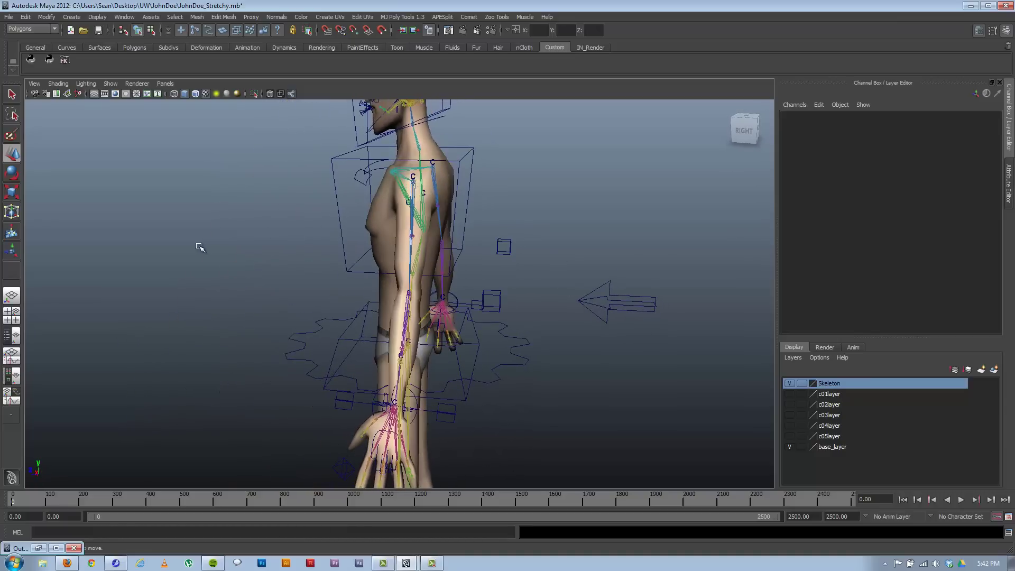
{"action": "left_click_drag", "start_coordinate": [356, 270], "coordinate": [434, 233], "text": "alt"}
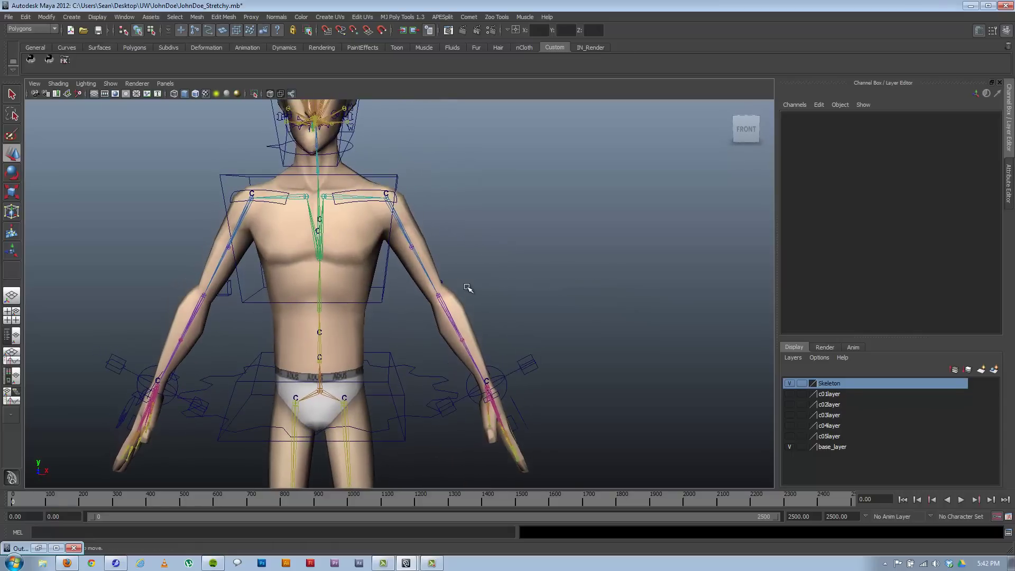
{"action": "left_click_drag", "start_coordinate": [489, 251], "coordinate": [437, 256], "text": "alt"}
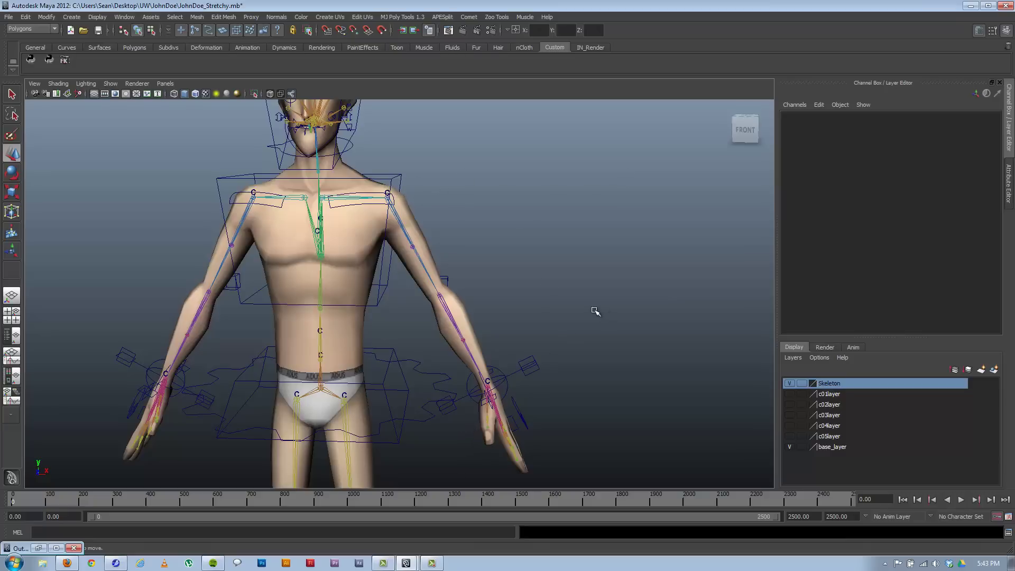
{"action": "left_click_drag", "start_coordinate": [434, 312], "coordinate": [409, 175], "text": "alt"}
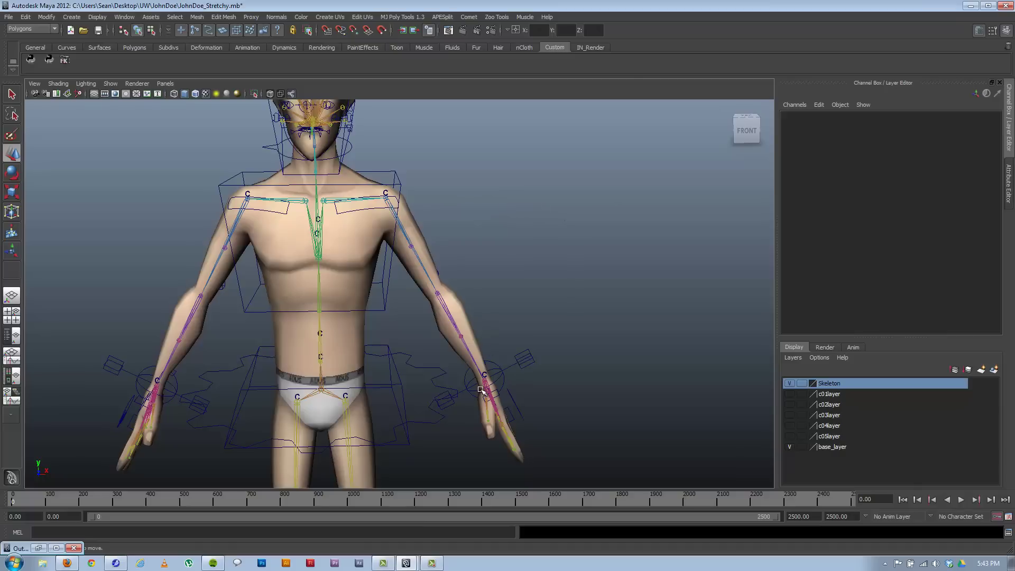
{"action": "mouse_move", "coordinate": [485, 377]}
{"action": "left_mouse_down", "text": "alt"}
{"action": "mouse_move", "coordinate": [460, 363]}
{"action": "mouse_move", "coordinate": [495, 366]}
{"action": "left_mouse_up", "text": "alt"}
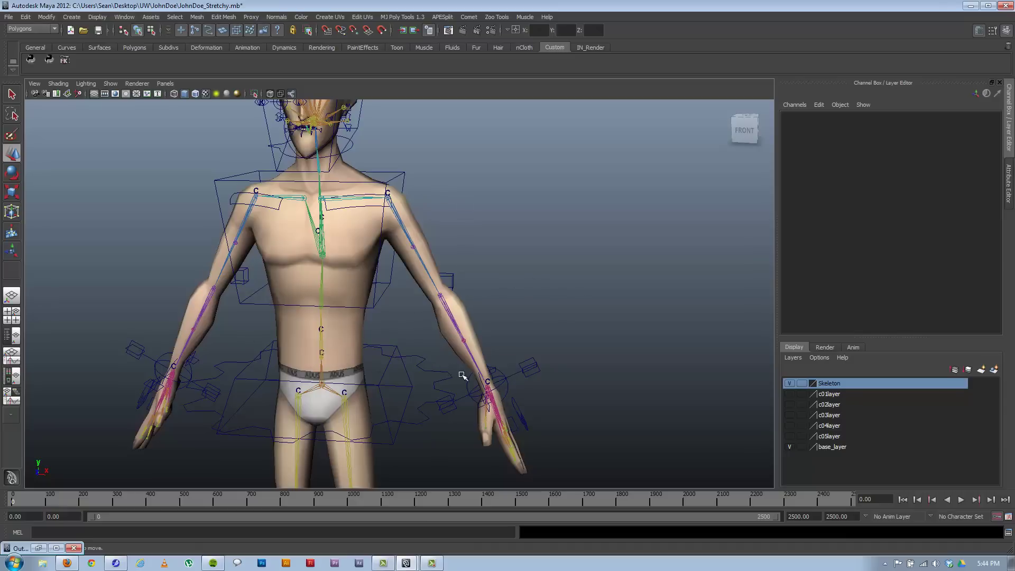
{"action": "scroll", "coordinate": [421, 366], "scroll_direction": "down", "scroll_amount": 4}
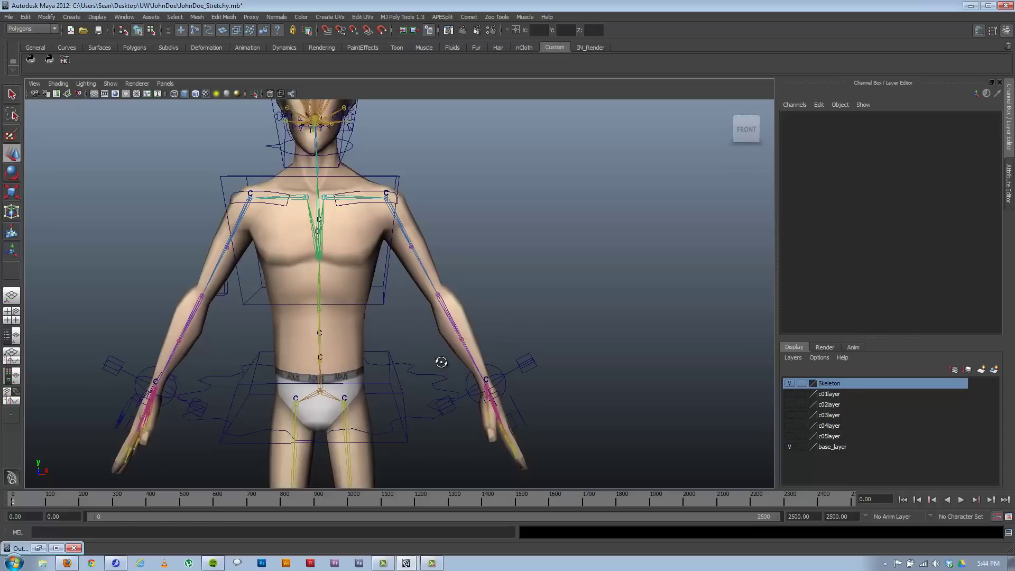
{"action": "scroll", "coordinate": [417, 367], "scroll_direction": "up", "scroll_amount": 4}
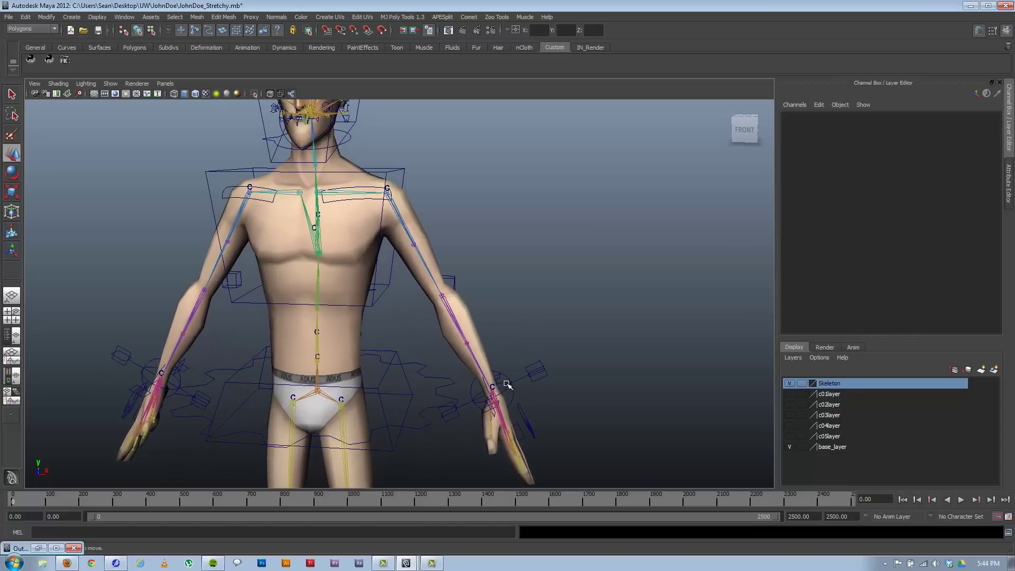
{"action": "left_click_drag", "start_coordinate": [503, 386], "coordinate": [494, 325], "text": "alt"}
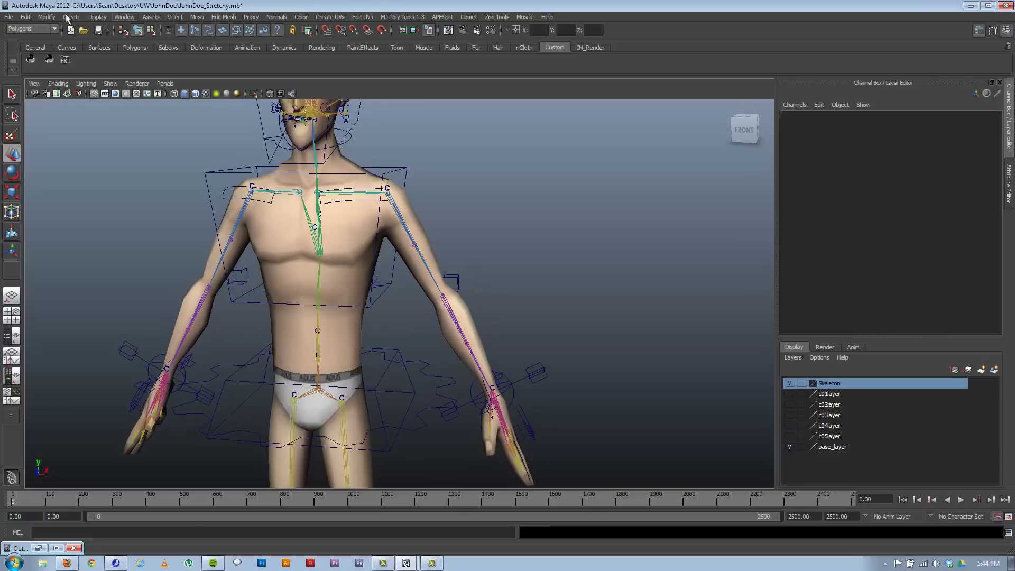
- Switch to the Animation menu set and look over the Edit Smooth Skin commands, including Copy Skin Weights, without running any
{"action": "left_click", "coordinate": [31, 29]}
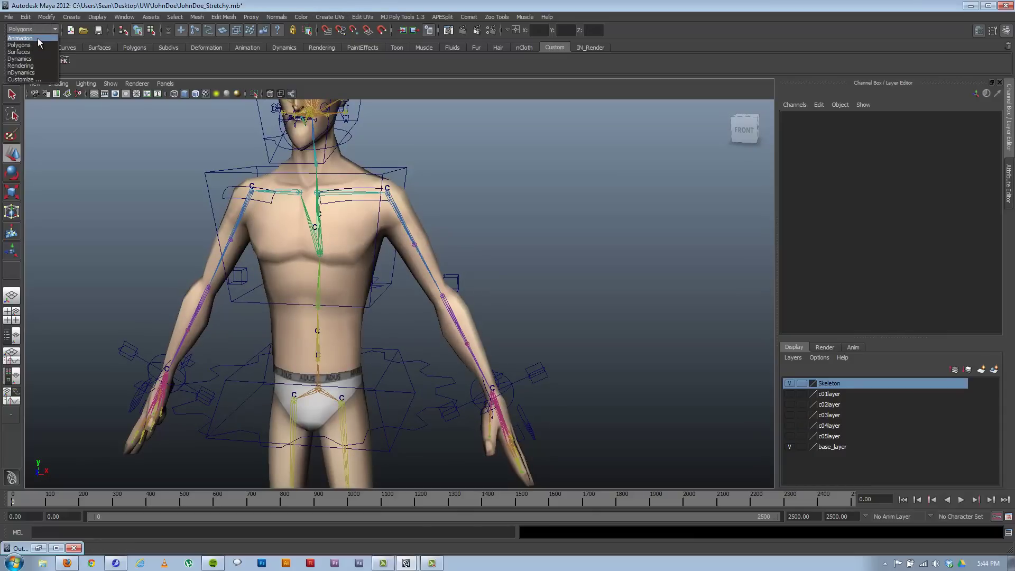
{"action": "left_click", "coordinate": [21, 38]}
{"action": "left_click", "coordinate": [380, 16]}
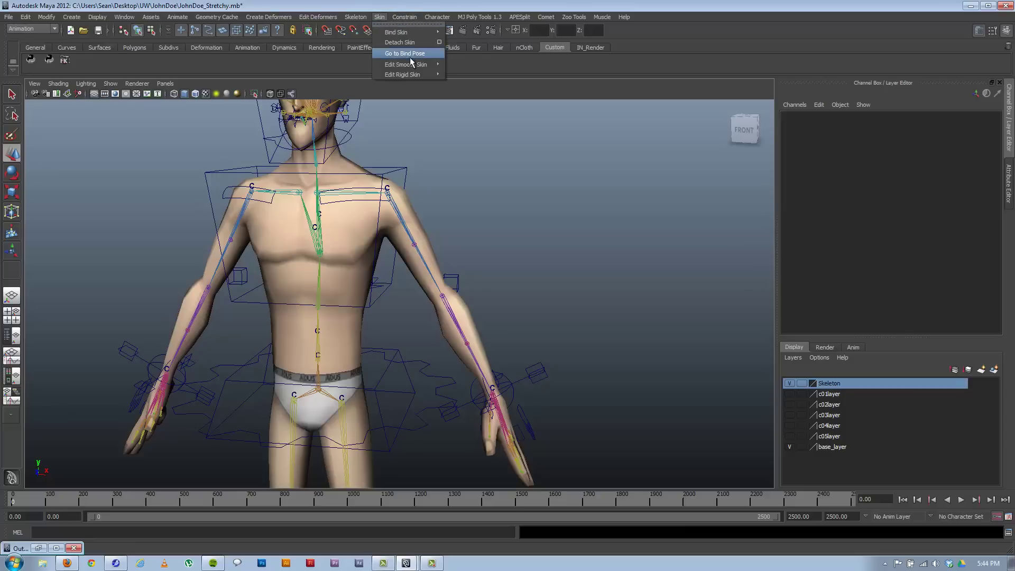
{"action": "mouse_move", "coordinate": [412, 64]}
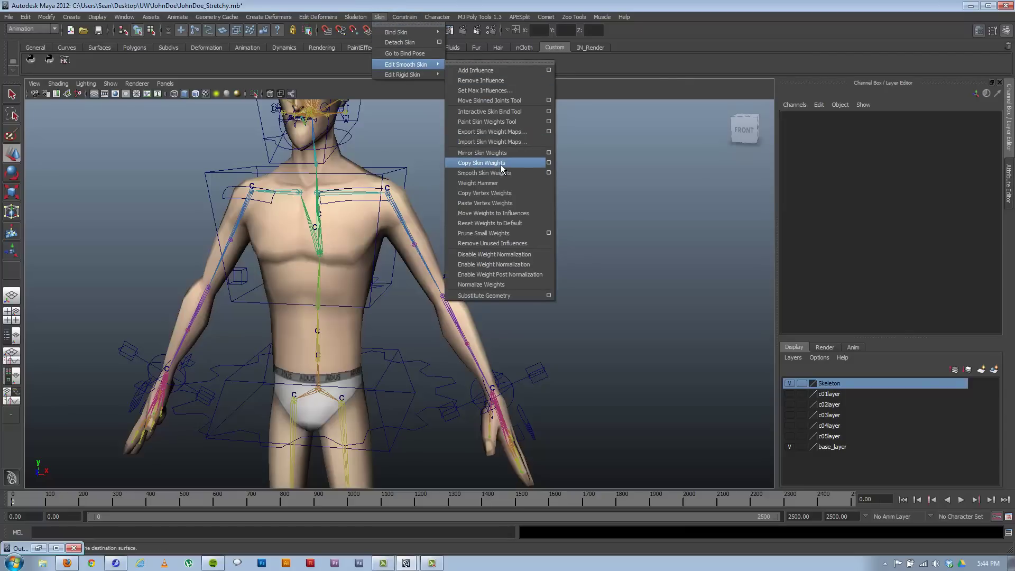
{"action": "left_click", "coordinate": [659, 86]}
{"action": "left_click_drag", "start_coordinate": [557, 206], "coordinate": [506, 279], "text": "alt"}
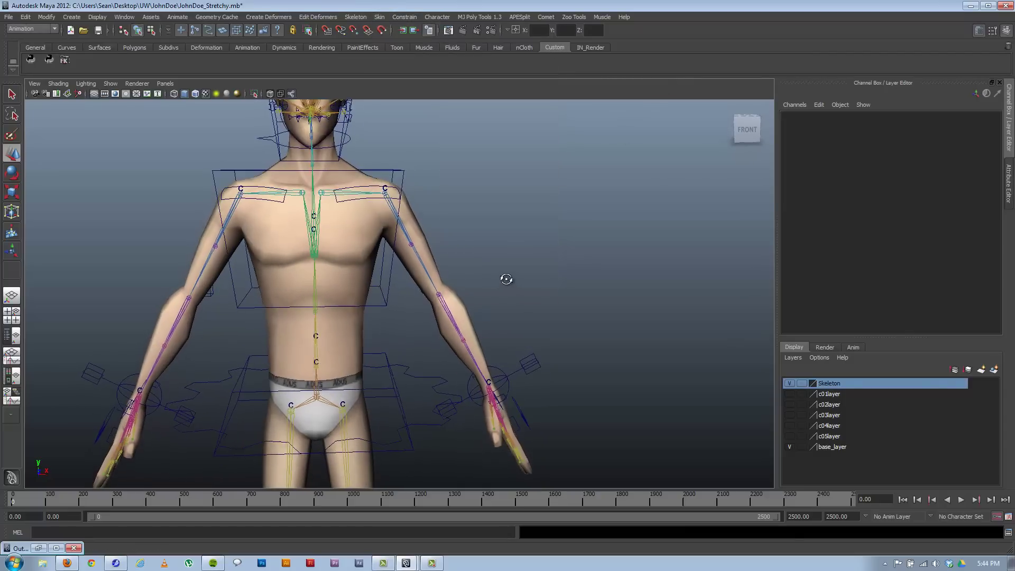
{"action": "left_click_drag", "start_coordinate": [489, 384], "coordinate": [476, 368], "text": "alt"}
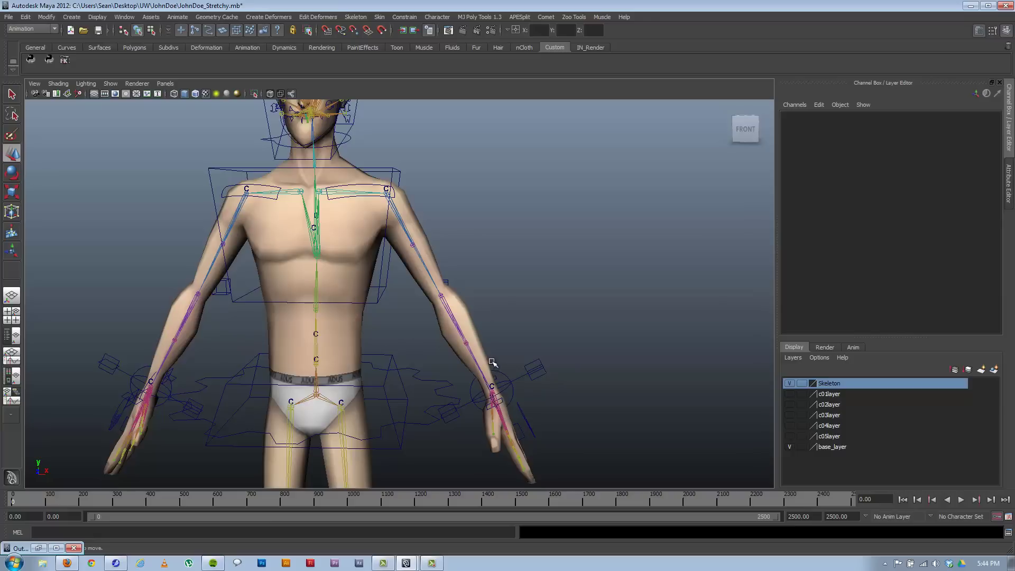
{"action": "left_click_drag", "start_coordinate": [492, 363], "coordinate": [469, 362], "text": "alt"}
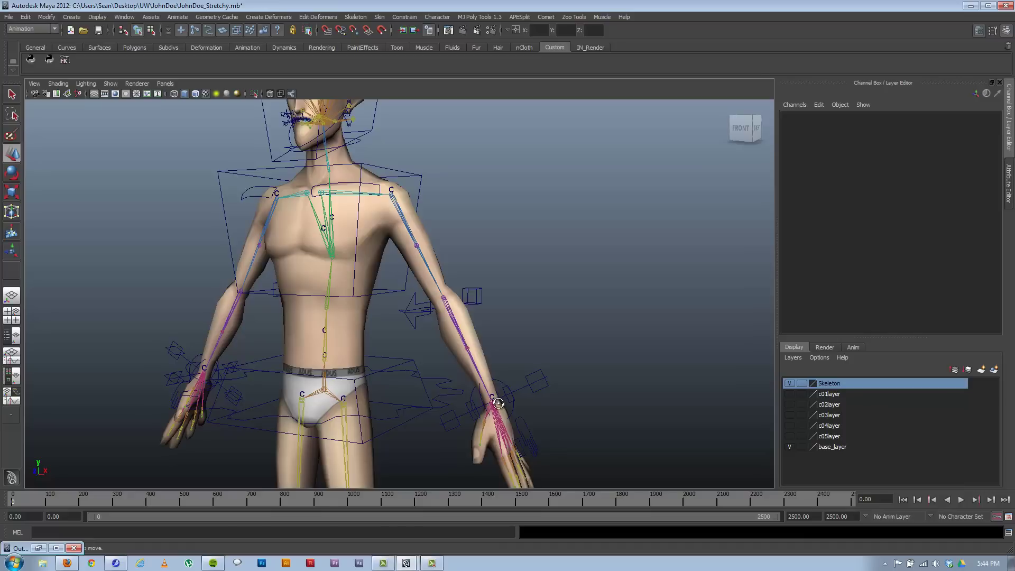
{"action": "left_click_drag", "start_coordinate": [498, 403], "coordinate": [517, 405], "text": "alt"}
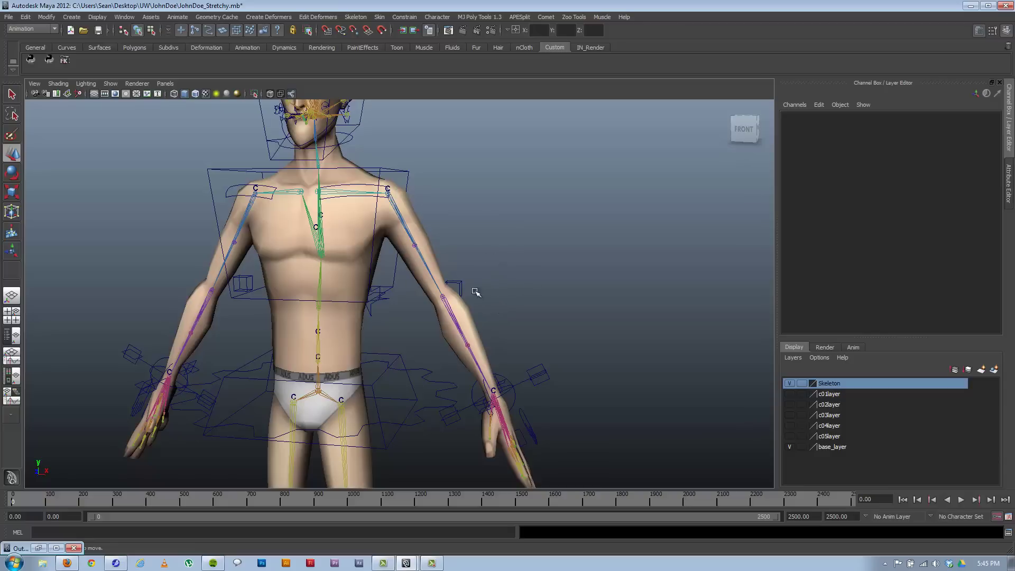
- Select the left shoulder joint, the left hand IK control and the left wrist control in turn and examine the arm setup
{"action": "left_click", "coordinate": [405, 221]}
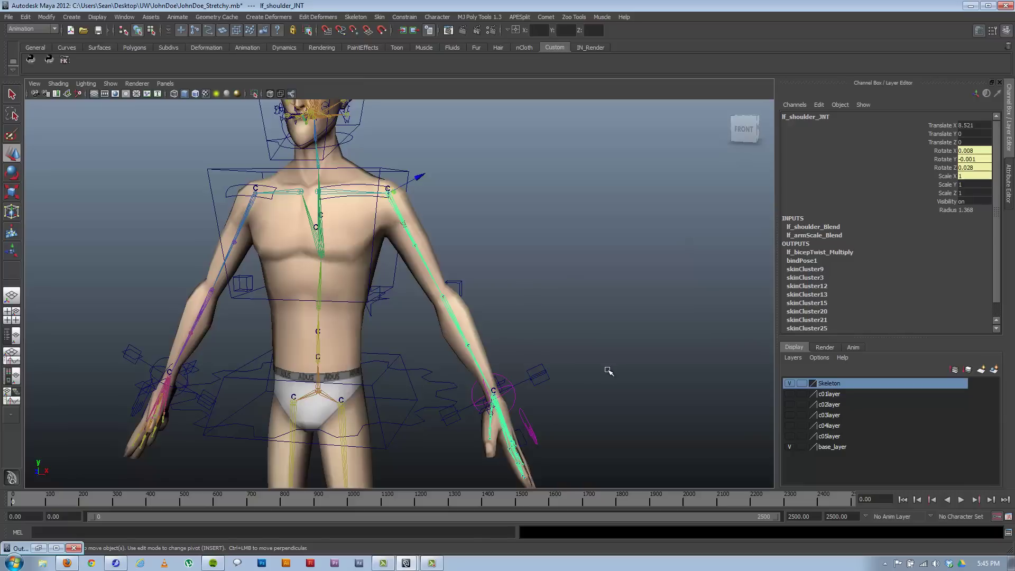
{"action": "left_click", "coordinate": [535, 375]}
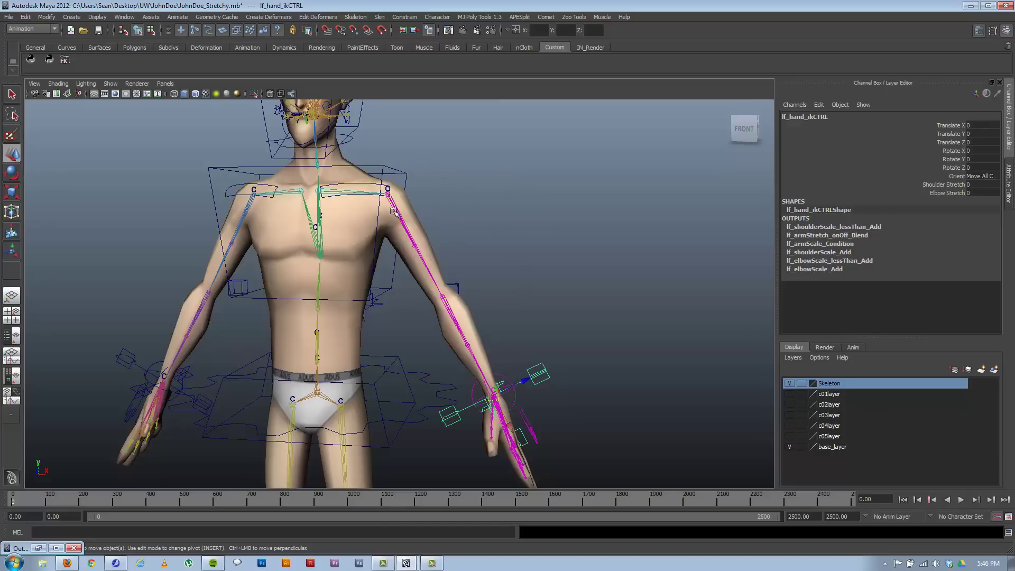
{"action": "left_click", "coordinate": [508, 376]}
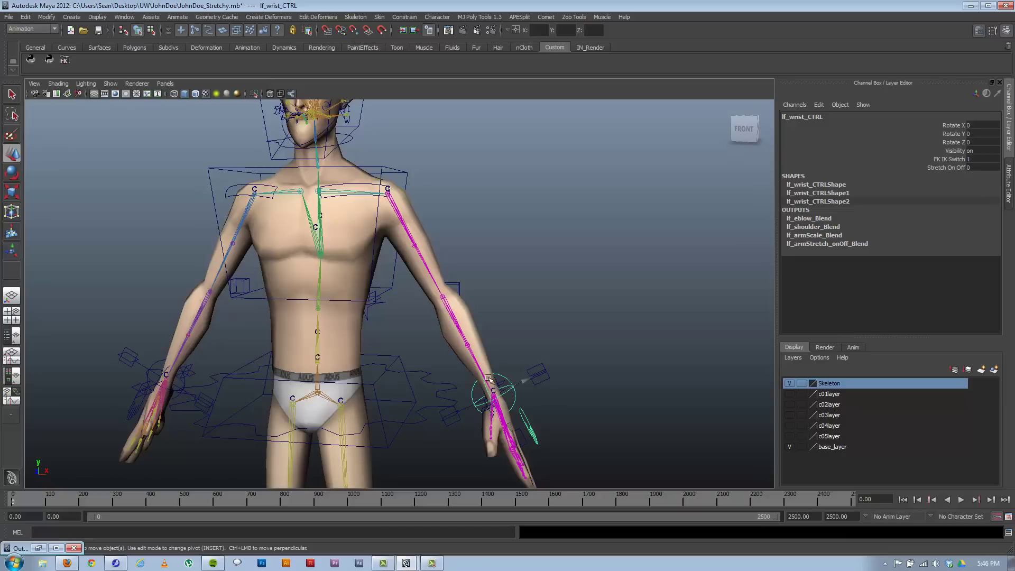
{"action": "left_click_drag", "start_coordinate": [611, 360], "coordinate": [544, 356], "text": "alt"}
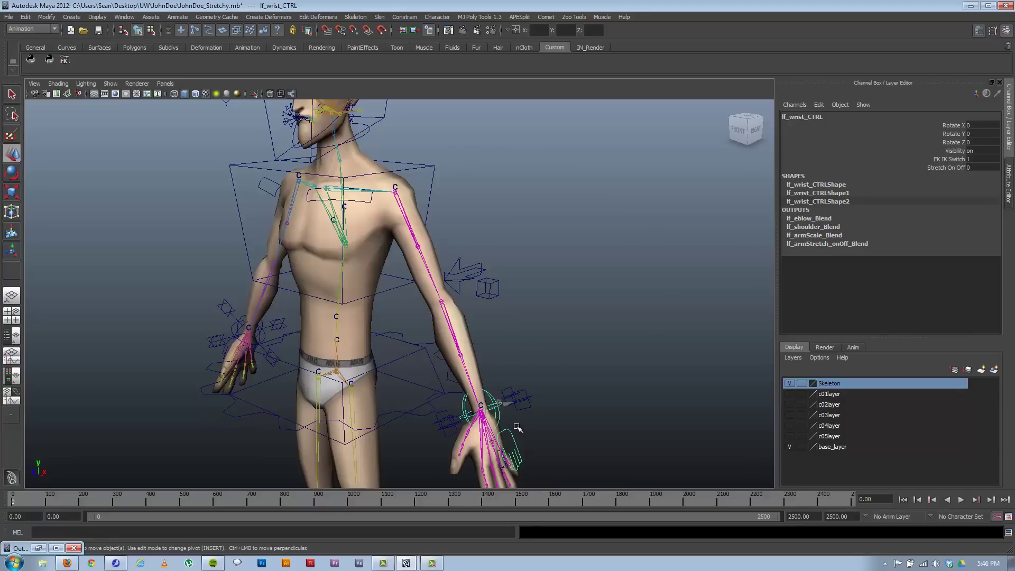
{"action": "middle_click_drag", "start_coordinate": [495, 412], "coordinate": [529, 350], "text": "alt"}
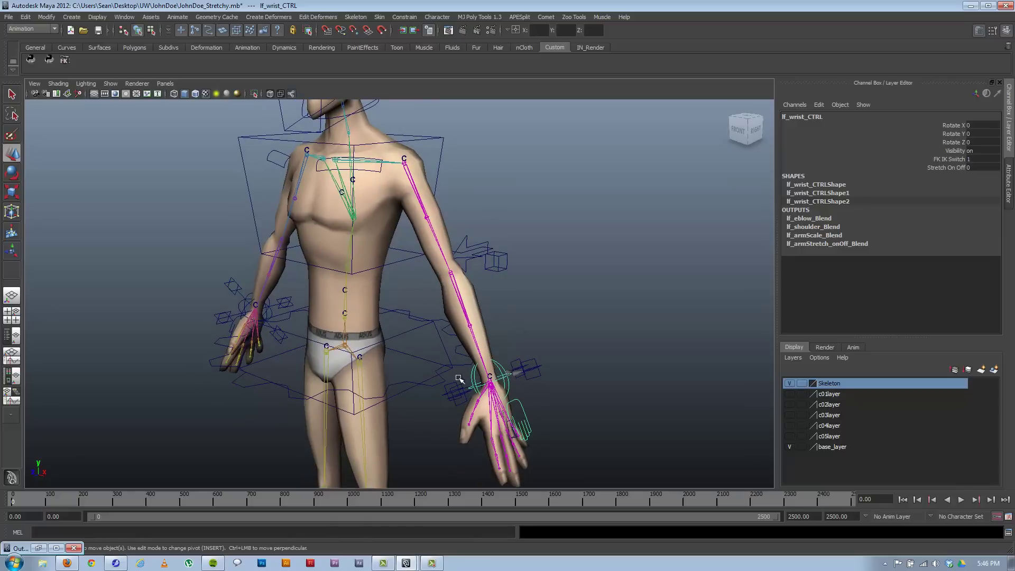
{"action": "left_click_drag", "start_coordinate": [535, 373], "coordinate": [491, 359], "text": "alt"}
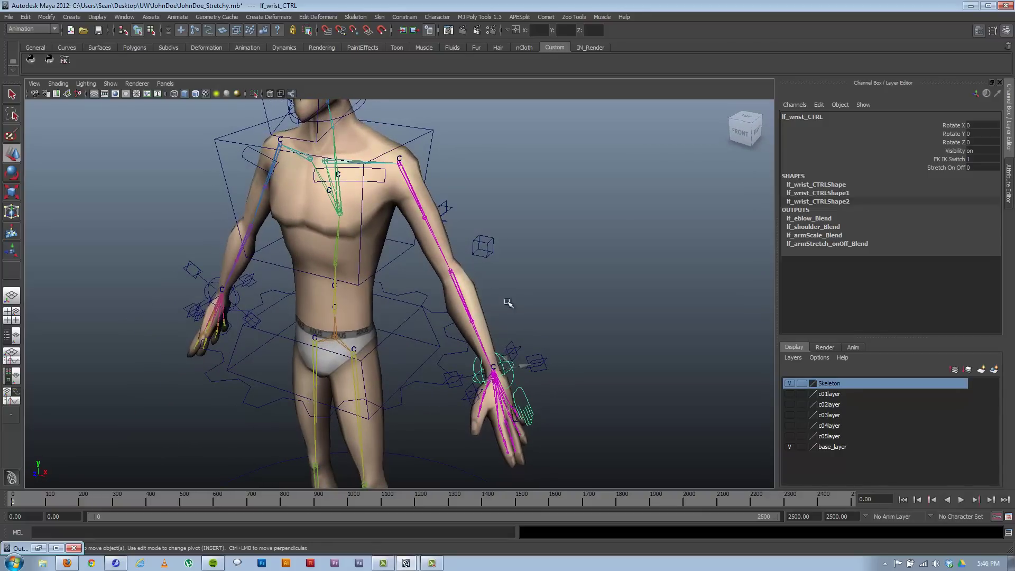
- Select the left elbow joint from a close-up view of the left arm
{"action": "left_click_drag", "start_coordinate": [508, 301], "coordinate": [439, 286], "text": "alt"}
{"action": "right_click_drag", "start_coordinate": [440, 286], "coordinate": [612, 375], "text": "alt"}
{"action": "left_click_drag", "start_coordinate": [612, 375], "coordinate": [490, 256], "text": "alt"}
{"action": "left_click", "coordinate": [553, 281]}
{"action": "left_click_drag", "start_coordinate": [553, 281], "coordinate": [716, 414], "text": "alt"}
- Open the Outliner and place it beside the left arm so that both can be seen
{"action": "left_click", "coordinate": [177, 17]}
{"action": "mouse_move", "coordinate": [124, 17]}
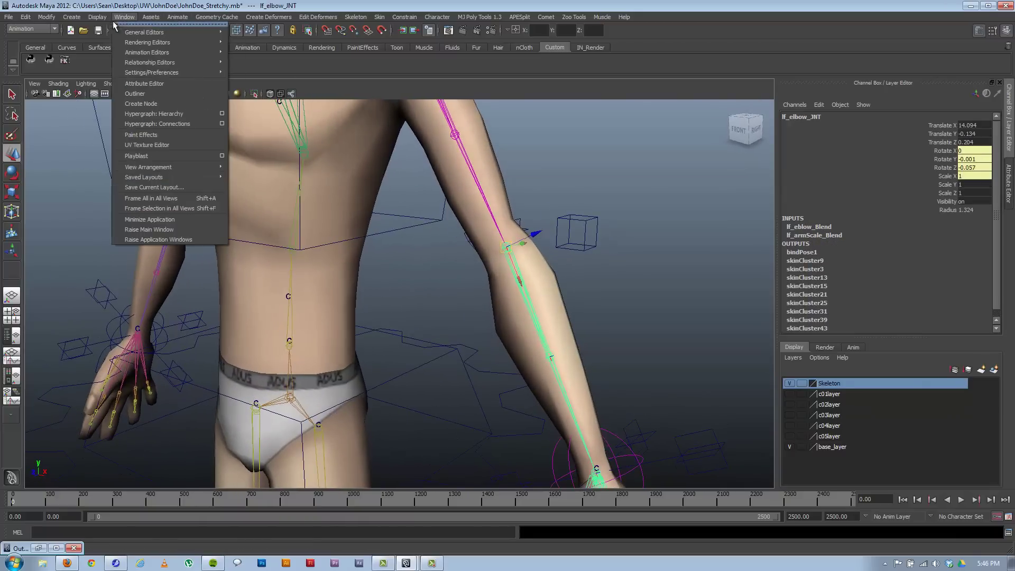
{"action": "left_click", "coordinate": [201, 94]}
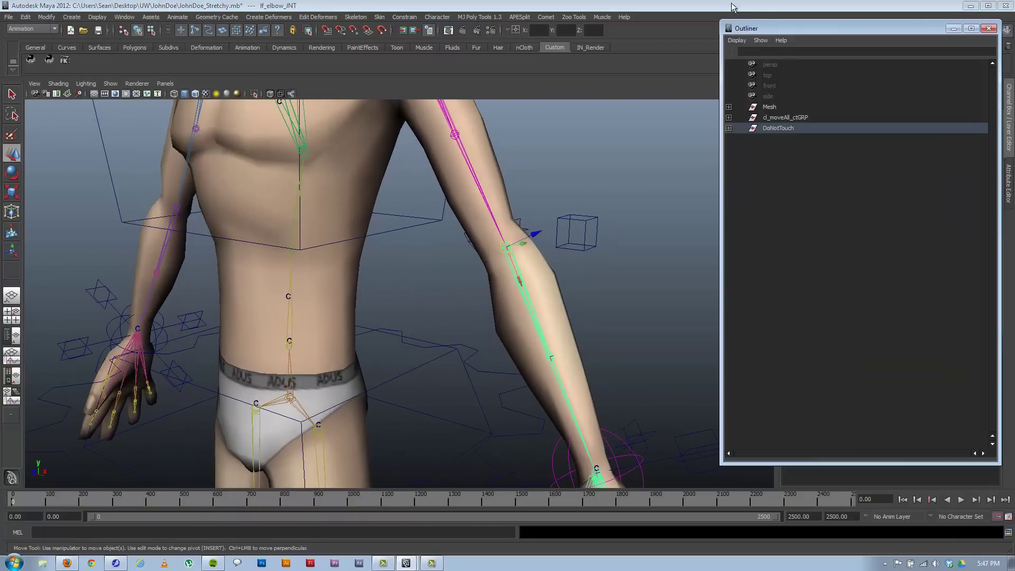
{"action": "left_click_drag", "start_coordinate": [784, 30], "coordinate": [180, 60]}
{"action": "left_click_drag", "start_coordinate": [521, 200], "coordinate": [428, 226], "text": "alt"}
{"action": "middle_click_drag", "start_coordinate": [428, 226], "coordinate": [567, 233], "text": "alt"}
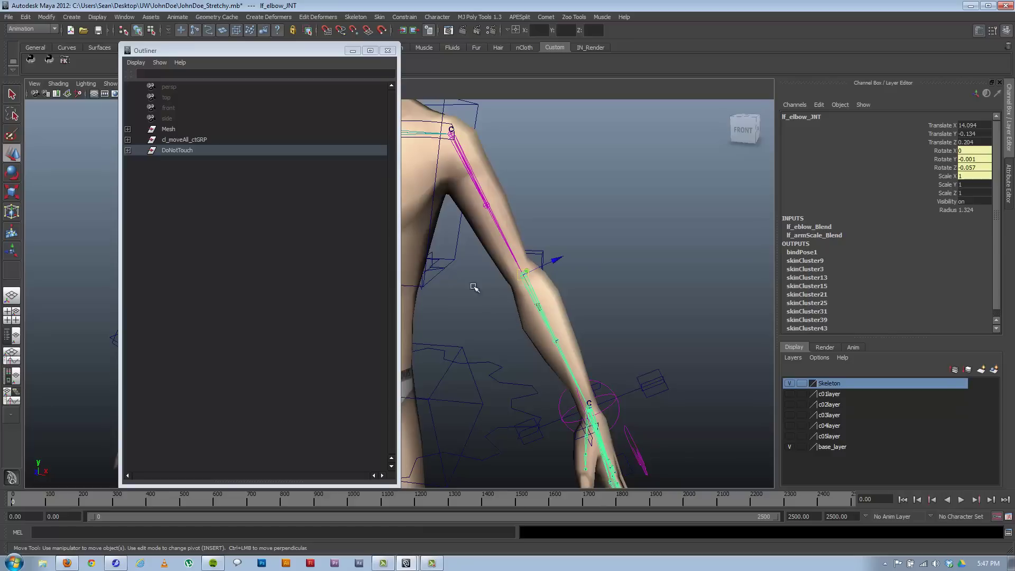
- Expand the DoNotTouch hierarchy from the hips through the spine and left clavicle to reveal the left bind, FK and IK elbow joints
{"action": "left_click", "coordinate": [128, 150]}
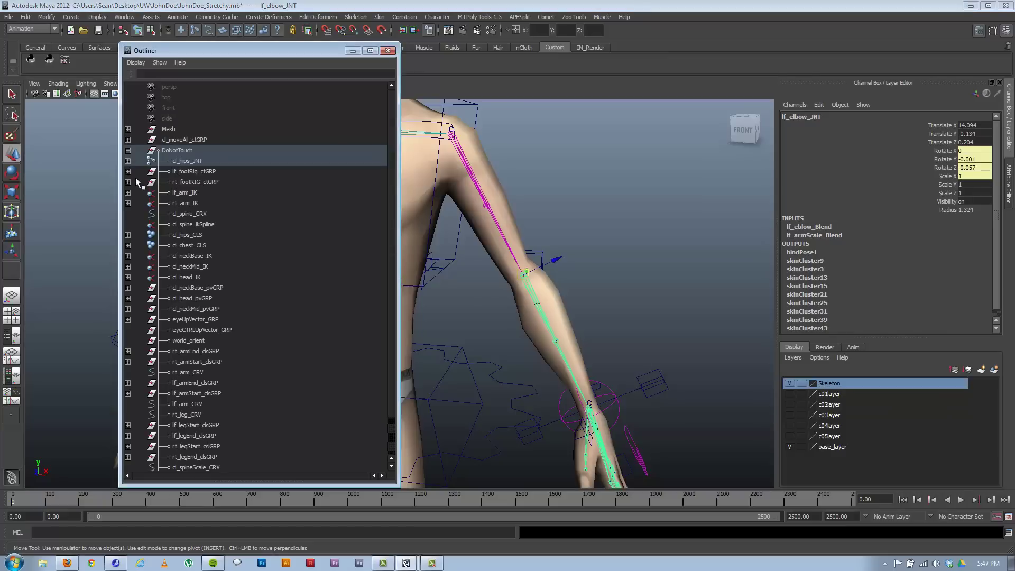
{"action": "left_click", "coordinate": [128, 161]}
{"action": "left_click", "coordinate": [128, 171]}
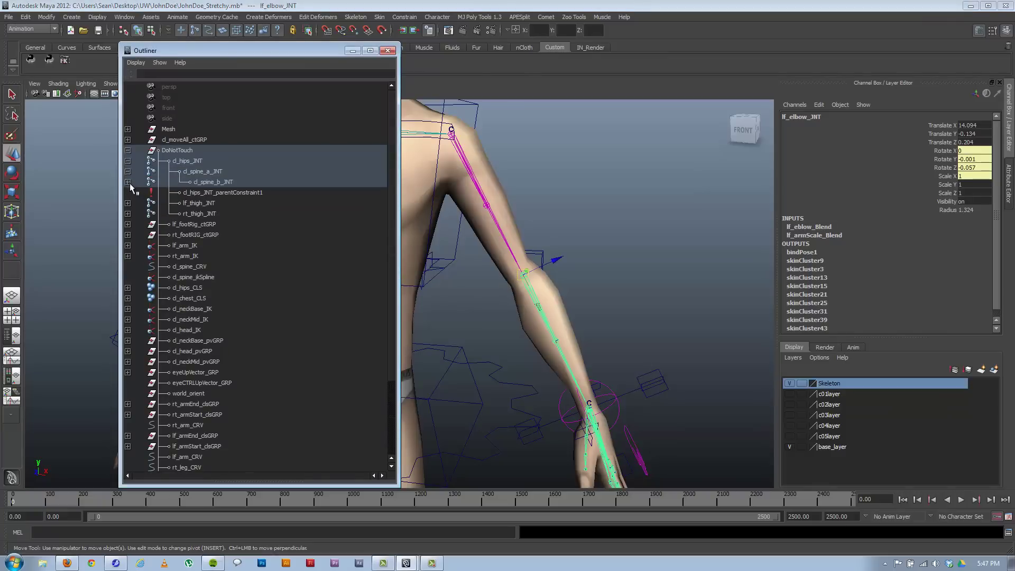
{"action": "left_click", "coordinate": [128, 182]}
{"action": "left_click", "coordinate": [127, 192]}
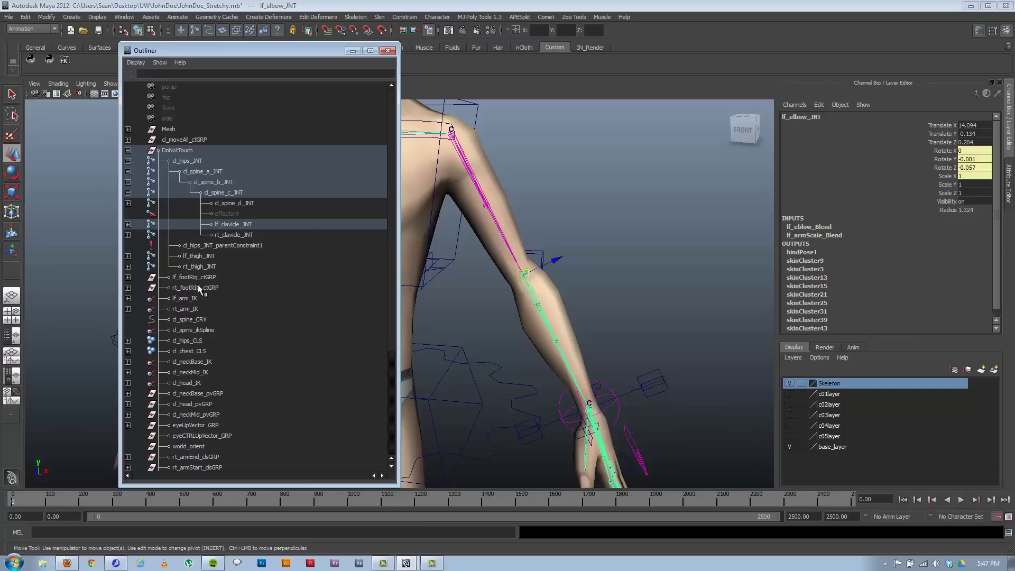
{"action": "left_click", "coordinate": [128, 225]}
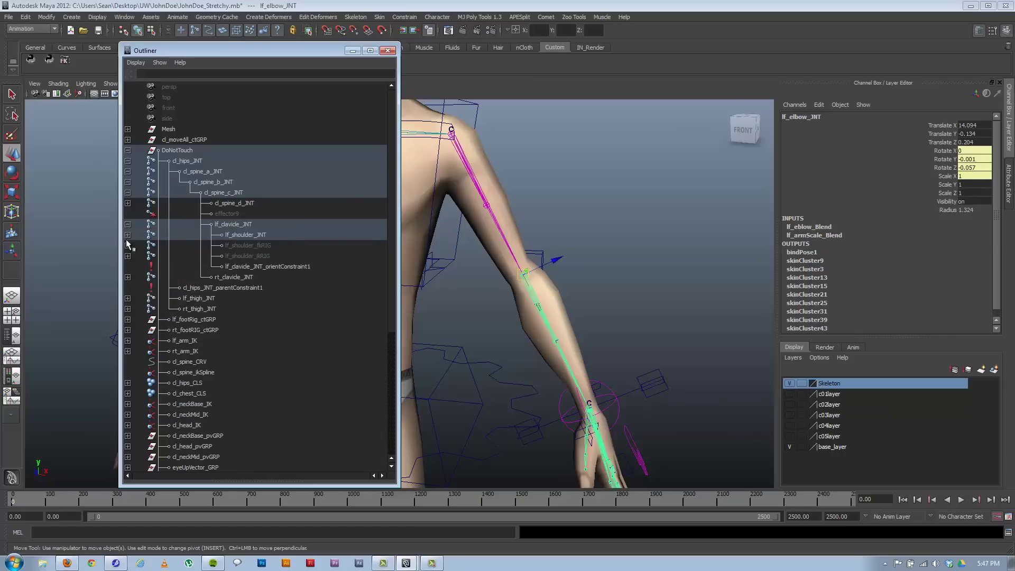
{"action": "left_click", "coordinate": [128, 235]}
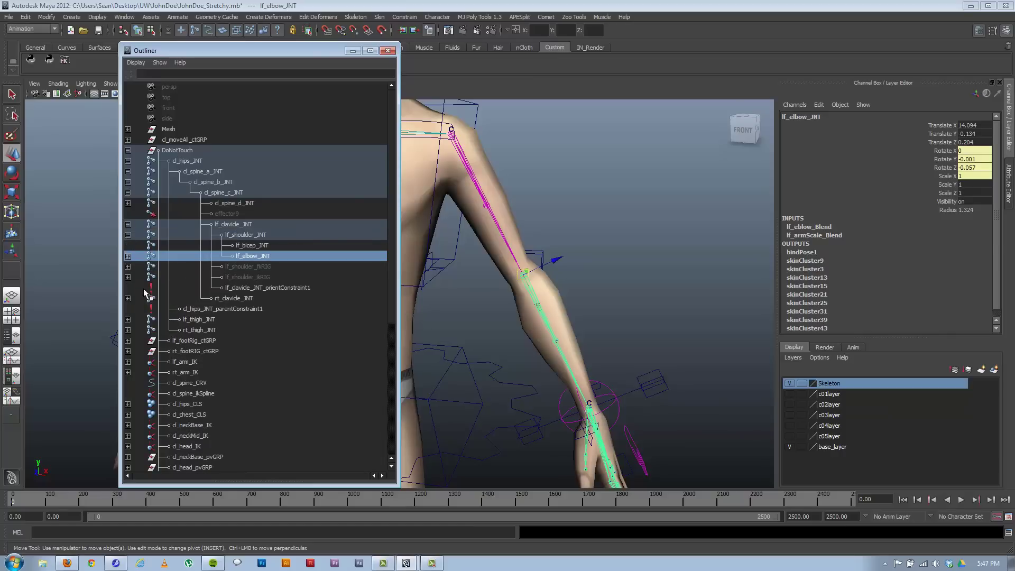
{"action": "left_click", "coordinate": [128, 277]}
{"action": "left_click", "coordinate": [128, 266]}
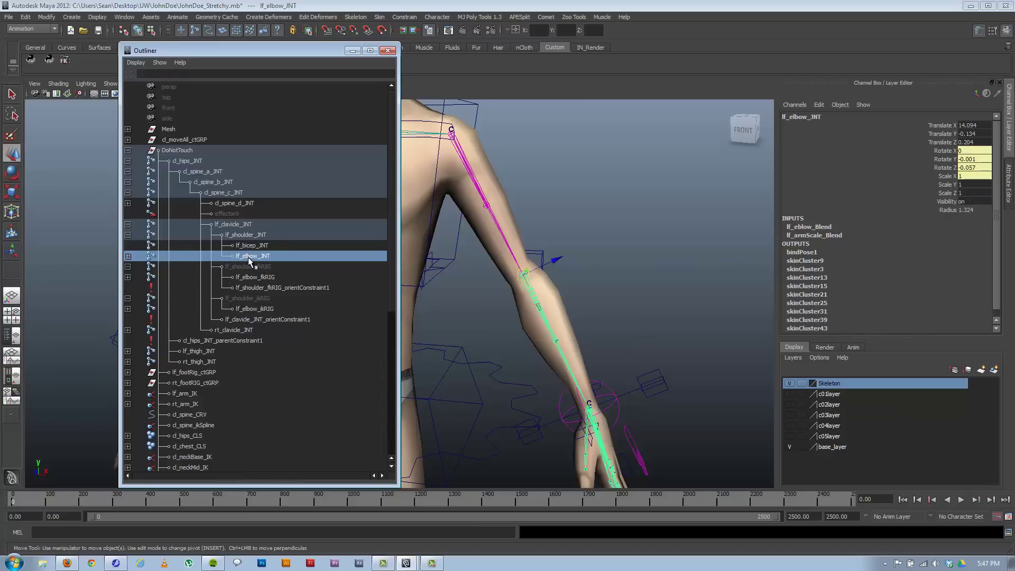
- Show the Rotate limit settings of lf_elbow_JNT and activate the Rotate tool to check its rotation axes
{"action": "key", "text": "ctrl+a"}
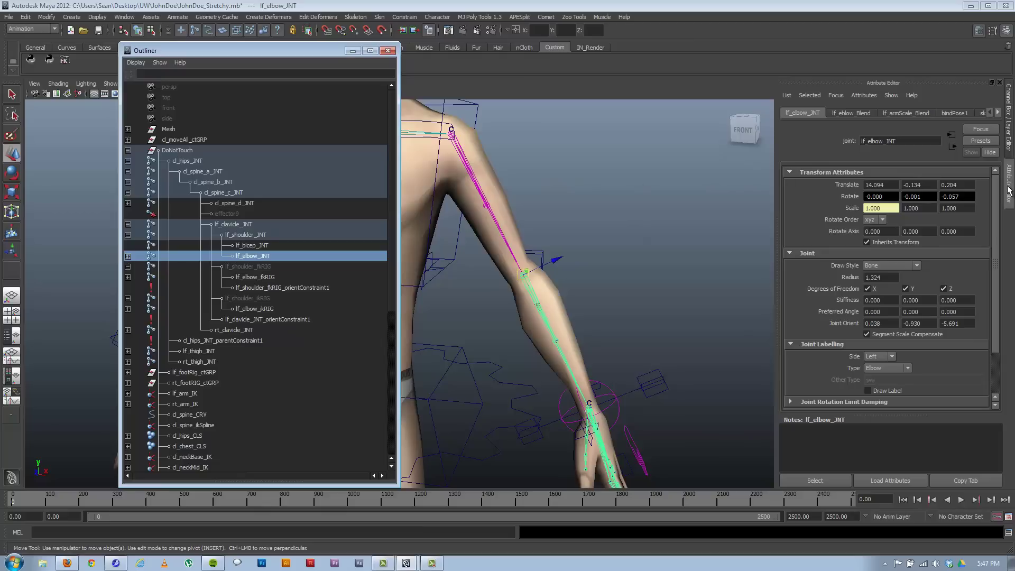
{"action": "scroll", "coordinate": [1004, 260], "scroll_direction": "down", "scroll_amount": 3}
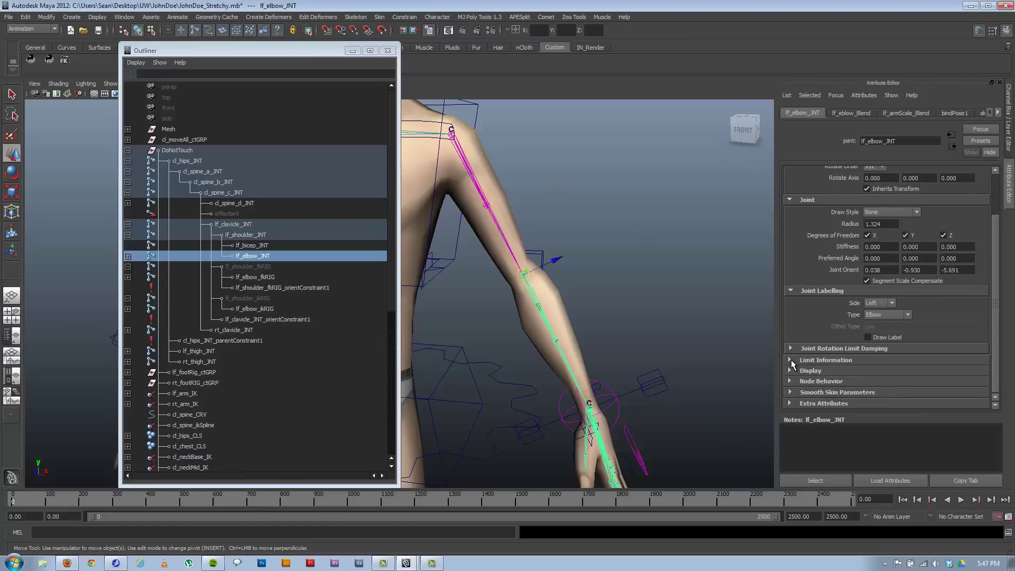
{"action": "left_click", "coordinate": [791, 359]}
{"action": "scroll", "coordinate": [1003, 255], "scroll_direction": "down", "scroll_amount": 5}
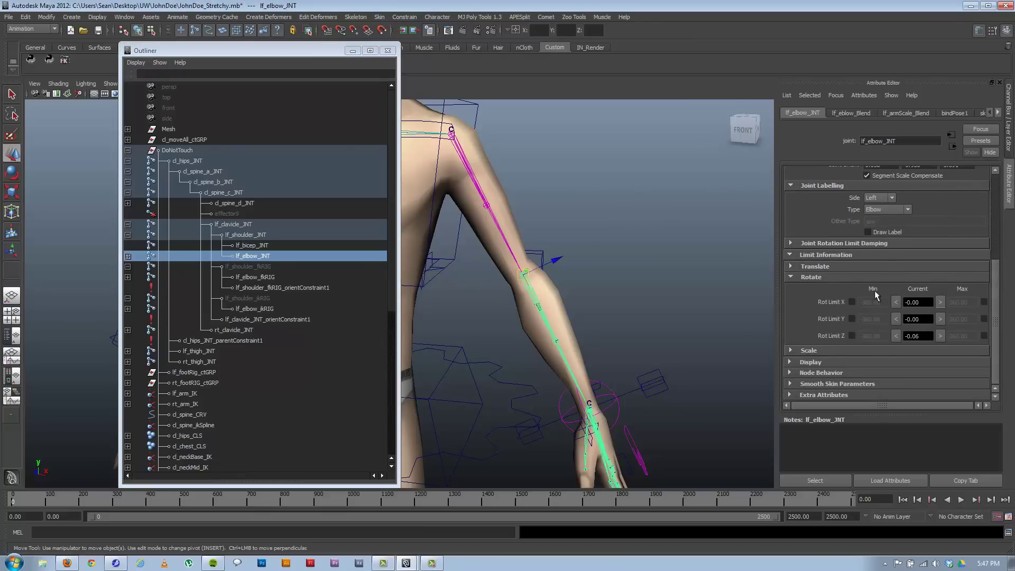
{"action": "key", "text": "e"}
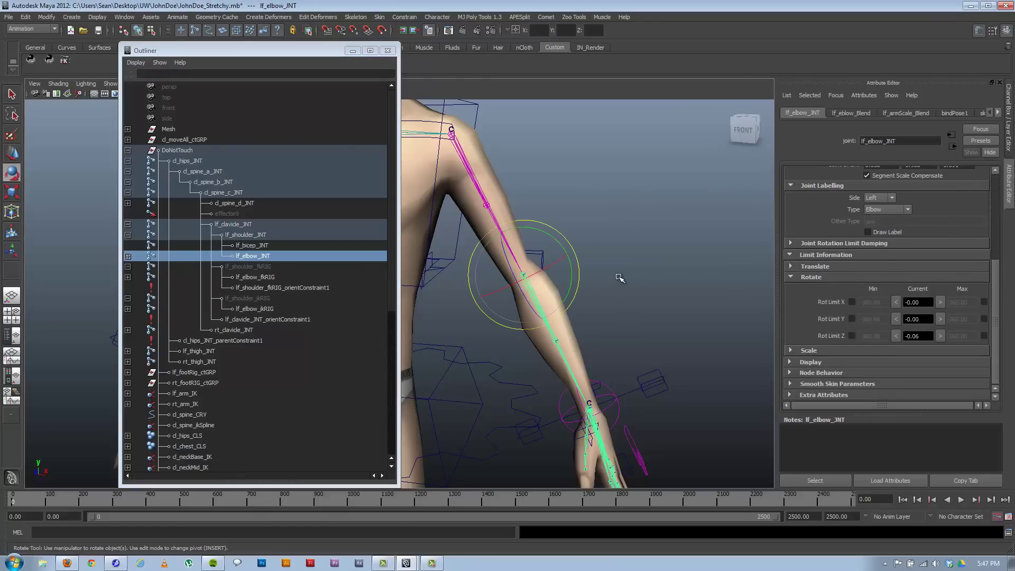
{"action": "left_click_drag", "start_coordinate": [608, 287], "coordinate": [656, 292], "text": "alt"}
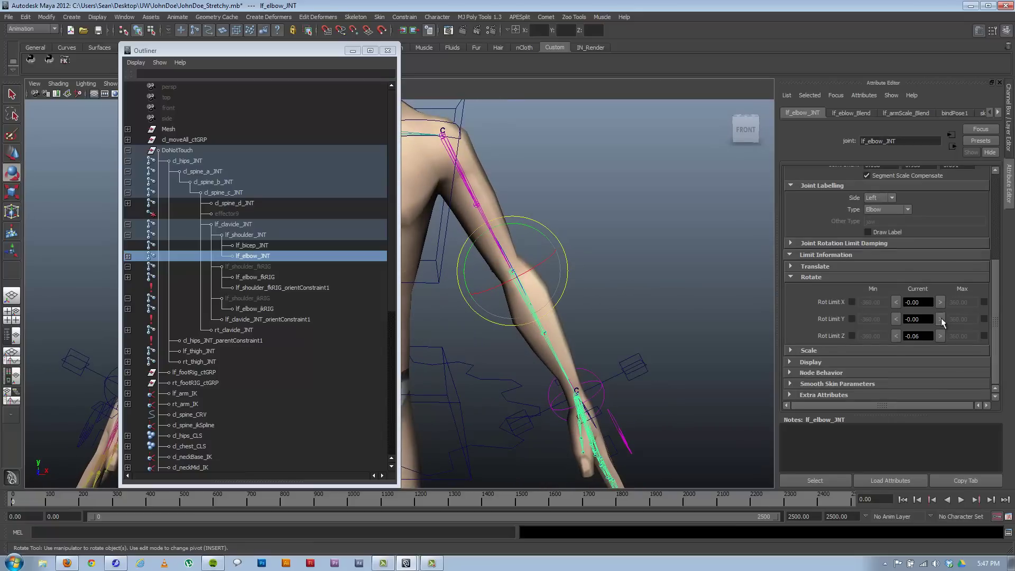
- Lock the X and Y rotation of lf_elbow_JNT by enabling minimum and maximum limits of 0 on both axes
{"action": "left_click", "coordinate": [896, 302]}
{"action": "left_click", "coordinate": [896, 319]}
{"action": "left_click", "coordinate": [985, 319]}
{"action": "left_click", "coordinate": [984, 302]}
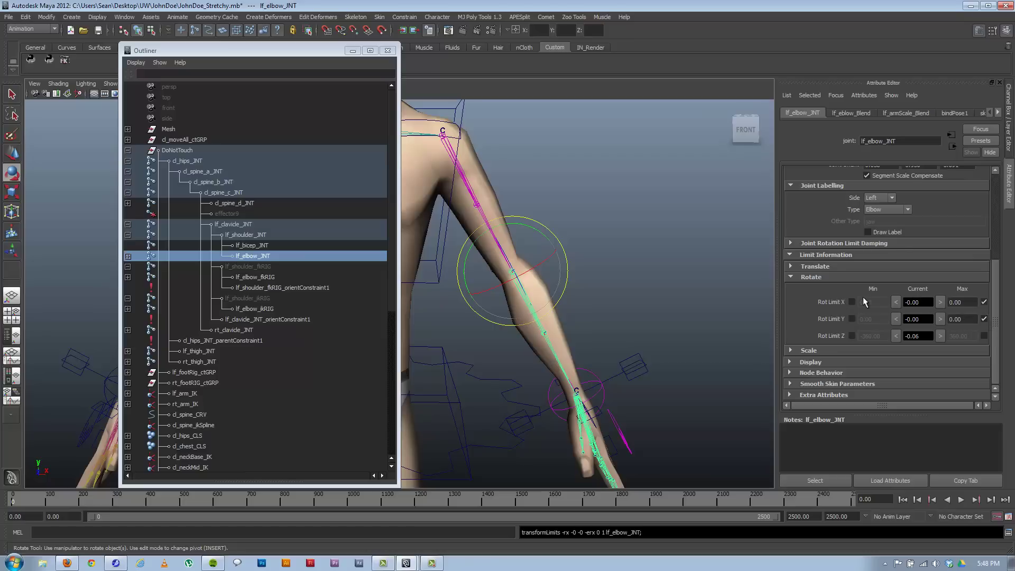
{"action": "left_click", "coordinate": [852, 302]}
{"action": "left_click", "coordinate": [852, 319]}
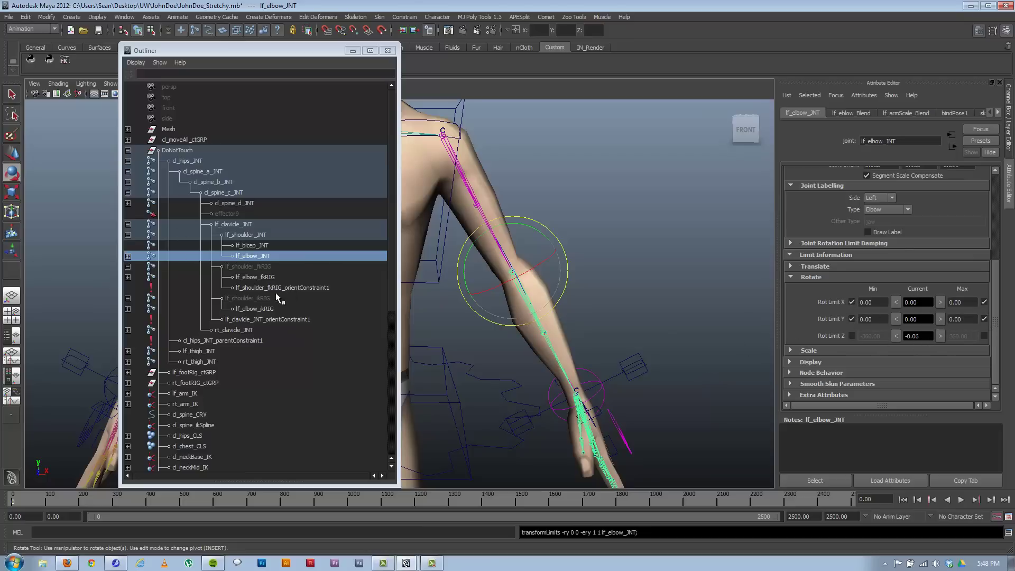
- On lf_elbow_fkRIG, enable minimum and maximum X rotation limits of 0 and a maximum Y rotation limit of 0
{"action": "left_click", "coordinate": [267, 277]}
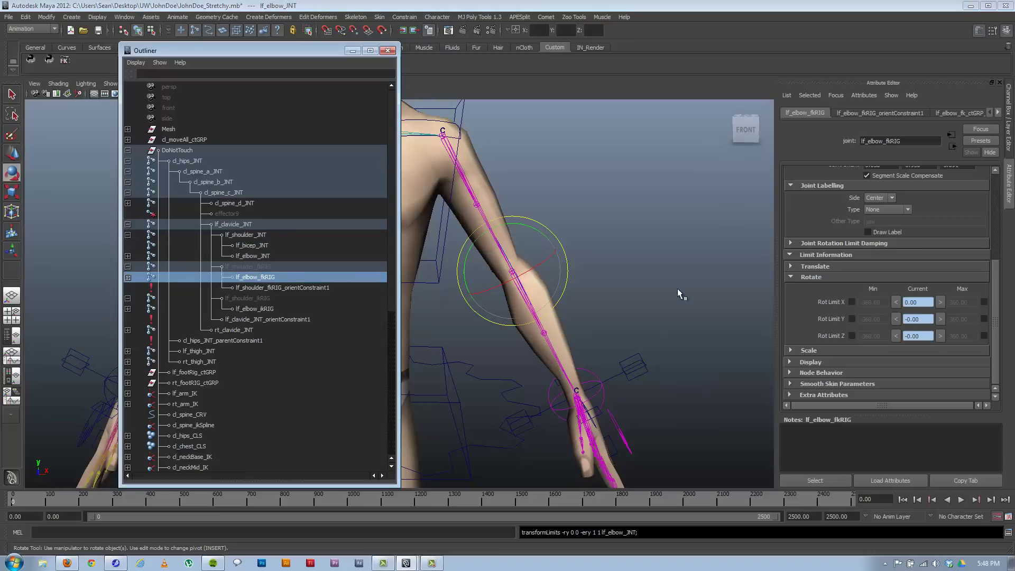
{"action": "left_click", "coordinate": [896, 302]}
{"action": "left_click", "coordinate": [942, 317]}
{"action": "left_click", "coordinate": [941, 302]}
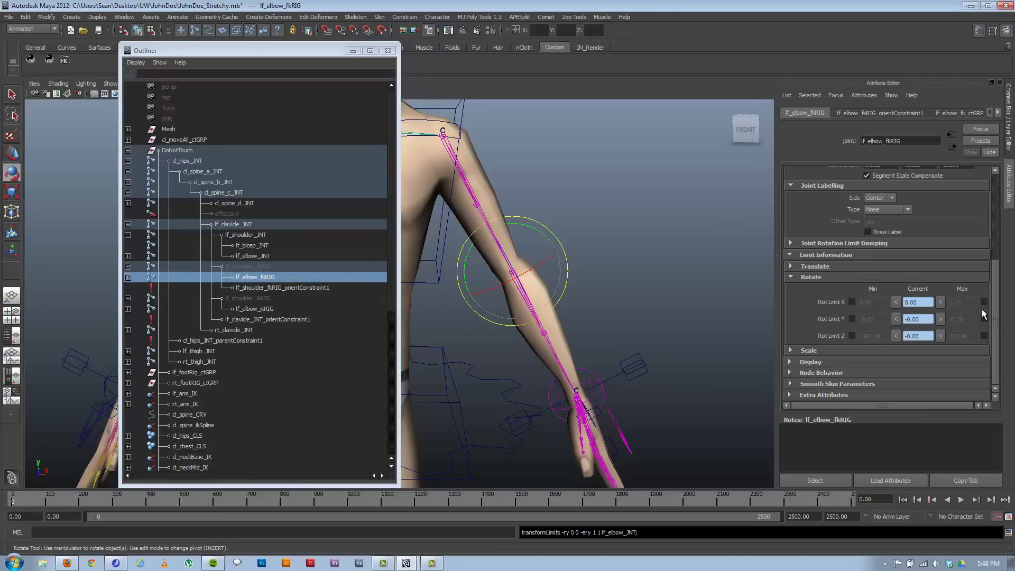
{"action": "left_click", "coordinate": [984, 319]}
{"action": "left_click", "coordinate": [852, 302]}
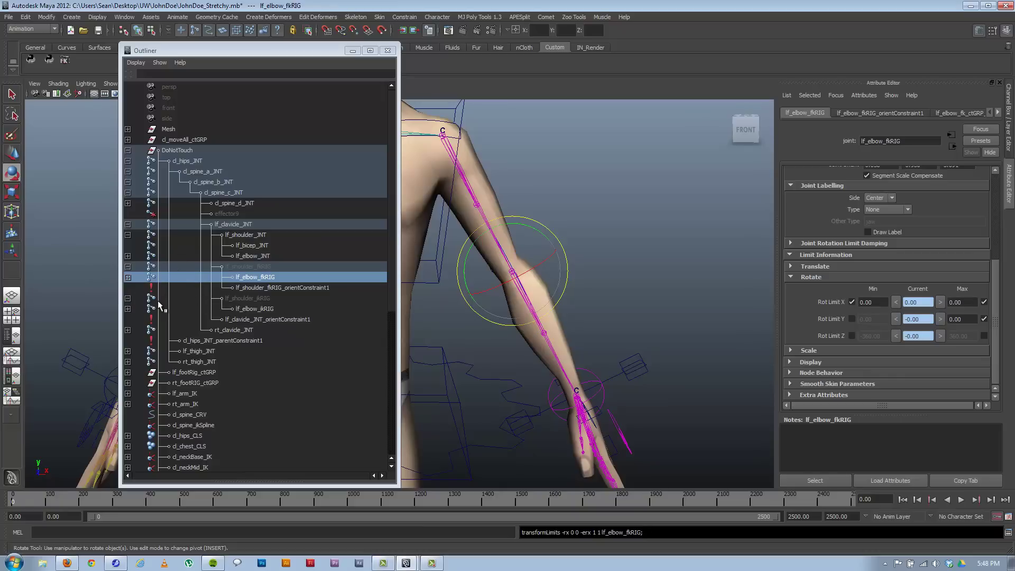
- Restrict lf_elbow_ikRIG with enabled minimum and maximum rotation limits of 0 on X and Y
{"action": "left_click", "coordinate": [262, 310]}
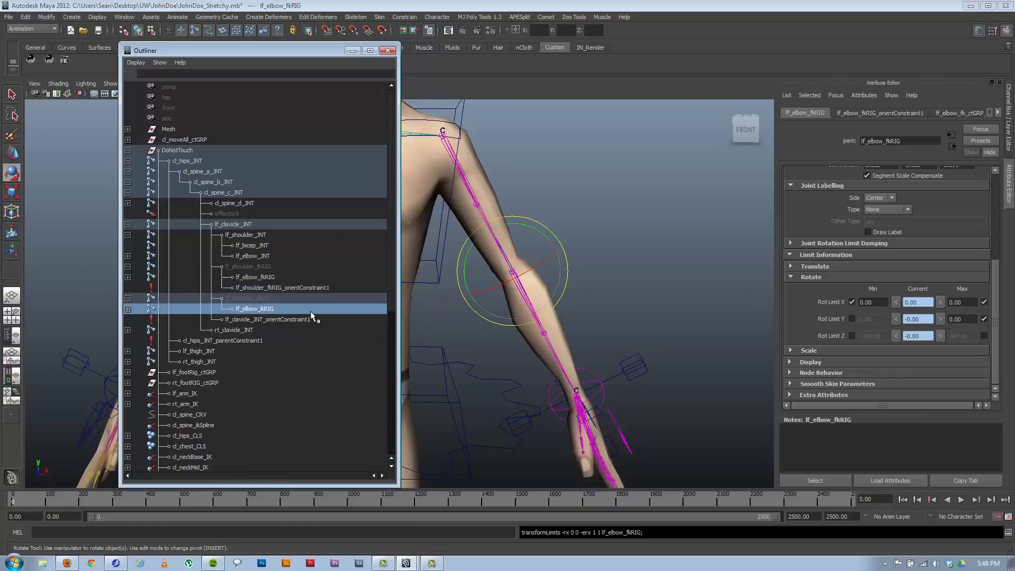
{"action": "left_click", "coordinate": [984, 302]}
{"action": "left_click", "coordinate": [985, 318]}
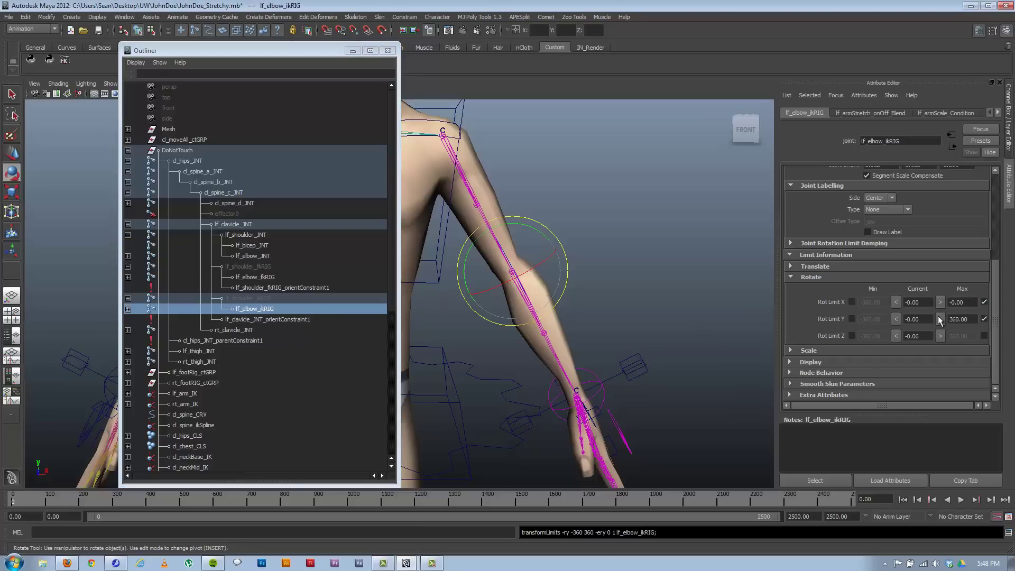
{"action": "left_click", "coordinate": [853, 303]}
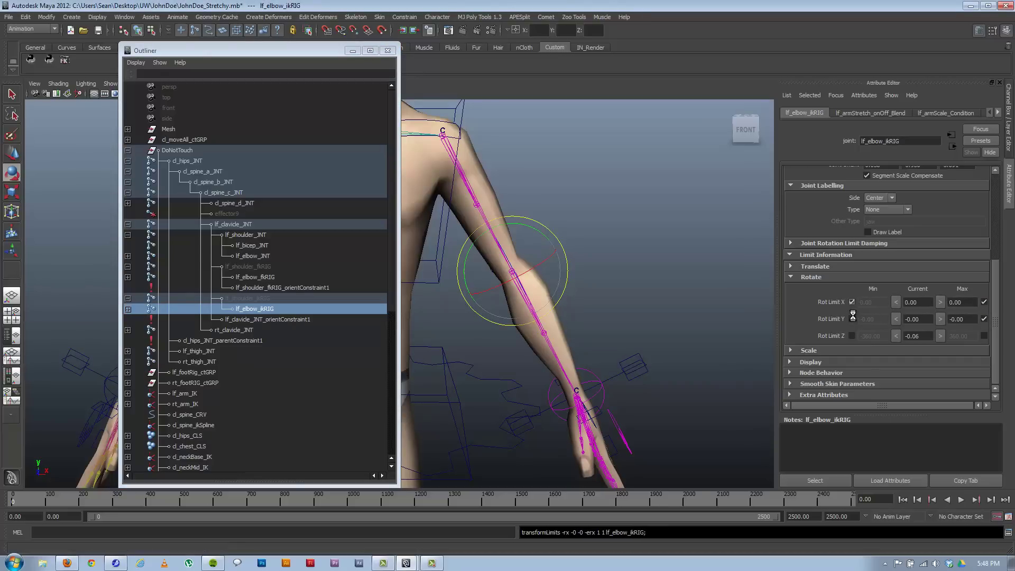
{"action": "left_click", "coordinate": [852, 319]}
- Expand the right clavicle and right shoulder joints in the hierarchy to reveal rt_elbow_JNT
{"action": "left_click", "coordinate": [127, 330]}
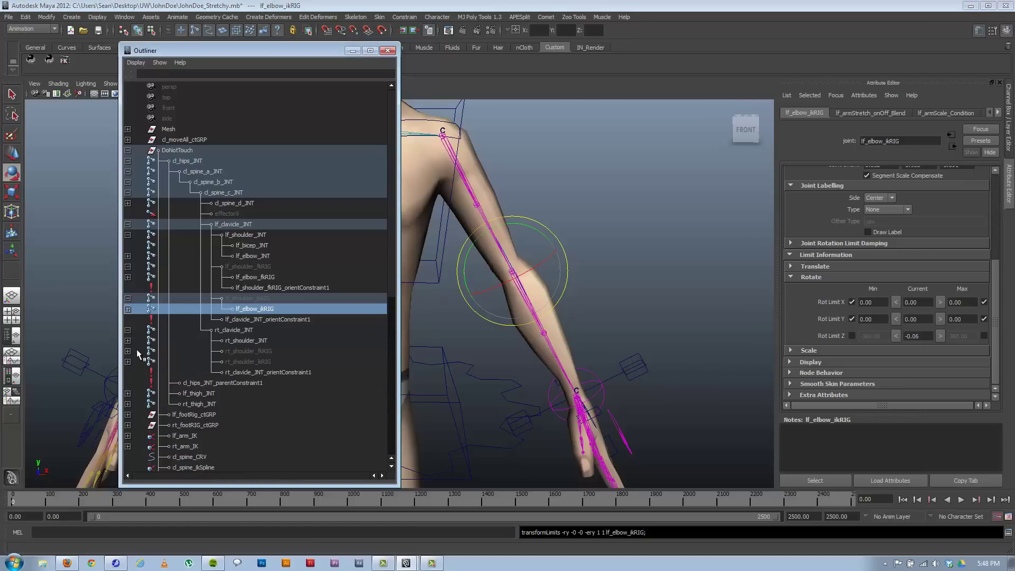
{"action": "scroll", "coordinate": [155, 352], "scroll_direction": "down", "scroll_amount": 3}
{"action": "scroll", "coordinate": [156, 353], "scroll_direction": "up", "scroll_amount": 3}
{"action": "left_click", "coordinate": [128, 341]}
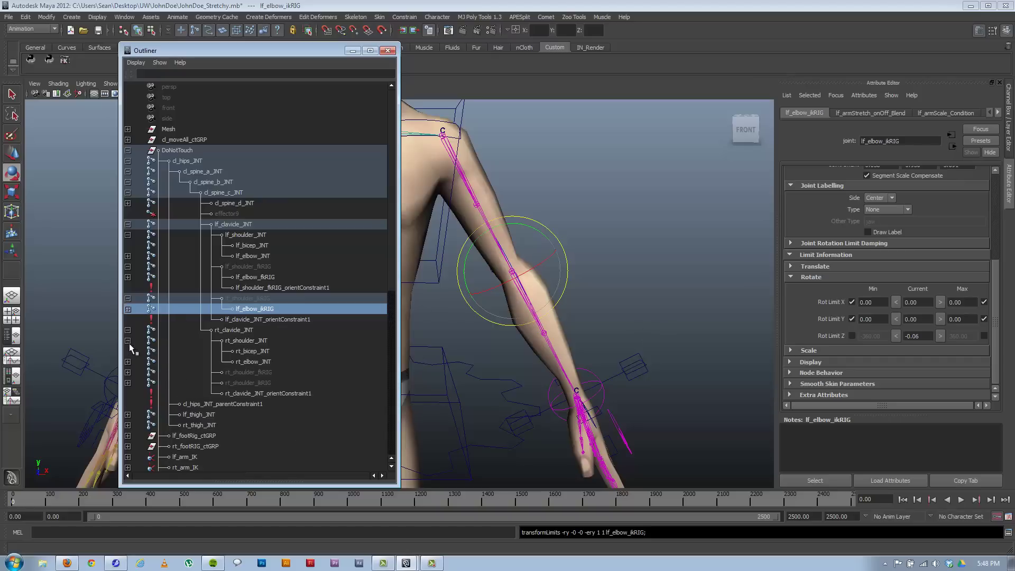
- Lock the X and Y rotation of rt_elbow_JNT with minimum and maximum limits of 0
{"action": "left_click", "coordinate": [256, 362]}
{"action": "left_click", "coordinate": [852, 319]}
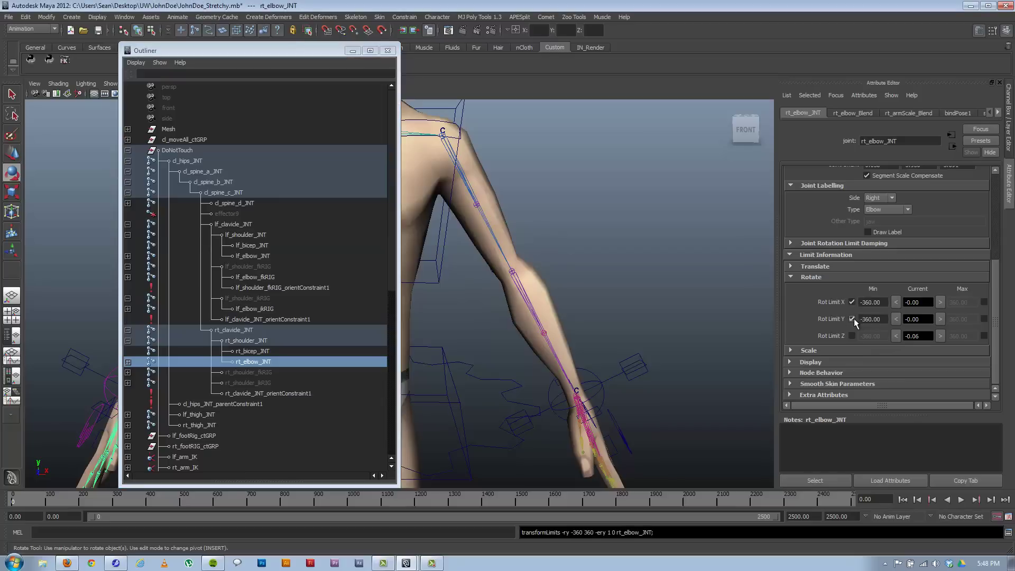
{"action": "left_click", "coordinate": [896, 319]}
{"action": "left_click", "coordinate": [896, 302]}
{"action": "left_click", "coordinate": [984, 319]}
{"action": "left_click", "coordinate": [985, 303]}
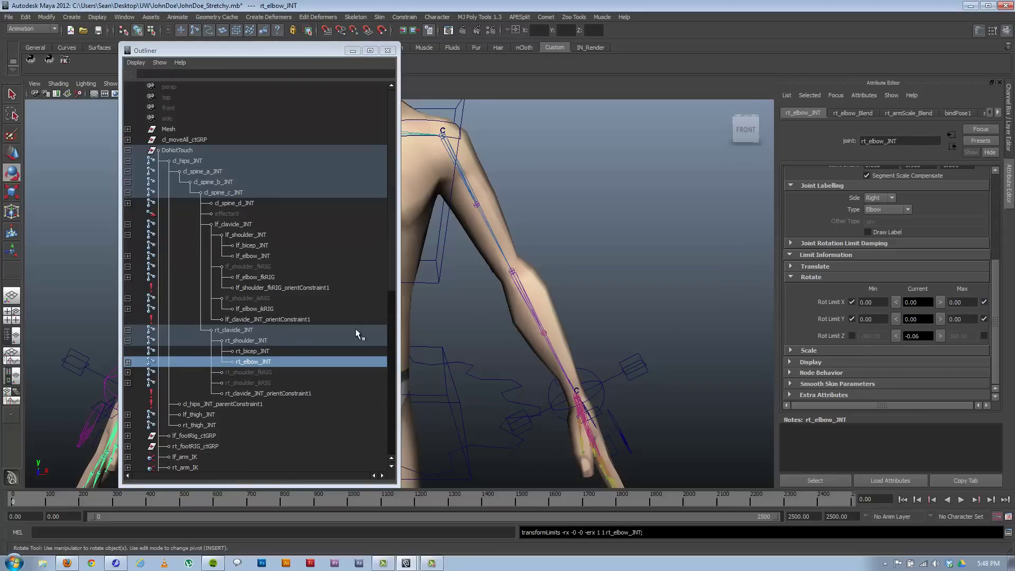
- Expand the right FK shoulder joint and enable minimum and maximum X and Y rotation limits of 0 on rt_elbow_fkRIG
{"action": "left_click", "coordinate": [127, 372]}
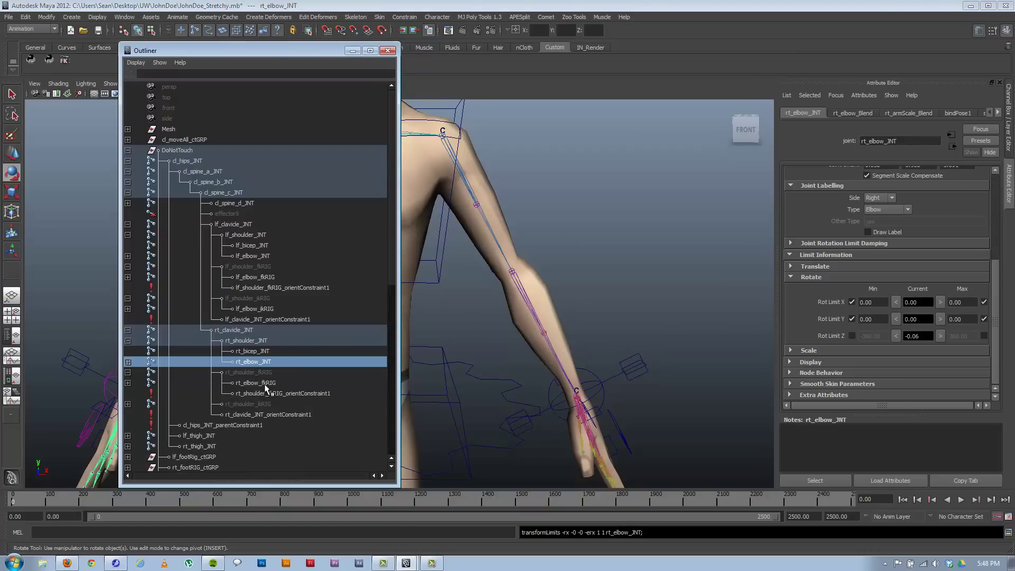
{"action": "left_click", "coordinate": [259, 383]}
{"action": "left_click", "coordinate": [852, 319]}
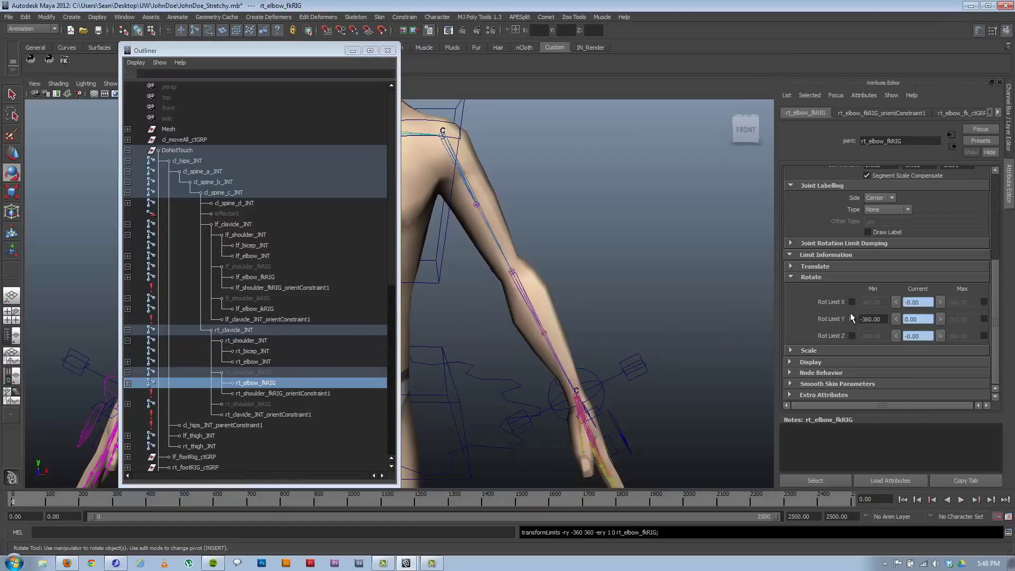
{"action": "left_click", "coordinate": [852, 302]}
{"action": "left_click", "coordinate": [896, 302]}
{"action": "left_click", "coordinate": [897, 319]}
{"action": "left_click", "coordinate": [941, 319]}
{"action": "left_click", "coordinate": [985, 302]}
{"action": "left_click", "coordinate": [985, 318]}
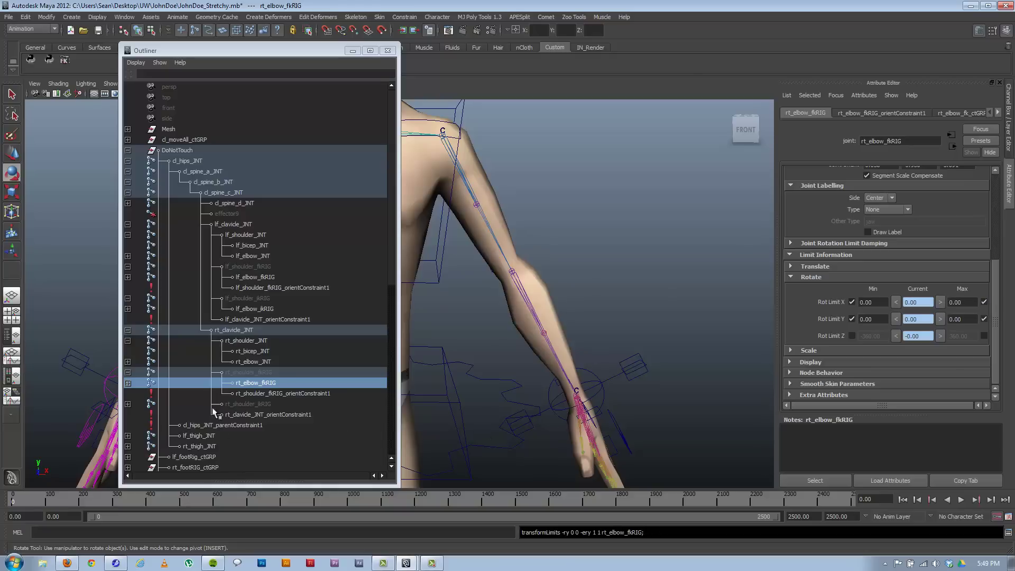
- Expand the right IK shoulder joint and enable minimum and maximum X and Y rotation limits of 0 on rt_elbow_ikRIG
{"action": "left_click", "coordinate": [128, 404]}
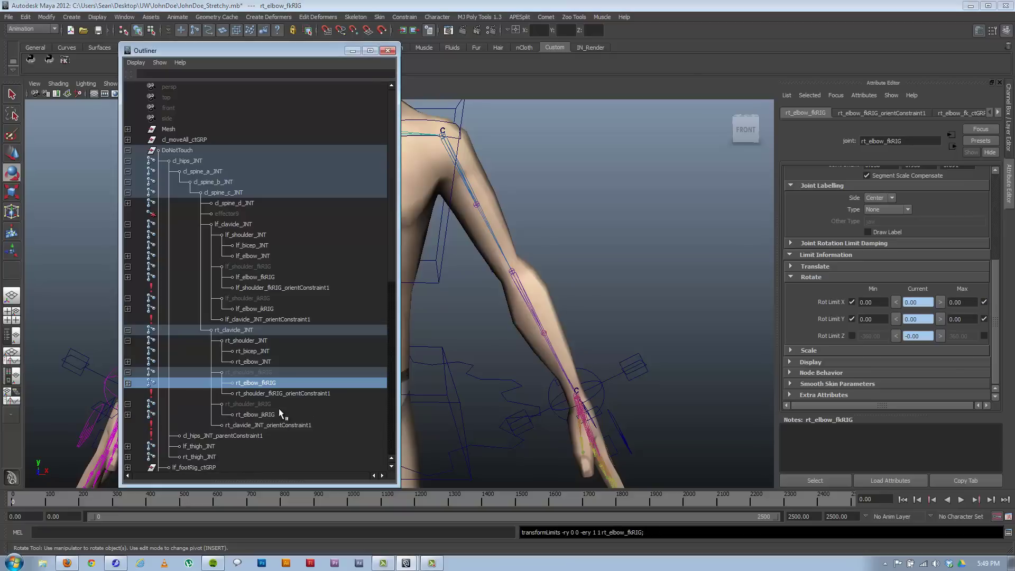
{"action": "left_click", "coordinate": [253, 415]}
{"action": "left_click", "coordinate": [852, 319]}
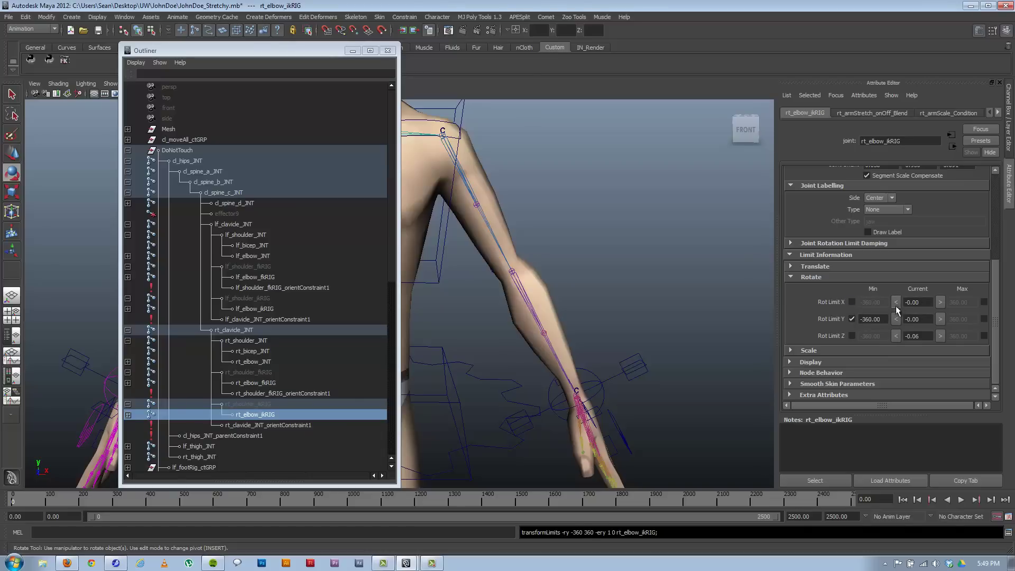
{"action": "left_click", "coordinate": [852, 303]}
{"action": "left_click", "coordinate": [983, 303]}
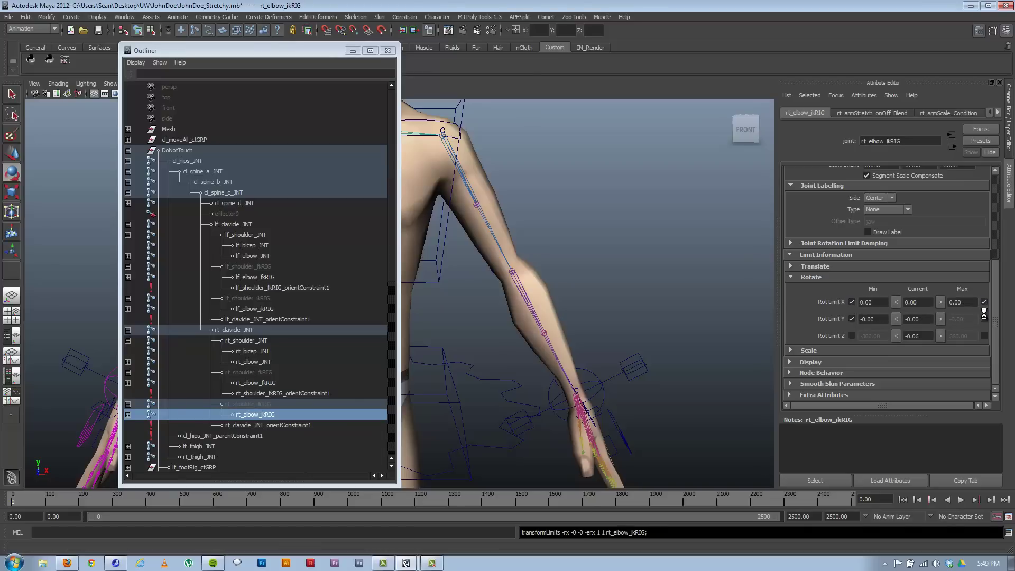
{"action": "left_click", "coordinate": [984, 319]}
{"action": "left_click", "coordinate": [353, 51]}
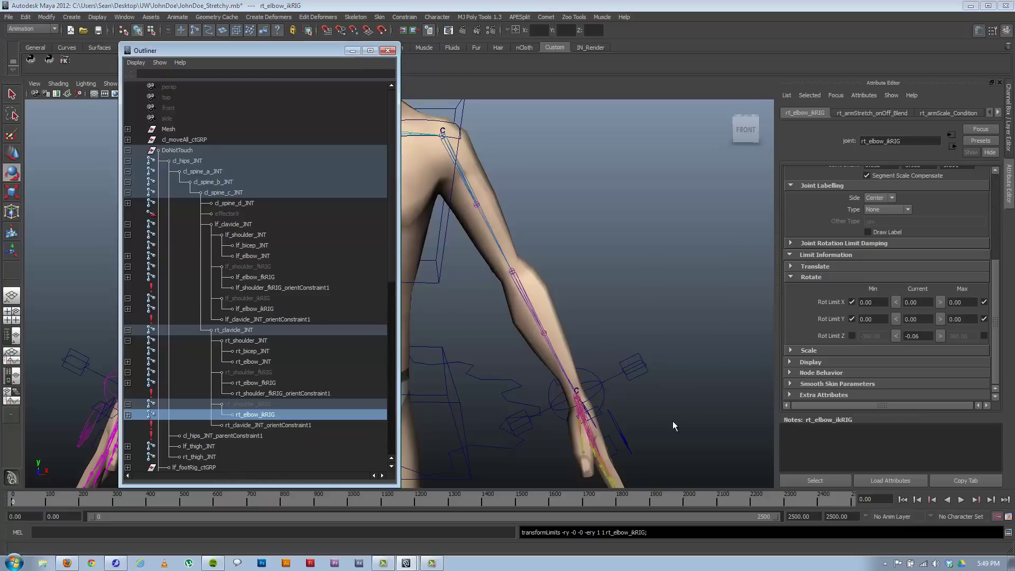
- Set FK IK Switch to 0 on both the left and right wrist controls
{"action": "left_click", "coordinate": [594, 375]}
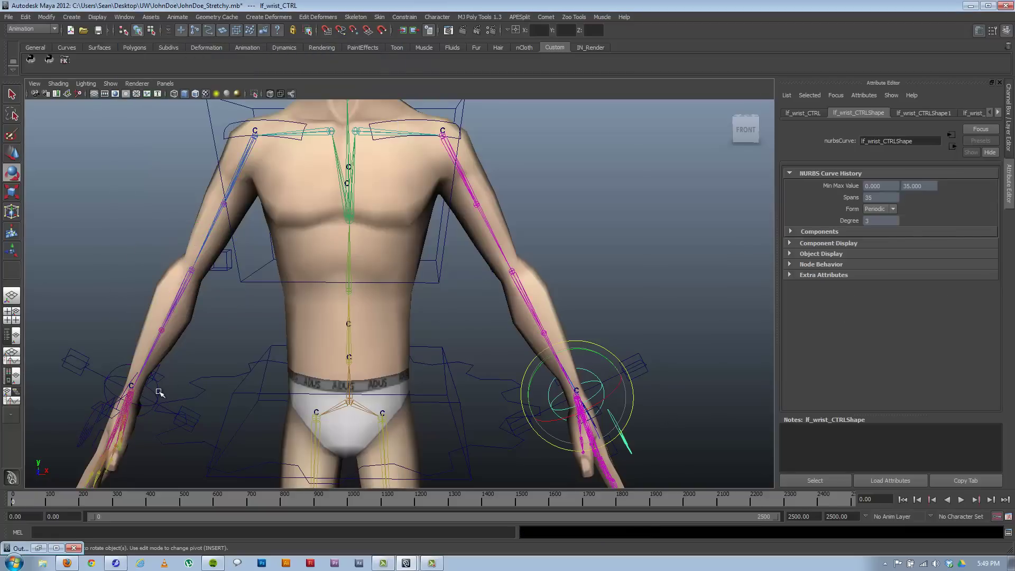
{"action": "left_click", "coordinate": [1006, 147]}
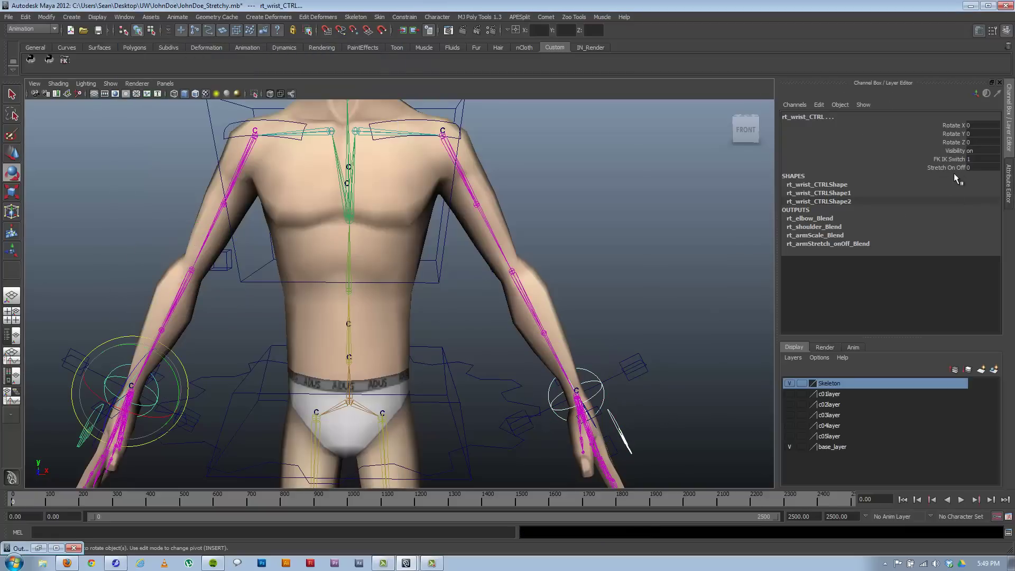
{"action": "left_click", "coordinate": [950, 159]}
{"action": "middle_click_drag", "start_coordinate": [708, 246], "coordinate": [603, 294]}
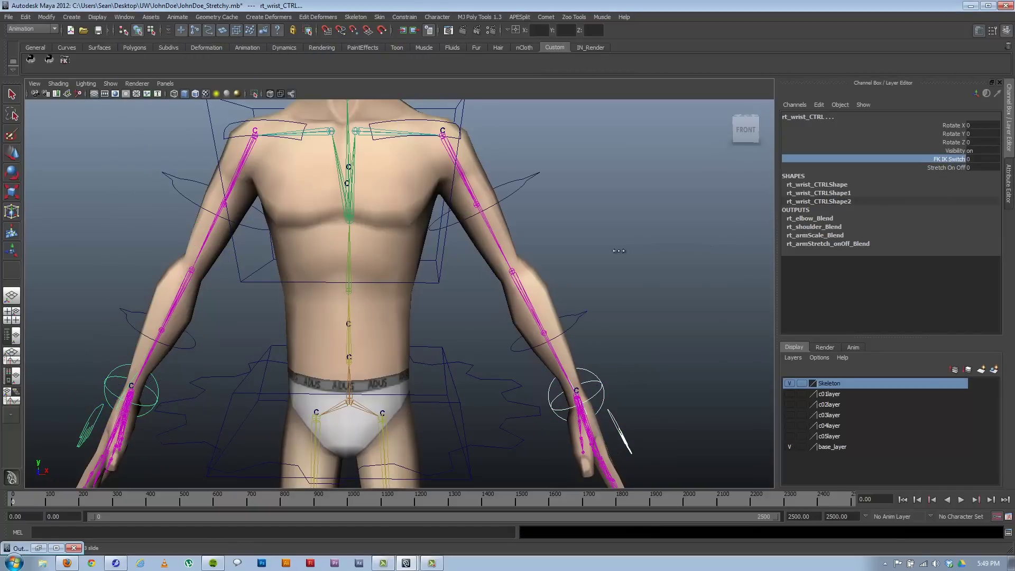
- Lock and hide the Rotate X and Rotate Y channels of lf_elbow_fkCTRL
{"action": "left_click", "coordinate": [575, 312]}
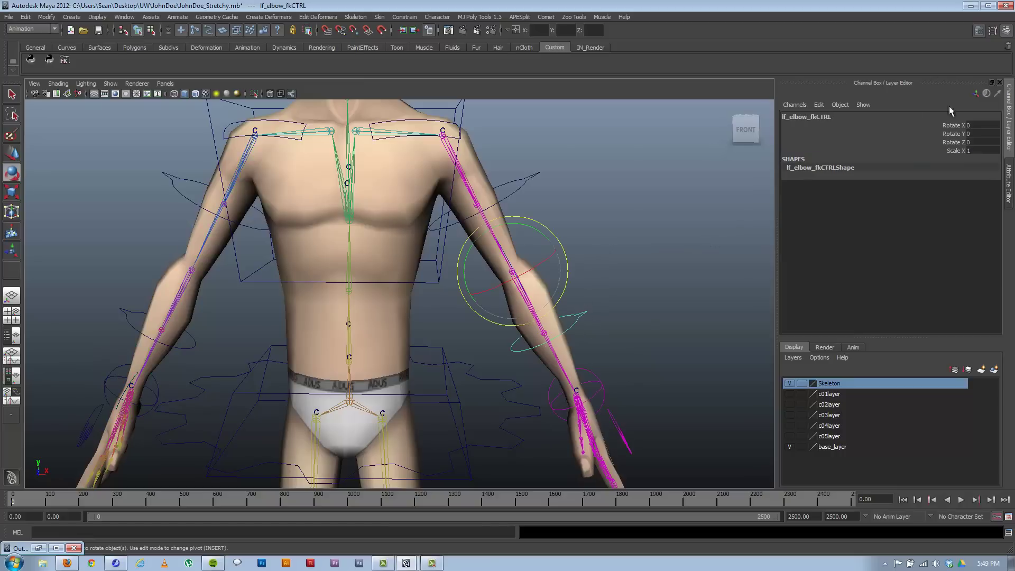
{"action": "left_click_drag", "start_coordinate": [958, 126], "coordinate": [959, 135]}
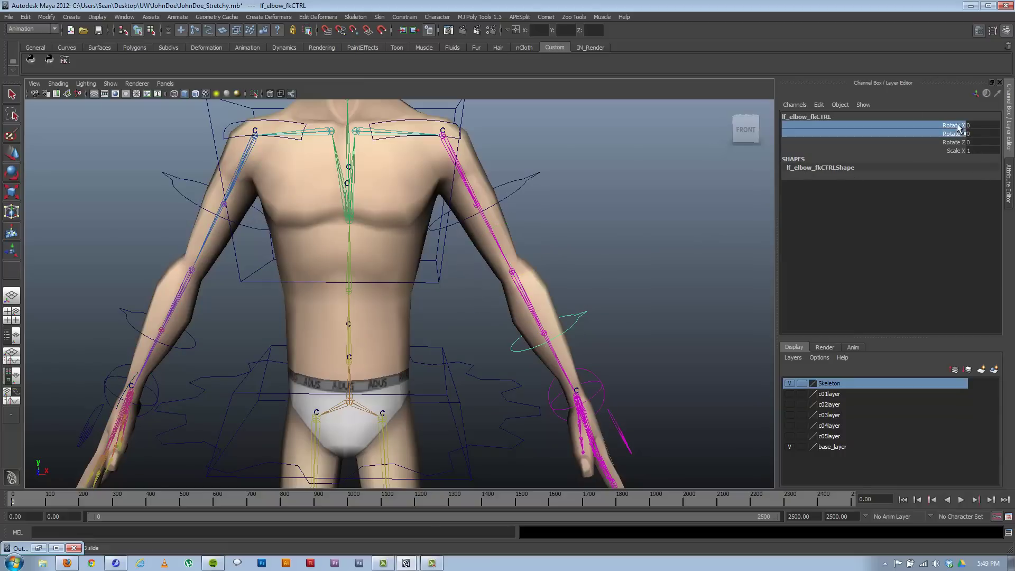
{"action": "right_click", "coordinate": [958, 132]}
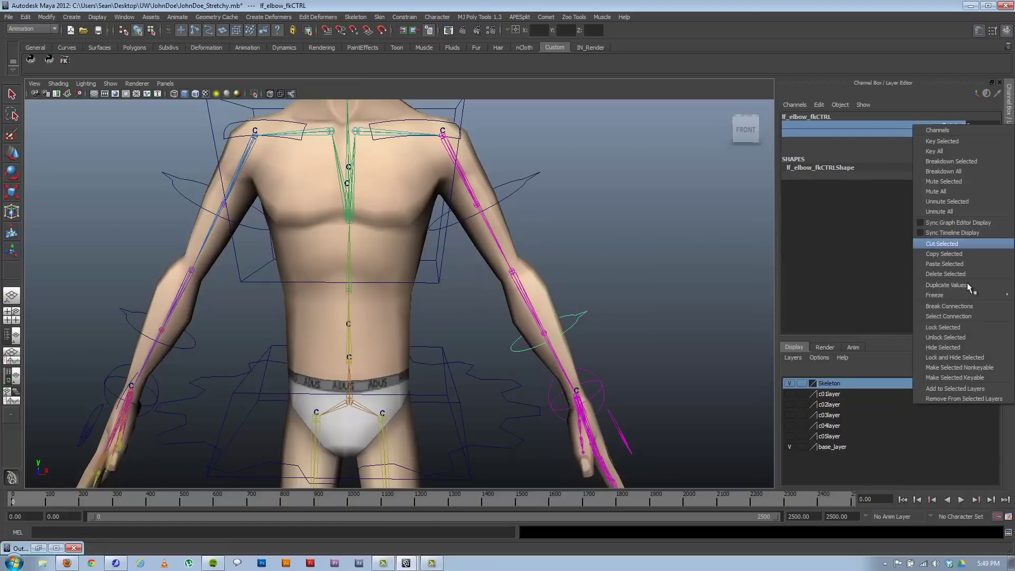
{"action": "left_click", "coordinate": [973, 358]}
- Lock and hide the Rotate X and Rotate Y channels of rt_elbow_fkCTRL, then clear the selection
{"action": "left_click", "coordinate": [127, 324]}
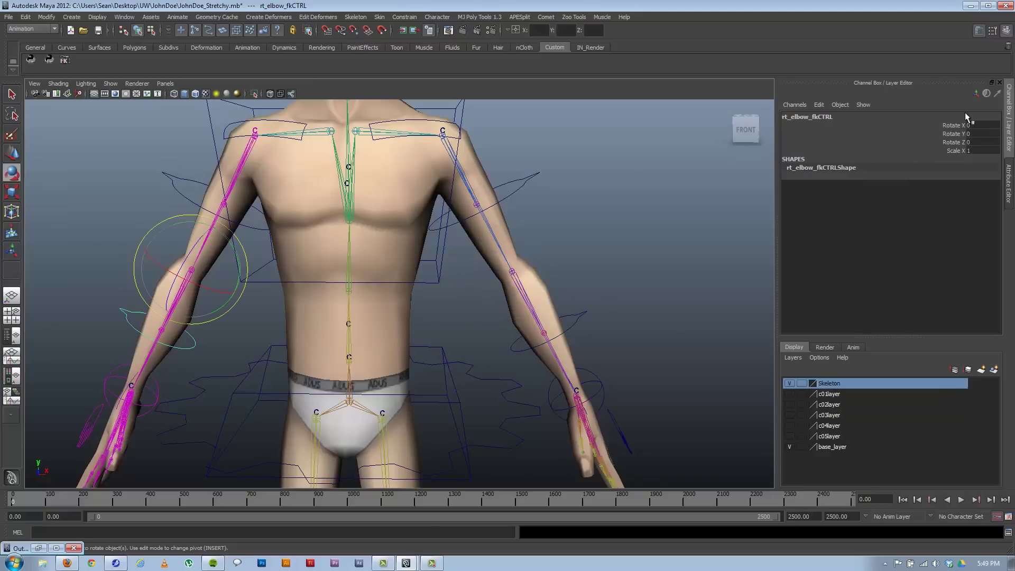
{"action": "left_click_drag", "start_coordinate": [952, 126], "coordinate": [951, 135]}
{"action": "right_click", "coordinate": [951, 135]}
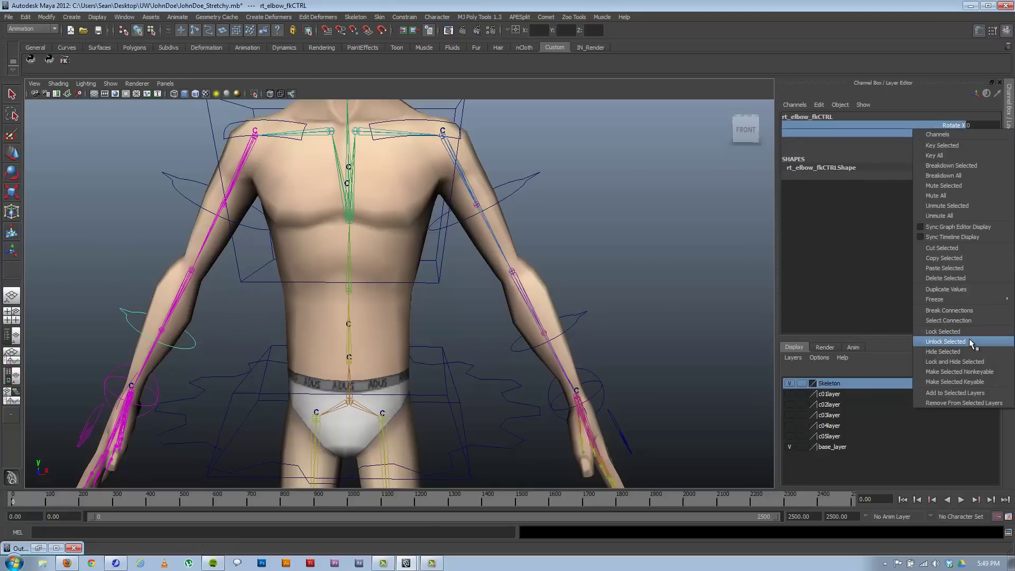
{"action": "left_click", "coordinate": [966, 362]}
{"action": "left_click", "coordinate": [669, 293]}
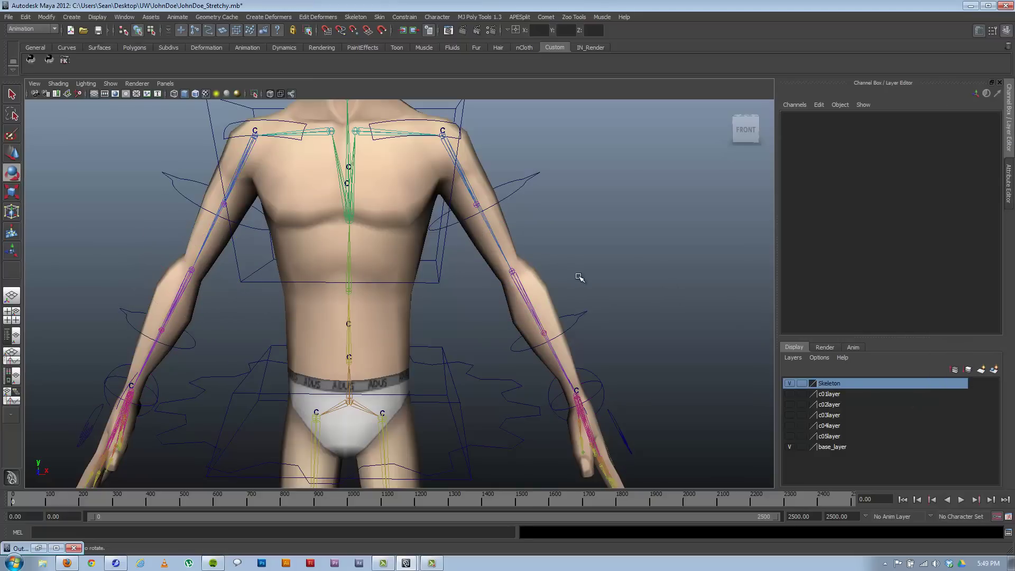
- Switch both arms to IK by setting FK IK Switch to 1 on the left and right wrist controls
{"action": "left_click_drag", "start_coordinate": [578, 279], "coordinate": [576, 342], "text": "alt"}
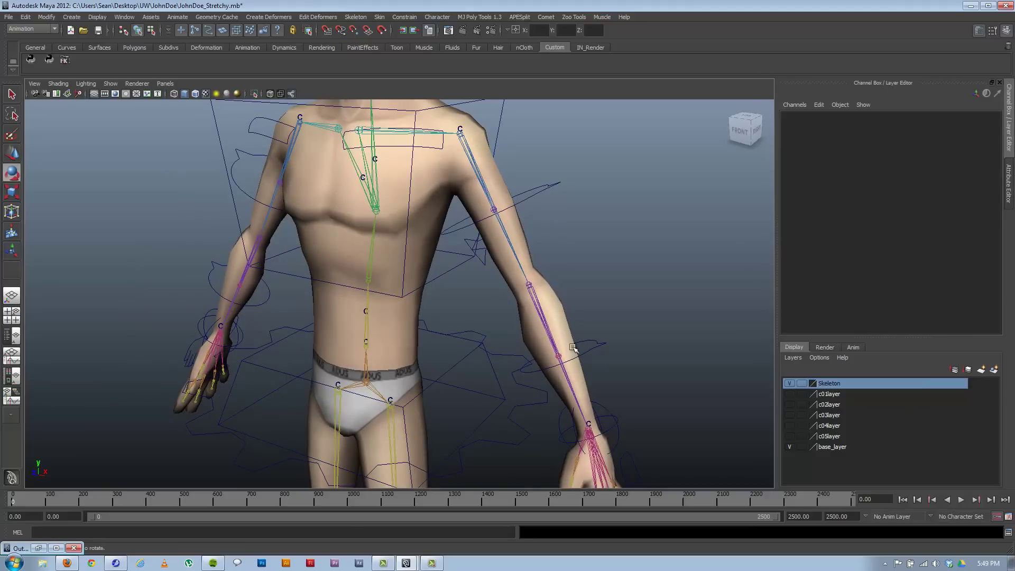
{"action": "right_click_drag", "start_coordinate": [574, 424], "coordinate": [619, 393], "text": "alt"}
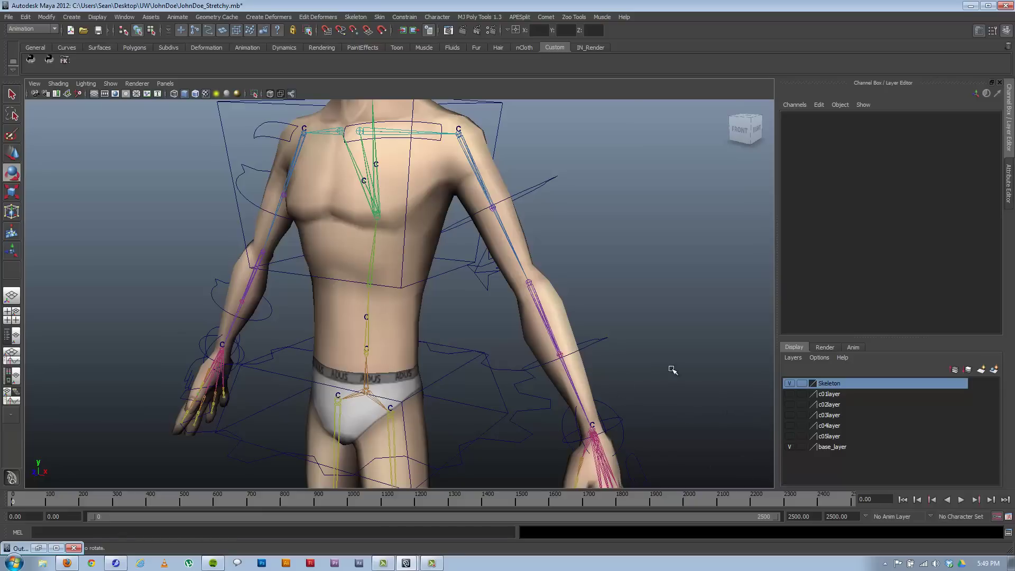
{"action": "left_click_drag", "start_coordinate": [672, 369], "coordinate": [611, 400], "text": "alt"}
{"action": "left_click", "coordinate": [619, 400]}
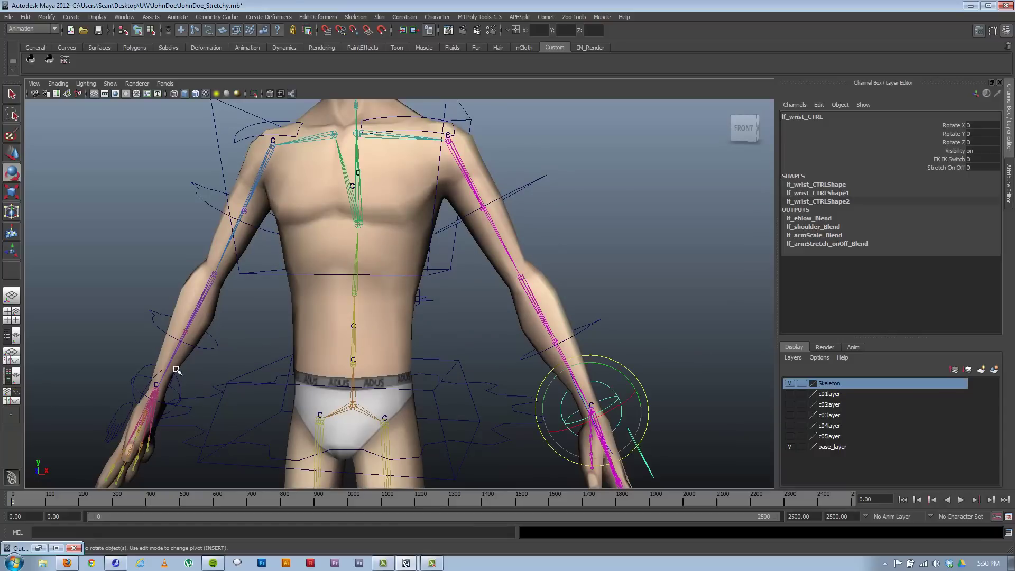
{"action": "left_click", "coordinate": [149, 382], "text": "shift"}
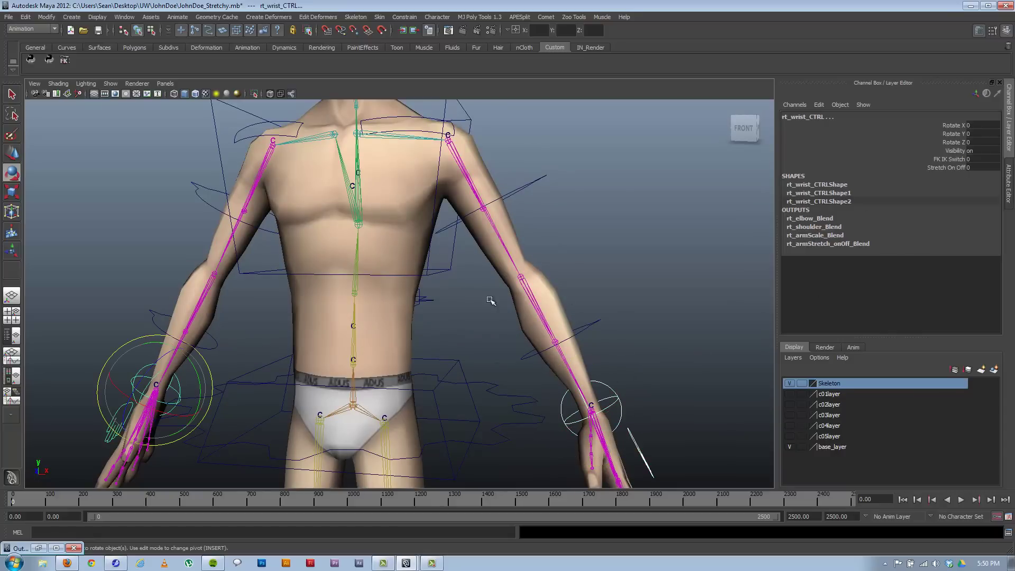
{"action": "left_click", "coordinate": [952, 159]}
{"action": "middle_click_drag", "start_coordinate": [623, 263], "coordinate": [731, 247]}
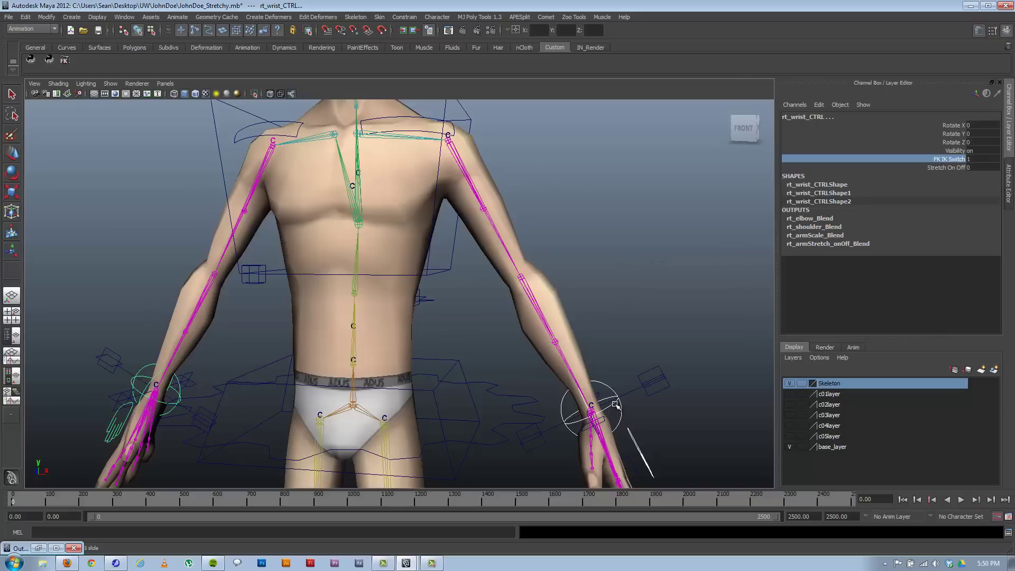
- Return both arms to FK with FK IK Switch at 0 and select lf_elbow_fkCTRL with the Rotate tool
{"action": "left_click_drag", "start_coordinate": [561, 408], "coordinate": [544, 388], "text": "alt"}
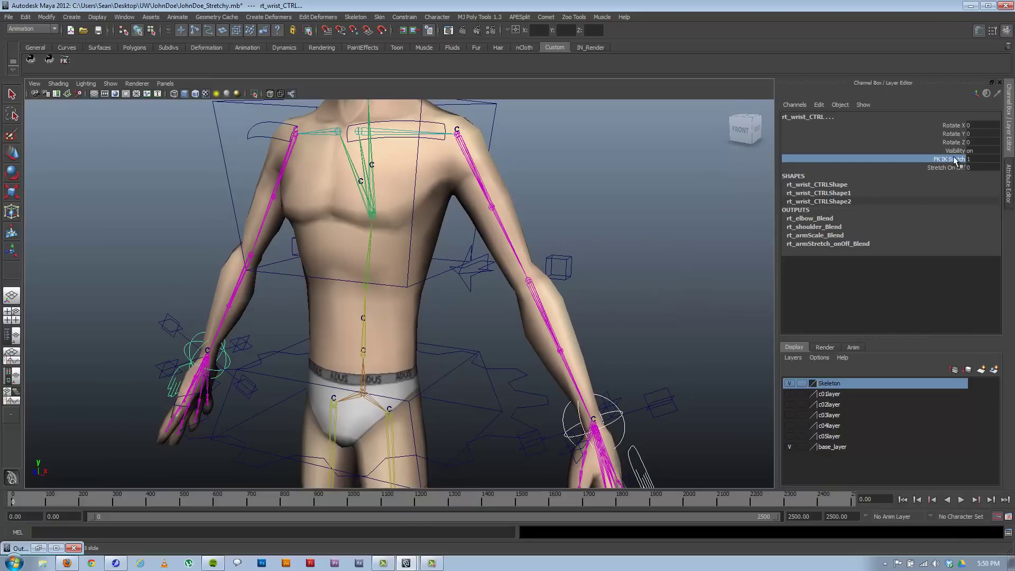
{"action": "middle_click_drag", "start_coordinate": [651, 313], "coordinate": [578, 310]}
{"action": "left_click", "coordinate": [604, 338]}
{"action": "key", "text": "e"}
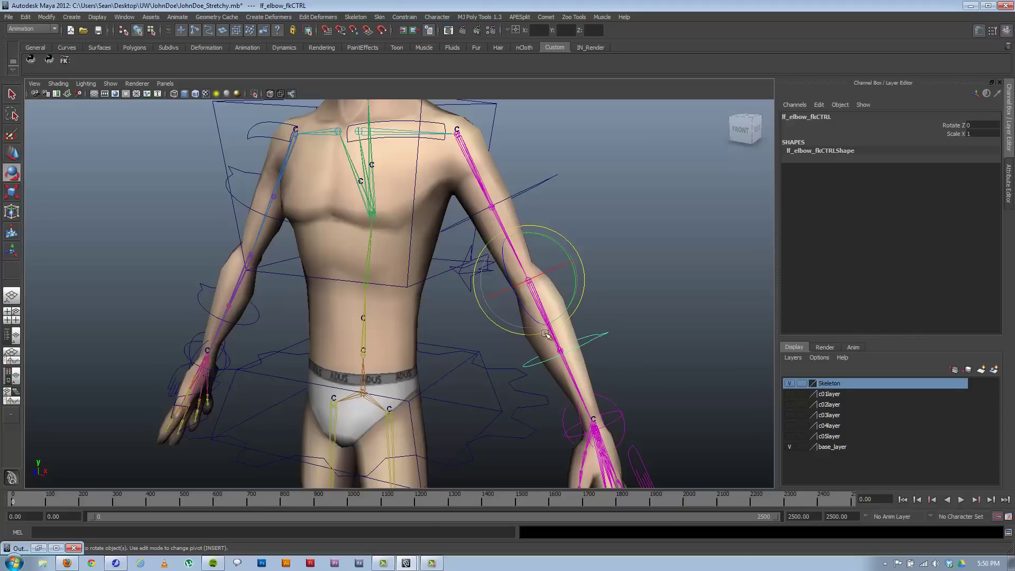
- Set FK IK Switch to 1 on lf_wrist_CTRL and inspect the left hand and elbow IK controls
{"action": "left_click", "coordinate": [623, 416]}
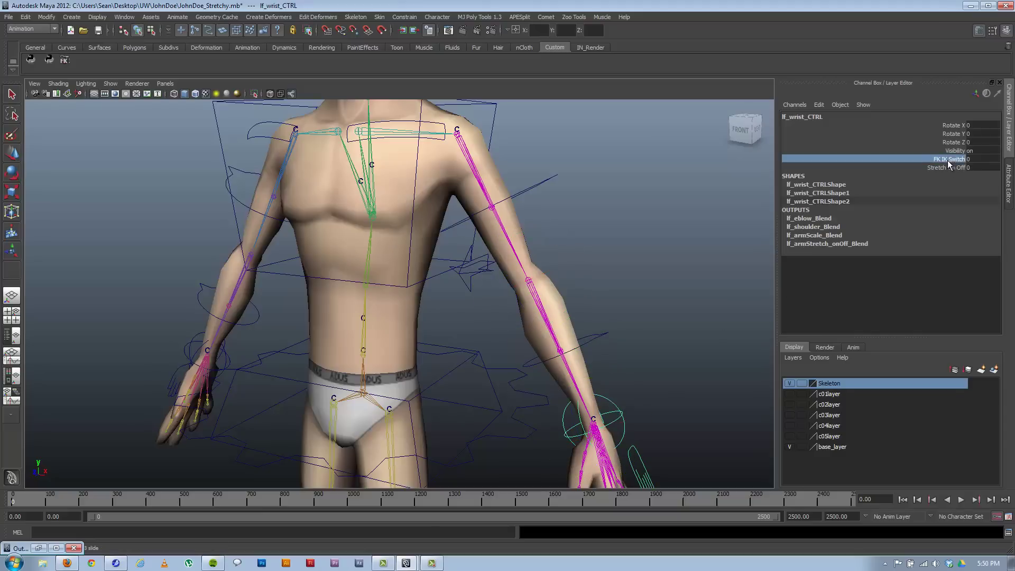
{"action": "middle_click_drag", "start_coordinate": [634, 357], "coordinate": [698, 360]}
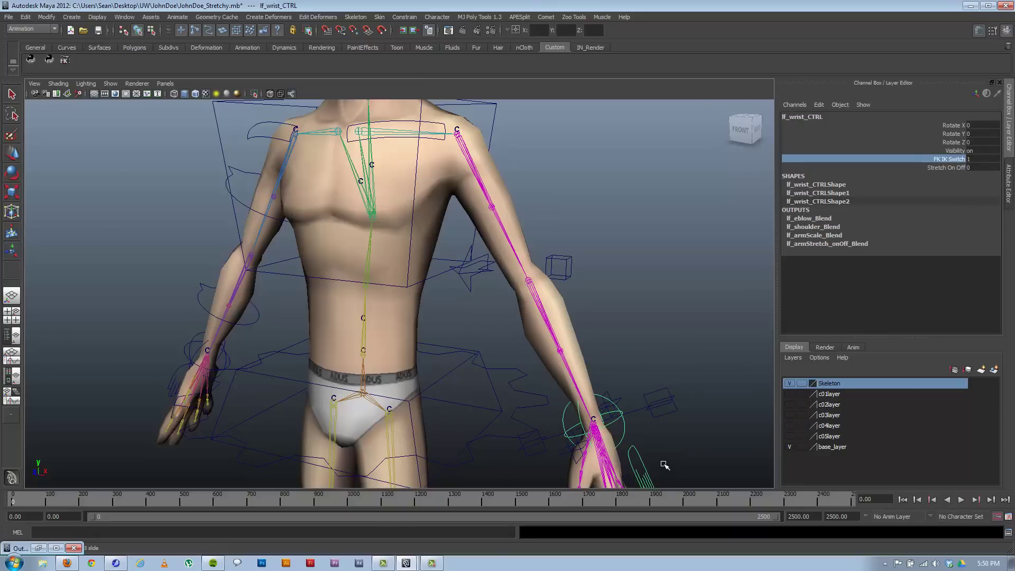
{"action": "left_click", "coordinate": [655, 408]}
{"action": "key", "text": "e"}
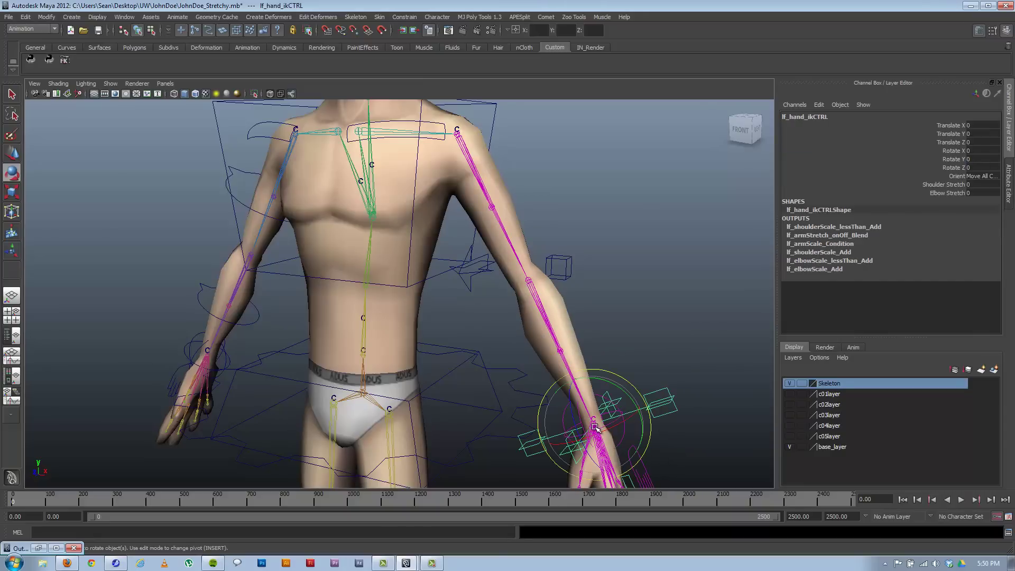
{"action": "left_click", "coordinate": [569, 259]}
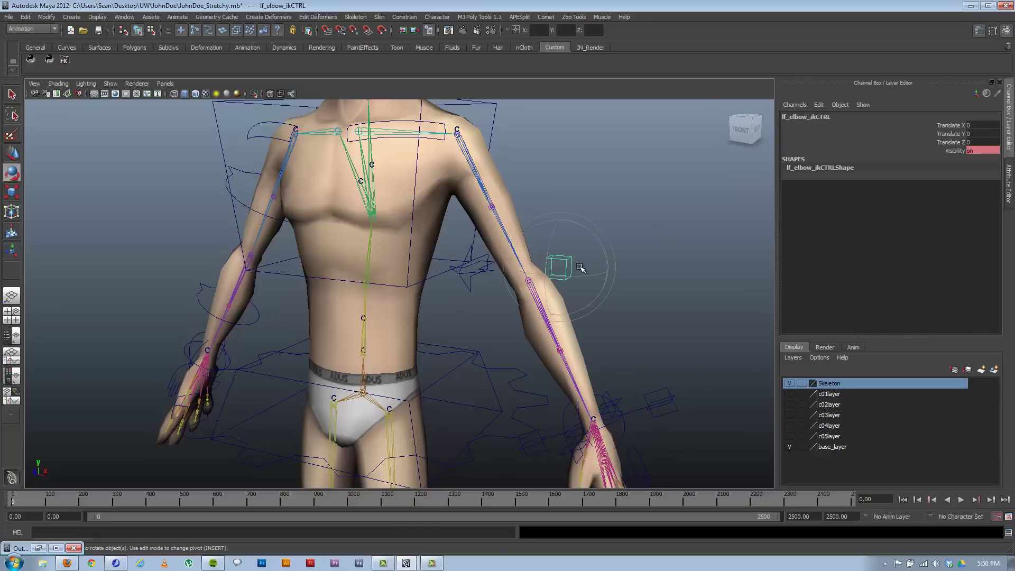
{"action": "left_click", "coordinate": [638, 418]}
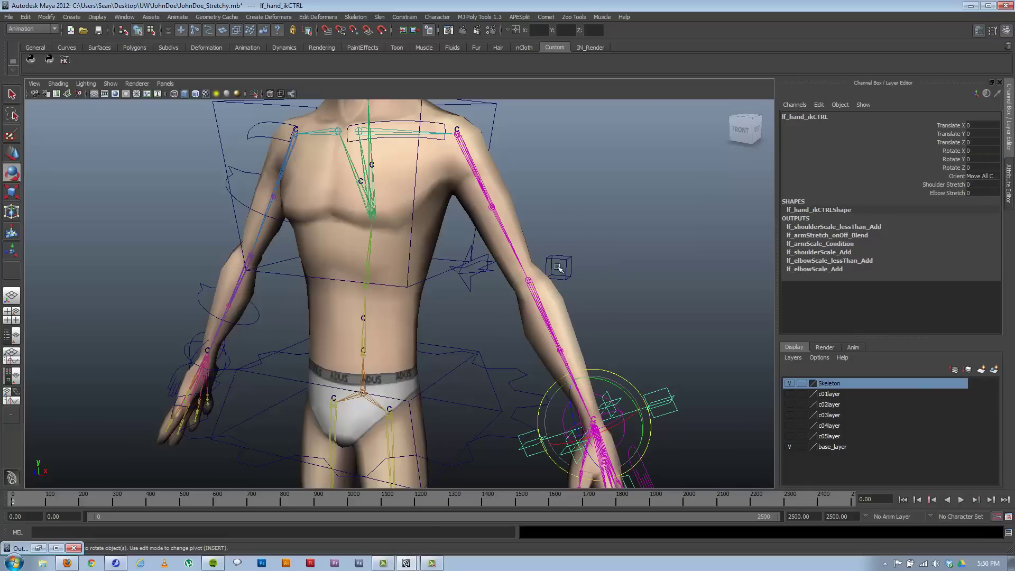
- Clear the selection, create a locator at the origin and activate the Move tool
{"action": "left_click_drag", "start_coordinate": [587, 306], "coordinate": [645, 353], "text": "alt"}
{"action": "left_click", "coordinate": [627, 374]}
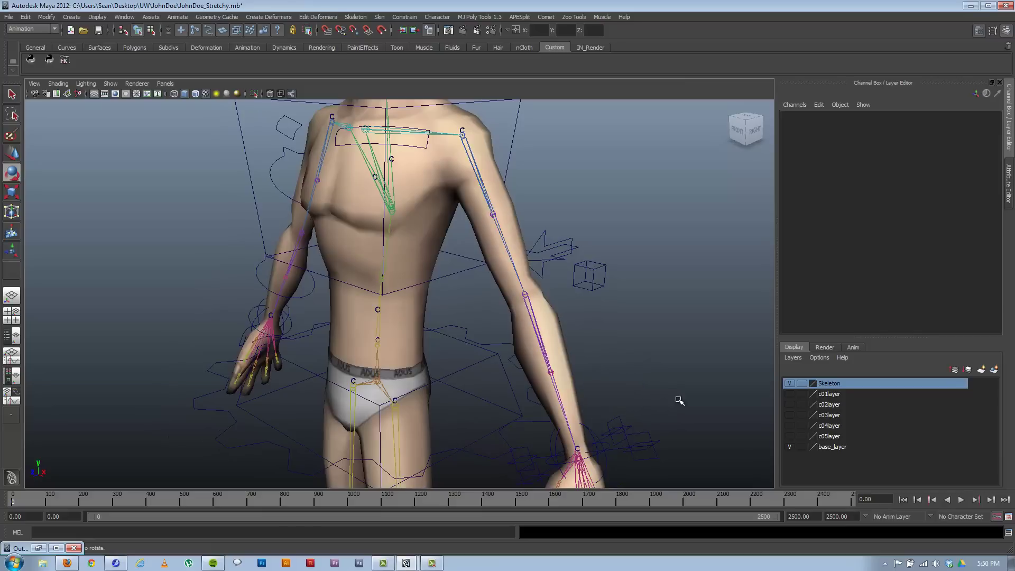
{"action": "left_click", "coordinate": [68, 19]}
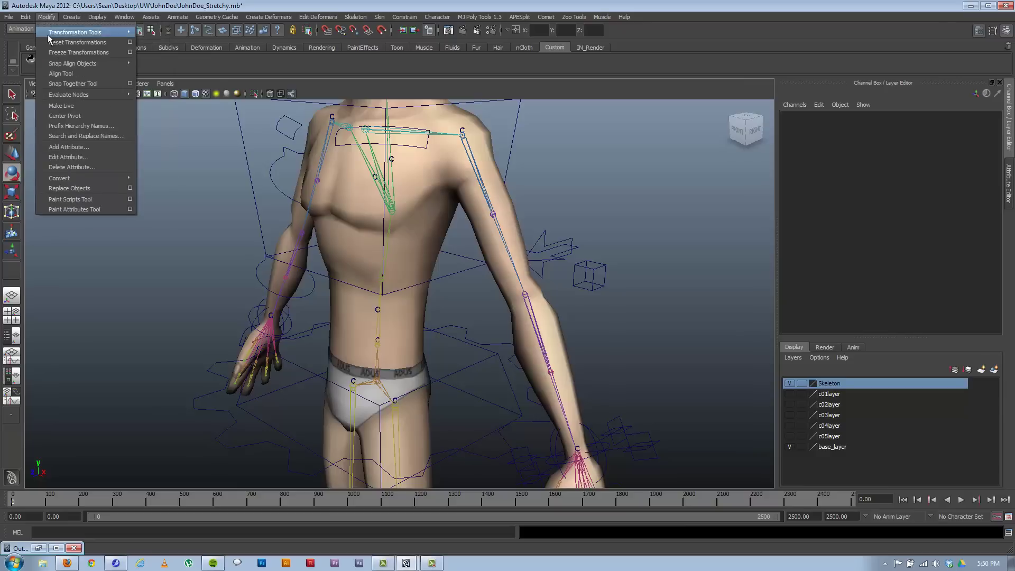
{"action": "mouse_move", "coordinate": [71, 17]}
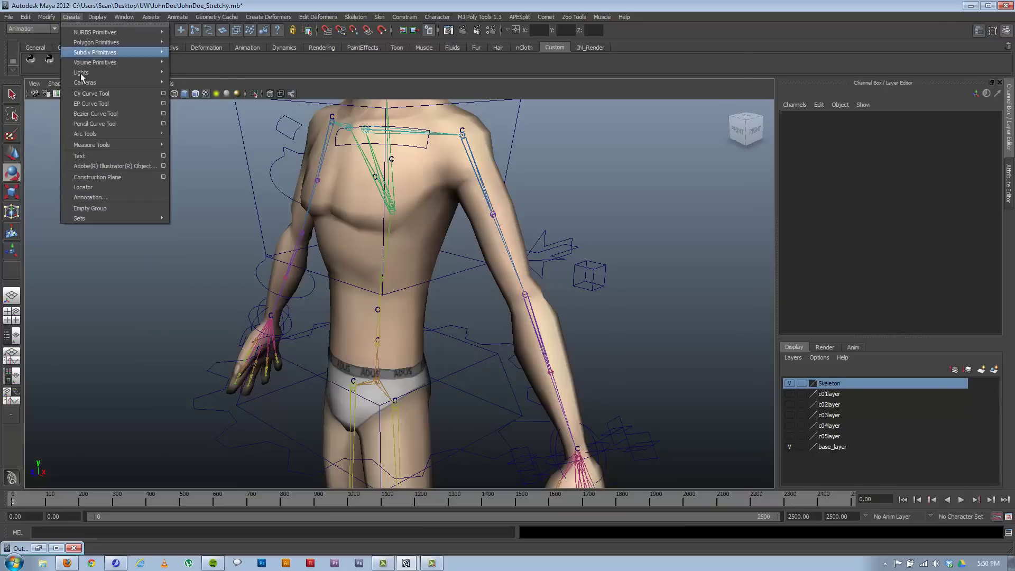
{"action": "left_click", "coordinate": [87, 188]}
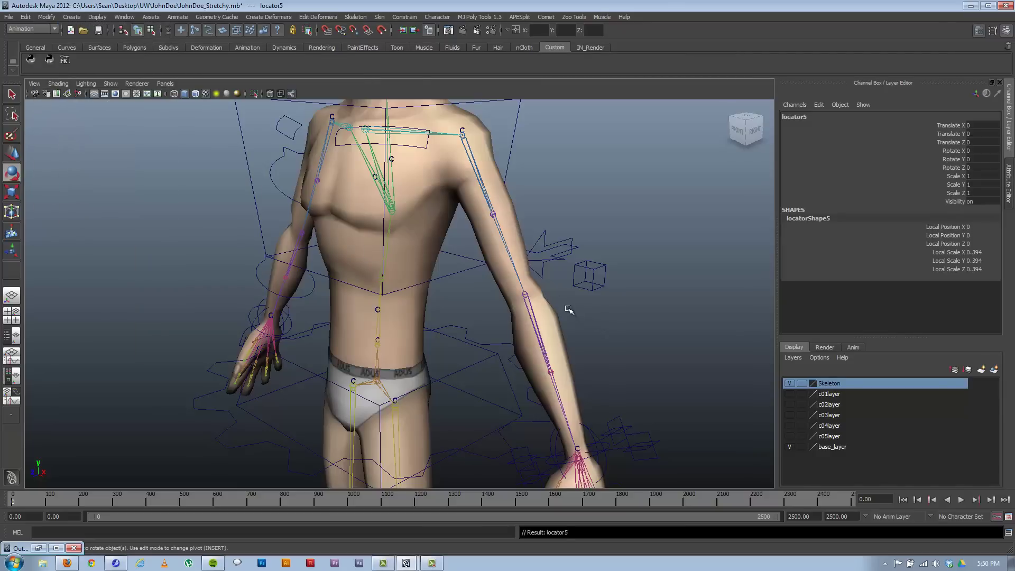
{"action": "left_click_drag", "start_coordinate": [570, 306], "coordinate": [560, 298], "text": "alt"}
{"action": "key", "text": "w"}
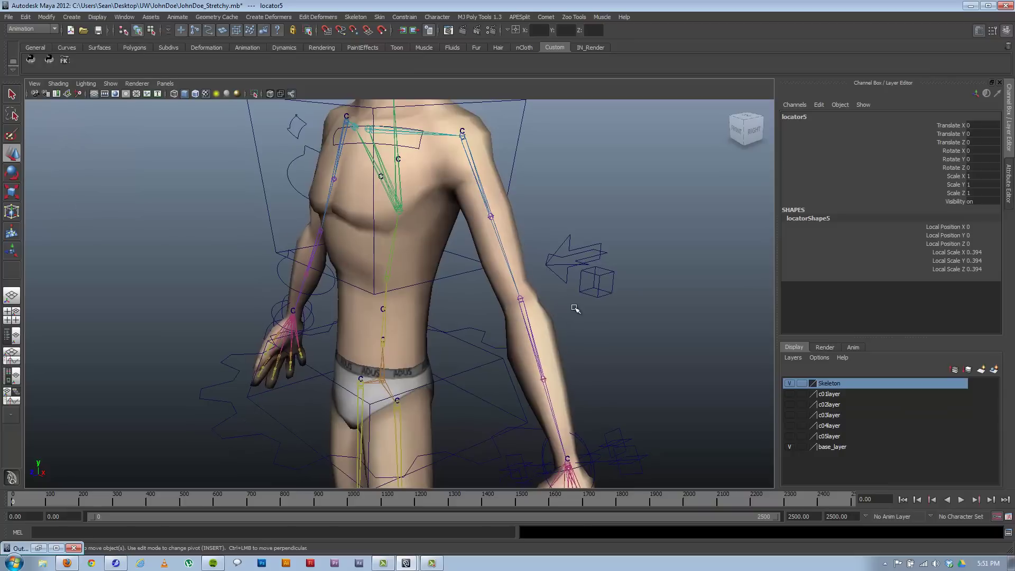
- Parent the new locator under lf_elbow_ikCTRL and set its Translate X, Y, Z and Rotate X to 0
{"action": "left_click", "coordinate": [601, 275]}
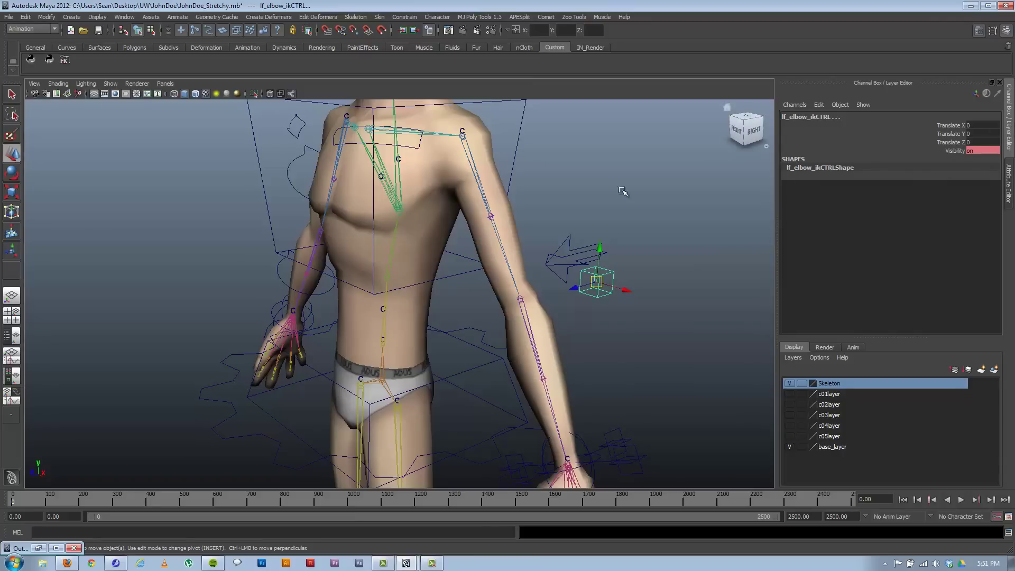
{"action": "left_click", "coordinate": [612, 282]}
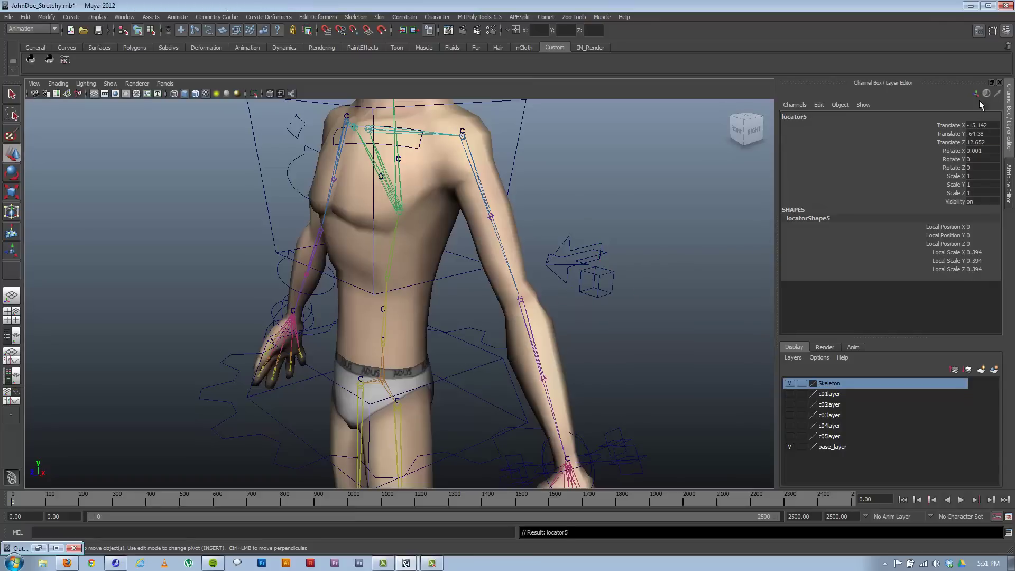
{"action": "left_click_drag", "start_coordinate": [979, 151], "coordinate": [979, 130]}
{"action": "type", "text": "0"}
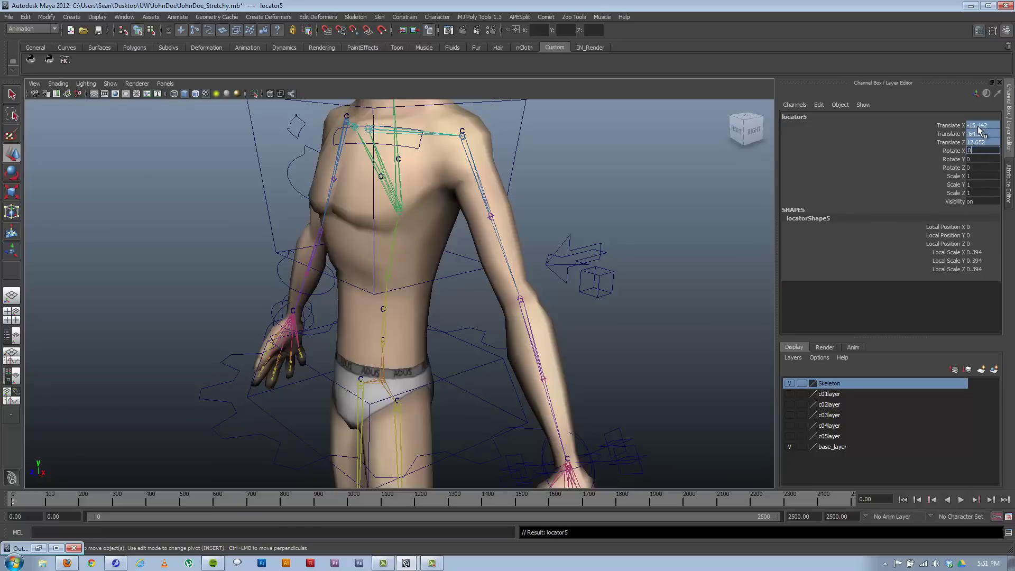
{"action": "key", "text": "Return"}
- Unparent the new locator from lf_elbow_ikCTRL so it keeps its place at the left elbow, and select lf_elbow_ikCTRL
{"action": "left_click_drag", "start_coordinate": [618, 309], "coordinate": [598, 321], "text": "alt"}
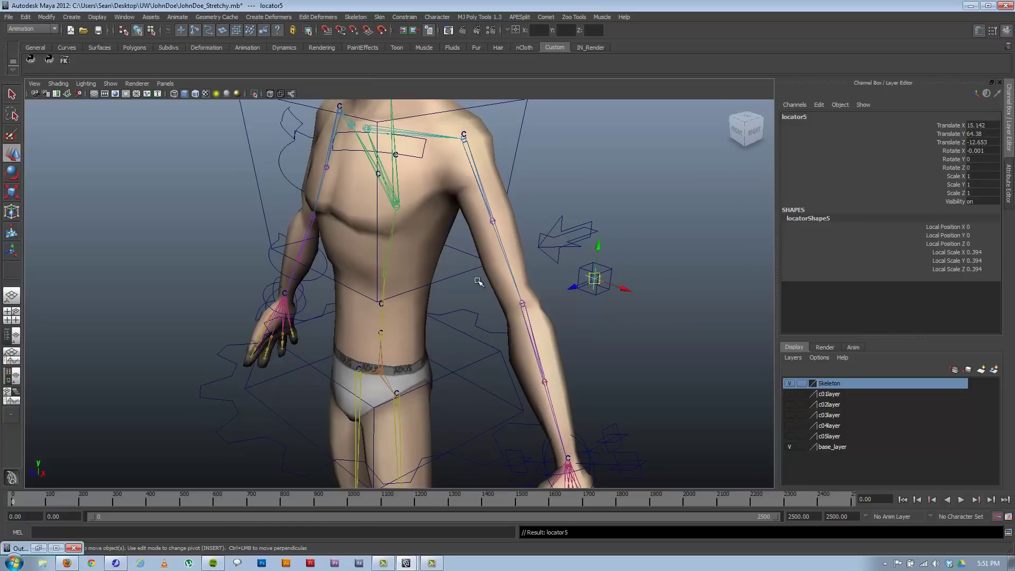
{"action": "left_click", "coordinate": [656, 273]}
{"action": "left_click", "coordinate": [609, 272]}
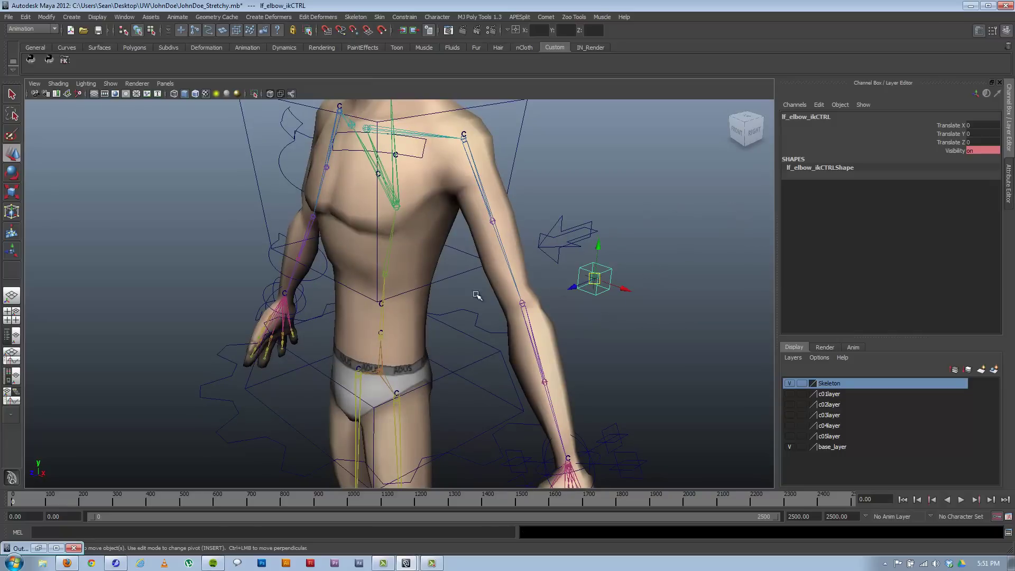
- Set FK IK Switch to 1 on rt_wrist_CTRL
{"action": "left_click_drag", "start_coordinate": [304, 290], "coordinate": [206, 430], "text": "alt"}
{"action": "left_click", "coordinate": [241, 364]}
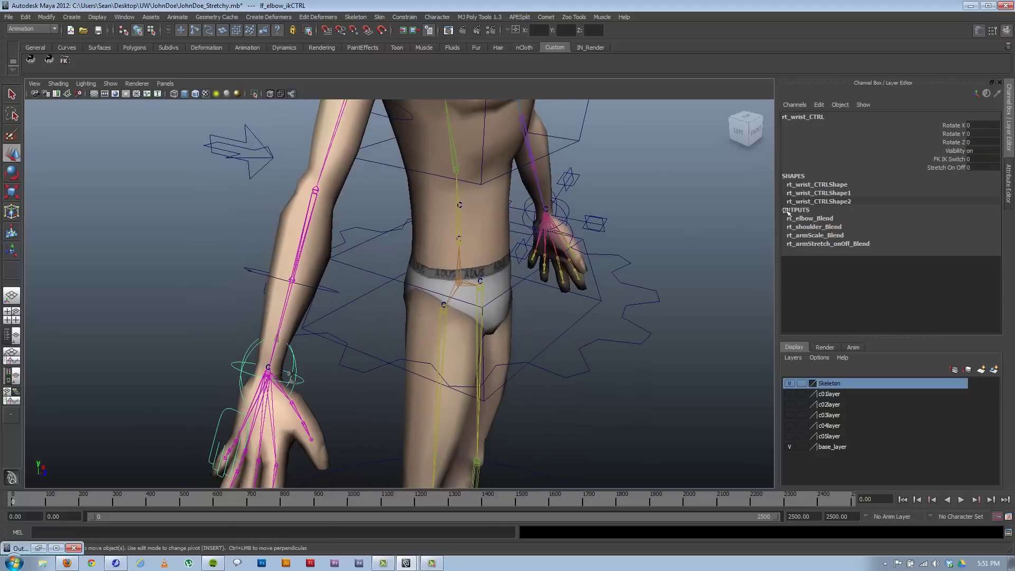
{"action": "left_click", "coordinate": [950, 158]}
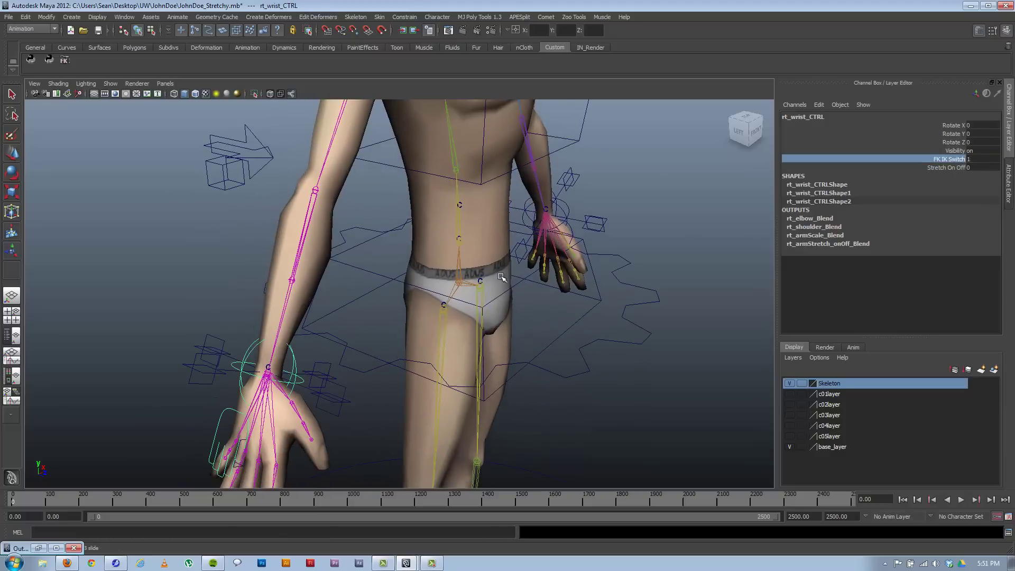
- Clear the selection and create another locator at the origin for the right elbow
{"action": "right_click_drag", "start_coordinate": [387, 256], "coordinate": [210, 242], "text": "alt"}
{"action": "left_click", "coordinate": [211, 242]}
{"action": "key", "text": "w"}
{"action": "left_click", "coordinate": [73, 16]}
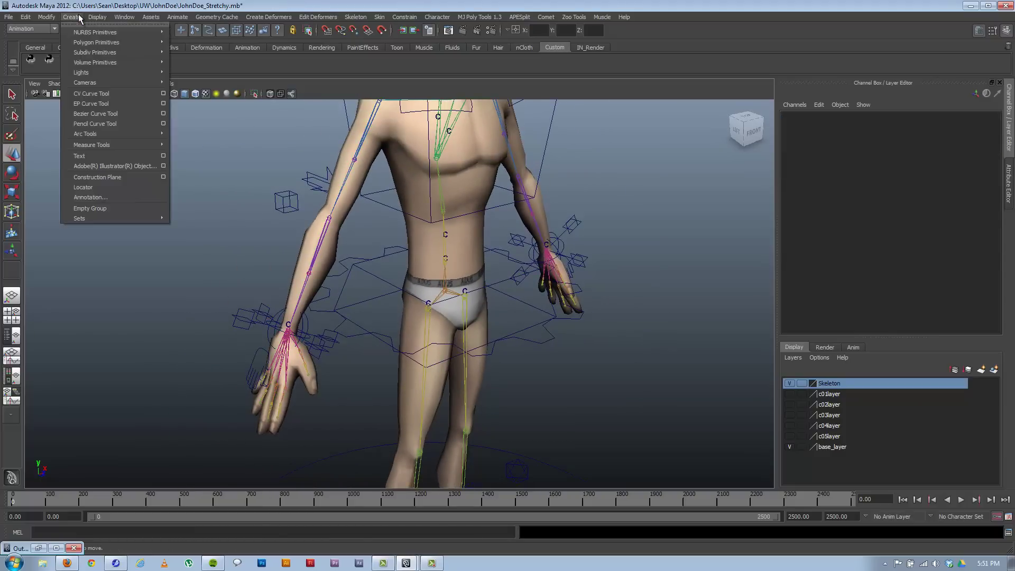
{"action": "left_click", "coordinate": [112, 189]}
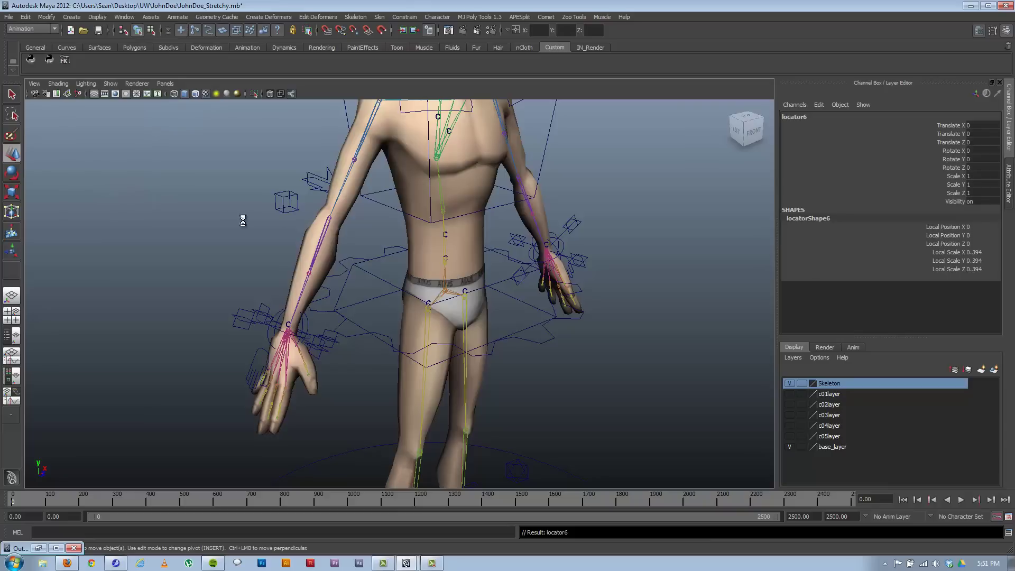
- Parent the new locator under the right elbow IK control, set its Translate X, Y, Z and Rotate X to 0, and unparent it
{"action": "left_click", "coordinate": [284, 200]}
{"action": "left_click", "coordinate": [492, 226], "text": "shift"}
{"action": "type", "text": "0"}
{"action": "key", "text": "Return"}
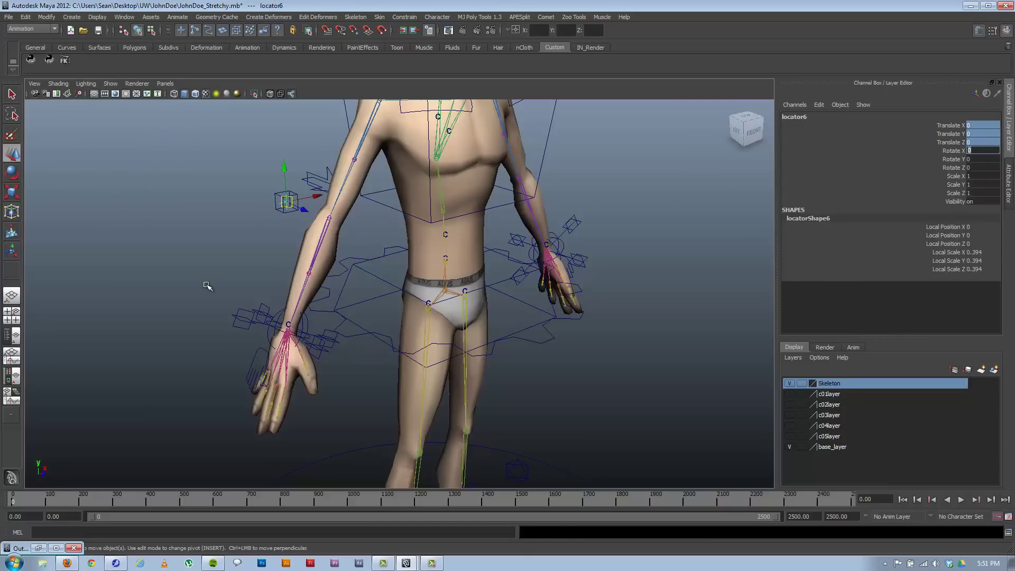
{"action": "left_click_drag", "start_coordinate": [222, 267], "coordinate": [433, 269], "text": "alt"}
{"action": "key", "text": "shift+p"}
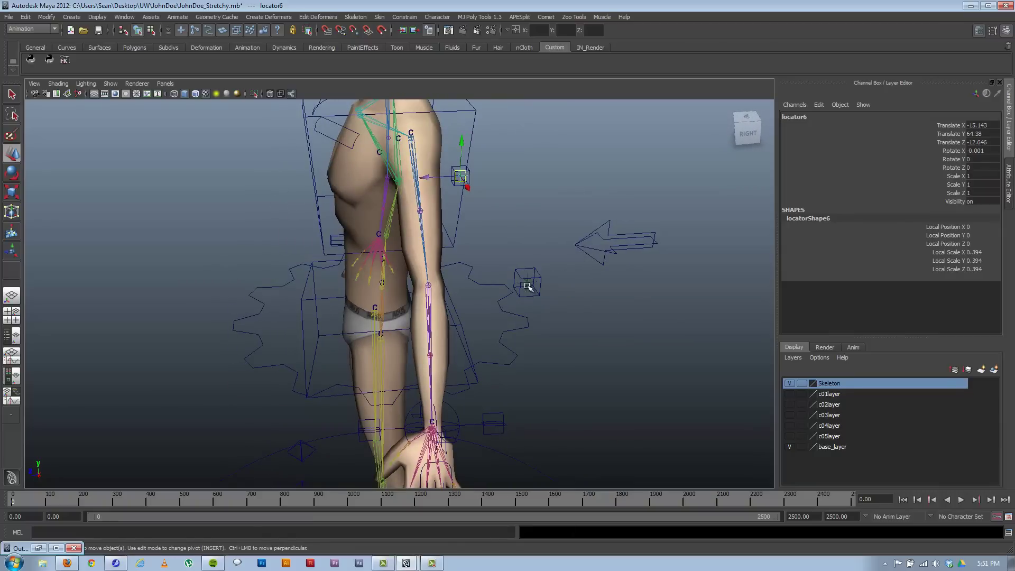
- Rename the locator at the left elbow IK control as lf_loc_PV
{"action": "left_click", "coordinate": [527, 283]}
{"action": "left_click", "coordinate": [805, 117]}
{"action": "key", "text": "BackSpace"}
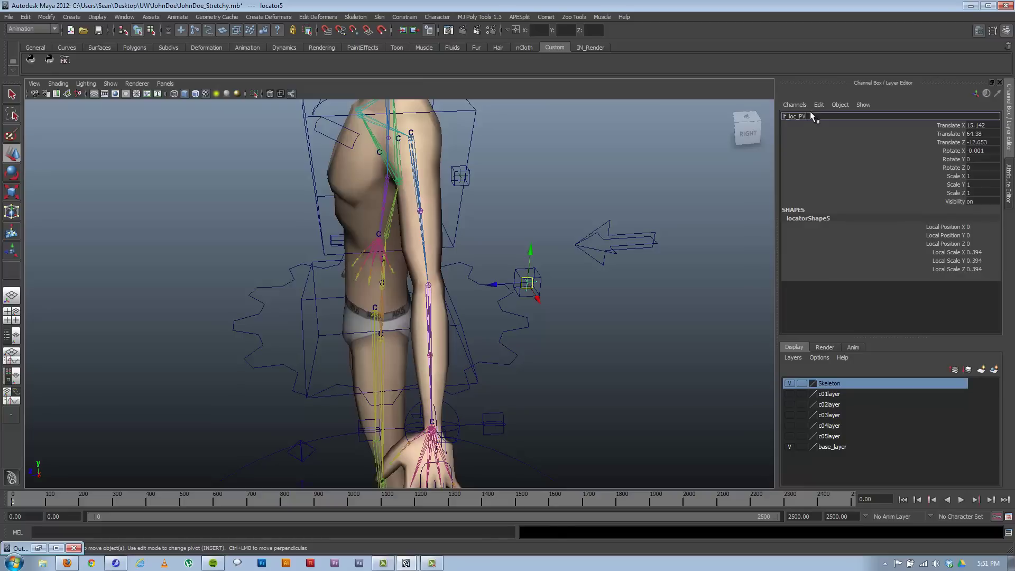
{"action": "key", "text": "Return"}
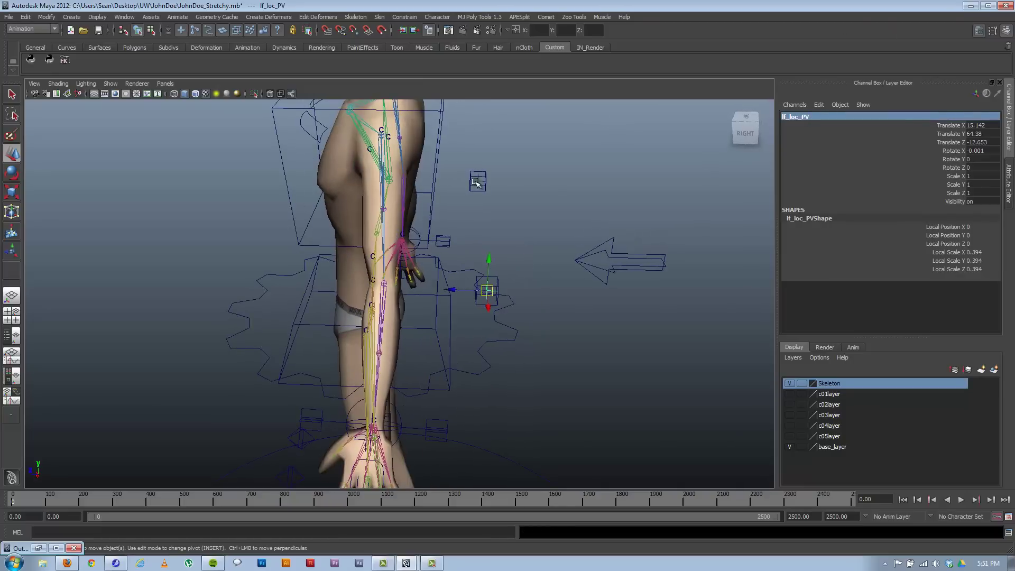
- Rename the locator at the right elbow IK control as rt_loc_PV
{"action": "left_click", "coordinate": [478, 181]}
{"action": "left_click", "coordinate": [857, 115]}
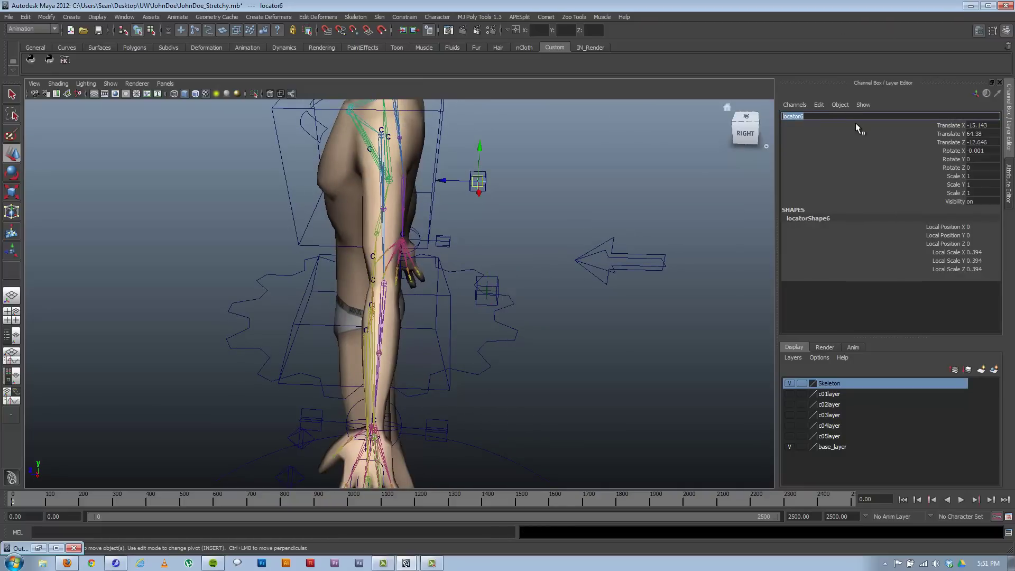
{"action": "key", "text": "BackSpace"}
{"action": "type", "text": "lf"}
{"action": "key", "text": "BackSpace"}
{"action": "key", "text": "BackSpace"}
{"action": "type", "text": "rt_loc_PV"}
{"action": "key", "text": "Return"}
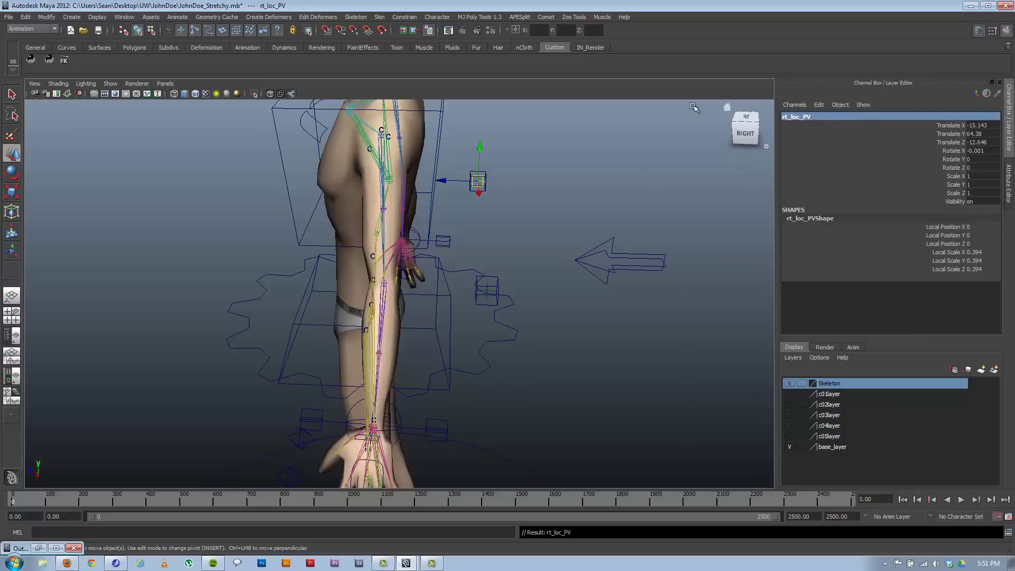
- Parent-constrain lf_loc_PV to the lf_shoulder_fkRIG joint and reselect the locator
{"action": "left_click_drag", "start_coordinate": [511, 315], "coordinate": [538, 283], "text": "alt"}
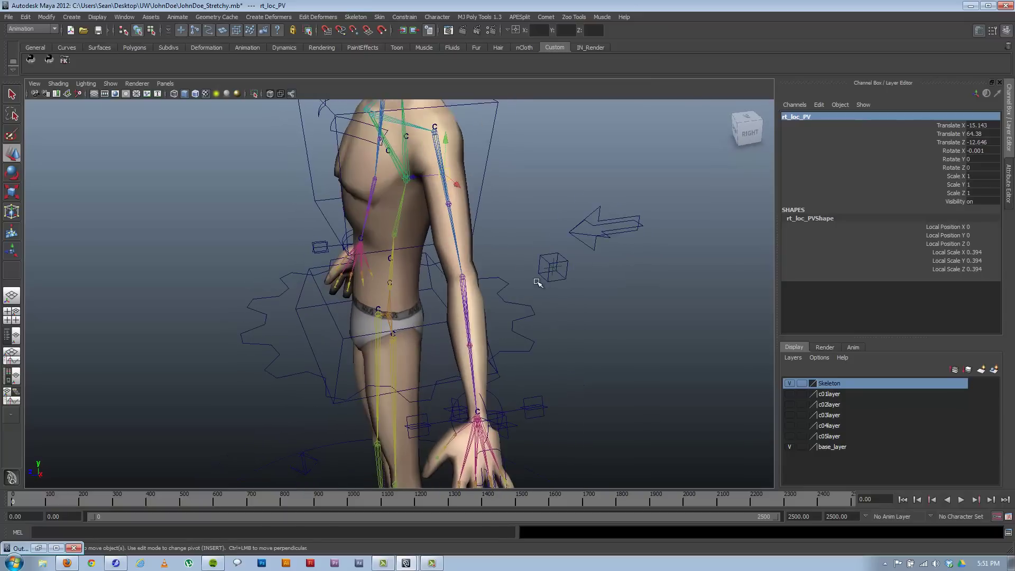
{"action": "left_click", "coordinate": [38, 548]}
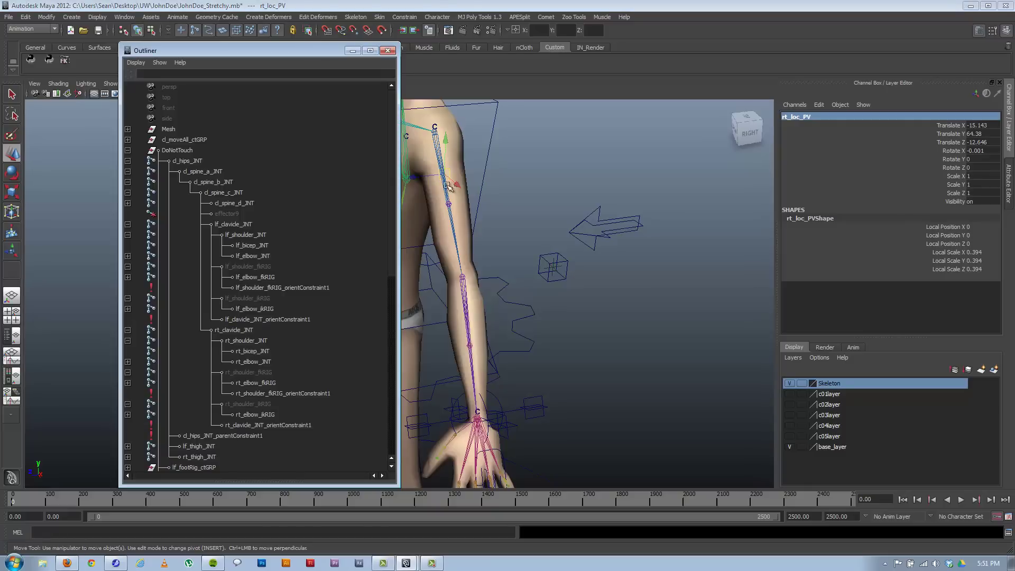
{"action": "left_click", "coordinate": [261, 265]}
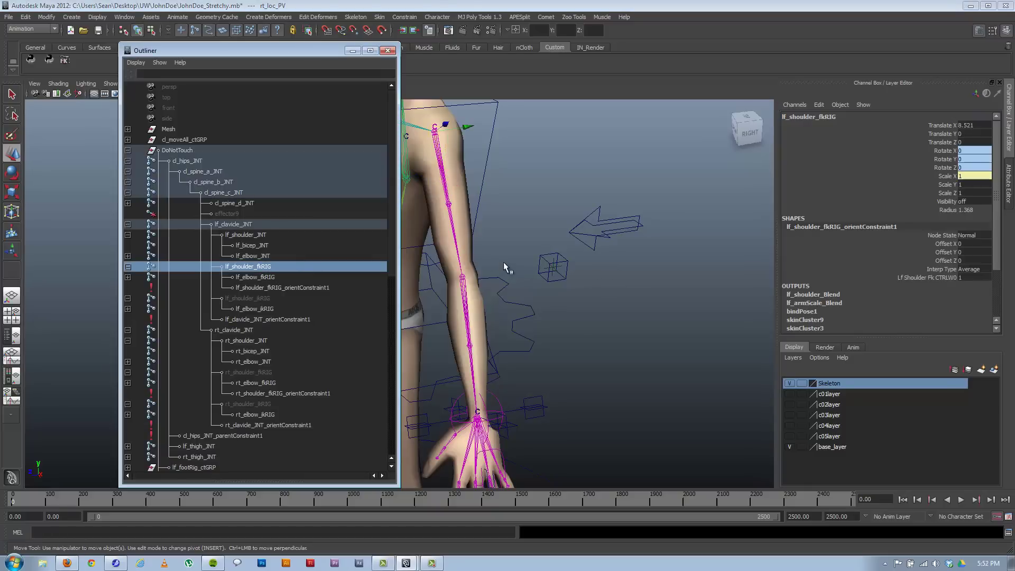
{"action": "left_click", "coordinate": [554, 270], "text": "shift"}
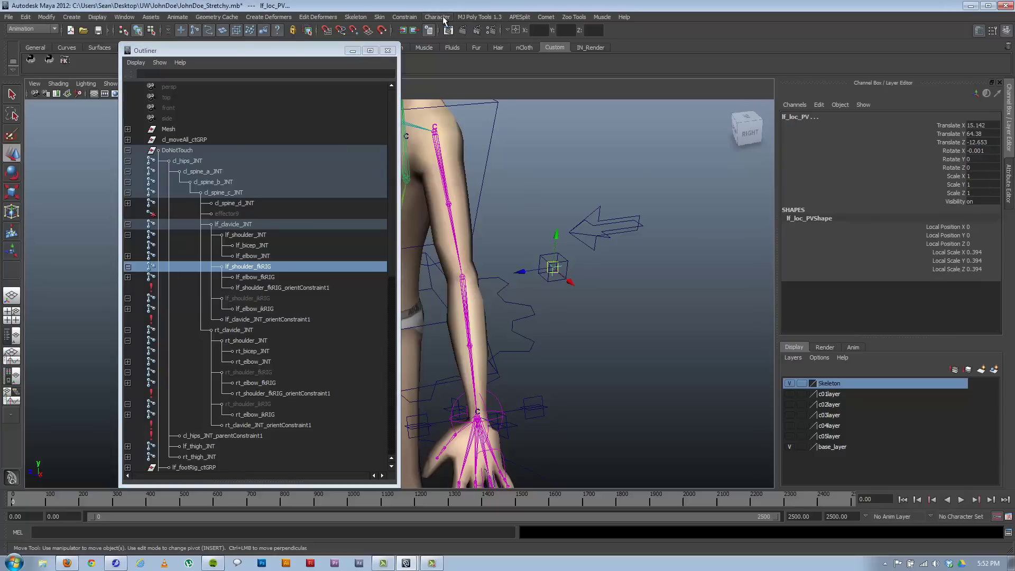
{"action": "left_click", "coordinate": [404, 16]}
{"action": "left_click", "coordinate": [416, 73]}
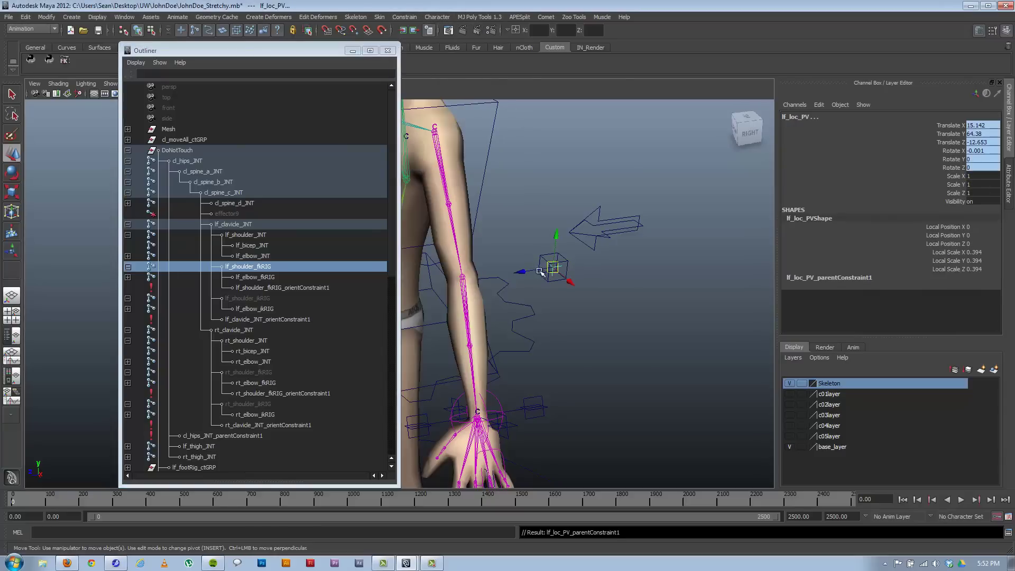
{"action": "left_click_drag", "start_coordinate": [637, 276], "coordinate": [650, 289], "text": "alt"}
{"action": "left_click", "coordinate": [650, 288]}
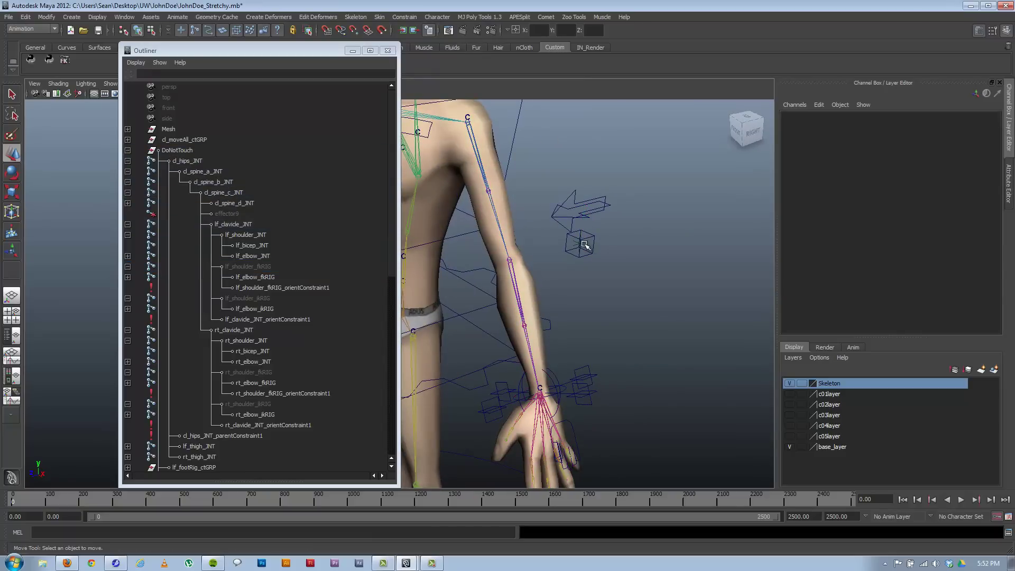
{"action": "left_click", "coordinate": [585, 245]}
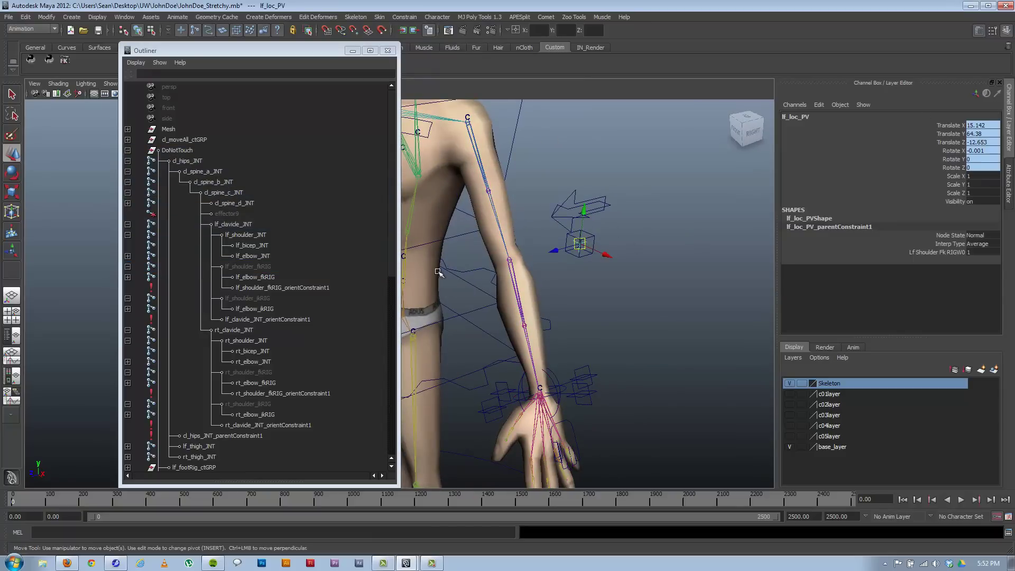
- Compare rt_shoulder_fkRIG with the driver joint listed in the parent constraint of lf_loc_PV
{"action": "left_click_drag", "start_coordinate": [438, 273], "coordinate": [503, 272], "text": "alt"}
{"action": "right_click_drag", "start_coordinate": [503, 272], "coordinate": [521, 294], "text": "alt"}
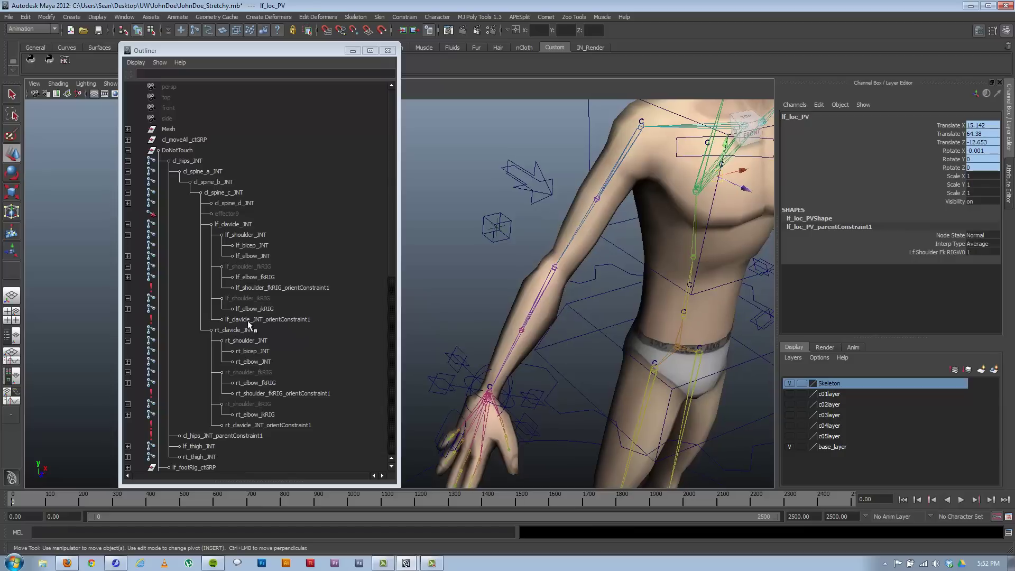
{"action": "left_click", "coordinate": [258, 373]}
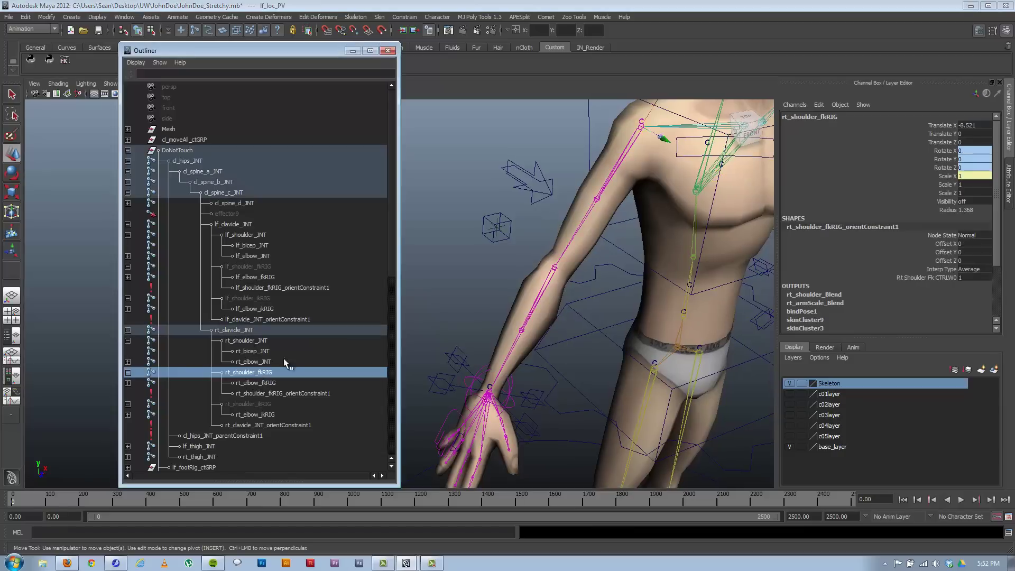
{"action": "scroll", "coordinate": [624, 283], "scroll_direction": "up", "scroll_amount": 2}
{"action": "left_click_drag", "start_coordinate": [624, 283], "coordinate": [592, 288], "text": "alt"}
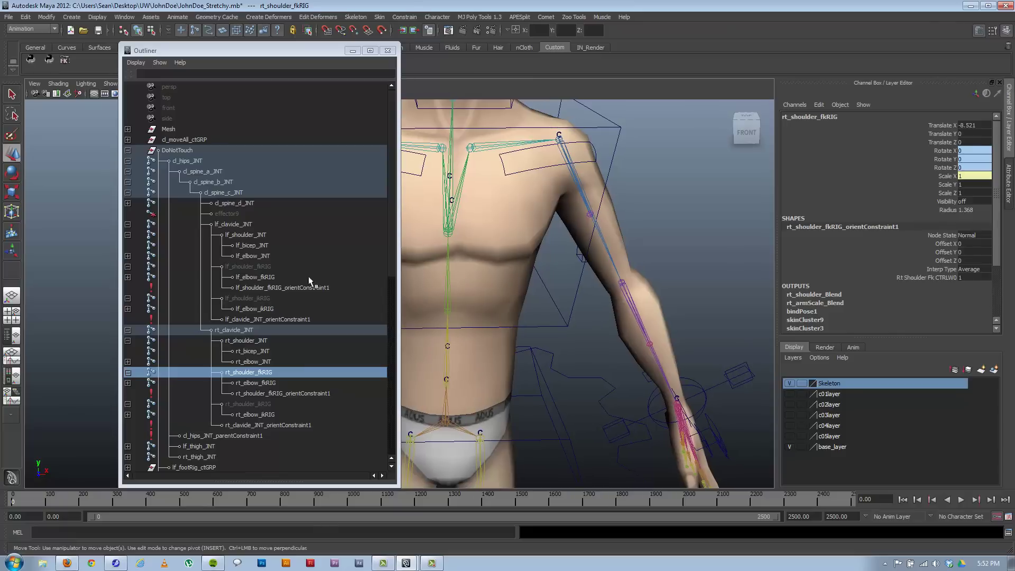
{"action": "scroll", "coordinate": [598, 290], "scroll_direction": "up", "scroll_amount": 3}
{"action": "left_click", "coordinate": [598, 289]}
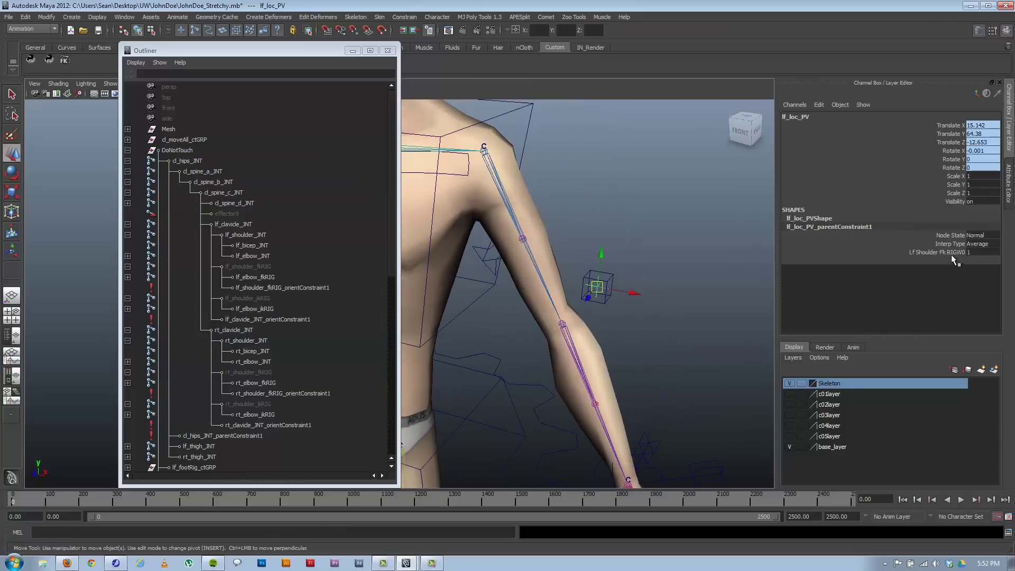
{"action": "left_click_drag", "start_coordinate": [417, 325], "coordinate": [245, 301], "text": "alt"}
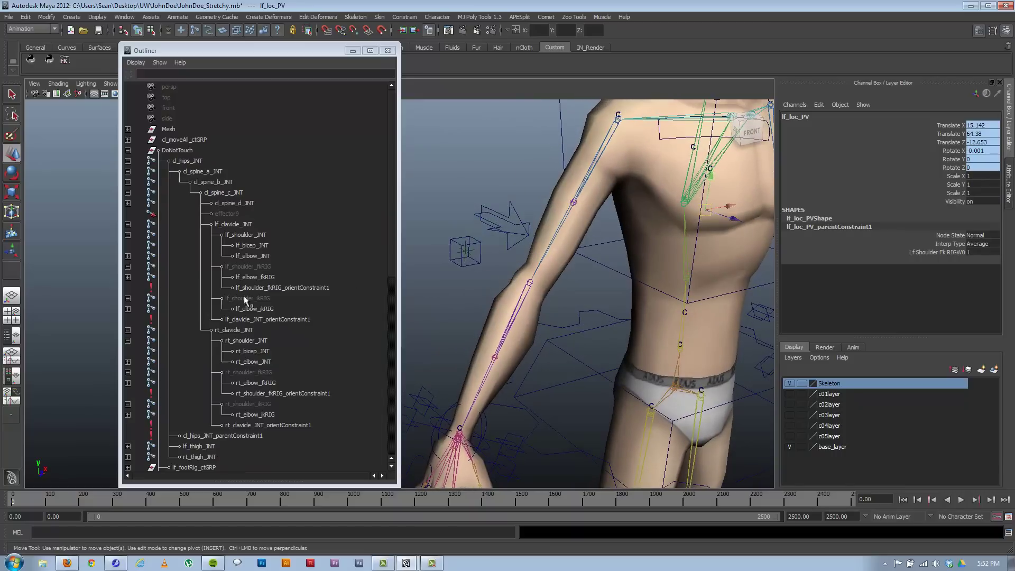
- Parent-constrain rt_loc_PV to the rt_shoulder_fkRIG joint and reselect the locator
{"action": "left_click", "coordinate": [263, 373]}
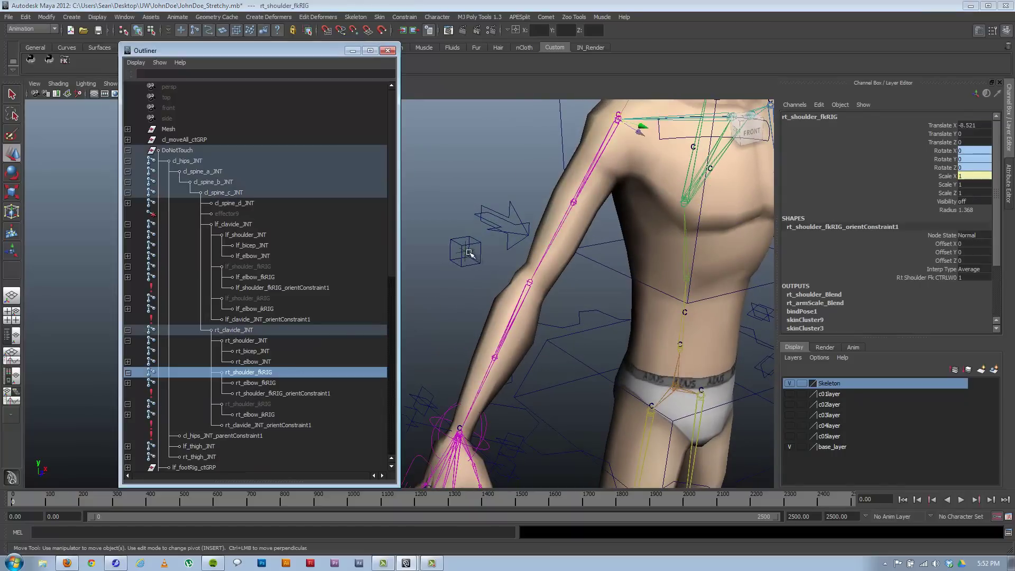
{"action": "left_click", "coordinate": [470, 254], "text": "shift"}
{"action": "left_click", "coordinate": [405, 17]}
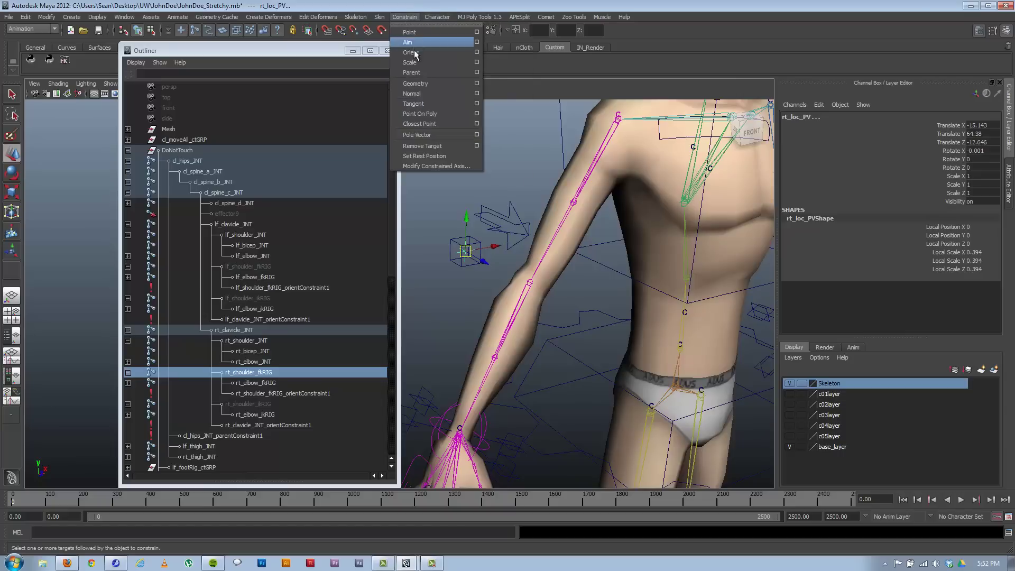
{"action": "left_click", "coordinate": [415, 52]}
{"action": "left_click", "coordinate": [462, 201]}
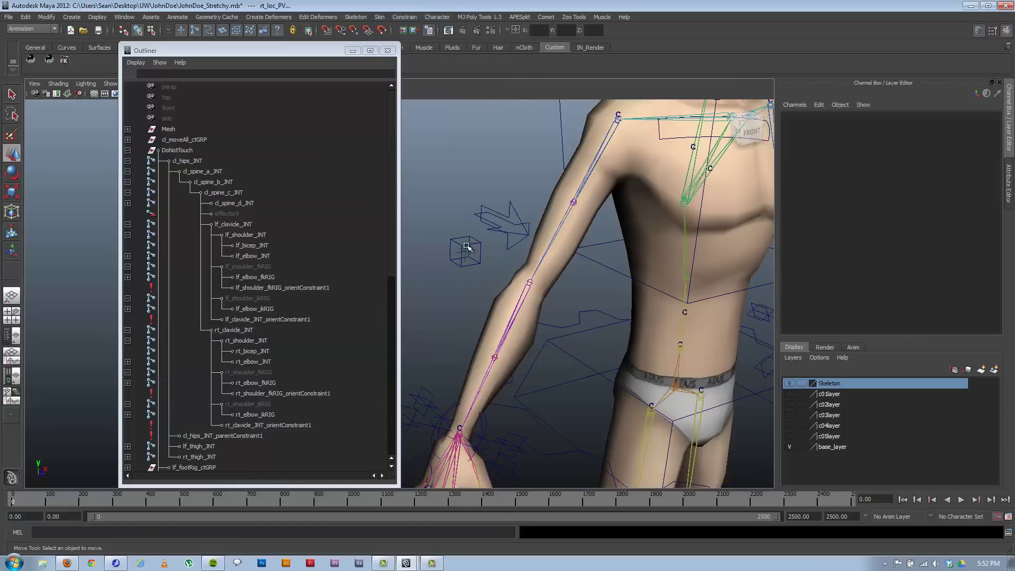
{"action": "left_click", "coordinate": [468, 247]}
- Minimize the Outliner and set FK IK Switch to 0 on lf_wrist_CTRL
{"action": "left_click_drag", "start_coordinate": [465, 243], "coordinate": [550, 247], "text": "alt"}
{"action": "left_click_drag", "start_coordinate": [474, 298], "coordinate": [603, 337], "text": "alt"}
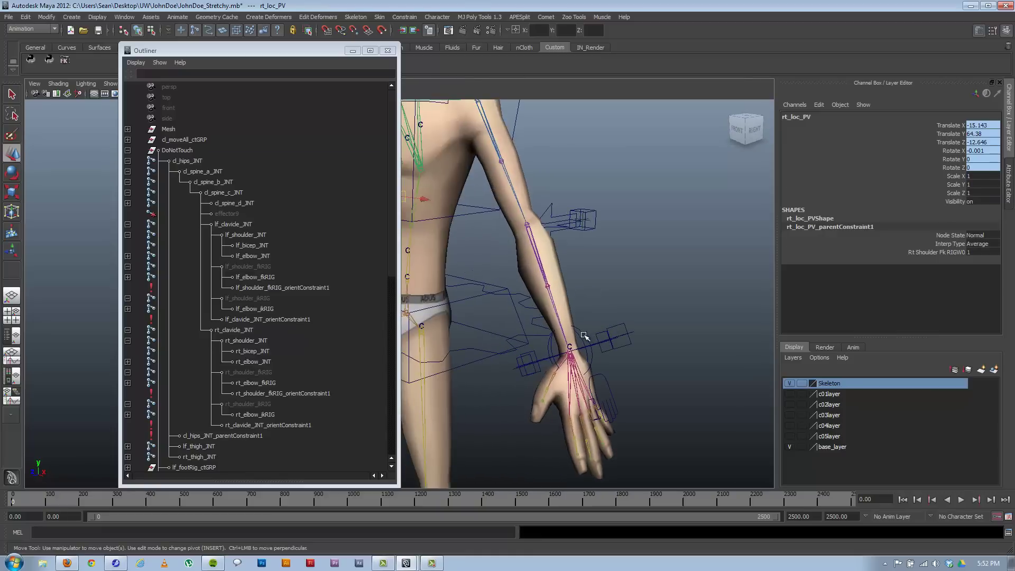
{"action": "left_click", "coordinate": [583, 334]}
{"action": "left_click", "coordinate": [353, 51]}
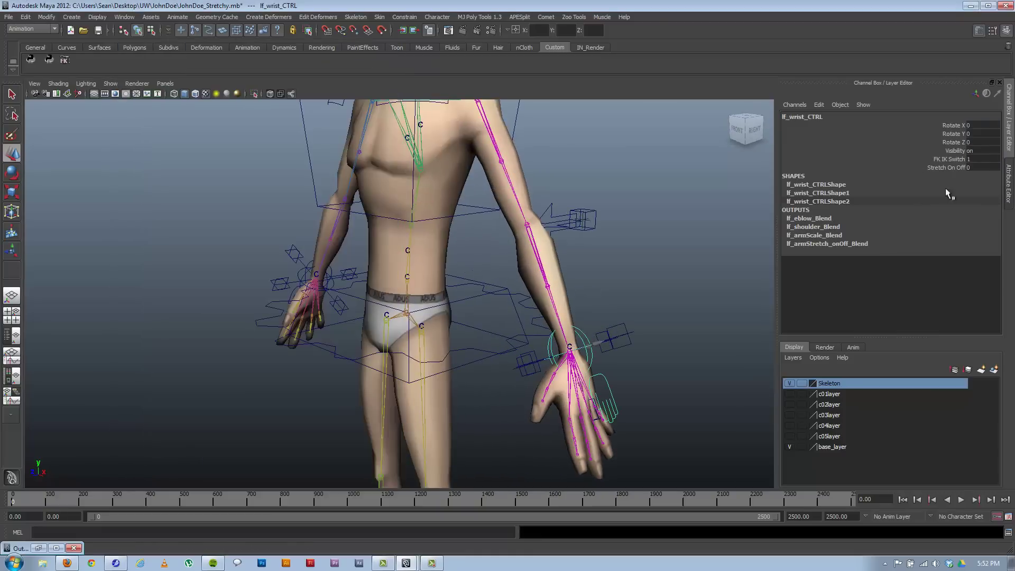
{"action": "left_click", "coordinate": [955, 160]}
{"action": "middle_click_drag", "start_coordinate": [685, 248], "coordinate": [474, 263]}
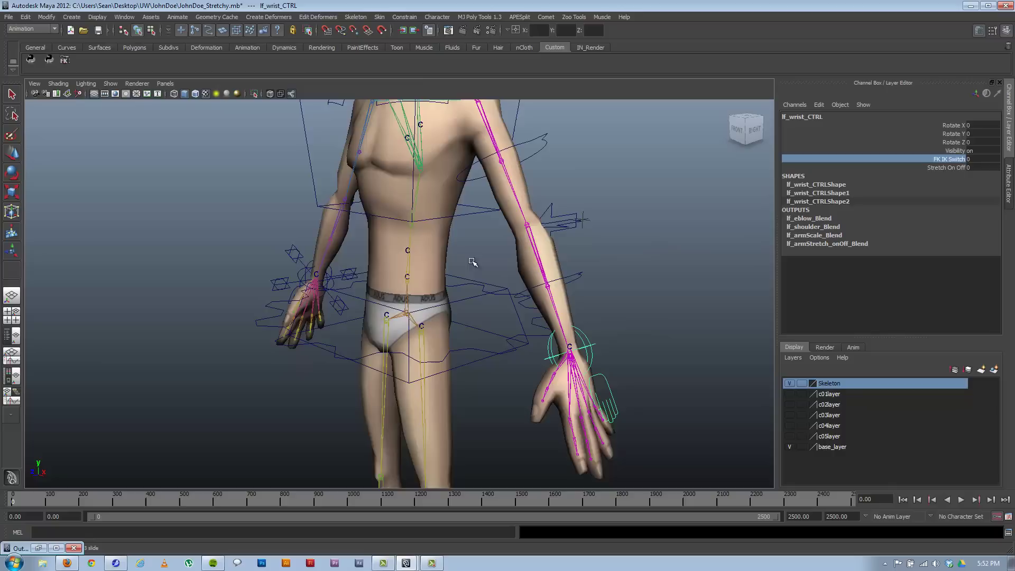
- Test the left arm by rotating lf_shoulder_fkCTRL about -62 degrees in Z, and undo the rotation
{"action": "left_click_drag", "start_coordinate": [474, 263], "coordinate": [533, 201], "text": "alt"}
{"action": "left_click", "coordinate": [533, 201]}
{"action": "key", "text": "e"}
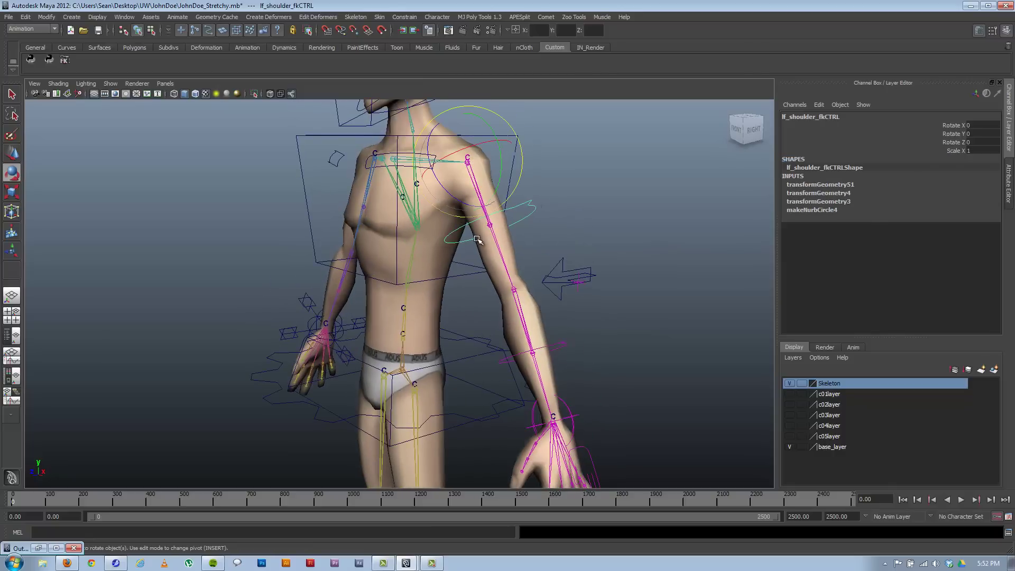
{"action": "left_click_drag", "start_coordinate": [461, 197], "coordinate": [453, 172]}
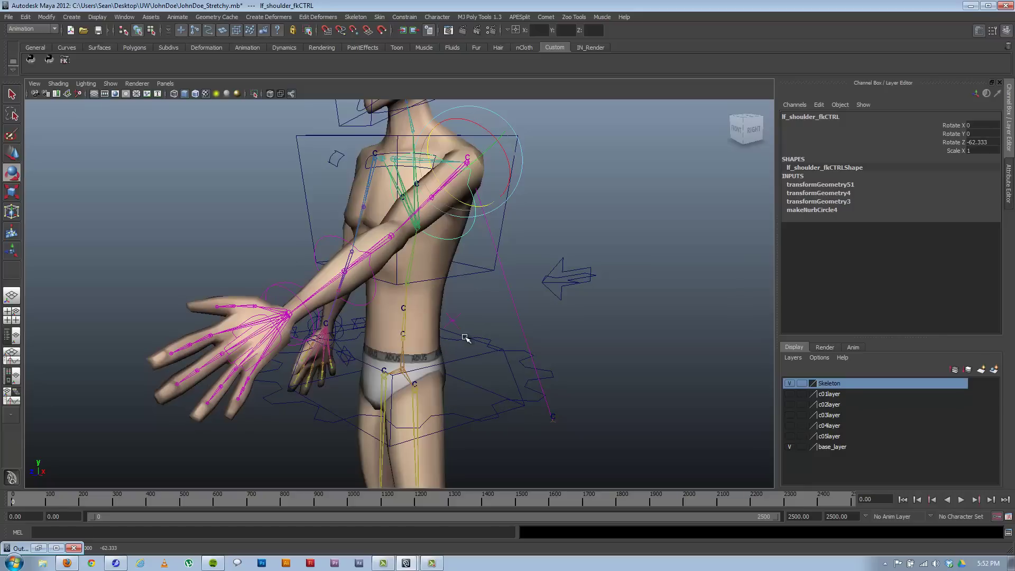
{"action": "key", "text": "ctrl+z"}
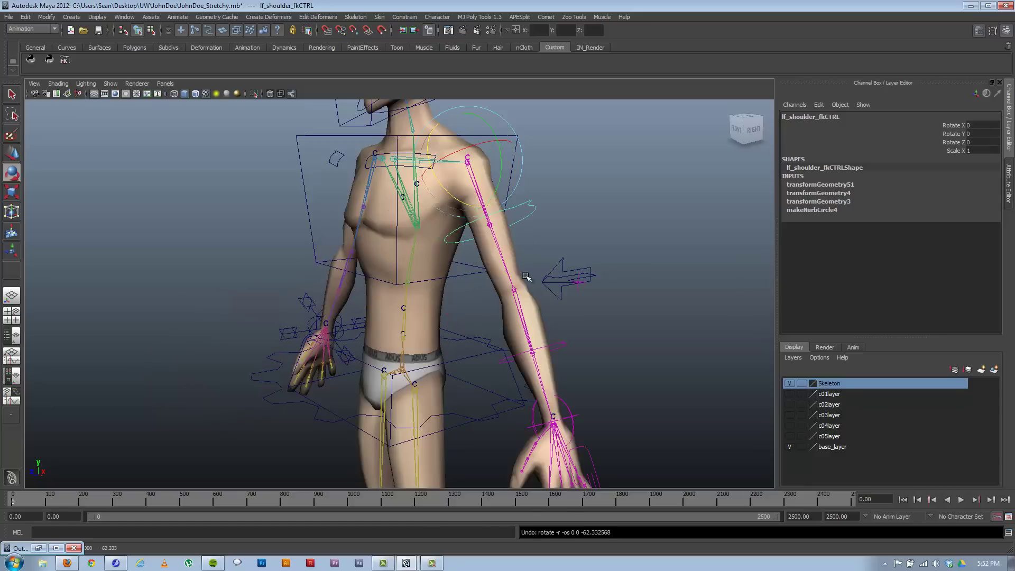
{"action": "left_click_drag", "start_coordinate": [546, 396], "coordinate": [594, 385], "text": "alt"}
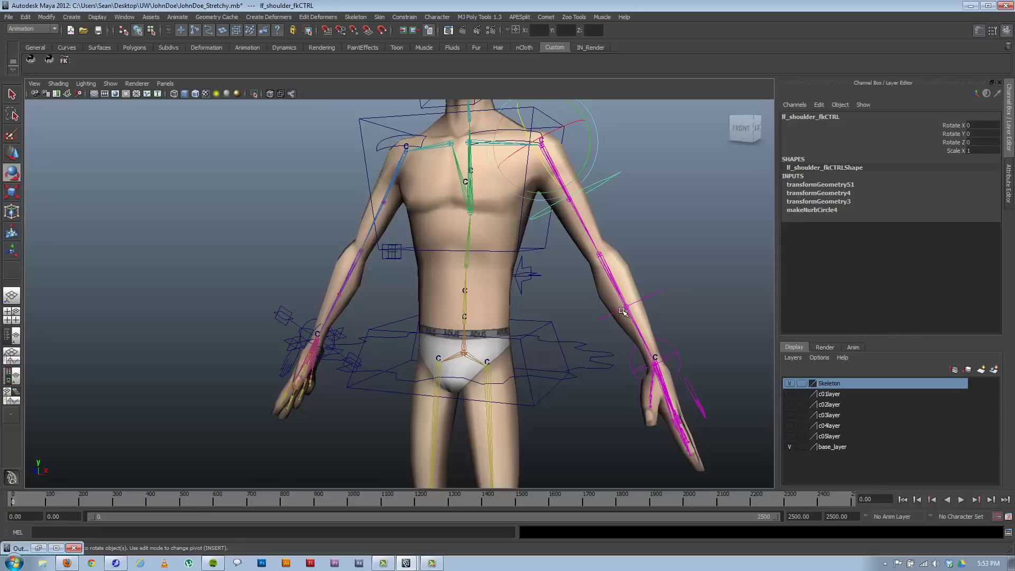
{"action": "left_click_drag", "start_coordinate": [627, 315], "coordinate": [355, 305], "text": "alt"}
{"action": "left_click_drag", "start_coordinate": [443, 338], "coordinate": [442, 311], "text": "alt"}
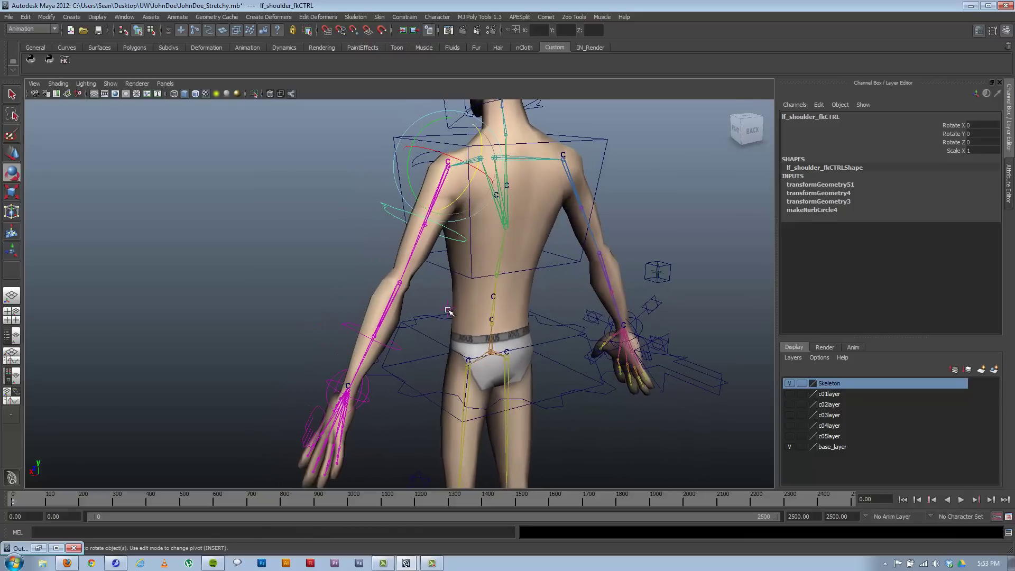
- Set FK IK Switch to 1 on lf_wrist_CTRL and frame the left wrist from the front
{"action": "left_click", "coordinate": [447, 309]}
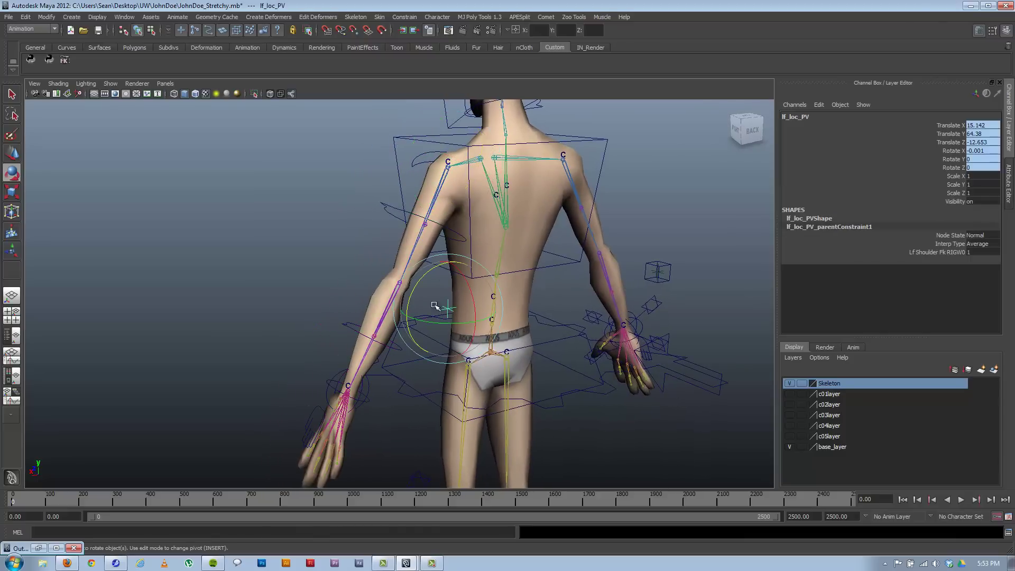
{"action": "left_click_drag", "start_coordinate": [463, 316], "coordinate": [484, 317], "text": "alt"}
{"action": "left_click", "coordinate": [357, 389]}
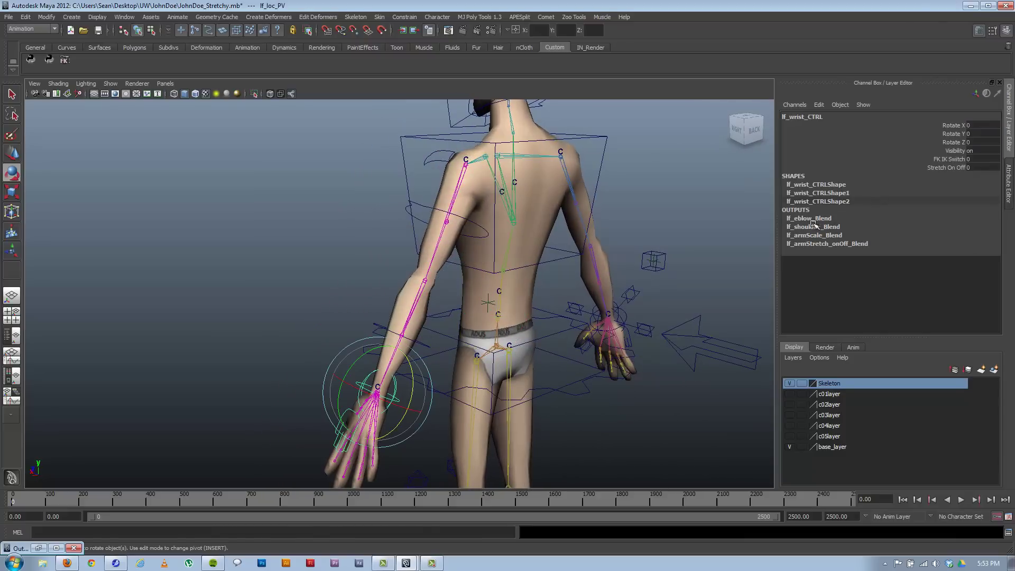
{"action": "left_click", "coordinate": [950, 159]}
{"action": "middle_click_drag", "start_coordinate": [762, 248], "coordinate": [739, 258]}
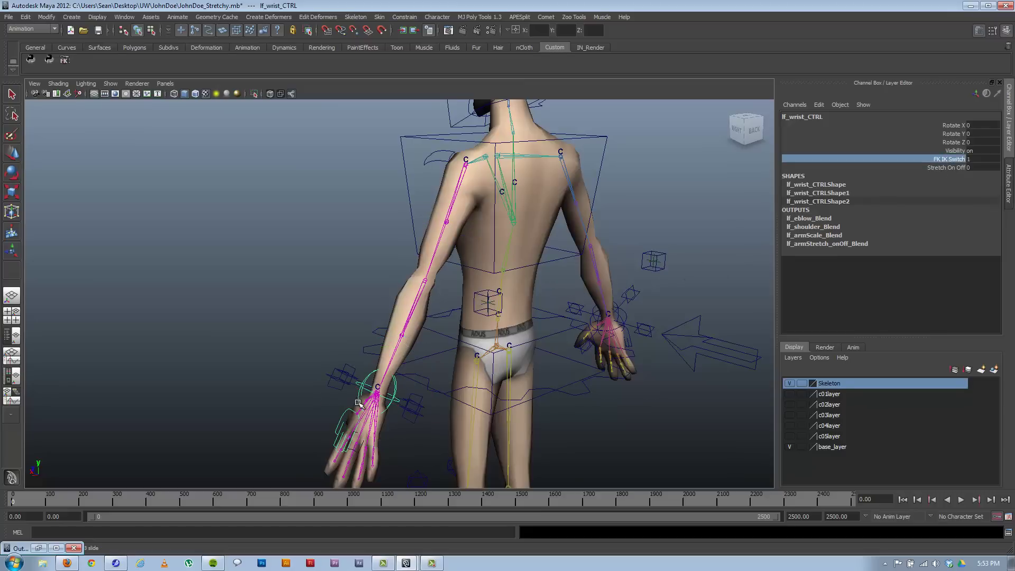
{"action": "left_click_drag", "start_coordinate": [421, 377], "coordinate": [397, 335], "text": "alt"}
{"action": "right_click_drag", "start_coordinate": [397, 335], "coordinate": [550, 350], "text": "alt"}
{"action": "key", "text": "e"}
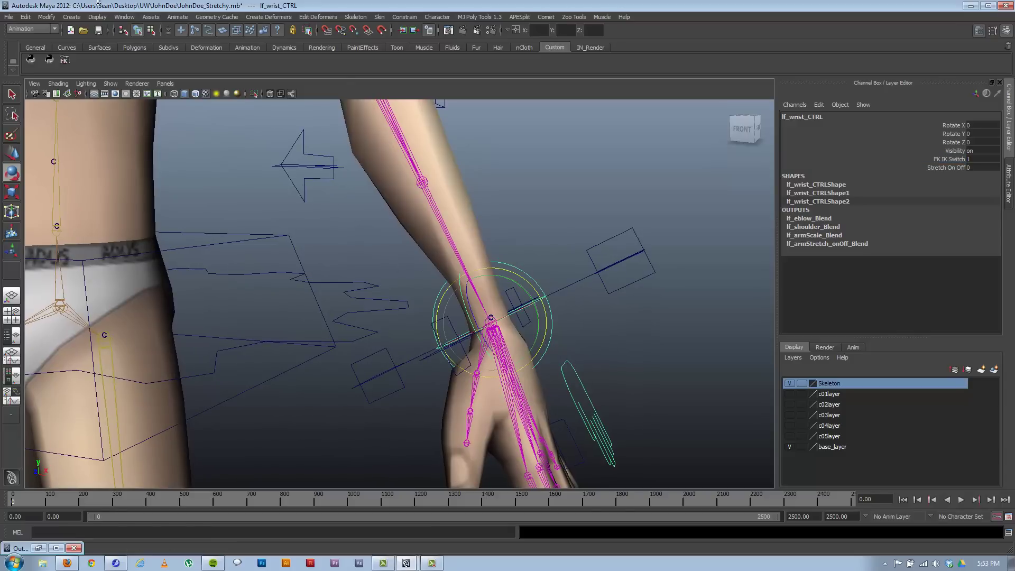
- Open the Outliner and expand the cl_moveAll_ctGRP hierarchy down to the contents of lf_wrist_ctGRP
{"action": "left_click", "coordinate": [132, 17]}
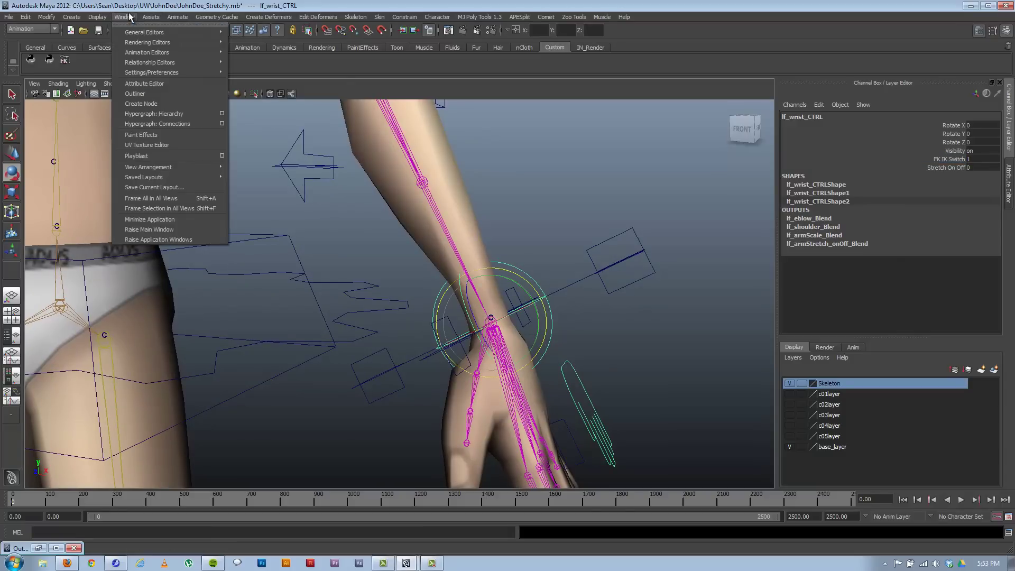
{"action": "left_click", "coordinate": [143, 96]}
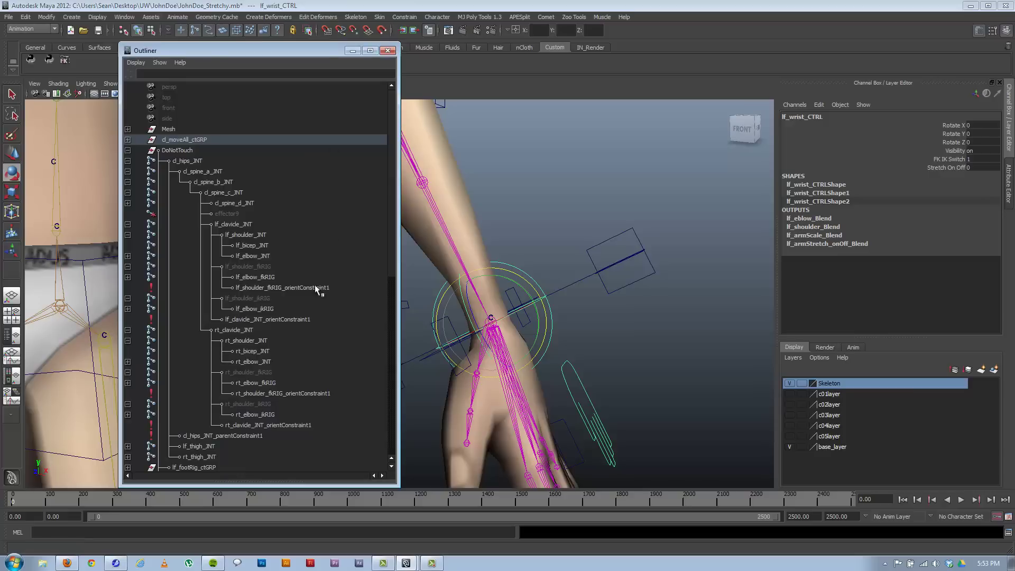
{"action": "left_click", "coordinate": [127, 140]}
{"action": "left_click", "coordinate": [127, 150]}
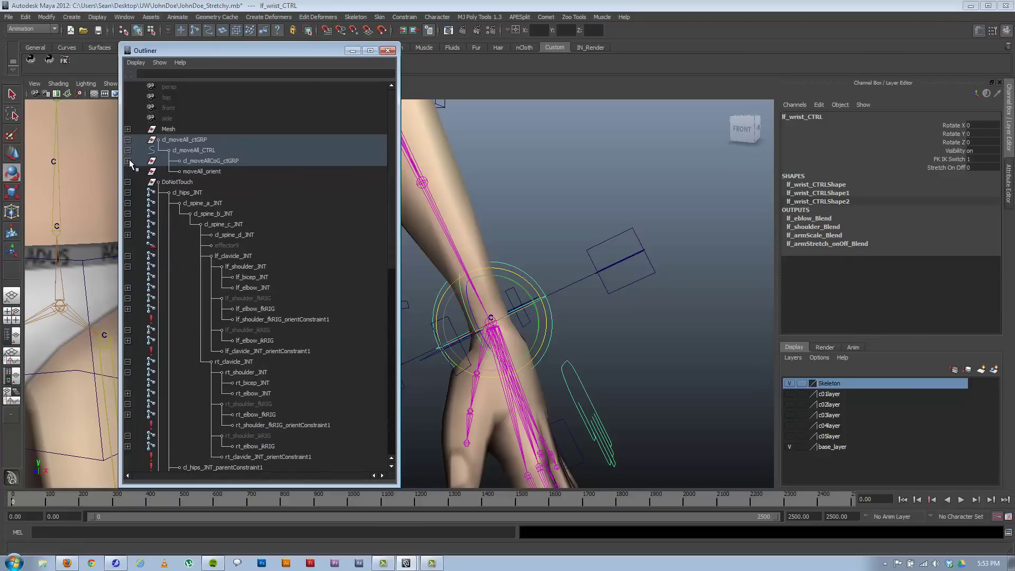
{"action": "left_click", "coordinate": [128, 161]}
{"action": "left_click", "coordinate": [128, 171]}
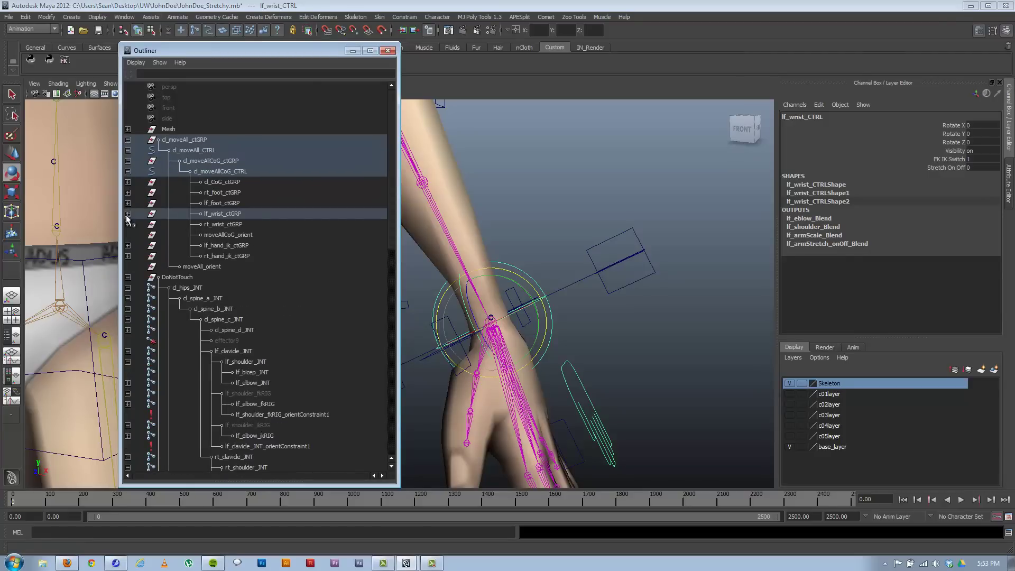
{"action": "left_click", "coordinate": [127, 214]}
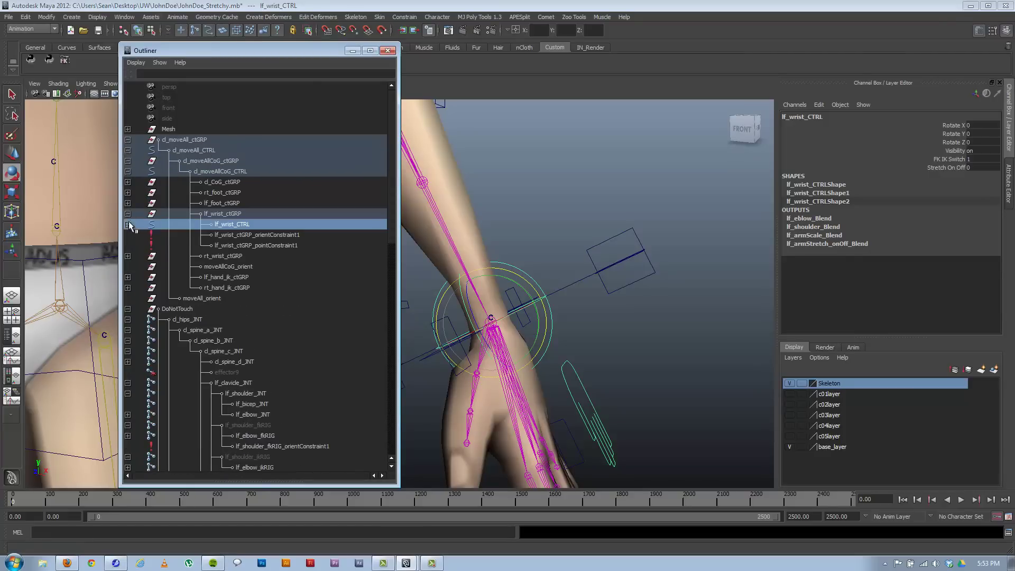
- Inspect the orient and point constraints of lf_wrist_ctGRP and the constraint on lf_hand_JNT
{"action": "left_click", "coordinate": [227, 214]}
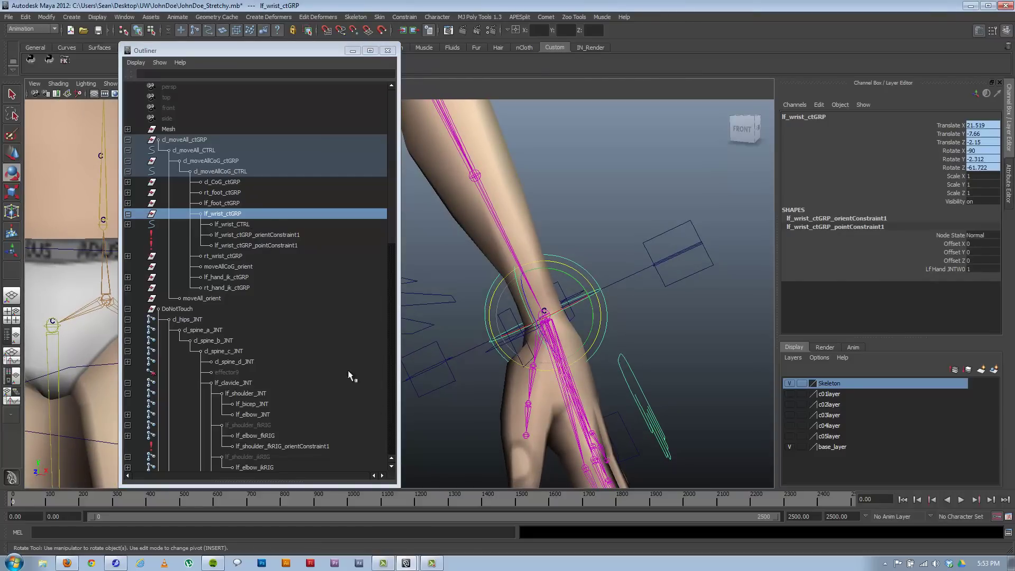
{"action": "left_click", "coordinate": [279, 244]}
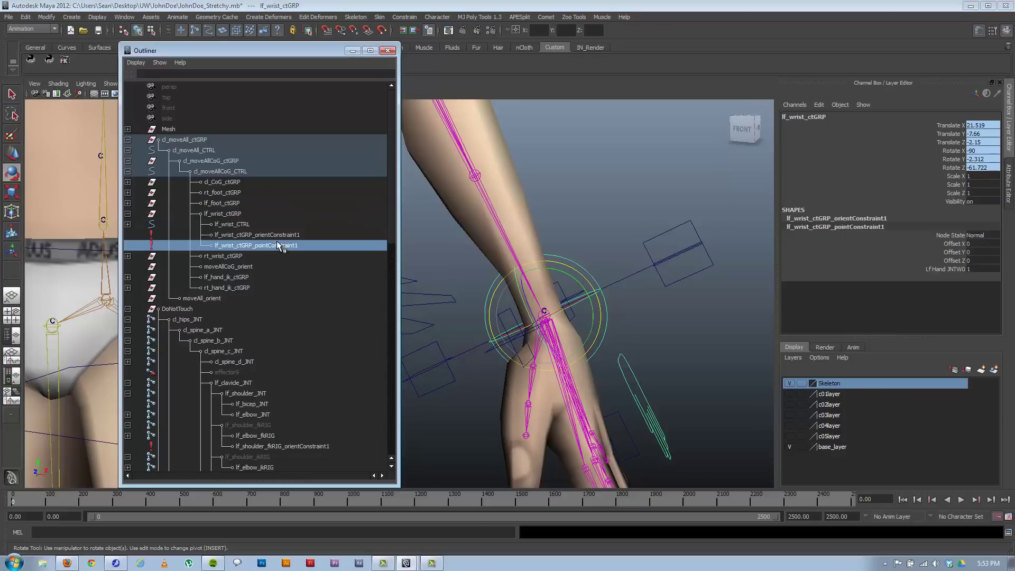
{"action": "left_click", "coordinate": [567, 388]}
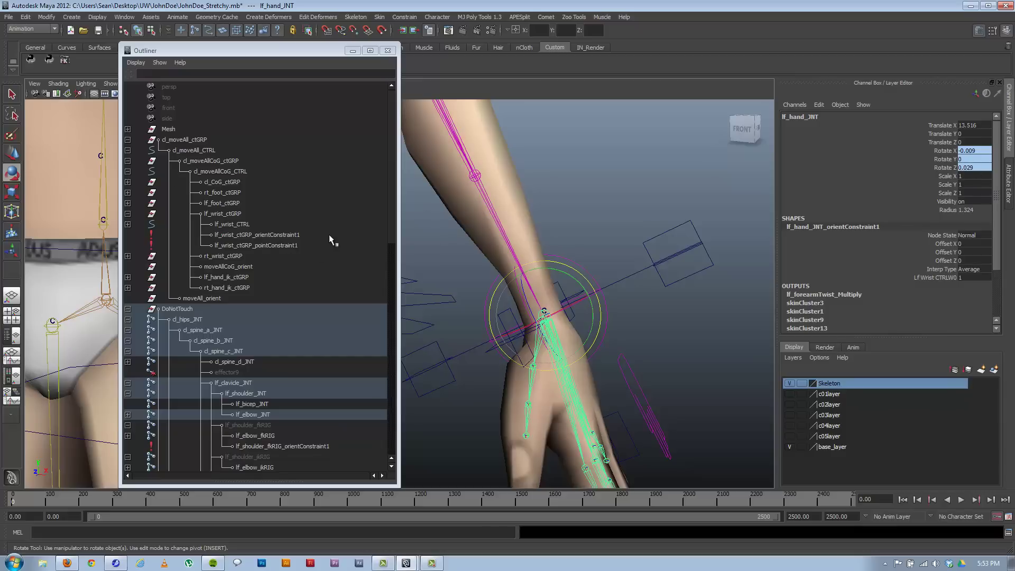
- Set the Lf Elbow Fk CTRLW0 weight of lf_wrist_ctGRP_orientConstraint1 to 1
{"action": "left_click", "coordinate": [266, 235]}
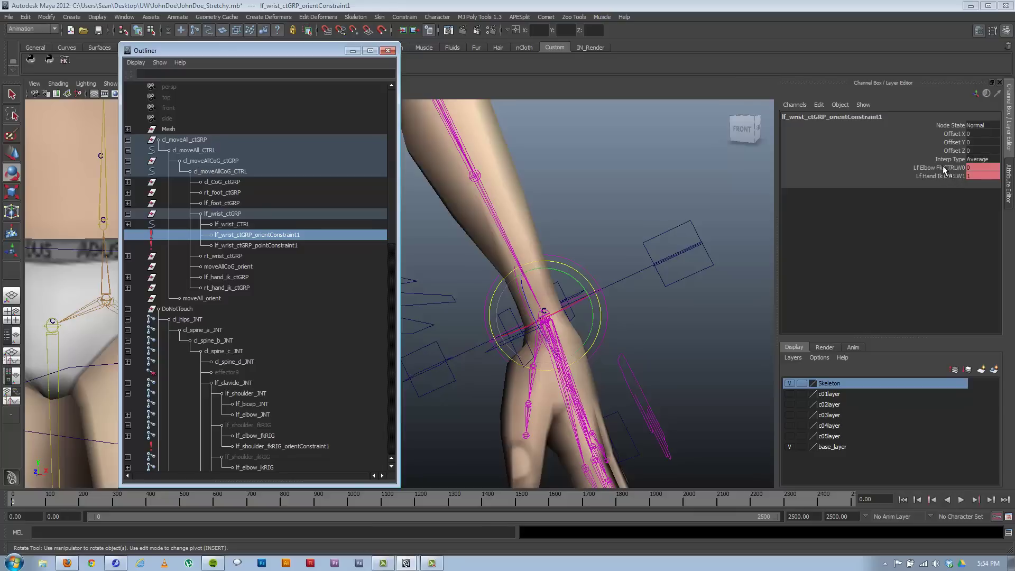
{"action": "double_click", "coordinate": [976, 167]}
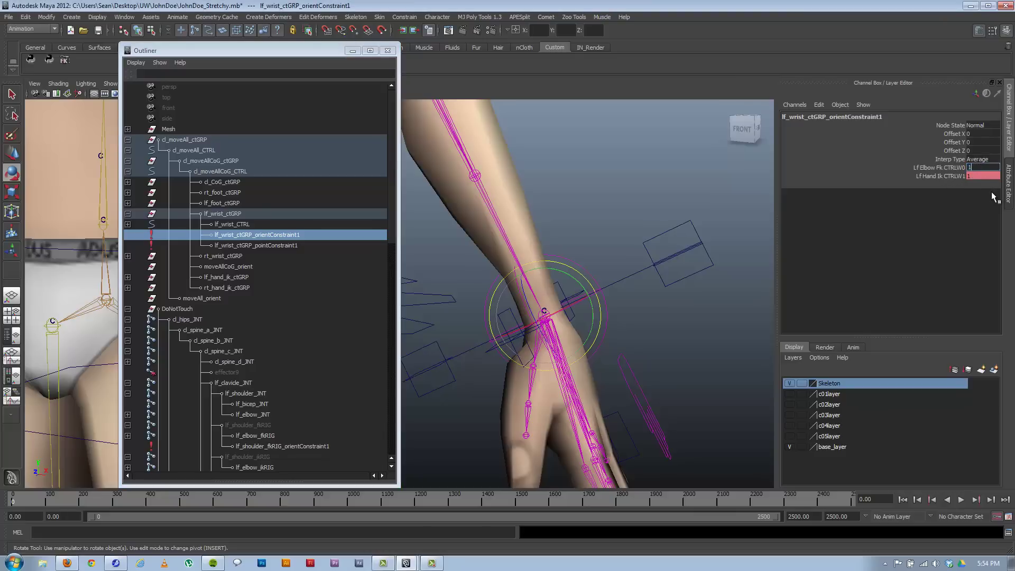
{"action": "type", "text": "1"}
{"action": "key", "text": "Return"}
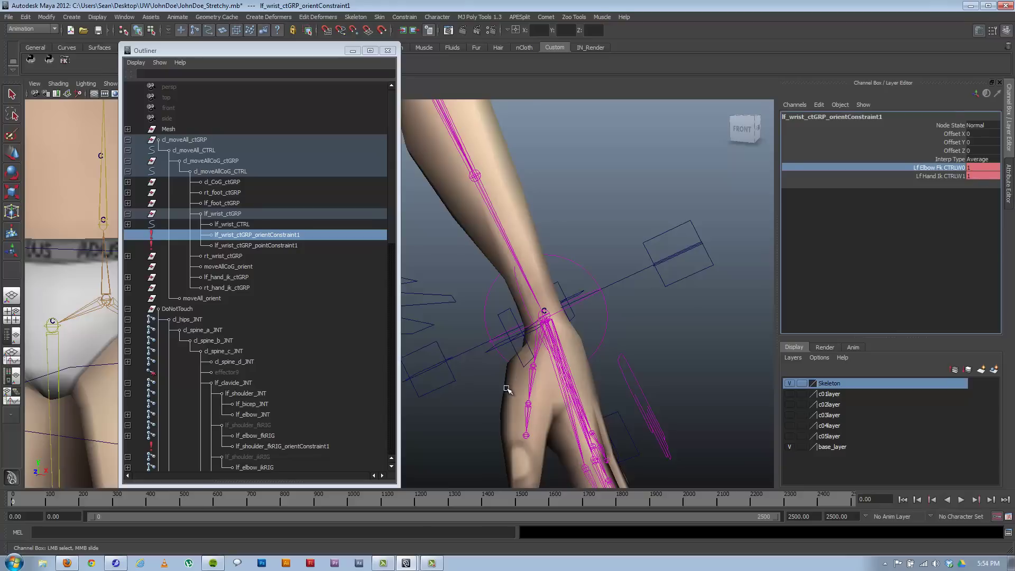
- Check the rotation of lf_hand_JNT and delete lf_wrist_ctGRP_orientConstraint1 from the left wrist group
{"action": "left_click", "coordinate": [558, 352]}
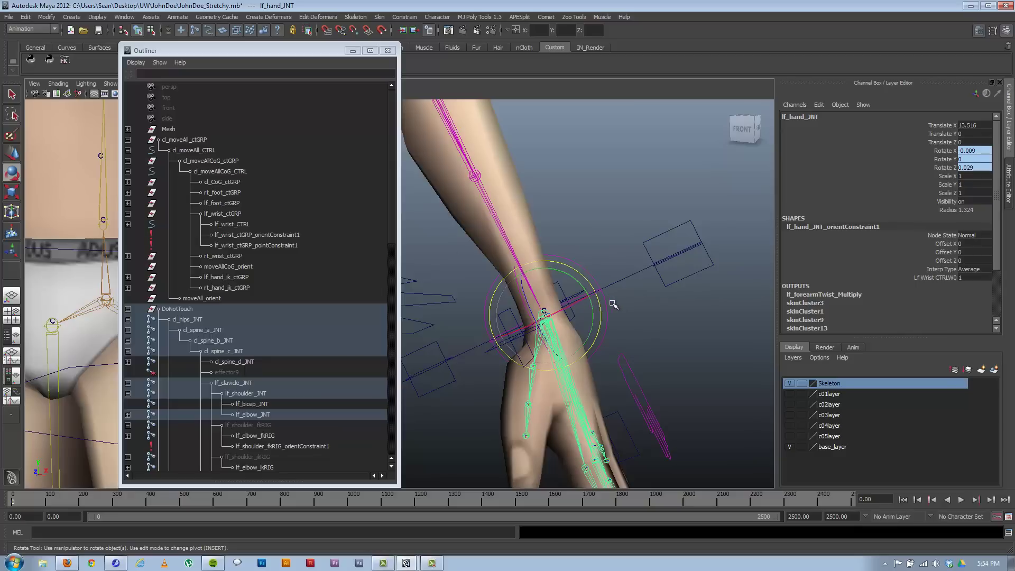
{"action": "left_click_drag", "start_coordinate": [633, 305], "coordinate": [515, 279], "text": "alt"}
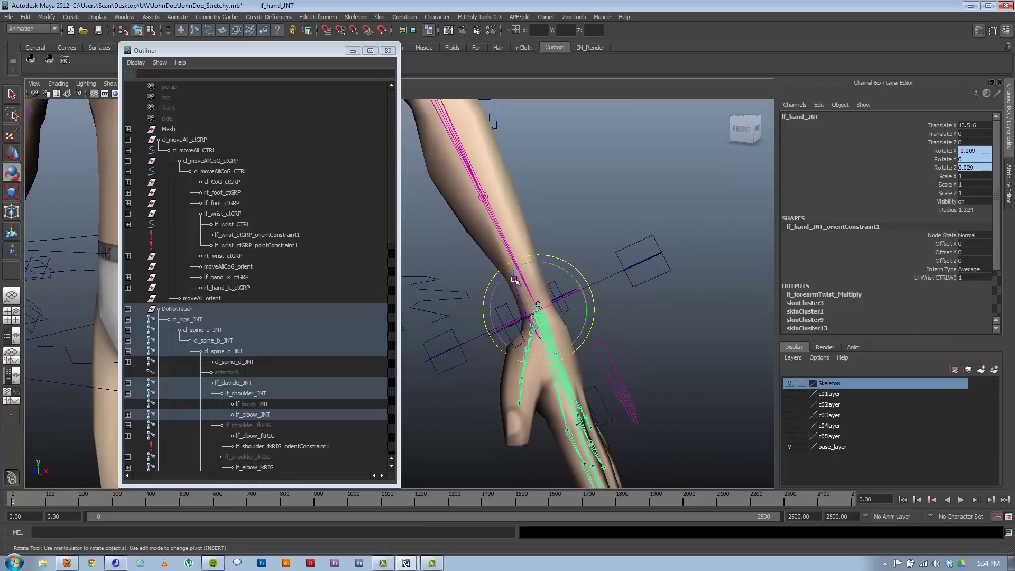
{"action": "left_click", "coordinate": [264, 236]}
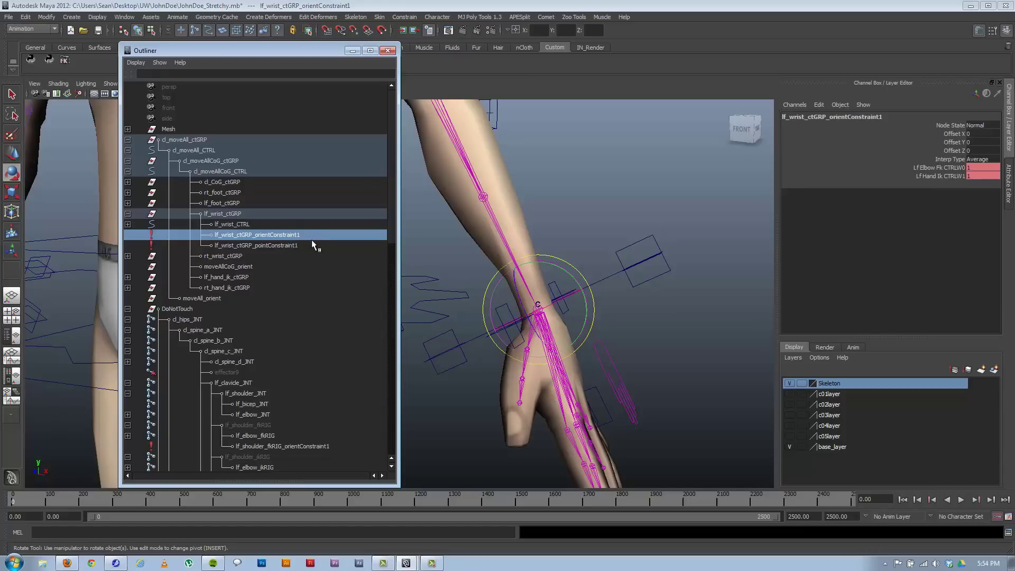
{"action": "key", "text": "Delete"}
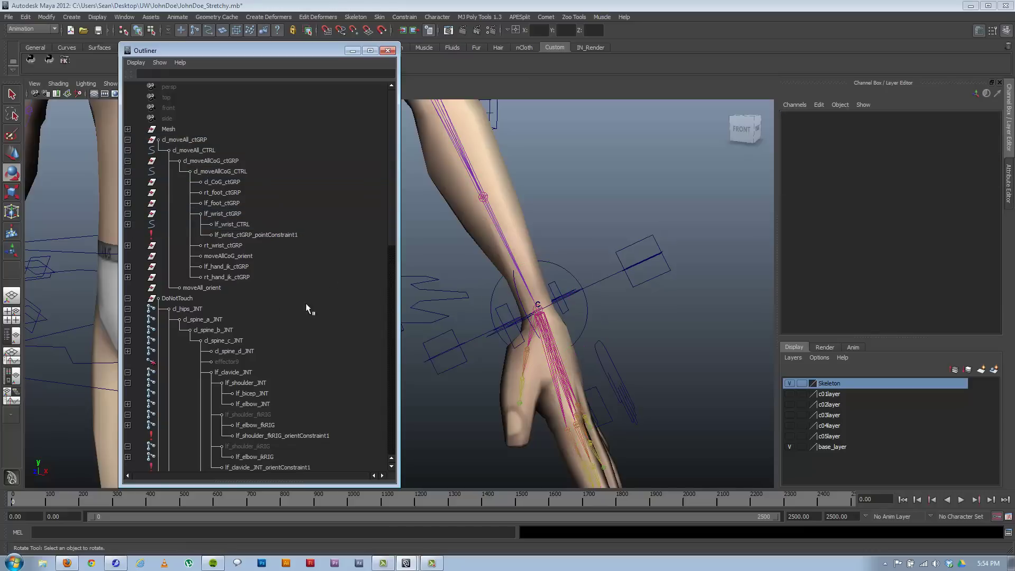
- Expand lf_elbow_JNT and lf_hand_JNT in the Outliner and delete lf_hand_JNT_orientConstraint1
{"action": "left_click", "coordinate": [554, 345]}
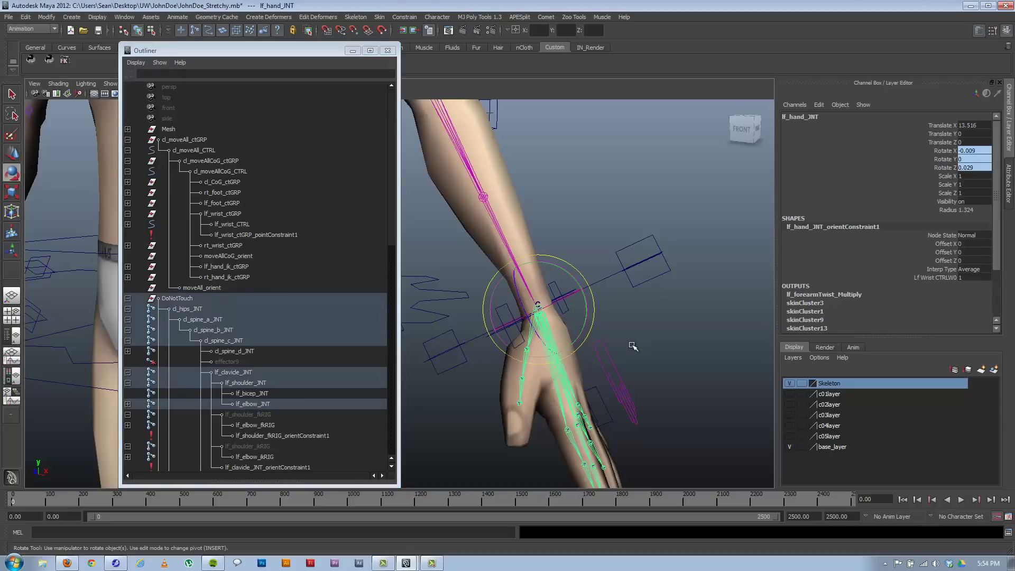
{"action": "left_click_drag", "start_coordinate": [540, 324], "coordinate": [497, 322], "text": "alt"}
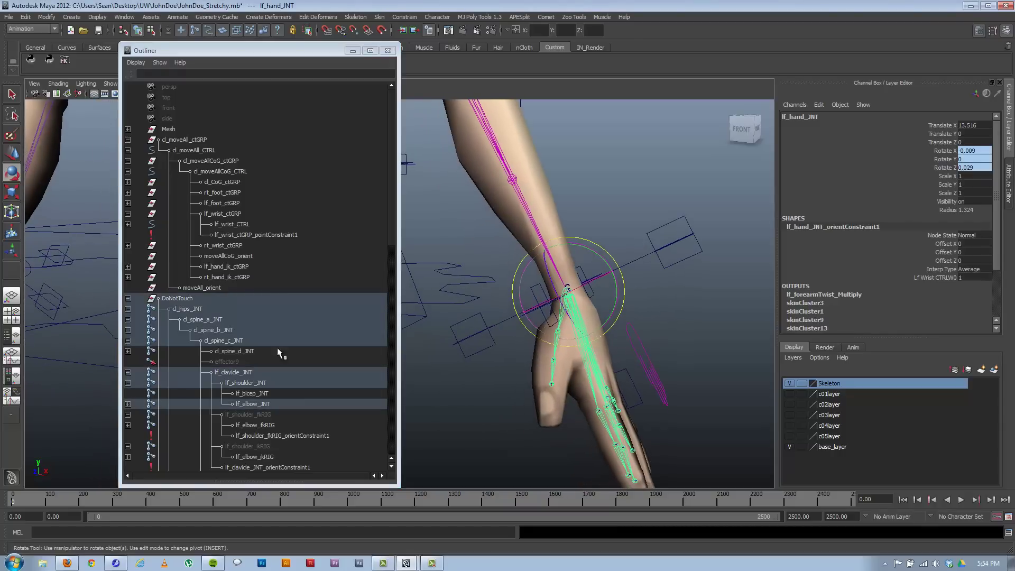
{"action": "scroll", "coordinate": [231, 375], "scroll_direction": "down", "scroll_amount": 3}
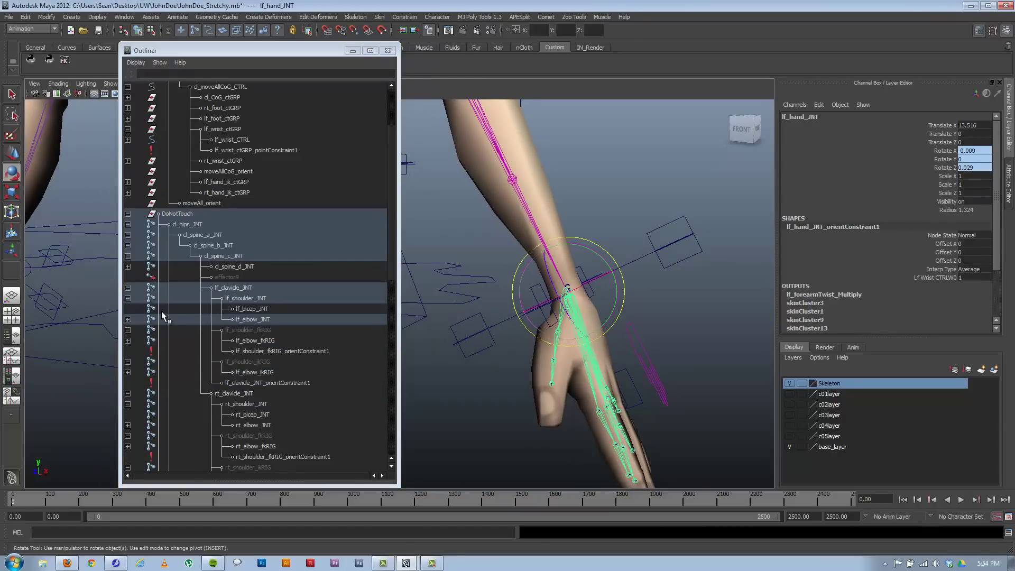
{"action": "left_click", "coordinate": [128, 320]}
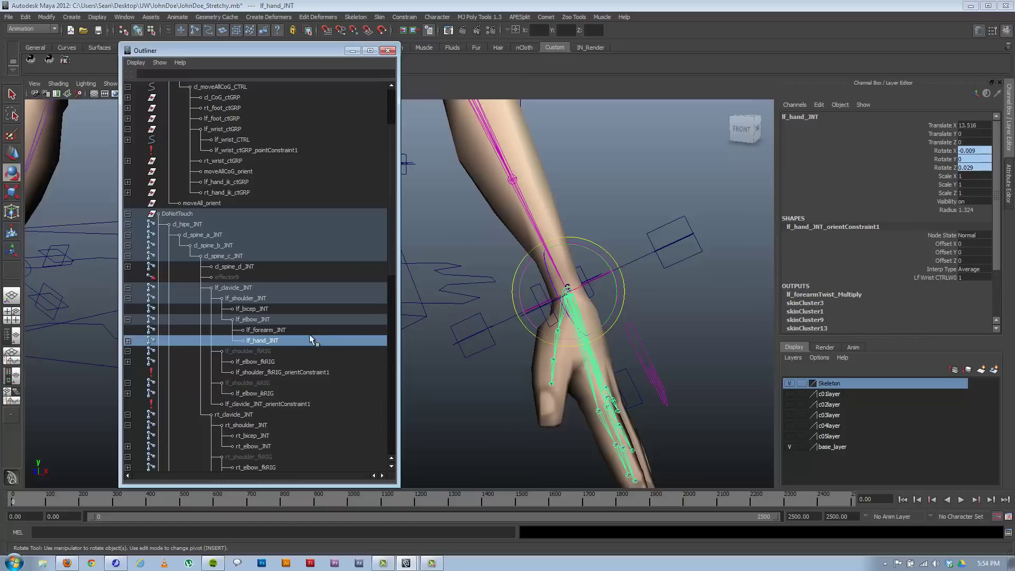
{"action": "left_click", "coordinate": [128, 342]}
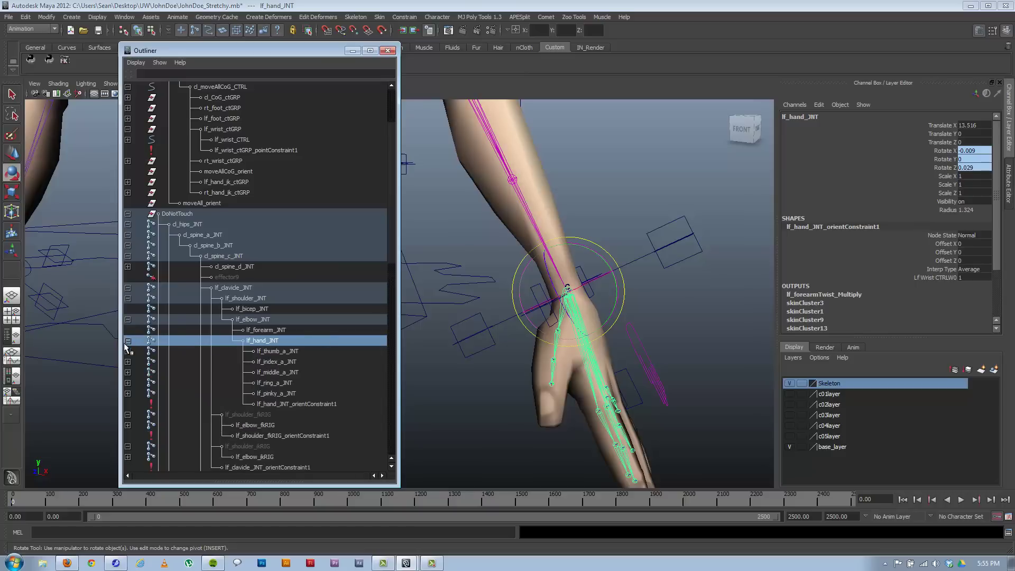
{"action": "left_click", "coordinate": [287, 404]}
{"action": "key", "text": "Delete"}
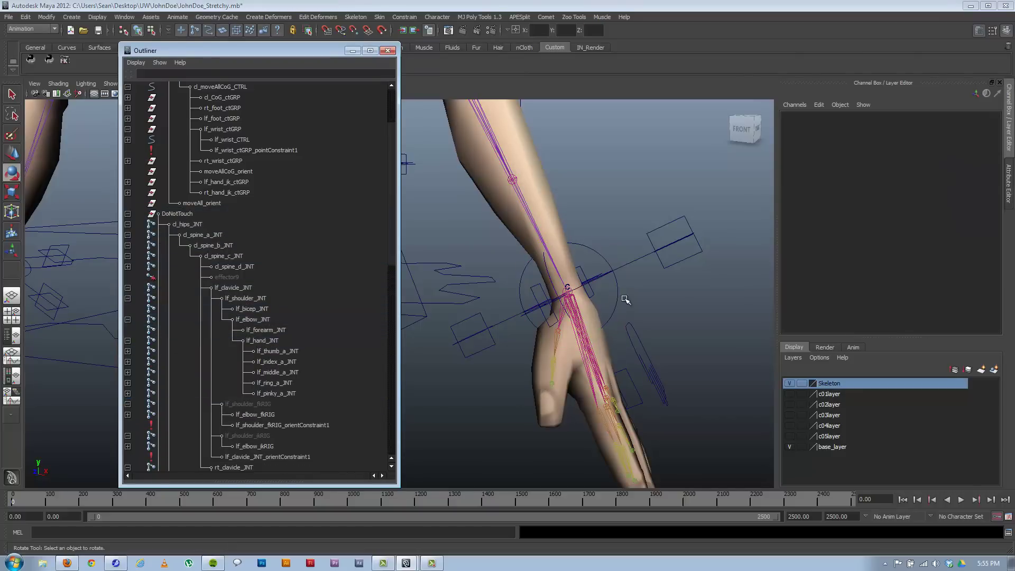
- Set Rotate X, Y and Z of lf_hand_JNT to 0
{"action": "left_click", "coordinate": [571, 318]}
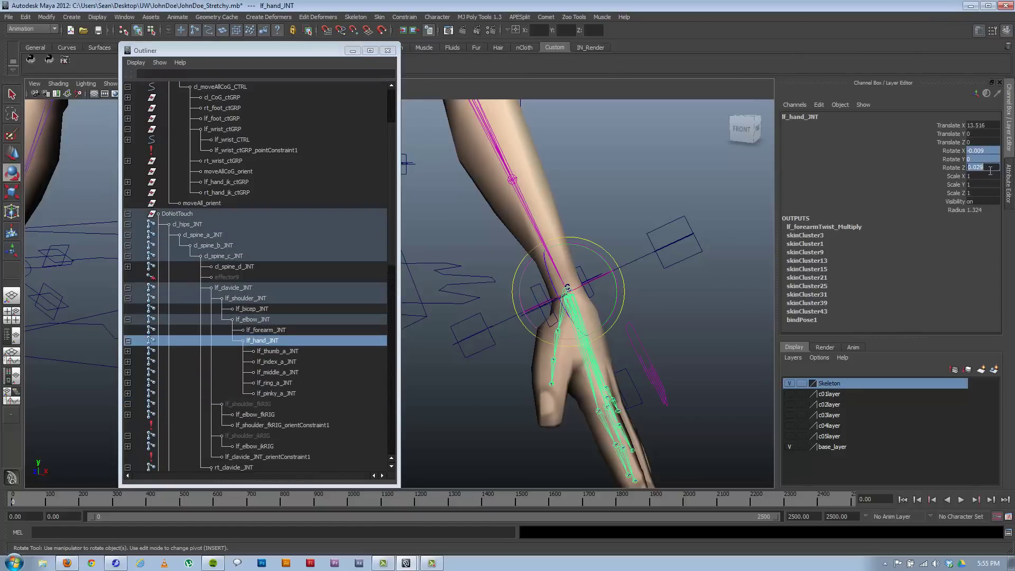
{"action": "type", "text": "0"}
{"action": "key", "text": "Return"}
{"action": "left_click_drag", "start_coordinate": [458, 313], "coordinate": [636, 282], "text": "alt"}
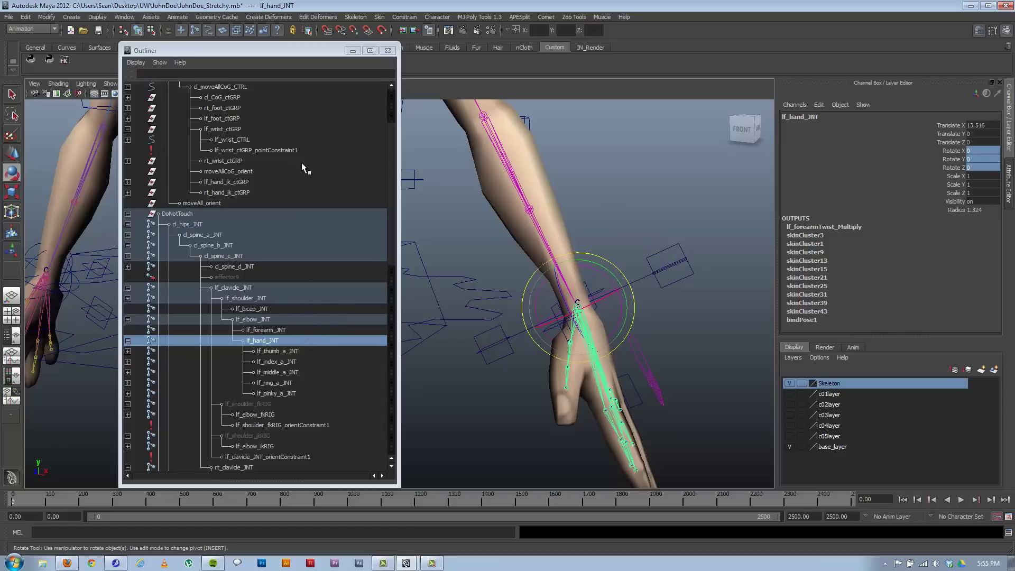
- Compare the rotation values of lf_wrist_ctGRP, lf_hand_JNT and lf_elbow_JNT, and clear the selection
{"action": "left_click", "coordinate": [239, 131]}
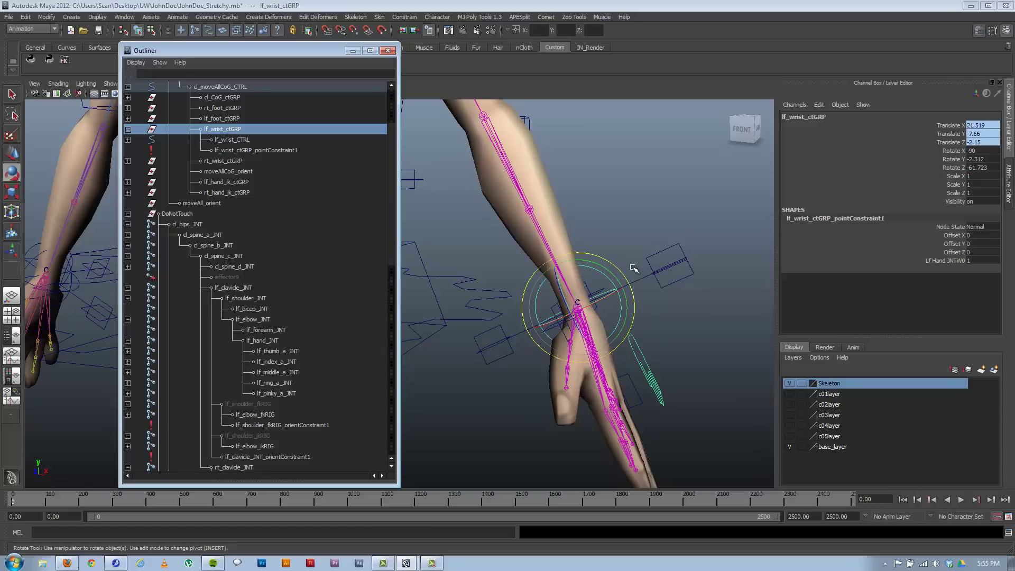
{"action": "left_click_drag", "start_coordinate": [572, 228], "coordinate": [603, 240], "text": "alt"}
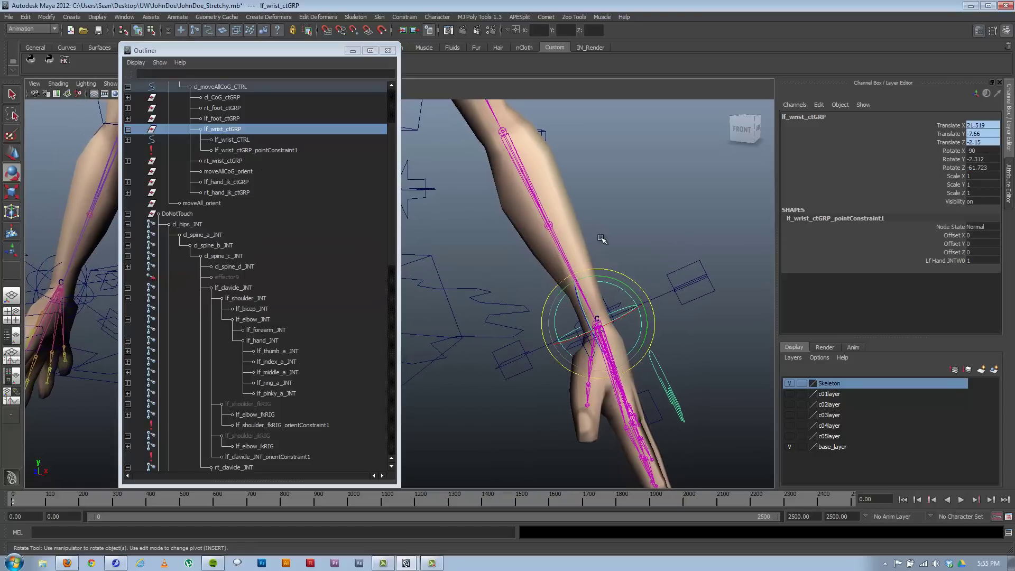
{"action": "left_click", "coordinate": [653, 217]}
{"action": "left_click", "coordinate": [615, 354]}
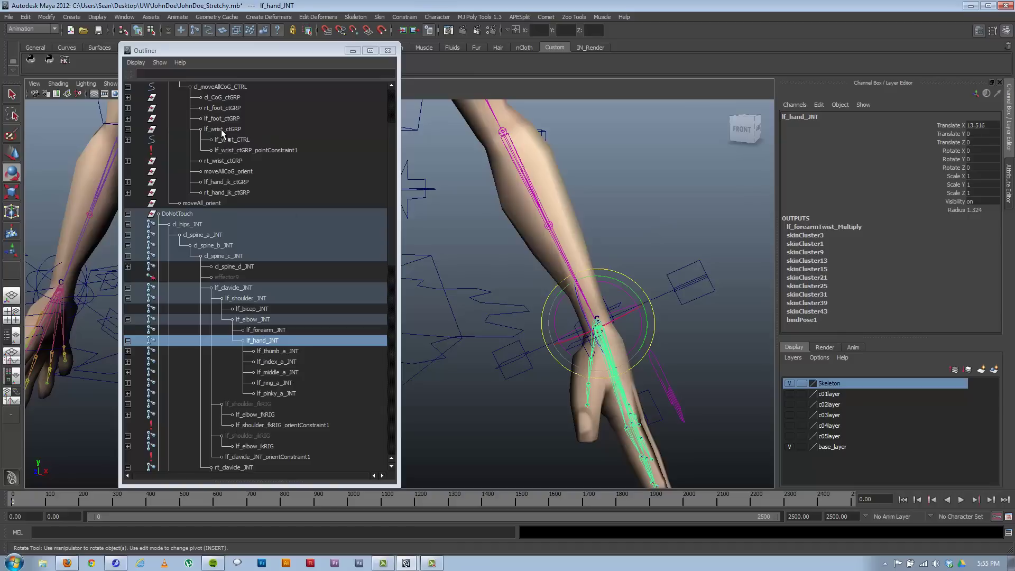
{"action": "left_click", "coordinate": [528, 176]}
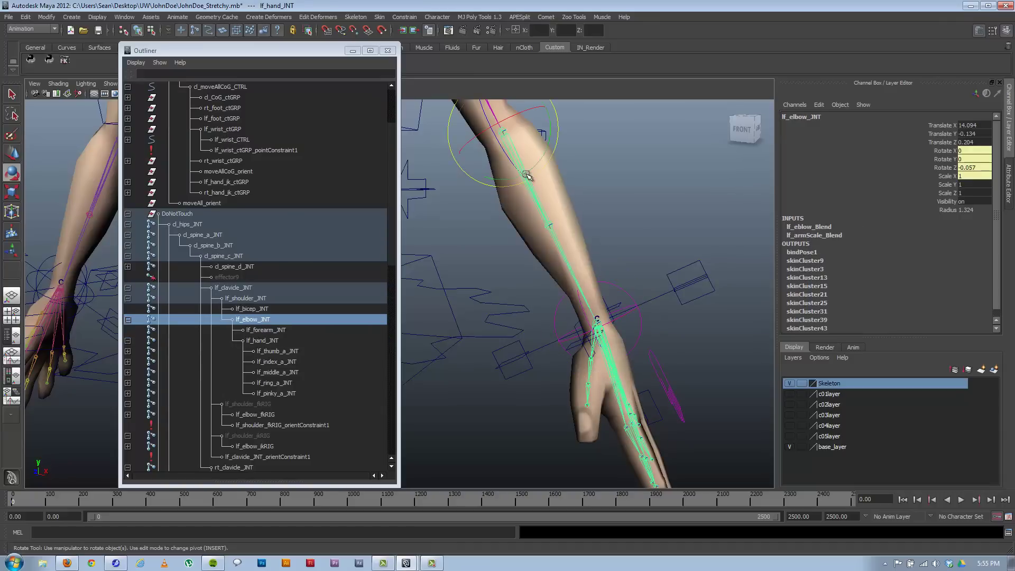
{"action": "left_click", "coordinate": [614, 363]}
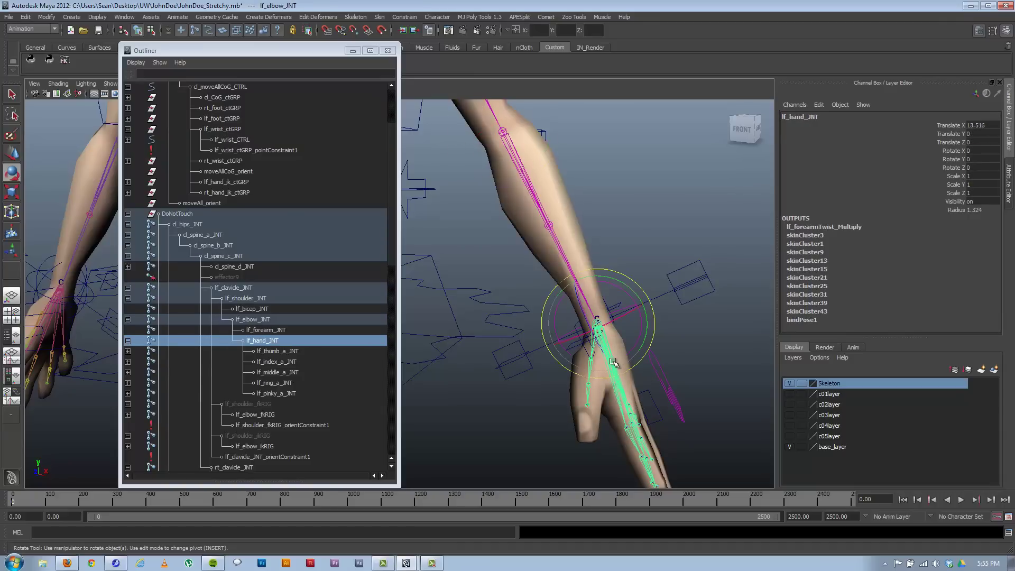
{"action": "left_click", "coordinate": [680, 288]}
{"action": "left_click", "coordinate": [625, 282]}
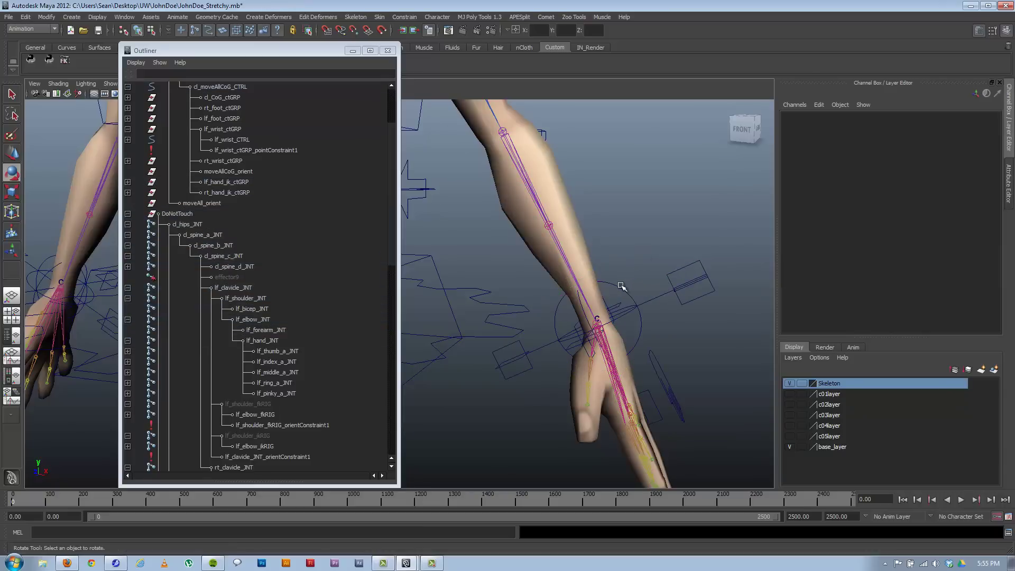
- Return the left arm to FK with FK IK Switch on lf_wrist_CTRL and select lf_elbow_JNT to check its rotation
{"action": "left_click", "coordinate": [624, 287]}
{"action": "left_click", "coordinate": [950, 159]}
{"action": "middle_click_drag", "start_coordinate": [650, 256], "coordinate": [582, 264]}
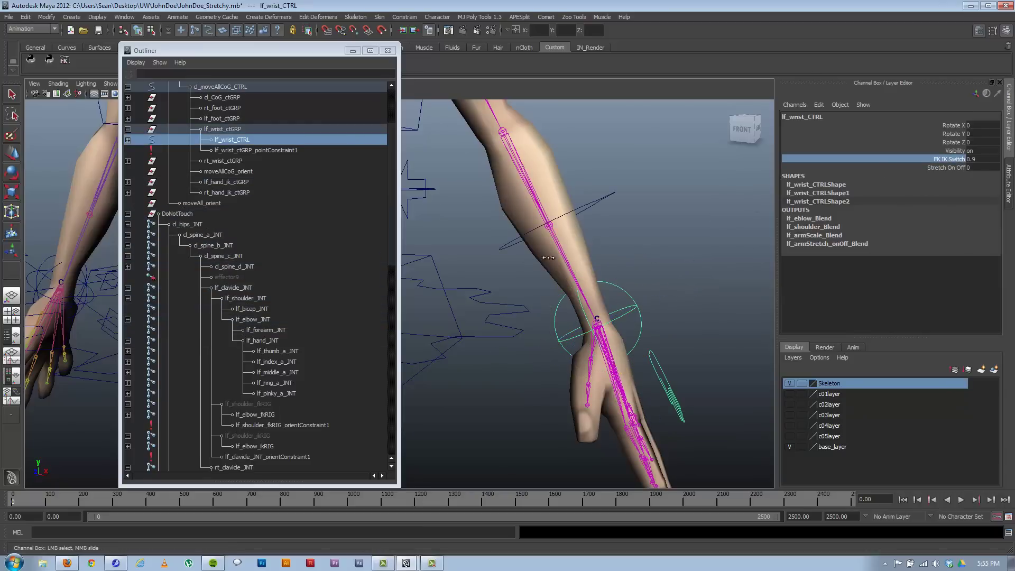
{"action": "left_click", "coordinate": [522, 174]}
{"action": "key", "text": "e"}
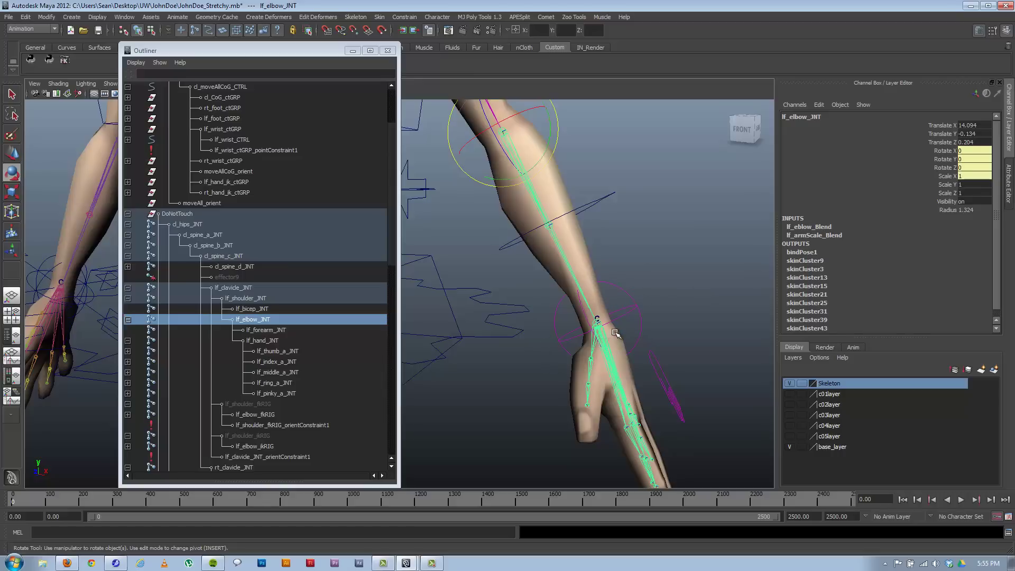
- Switch the left arm to IK with FK IK Switch 1 on lf_wrist_CTRL, check lf_elbow_JNT's rotation, and undo back to FK
{"action": "left_click", "coordinate": [633, 306]}
{"action": "left_click", "coordinate": [953, 157]}
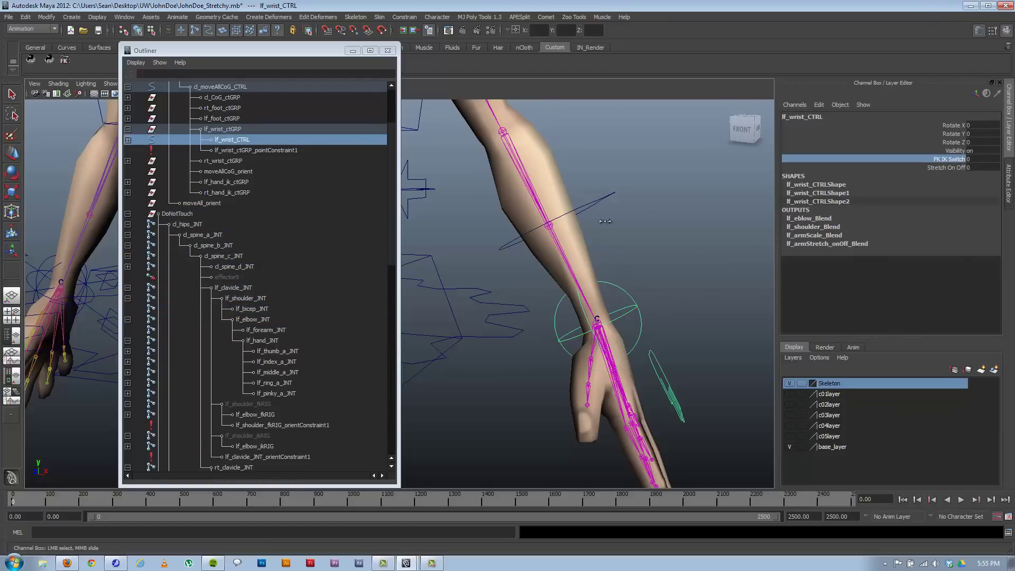
{"action": "middle_click_drag", "start_coordinate": [605, 222], "coordinate": [543, 179]}
{"action": "left_click", "coordinate": [527, 168]}
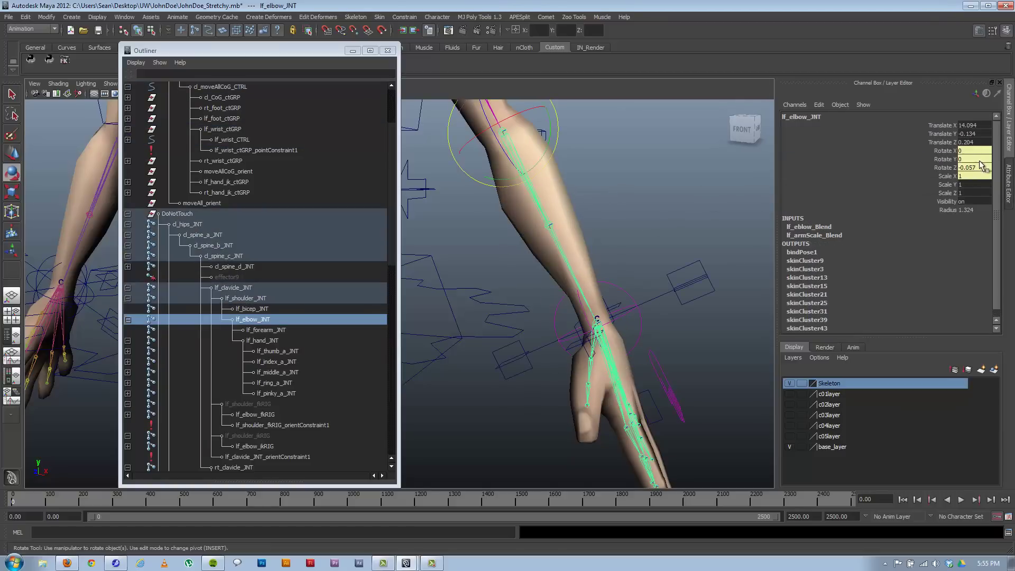
{"action": "key", "text": "ctrl+z"}
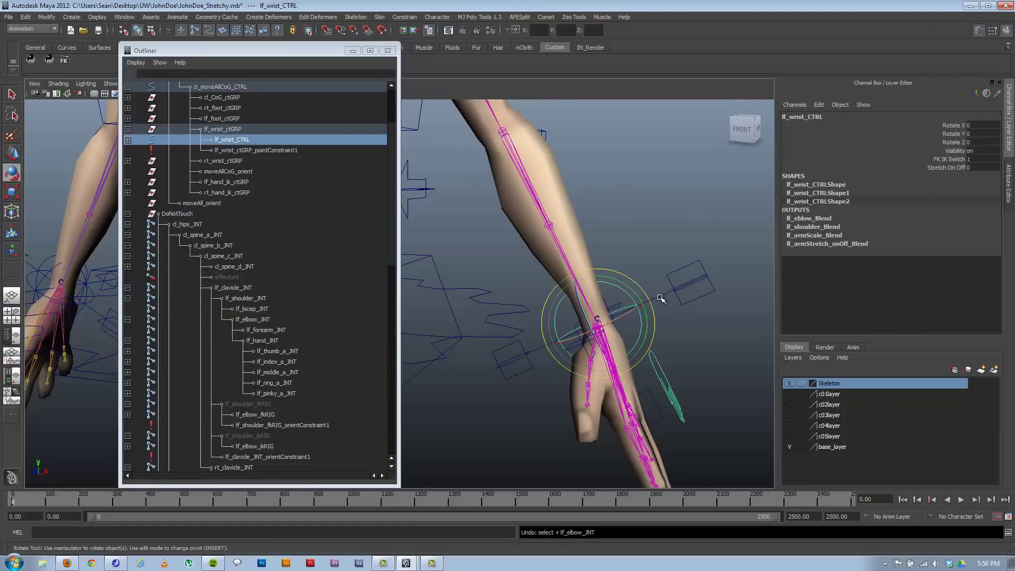
{"action": "left_click", "coordinate": [659, 258]}
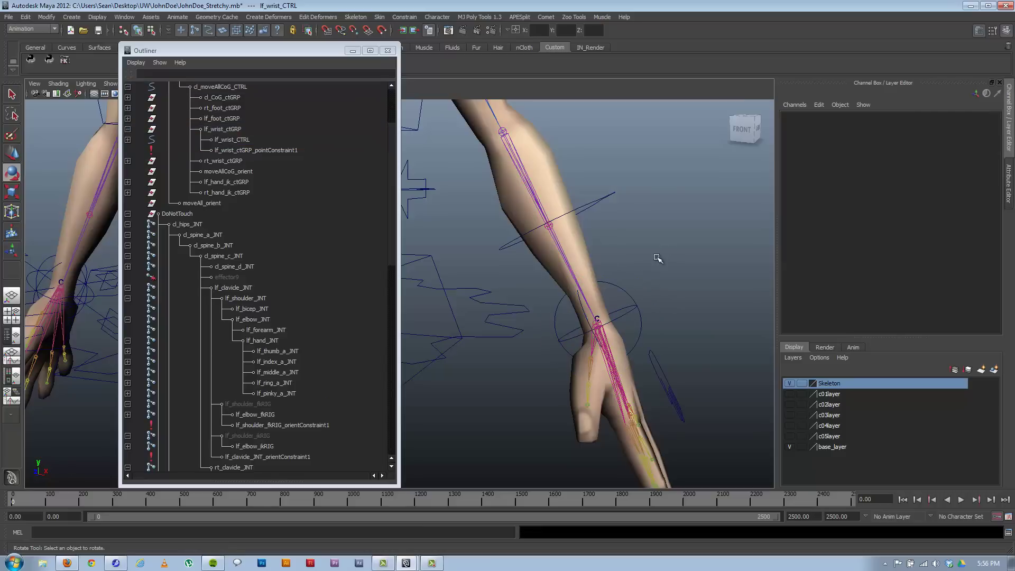
- Align lf_wrist_ctGRP to lf_hand_JNT with a temporary orient constraint without maintained offset, and delete that constraint
{"action": "left_click_drag", "start_coordinate": [656, 267], "coordinate": [623, 273], "text": "alt"}
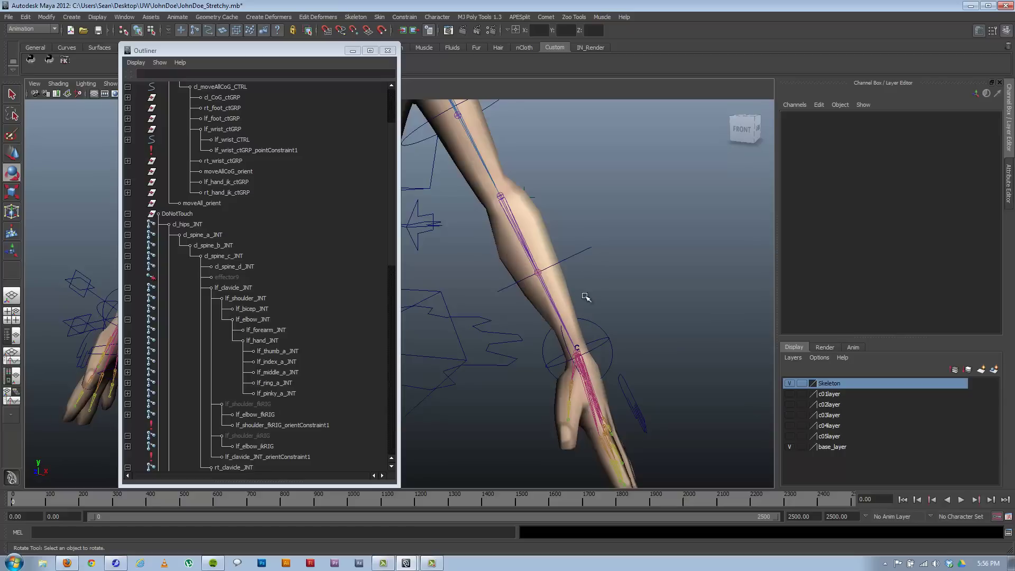
{"action": "middle_click_drag", "start_coordinate": [567, 319], "coordinate": [584, 318], "text": "alt"}
{"action": "left_click_drag", "start_coordinate": [585, 318], "coordinate": [598, 319], "text": "alt"}
{"action": "left_click", "coordinate": [622, 358]}
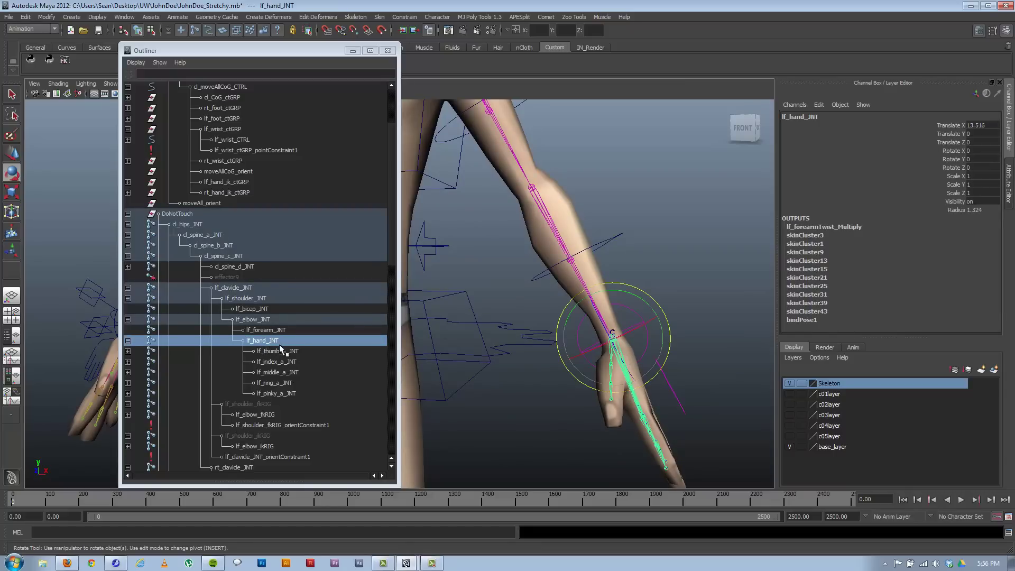
{"action": "left_click", "coordinate": [227, 129], "text": "ctrl"}
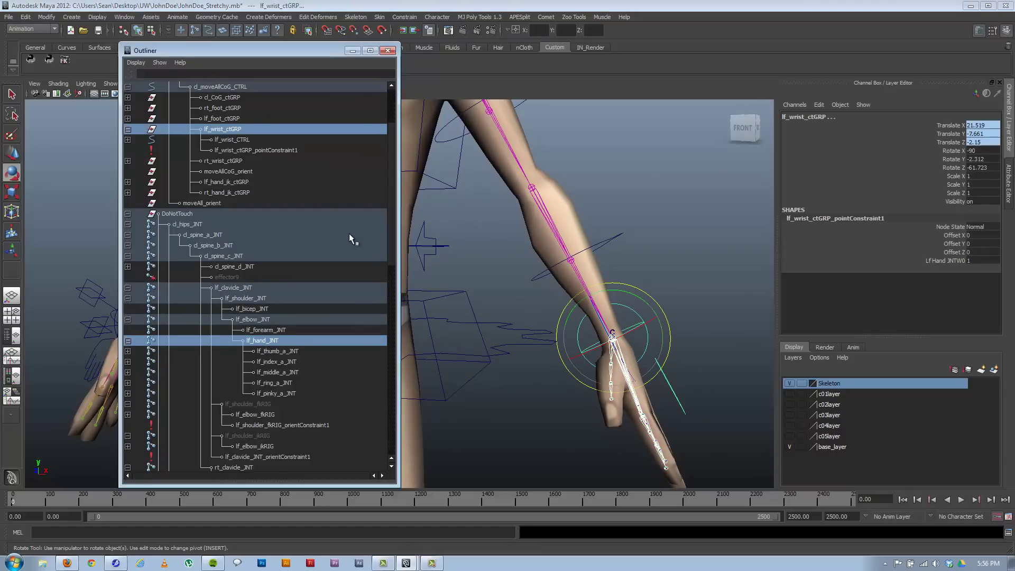
{"action": "left_click", "coordinate": [405, 17]}
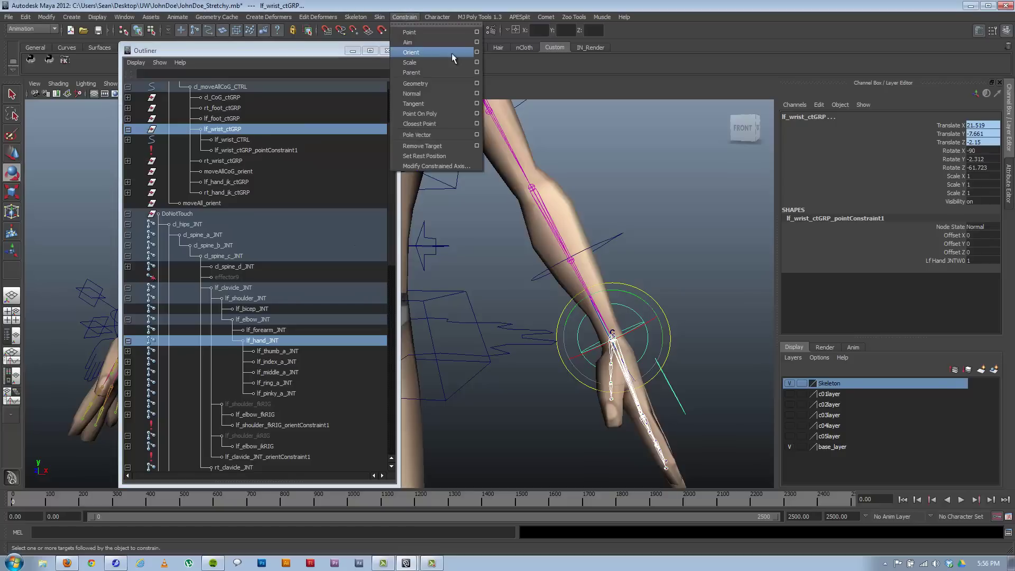
{"action": "left_click", "coordinate": [477, 52]}
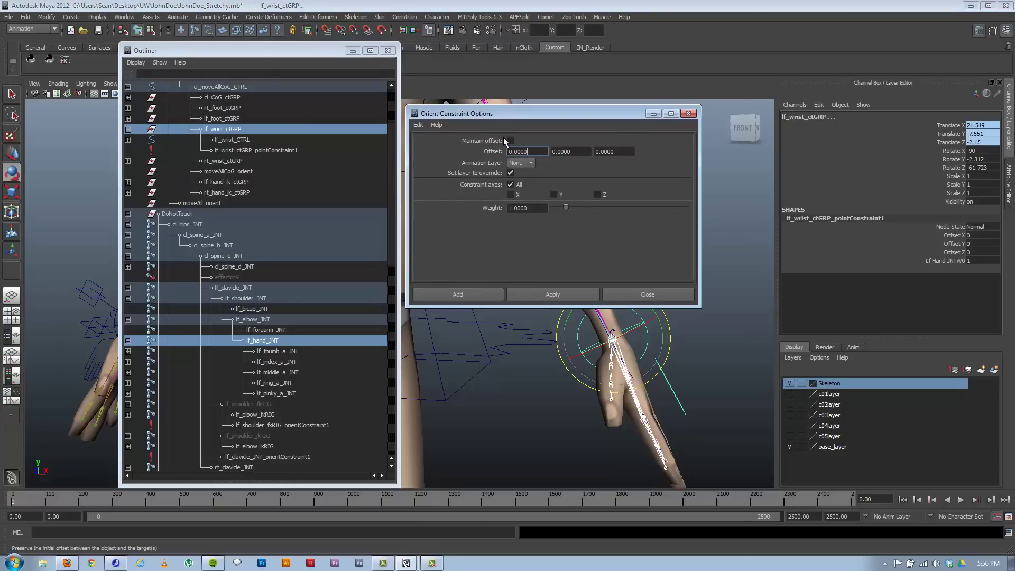
{"action": "left_click", "coordinate": [458, 294]}
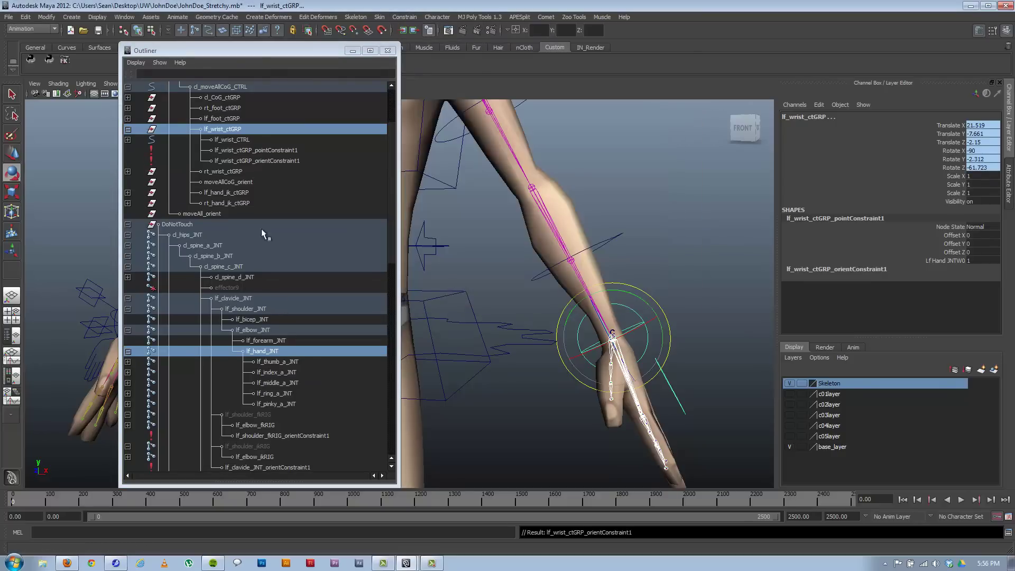
{"action": "left_click", "coordinate": [254, 161]}
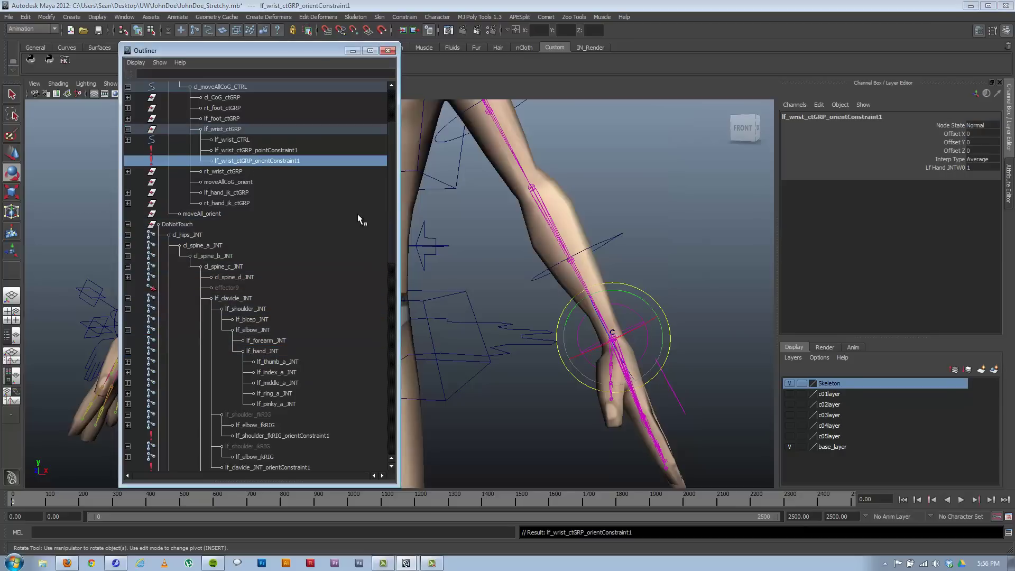
{"action": "key", "text": "Delete"}
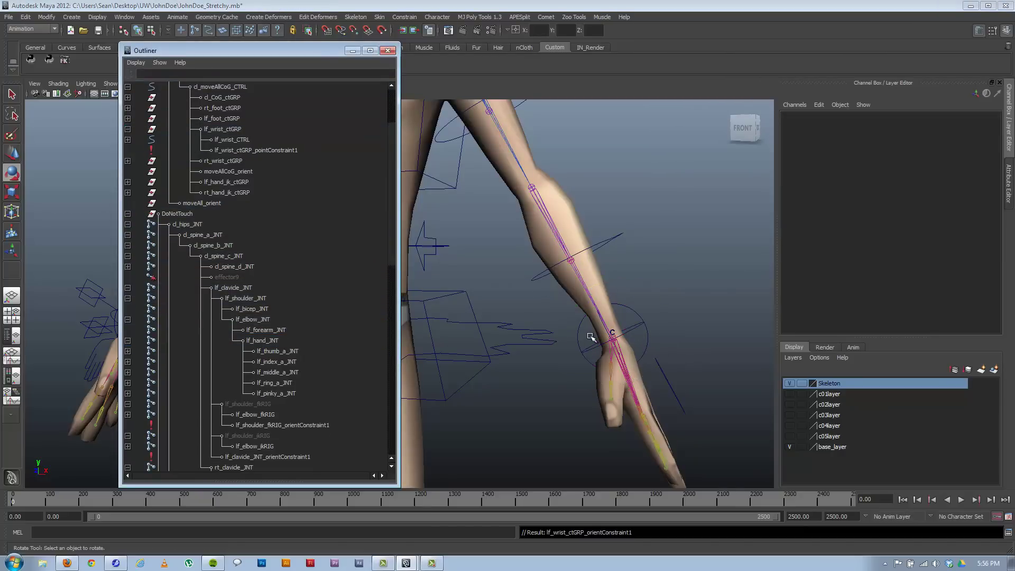
- Duplicate lf_wrist_ctGRP and delete the copied lf_wrist_CTRL and point constraint inside the duplicate
{"action": "left_click_drag", "start_coordinate": [622, 332], "coordinate": [614, 323], "text": "alt"}
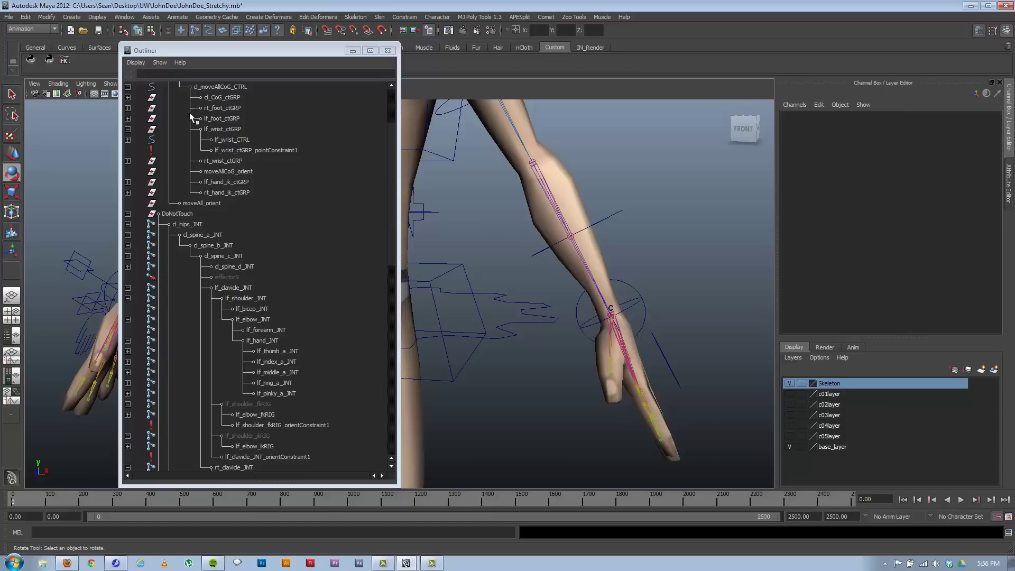
{"action": "left_click", "coordinate": [224, 129]}
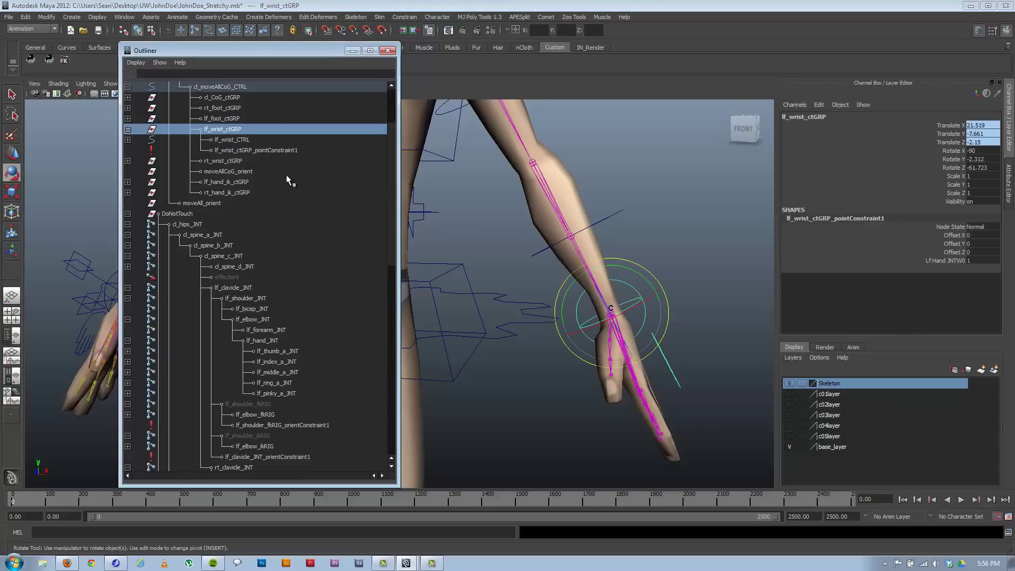
{"action": "key", "text": "ctrl+d"}
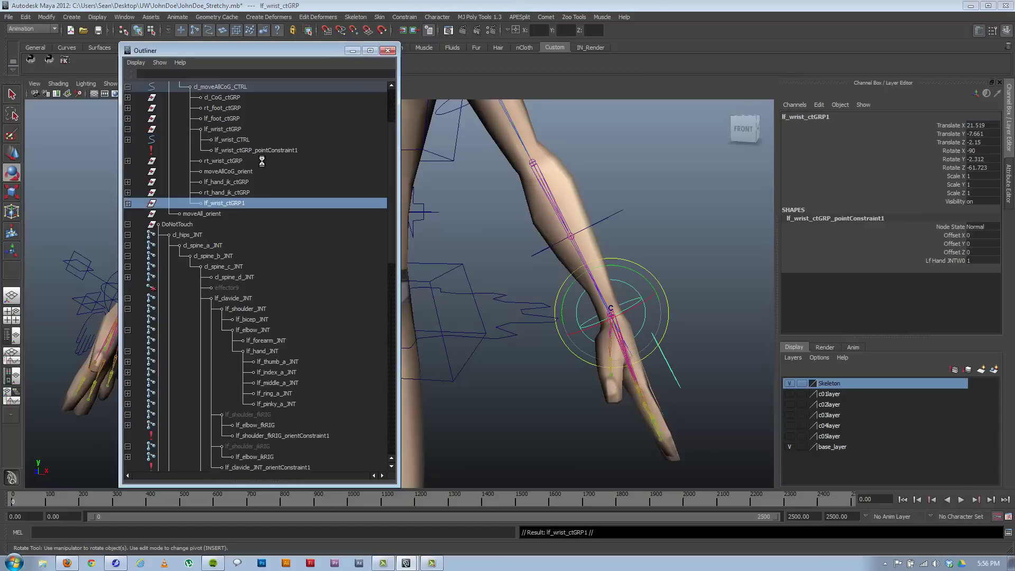
{"action": "left_click", "coordinate": [127, 203]}
{"action": "left_click", "coordinate": [224, 214]}
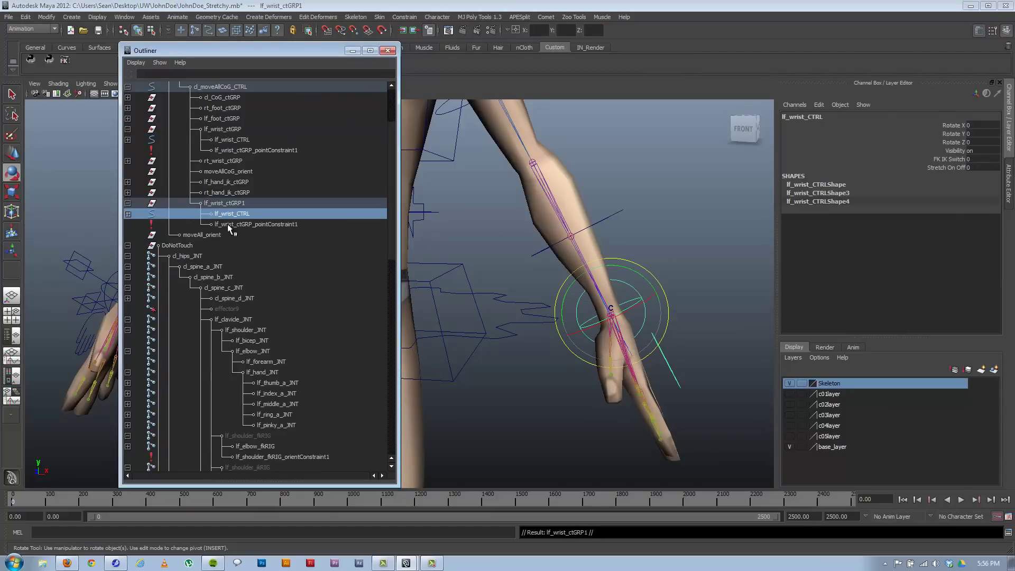
{"action": "left_click", "coordinate": [227, 224], "text": "shift"}
{"action": "key", "text": "Delete"}
- Rename the emptied duplicate group lf_wristMaster_ctGRP and clear the selection
{"action": "double_click", "coordinate": [227, 203]}
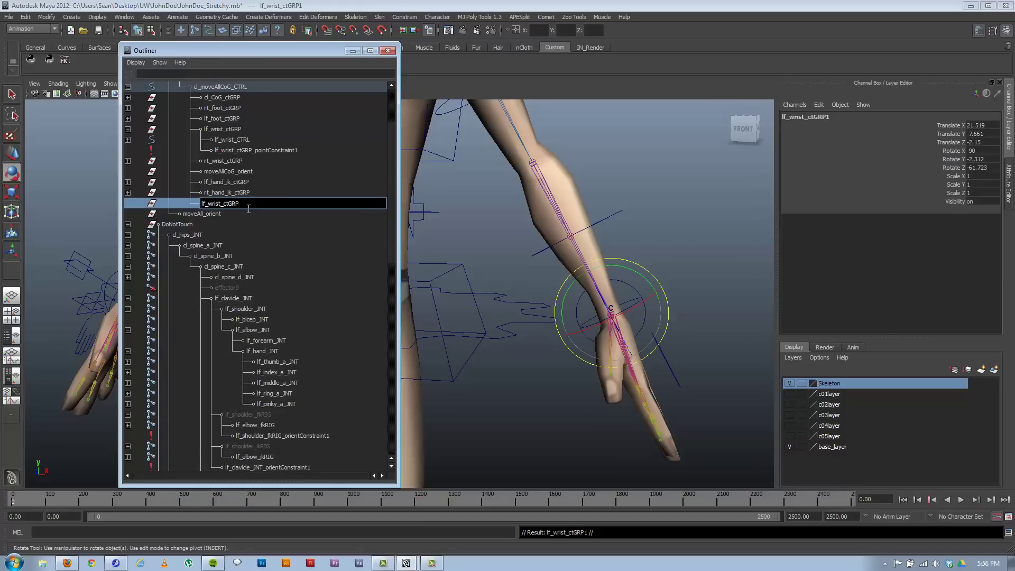
{"action": "type", "text": "Master"}
{"action": "key", "text": "Return"}
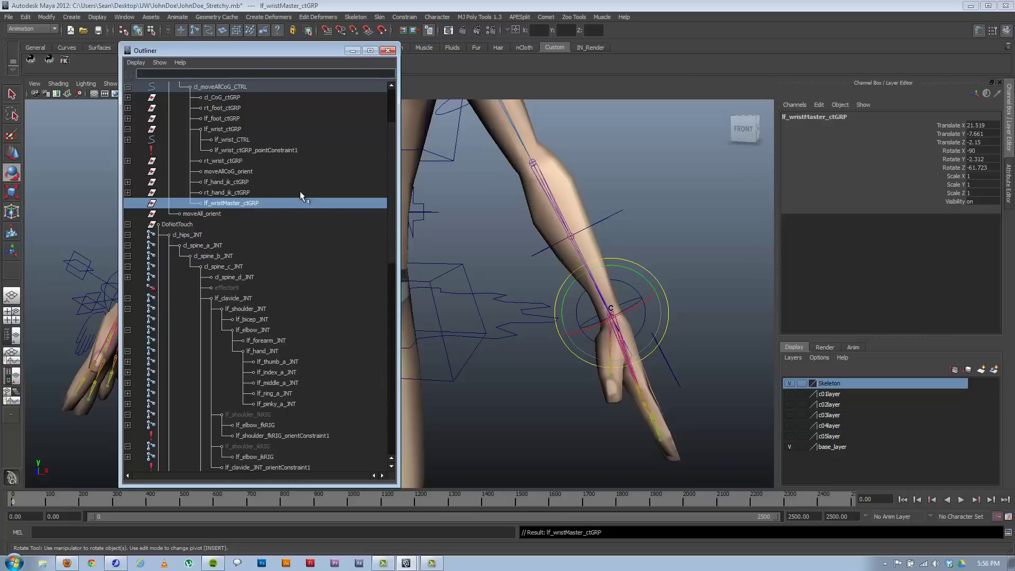
{"action": "left_click", "coordinate": [501, 218]}
- Duplicate lf_wristMaster_ctGRP twice and rename the first copy lf_wristElbowOrient_GRP
{"action": "left_click", "coordinate": [243, 203]}
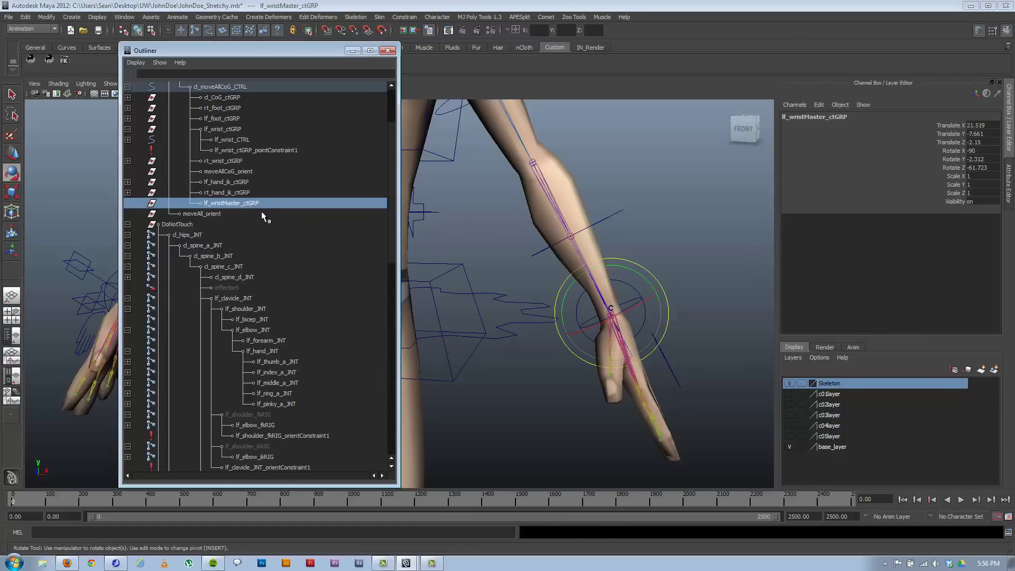
{"action": "key", "text": "ctrl+d"}
{"action": "key", "text": "ctrl+d"}
{"action": "left_click", "coordinate": [234, 214]}
{"action": "double_click", "coordinate": [235, 214]}
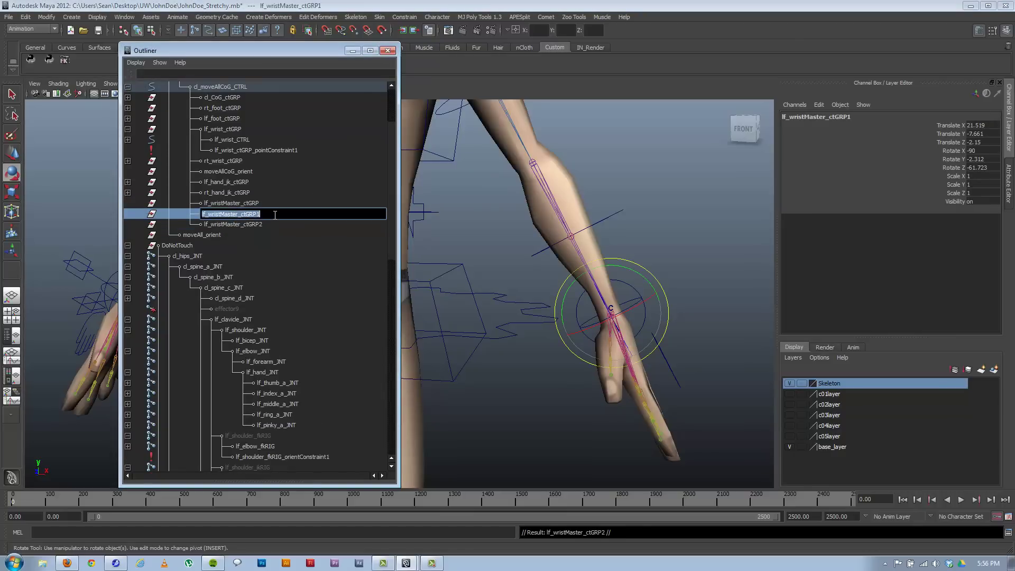
{"action": "left_click", "coordinate": [269, 214]}
{"action": "left_click_drag", "start_coordinate": [236, 214], "coordinate": [222, 214]}
{"action": "left_click", "coordinate": [246, 214]}
{"action": "type", "text": "ElbowOrient"}
- Rename lf_wristElbowOrient_GRP as lf_wrist_fkElbowOrient_GRP
{"action": "double_click", "coordinate": [232, 224]}
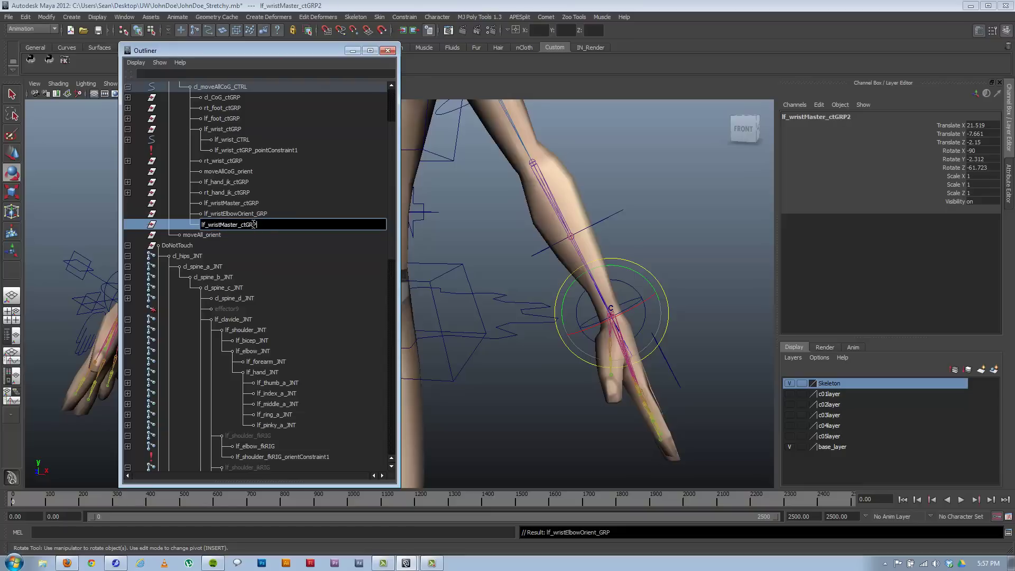
{"action": "double_click", "coordinate": [223, 213]}
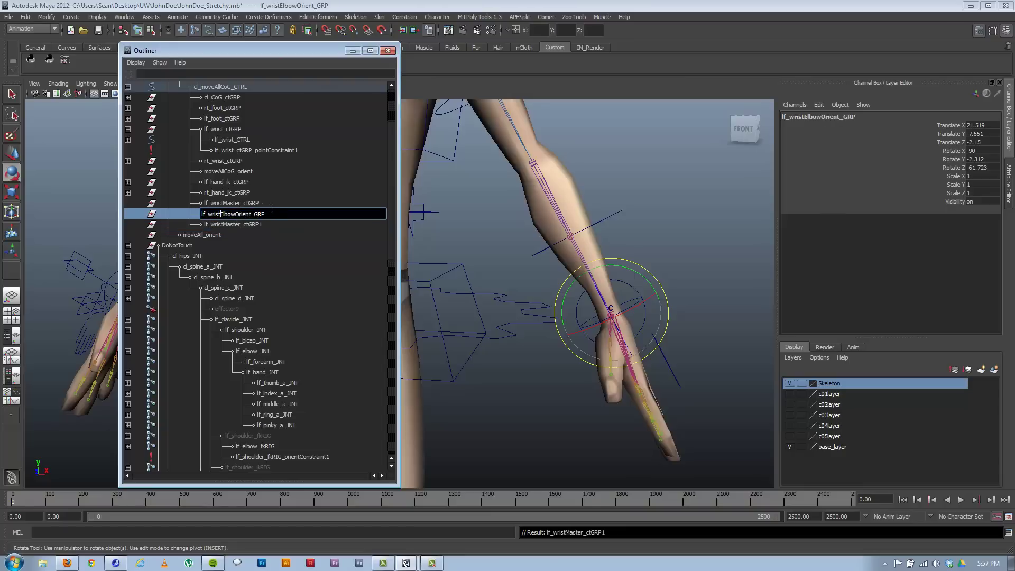
{"action": "type", "text": "+fk"}
{"action": "key", "text": "Return"}
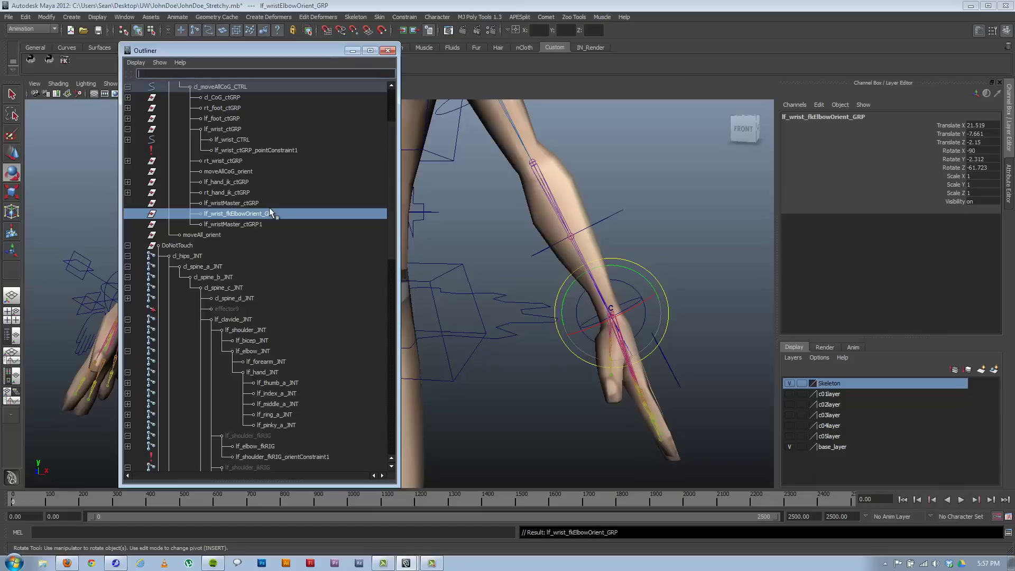
- Rename the remaining copy of the wrist master group as lf_wrist_ikHandOrient_GRP
{"action": "double_click", "coordinate": [224, 224]}
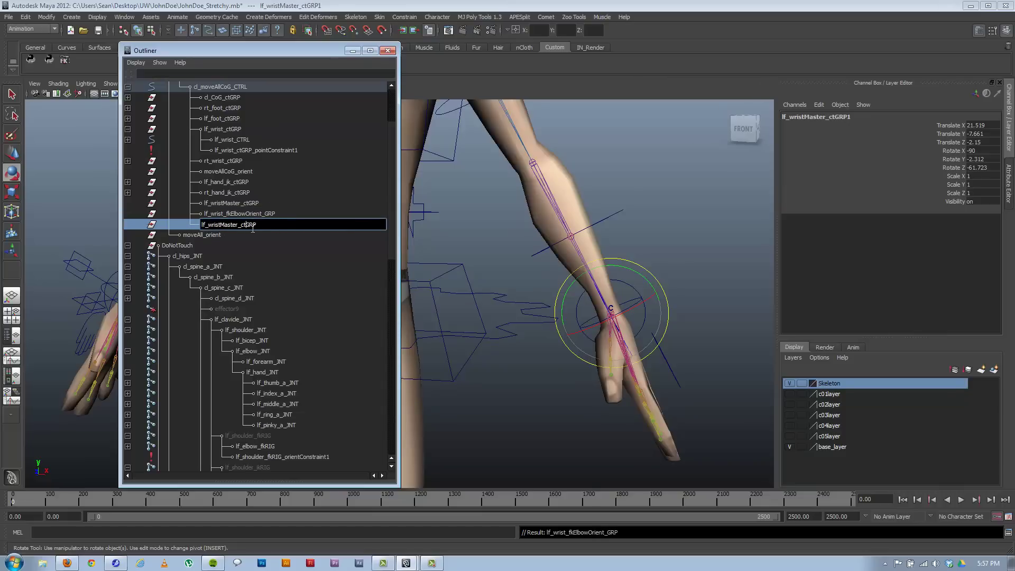
{"action": "left_click_drag", "start_coordinate": [240, 227], "coordinate": [225, 231]}
{"action": "key", "text": "BackSpace"}
{"action": "type", "text": "ikHandOrient_"}
{"action": "key", "text": "Return"}
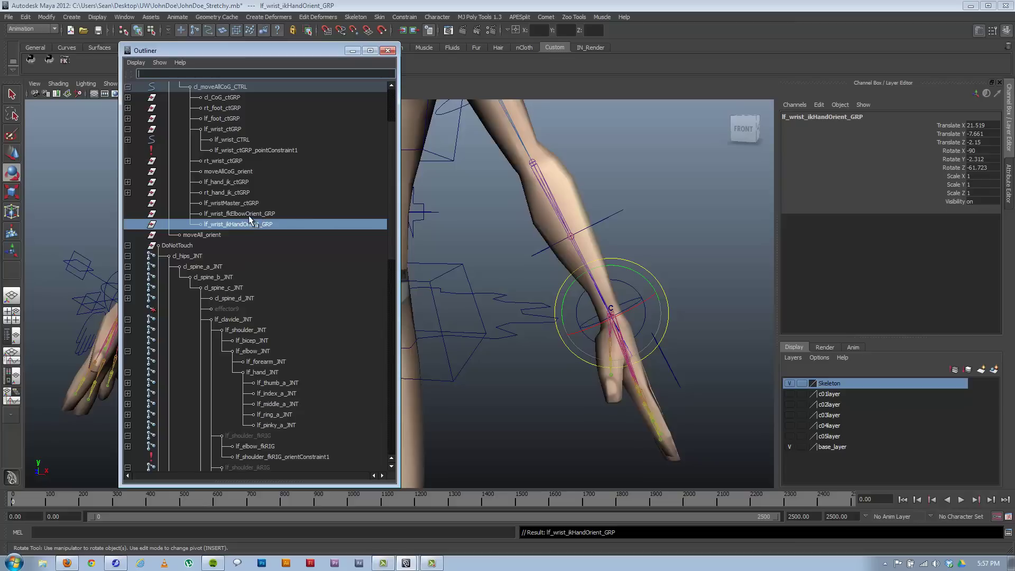
{"action": "left_click", "coordinate": [231, 217], "text": "ctrl"}
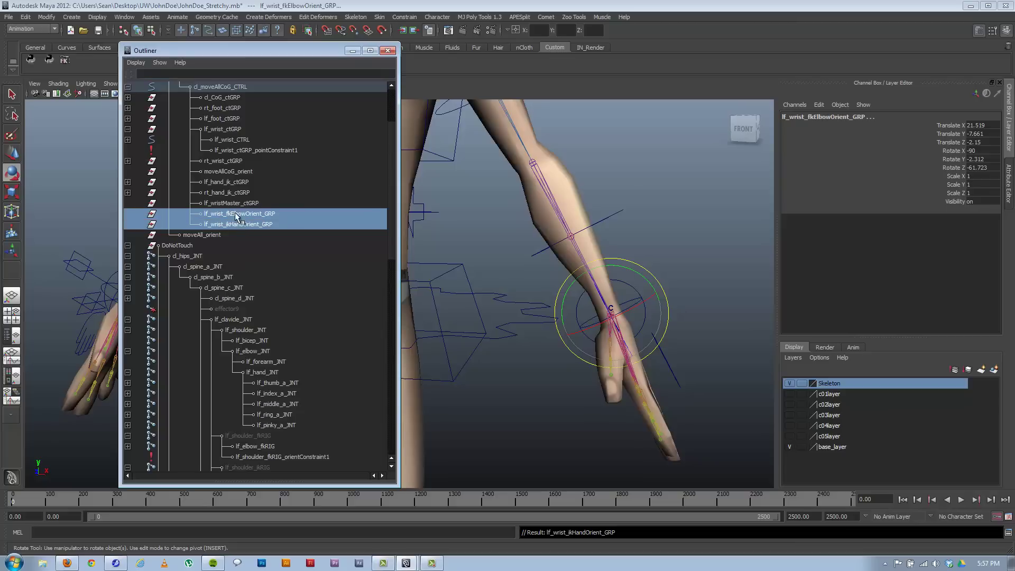
{"action": "mouse_move", "coordinate": [239, 221]}
{"action": "middle_mouse_down"}
{"action": "mouse_move", "coordinate": [245, 206]}
{"action": "mouse_move", "coordinate": [247, 220]}
{"action": "middle_mouse_up"}
{"action": "key", "text": "ctrl+z"}
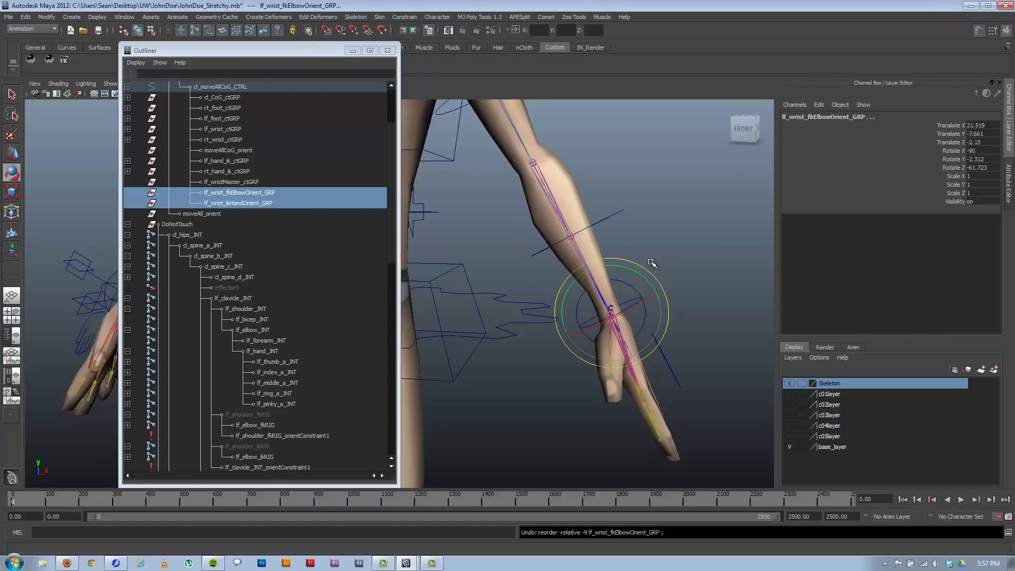
- Expand lf_wrist_ctGRP, and parent lf_wrist_fkElbowOrient_GRP and lf_wrist_ikHandOrient_GRP under lf_wristMaster_ctGRP
{"action": "left_click", "coordinate": [627, 277]}
{"action": "left_click", "coordinate": [623, 285]}
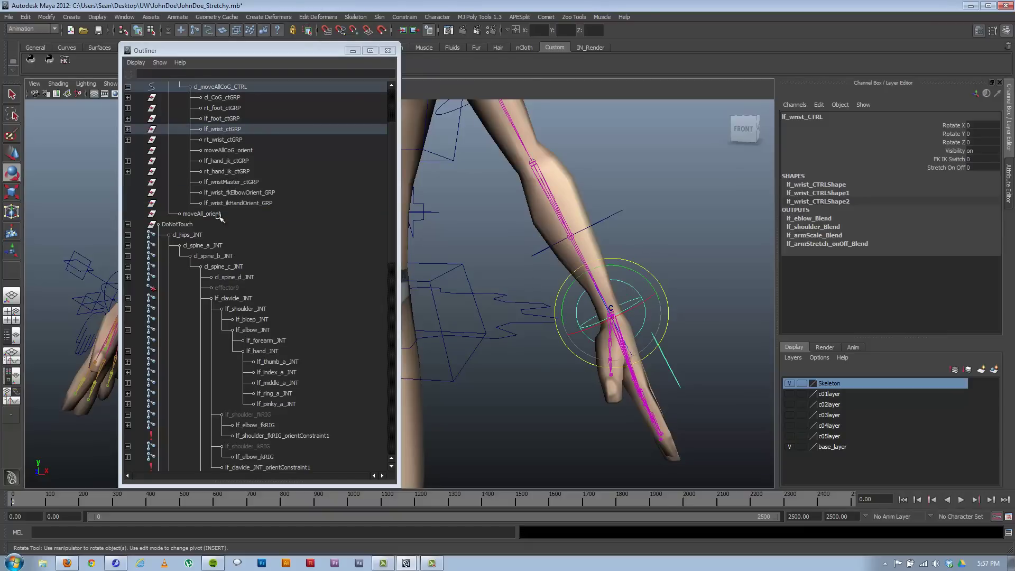
{"action": "left_click", "coordinate": [128, 129]}
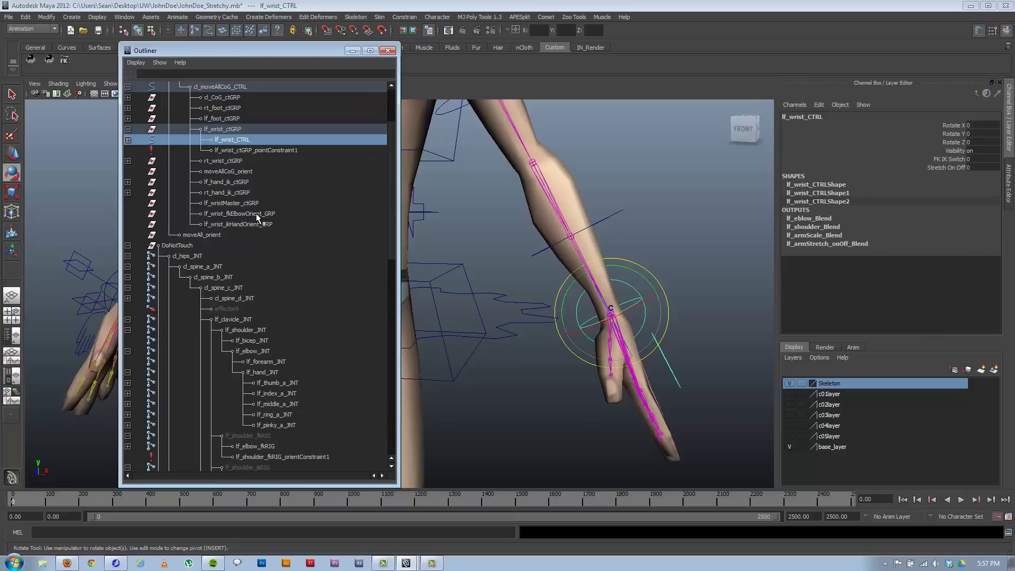
{"action": "left_click", "coordinate": [241, 213]}
{"action": "left_click", "coordinate": [237, 224], "text": "ctrl"}
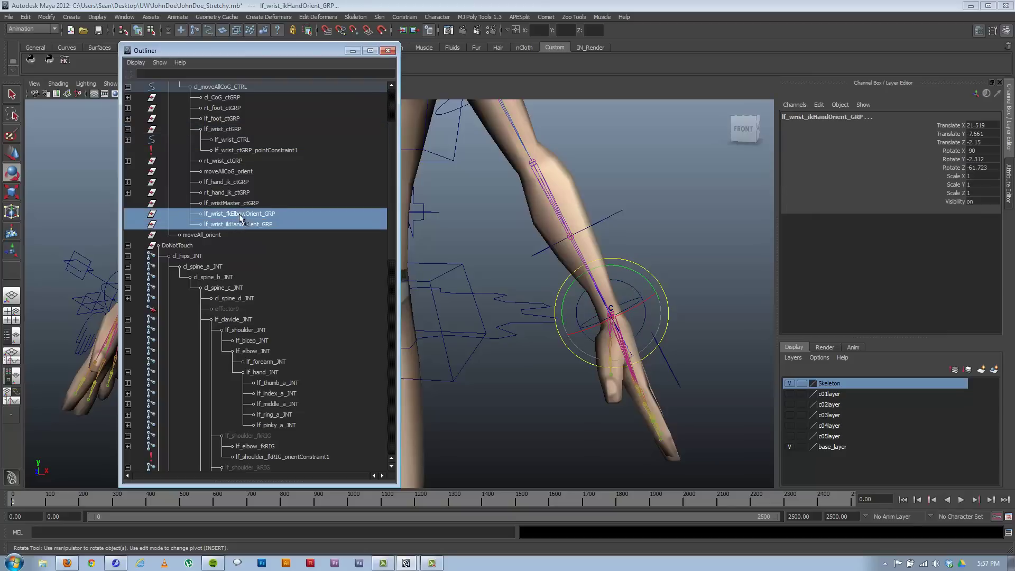
{"action": "middle_click_drag", "start_coordinate": [237, 222], "coordinate": [239, 204]}
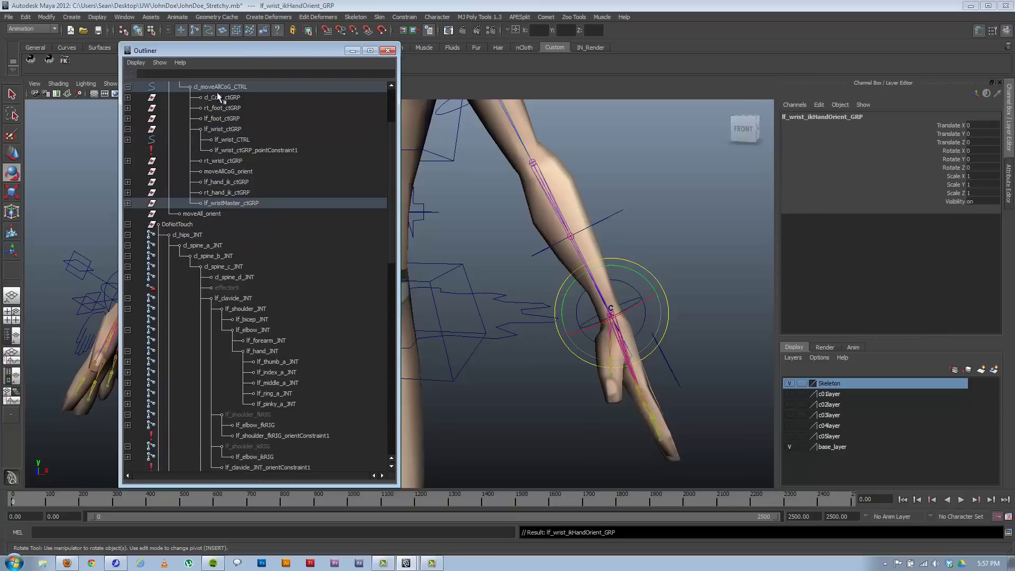
- Check lf_wrist_ctGRP's point constraint and parent lf_wrist_ctGRP under lf_wristMaster_ctGRP
{"action": "left_click", "coordinate": [226, 131]}
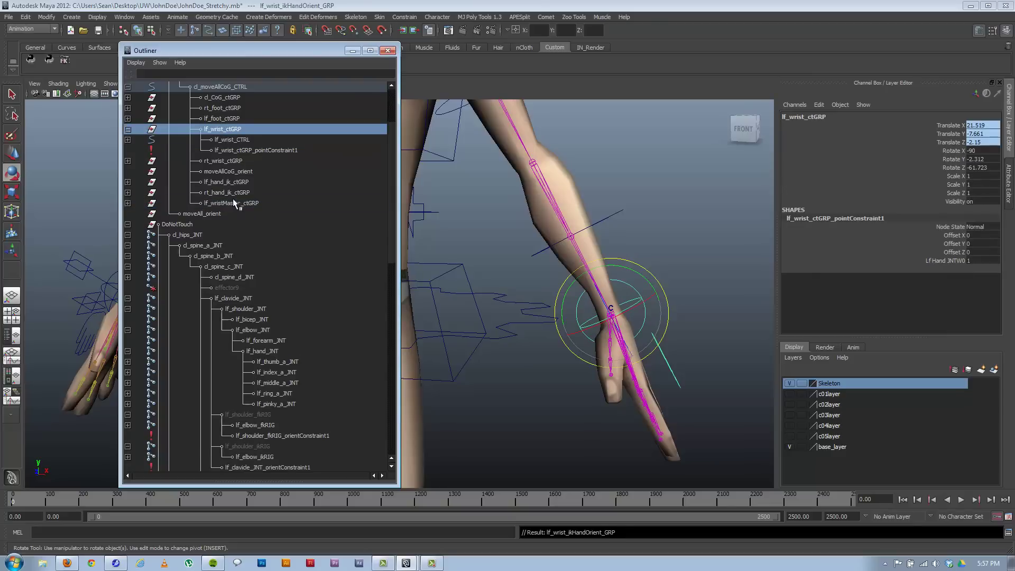
{"action": "left_click", "coordinate": [262, 150]}
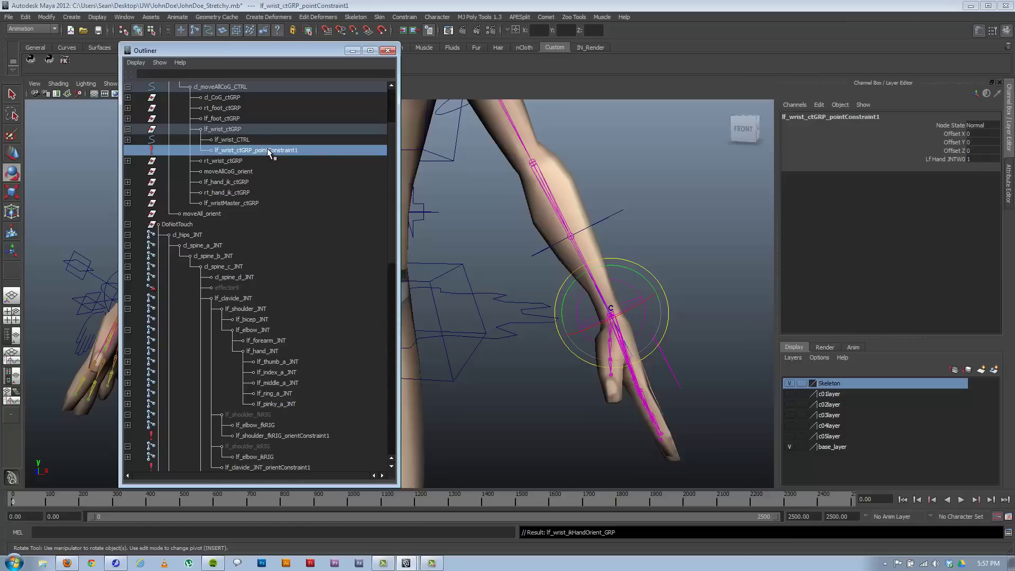
{"action": "left_click", "coordinate": [228, 129]}
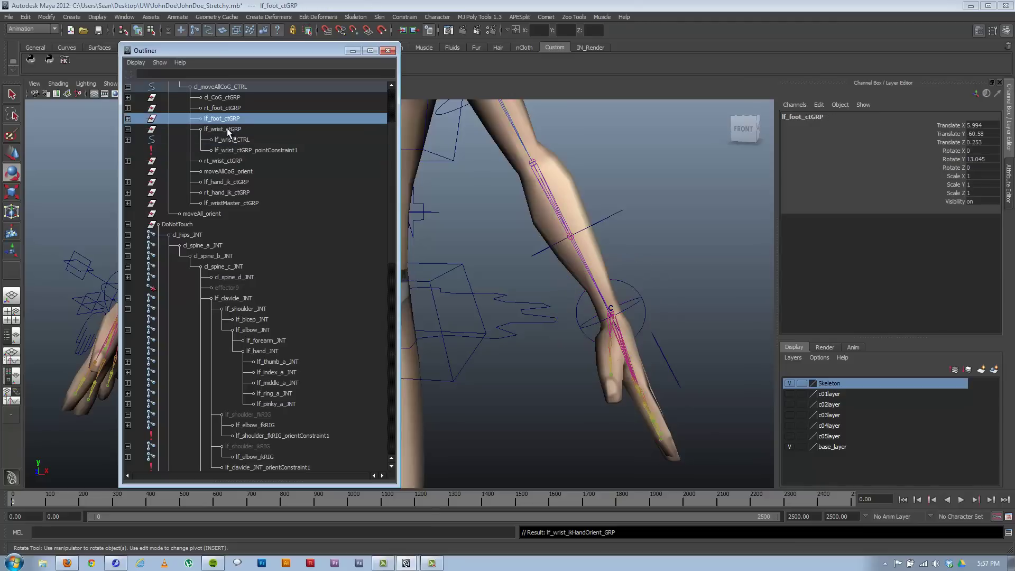
{"action": "middle_click_drag", "start_coordinate": [227, 129], "coordinate": [221, 208]}
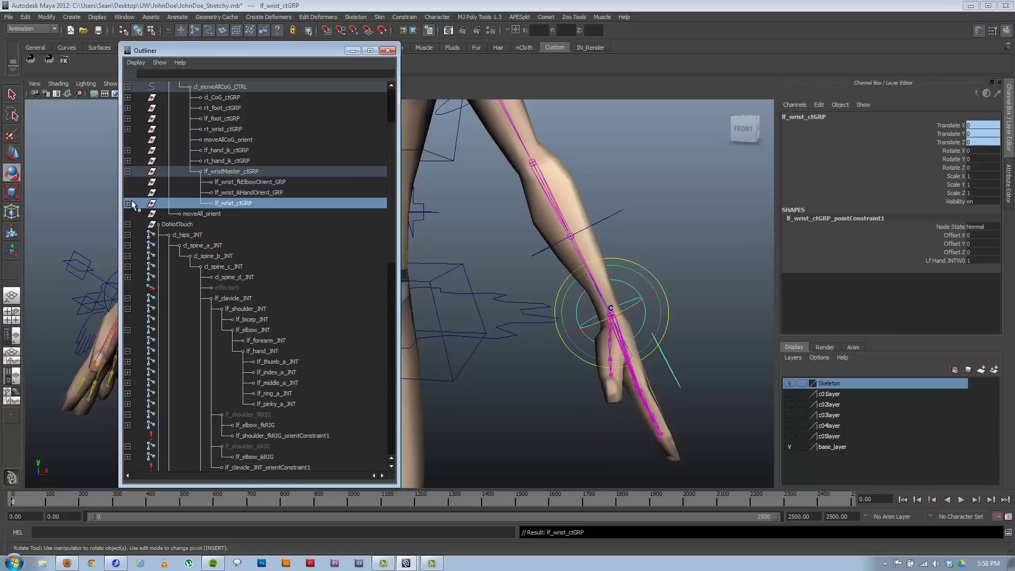
- Expand lf_wrist_ctGRP to view its contents, and inspect the left hand joint lf_hand_JNT
{"action": "left_click", "coordinate": [128, 203]}
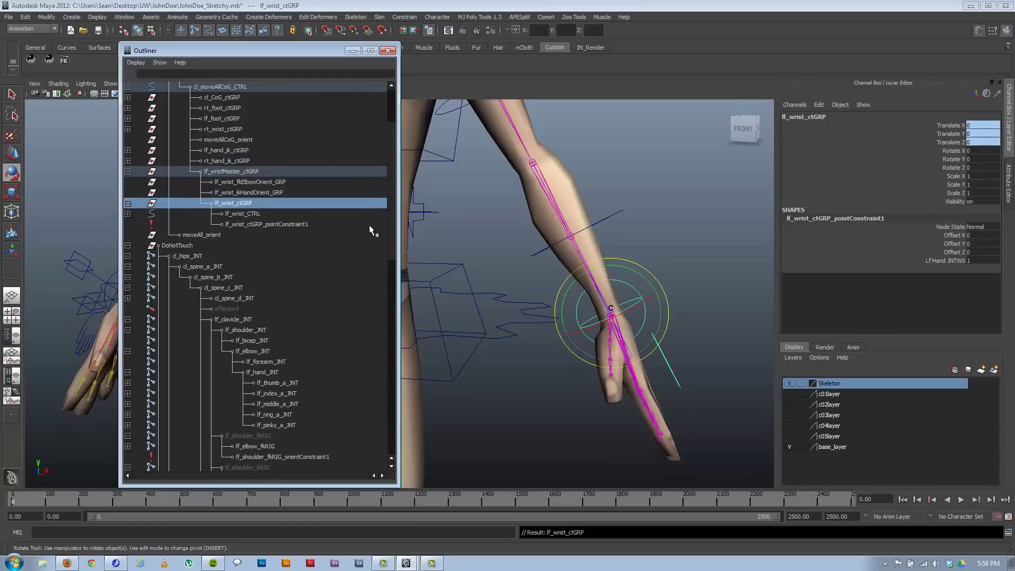
{"action": "left_click", "coordinate": [664, 318]}
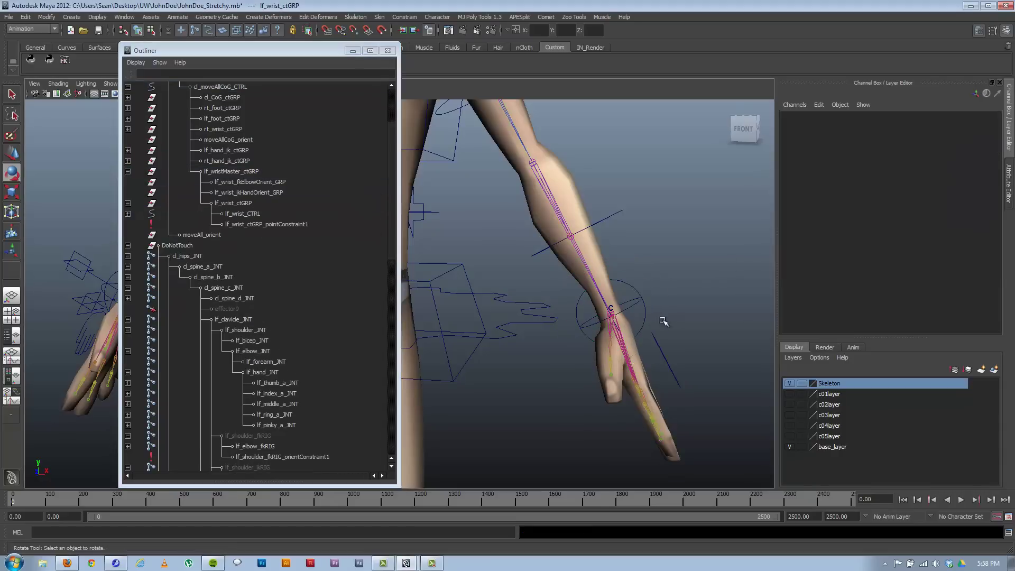
{"action": "left_click", "coordinate": [611, 337]}
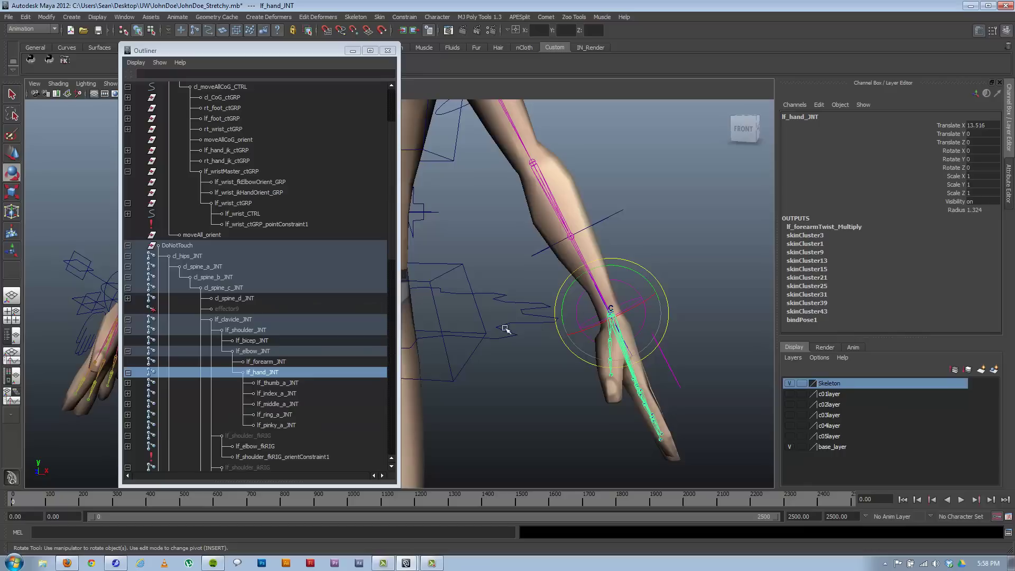
{"action": "left_click", "coordinate": [664, 234]}
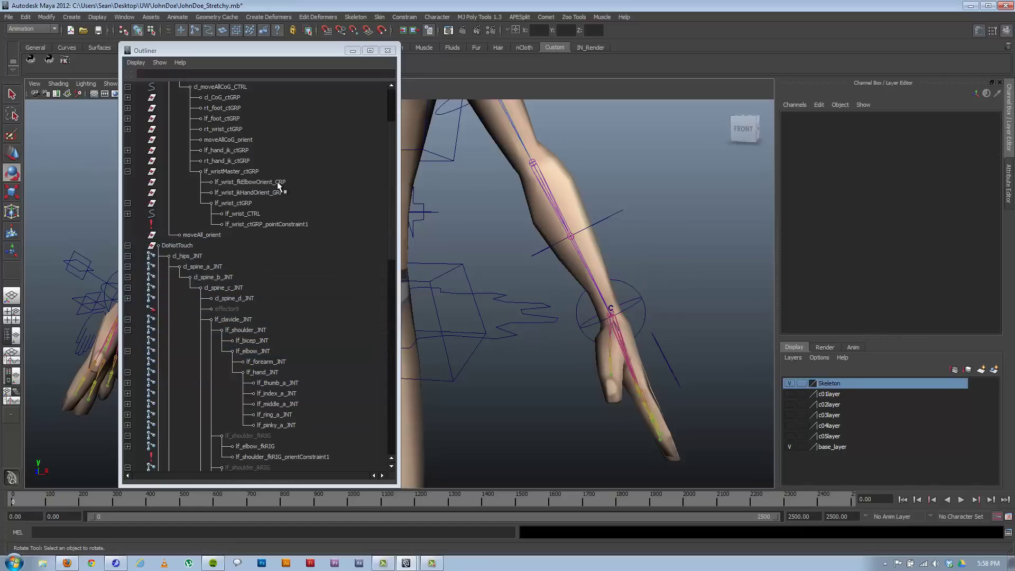
- Orient constrain lf_wrist_fkElbowOrient_GRP to lf_elbow_fkCTRL with maintain offset on, all axes and a weight of 1
{"action": "left_click", "coordinate": [277, 182]}
{"action": "left_click", "coordinate": [617, 216]}
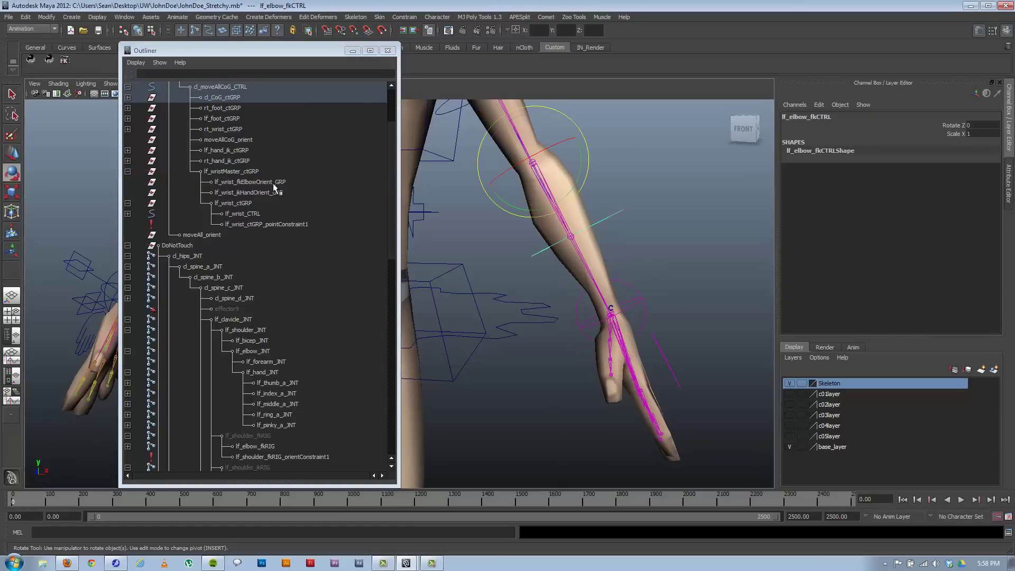
{"action": "left_click", "coordinate": [270, 182]}
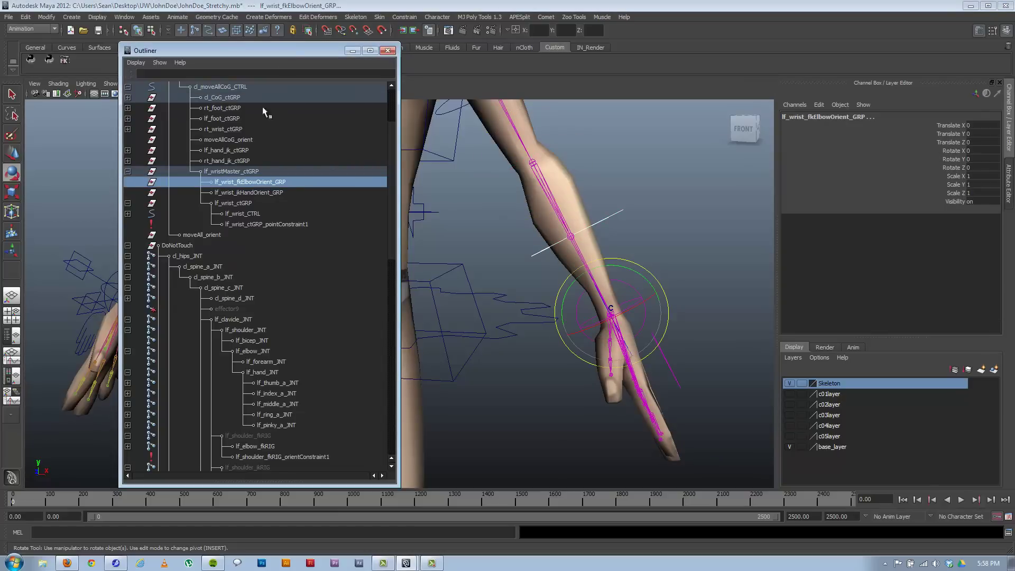
{"action": "left_click", "coordinate": [402, 17]}
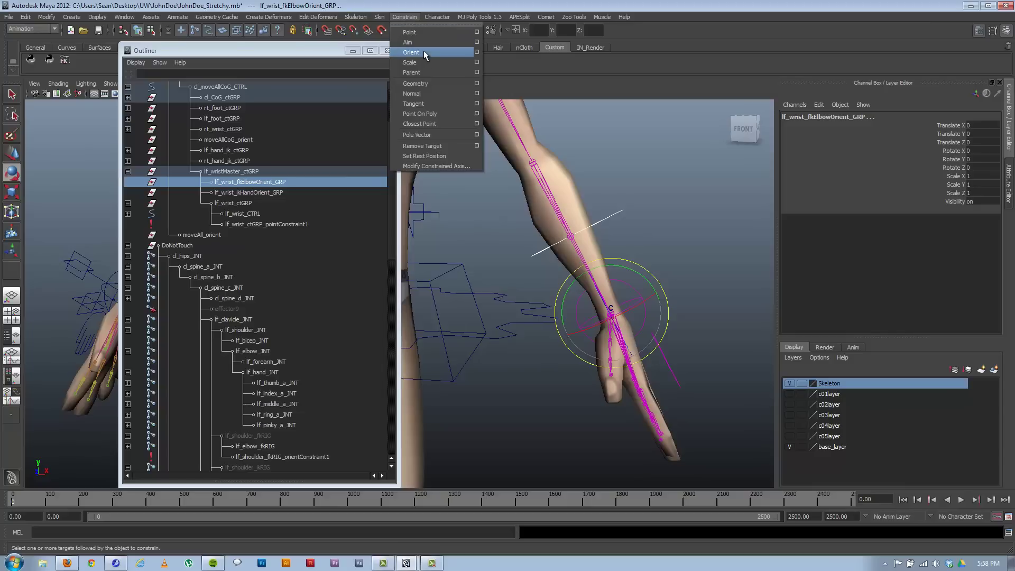
{"action": "left_click", "coordinate": [476, 52]}
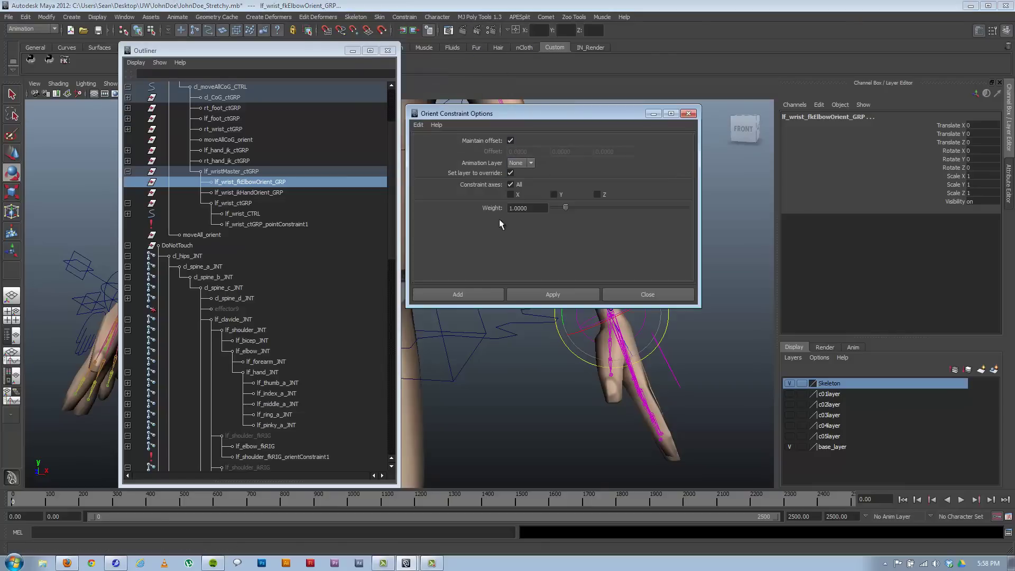
{"action": "left_click", "coordinate": [458, 294]}
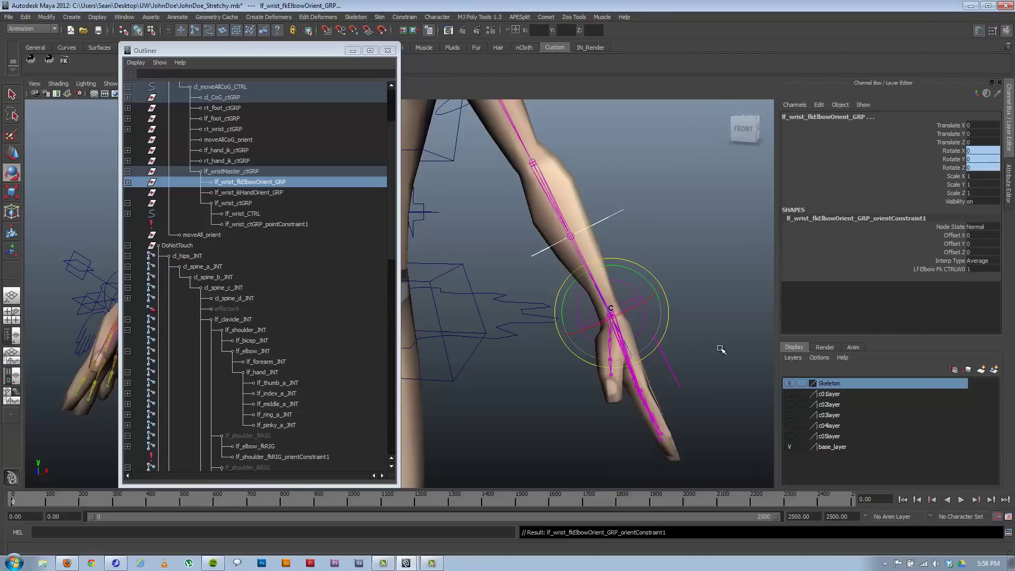
{"action": "left_click", "coordinate": [730, 292]}
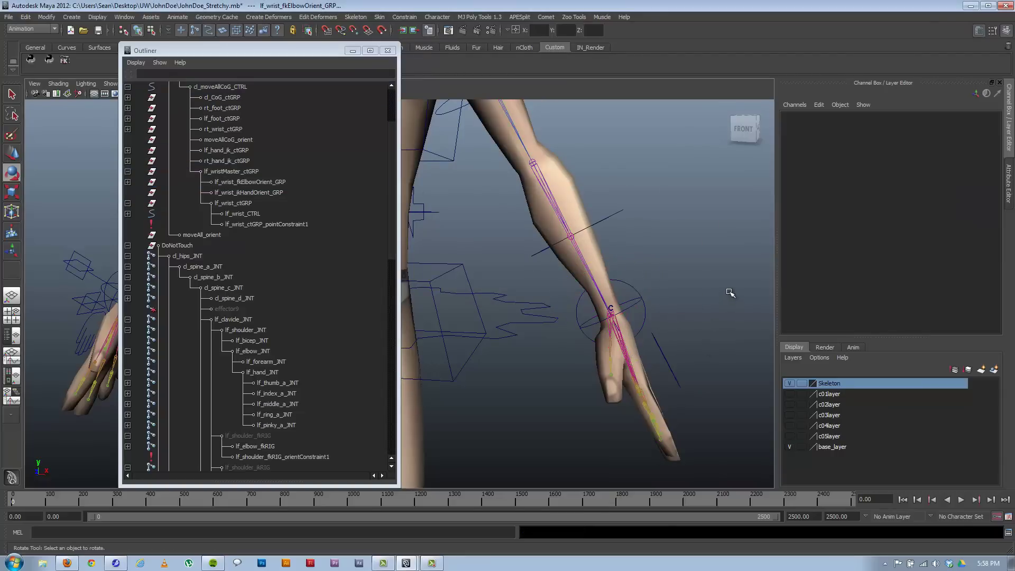
- Test-rotate lf_wrist_CTRL, undo the rotation, and set its FK IK Switch to 1
{"action": "left_click", "coordinate": [644, 300]}
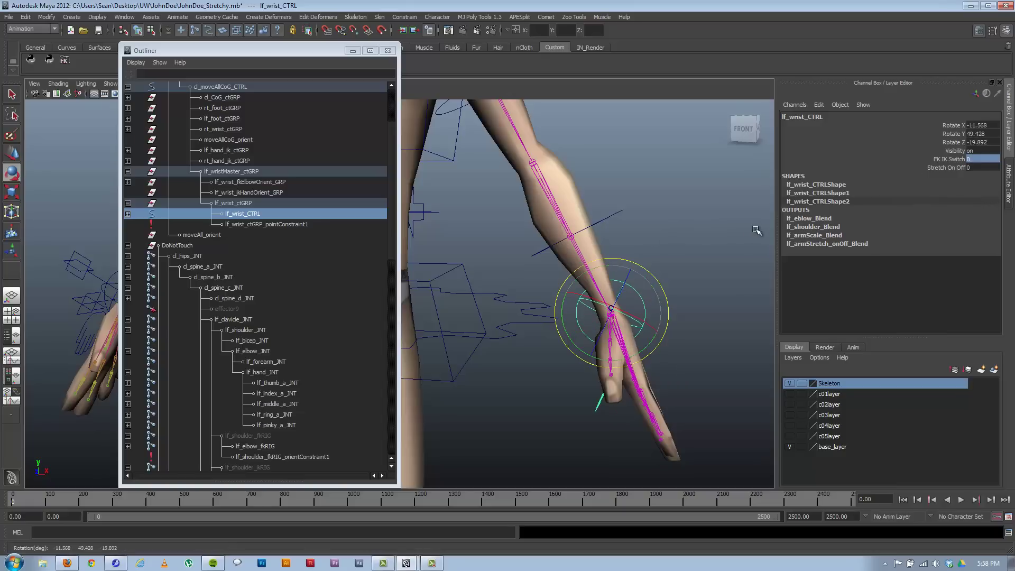
{"action": "key", "text": "ctrl+z"}
{"action": "left_click", "coordinate": [965, 159]}
{"action": "type", "text": "1"}
{"action": "key", "text": "Return"}
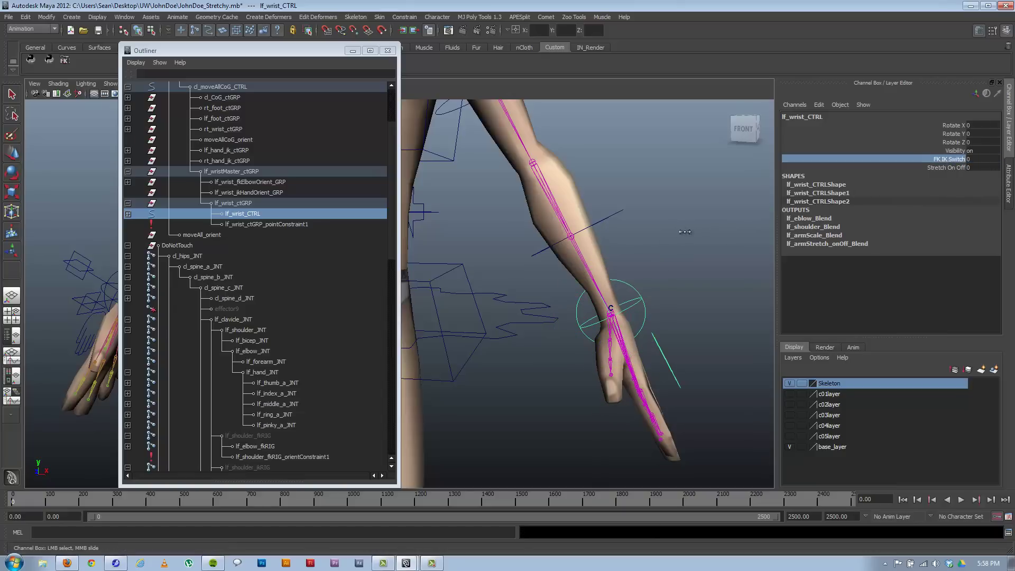
{"action": "left_click", "coordinate": [668, 225]}
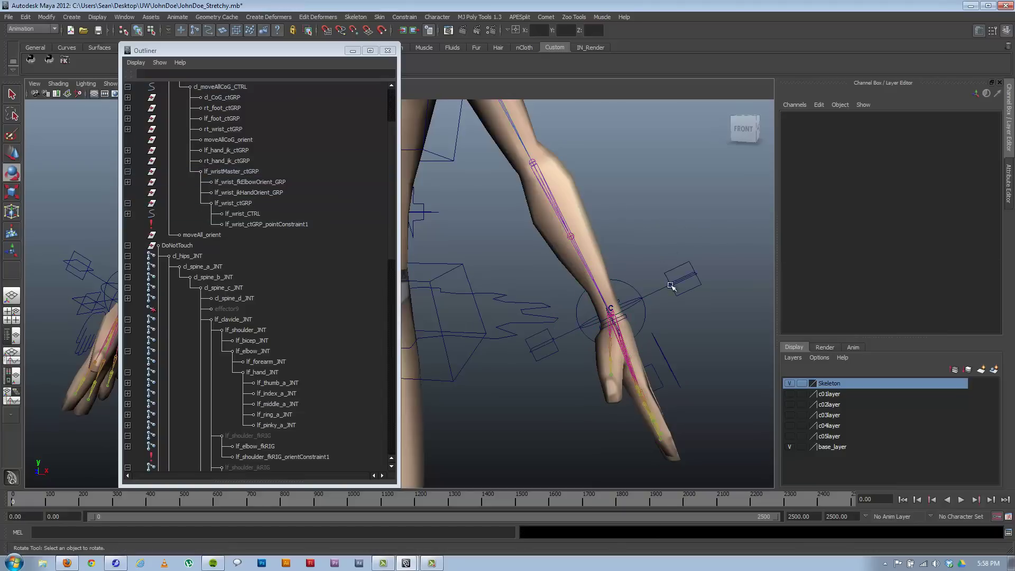
- Orient constrain lf_wrist_ikHandOrient_GRP to the left hand IK control lf_hand_ikCTRL
{"action": "left_click", "coordinate": [677, 292]}
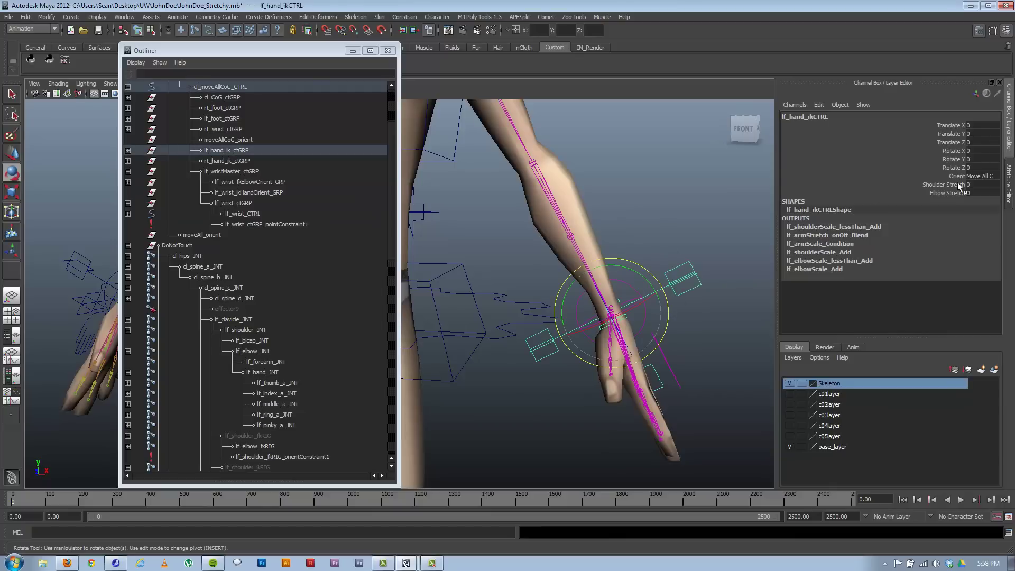
{"action": "left_click", "coordinate": [684, 211]}
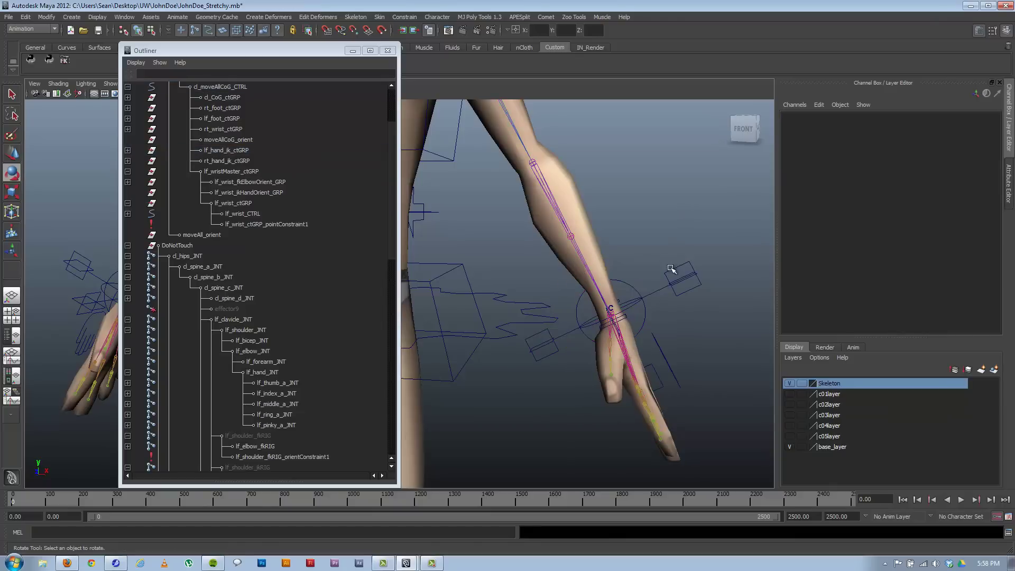
{"action": "left_click", "coordinate": [671, 270]}
{"action": "left_click", "coordinate": [627, 285]}
{"action": "left_click", "coordinate": [673, 275]}
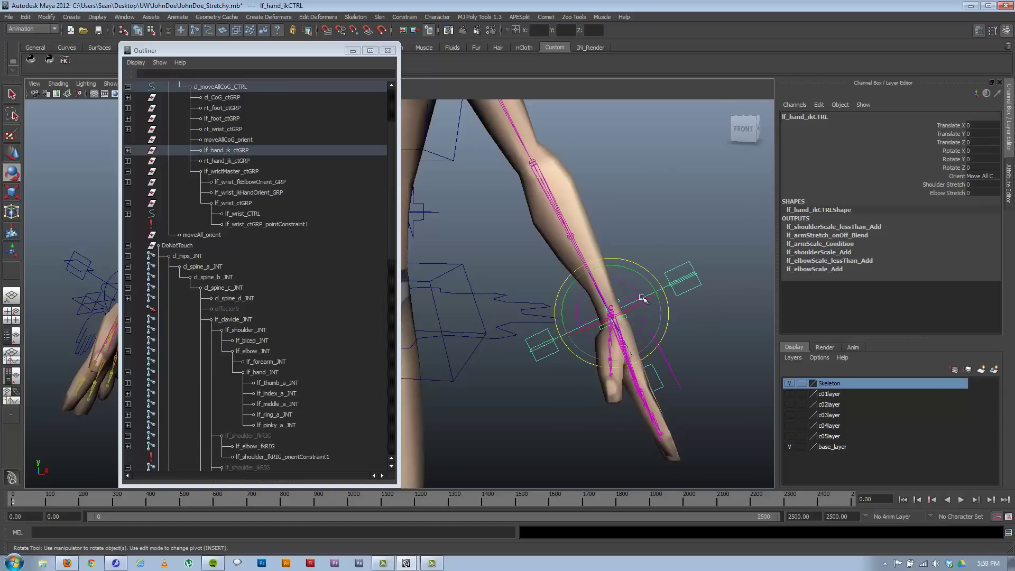
{"action": "left_click", "coordinate": [250, 193]}
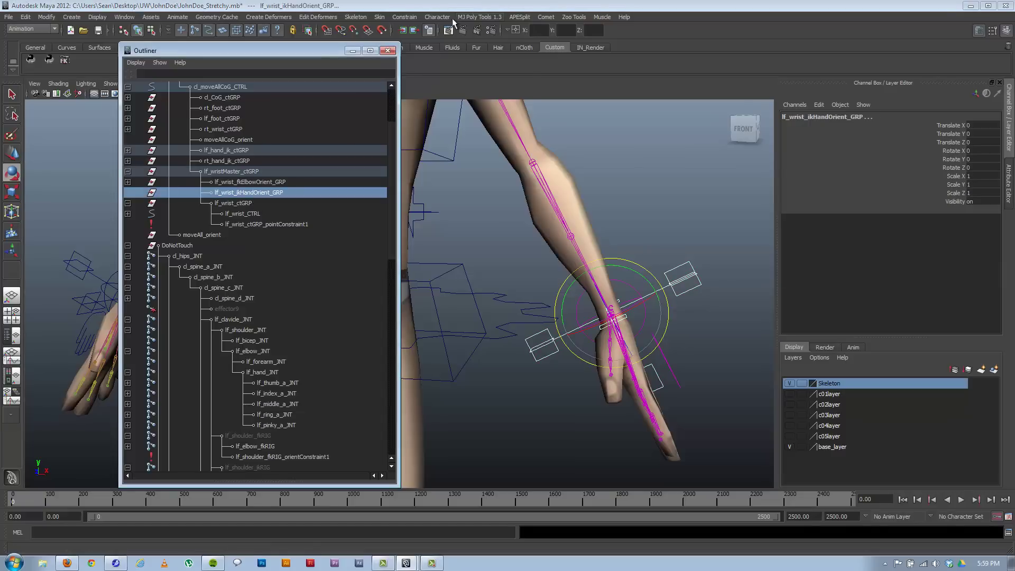
{"action": "left_click", "coordinate": [426, 18]}
{"action": "mouse_move", "coordinate": [404, 17]}
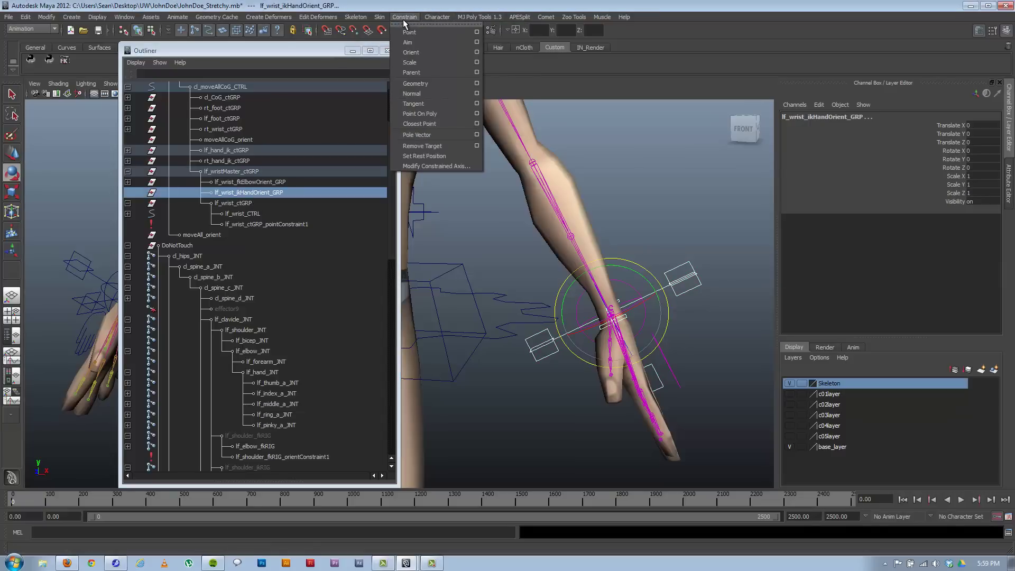
{"action": "left_click", "coordinate": [411, 53]}
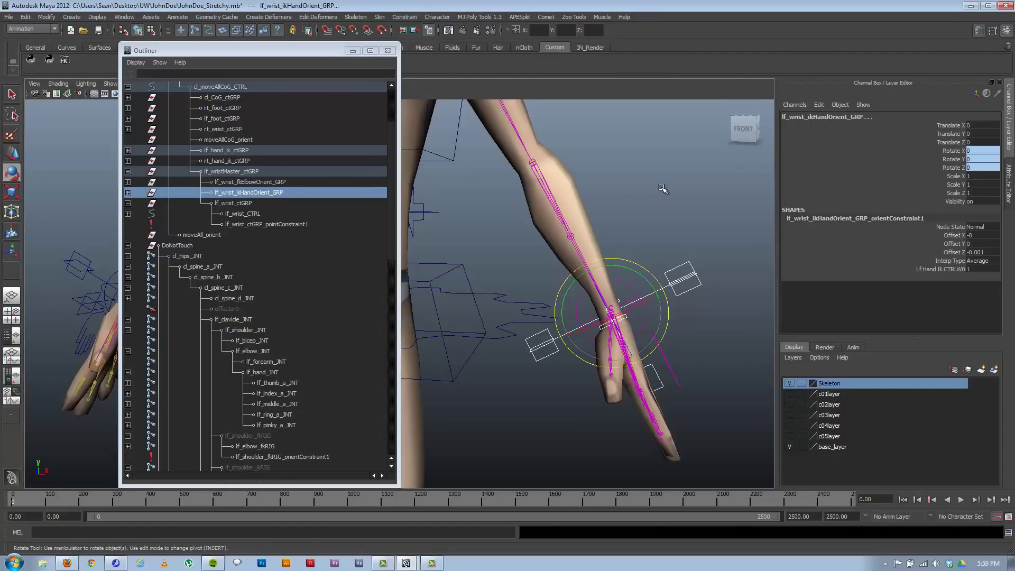
- Expand both wrist orient groups to check their orient constraints, and graph lf_wrist_ikHandOrient_GRP's connections in the Hypergraph
{"action": "left_click", "coordinate": [129, 192]}
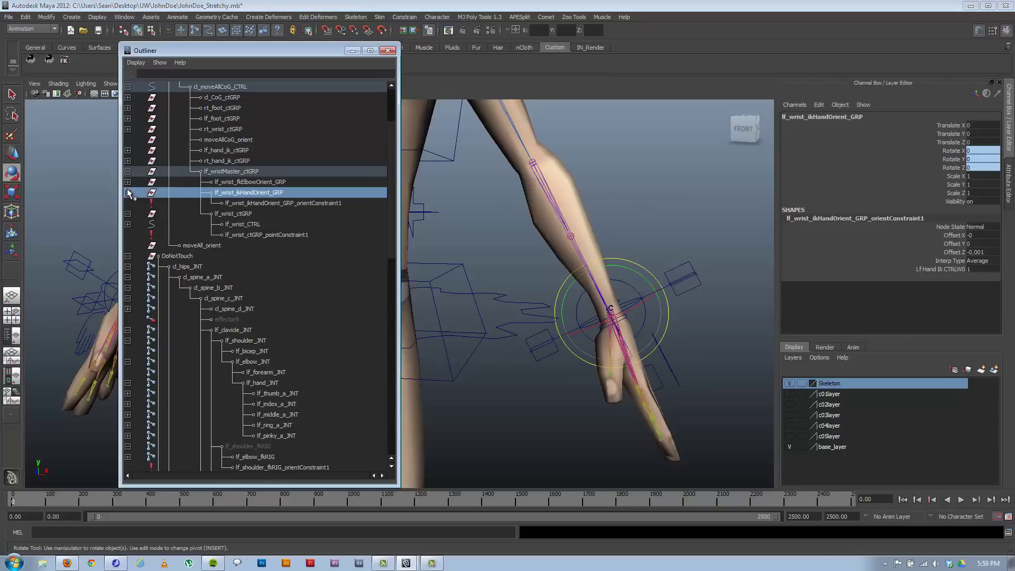
{"action": "left_click", "coordinate": [128, 183]}
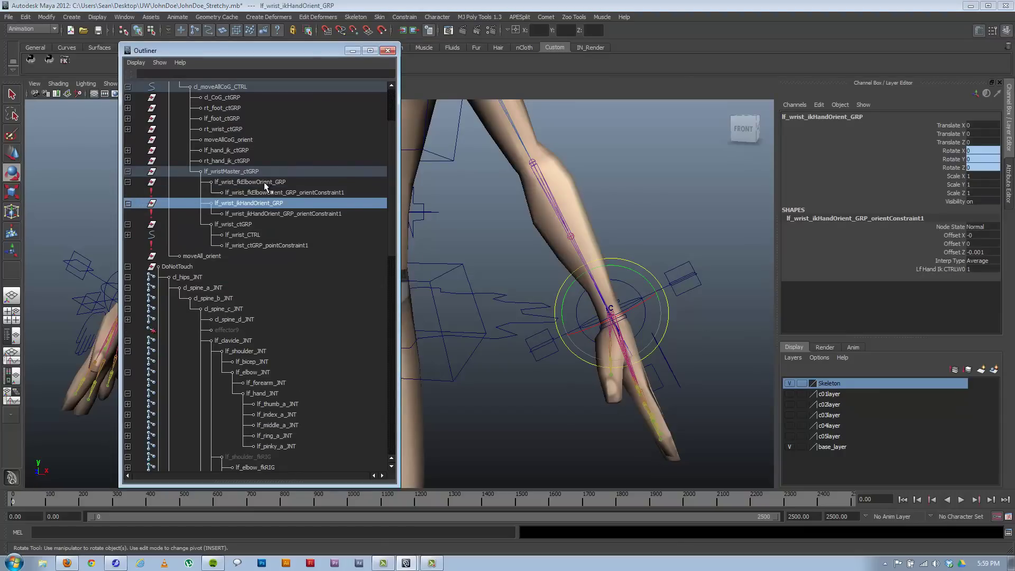
{"action": "left_click", "coordinate": [264, 182]}
{"action": "left_click", "coordinate": [312, 204]}
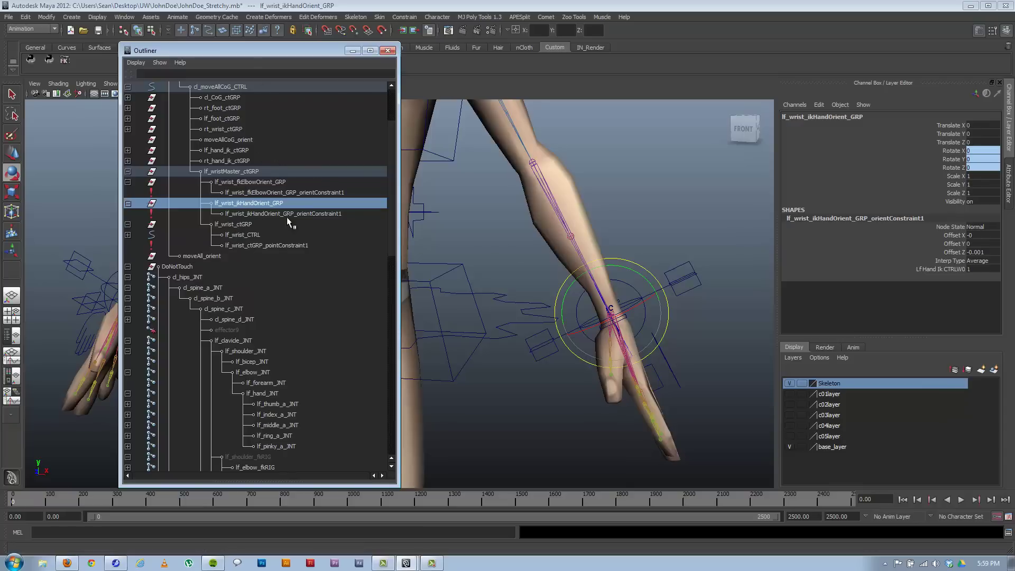
{"action": "left_click", "coordinate": [124, 17]}
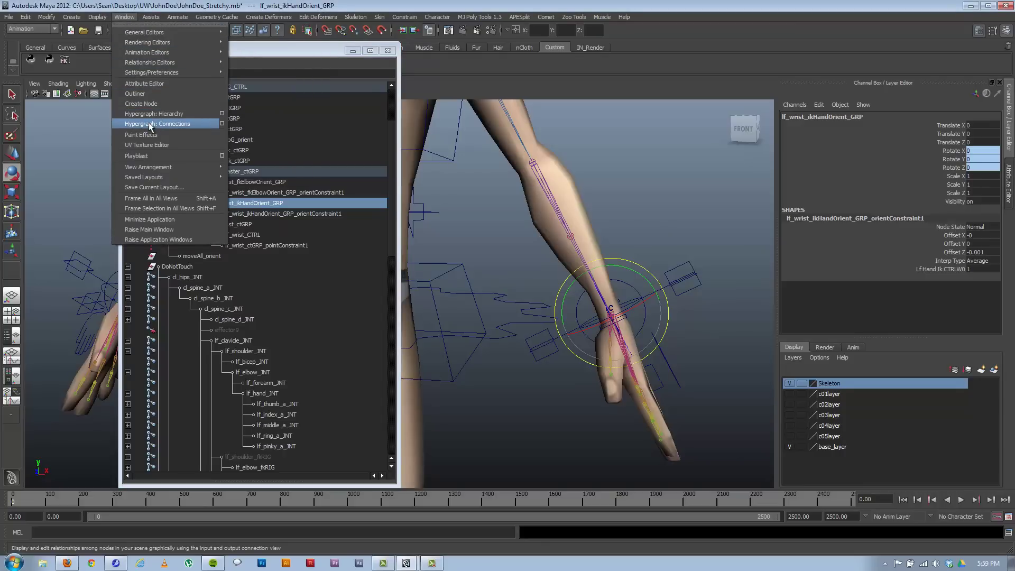
{"action": "left_click", "coordinate": [151, 124]}
- Create a Blend Colors utility node in the Hypergraph and close the render node creation window
{"action": "left_click", "coordinate": [281, 199]}
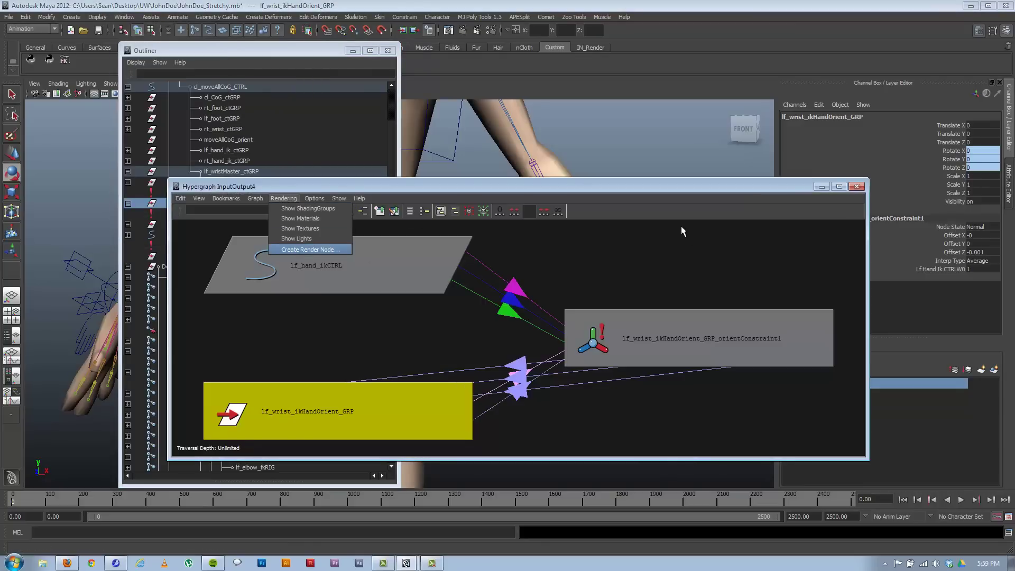
{"action": "key", "text": "Return"}
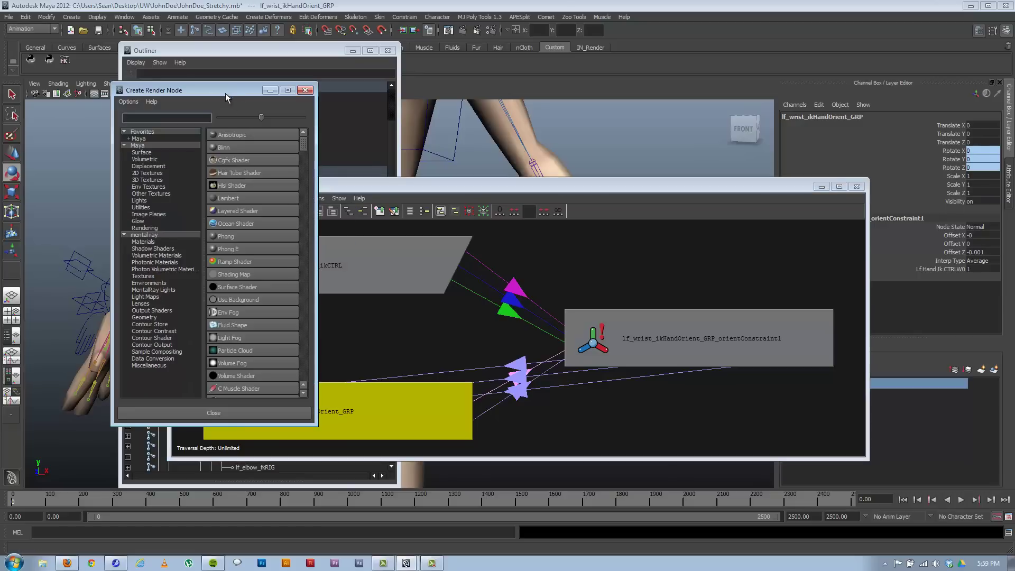
{"action": "left_click_drag", "start_coordinate": [225, 93], "coordinate": [702, 7]}
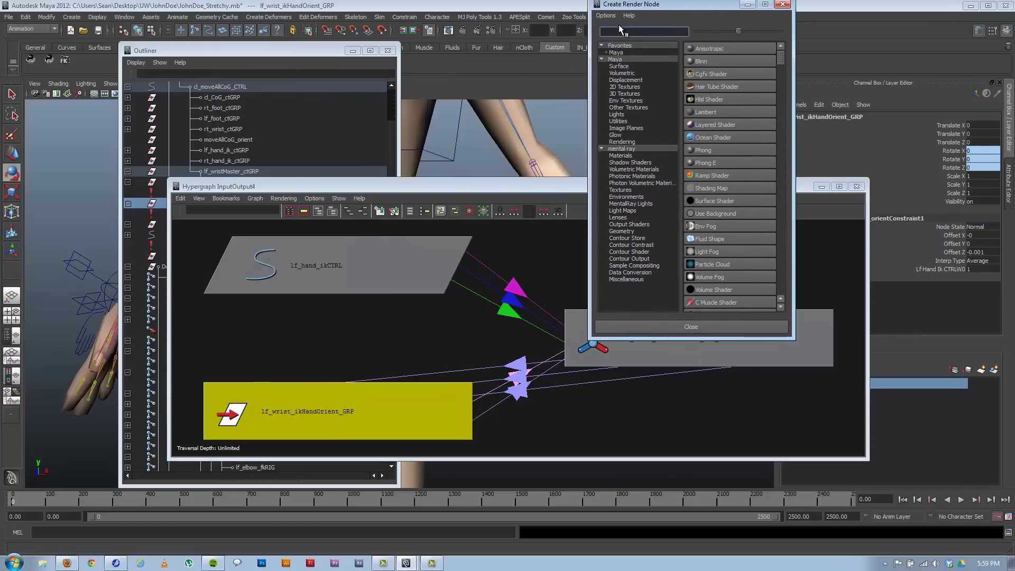
{"action": "left_click", "coordinate": [281, 197]}
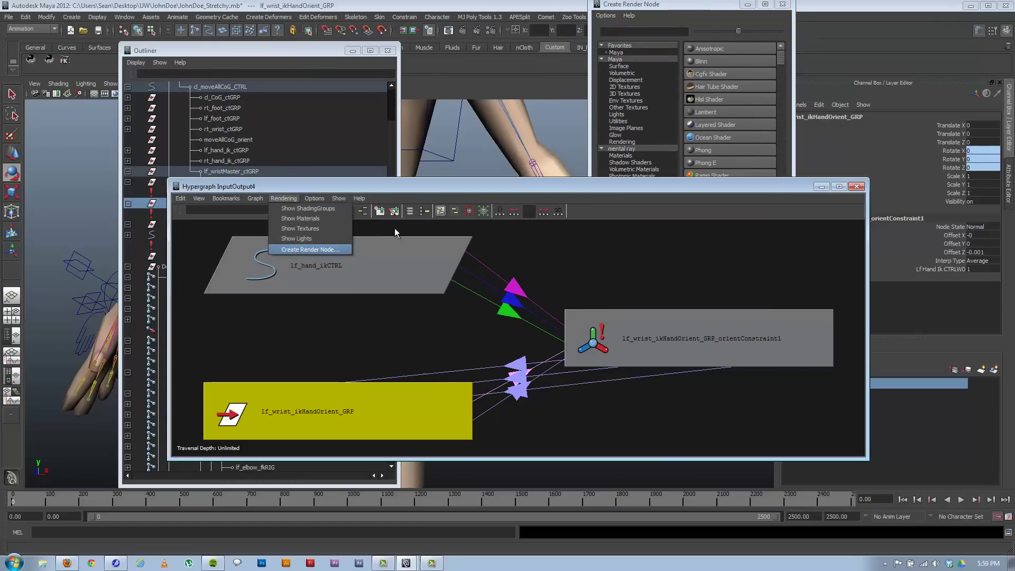
{"action": "left_click", "coordinate": [650, 12]}
{"action": "left_click", "coordinate": [650, 11]}
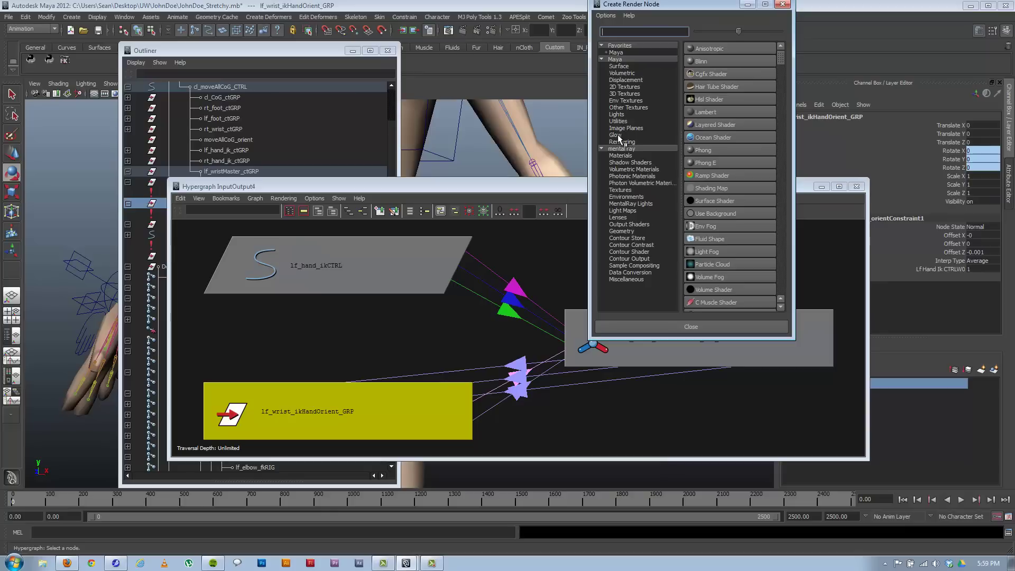
{"action": "left_click", "coordinate": [618, 122]}
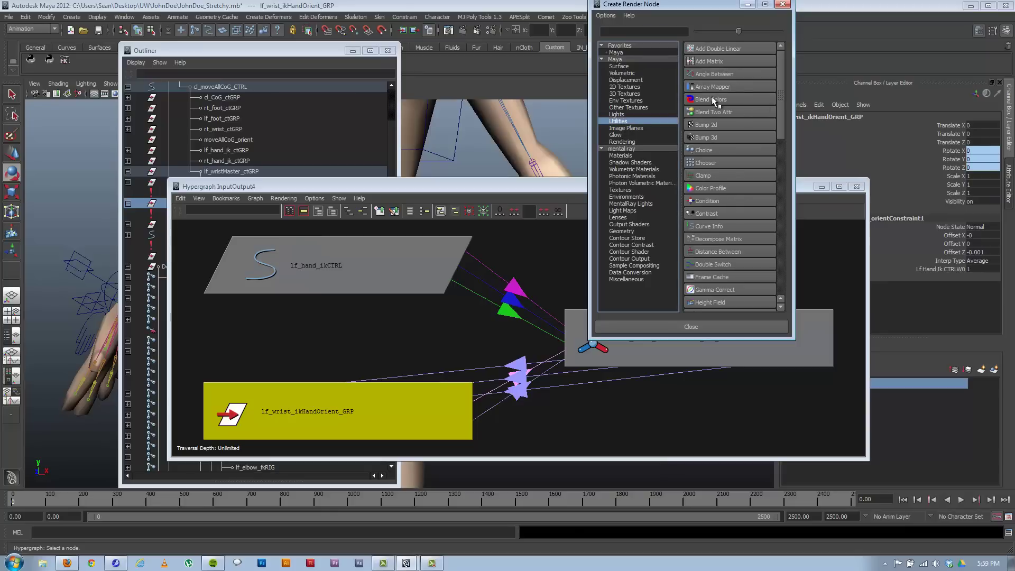
{"action": "left_click", "coordinate": [711, 99]}
{"action": "left_click", "coordinate": [783, 4]}
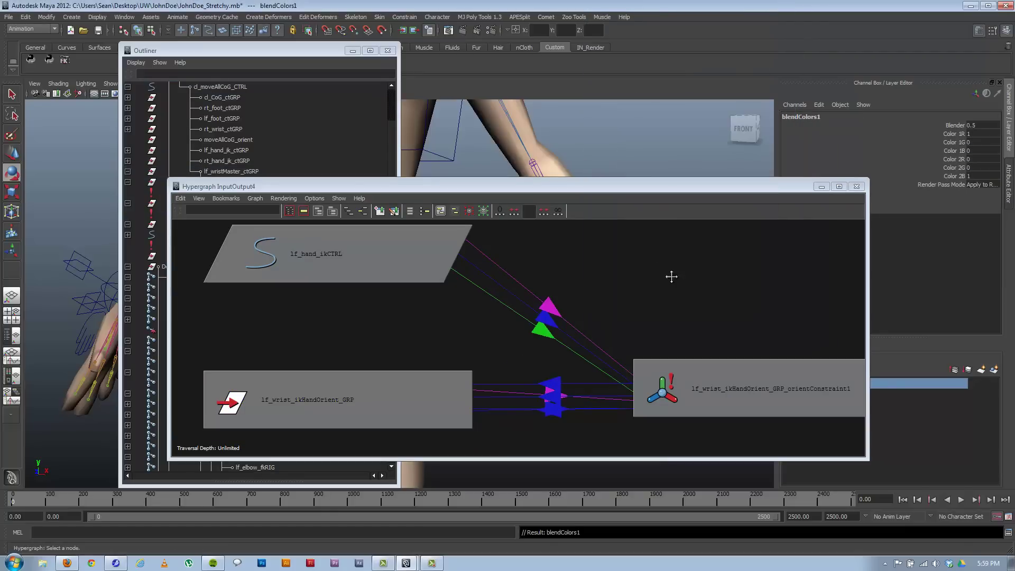
- Open the Connection Editor with lf_hand_ikCTRL as the source and blendColors1 as the destination, and minimize the Hypergraph
{"action": "key", "text": "a"}
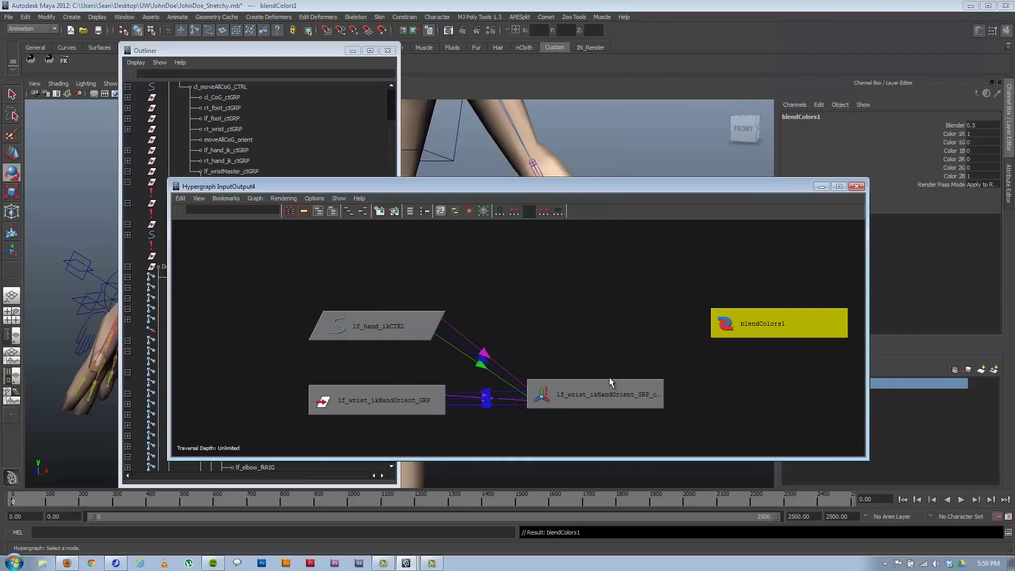
{"action": "middle_click_drag", "start_coordinate": [394, 334], "coordinate": [776, 308]}
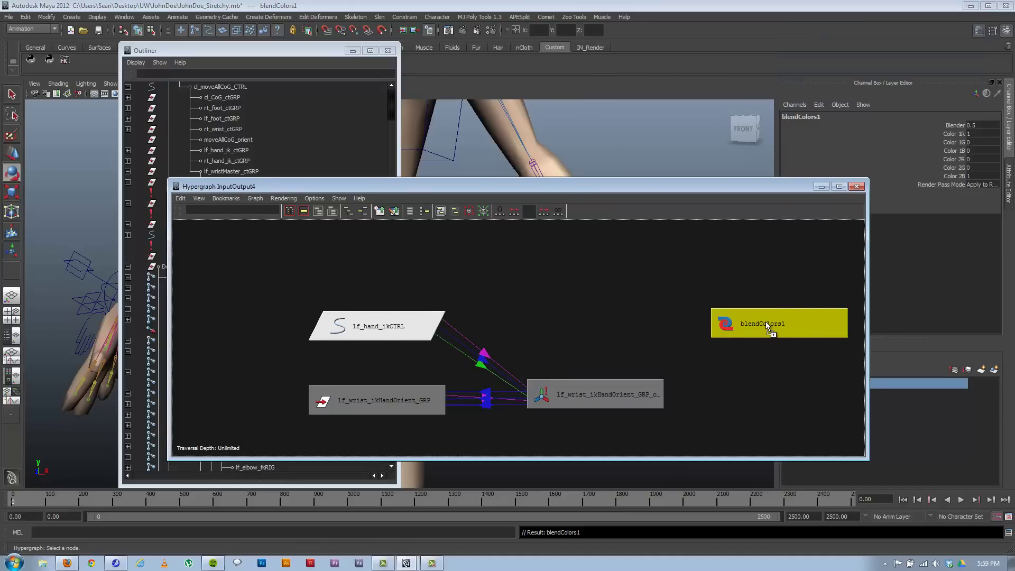
{"action": "middle_click_drag", "start_coordinate": [400, 338], "coordinate": [769, 322]}
{"action": "middle_click_drag", "start_coordinate": [760, 325], "coordinate": [759, 326]}
{"action": "right_click", "coordinate": [759, 327]}
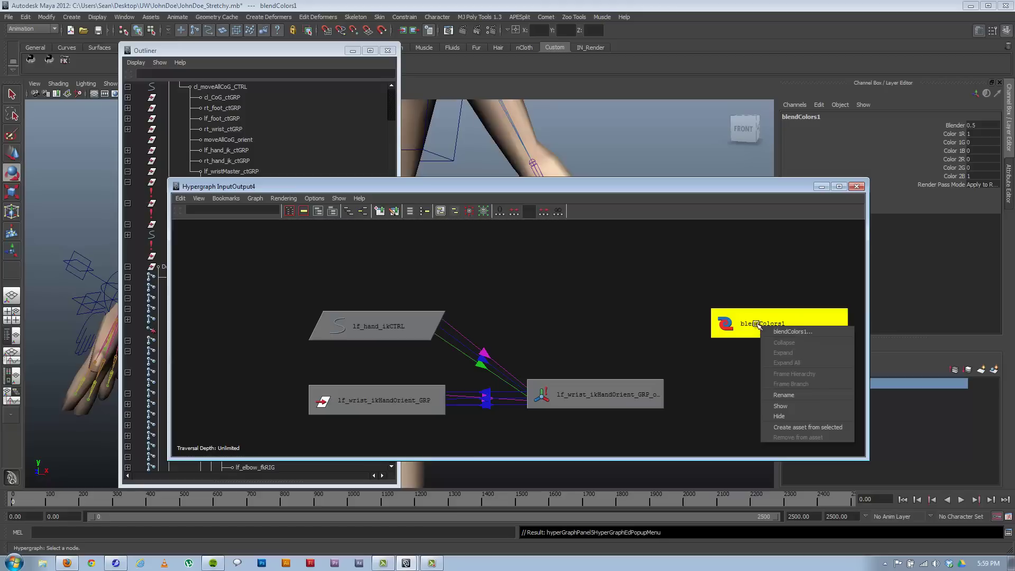
{"action": "key", "text": "Escape"}
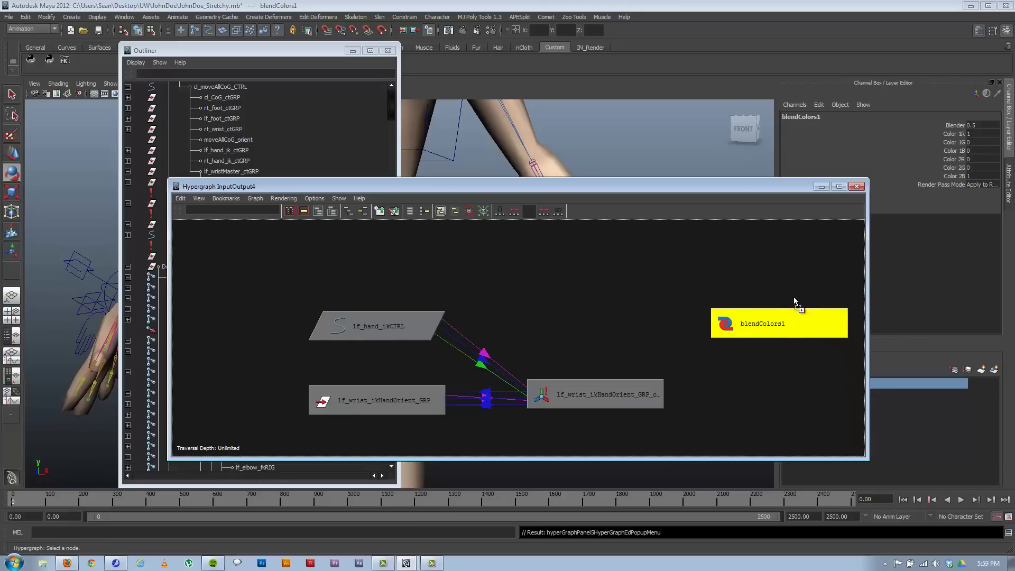
{"action": "middle_click_drag", "start_coordinate": [794, 298], "coordinate": [775, 327]}
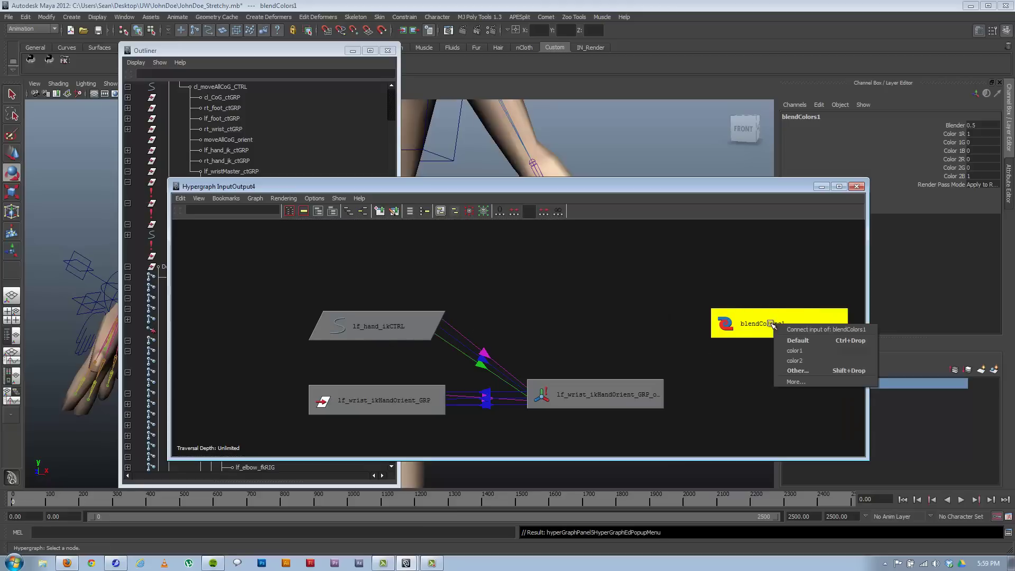
{"action": "left_click", "coordinate": [795, 371]}
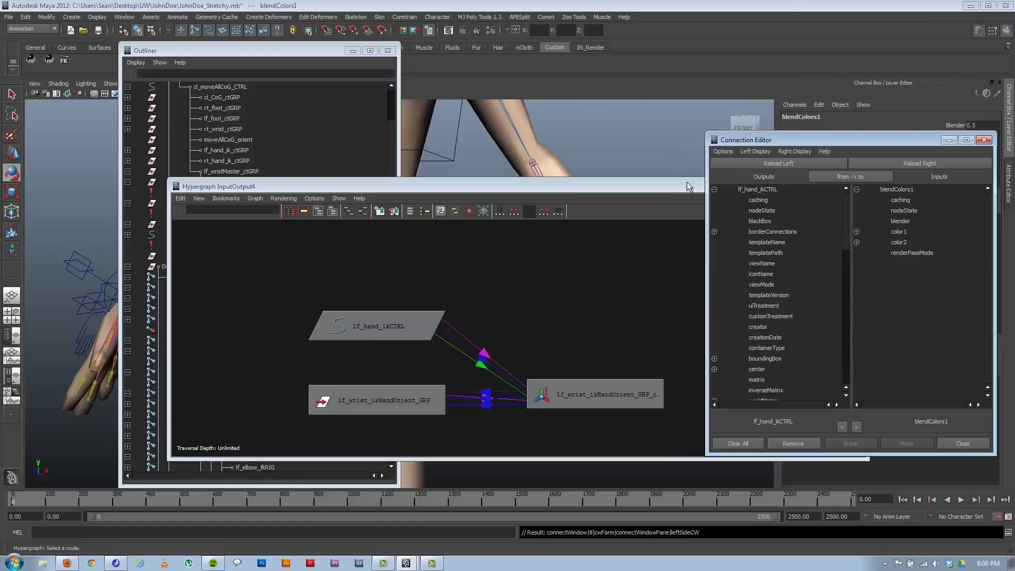
{"action": "left_click", "coordinate": [660, 194]}
{"action": "left_click", "coordinate": [819, 187]}
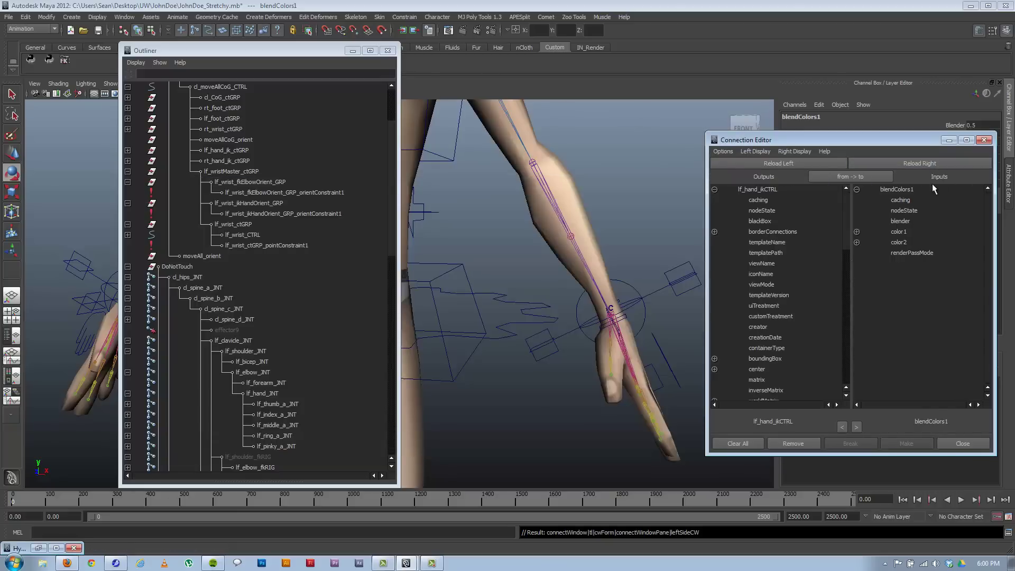
- Connect the rotate output of lf_wrist_fkElbowOrient_GRP_orientConstraint1 to color1 of blendColors1
{"action": "left_click", "coordinate": [296, 192]}
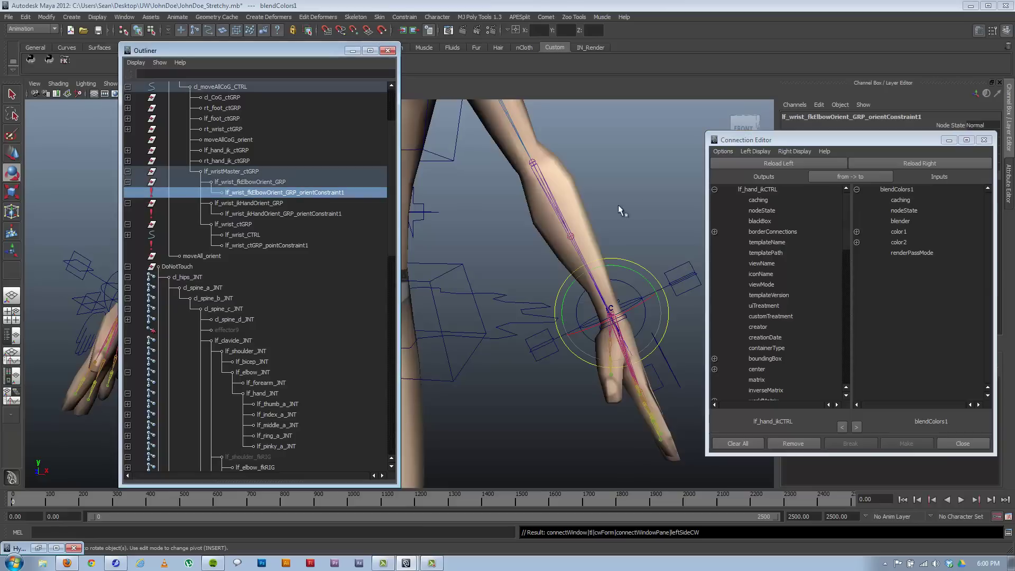
{"action": "left_click", "coordinate": [773, 164]}
{"action": "scroll", "coordinate": [772, 277], "scroll_direction": "down", "scroll_amount": 8}
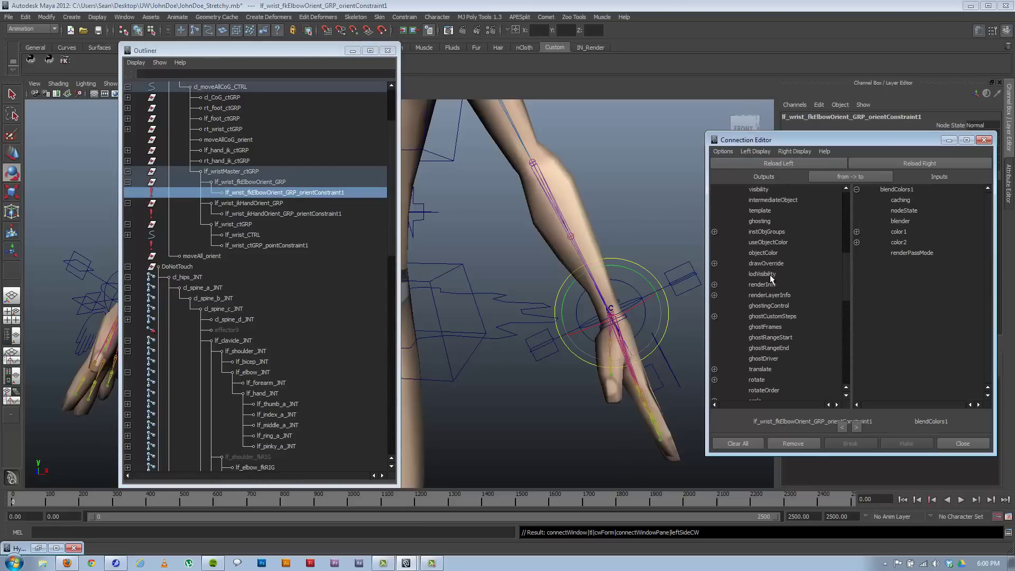
{"action": "left_click", "coordinate": [757, 379]}
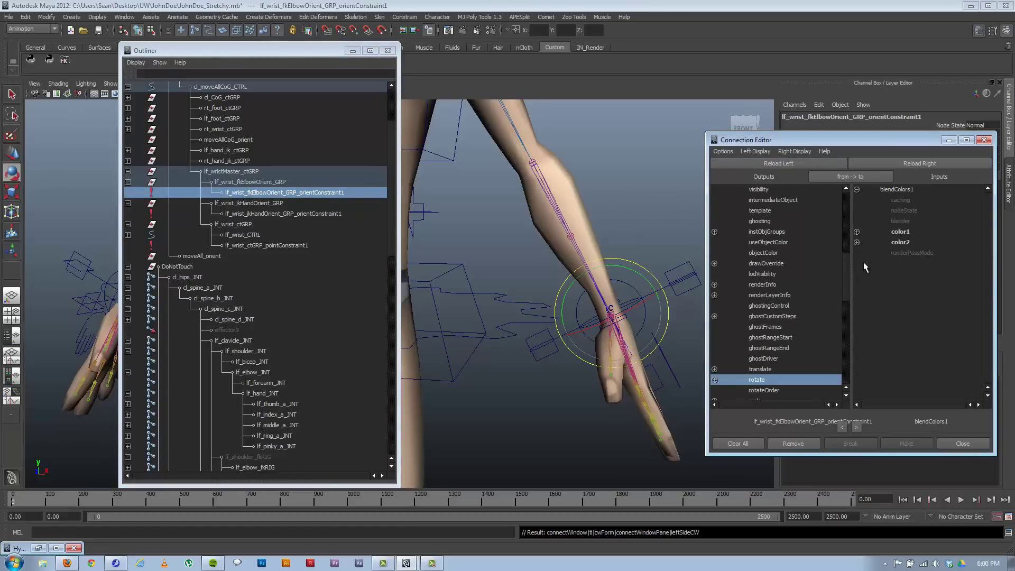
{"action": "left_click", "coordinate": [899, 232]}
- Connect the rotate output of lf_wrist_ikHandOrient_GRP to color2 of blendColors1
{"action": "left_click", "coordinate": [255, 202]}
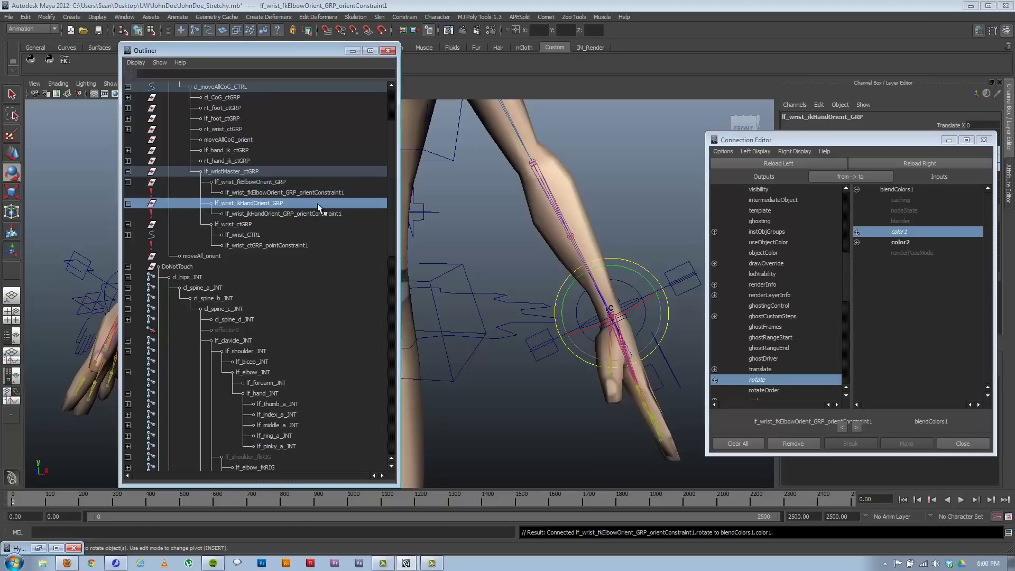
{"action": "left_click", "coordinate": [786, 165]}
{"action": "left_click", "coordinate": [757, 379]}
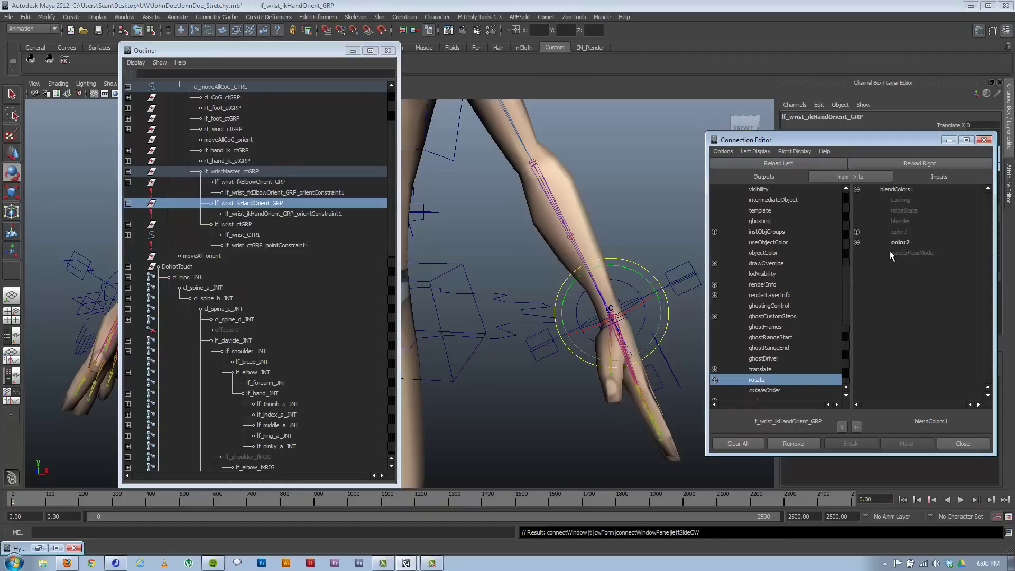
{"action": "left_click", "coordinate": [901, 243]}
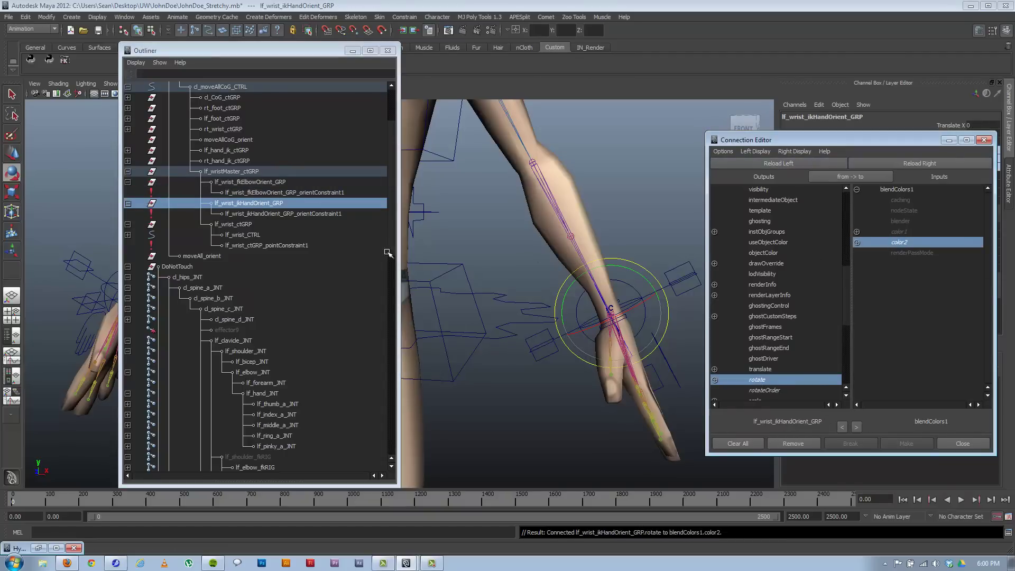
- Review the FK elbow and IK hand orient groups, lf_wrist_ctGRP and its point constraint around the left wrist
{"action": "left_click", "coordinate": [248, 183]}
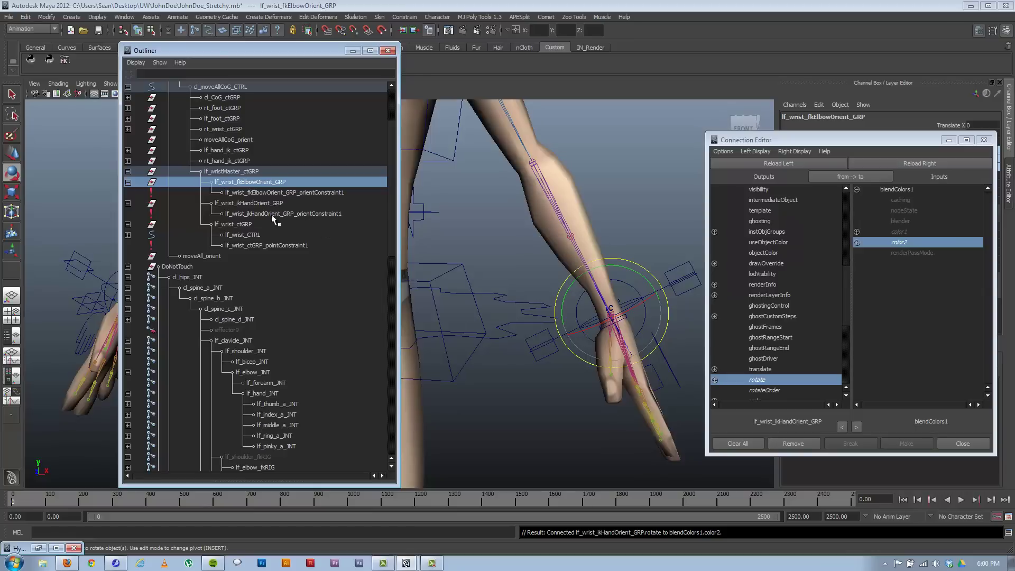
{"action": "left_click", "coordinate": [239, 207]}
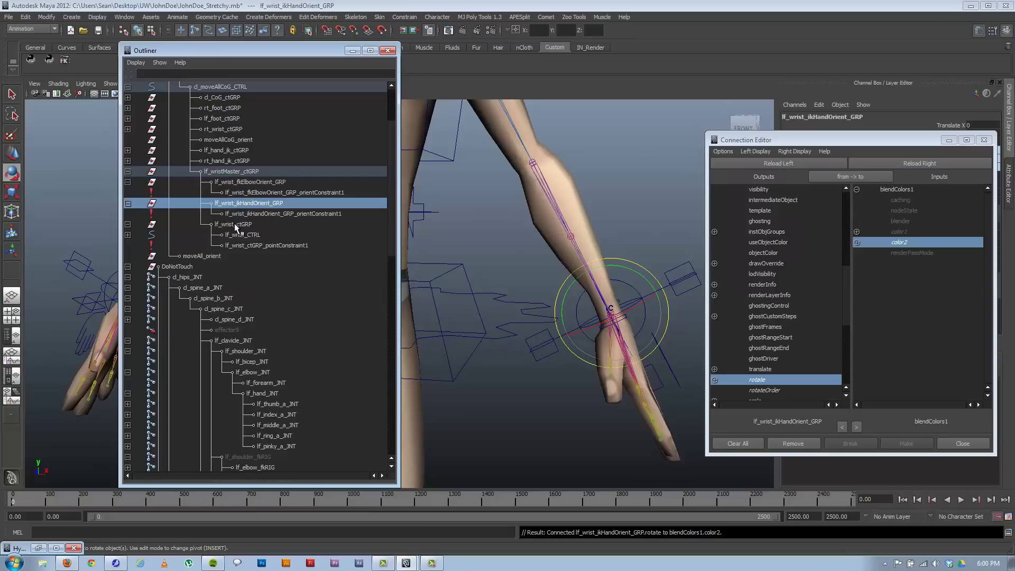
{"action": "left_click", "coordinate": [234, 224]}
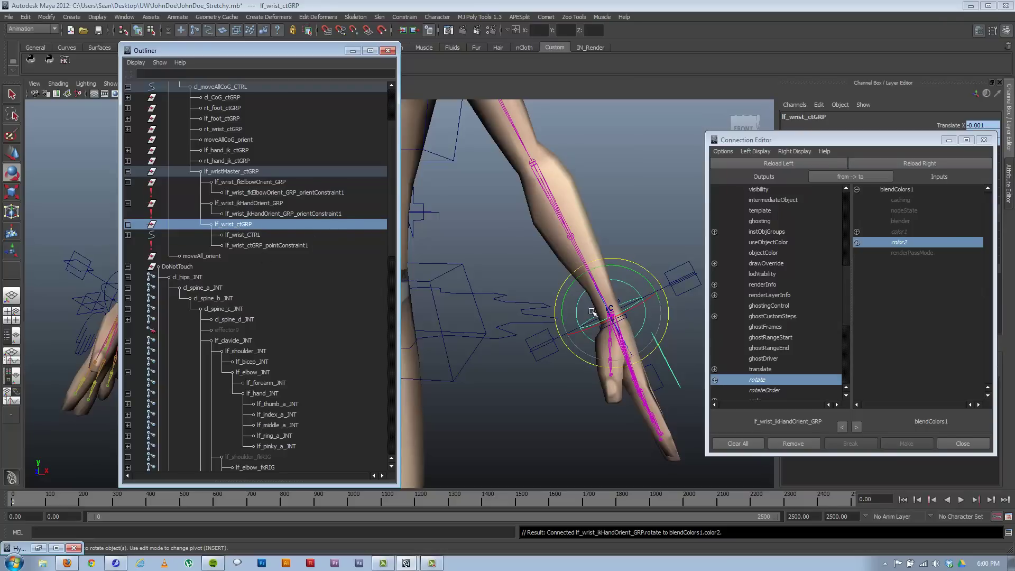
{"action": "left_click", "coordinate": [246, 245]}
{"action": "left_click_drag", "start_coordinate": [889, 147], "coordinate": [841, 127]}
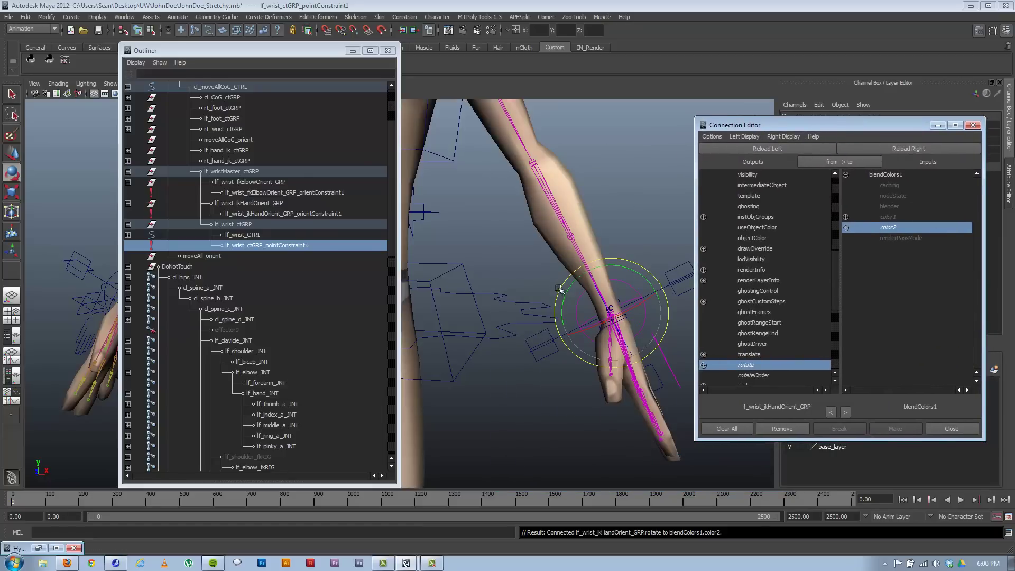
{"action": "key", "text": "e"}
{"action": "left_click_drag", "start_coordinate": [558, 289], "coordinate": [534, 285], "text": "alt"}
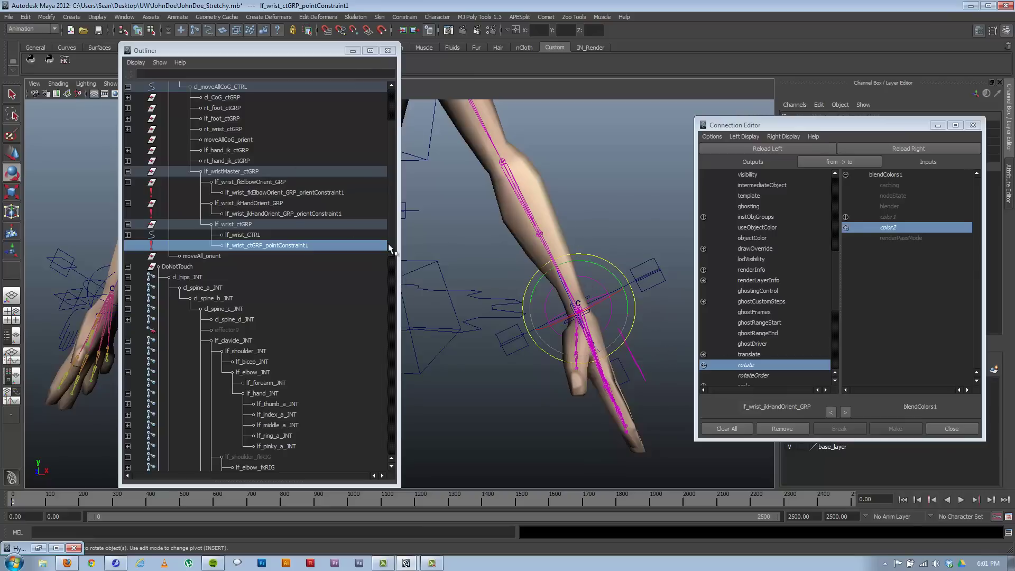
{"action": "left_click_drag", "start_coordinate": [630, 301], "coordinate": [606, 299], "text": "alt"}
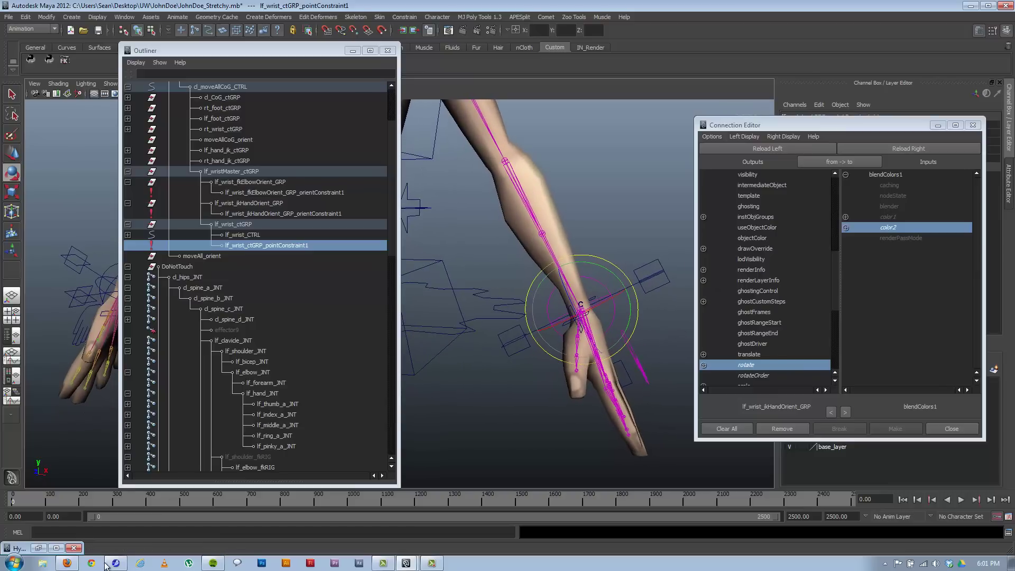
- Rename the blendColors1 node to lf_wristOrient_Blend
{"action": "left_click", "coordinate": [56, 548]}
{"action": "left_click", "coordinate": [759, 326]}
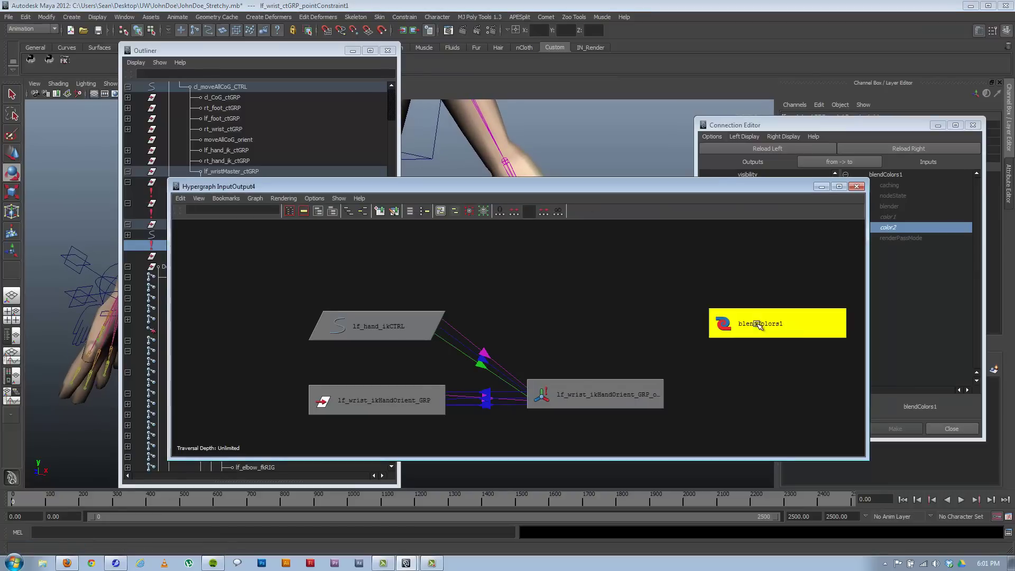
{"action": "left_click", "coordinate": [939, 126]}
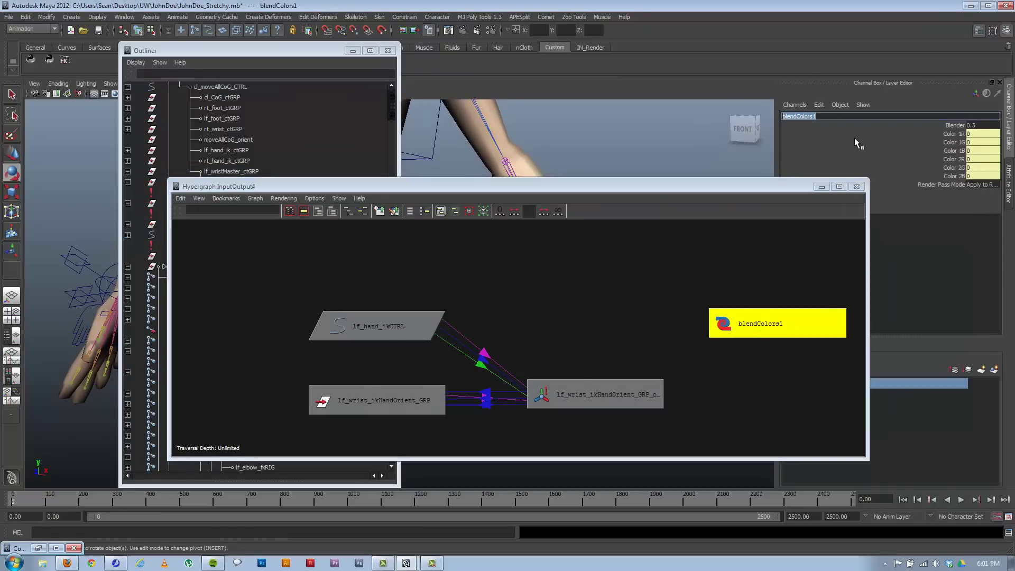
{"action": "type", "text": "lf_wrist_"}
{"action": "key", "text": "BackSpace"}
{"action": "type", "text": "Orient_Blend"}
{"action": "key", "text": "Return"}
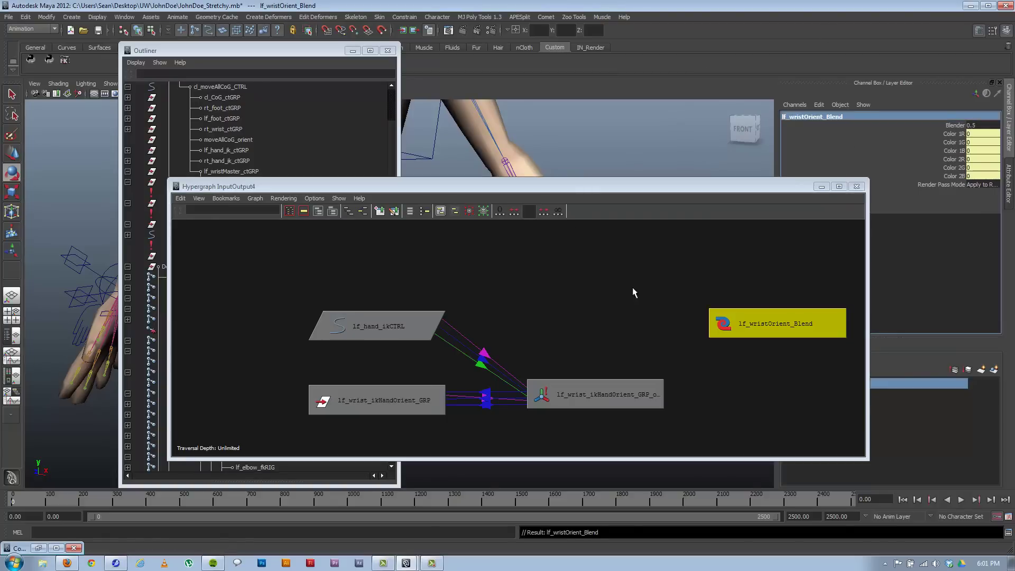
- Connect the output of lf_wristOrient_Blend to the rotate of lf_wrist_ctGRP and minimize the Connection Editor
{"action": "left_click", "coordinate": [38, 548]}
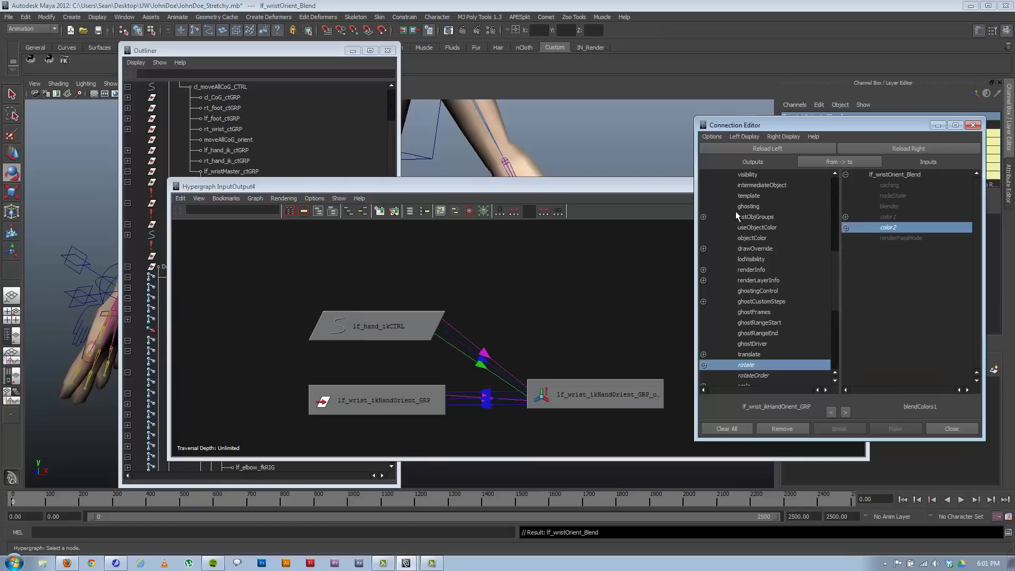
{"action": "left_click", "coordinate": [757, 148]}
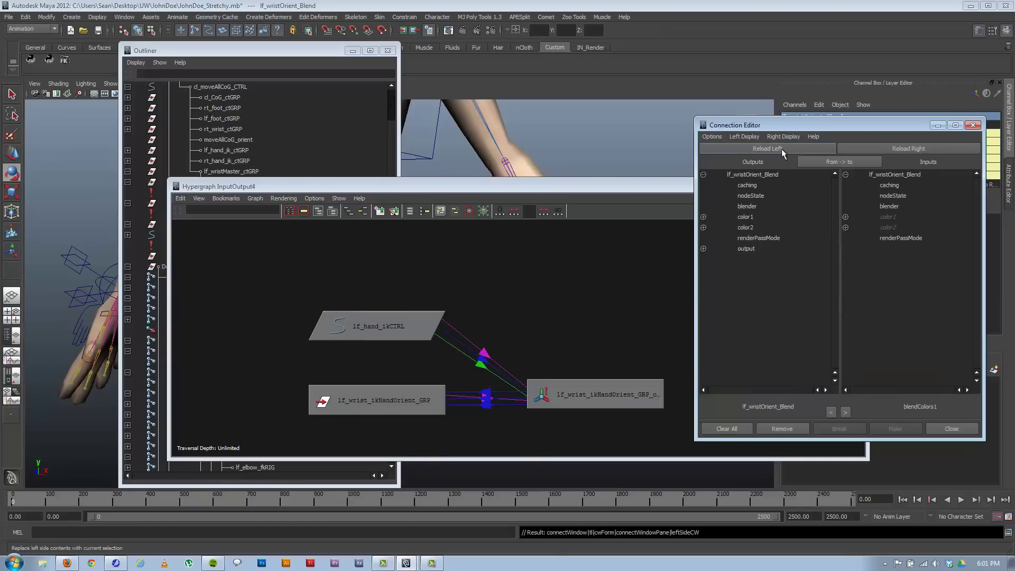
{"action": "left_click", "coordinate": [638, 196]}
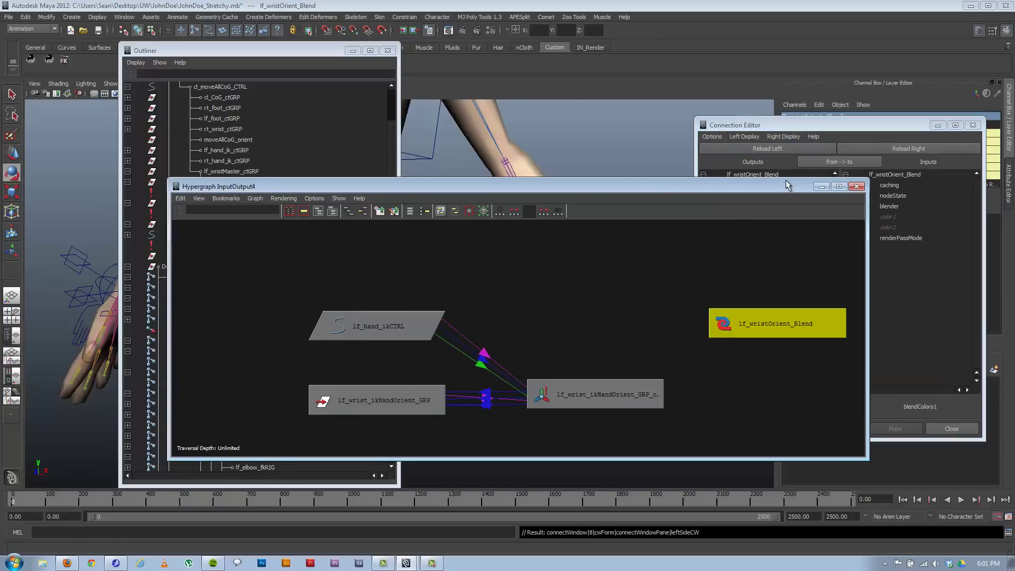
{"action": "left_click", "coordinate": [830, 186]}
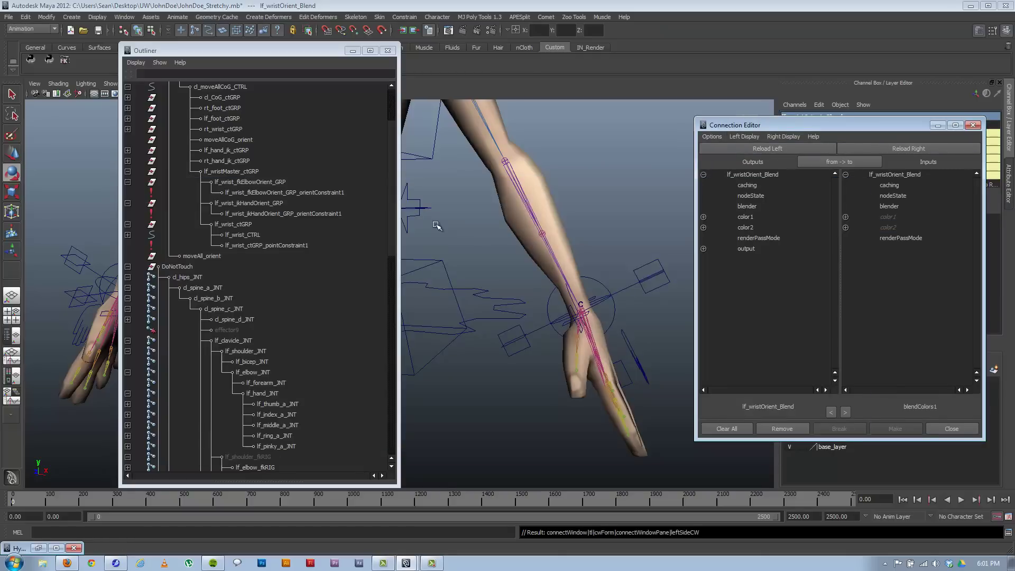
{"action": "left_click", "coordinate": [236, 225]}
{"action": "left_click", "coordinate": [912, 150]}
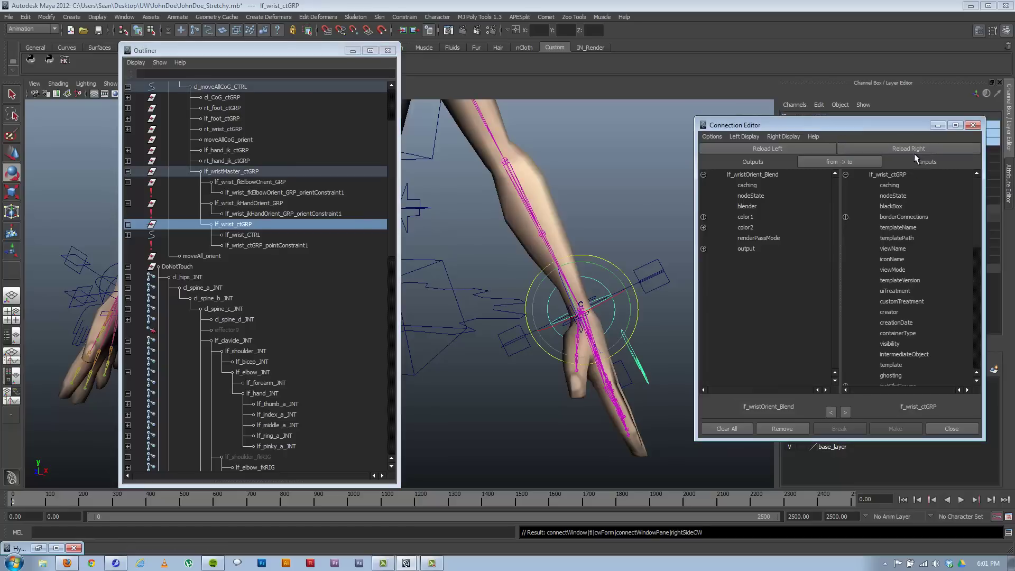
{"action": "left_click", "coordinate": [740, 249]}
{"action": "scroll", "coordinate": [913, 298], "scroll_direction": "down", "scroll_amount": 8}
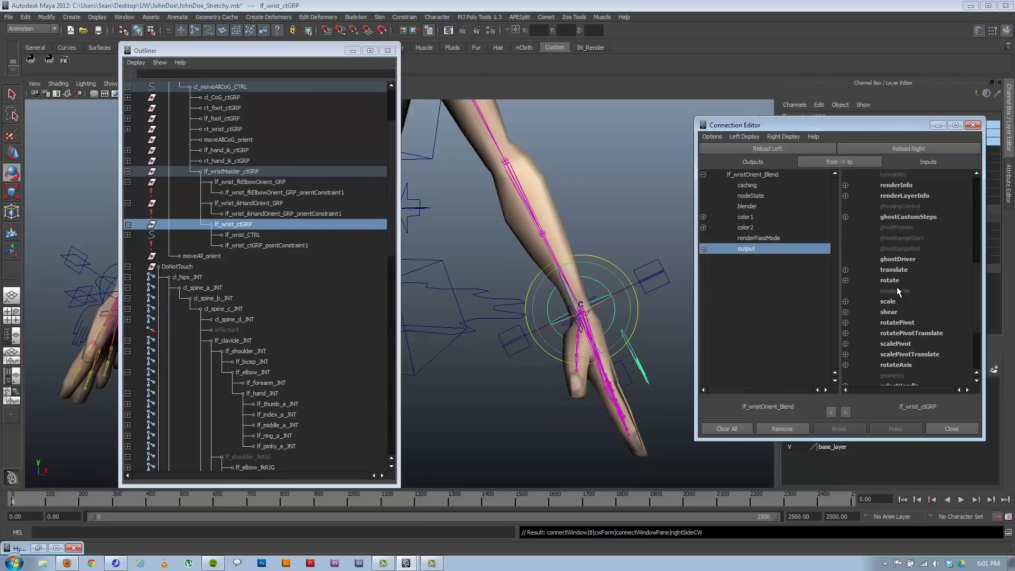
{"action": "left_click", "coordinate": [895, 282]}
{"action": "left_click", "coordinate": [938, 125]}
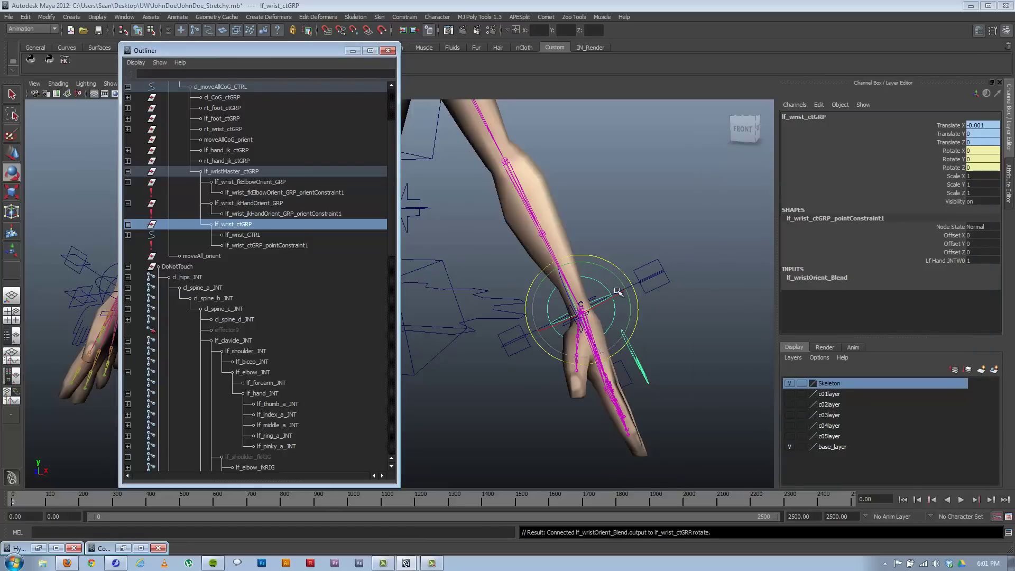
- Load lf_wristOrient_Blend from the Hypergraph as the destination node in the Connection Editor and minimize the Hypergraph
{"action": "left_click", "coordinate": [626, 274]}
{"action": "left_click", "coordinate": [603, 280]}
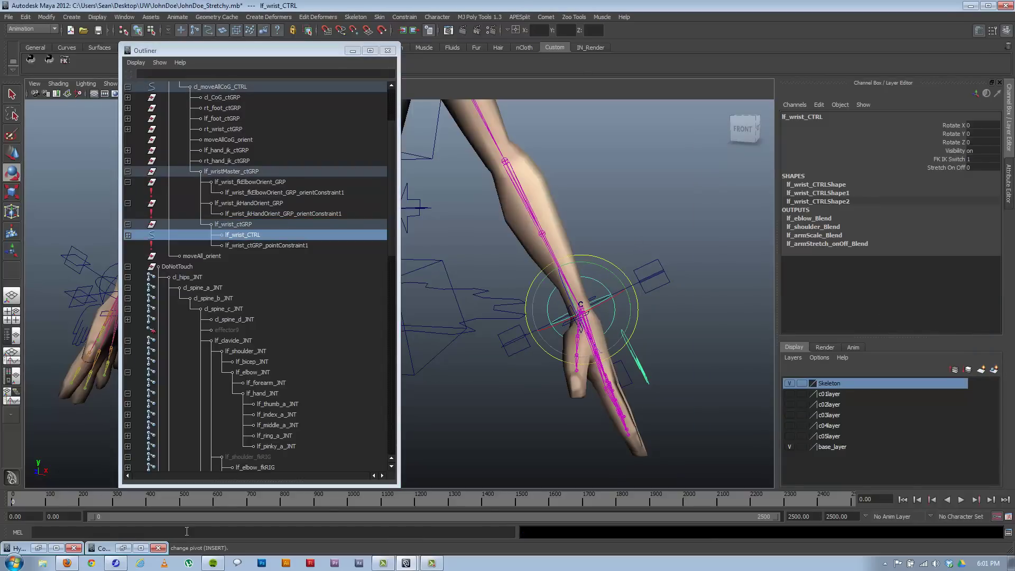
{"action": "left_click", "coordinate": [123, 550]}
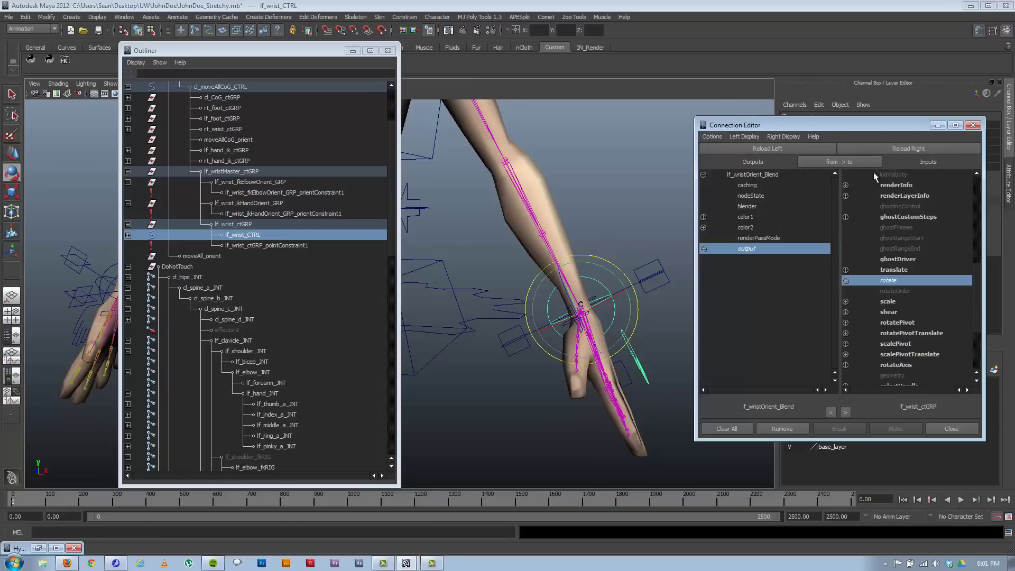
{"action": "left_click", "coordinate": [38, 548]}
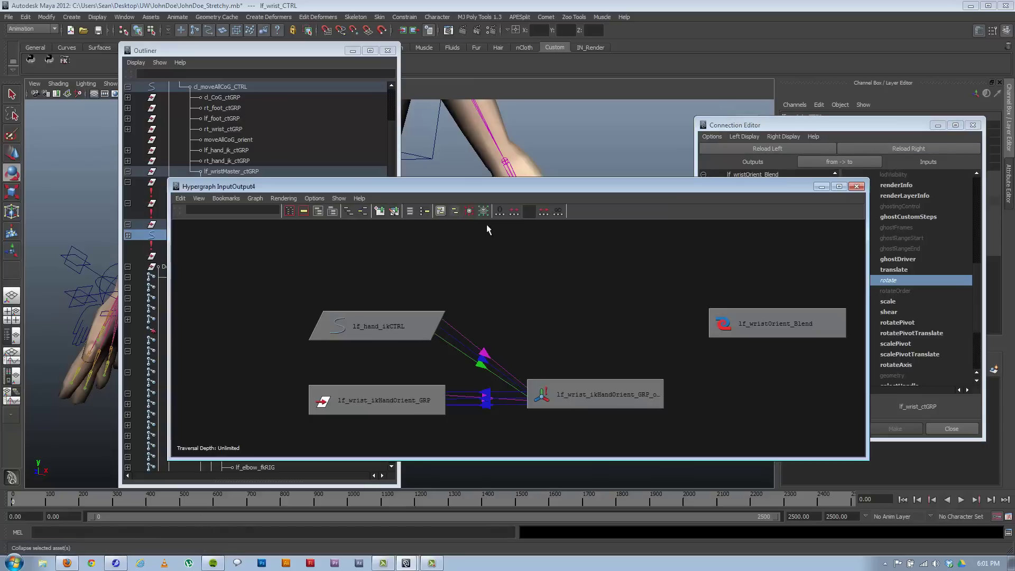
{"action": "left_click", "coordinate": [759, 325]}
{"action": "left_click", "coordinate": [909, 149]}
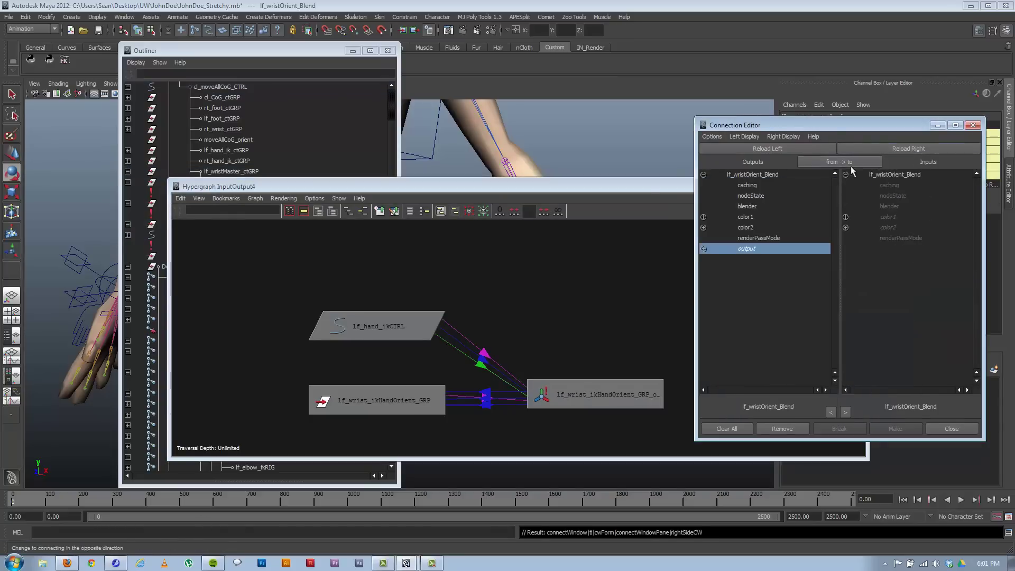
{"action": "left_click", "coordinate": [639, 188]}
{"action": "left_click", "coordinate": [822, 191]}
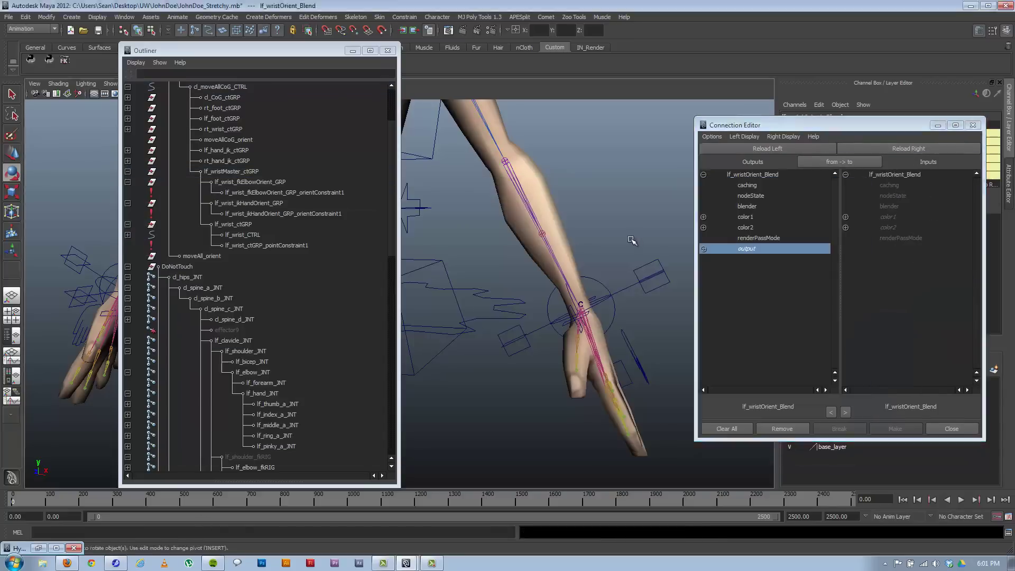
- Connect FK_IK_Switch of lf_wrist_CTRL to blender of lf_wristOrient_Blend and minimize the Connection Editor
{"action": "left_click", "coordinate": [603, 281]}
{"action": "left_click", "coordinate": [762, 149]}
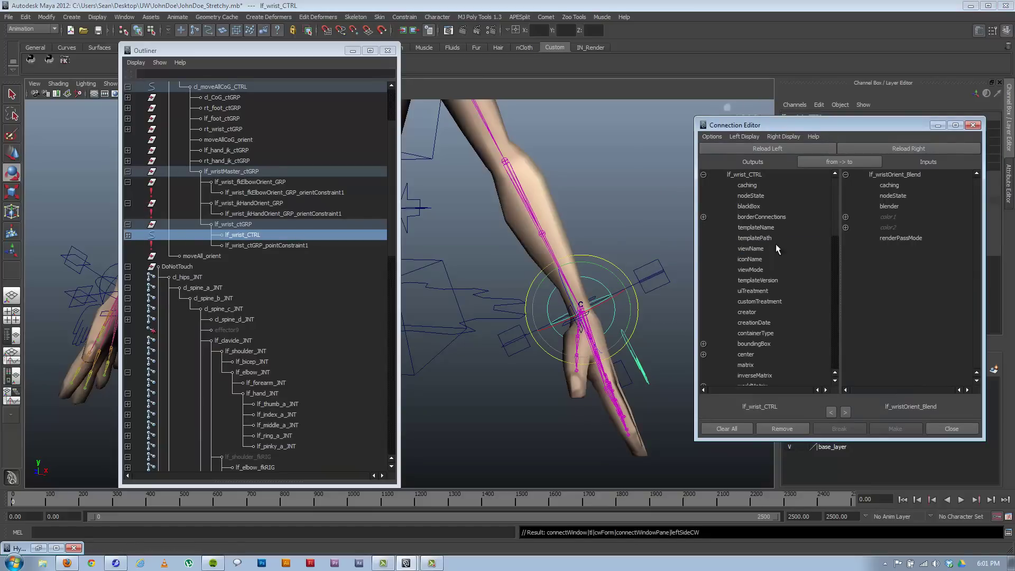
{"action": "scroll", "coordinate": [776, 245], "scroll_direction": "down", "scroll_amount": 10}
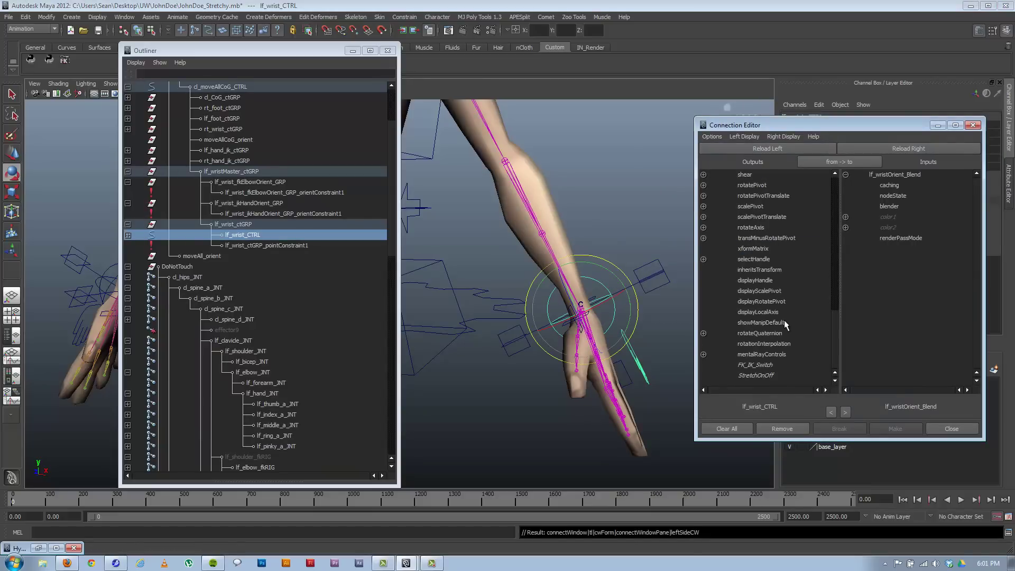
{"action": "left_click", "coordinate": [753, 366]}
{"action": "left_click", "coordinate": [894, 206]}
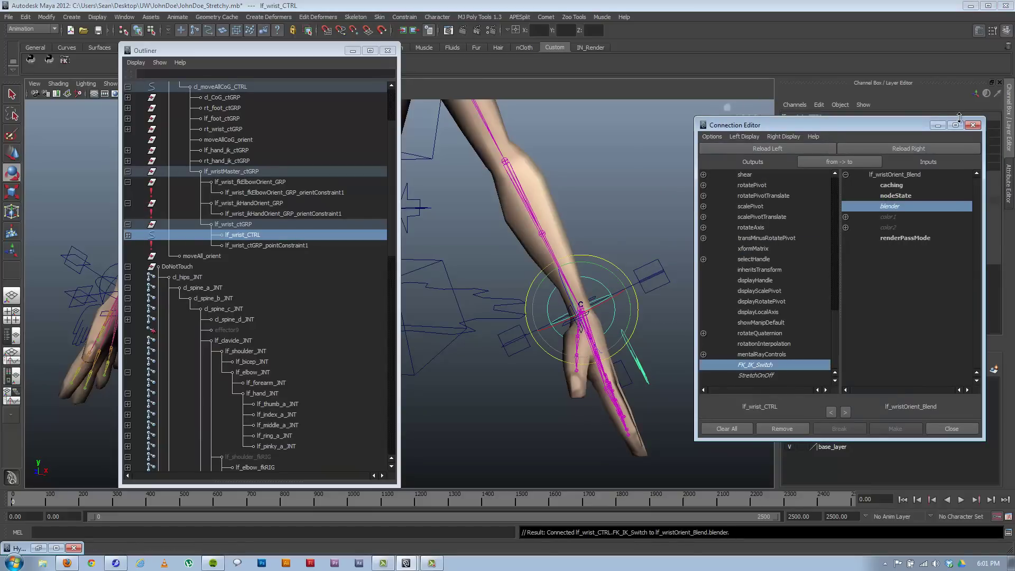
{"action": "left_click", "coordinate": [938, 126]}
- Test the wrist blend using lf_wrist_CTRL's FK IK Switch and a trial rotation of lf_hand_ikCTRL, then undo that rotation
{"action": "left_click", "coordinate": [646, 277]}
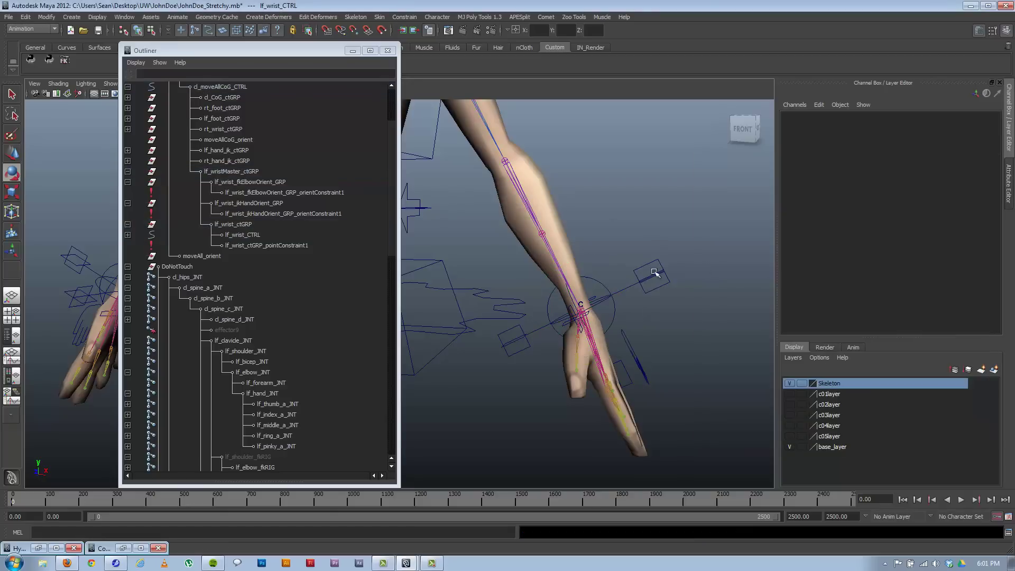
{"action": "left_click", "coordinate": [629, 279]}
{"action": "mouse_move", "coordinate": [600, 263]}
{"action": "left_mouse_down"}
{"action": "mouse_move", "coordinate": [609, 253]}
{"action": "mouse_move", "coordinate": [616, 270]}
{"action": "left_mouse_up"}
{"action": "left_click", "coordinate": [619, 278]}
{"action": "left_click", "coordinate": [605, 288]}
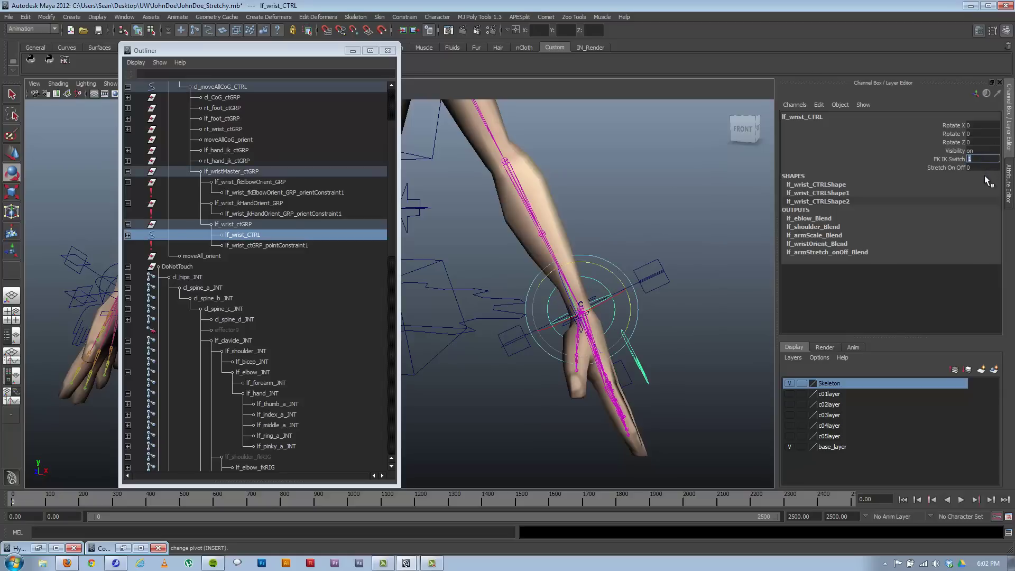
{"action": "key", "text": "Return"}
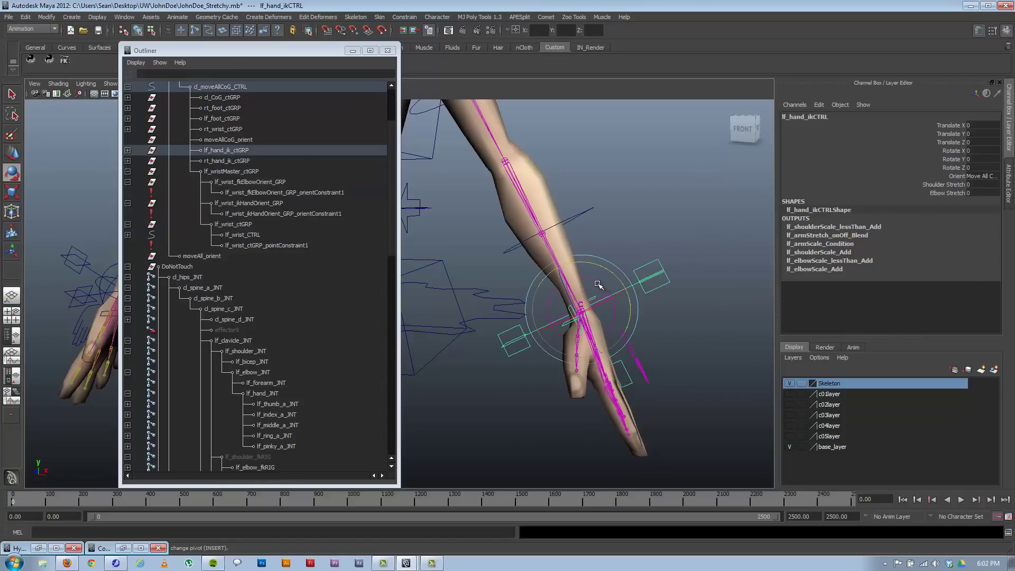
{"action": "mouse_move", "coordinate": [625, 280]}
{"action": "left_mouse_down"}
{"action": "mouse_move", "coordinate": [631, 306]}
{"action": "mouse_move", "coordinate": [616, 333]}
{"action": "mouse_move", "coordinate": [608, 289]}
{"action": "left_mouse_up"}
{"action": "key", "text": "ctrl+z"}
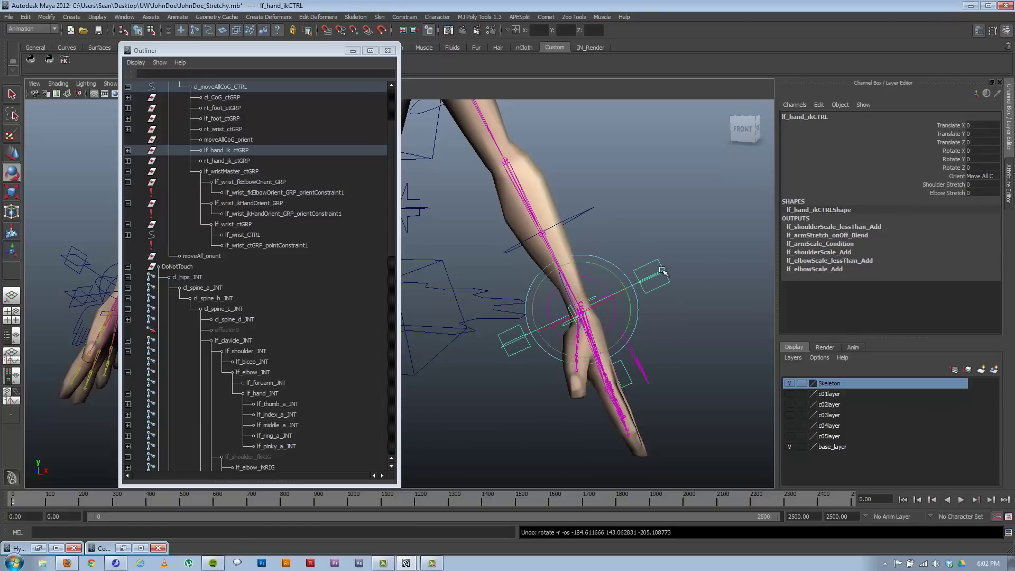
- Connect the rotate output of lf_wrist_fkElbowOrient_GRP to color2 of lf_wristOrient_Blend
{"action": "left_click", "coordinate": [126, 548]}
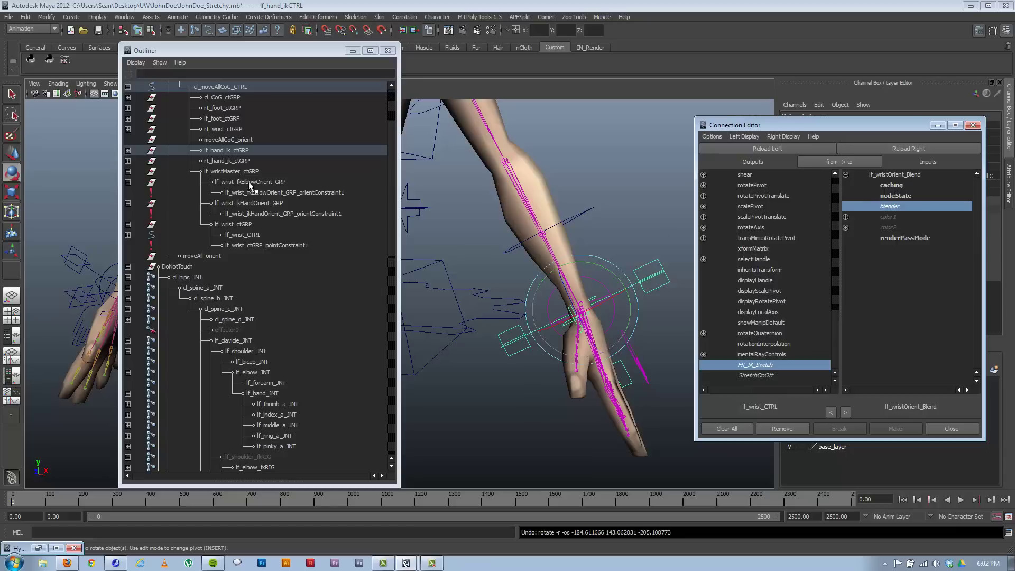
{"action": "left_click", "coordinate": [250, 182]}
{"action": "left_click", "coordinate": [776, 149]}
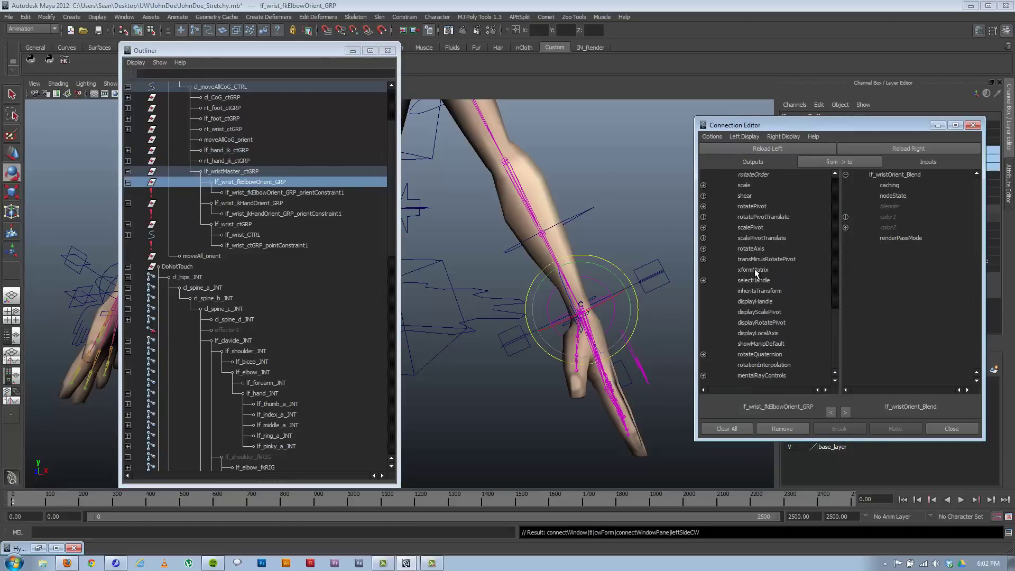
{"action": "scroll", "coordinate": [754, 264], "scroll_direction": "up", "scroll_amount": 3}
{"action": "left_click", "coordinate": [750, 249]}
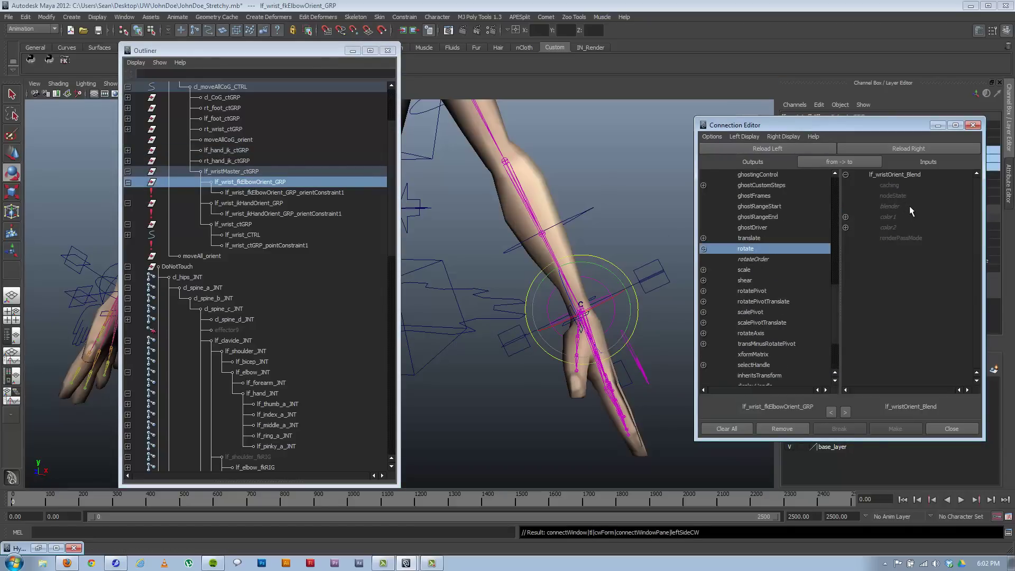
{"action": "left_click", "coordinate": [887, 227]}
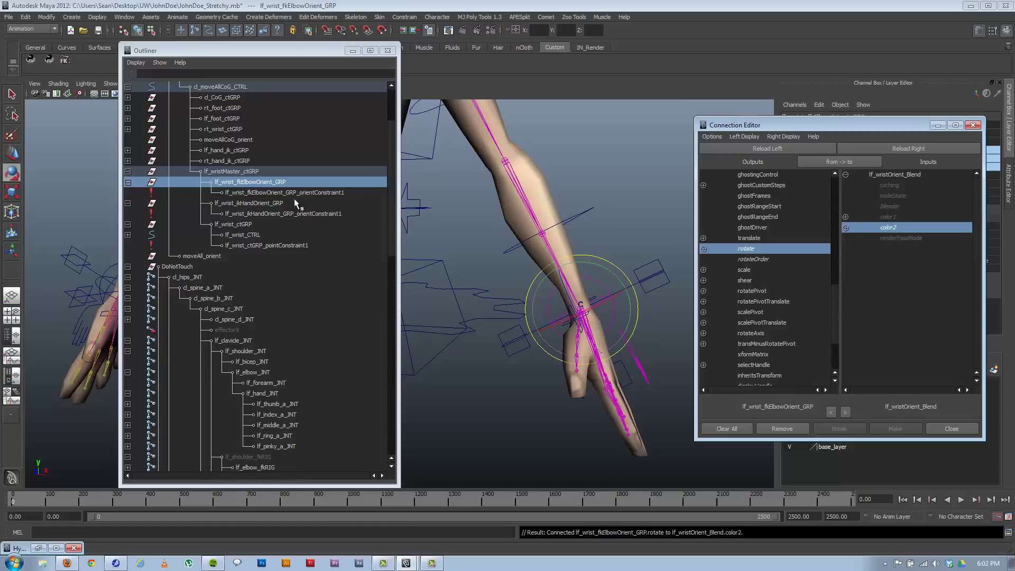
- Connect the rotate output of lf_wrist_ikHandOrient_GRP to color1 of lf_wristOrient_Blend and minimize the Connection Editor
{"action": "left_click", "coordinate": [247, 203]}
{"action": "left_click", "coordinate": [784, 151]}
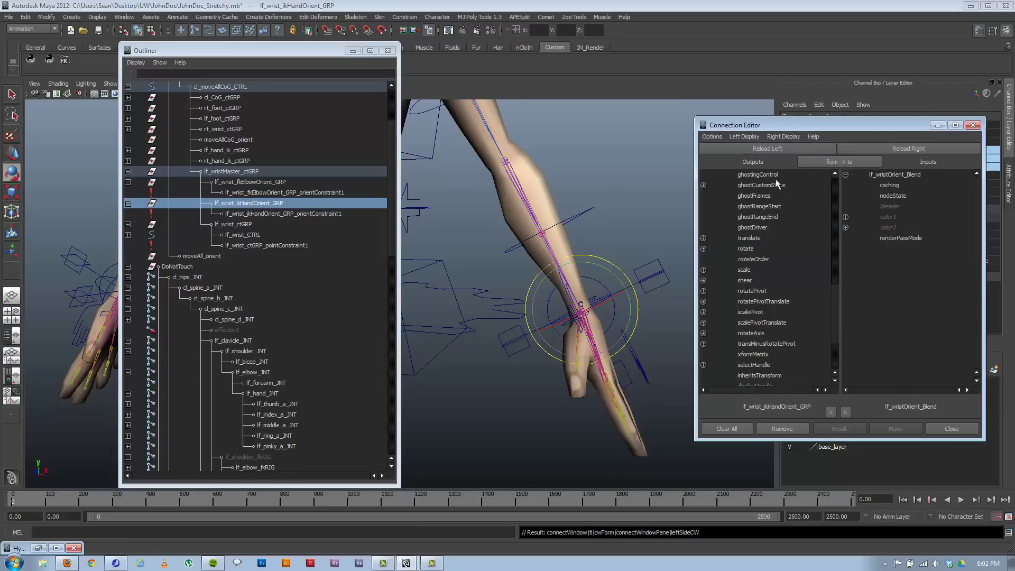
{"action": "left_click", "coordinate": [742, 249]}
{"action": "left_click", "coordinate": [898, 217]}
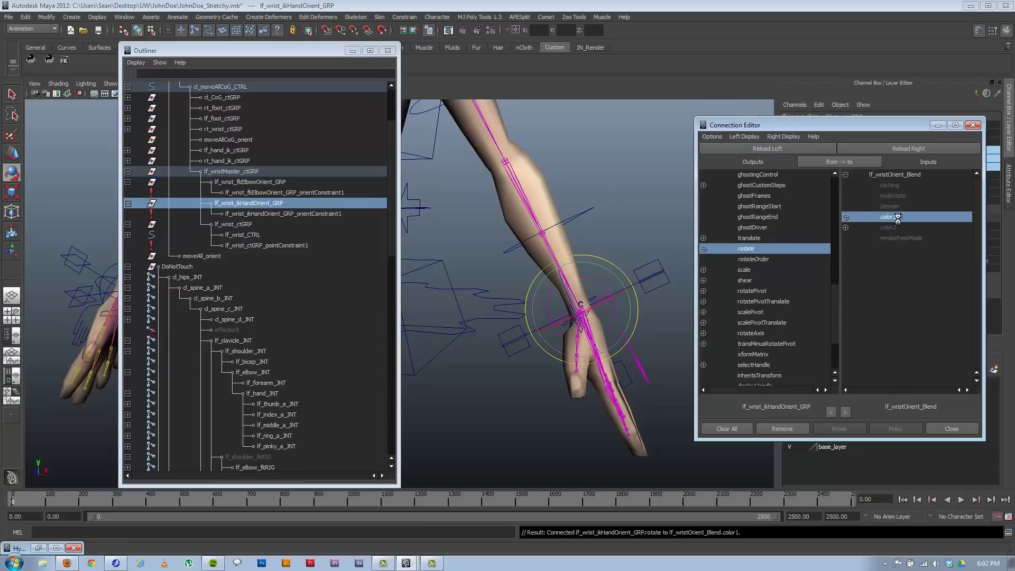
{"action": "left_click", "coordinate": [937, 125]}
- Select the left hand IK control lf_hand_ikCTRL to test the rewired wrist orientation blend
{"action": "left_click", "coordinate": [592, 280]}
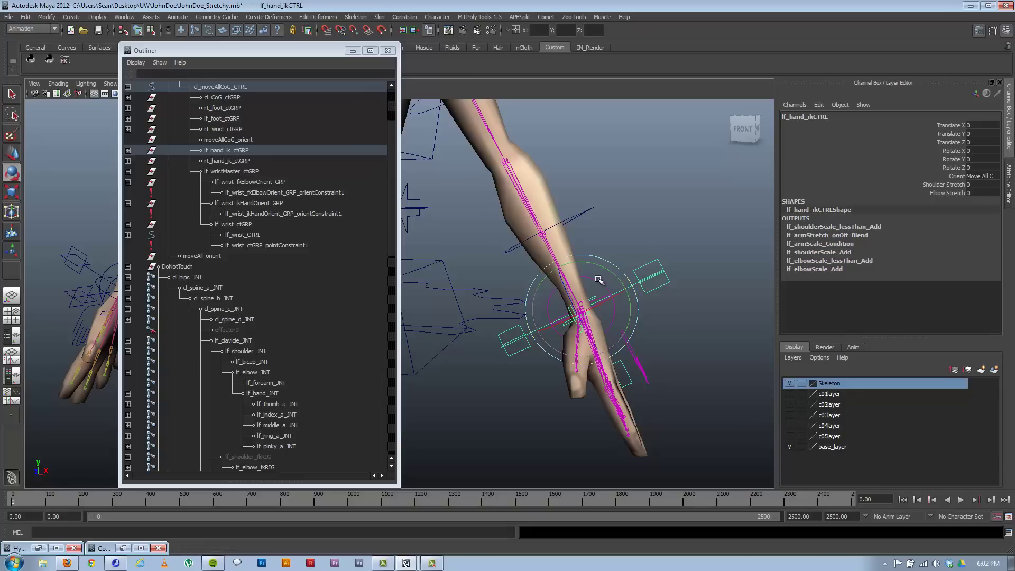
- Test-rotate lf_hand_ikCTRL with different FK IK Switch values on lf_wrist_CTRL, such as 0.5, and undo the trial changes
{"action": "left_click_drag", "start_coordinate": [599, 280], "coordinate": [677, 286]}
{"action": "key", "text": "ctrl+z"}
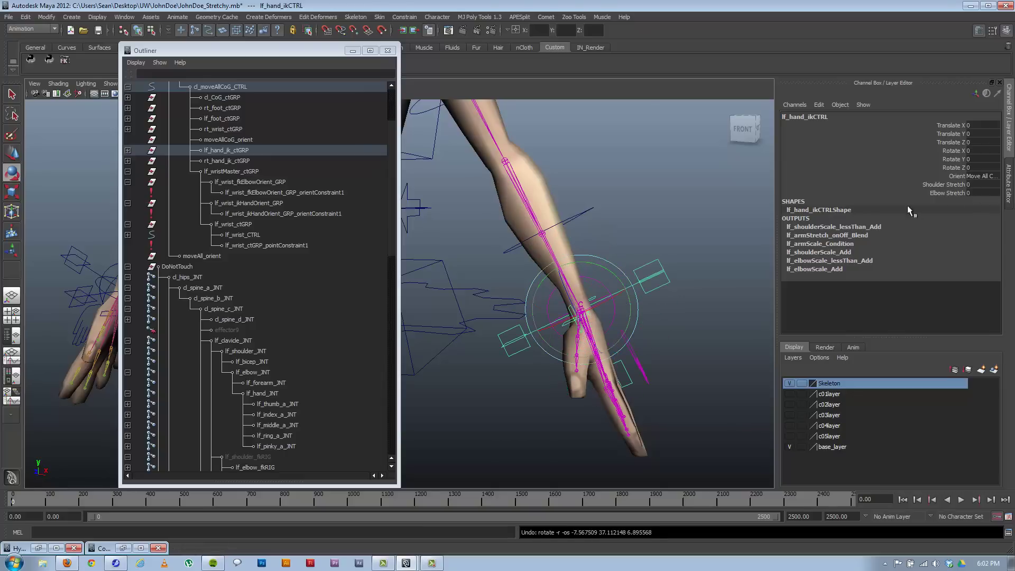
{"action": "left_click", "coordinate": [594, 278]}
{"action": "left_click", "coordinate": [593, 277]}
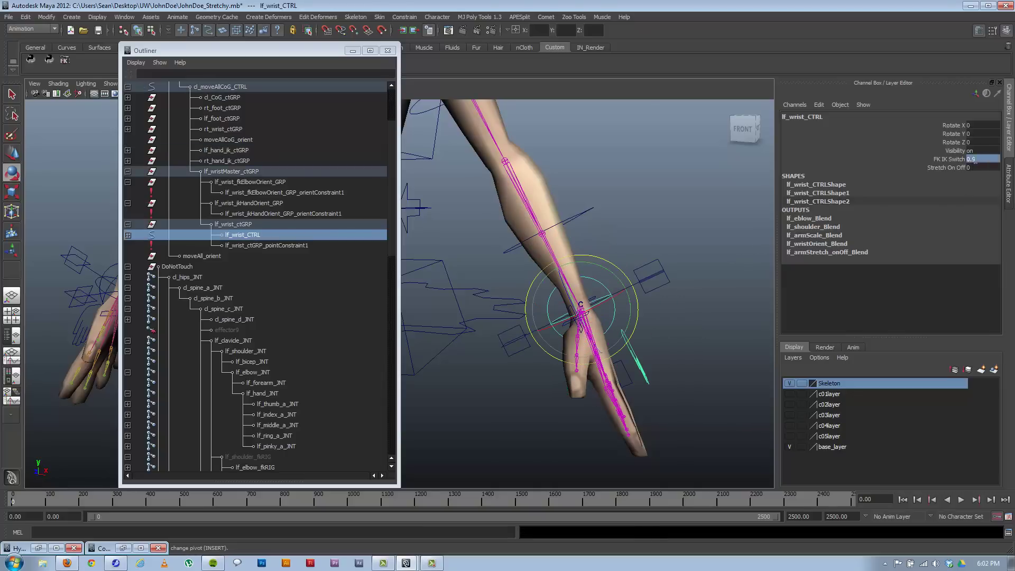
{"action": "left_click", "coordinate": [604, 268]}
{"action": "left_click", "coordinate": [604, 268]}
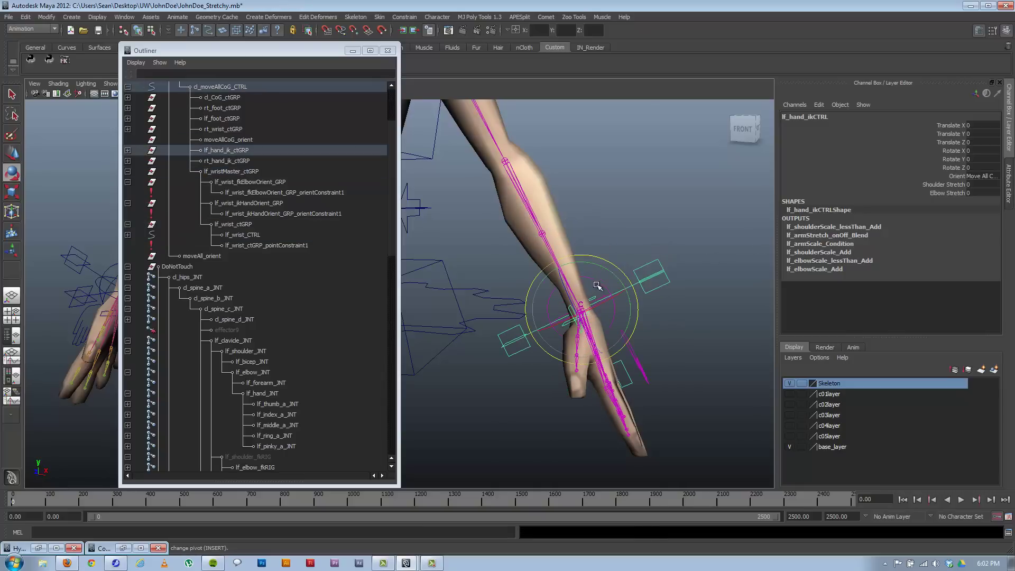
{"action": "mouse_move", "coordinate": [604, 268]}
{"action": "left_mouse_down"}
{"action": "mouse_move", "coordinate": [651, 286]}
{"action": "mouse_move", "coordinate": [610, 268]}
{"action": "left_mouse_up"}
{"action": "left_click", "coordinate": [595, 314]}
{"action": "mouse_move", "coordinate": [595, 315]}
{"action": "left_mouse_down", "text": "alt"}
{"action": "mouse_move", "coordinate": [617, 324]}
{"action": "mouse_move", "coordinate": [602, 318]}
{"action": "left_mouse_up", "text": "alt"}
{"action": "left_click", "coordinate": [601, 319]}
{"action": "key", "text": "ctrl+z"}
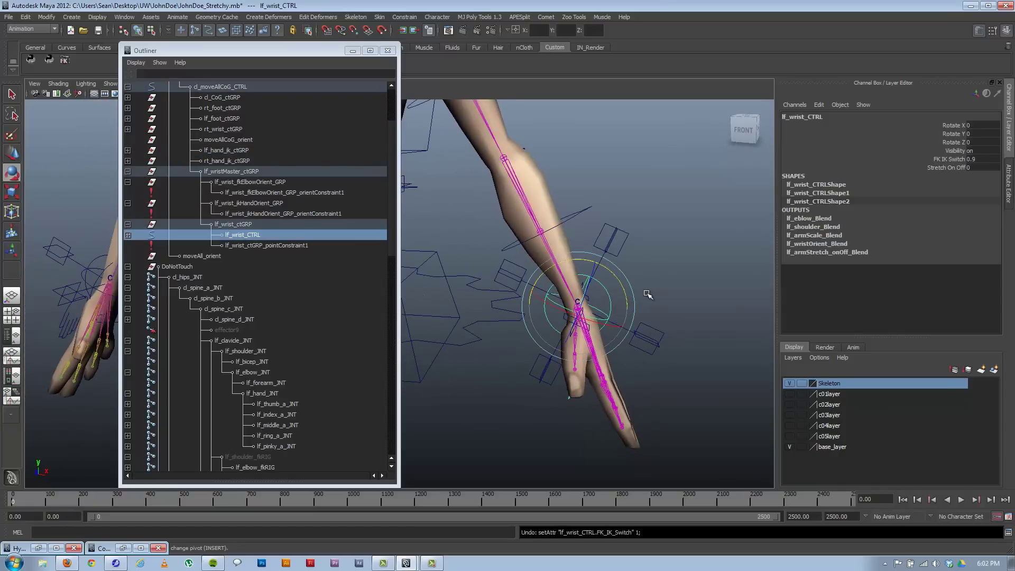
- Check the rotation of lf_wrist_ikHandOrient_GRP and reset Rotate Y of lf_hand_ikCTRL to 0
{"action": "left_click", "coordinate": [648, 294]}
{"action": "left_click", "coordinate": [646, 313]}
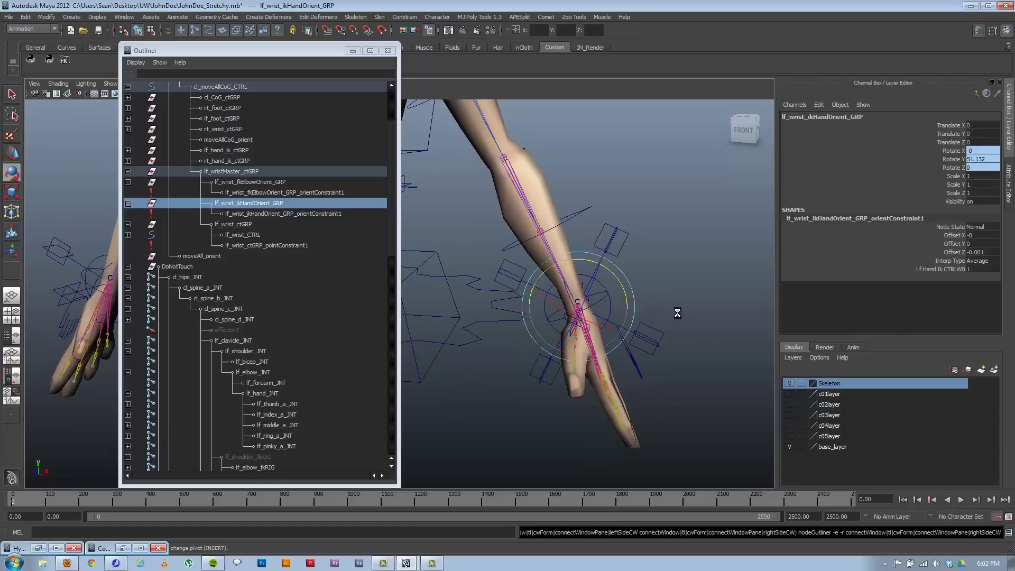
{"action": "left_click", "coordinate": [650, 333]}
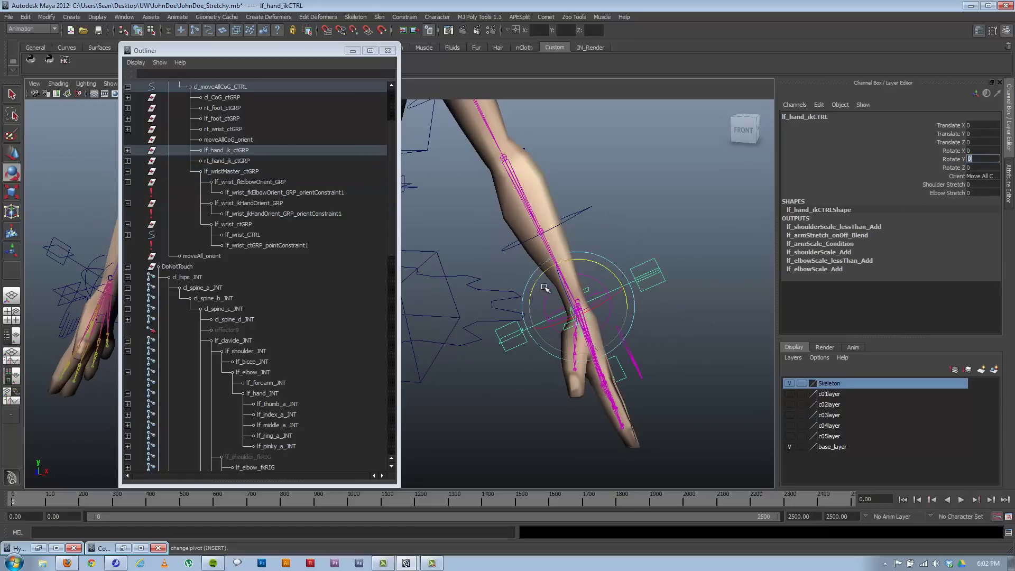
{"action": "left_click", "coordinate": [632, 238]}
- Set the FK IK Switch of lf_wrist_CTRL to 0, test-rotate lf_elbow_fkCTRL, and undo the rotation
{"action": "left_click", "coordinate": [603, 280]}
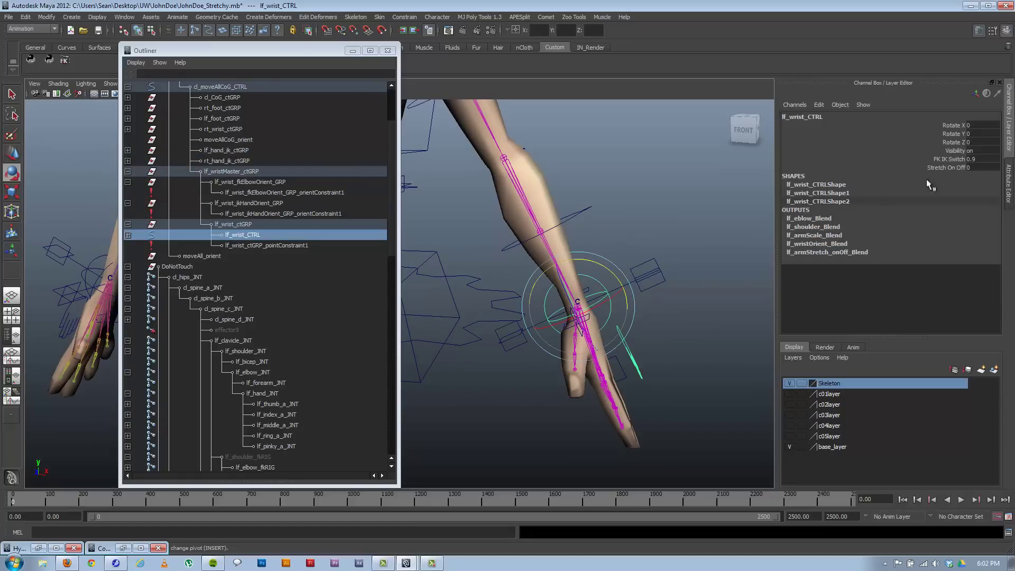
{"action": "left_click", "coordinate": [956, 158]}
{"action": "left_click", "coordinate": [975, 161]}
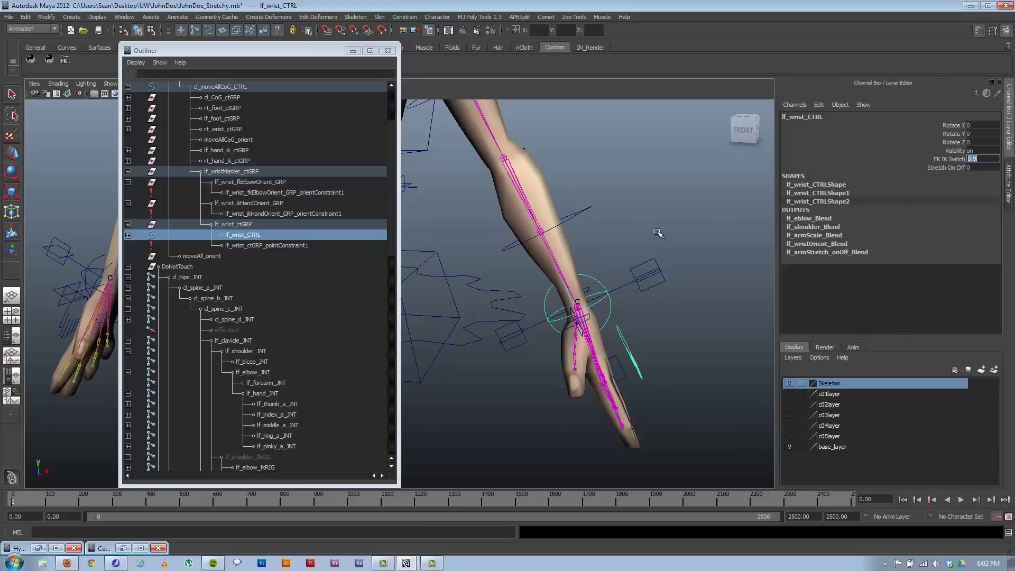
{"action": "type", "text": "1"}
{"action": "key", "text": "Return"}
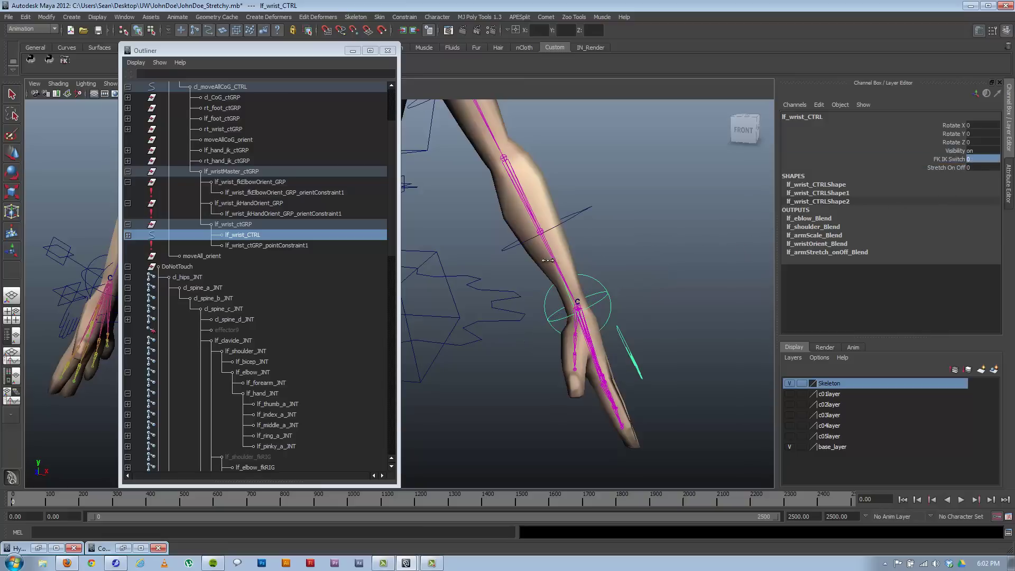
{"action": "left_click", "coordinate": [577, 216]}
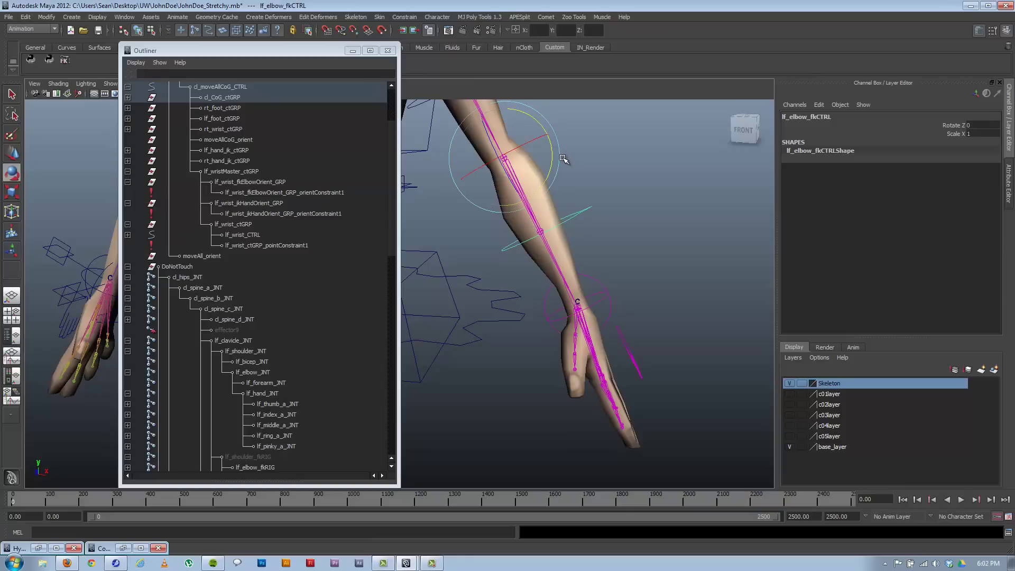
{"action": "left_click_drag", "start_coordinate": [564, 159], "coordinate": [608, 255]}
{"action": "key", "text": "ctrl+z"}
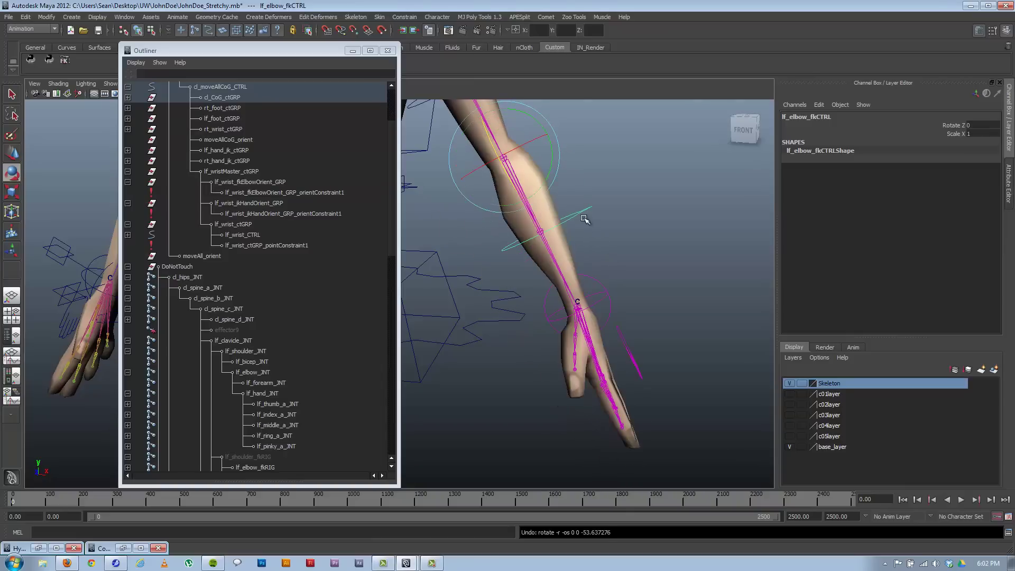
- Set the FK IK Switch of lf_wrist_CTRL to 1
{"action": "left_click", "coordinate": [609, 294]}
{"action": "left_click", "coordinate": [951, 160]}
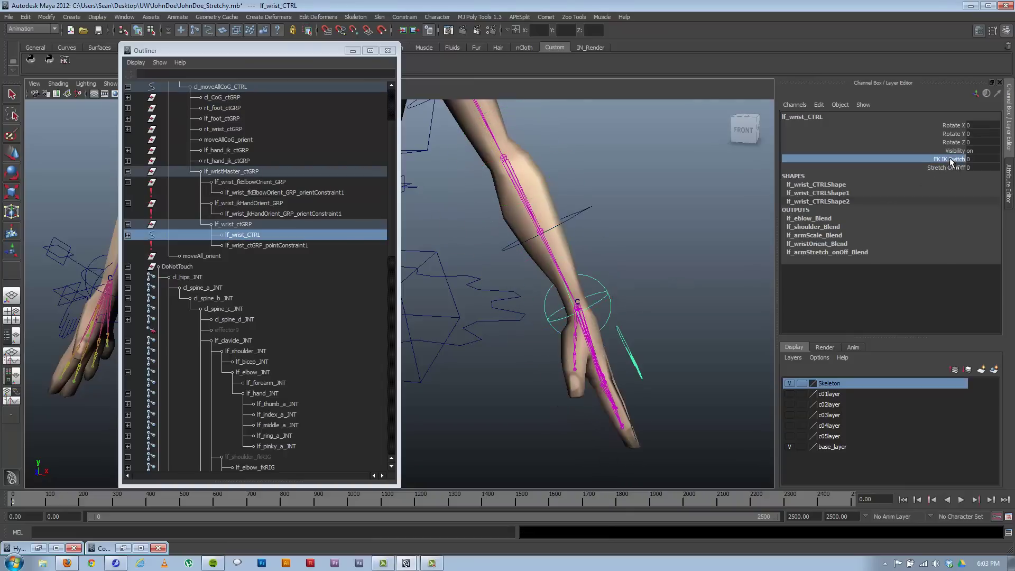
{"action": "middle_click_drag", "start_coordinate": [661, 255], "coordinate": [667, 255]}
- Try moving lf_hand_ikCTRL to test the left arm in IK mode, and undo the move
{"action": "left_click", "coordinate": [578, 306]}
{"action": "key", "text": "w"}
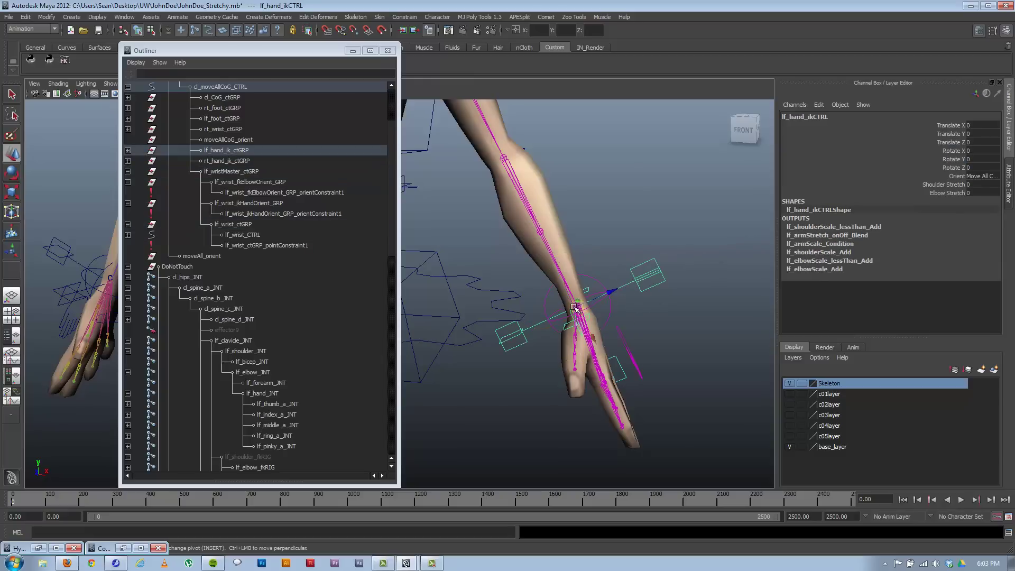
{"action": "left_click_drag", "start_coordinate": [579, 304], "coordinate": [620, 258]}
{"action": "key", "text": "ctrl+z"}
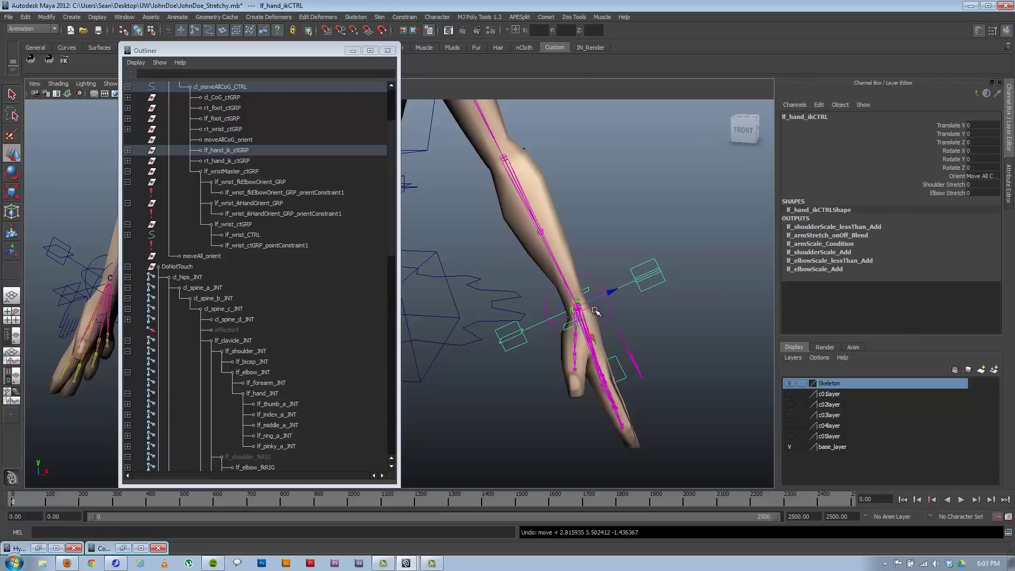
- Orient-constrain the joint lf_hand_JNT to the control lf_wrist_CTRL
{"action": "left_click", "coordinate": [635, 344]}
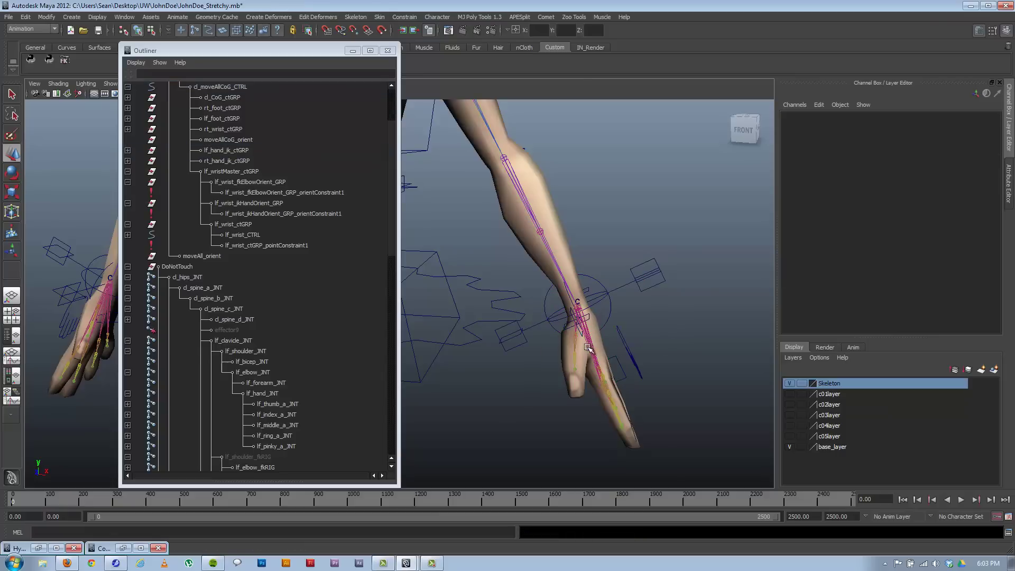
{"action": "left_click", "coordinate": [571, 313]}
{"action": "right_click_drag", "start_coordinate": [571, 313], "coordinate": [670, 326], "text": "alt"}
{"action": "left_click", "coordinate": [668, 327]}
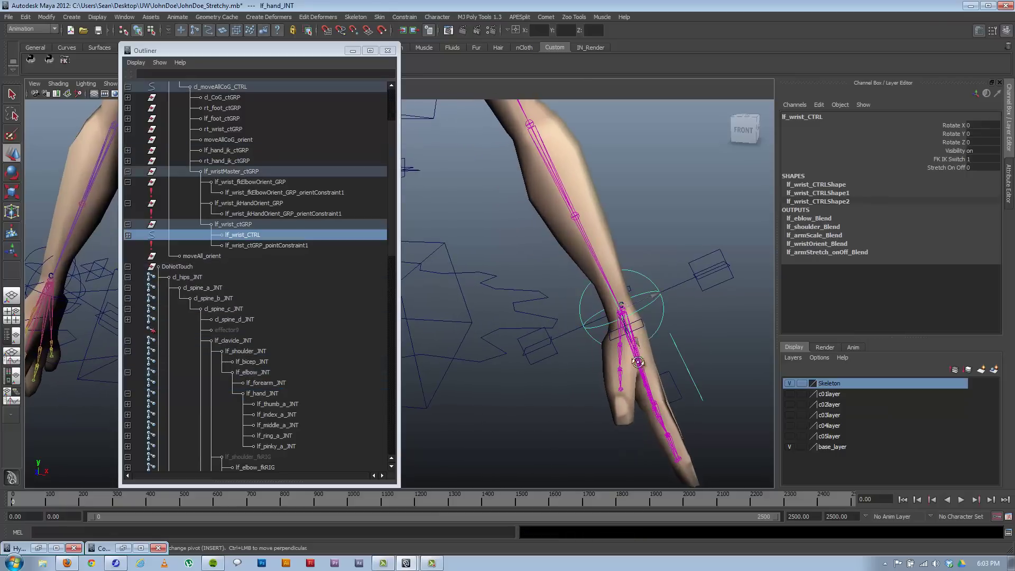
{"action": "left_click_drag", "start_coordinate": [640, 363], "coordinate": [647, 381], "text": "alt"}
{"action": "left_click", "coordinate": [647, 381], "text": "shift"}
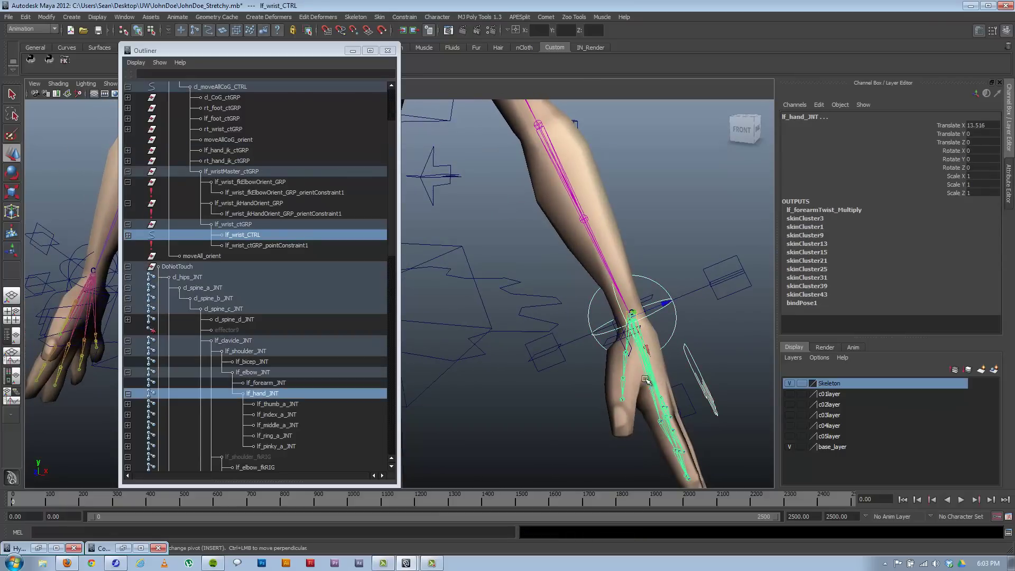
{"action": "left_click", "coordinate": [405, 16]}
{"action": "left_click", "coordinate": [418, 53]}
- Test the new hand orient constraint by moving lf_hand_ikCTRL, and undo the move
{"action": "left_click_drag", "start_coordinate": [603, 262], "coordinate": [616, 266], "text": "alt"}
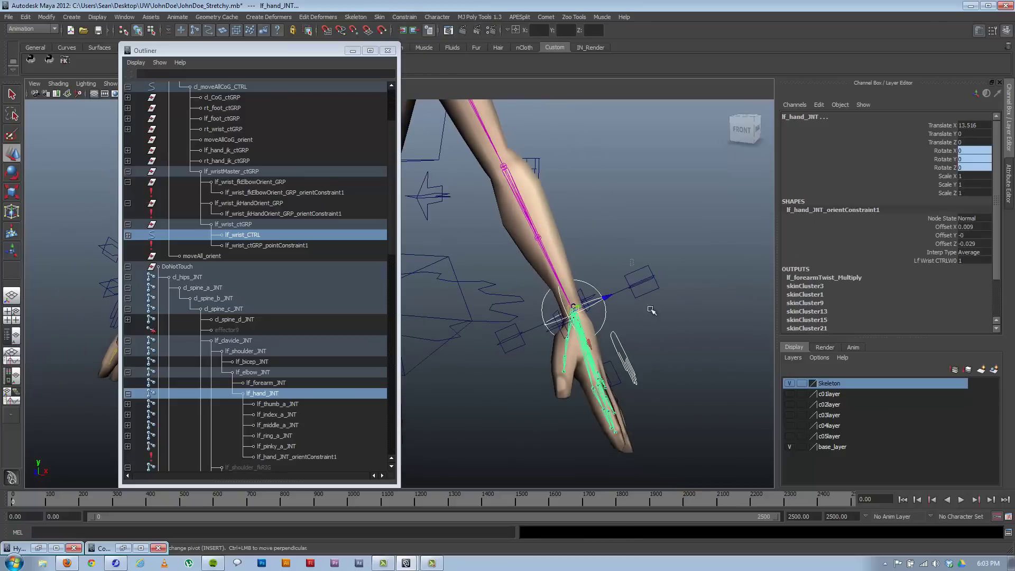
{"action": "left_click", "coordinate": [652, 310]}
{"action": "left_click_drag", "start_coordinate": [582, 314], "coordinate": [620, 252]}
{"action": "key", "text": "ctrl+z"}
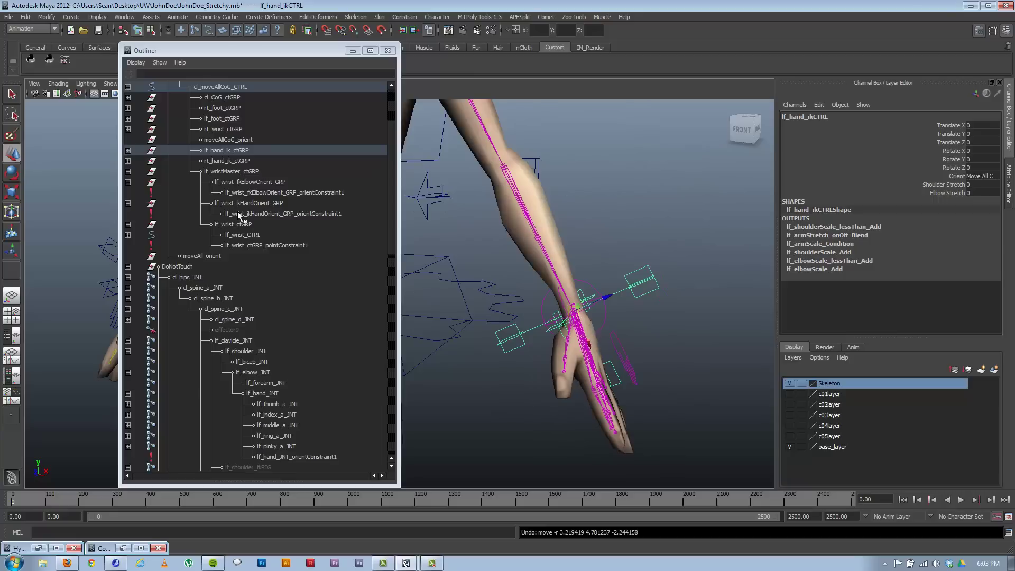
- Inspect lf_wristMaster_ctGRP and its child groups lf_wrist_fkElbowOrient_GRP and lf_wrist_ikHandOrient_GRP
{"action": "left_click", "coordinate": [230, 171]}
{"action": "left_click", "coordinate": [239, 182]}
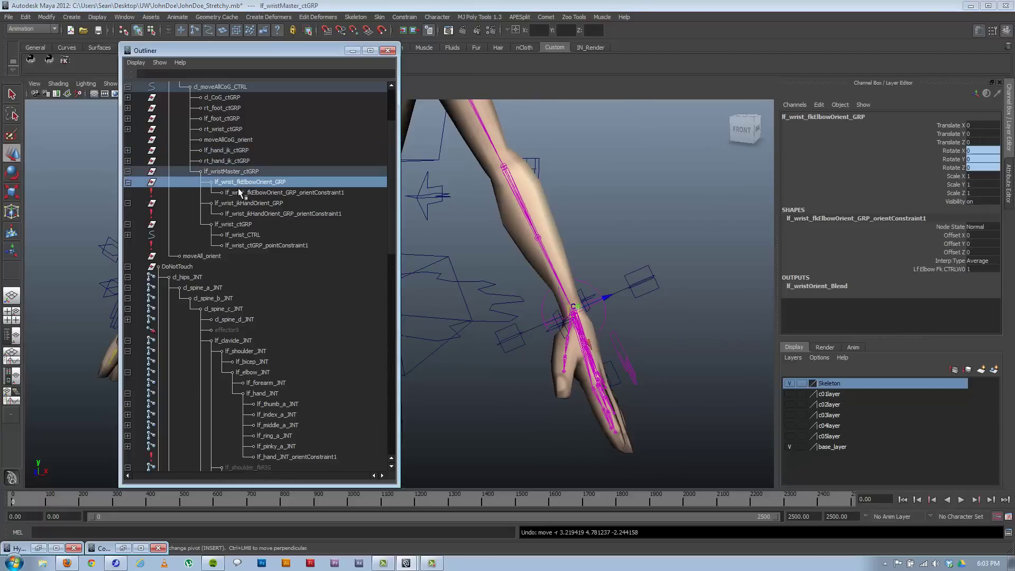
{"action": "left_click", "coordinate": [238, 203]}
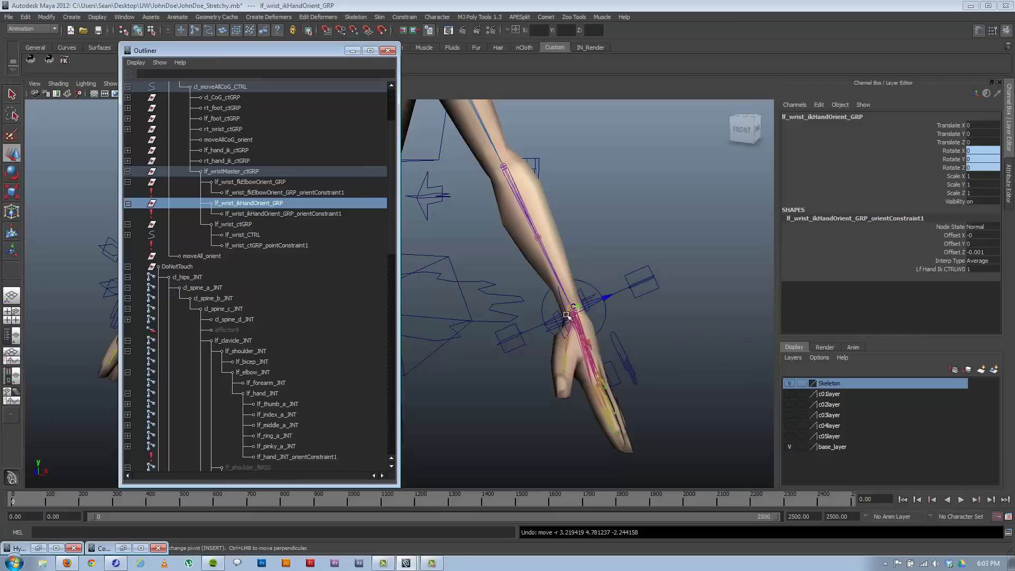
- Test-rotate lf_wrist_CTRL to check that the left hand follows it, and undo the rotations
{"action": "left_click", "coordinate": [608, 318]}
{"action": "left_click_drag", "start_coordinate": [608, 317], "coordinate": [534, 345], "text": "alt"}
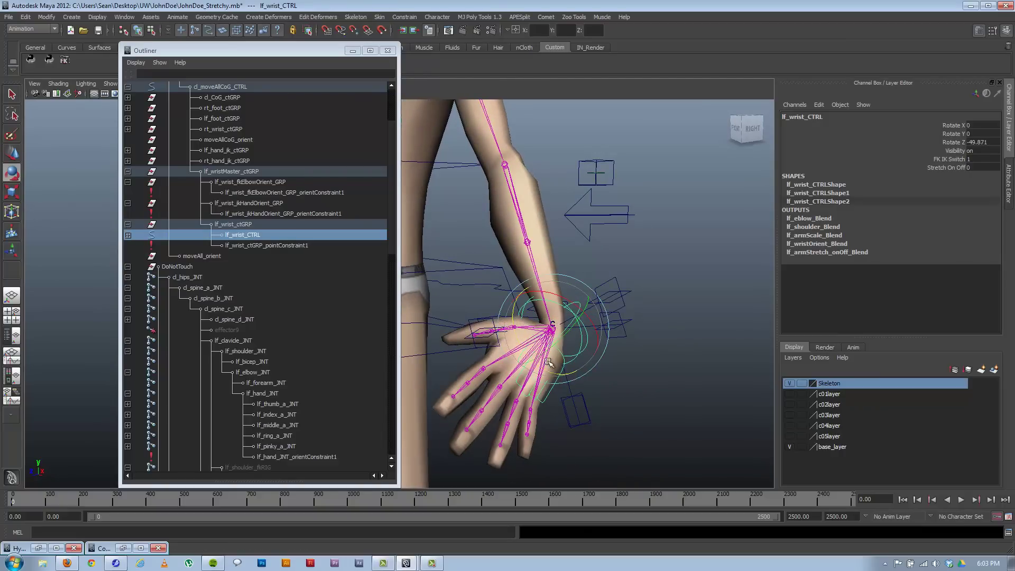
{"action": "left_click_drag", "start_coordinate": [521, 329], "coordinate": [618, 335]}
{"action": "key", "text": "ctrl+z"}
{"action": "key", "text": "ctrl+z"}
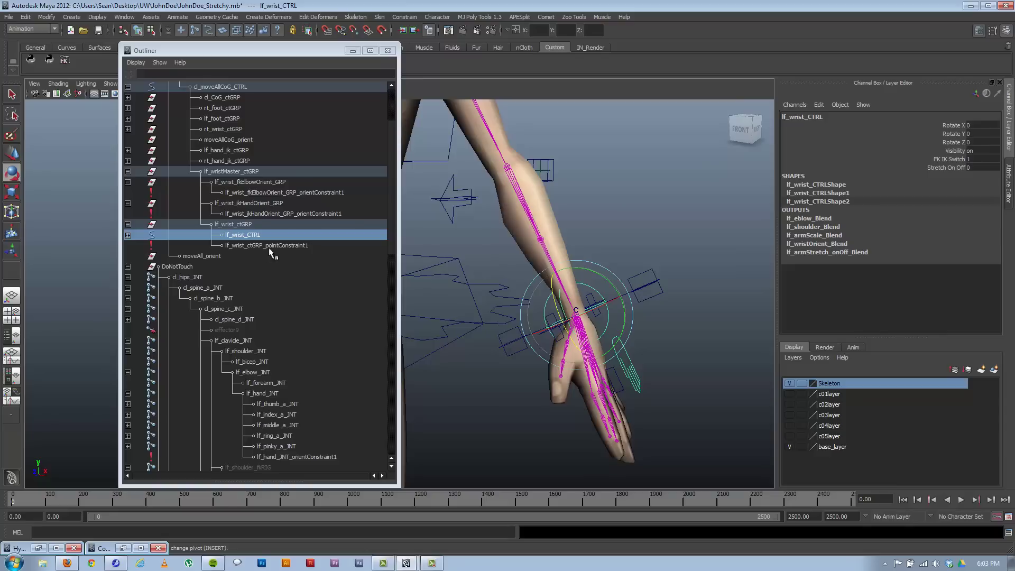
- Review the channels and connections of the FK elbow orient, IK hand orient, wrist control and wrist master groups
{"action": "left_click", "coordinate": [251, 190]}
{"action": "left_click", "coordinate": [252, 181]}
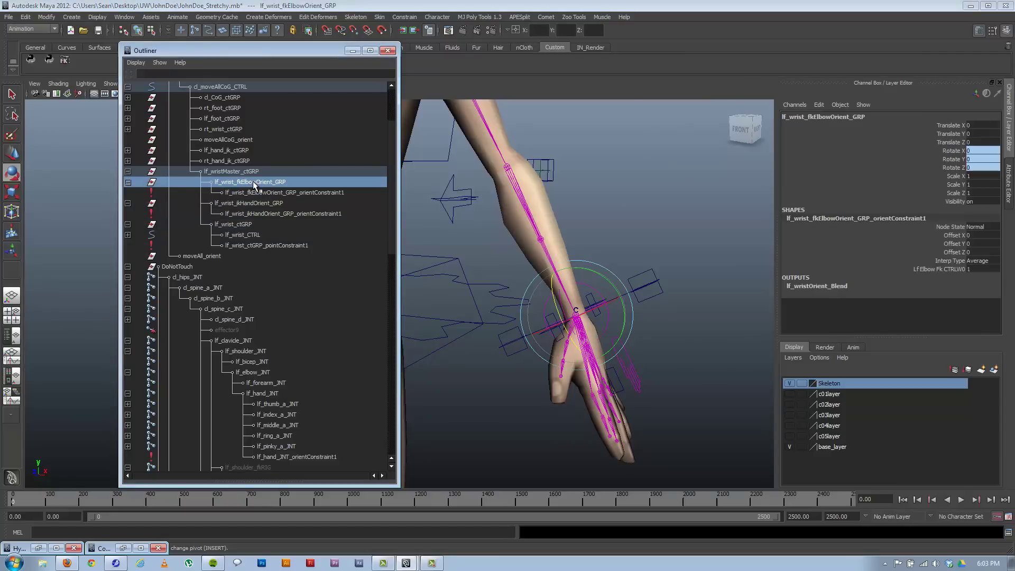
{"action": "left_click", "coordinate": [268, 205]}
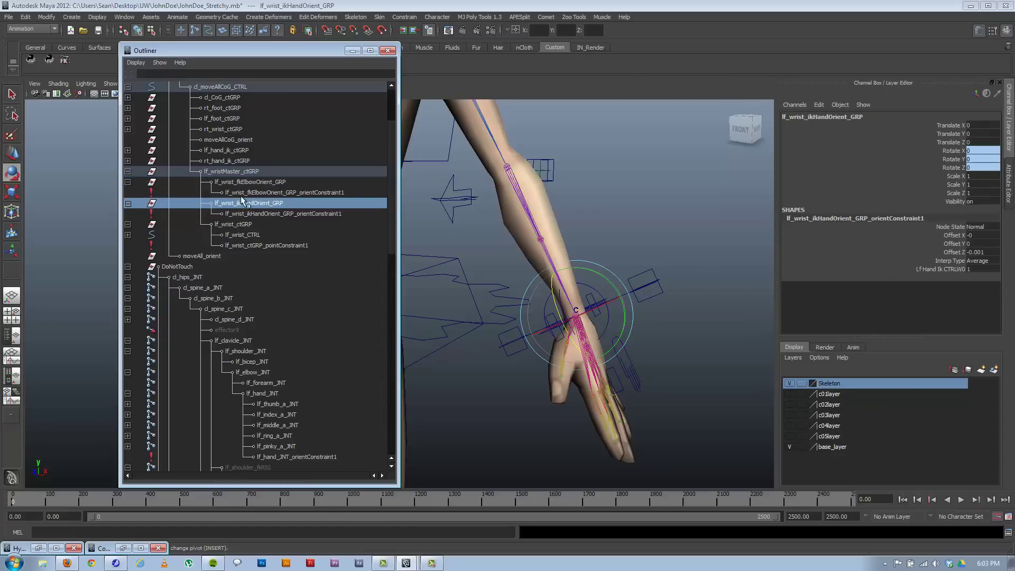
{"action": "left_click", "coordinate": [221, 225]}
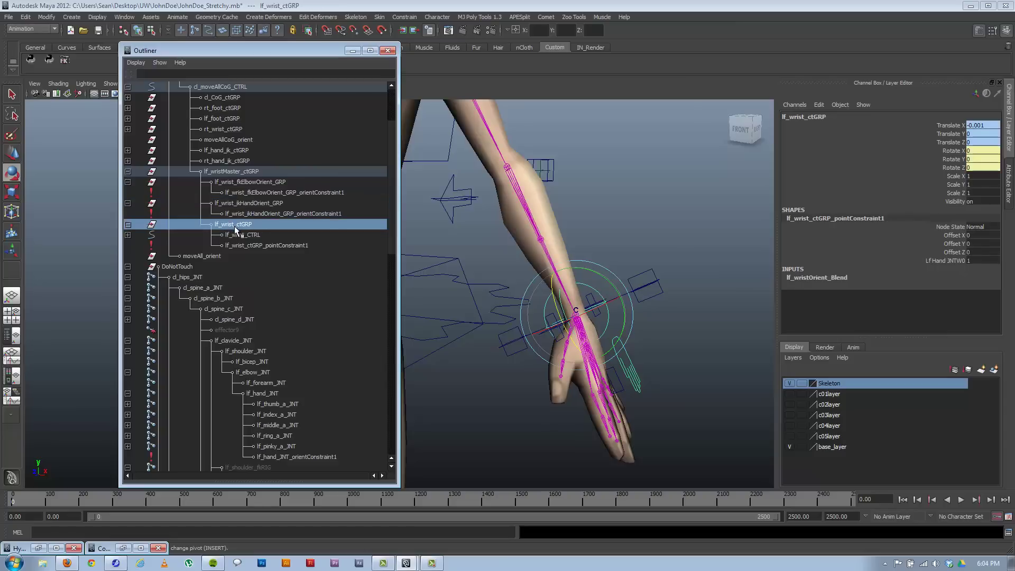
{"action": "left_click", "coordinate": [233, 204]}
{"action": "left_click", "coordinate": [230, 182]}
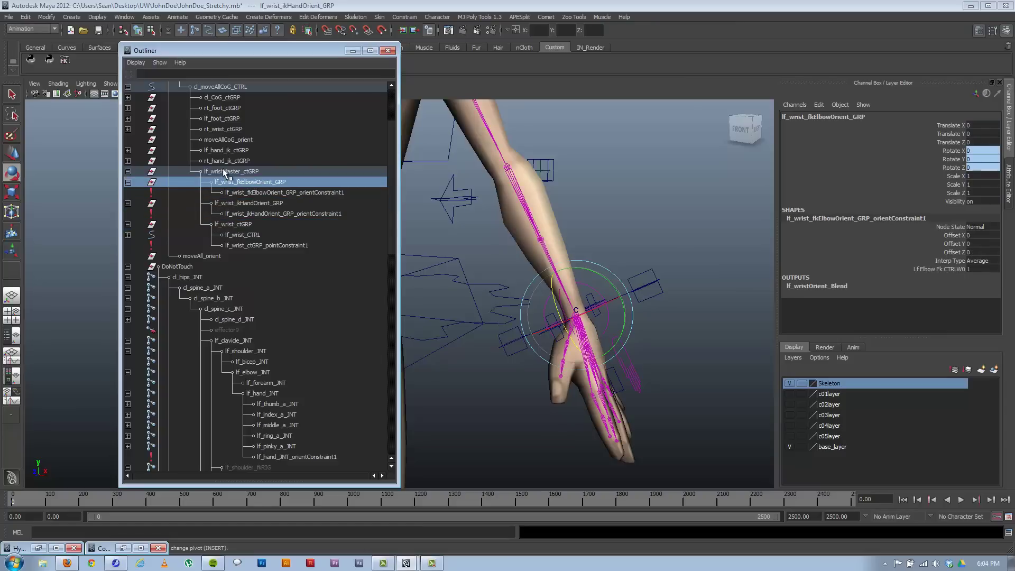
{"action": "left_click", "coordinate": [230, 176]}
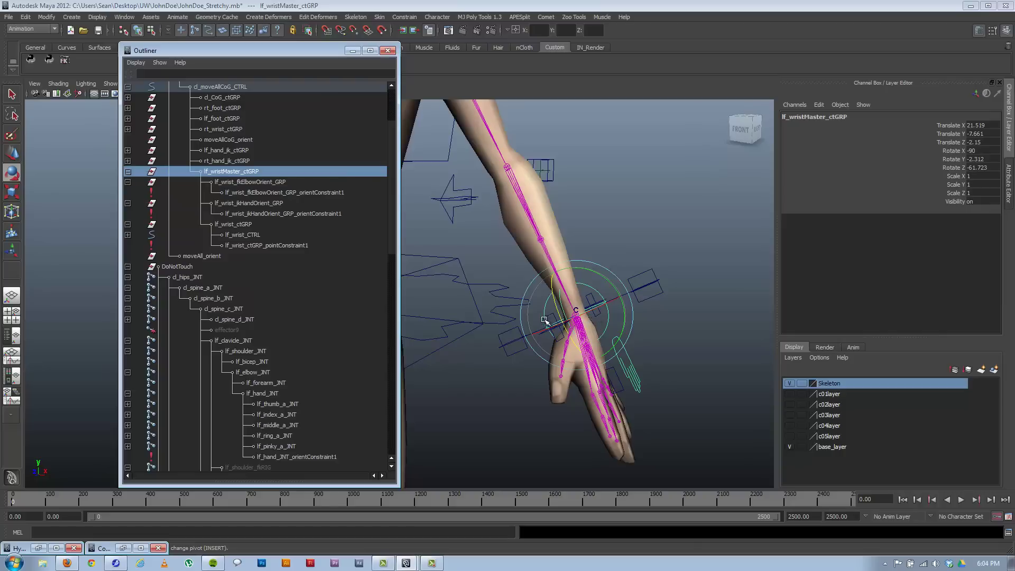
- Collapse lf_wristMaster_ctGRP and its child groups, clear the selection, and minimize the Outliner
{"action": "left_click", "coordinate": [128, 224]}
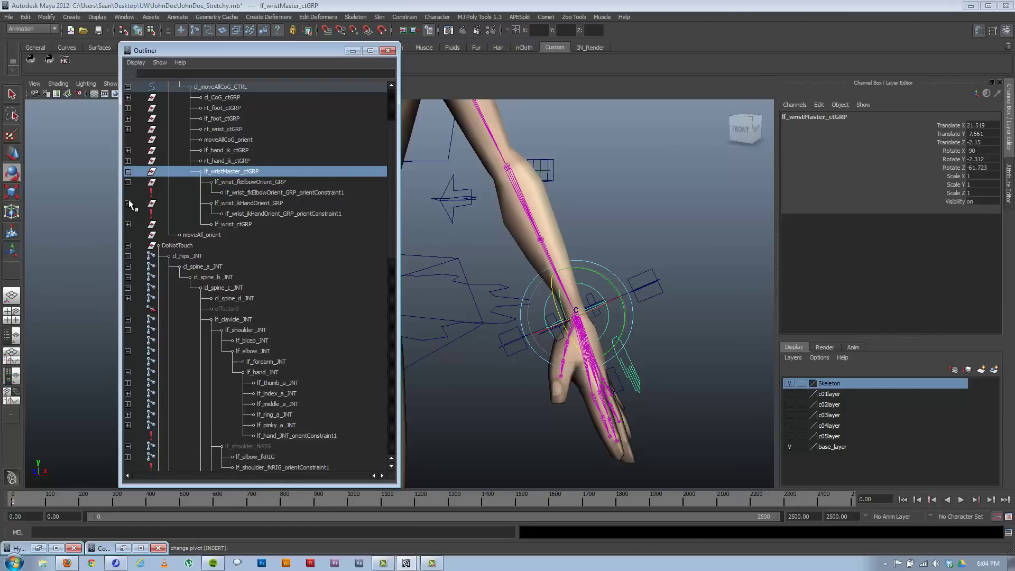
{"action": "left_click", "coordinate": [128, 204]}
{"action": "left_click", "coordinate": [128, 182]}
{"action": "left_click", "coordinate": [127, 172]}
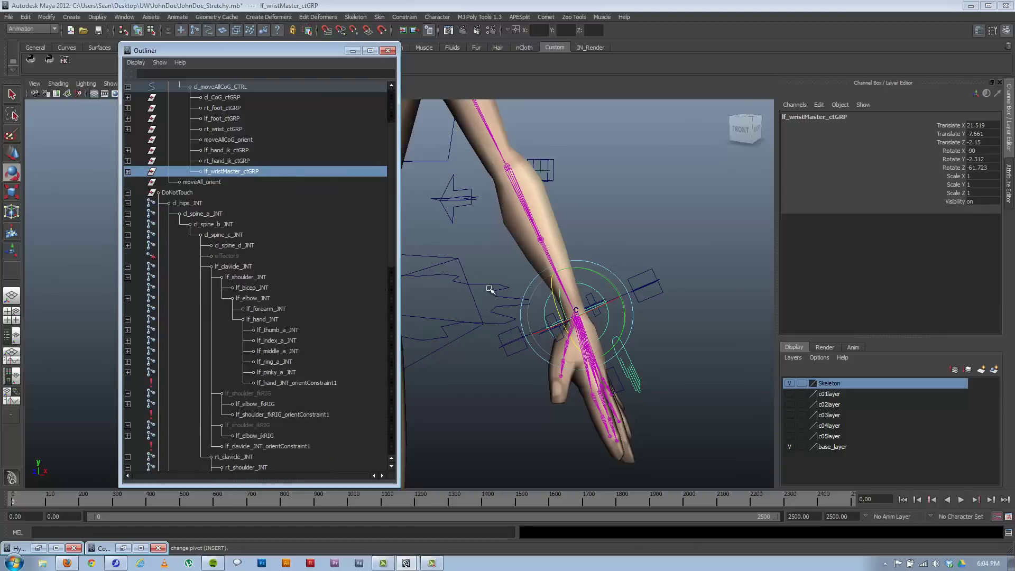
{"action": "left_click", "coordinate": [629, 235]}
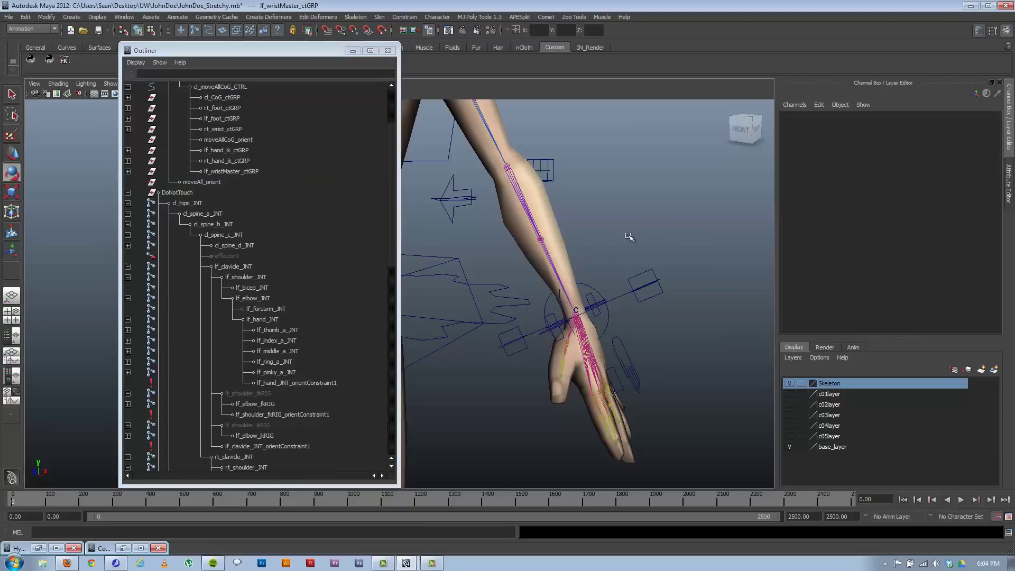
{"action": "left_click", "coordinate": [354, 51]}
- Look over the character's torso and both arms with their rig controls
{"action": "scroll", "coordinate": [642, 345], "scroll_direction": "down", "scroll_amount": 5}
{"action": "left_click_drag", "start_coordinate": [642, 345], "coordinate": [479, 304], "text": "alt"}
{"action": "mouse_move", "coordinate": [479, 304]}
{"action": "right_mouse_down", "text": "alt"}
{"action": "mouse_move", "coordinate": [489, 322]}
{"action": "mouse_move", "coordinate": [536, 322]}
{"action": "mouse_move", "coordinate": [494, 315]}
{"action": "right_mouse_up", "text": "alt"}
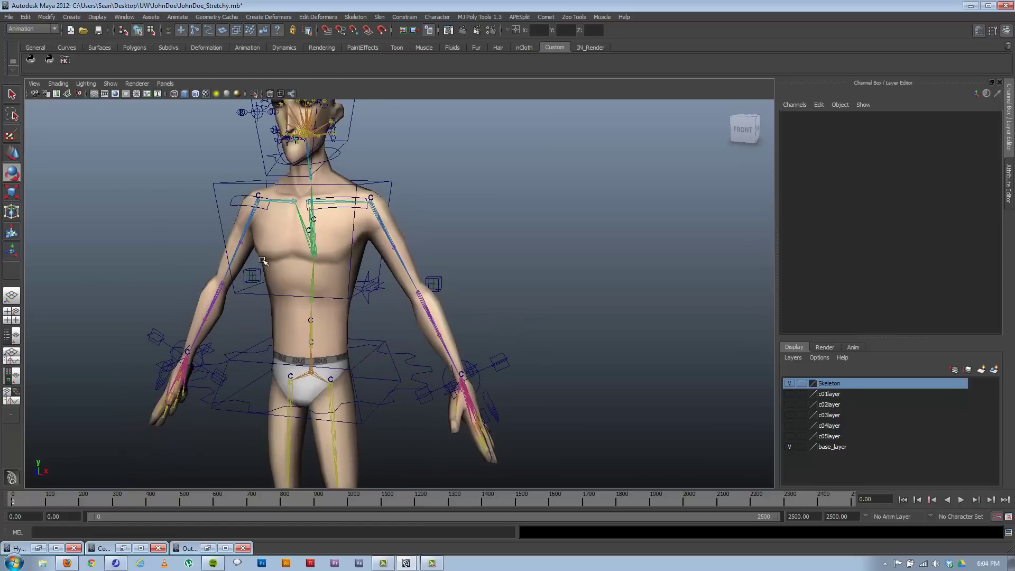
{"action": "middle_click_drag", "start_coordinate": [485, 392], "coordinate": [510, 311], "text": "alt"}
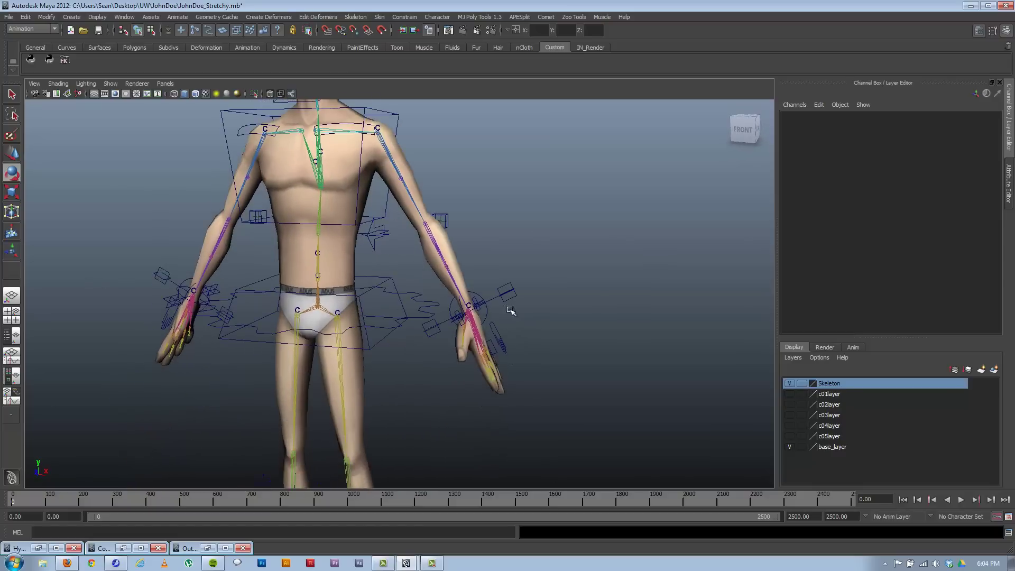
{"action": "left_click_drag", "start_coordinate": [220, 317], "coordinate": [547, 349], "text": "alt"}
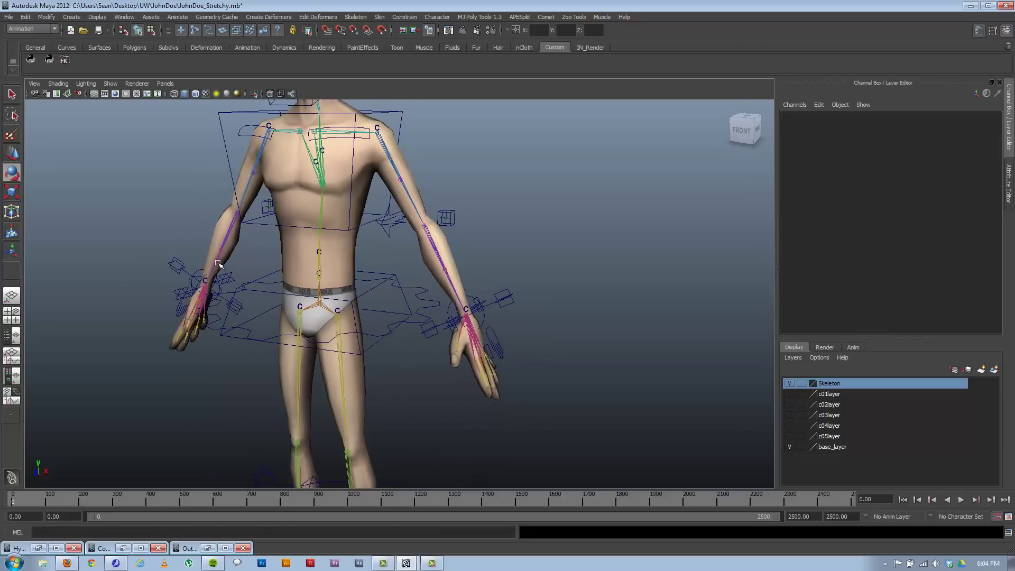
{"action": "left_click_drag", "start_coordinate": [511, 312], "coordinate": [476, 280], "text": "alt"}
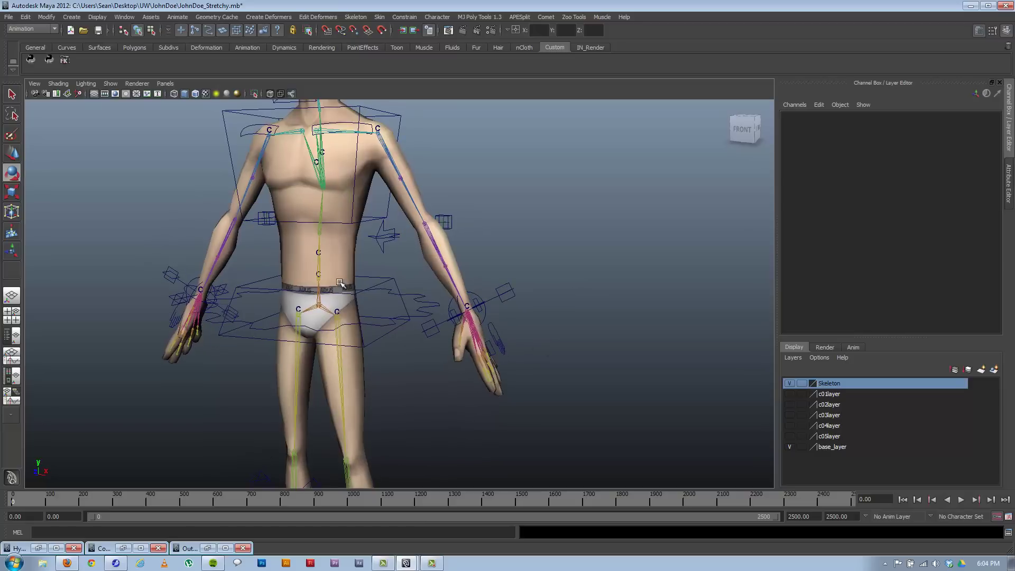
{"action": "left_click_drag", "start_coordinate": [592, 356], "coordinate": [508, 272], "text": "alt"}
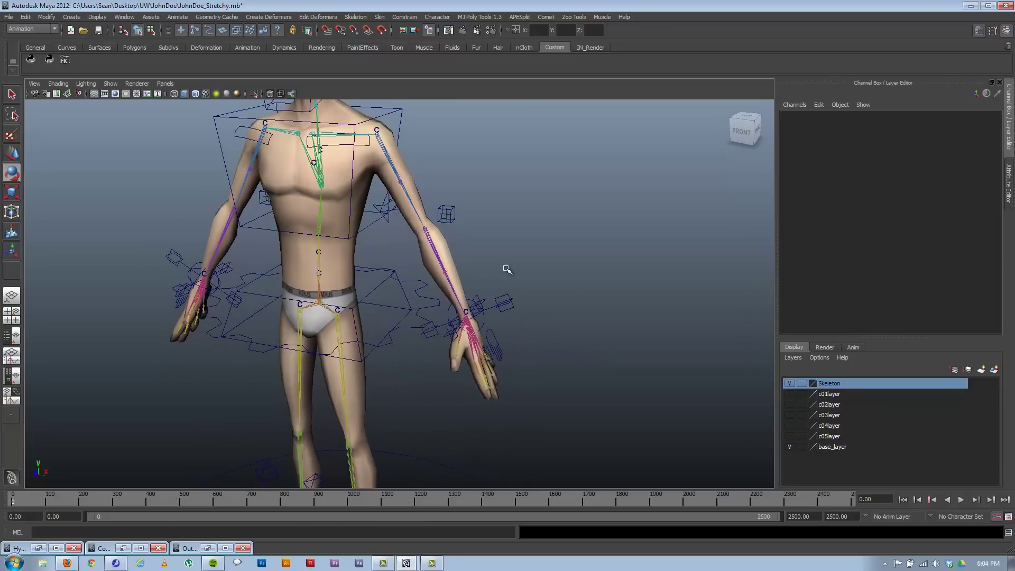
{"action": "middle_click_drag", "start_coordinate": [507, 272], "coordinate": [494, 333], "text": "alt"}
{"action": "left_click_drag", "start_coordinate": [494, 334], "coordinate": [470, 321], "text": "alt"}
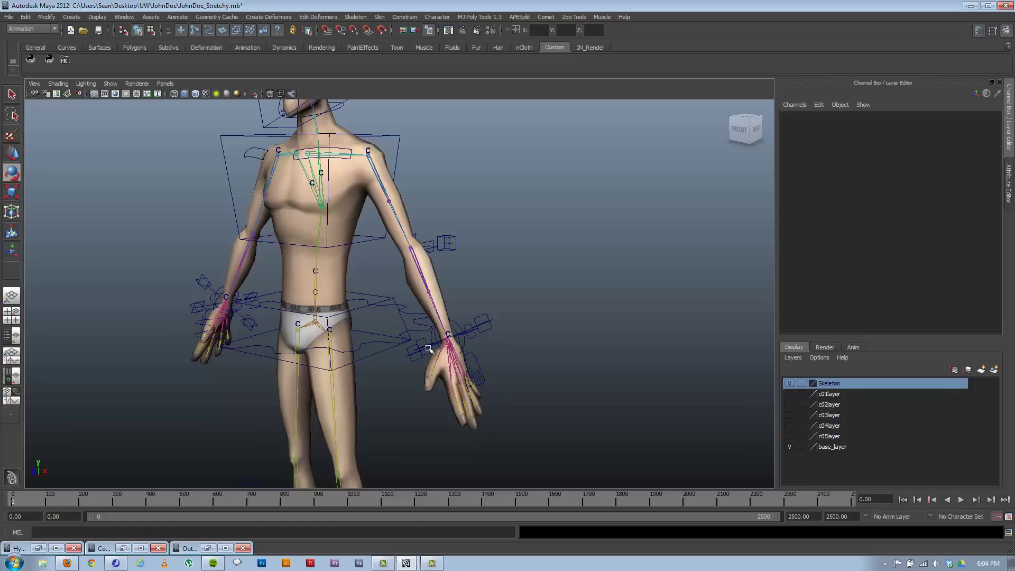
- Clear Maya and its Output Window off the desktop and open the UW folder
{"action": "left_click", "coordinate": [971, 6]}
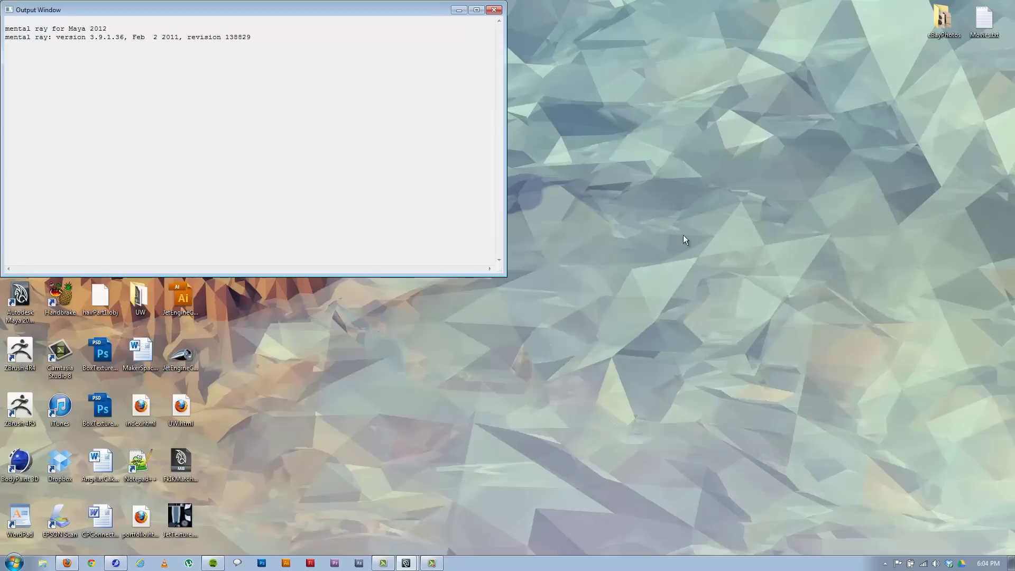
{"action": "left_click", "coordinate": [493, 10]}
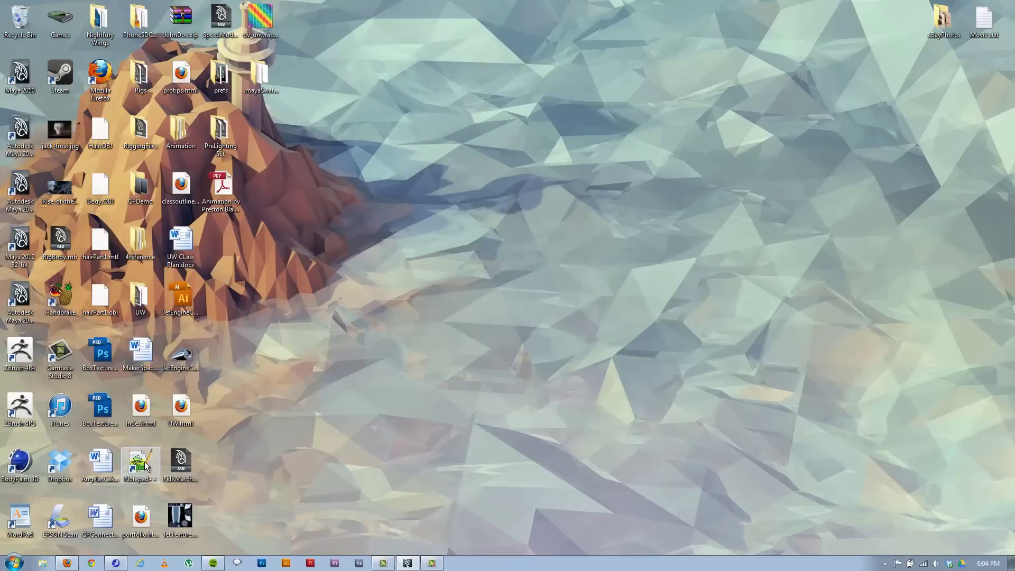
{"action": "double_click", "coordinate": [140, 300]}
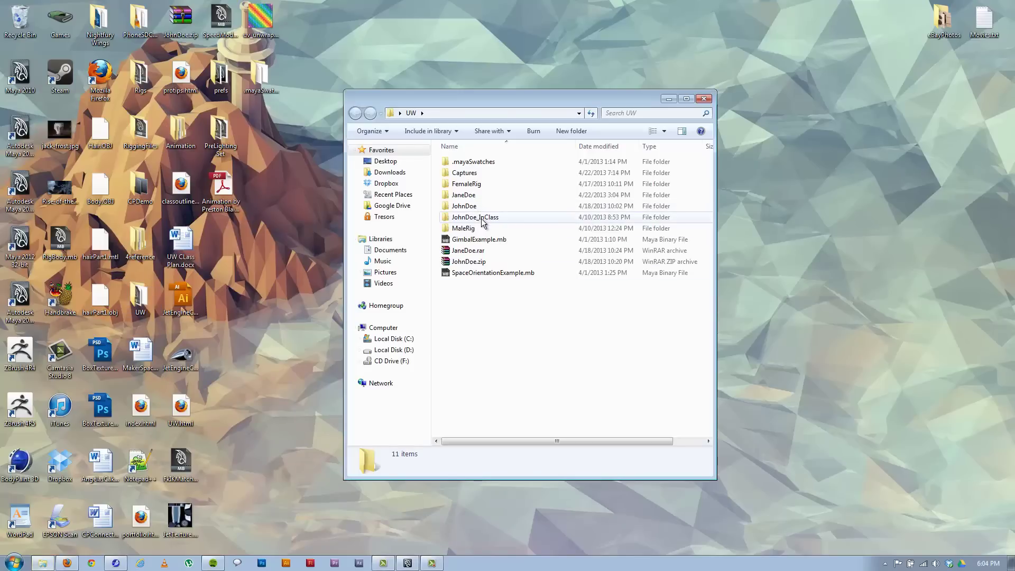
{"action": "double_click", "coordinate": [476, 207]}
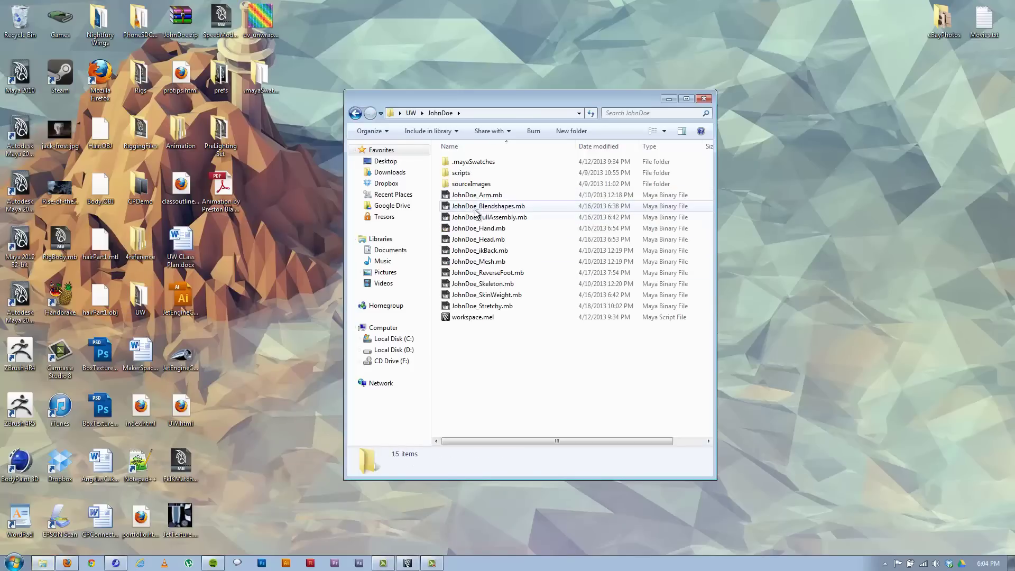
{"action": "double_click", "coordinate": [461, 174]}
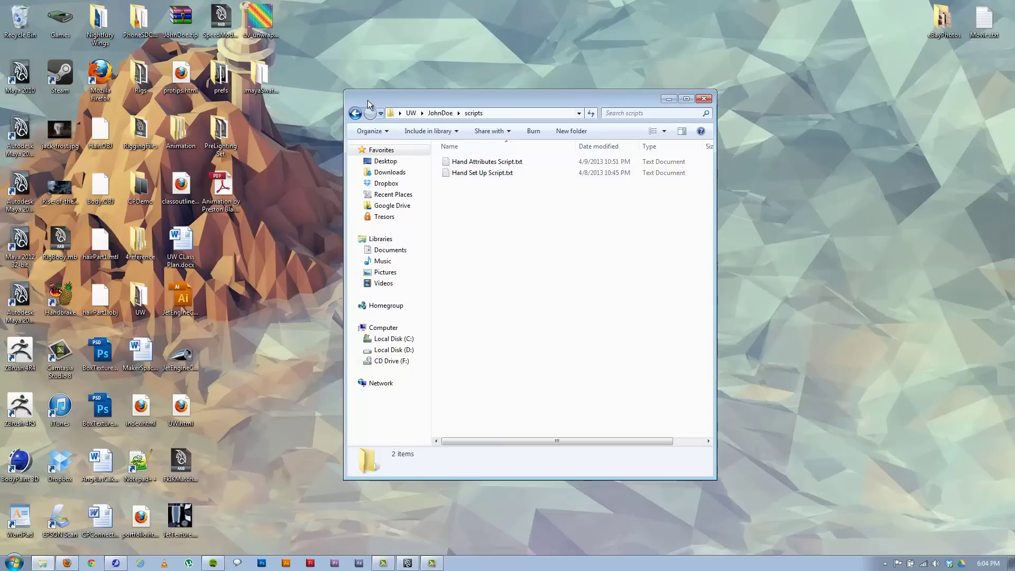
{"action": "left_click", "coordinate": [360, 116]}
{"action": "left_click", "coordinate": [361, 116]}
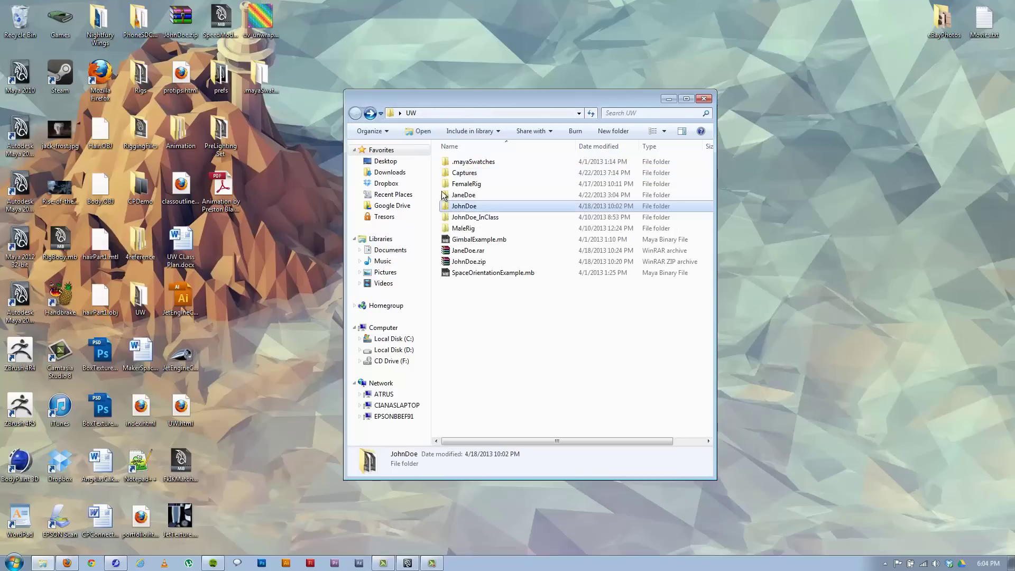
- Open JaneDoe's scripts folder and select FkIkMatchingButtons.txt, fkIkMatchingMessageConnections.txt and SetUpFkIKMatchConnections.txt
{"action": "left_click", "coordinate": [463, 196]}
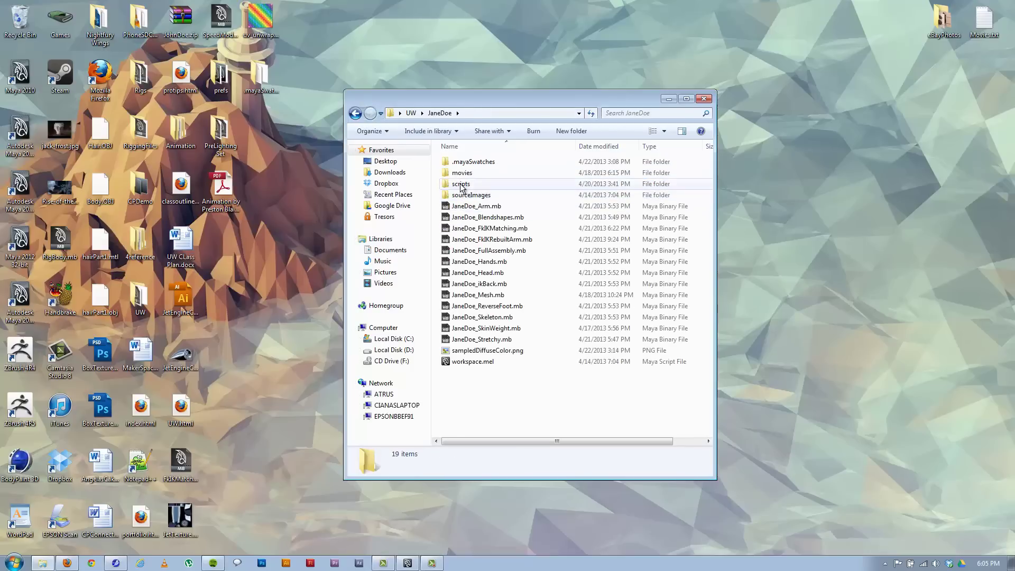
{"action": "double_click", "coordinate": [458, 185]}
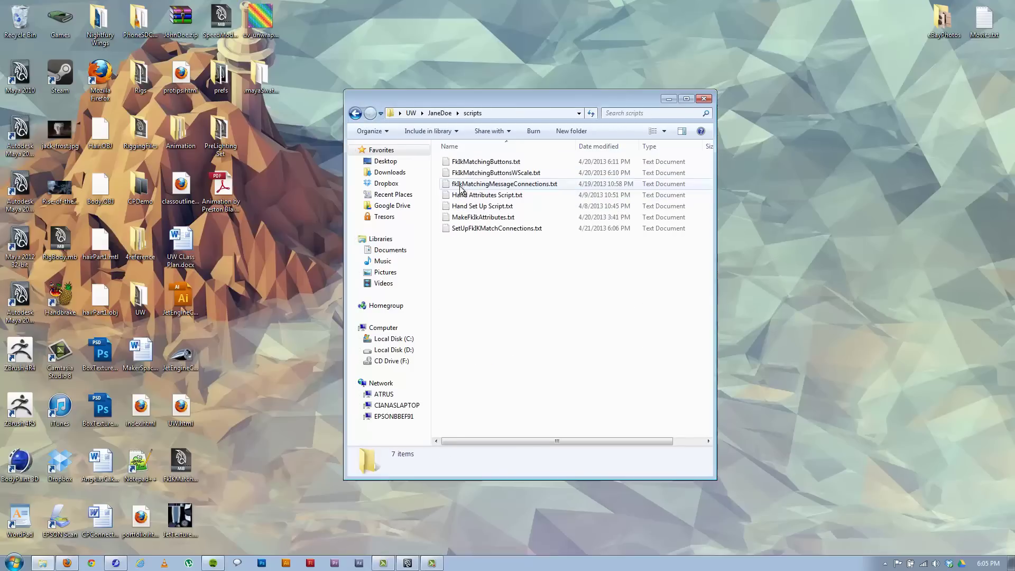
{"action": "left_click", "coordinate": [513, 166]}
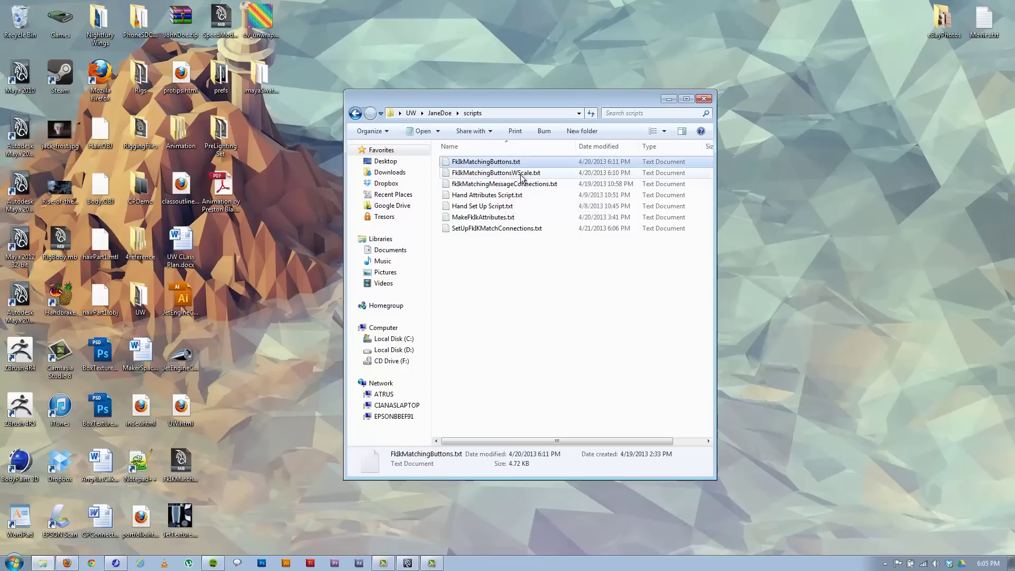
{"action": "left_click", "coordinate": [511, 184], "text": "shift"}
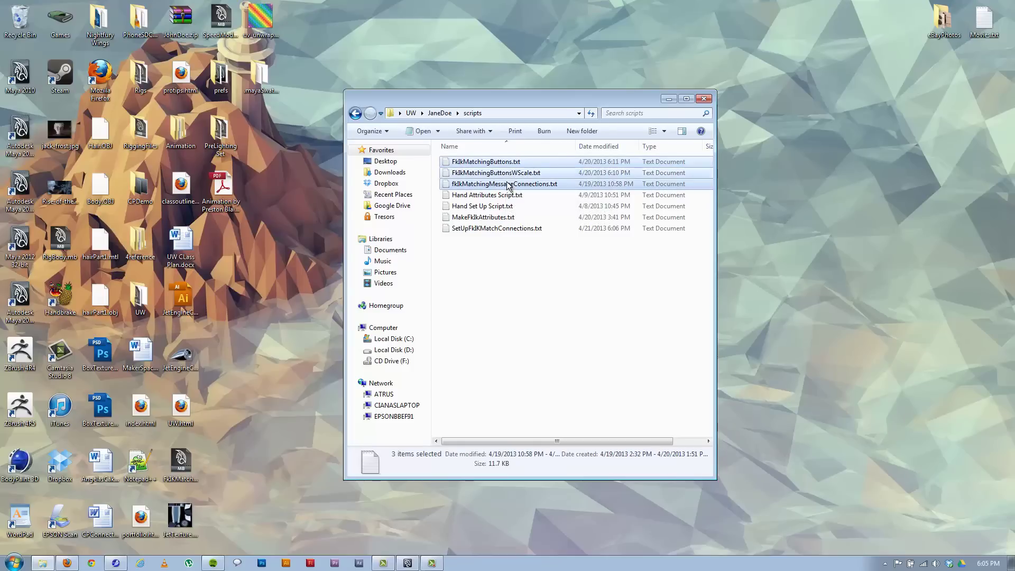
{"action": "left_click", "coordinate": [496, 172], "text": "ctrl"}
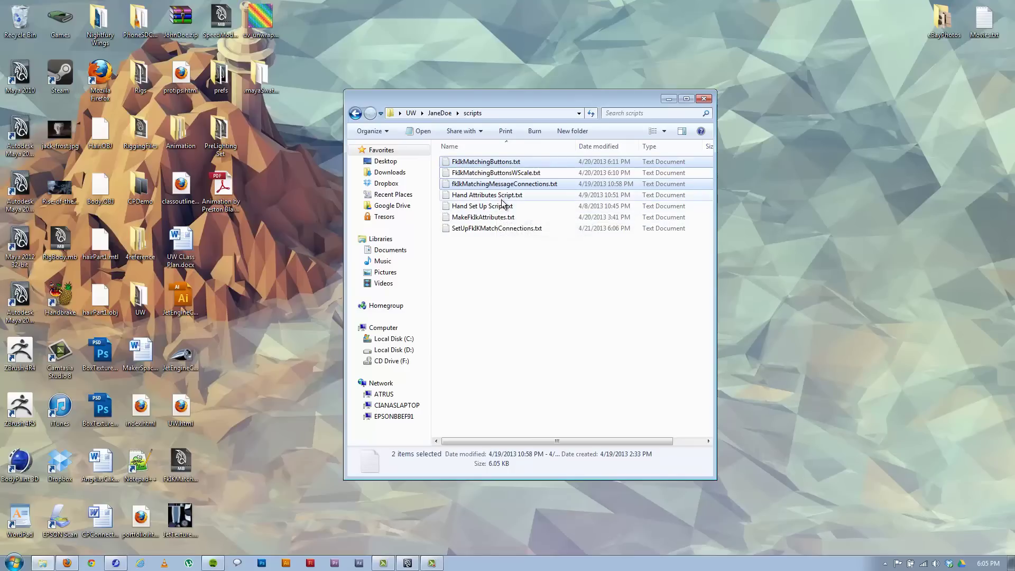
{"action": "left_click", "coordinate": [498, 230], "text": "ctrl"}
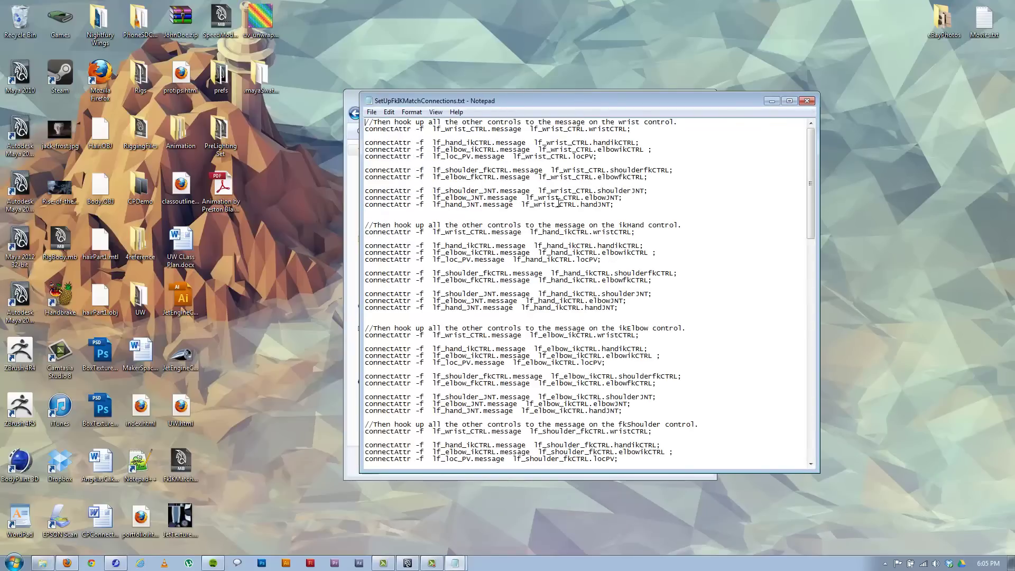
- Close the Notepad window, open the selected scripts in Notepad++ instead, and widen its window
{"action": "left_click", "coordinate": [807, 100]}
{"action": "left_click", "coordinate": [774, 100]}
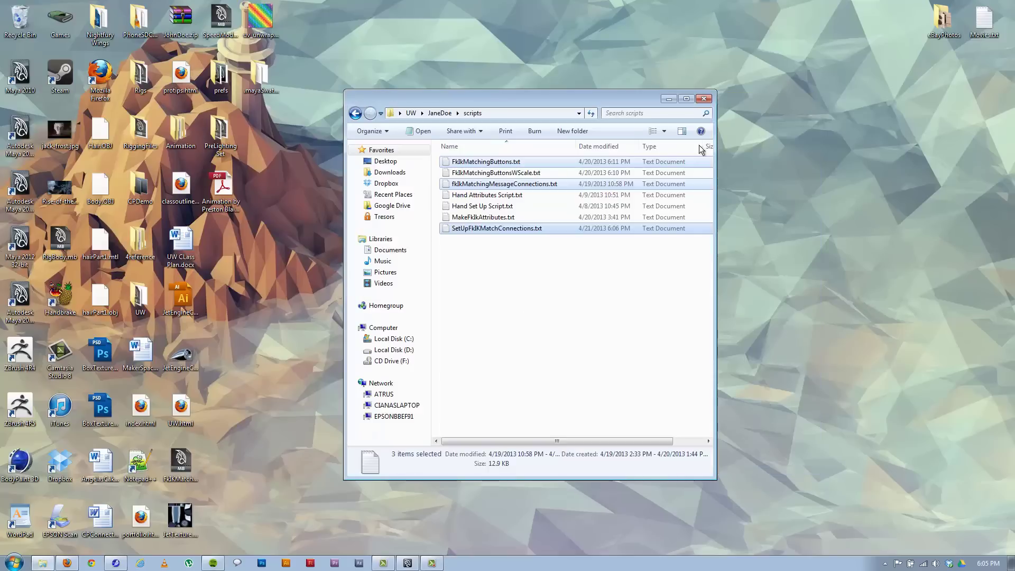
{"action": "right_click", "coordinate": [500, 230]}
{"action": "left_click", "coordinate": [407, 280]}
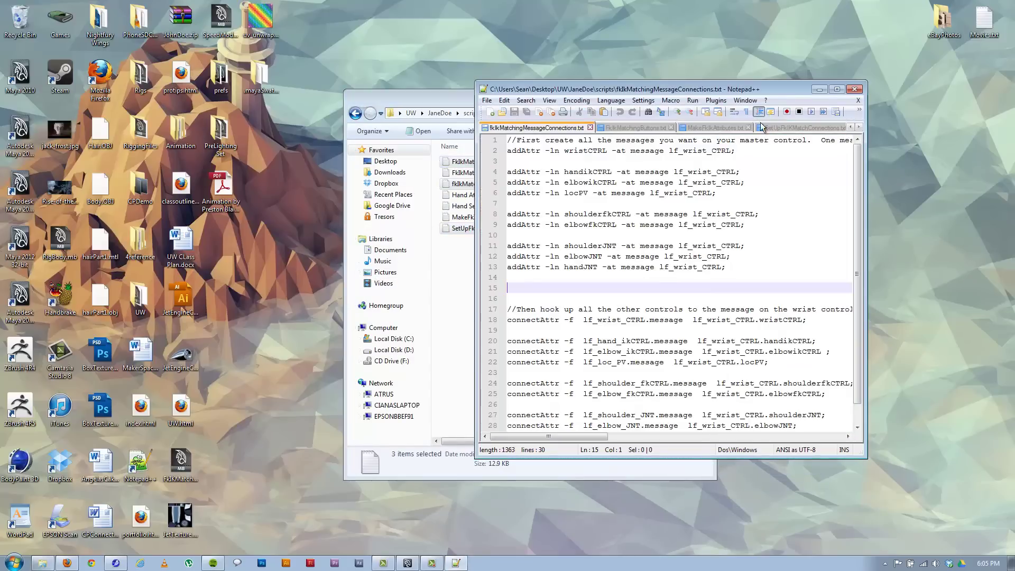
{"action": "left_click_drag", "start_coordinate": [868, 271], "coordinate": [942, 270]}
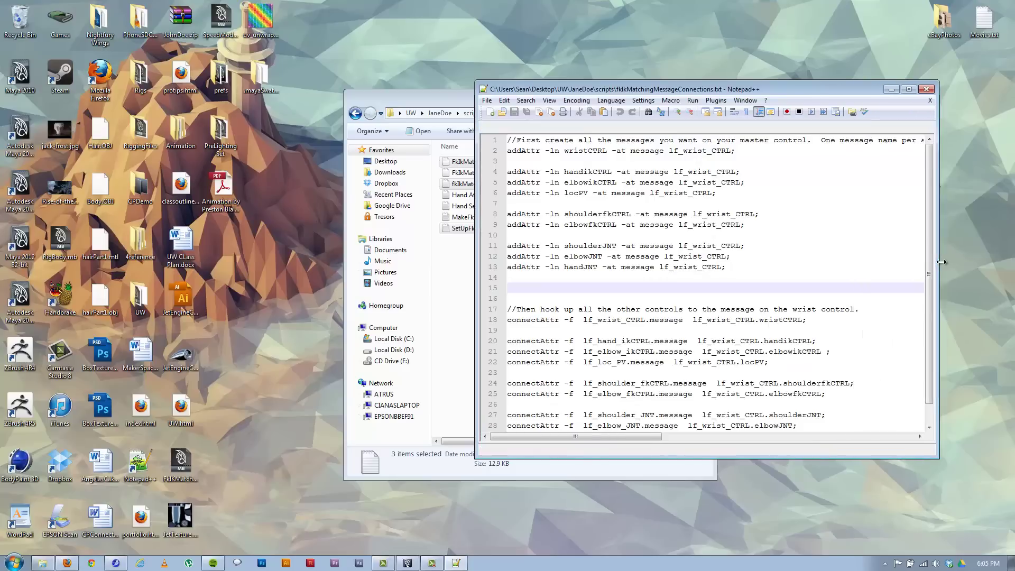
- Look through the open scripts and examine the opening section of FkIkMatchingButtons.txt
{"action": "left_click", "coordinate": [636, 129]}
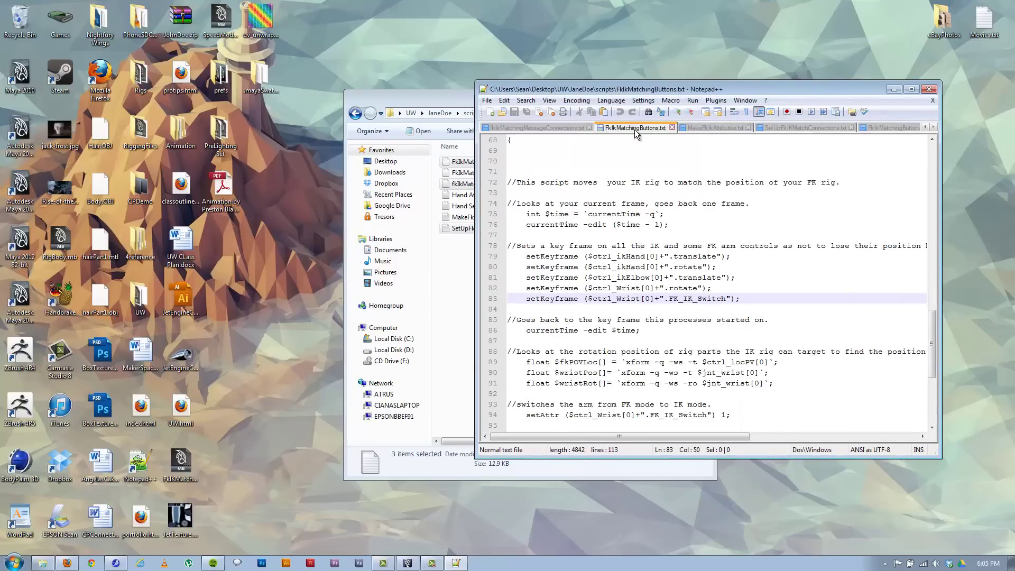
{"action": "left_click", "coordinate": [698, 130]}
{"action": "left_click", "coordinate": [799, 129]}
{"action": "left_click", "coordinate": [868, 129]}
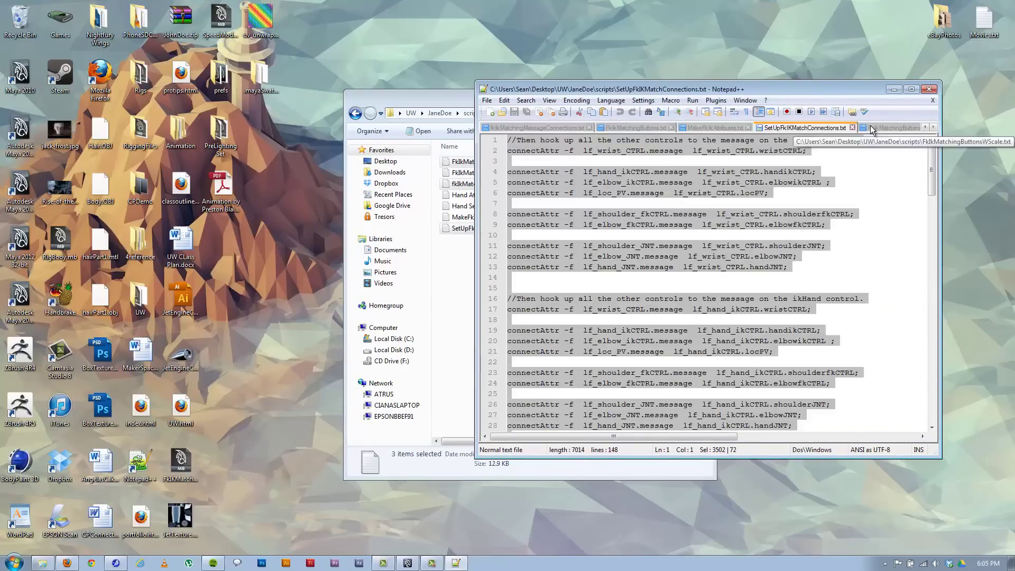
{"action": "left_click", "coordinate": [524, 128]}
{"action": "scroll", "coordinate": [621, 267], "scroll_direction": "up", "scroll_amount": 20}
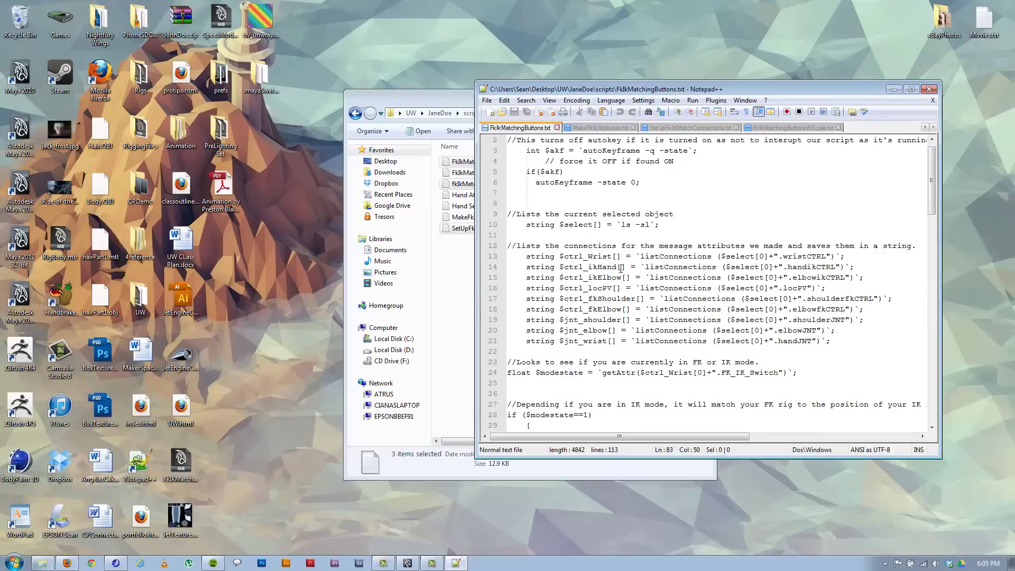
{"action": "scroll", "coordinate": [620, 268], "scroll_direction": "down", "scroll_amount": 3}
- Look over the attribute commands in MakeFkIkAttributes.txt and the connection commands in SetUpFkIKMatchConnections.txt
{"action": "left_click", "coordinate": [606, 129]}
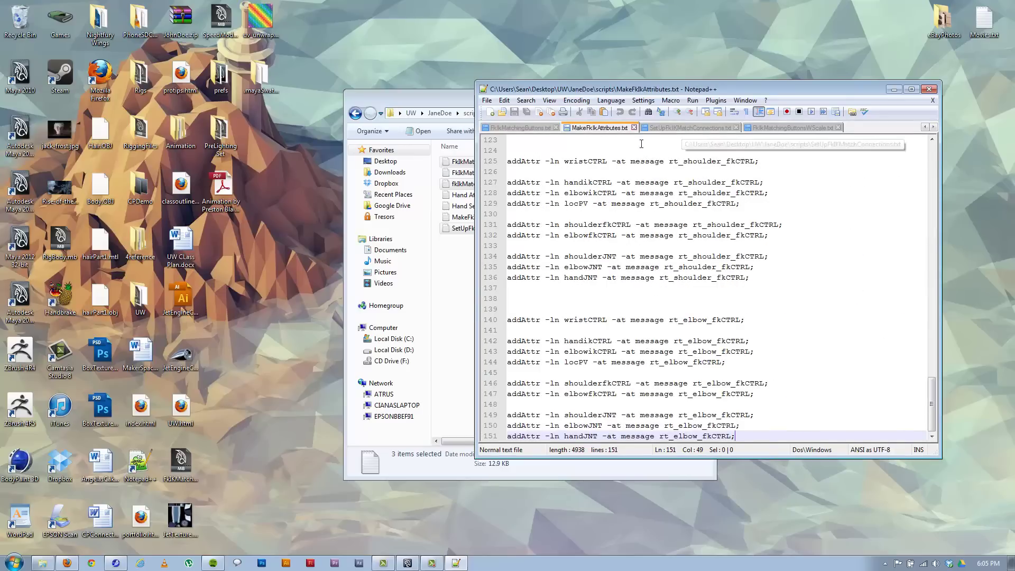
{"action": "left_click", "coordinate": [801, 256]}
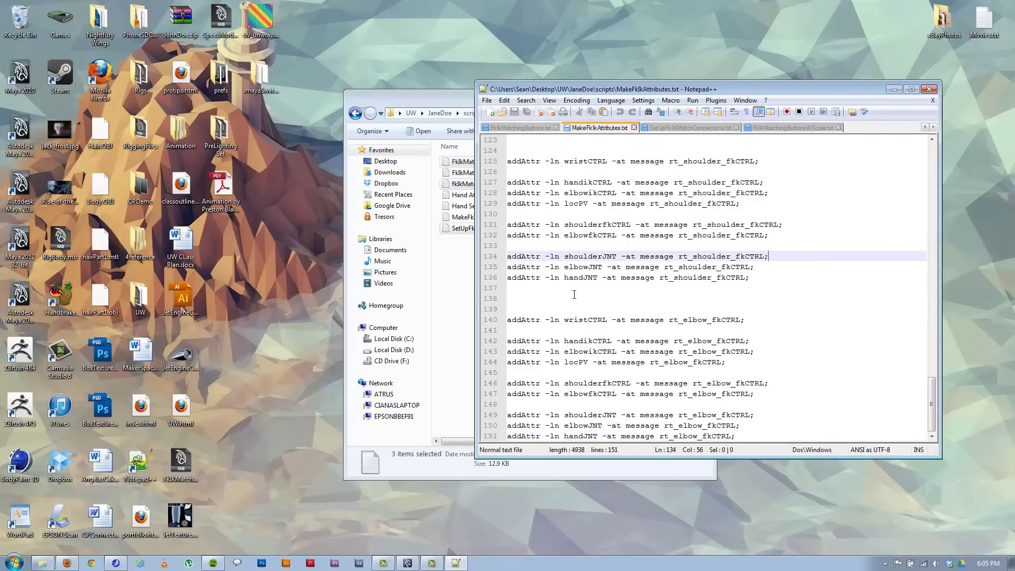
{"action": "left_click", "coordinate": [689, 128]}
{"action": "key", "text": "ctrl+a"}
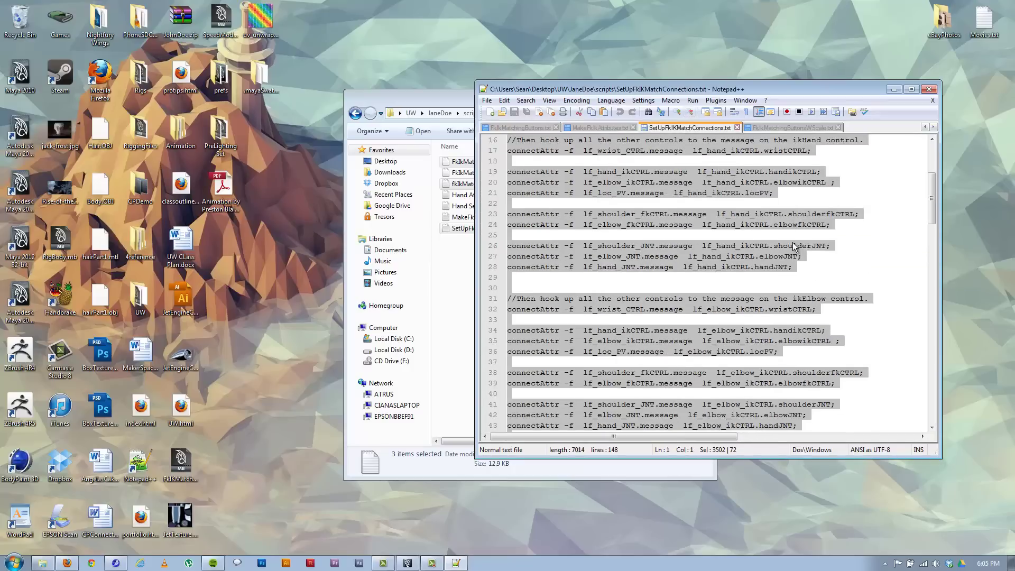
- Check FkIkMatchingButtonsWScale.txt, close that file, and return to fkIkMatchingMessageConnections.txt
{"action": "left_click", "coordinate": [793, 128]}
{"action": "key", "text": "ctrl+a"}
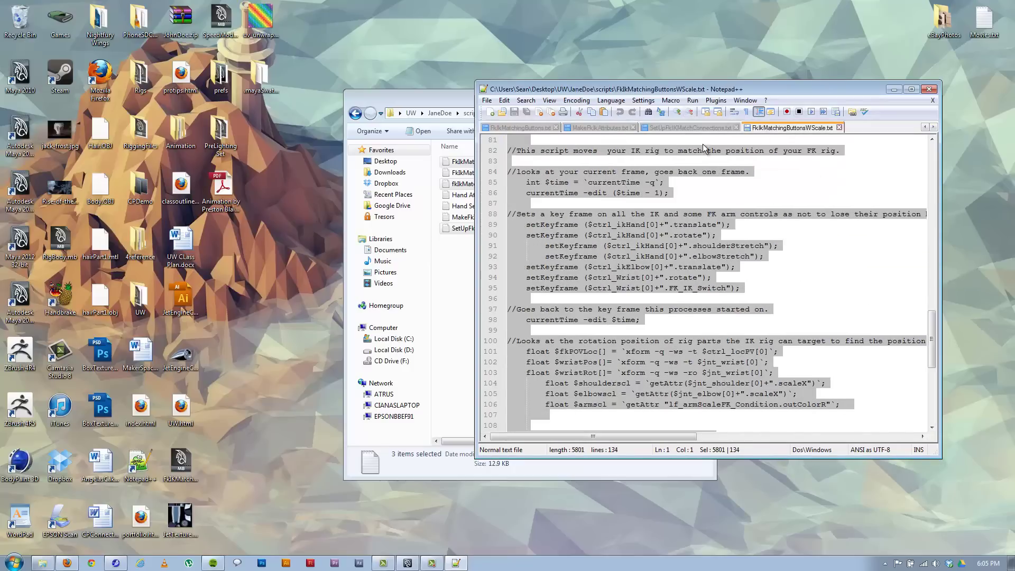
{"action": "left_click", "coordinate": [787, 183]}
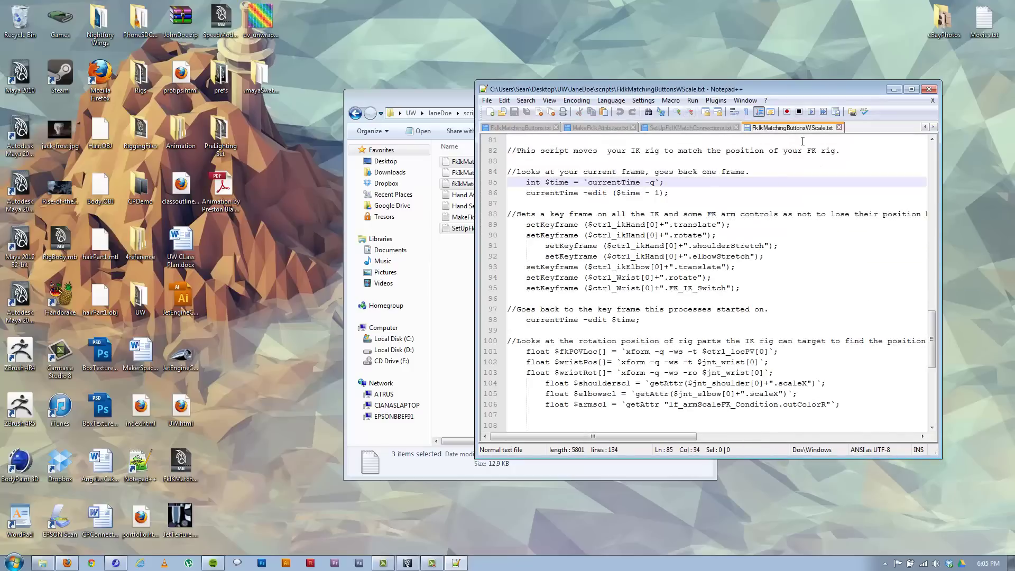
{"action": "left_click", "coordinate": [839, 128]}
{"action": "left_click", "coordinate": [549, 128]}
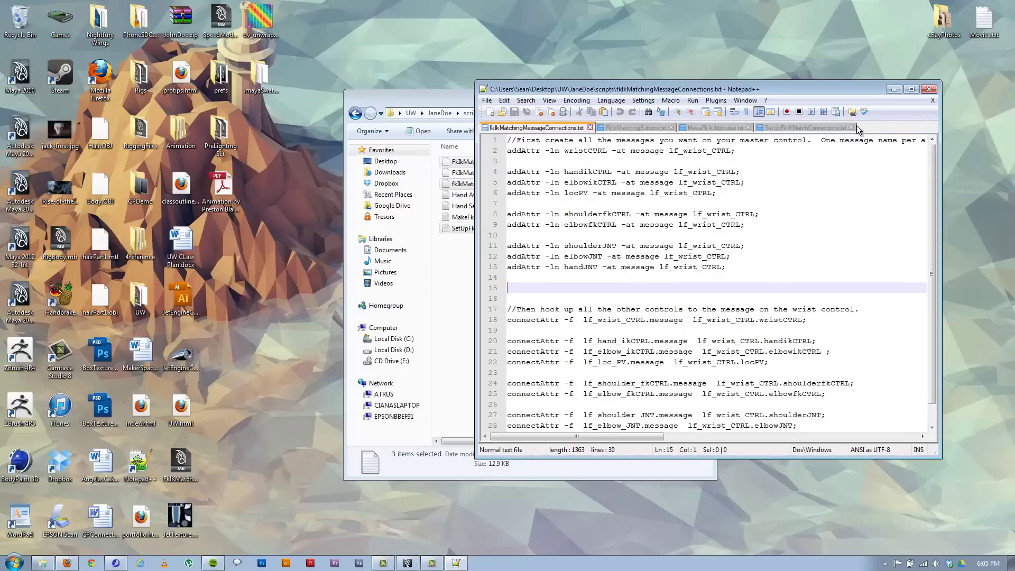
- Review the remaining scripts and highlight the addAttr message lines for lf_wrist_CTRL in fkIkMatchingMessageConnections.txt
{"action": "left_click", "coordinate": [815, 132]}
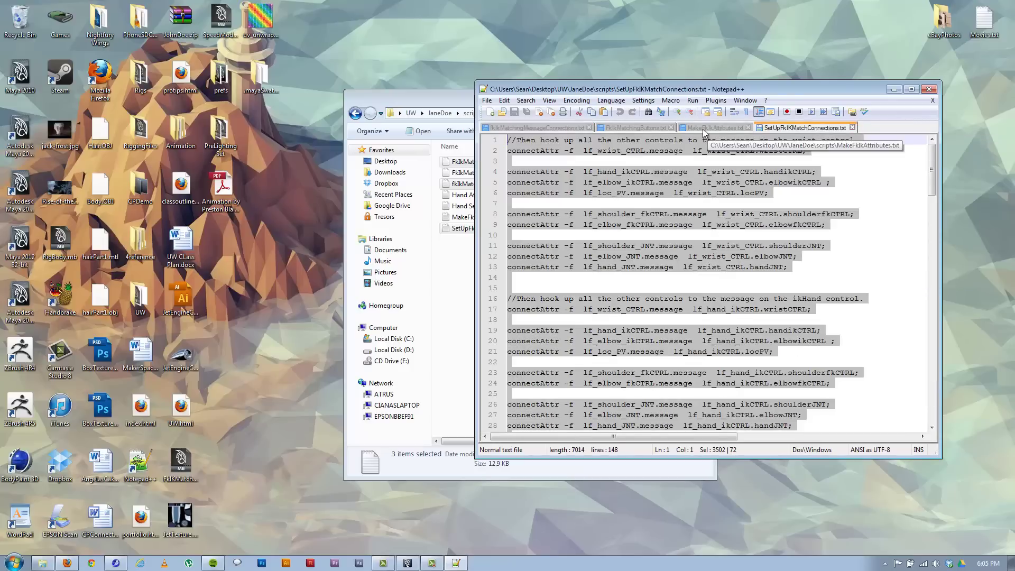
{"action": "left_click", "coordinate": [727, 130]}
{"action": "left_click", "coordinate": [643, 130]}
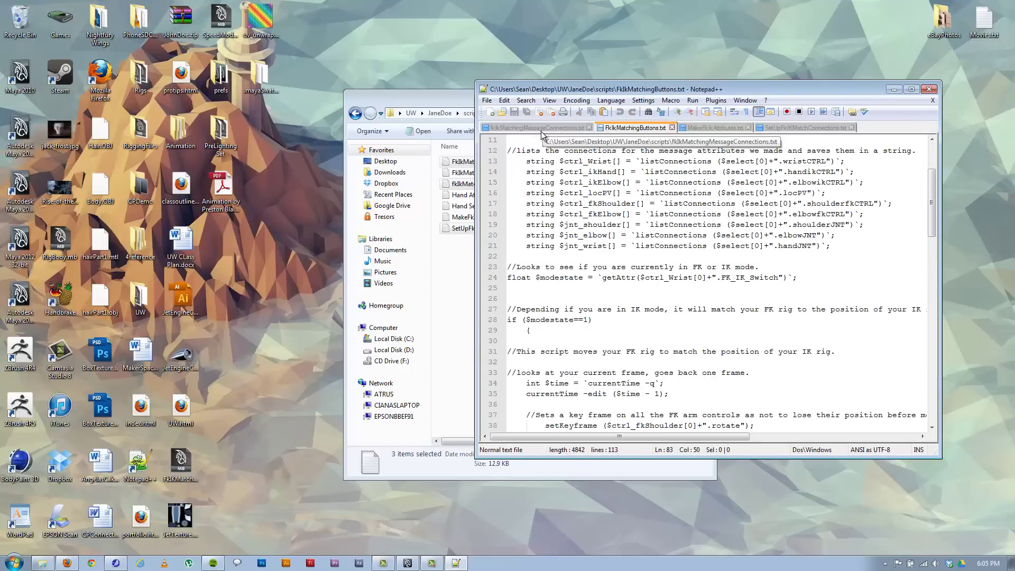
{"action": "left_click", "coordinate": [542, 128]}
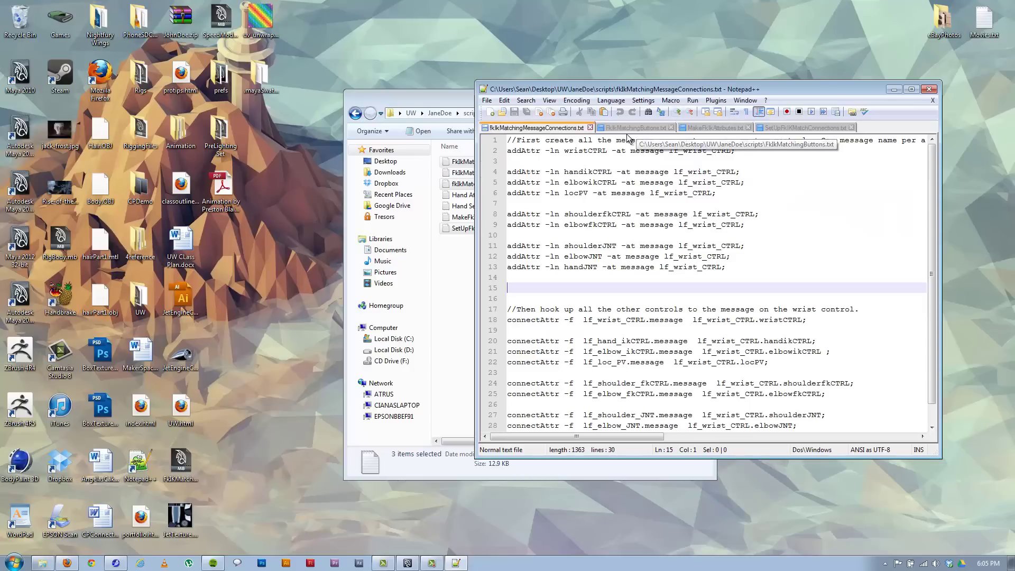
{"action": "left_click_drag", "start_coordinate": [766, 267], "coordinate": [463, 151]}
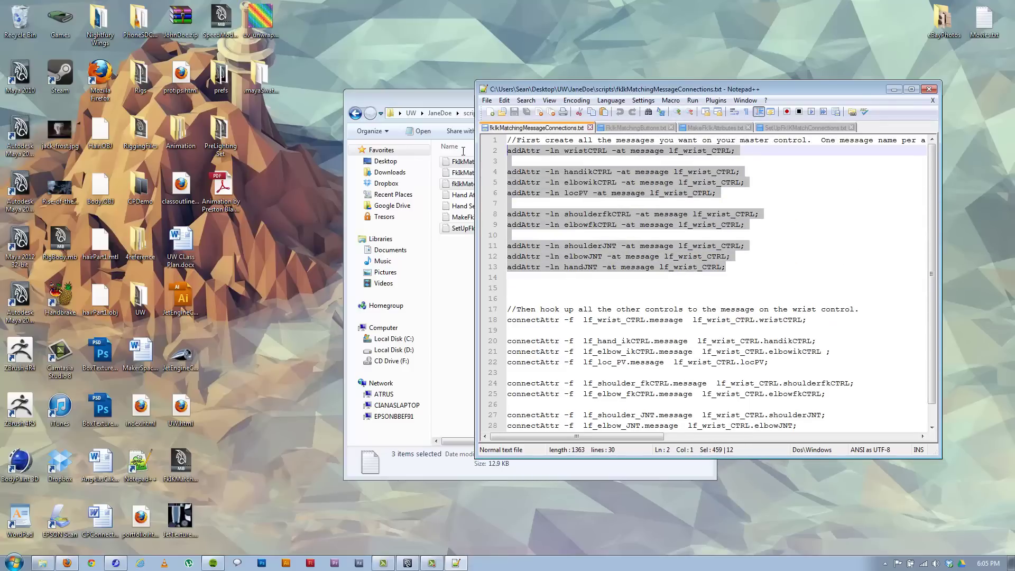
- Examine the autokey, selection and message connection lines at the start of FkIkMatchingButtons.txt
{"action": "left_click", "coordinate": [643, 130]}
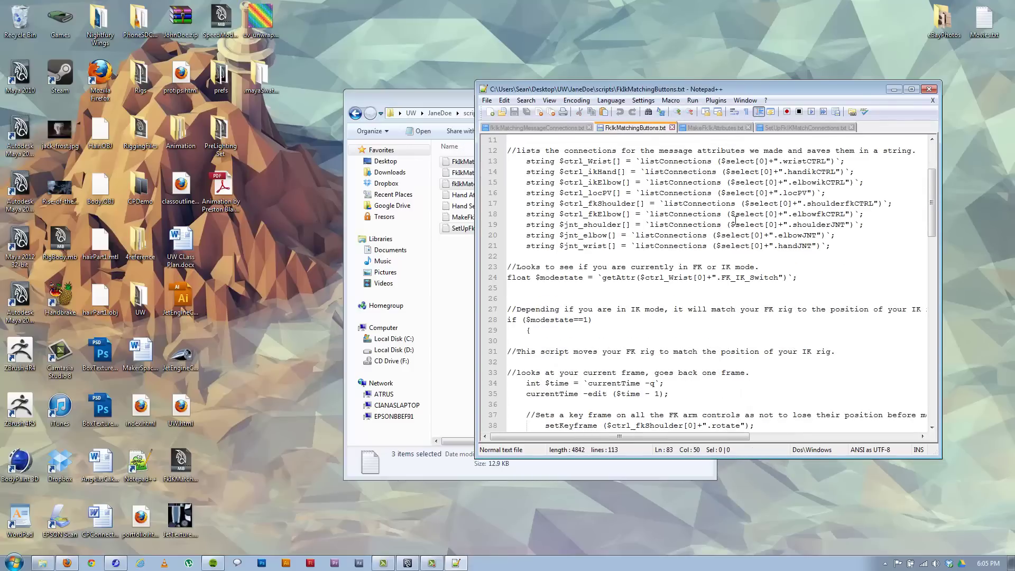
{"action": "left_click_drag", "start_coordinate": [517, 151], "coordinate": [879, 362]}
{"action": "left_click_drag", "start_coordinate": [937, 206], "coordinate": [931, 169]}
{"action": "left_click", "coordinate": [687, 195]}
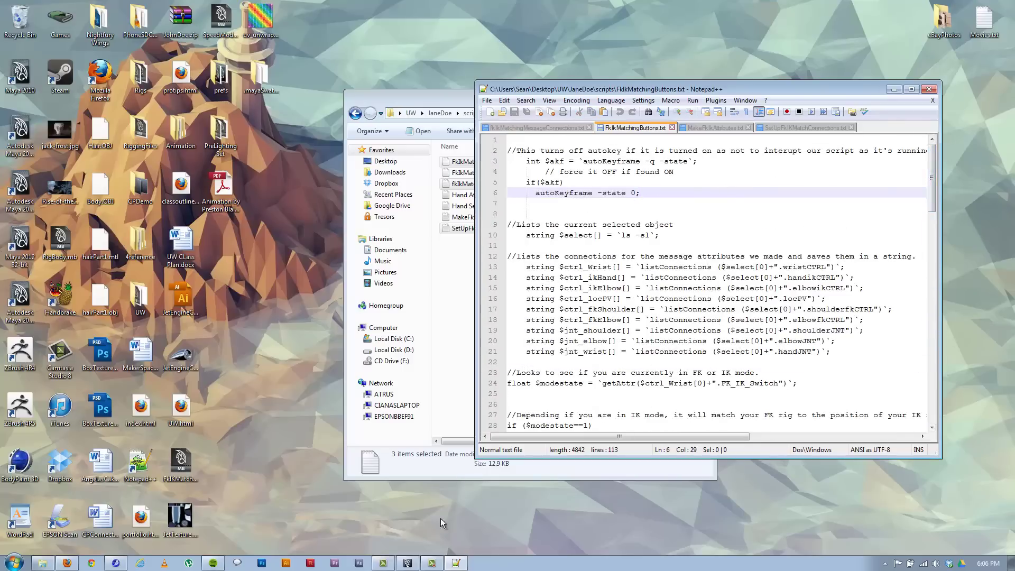
- Switch back to Maya, close the Outliner, and minimize the Connection Editor and Hypergraph
{"action": "left_click", "coordinate": [407, 564]}
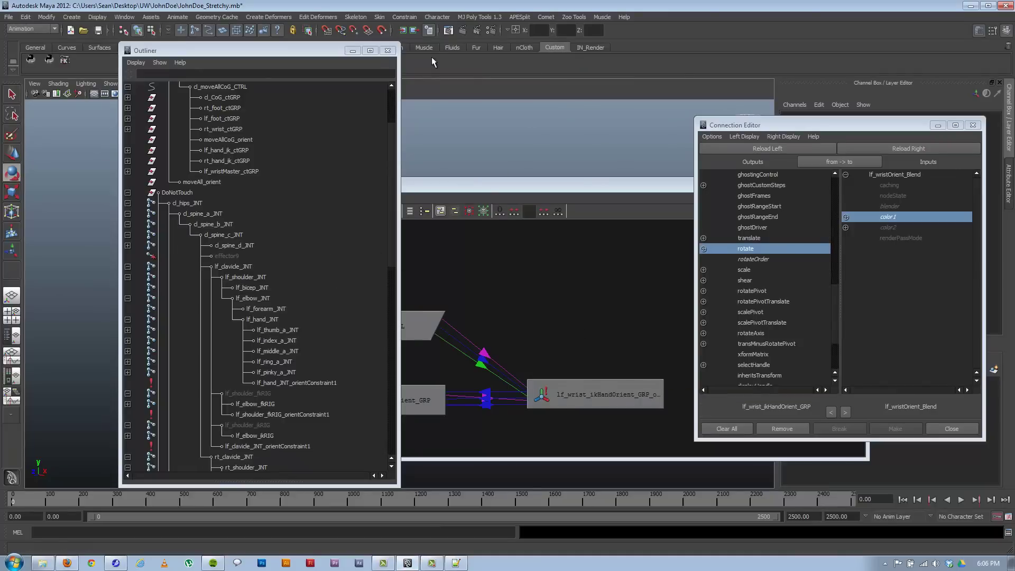
{"action": "left_click", "coordinate": [388, 50]}
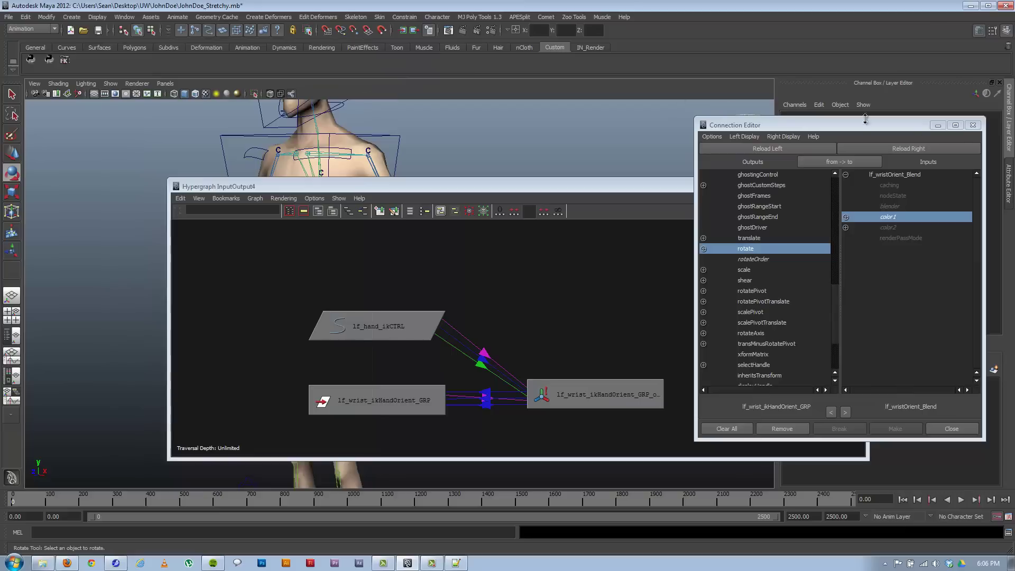
{"action": "left_click", "coordinate": [939, 130]}
{"action": "left_click", "coordinate": [821, 187]}
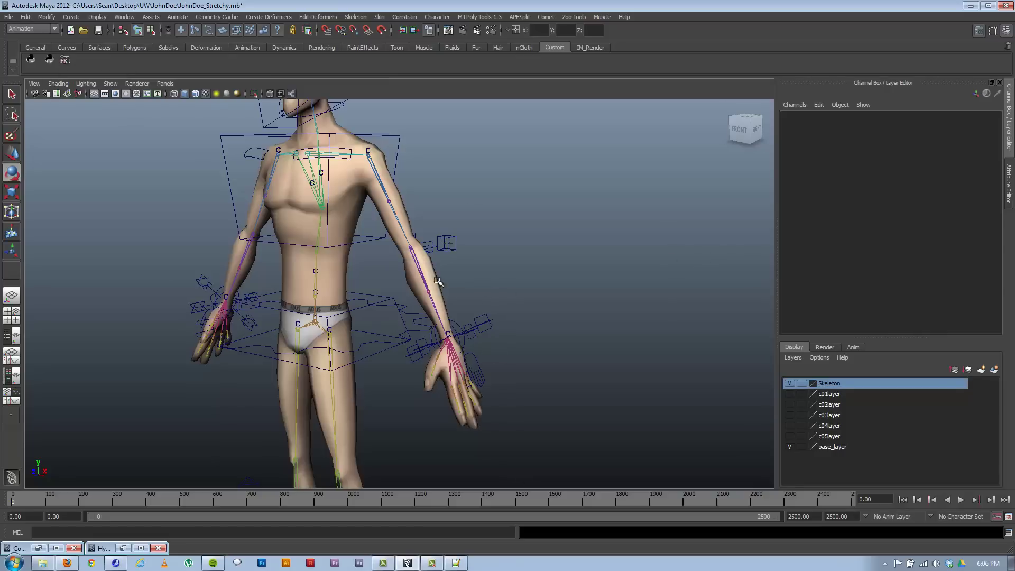
- Select lf_wrist_CTRL and inspect the left arm and its controls from several angles
{"action": "middle_click_drag", "start_coordinate": [513, 307], "coordinate": [552, 306], "text": "alt"}
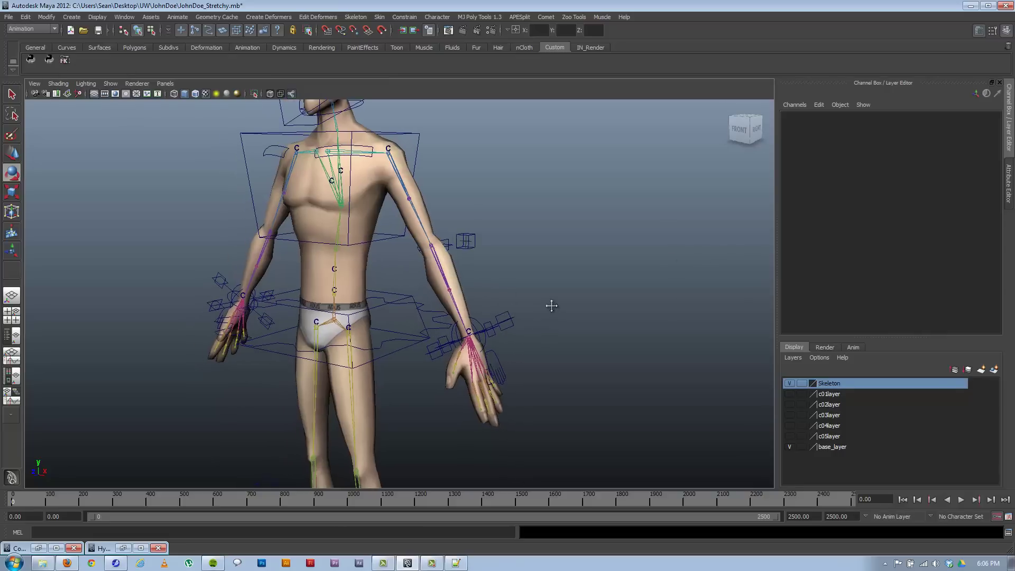
{"action": "scroll", "coordinate": [551, 306], "scroll_direction": "down", "scroll_amount": 4}
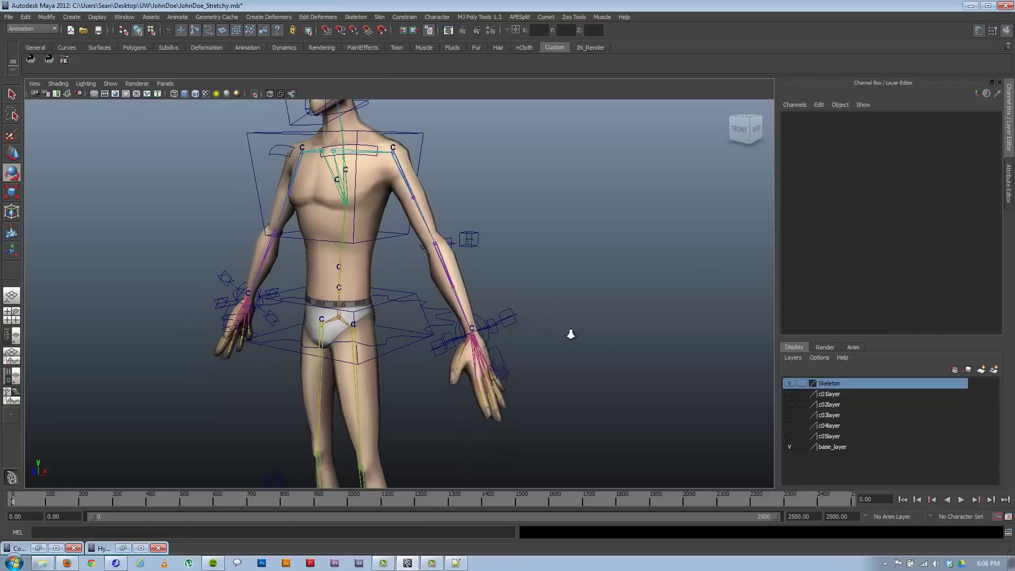
{"action": "scroll", "coordinate": [427, 331], "scroll_direction": "up", "scroll_amount": 4}
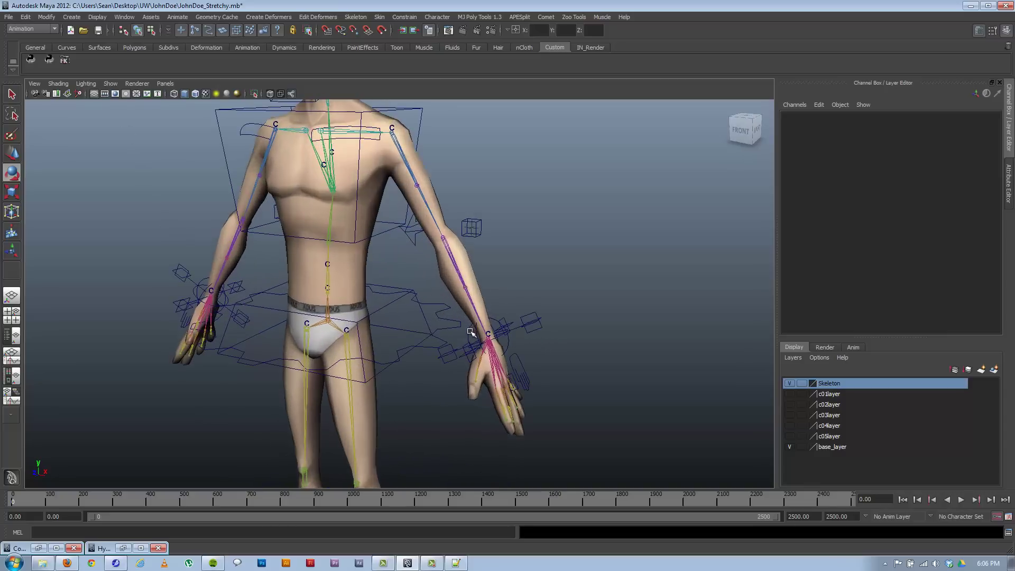
{"action": "left_click", "coordinate": [470, 332]}
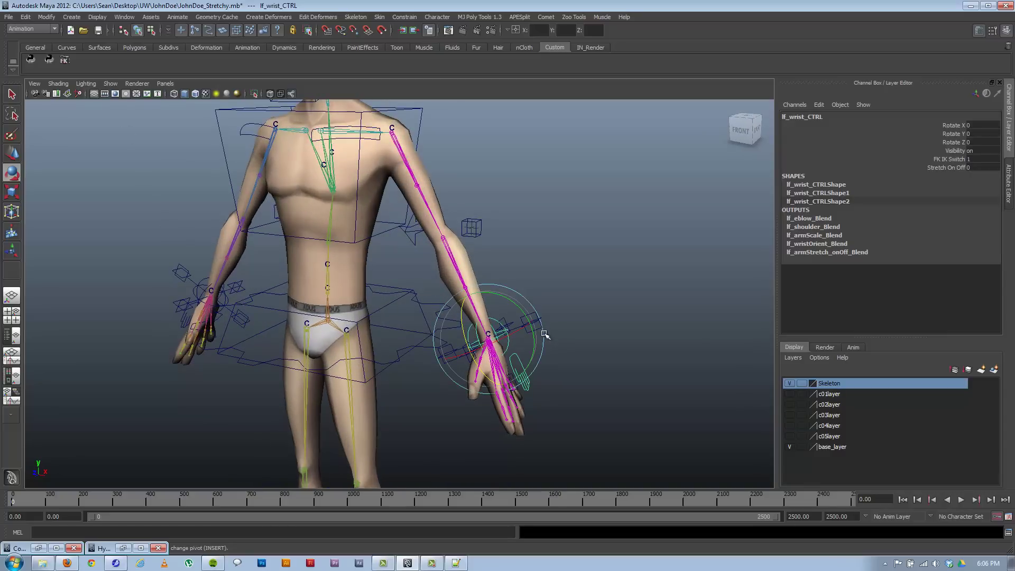
{"action": "left_click_drag", "start_coordinate": [544, 334], "coordinate": [464, 325], "text": "alt"}
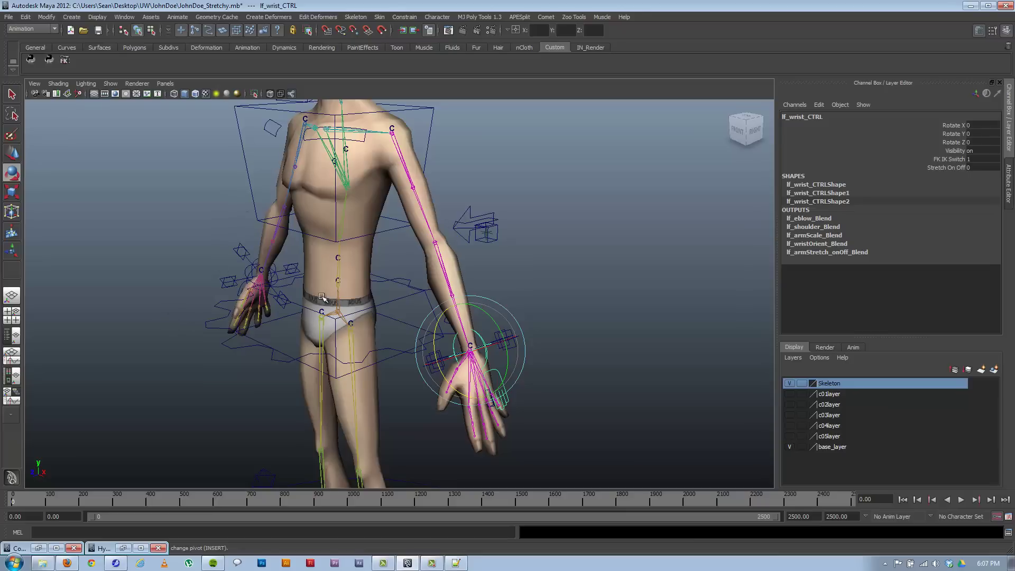
{"action": "middle_click_drag", "start_coordinate": [357, 279], "coordinate": [468, 306], "text": "alt"}
{"action": "left_click_drag", "start_coordinate": [468, 306], "coordinate": [487, 312], "text": "alt"}
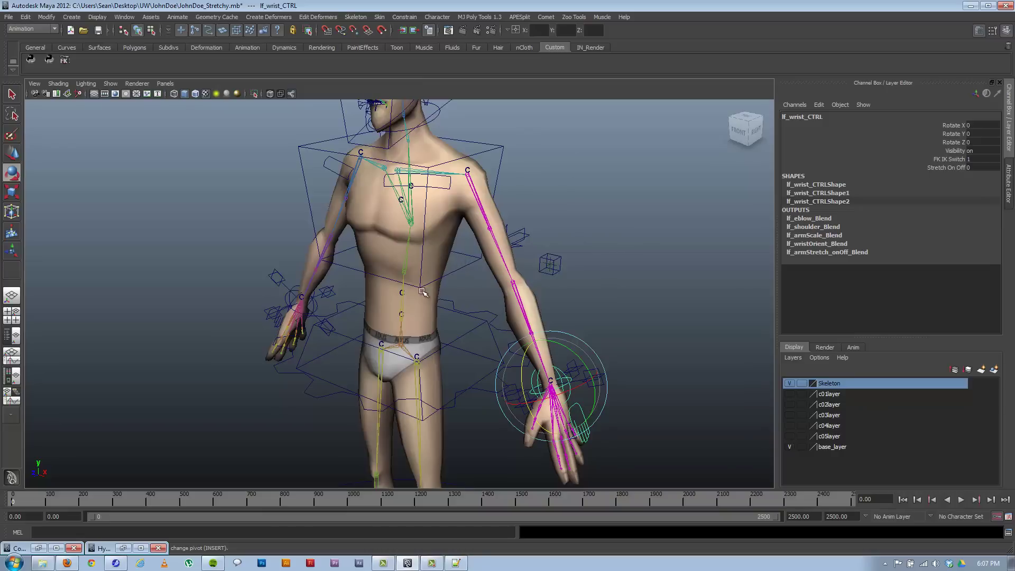
{"action": "left_click_drag", "start_coordinate": [624, 276], "coordinate": [513, 163], "text": "alt"}
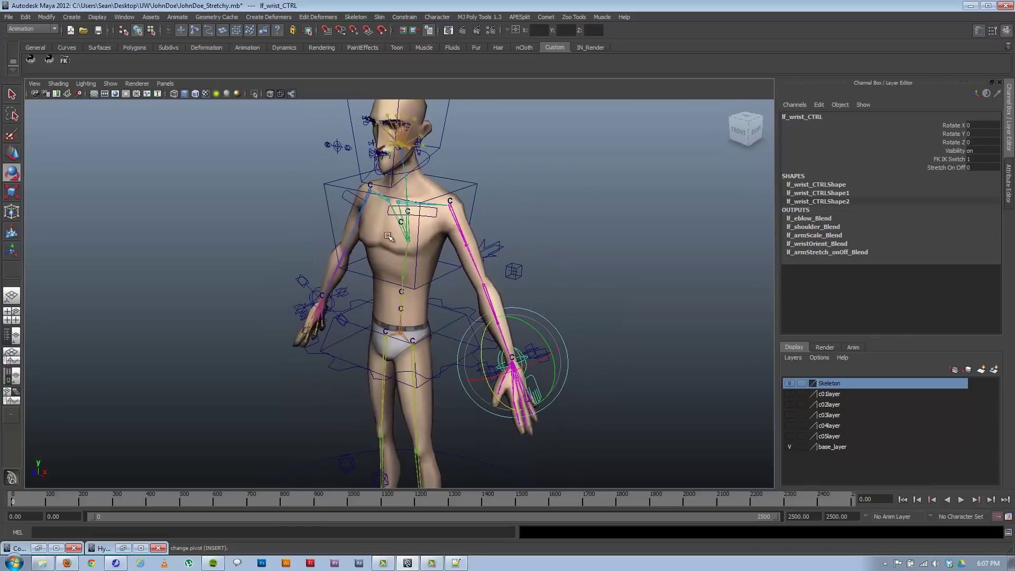
{"action": "right_click_drag", "start_coordinate": [400, 257], "coordinate": [446, 288], "text": "alt"}
{"action": "left_click_drag", "start_coordinate": [447, 288], "coordinate": [596, 331], "text": "alt"}
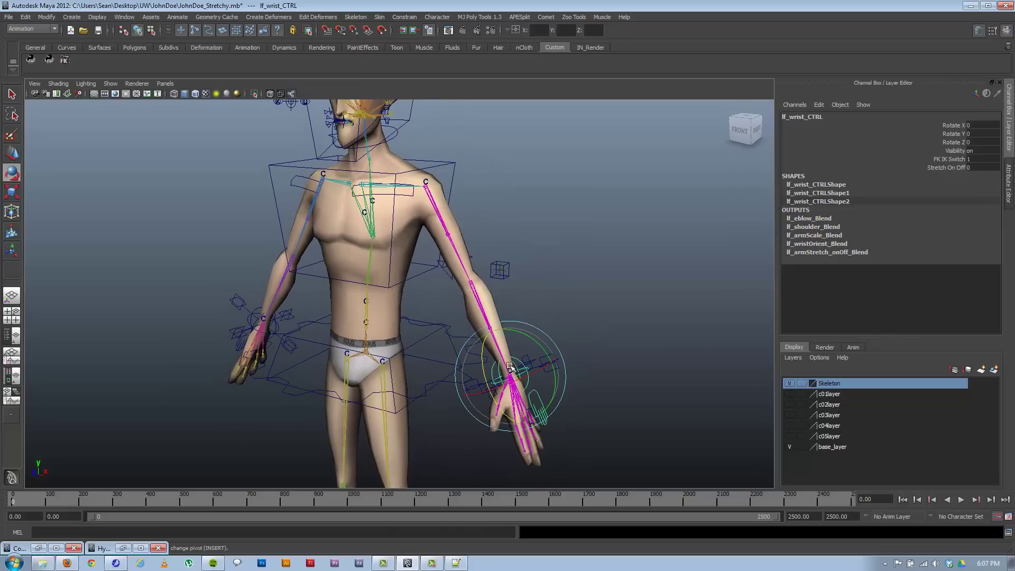
- Select lf_hand_ikCTRL in place of the wrist control and inspect the IK hand control on the full character
{"action": "left_click", "coordinate": [580, 338]}
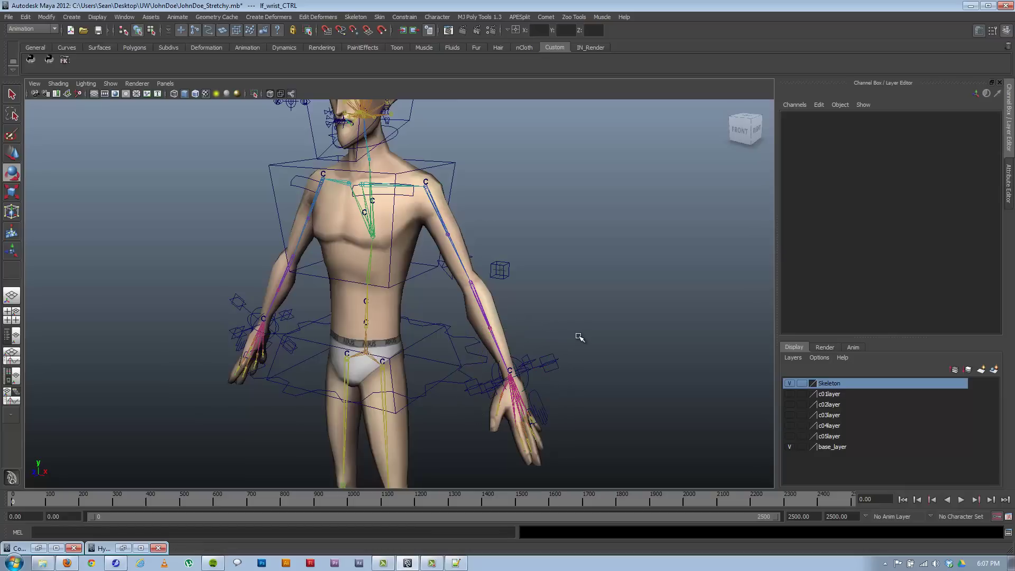
{"action": "left_click", "coordinate": [548, 365]}
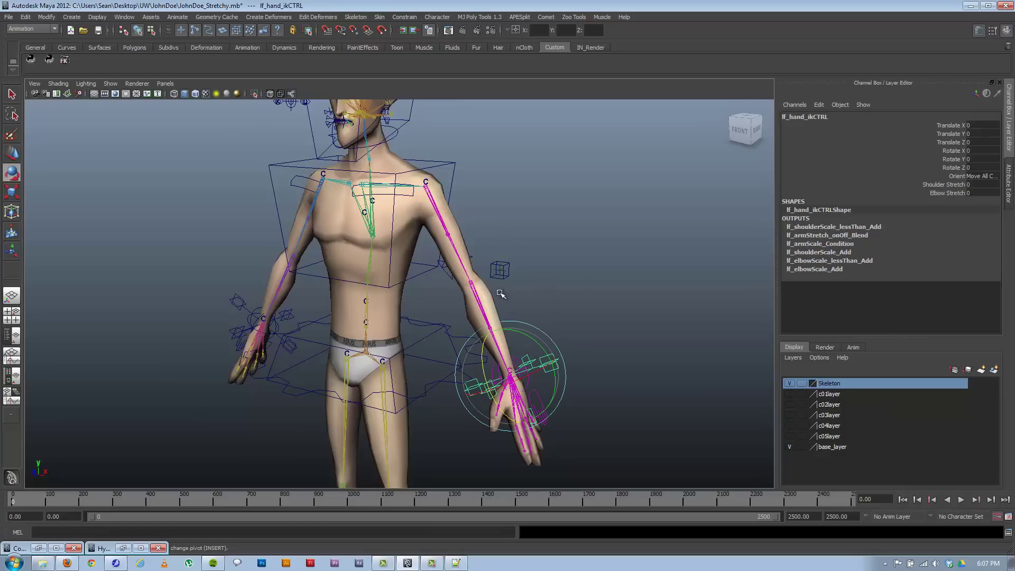
{"action": "middle_click_drag", "start_coordinate": [501, 294], "coordinate": [579, 378], "text": "alt"}
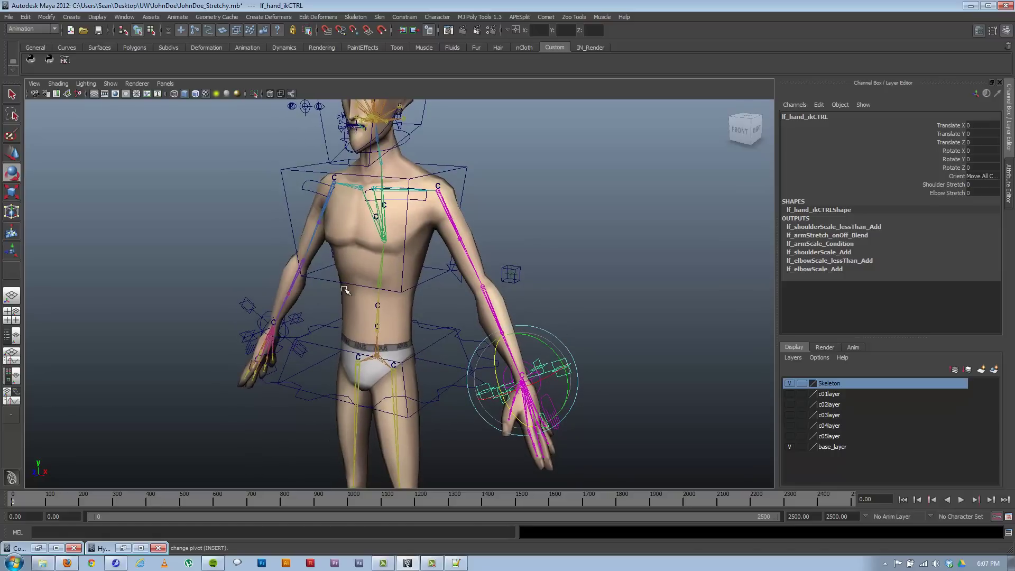
{"action": "right_click_drag", "start_coordinate": [506, 423], "coordinate": [190, 100], "text": "alt"}
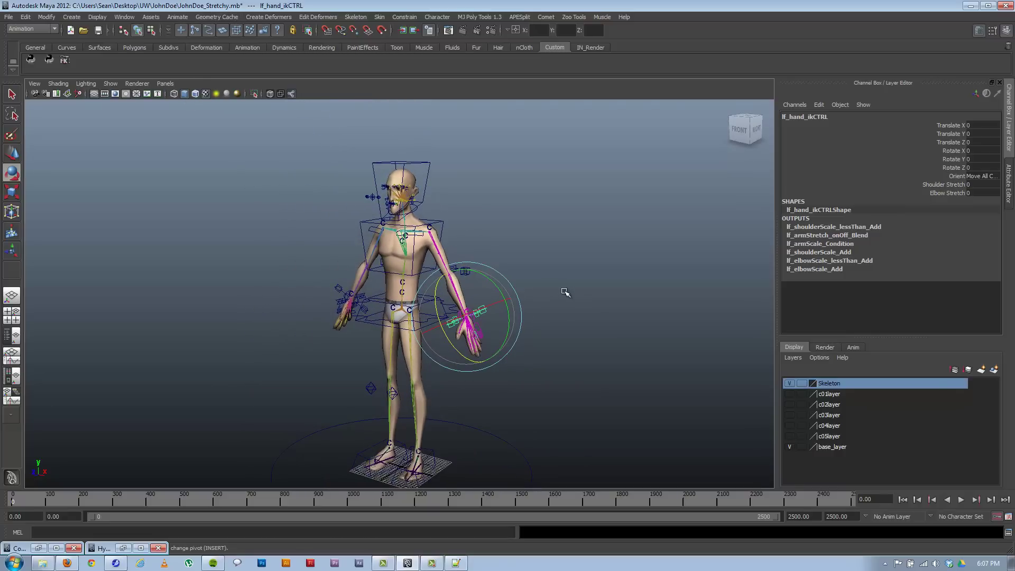
{"action": "right_click_drag", "start_coordinate": [487, 328], "coordinate": [642, 422], "text": "alt"}
{"action": "left_click_drag", "start_coordinate": [642, 422], "coordinate": [585, 294], "text": "alt"}
{"action": "left_click", "coordinate": [585, 294]}
{"action": "left_click", "coordinate": [566, 315]}
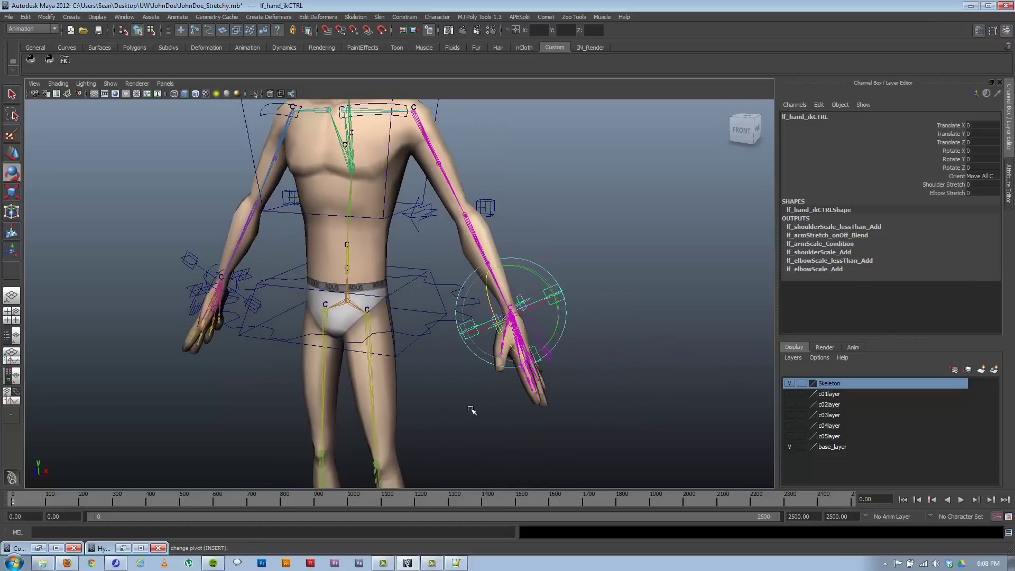
{"action": "right_click_drag", "start_coordinate": [472, 410], "coordinate": [270, 386], "text": "alt"}
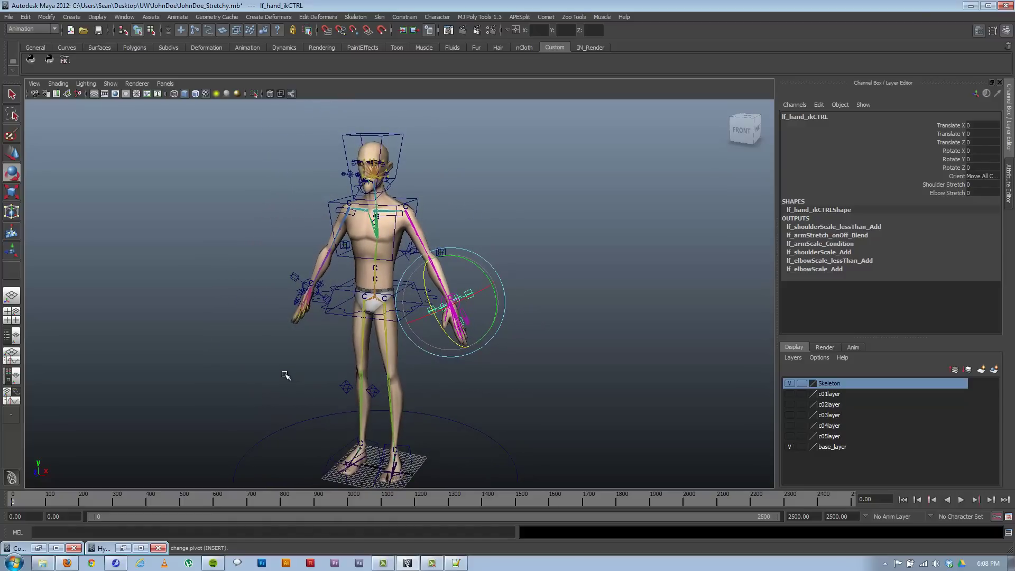
{"action": "left_click_drag", "start_coordinate": [301, 352], "coordinate": [292, 307], "text": "alt"}
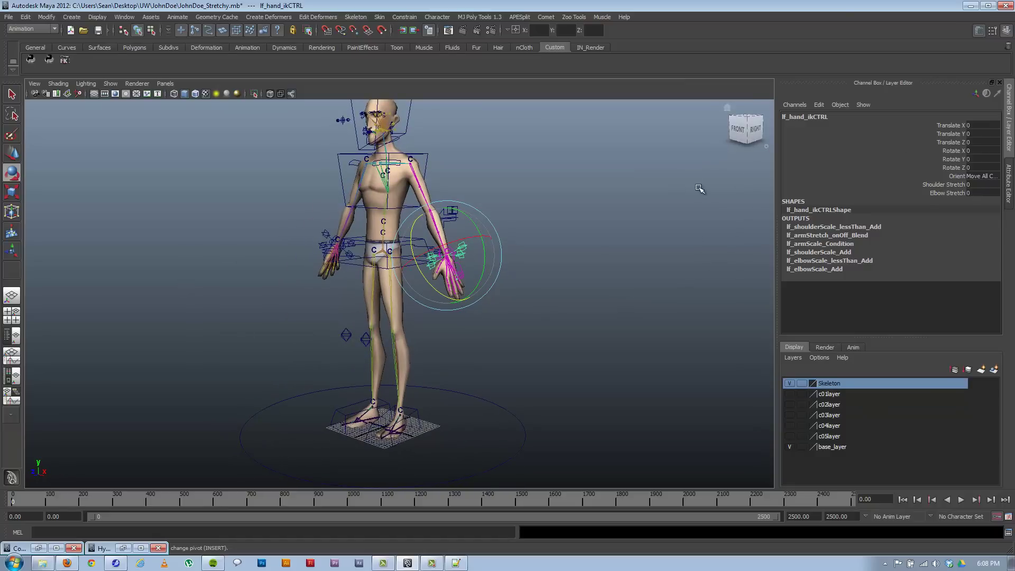
{"action": "left_click_drag", "start_coordinate": [700, 188], "coordinate": [776, 121], "text": "alt"}
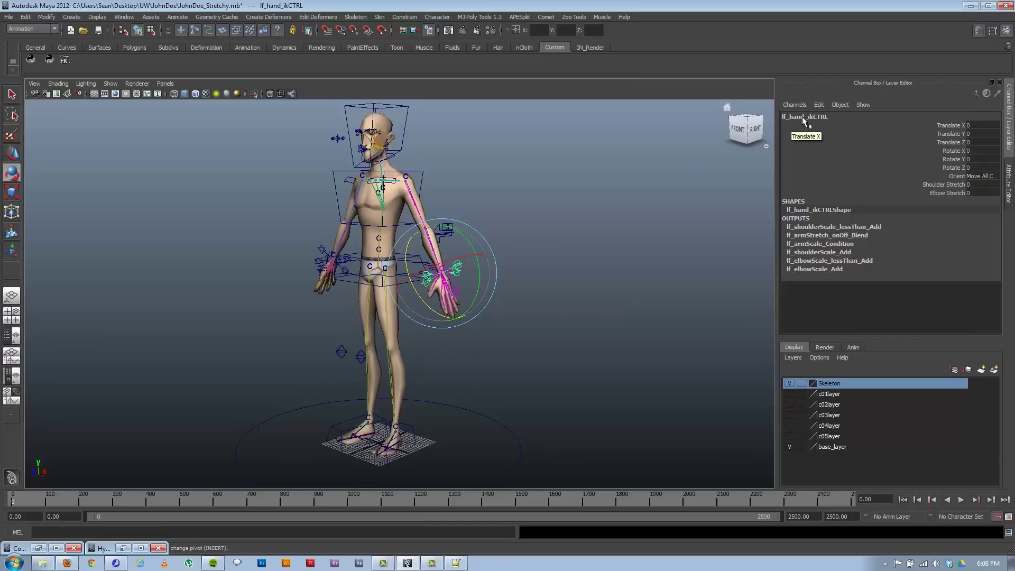
- Check the object name of the left hand's IK control, lf_hand_ikCTRL, and clear the selection
{"action": "left_click", "coordinate": [803, 117]}
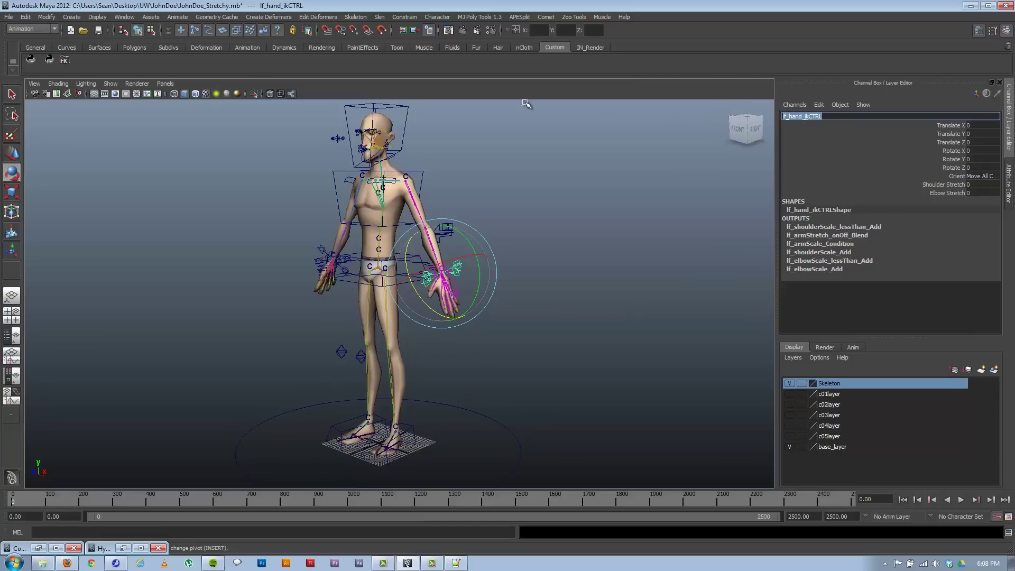
{"action": "left_click", "coordinate": [65, 59]}
{"action": "scroll", "coordinate": [606, 317], "scroll_direction": "up", "scroll_amount": 8}
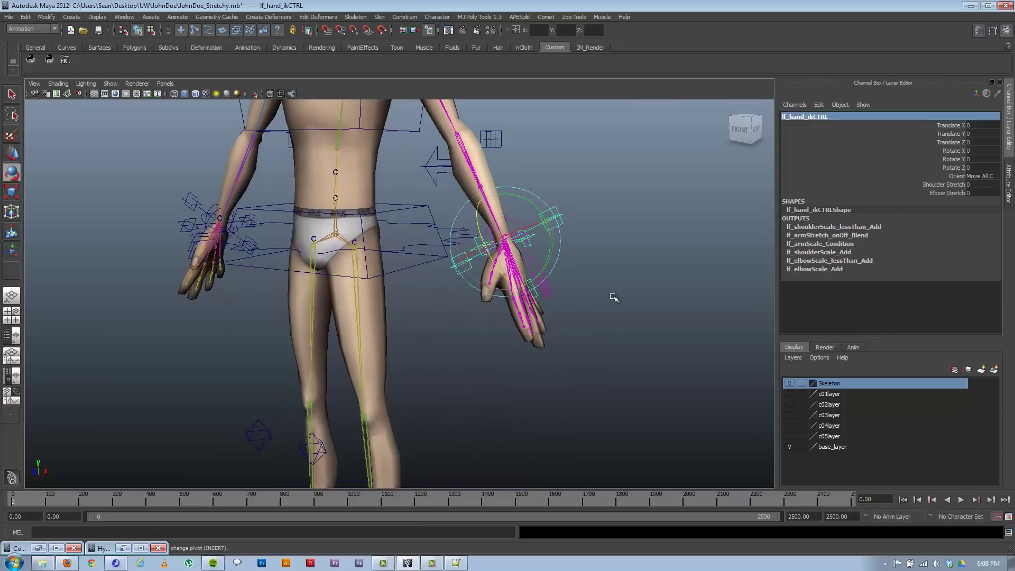
{"action": "left_click_drag", "start_coordinate": [613, 297], "coordinate": [585, 302], "text": "alt"}
{"action": "left_click", "coordinate": [599, 306]}
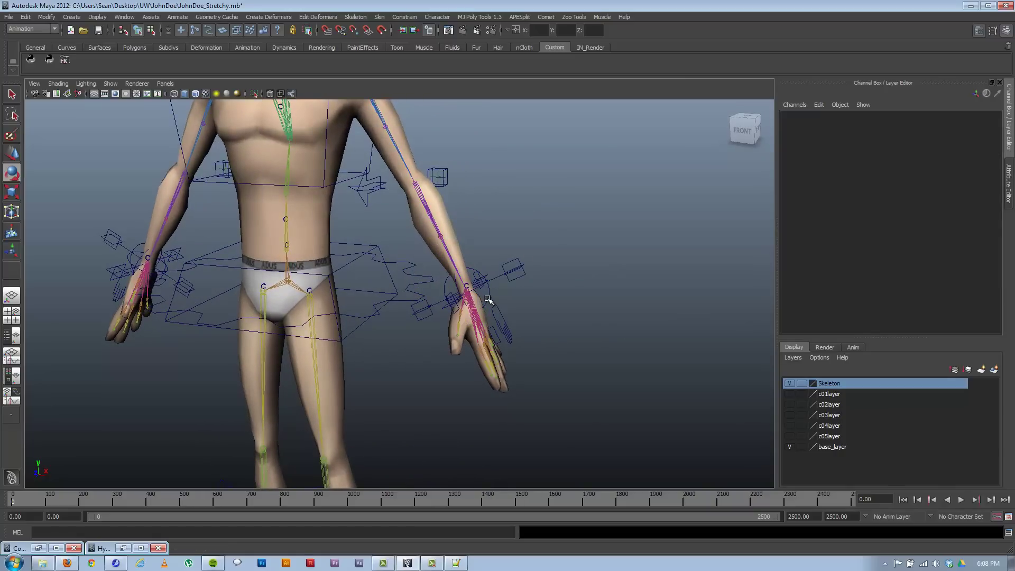
{"action": "left_click", "coordinate": [513, 268]}
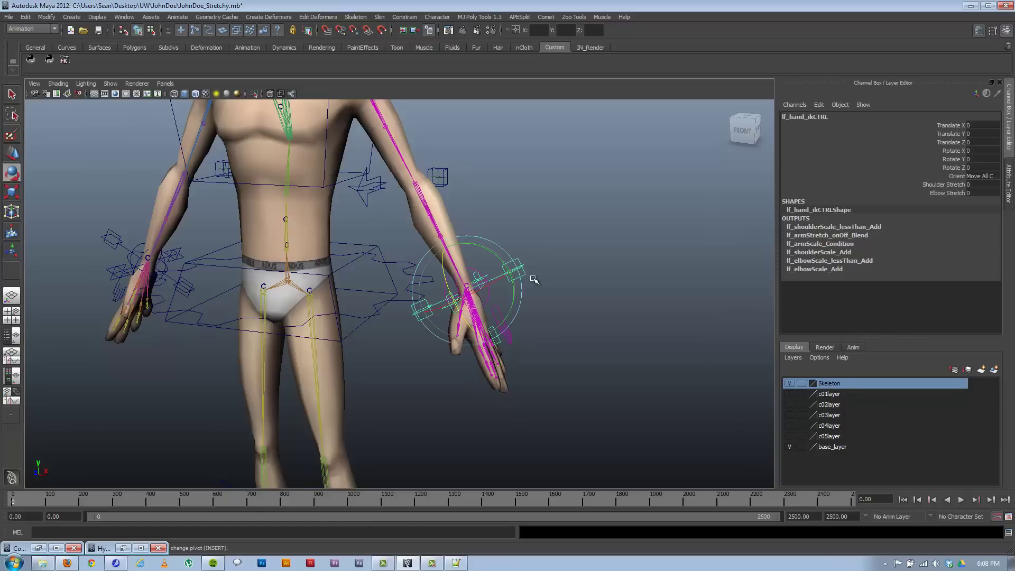
{"action": "double_click", "coordinate": [823, 116]}
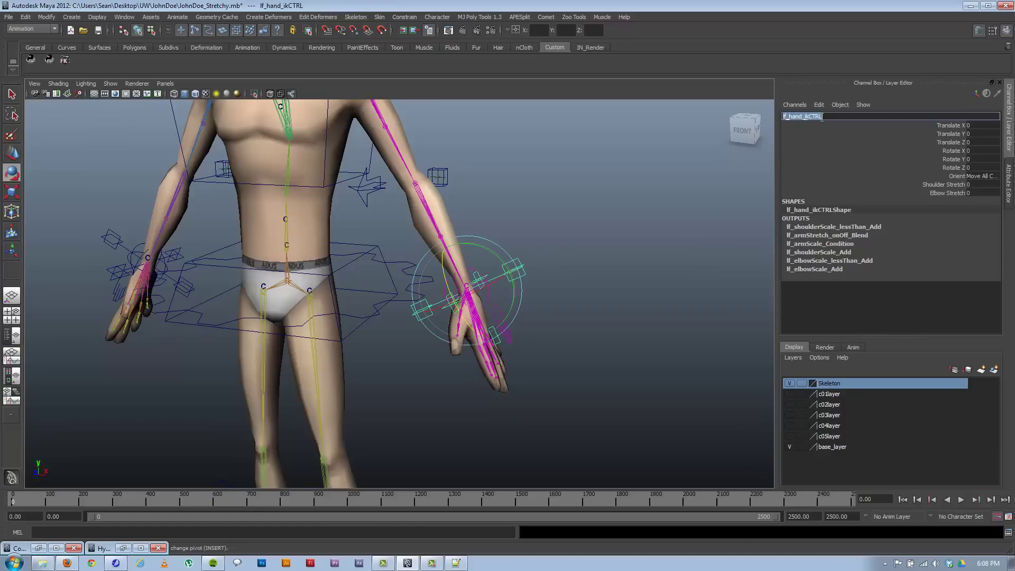
{"action": "left_click", "coordinate": [595, 282]}
- Bring up the Attribute Editor and expand the Extra Attributes of the lf_wrist_CTRL transform
{"action": "left_click", "coordinate": [511, 264]}
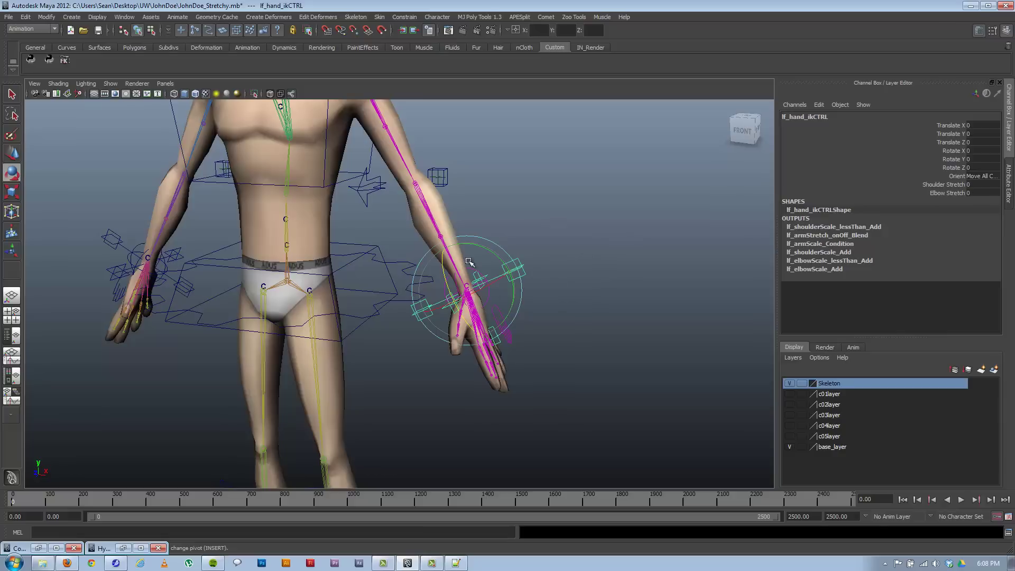
{"action": "key", "text": "ctrl+a"}
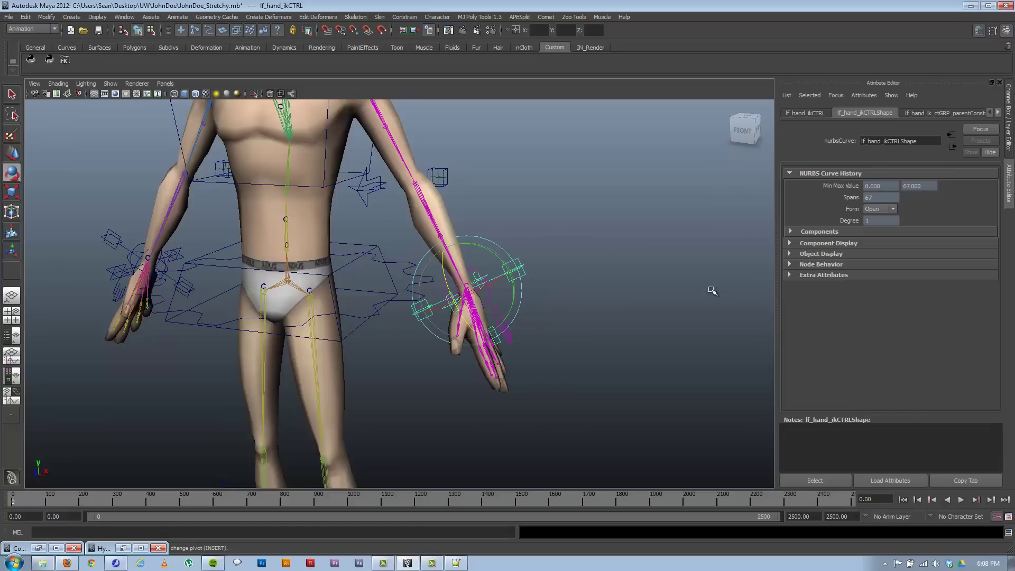
{"action": "left_click", "coordinate": [790, 274]}
{"action": "left_click", "coordinate": [578, 329]}
{"action": "left_click", "coordinate": [484, 294]}
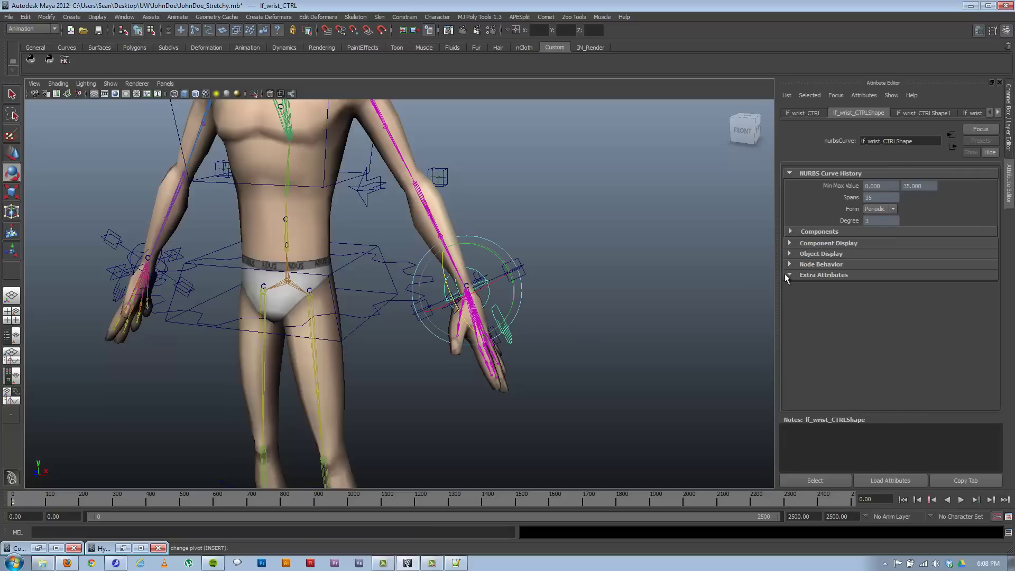
{"action": "left_click", "coordinate": [800, 113]}
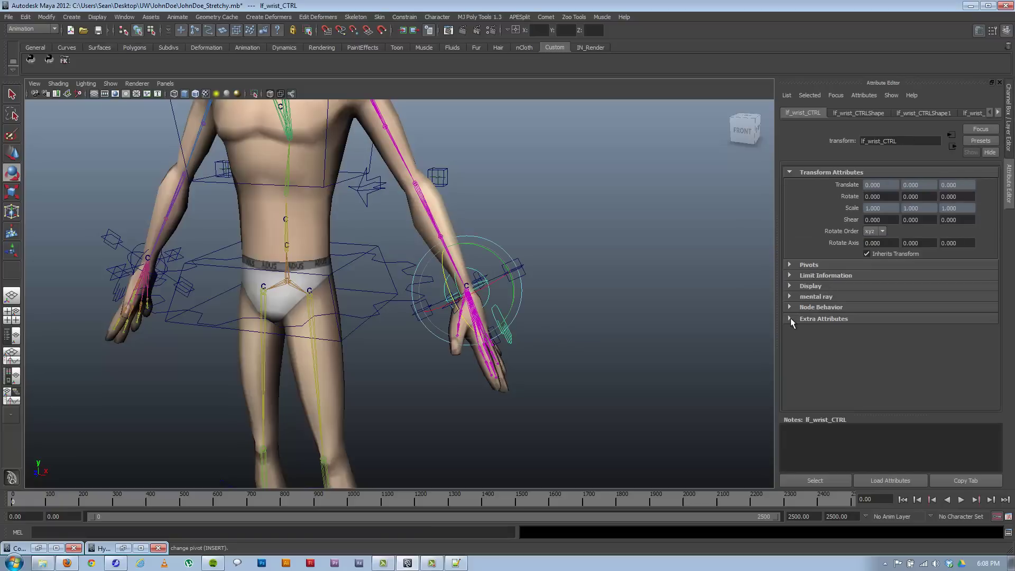
{"action": "left_click", "coordinate": [790, 318]}
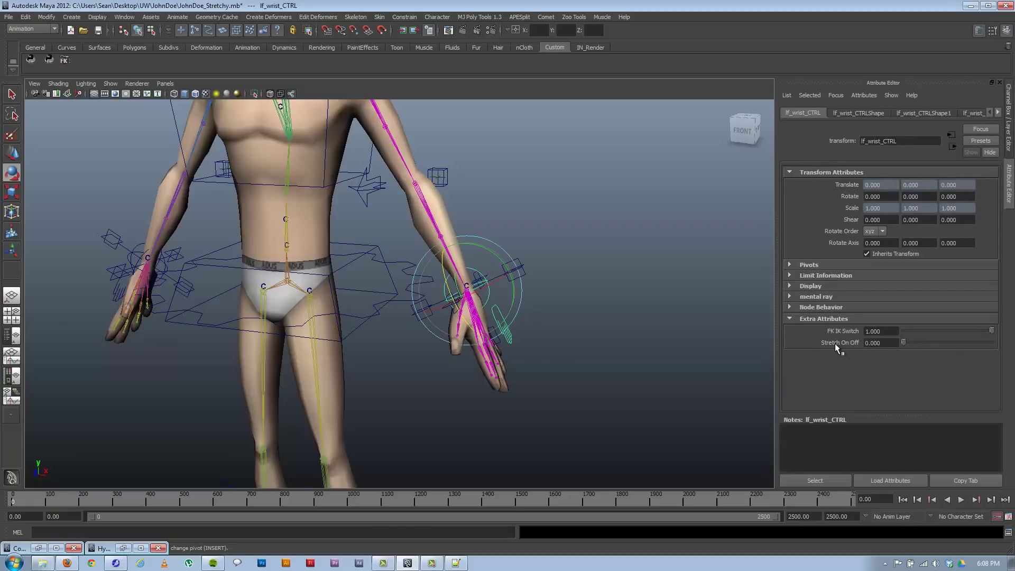
- Inspect the Extra Attributes of lf_hand_ikCTRL
{"action": "left_click", "coordinate": [627, 327]}
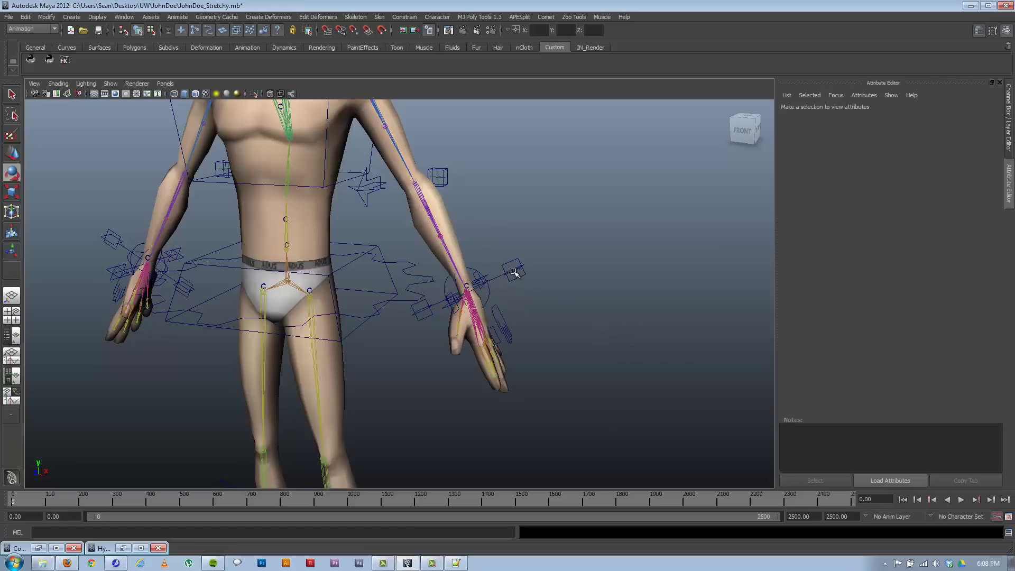
{"action": "left_click", "coordinate": [514, 271]}
{"action": "left_click_drag", "start_coordinate": [522, 281], "coordinate": [532, 292], "text": "alt"}
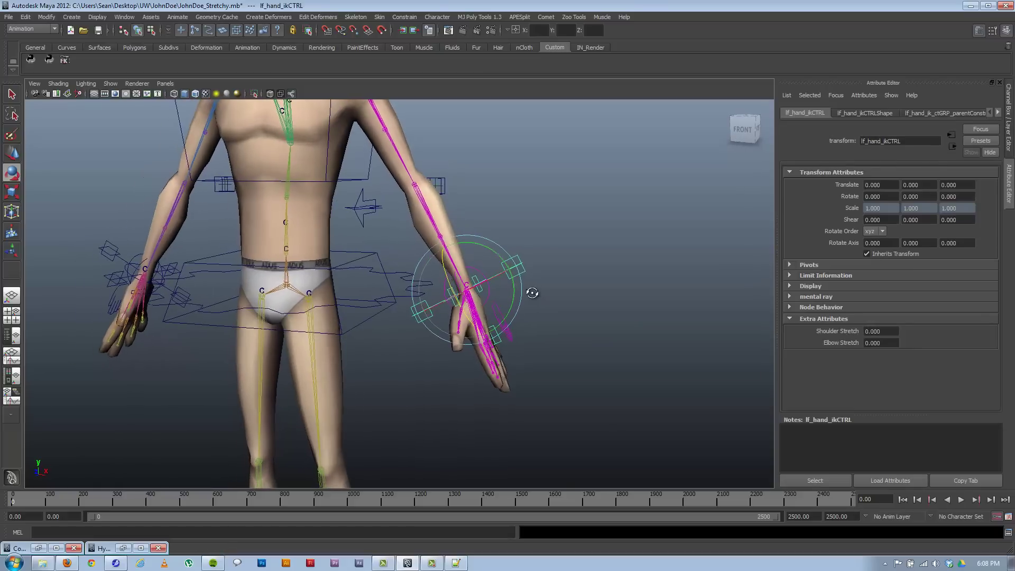
{"action": "left_click", "coordinate": [558, 260]}
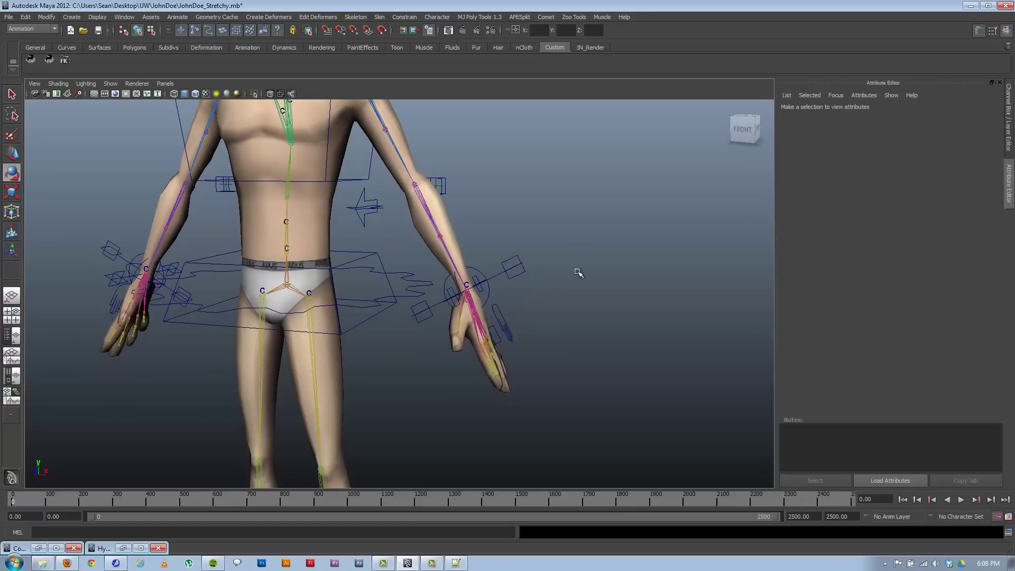
{"action": "right_click_drag", "start_coordinate": [510, 294], "coordinate": [583, 318], "text": "alt"}
{"action": "left_click_drag", "start_coordinate": [548, 236], "coordinate": [567, 269]}
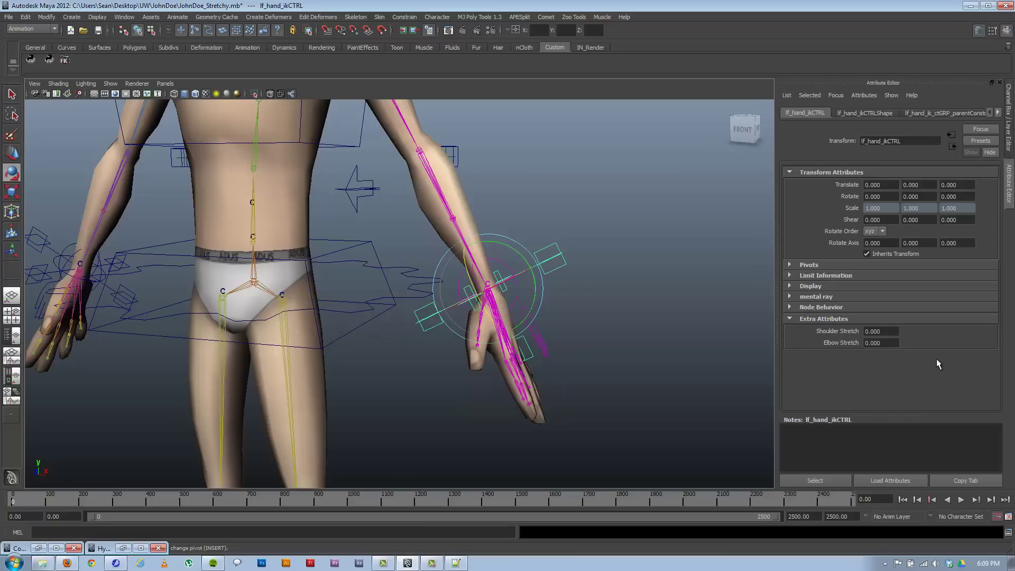
- Compare the Extra Attributes of lf_wrist_CTRL with those of lf_hand_ikCTRL, ending with lf_hand_ikCTRL selected
{"action": "left_click", "coordinate": [631, 286]}
{"action": "left_click", "coordinate": [503, 261]}
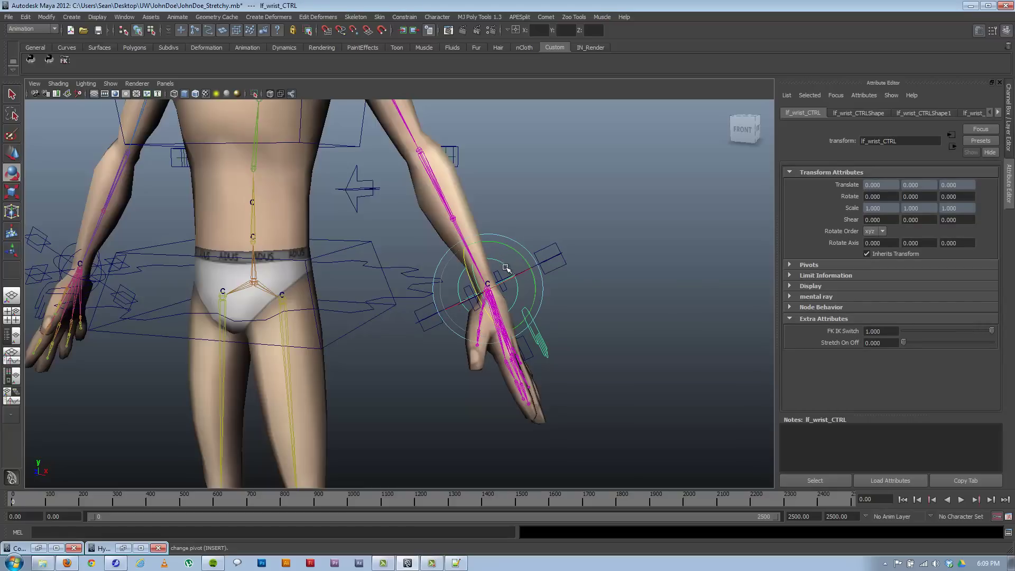
{"action": "left_click", "coordinate": [612, 265]}
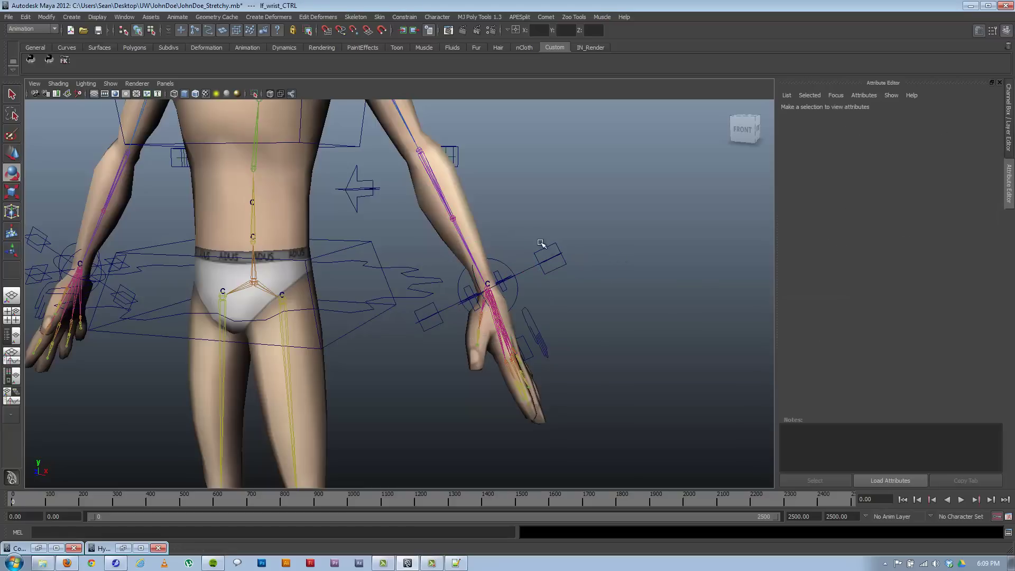
{"action": "left_click", "coordinate": [544, 245]}
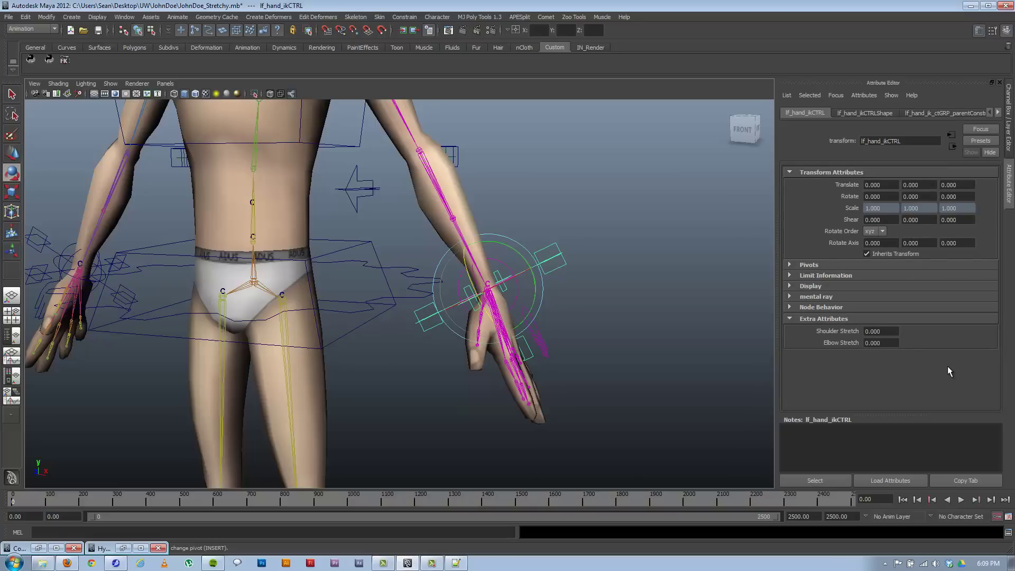
{"action": "left_click", "coordinate": [562, 226]}
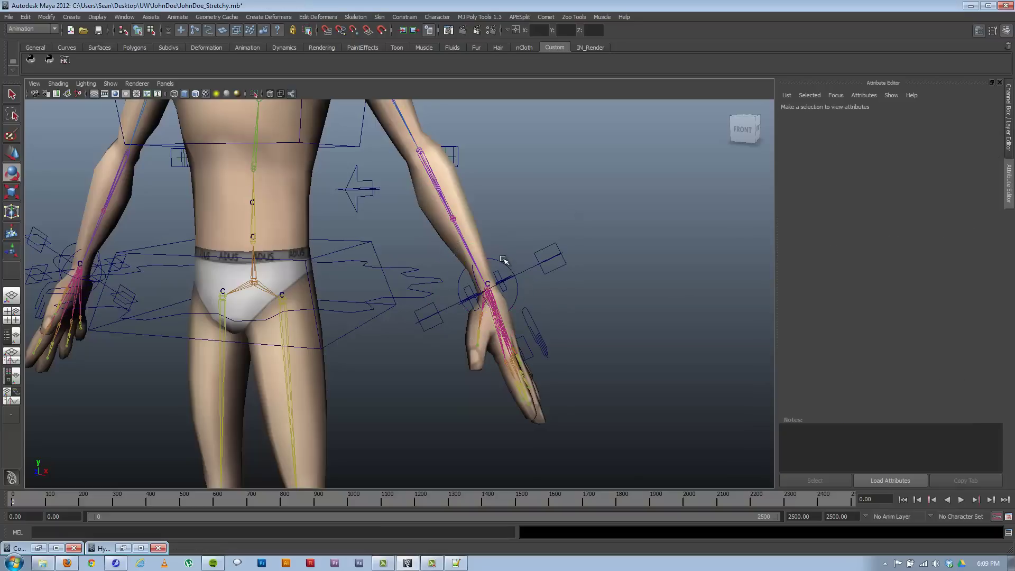
{"action": "left_click", "coordinate": [544, 256]}
{"action": "left_click", "coordinate": [552, 243]}
{"action": "left_click_drag", "start_coordinate": [552, 242], "coordinate": [576, 287]}
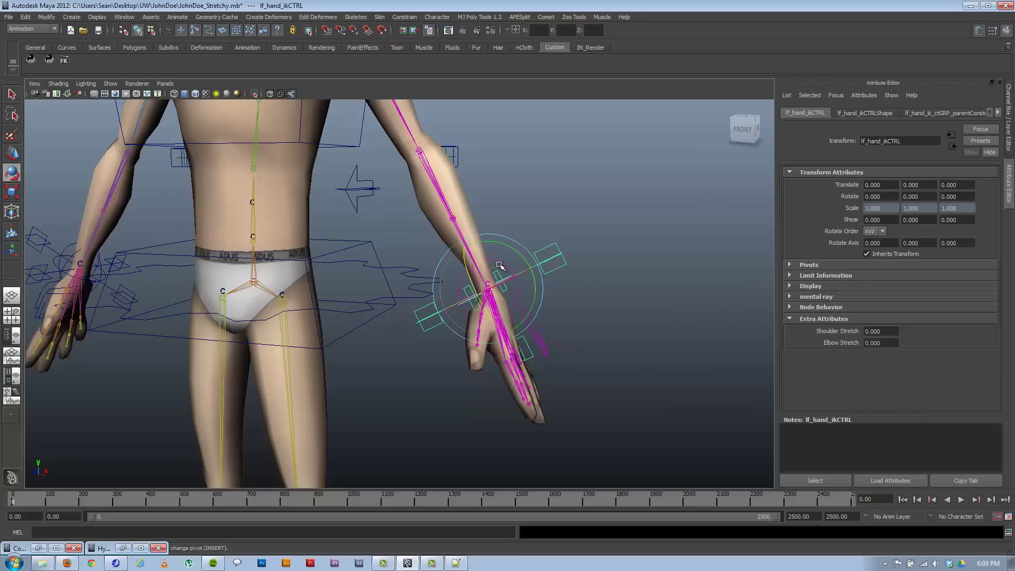
- Check the transform names and Extra Attributes of lf_wrist_CTRL and lf_hand_ikCTRL once more and clear the selection
{"action": "left_click", "coordinate": [557, 210]}
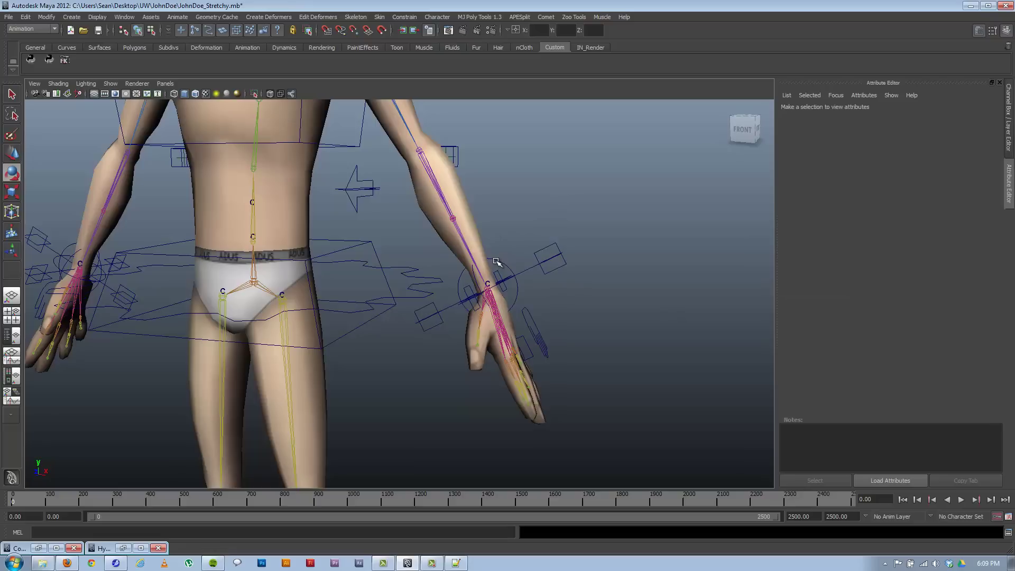
{"action": "left_click", "coordinate": [496, 263]}
{"action": "left_click", "coordinate": [884, 141]}
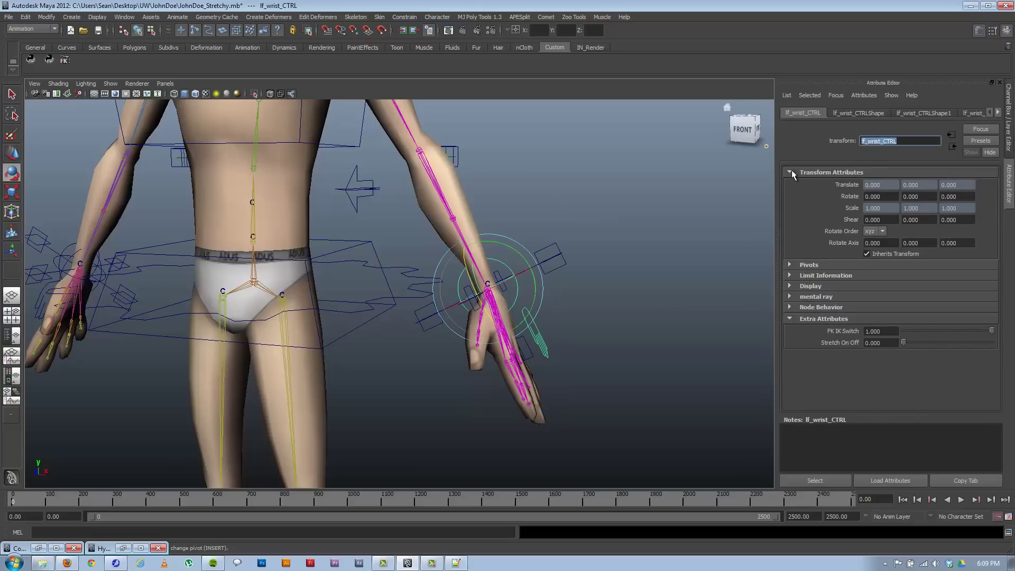
{"action": "left_click", "coordinate": [613, 295]}
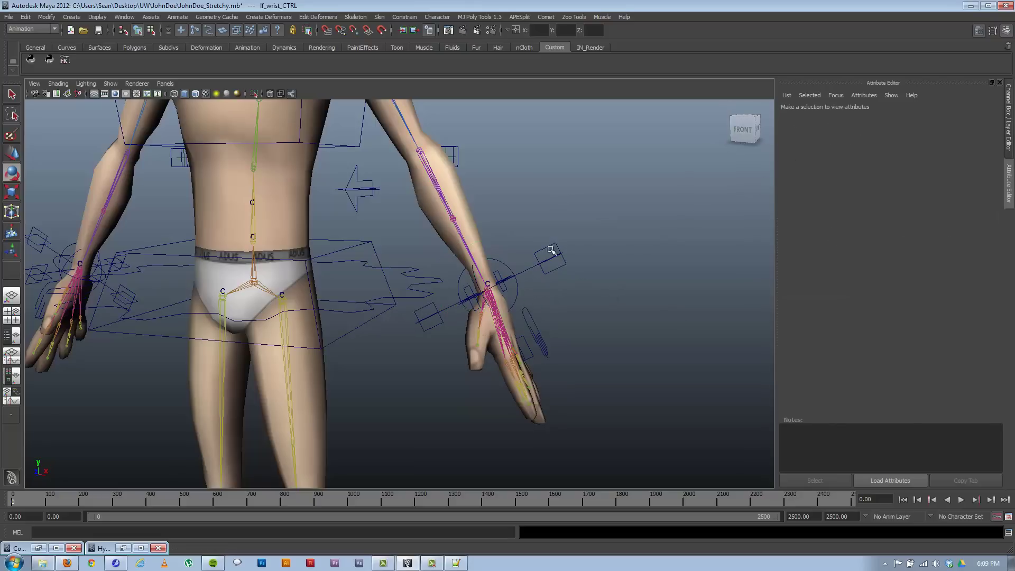
{"action": "left_click", "coordinate": [565, 280]}
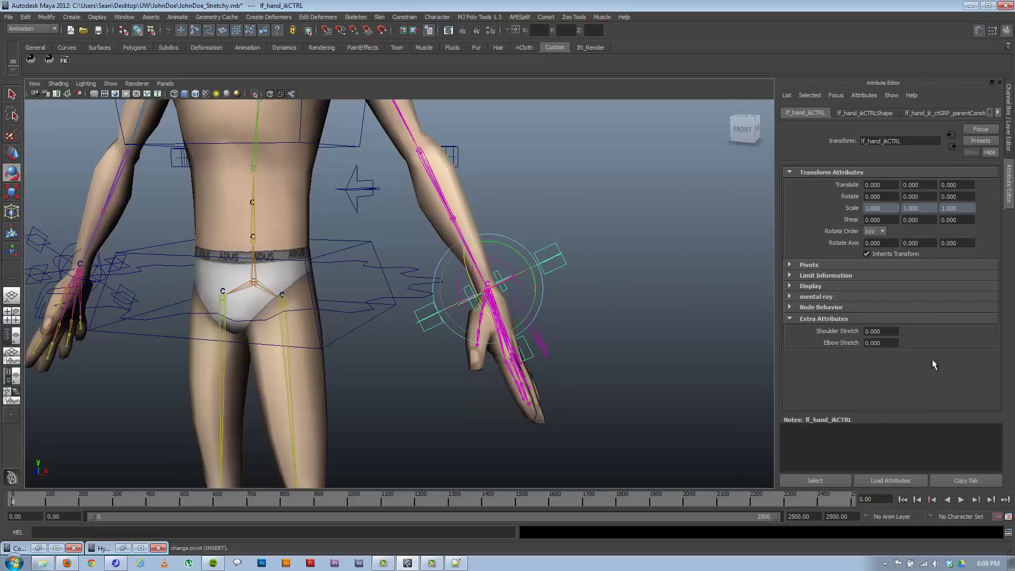
{"action": "left_click", "coordinate": [637, 344]}
- Switch to Notepad++, display fkIkMatchingMessageConnections.txt, and place its window so the left hand controls stay visible beside it
{"action": "left_click_drag", "start_coordinate": [519, 291], "coordinate": [614, 345], "text": "alt"}
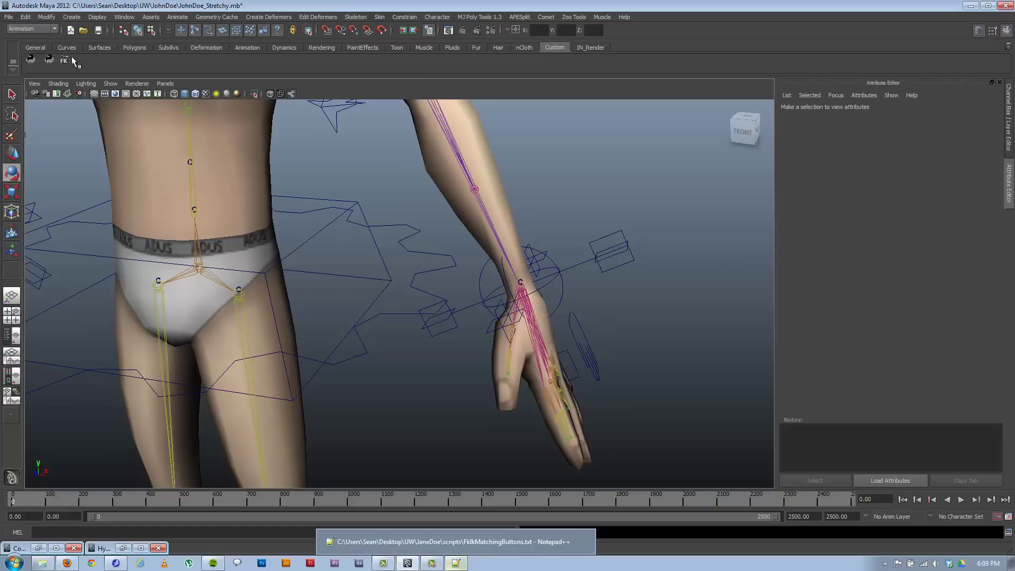
{"action": "left_click", "coordinate": [456, 564]}
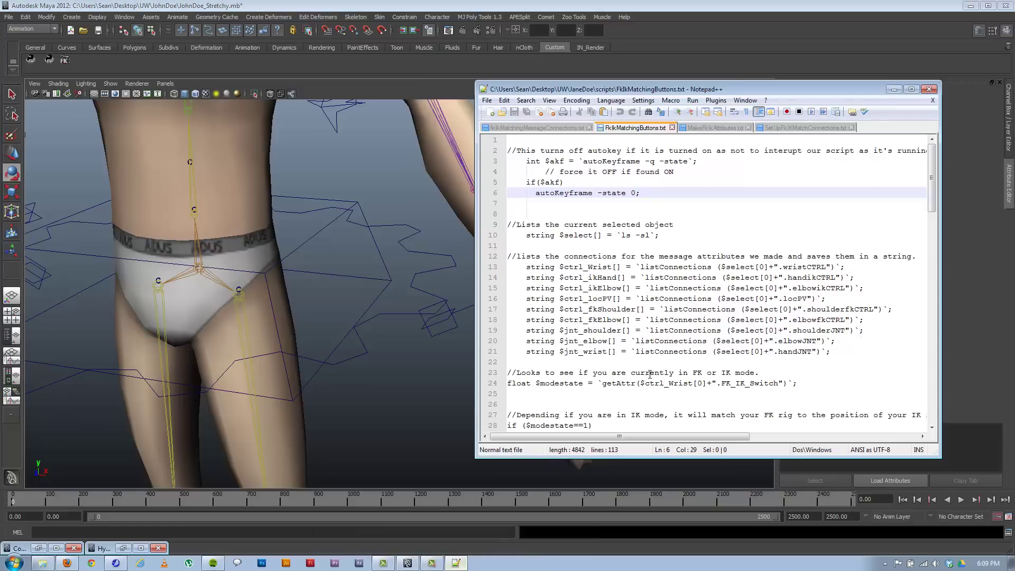
{"action": "left_click", "coordinate": [553, 129]}
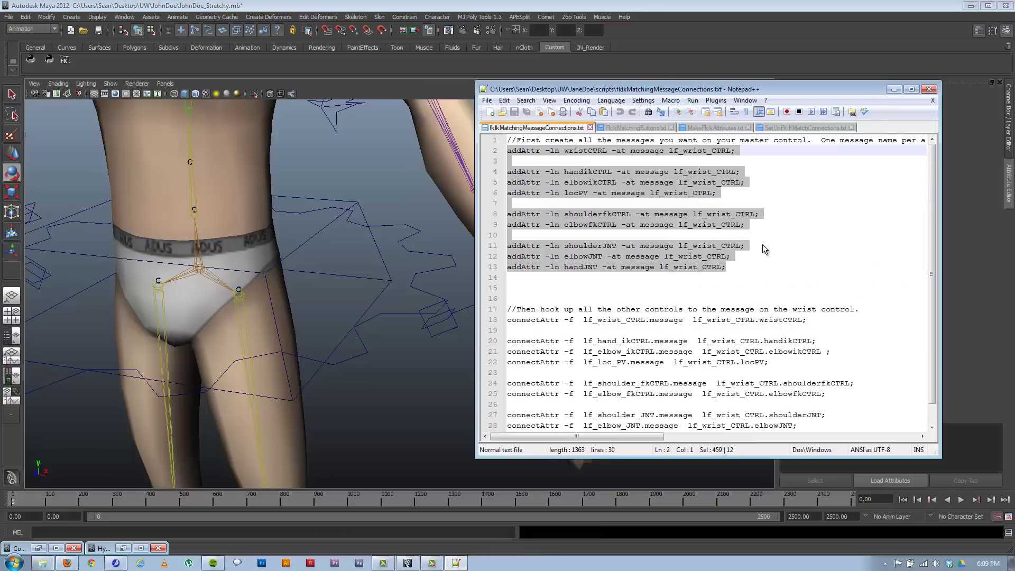
{"action": "left_click", "coordinate": [770, 269]}
{"action": "left_click_drag", "start_coordinate": [680, 92], "coordinate": [244, 102]}
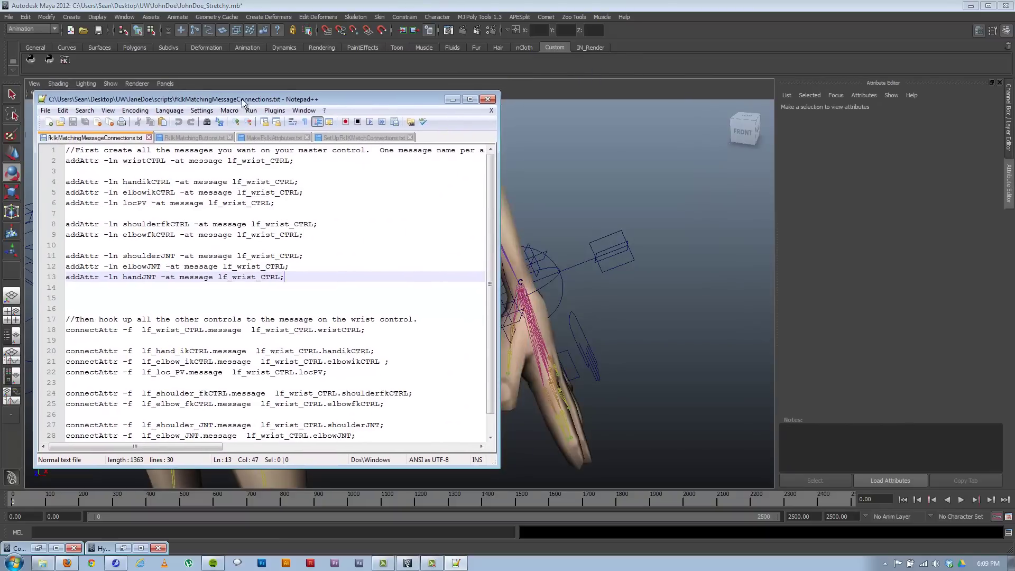
{"action": "left_click", "coordinate": [553, 285]}
{"action": "scroll", "coordinate": [555, 296], "scroll_direction": "down", "scroll_amount": 4}
{"action": "left_click", "coordinate": [456, 563]}
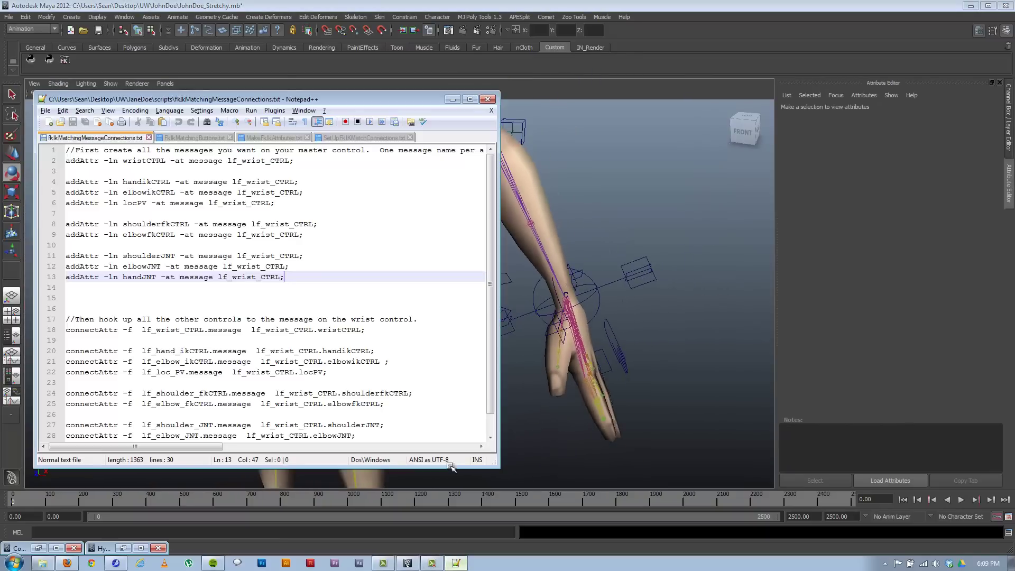
- Examine the addAttr line for wristCTRL and its target object, lf_wrist_CTRL
{"action": "left_click_drag", "start_coordinate": [303, 166], "coordinate": [38, 162]}
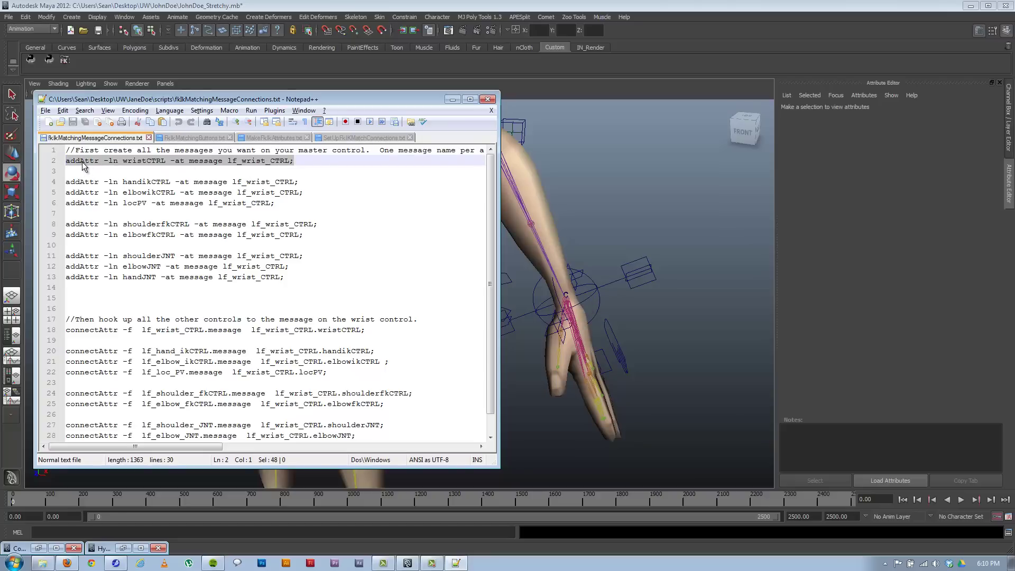
{"action": "left_click", "coordinate": [148, 162]}
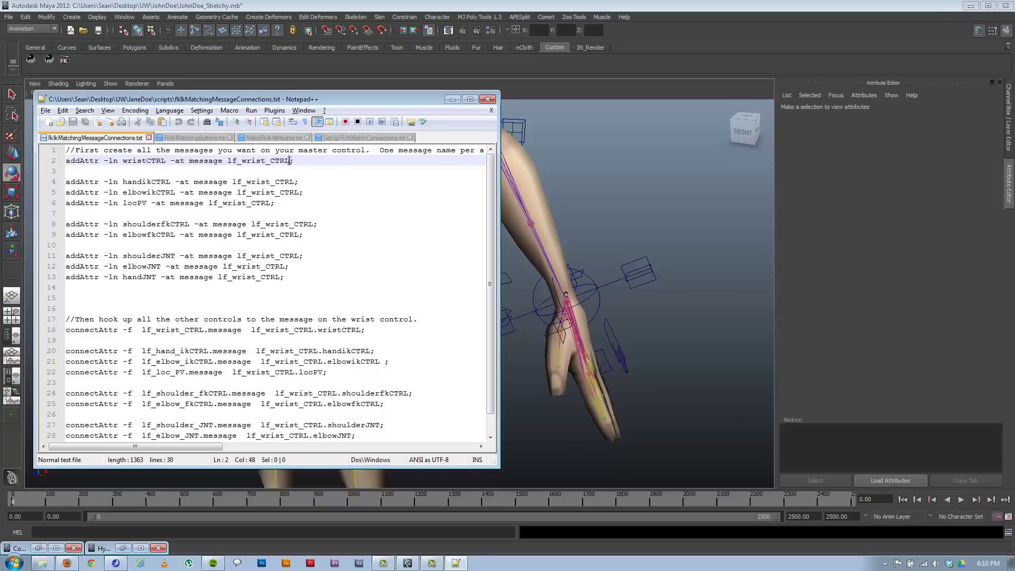
{"action": "left_click_drag", "start_coordinate": [291, 160], "coordinate": [227, 161]}
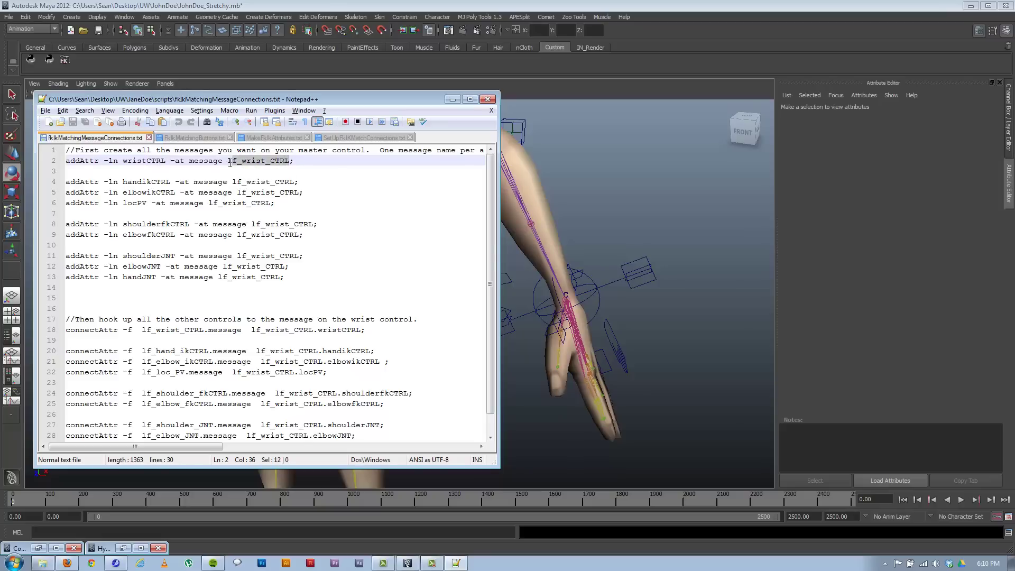
- Select lf_wrist_CTRL in the Maya viewport and return to the script to examine the wristCTRL attribute name
{"action": "left_click", "coordinate": [592, 281]}
{"action": "left_click", "coordinate": [458, 564]}
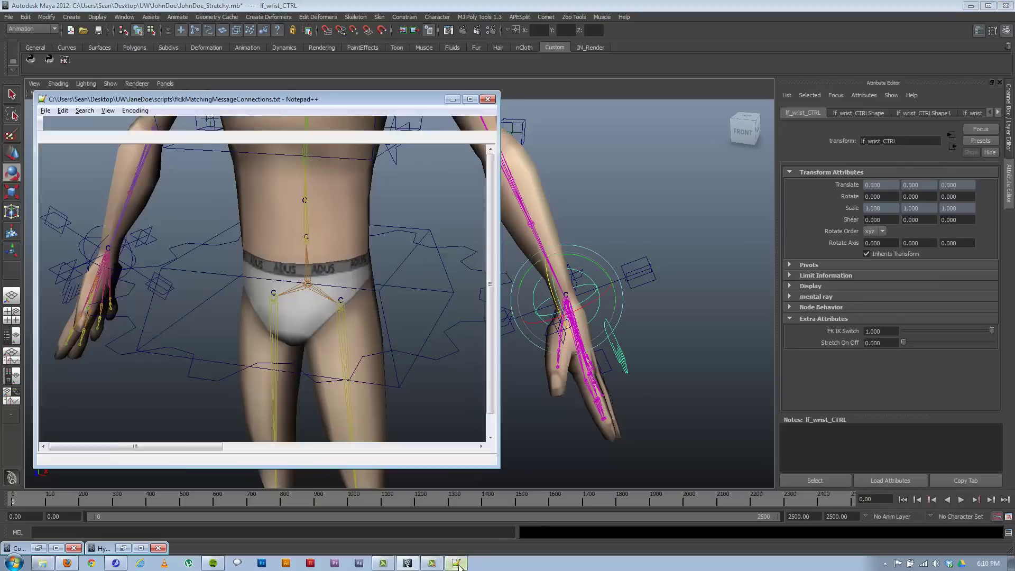
{"action": "left_click", "coordinate": [299, 287]}
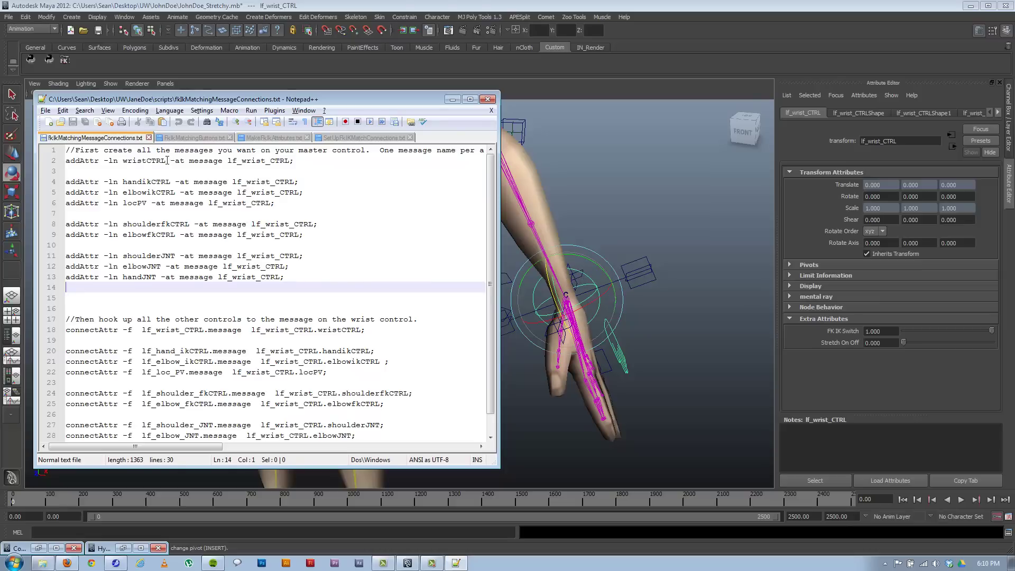
{"action": "left_click_drag", "start_coordinate": [167, 160], "coordinate": [123, 161]}
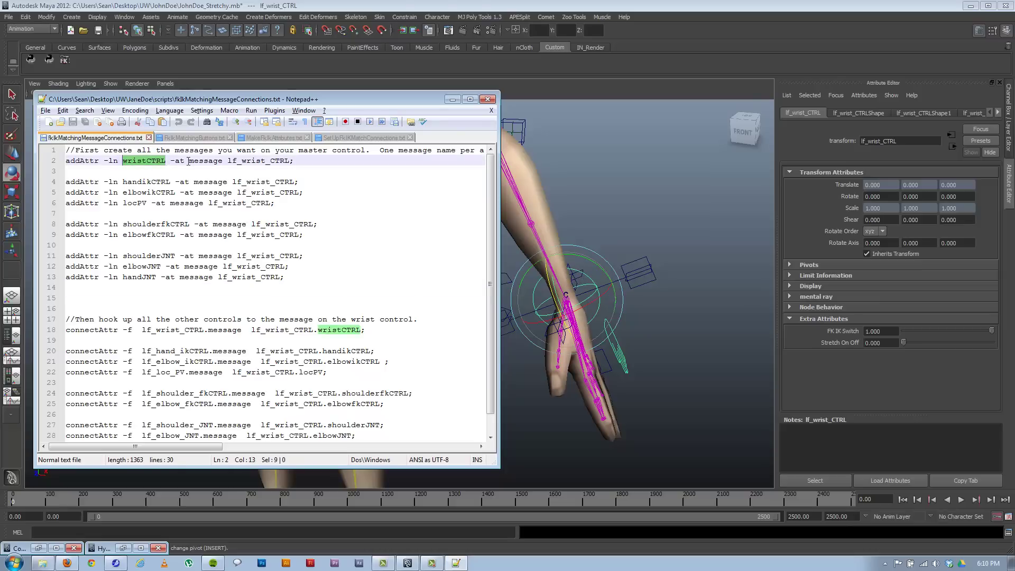
{"action": "left_click_drag", "start_coordinate": [189, 163], "coordinate": [123, 161]}
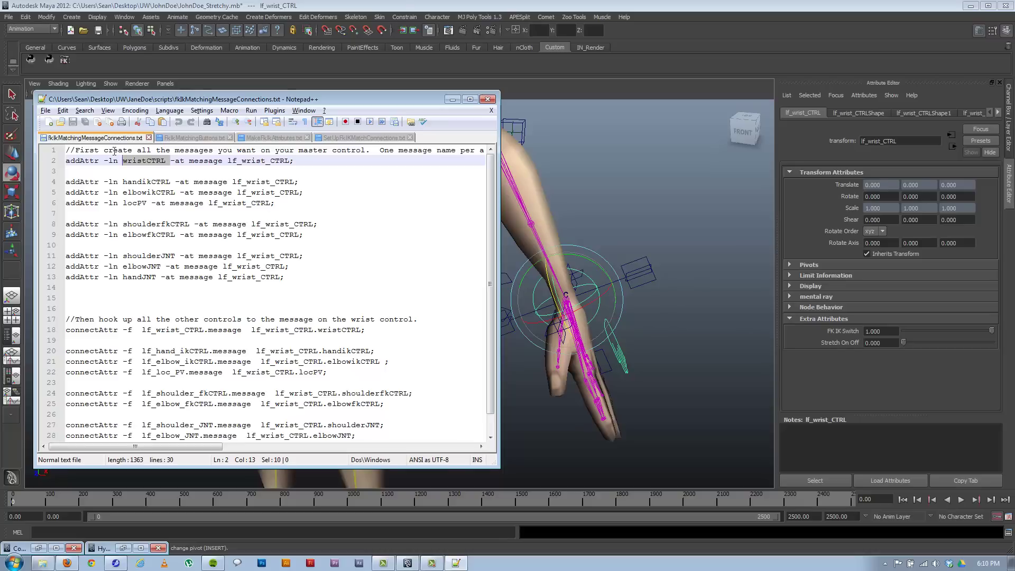
- Read through the addAttr lines for handikCTRL, elbowikCTRL, locPV, shoulderfkCTRL and elbowfkCTRL
{"action": "left_click", "coordinate": [141, 182]}
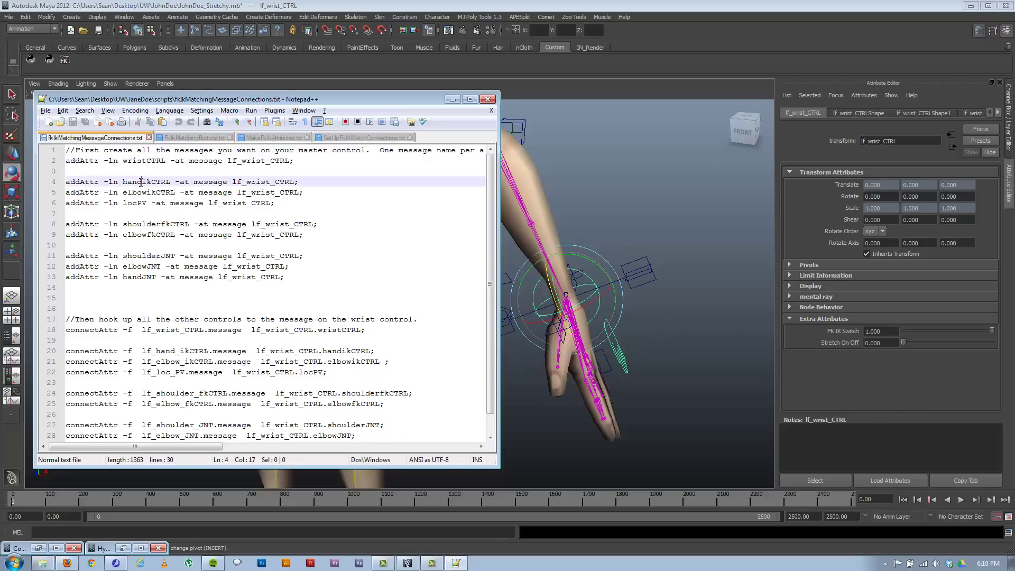
{"action": "left_click", "coordinate": [141, 192]}
{"action": "left_click", "coordinate": [140, 206]}
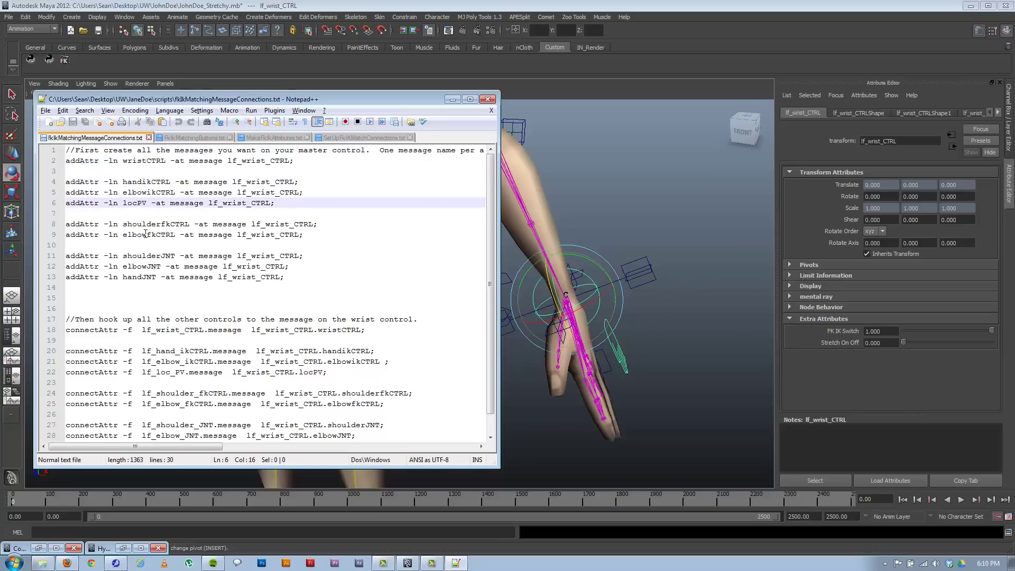
{"action": "left_click", "coordinate": [146, 225]}
{"action": "left_click", "coordinate": [145, 236]}
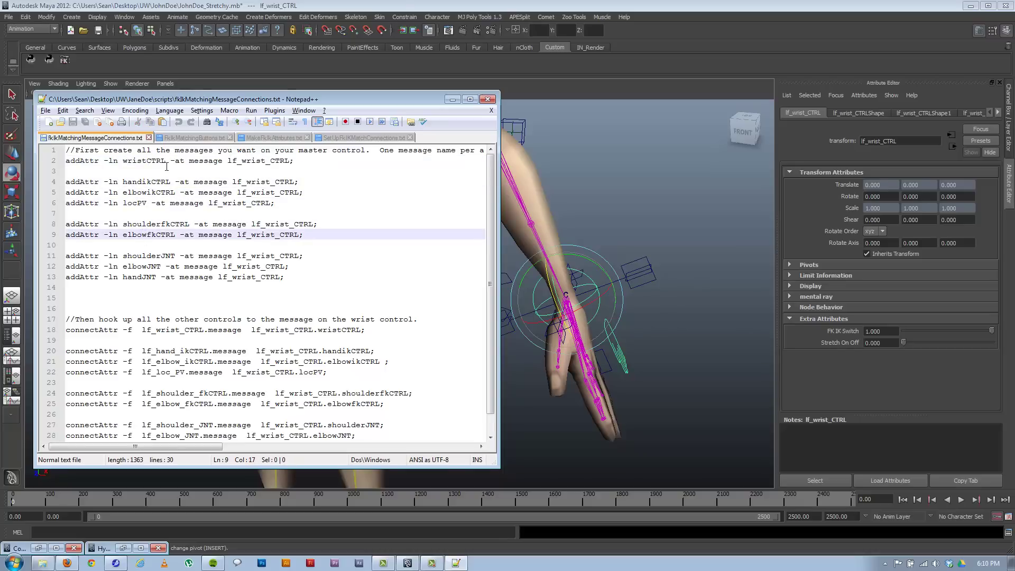
- Review each message attribute name in turn, from wristCTRL through the IK and FK controls to handJNT
{"action": "left_click_drag", "start_coordinate": [166, 162], "coordinate": [121, 162]}
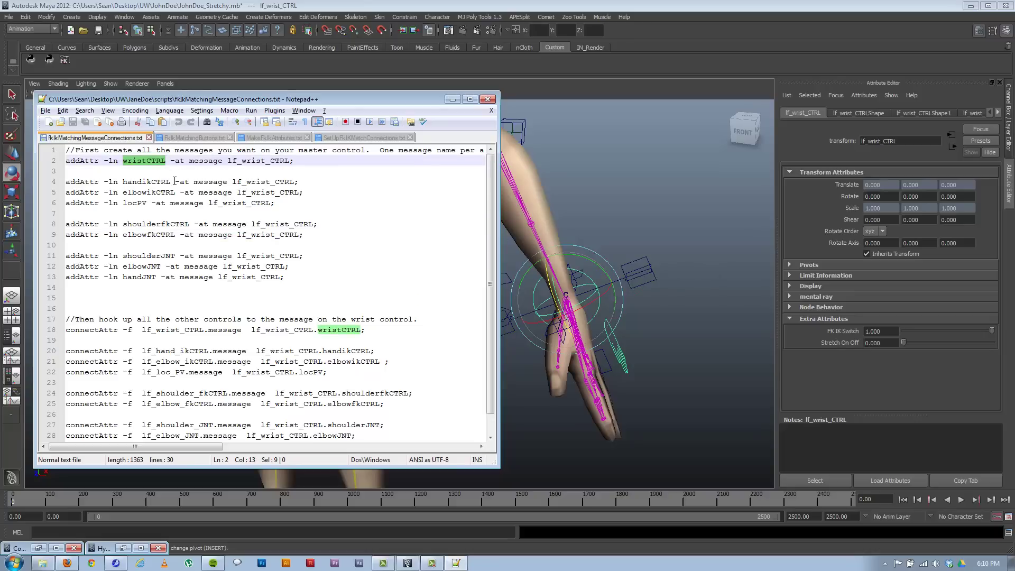
{"action": "left_click_drag", "start_coordinate": [170, 182], "coordinate": [123, 205]}
{"action": "left_click", "coordinate": [145, 203]}
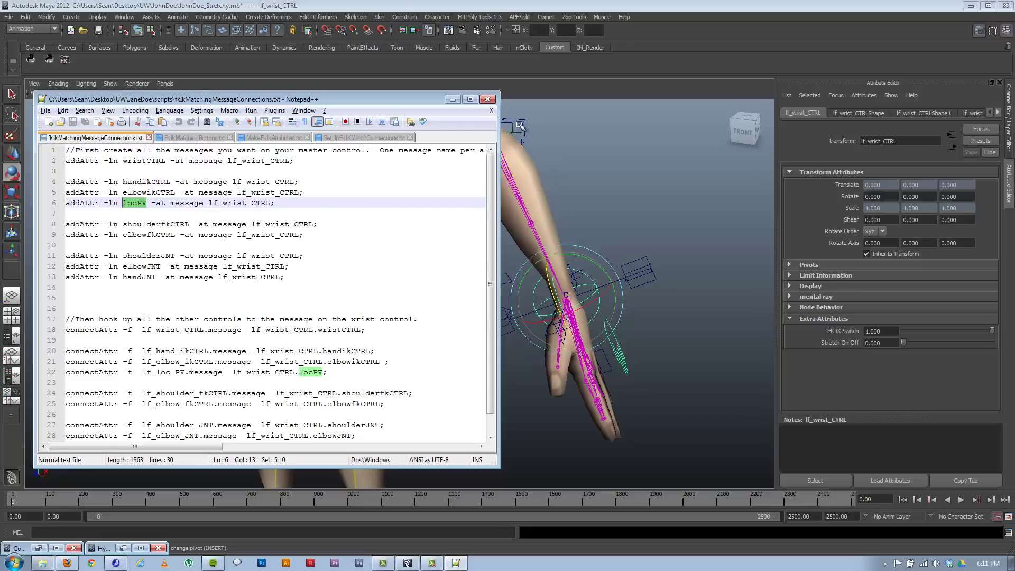
{"action": "left_click_drag", "start_coordinate": [191, 224], "coordinate": [123, 235]}
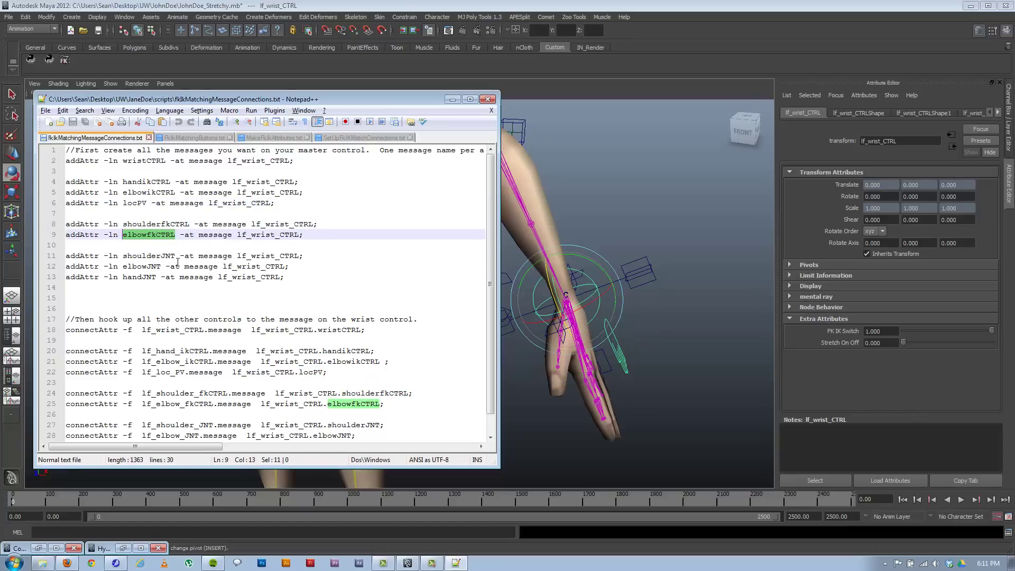
{"action": "left_click_drag", "start_coordinate": [175, 256], "coordinate": [123, 278]}
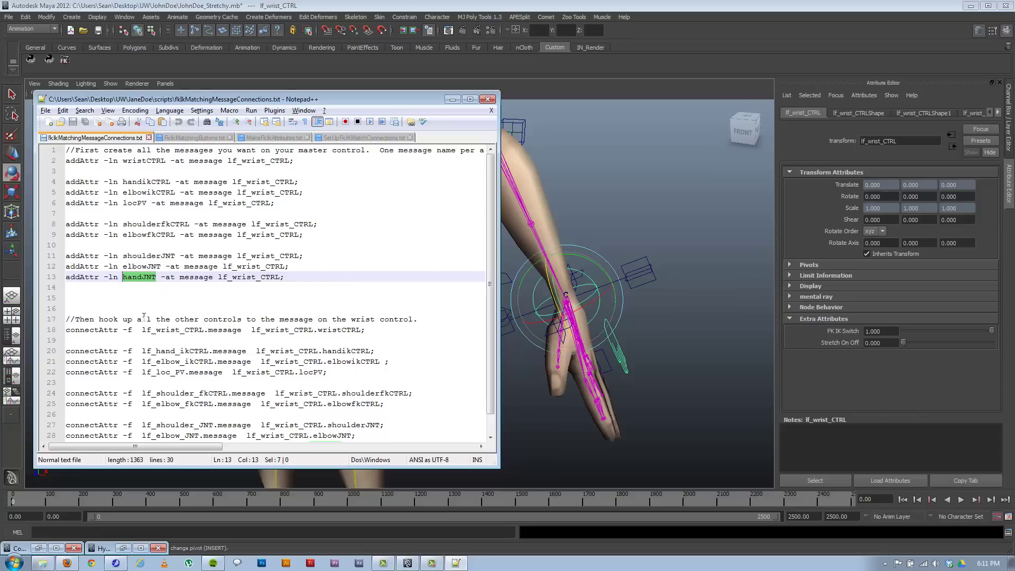
- Highlight the shoulderJNT attribute name in its addAttr line to examine it
{"action": "left_click_drag", "start_coordinate": [132, 256], "coordinate": [177, 257]}
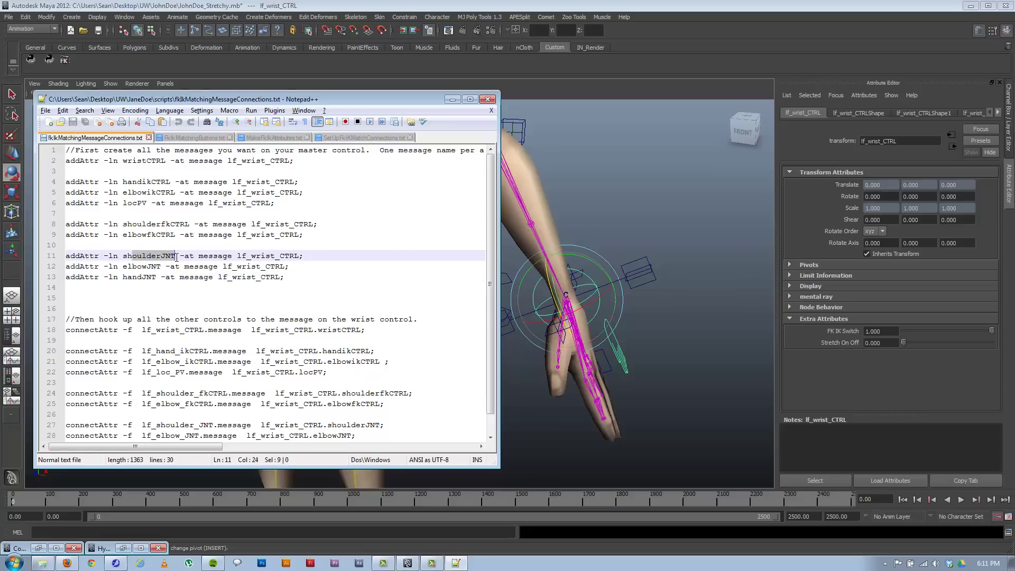
{"action": "left_click", "coordinate": [175, 253]}
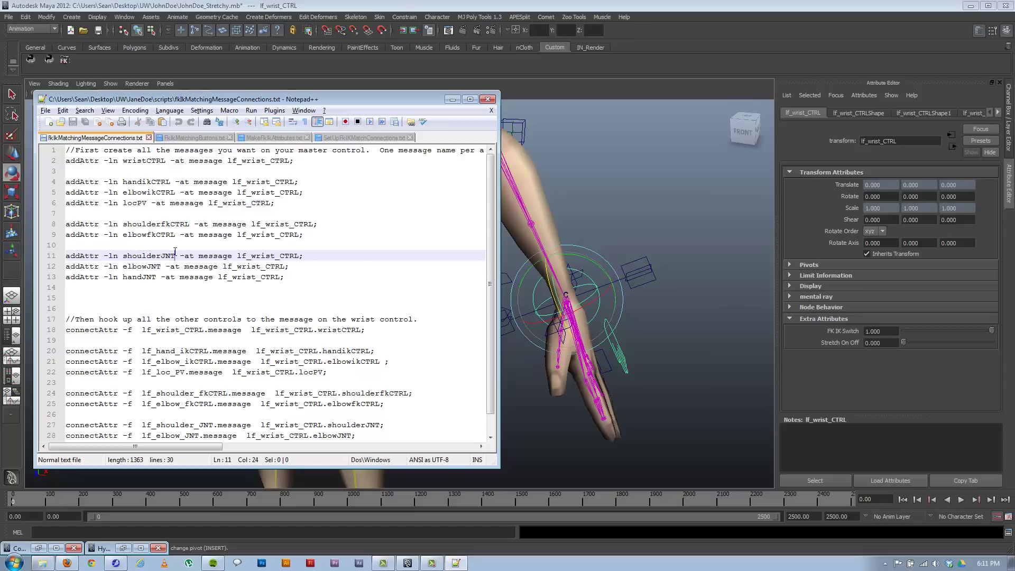
{"action": "double_click", "coordinate": [125, 254]}
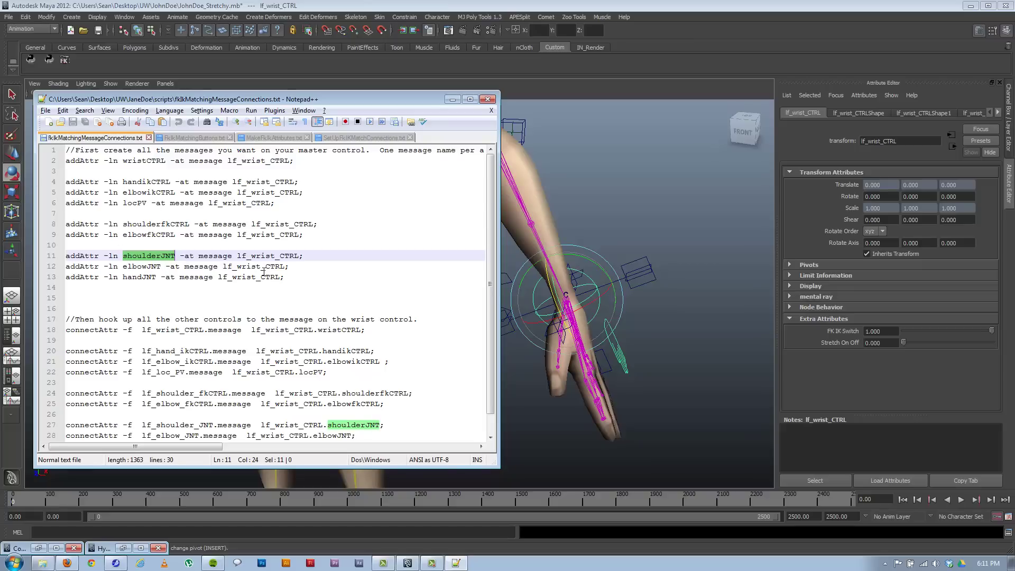
- Highlight the addAttr block and compare it with the first connectAttr line, which targets lf_wrist_CTRL.wristCTRL
{"action": "left_click_drag", "start_coordinate": [184, 266], "coordinate": [43, 158]}
{"action": "scroll", "coordinate": [276, 242], "scroll_direction": "down", "scroll_amount": 1}
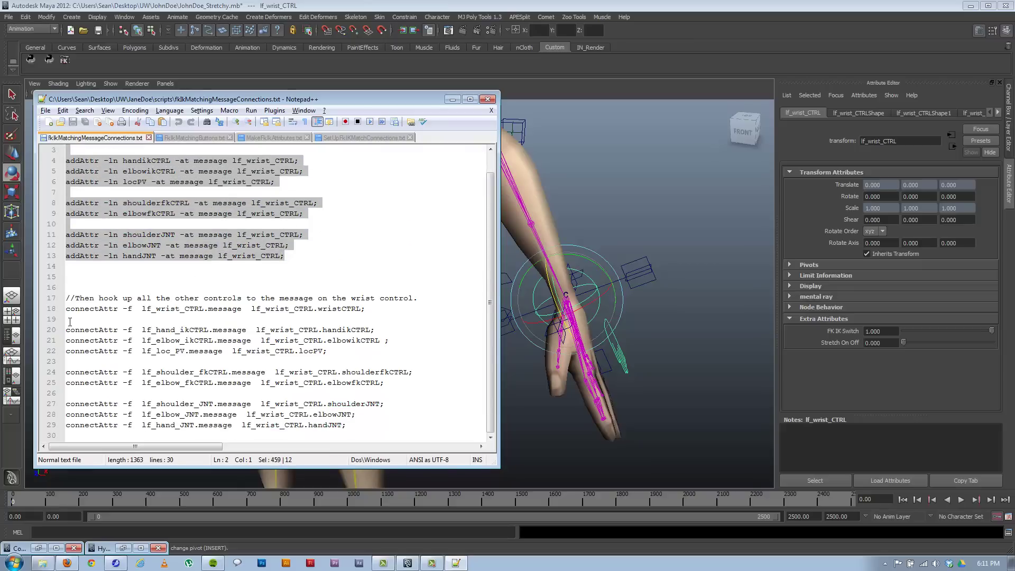
{"action": "left_click_drag", "start_coordinate": [67, 309], "coordinate": [383, 310]}
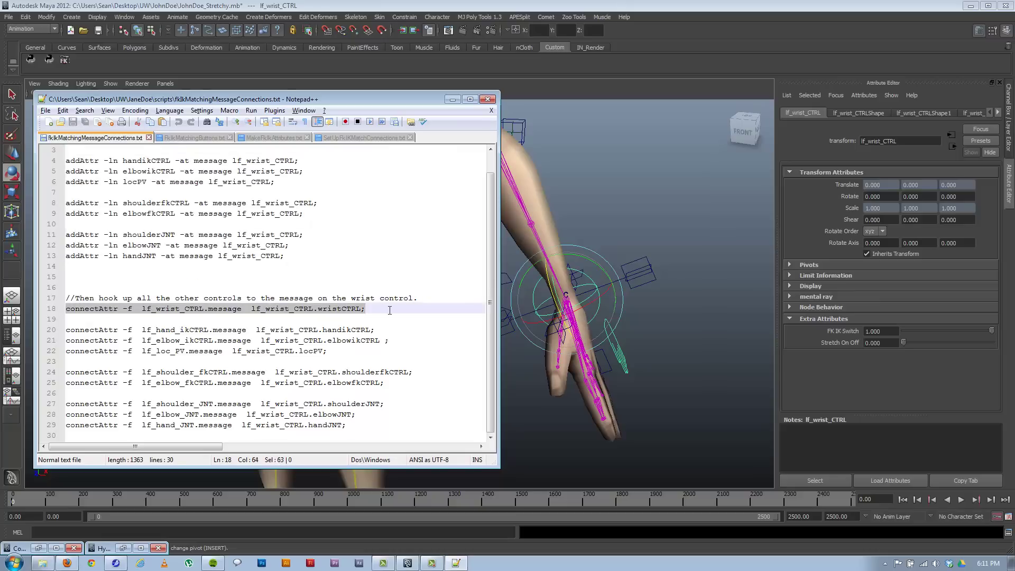
- Examine the individual addAttr commands for wristCTRL and handikCTRL, ending with the wristCTRL line highlighted
{"action": "scroll", "coordinate": [306, 181], "scroll_direction": "up", "scroll_amount": 1}
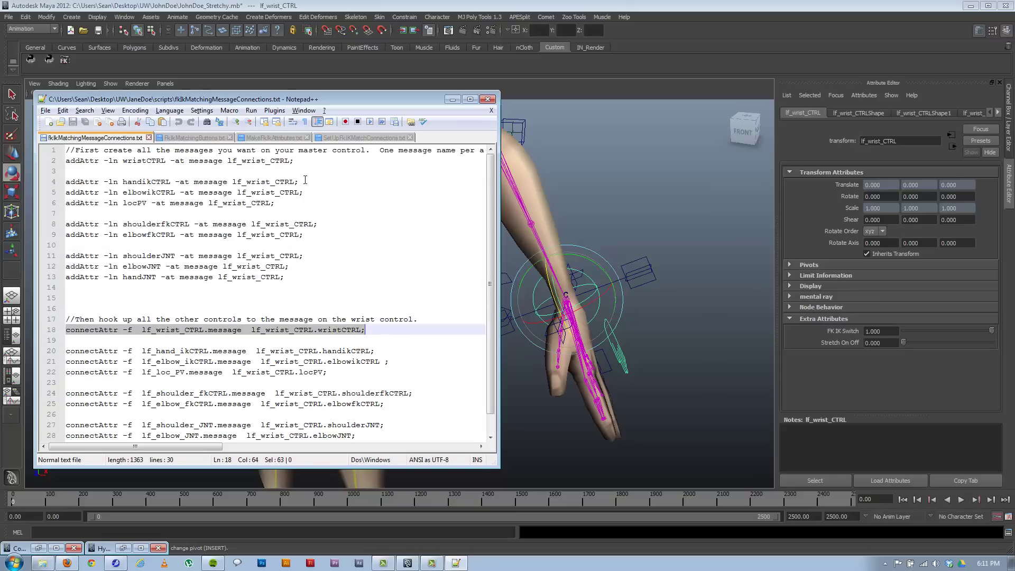
{"action": "left_click", "coordinate": [294, 160]}
{"action": "key", "text": "shift+Home"}
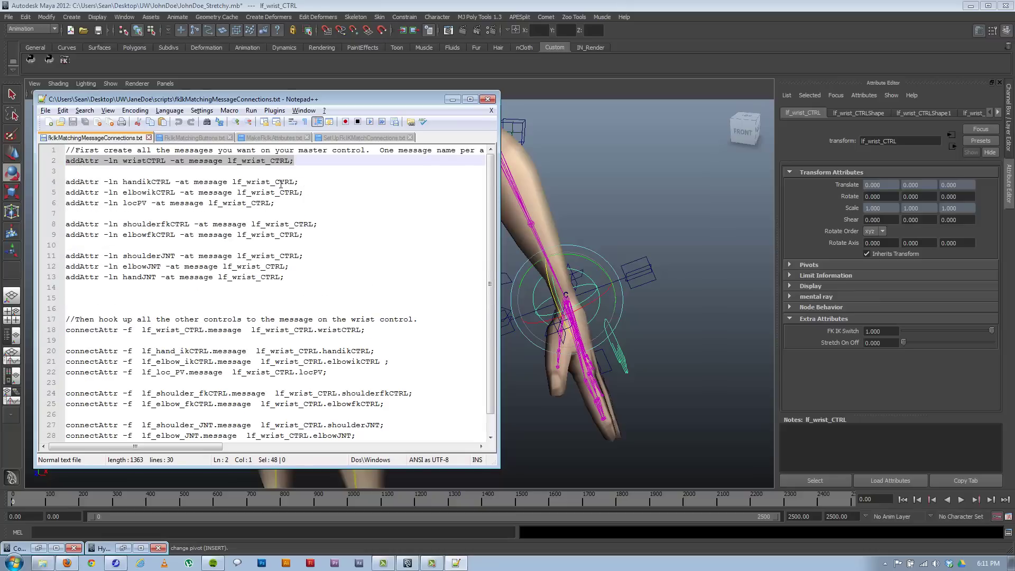
{"action": "left_click", "coordinate": [44, 182]}
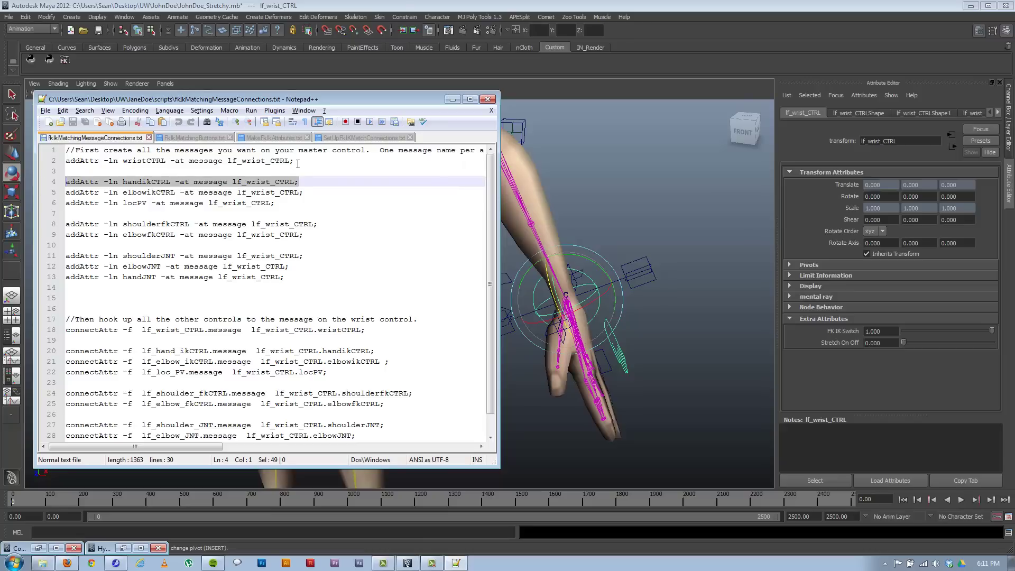
{"action": "left_click_drag", "start_coordinate": [297, 161], "coordinate": [57, 163]}
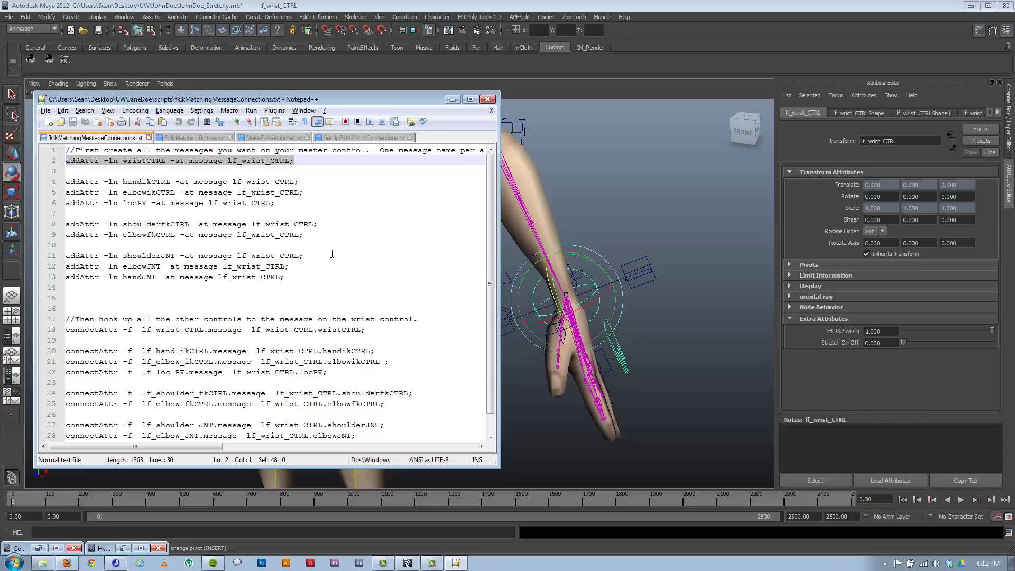
- Examine the source and destination in the connectAttr line linking lf_wrist_CTRL.message to lf_wrist_CTRL.wristCTRL
{"action": "scroll", "coordinate": [343, 353], "scroll_direction": "down", "scroll_amount": 1}
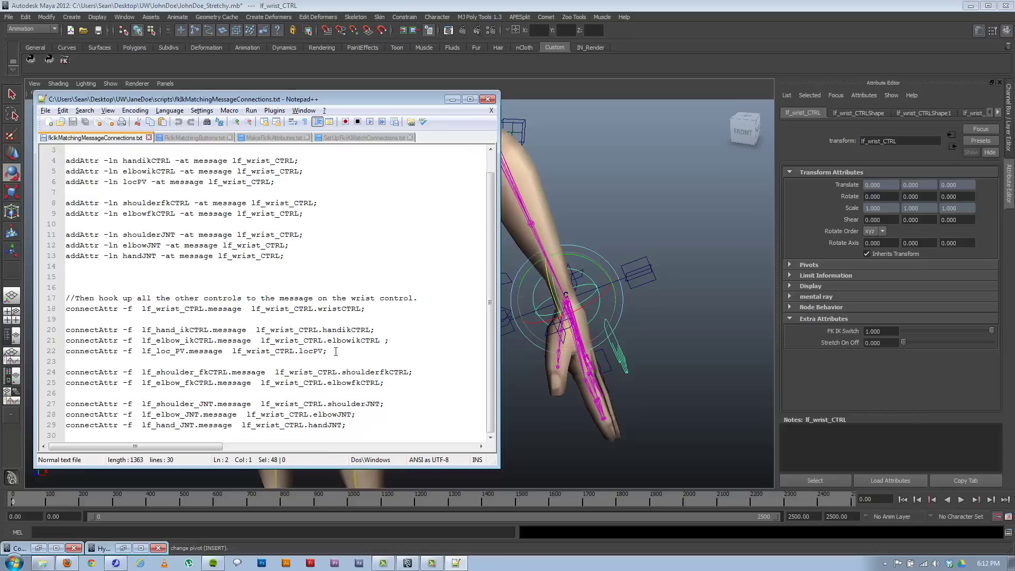
{"action": "left_click_drag", "start_coordinate": [367, 311], "coordinate": [90, 308]}
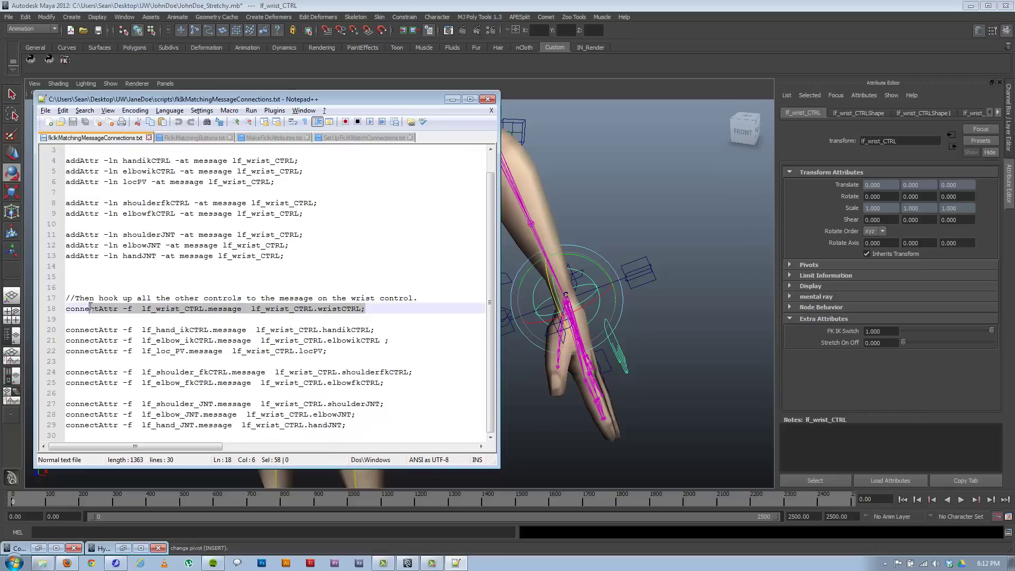
{"action": "left_click", "coordinate": [223, 309]}
{"action": "left_click_drag", "start_coordinate": [208, 309], "coordinate": [359, 308]}
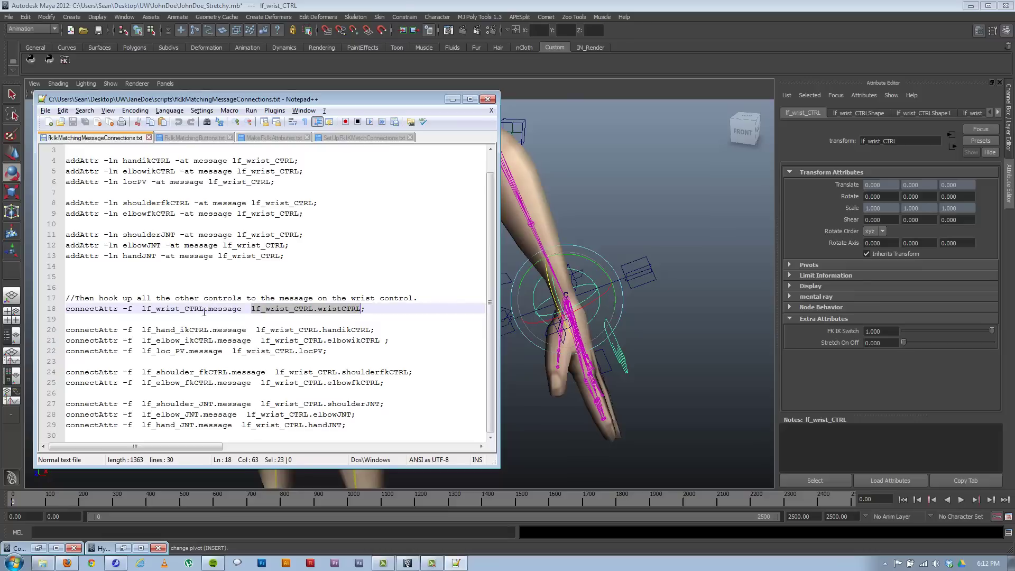
- Highlight the whole block of addAttr commands for lf_wrist_CTRL to review the message attributes
{"action": "scroll", "coordinate": [266, 337], "scroll_direction": "up", "scroll_amount": 1}
{"action": "left_click", "coordinate": [302, 282]}
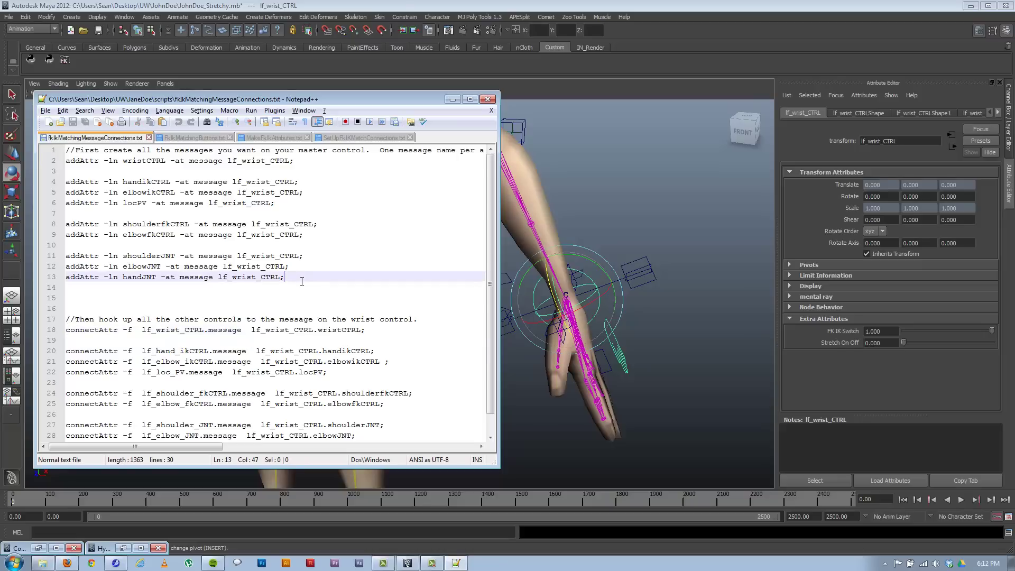
{"action": "left_click", "coordinate": [306, 283]}
{"action": "scroll", "coordinate": [204, 320], "scroll_direction": "down", "scroll_amount": 1}
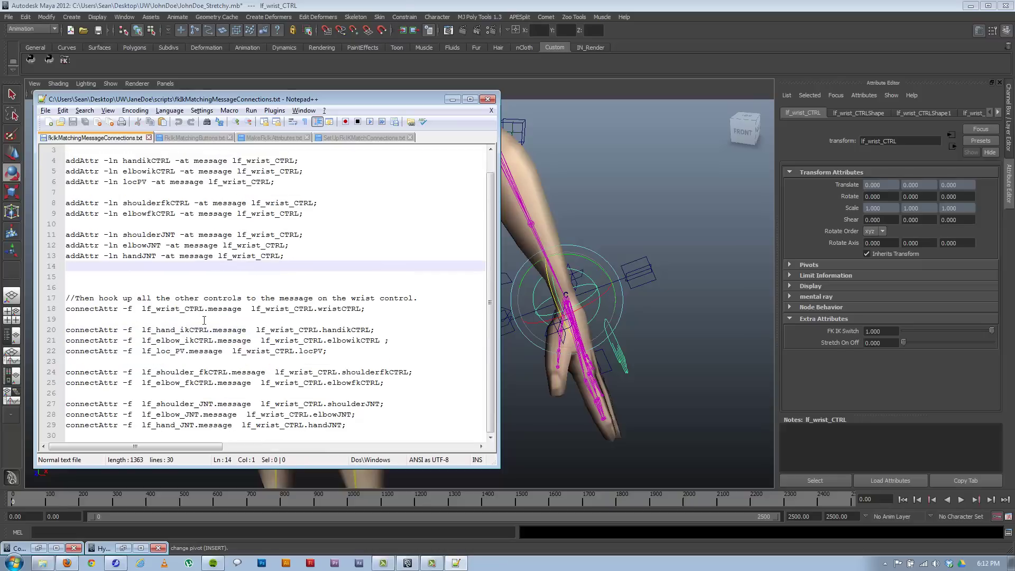
{"action": "scroll", "coordinate": [229, 323], "scroll_direction": "up", "scroll_amount": 1}
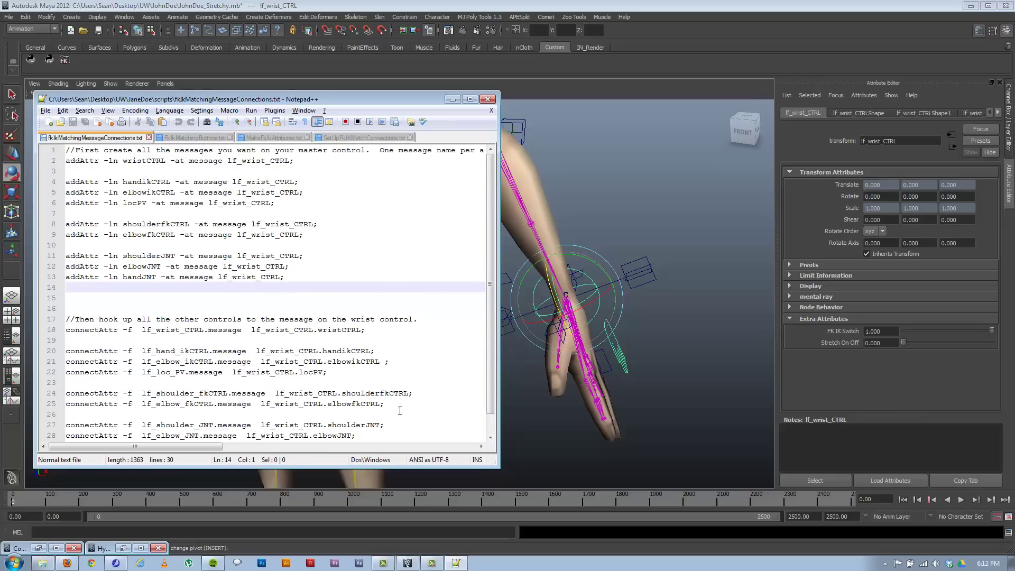
{"action": "left_click_drag", "start_coordinate": [313, 284], "coordinate": [67, 160]}
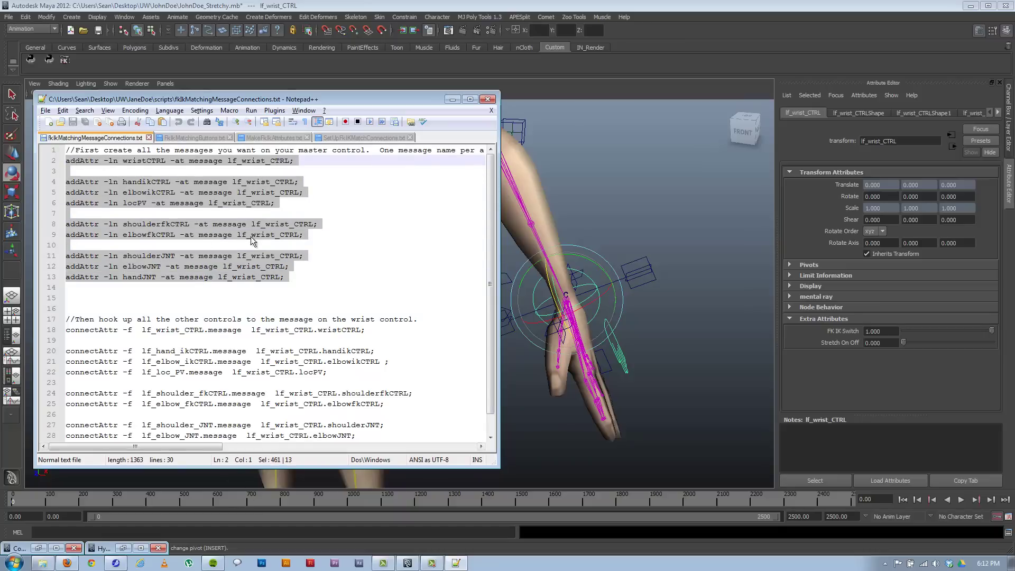
- Compare the addAttr block with the connectAttr block by highlighting each in turn, leaving nothing highlighted
{"action": "left_click", "coordinate": [317, 257]}
{"action": "left_click_drag", "start_coordinate": [66, 161], "coordinate": [286, 278]}
{"action": "left_click_drag", "start_coordinate": [68, 331], "coordinate": [356, 436]}
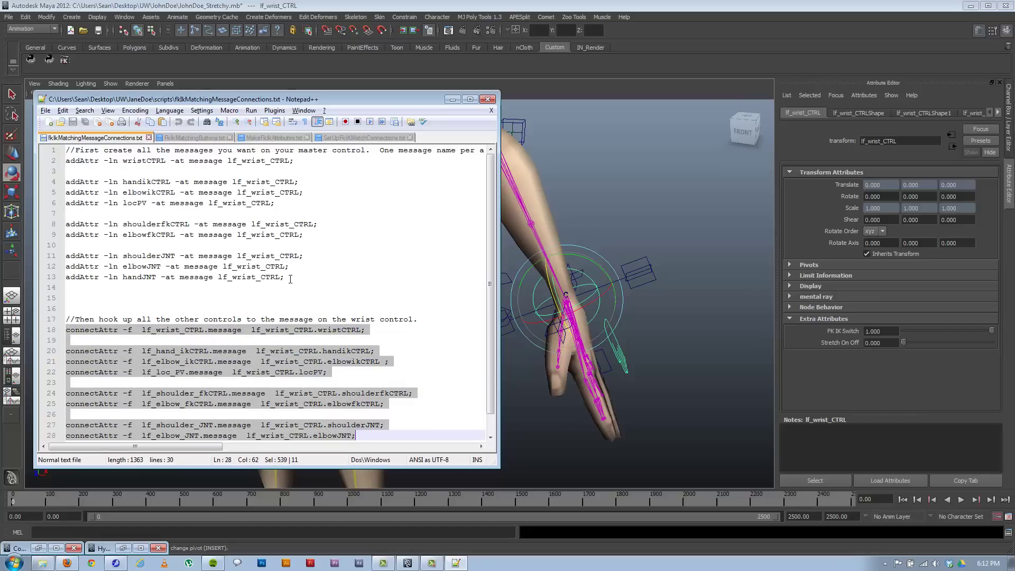
{"action": "left_click_drag", "start_coordinate": [291, 279], "coordinate": [66, 150]}
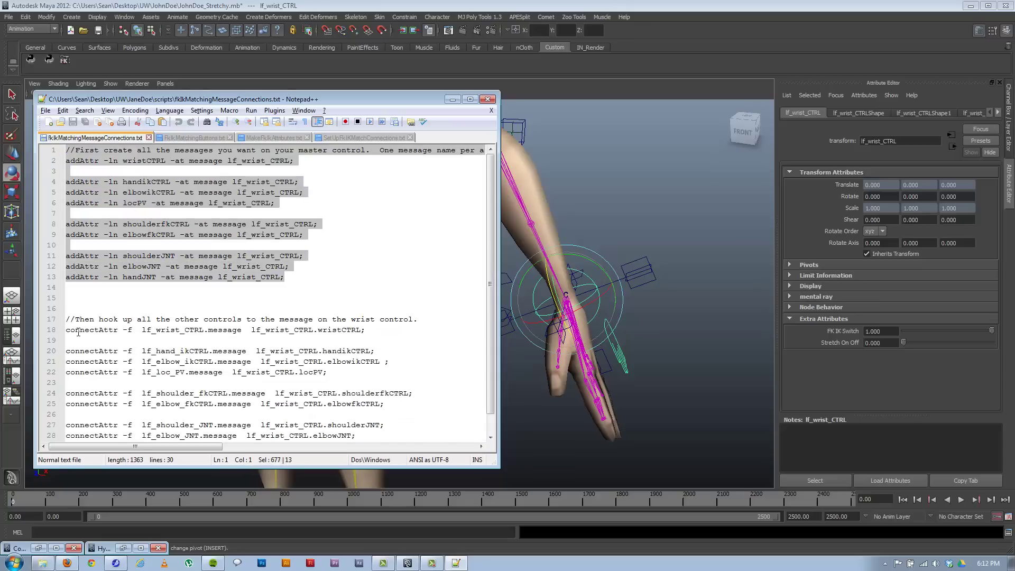
{"action": "left_click_drag", "start_coordinate": [68, 331], "coordinate": [370, 437]}
{"action": "left_click", "coordinate": [438, 366]}
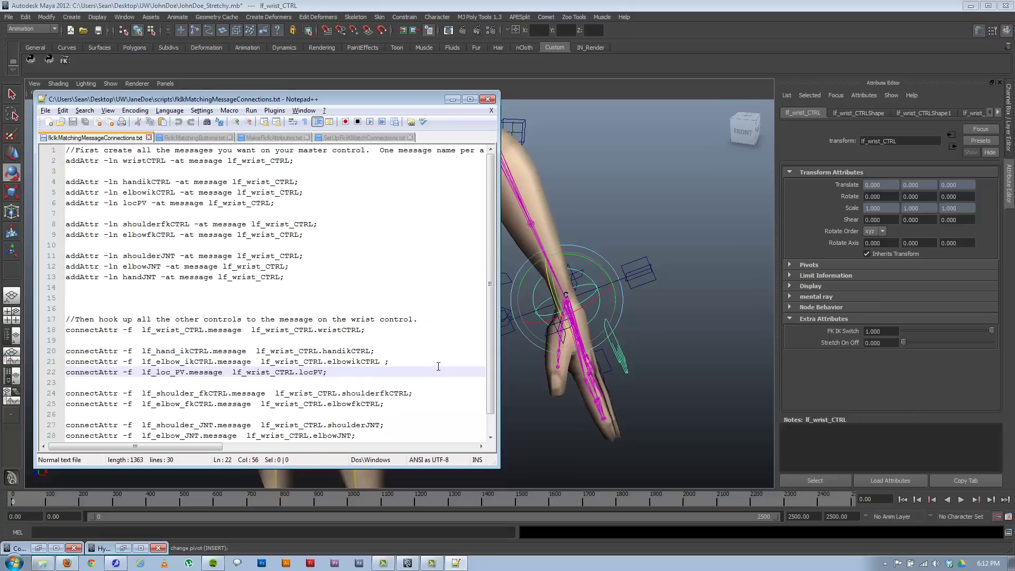
- Switch to Maya and inspect the left arm's IK controls by selecting the hand control and lf_elbow_ikCTRL
{"action": "left_click", "coordinate": [624, 233]}
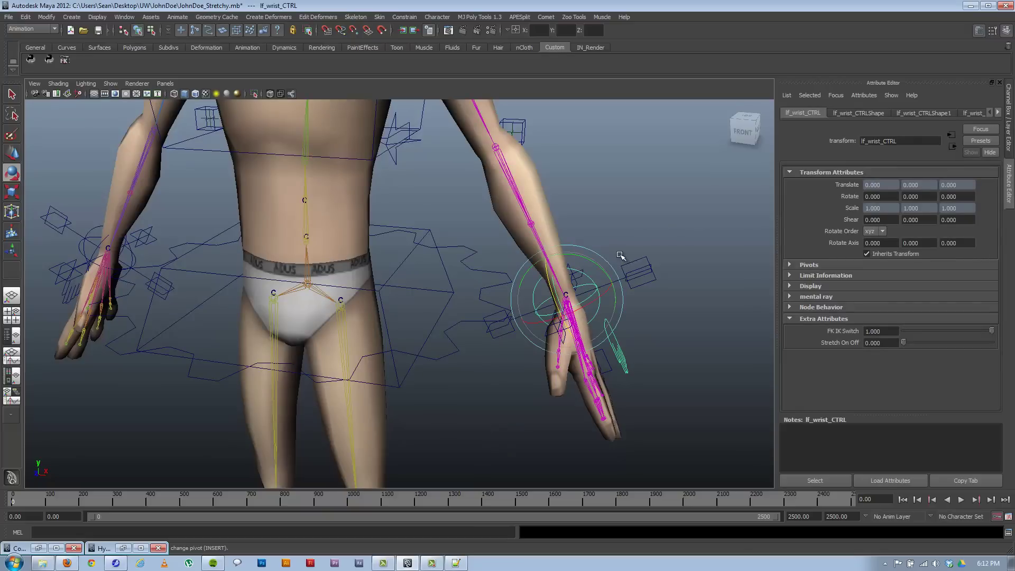
{"action": "scroll", "coordinate": [598, 281], "scroll_direction": "down", "scroll_amount": 5}
{"action": "middle_click_drag", "start_coordinate": [533, 220], "coordinate": [528, 242], "text": "alt"}
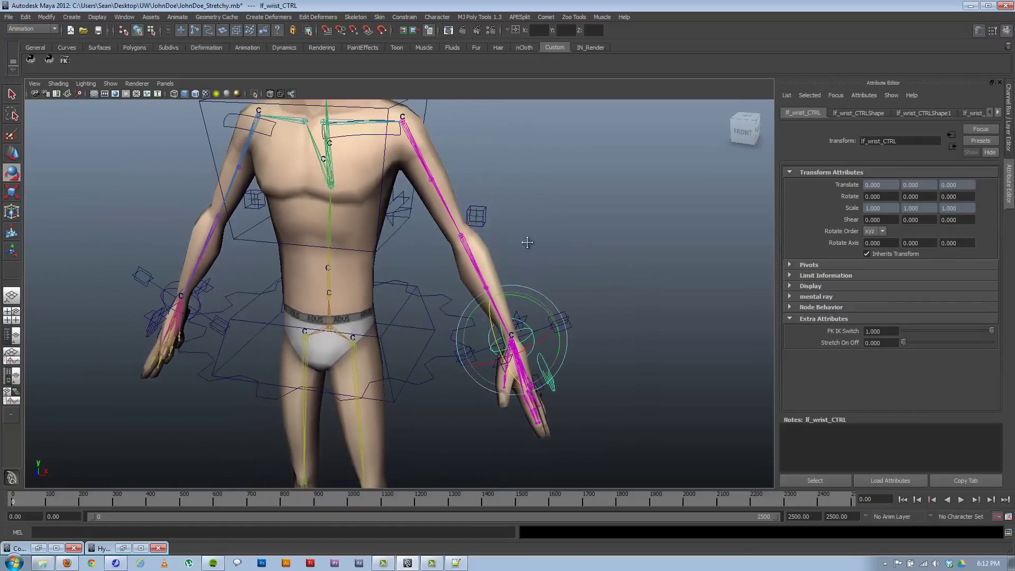
{"action": "scroll", "coordinate": [522, 242], "scroll_direction": "down", "scroll_amount": 5}
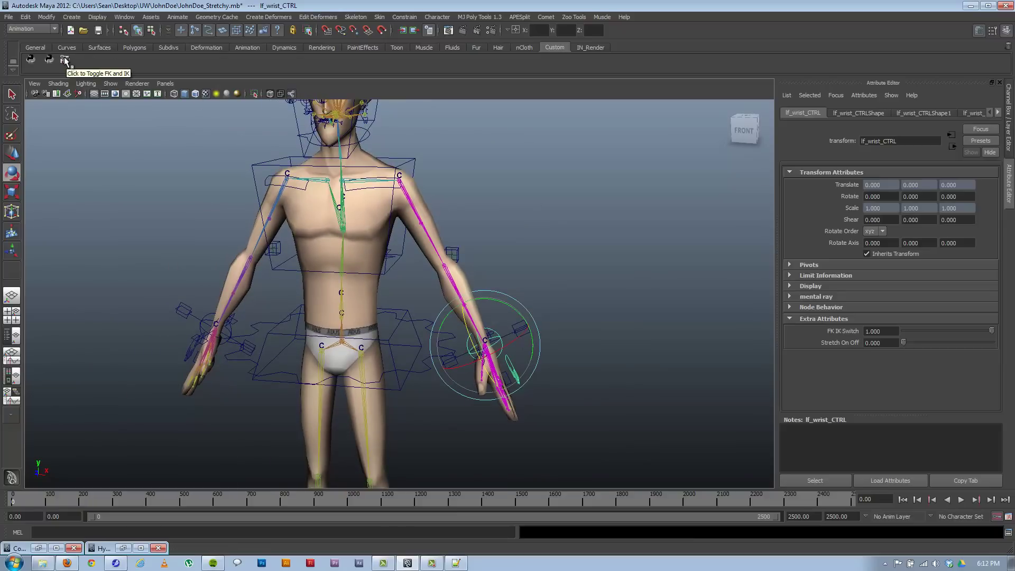
{"action": "left_click", "coordinate": [534, 336]}
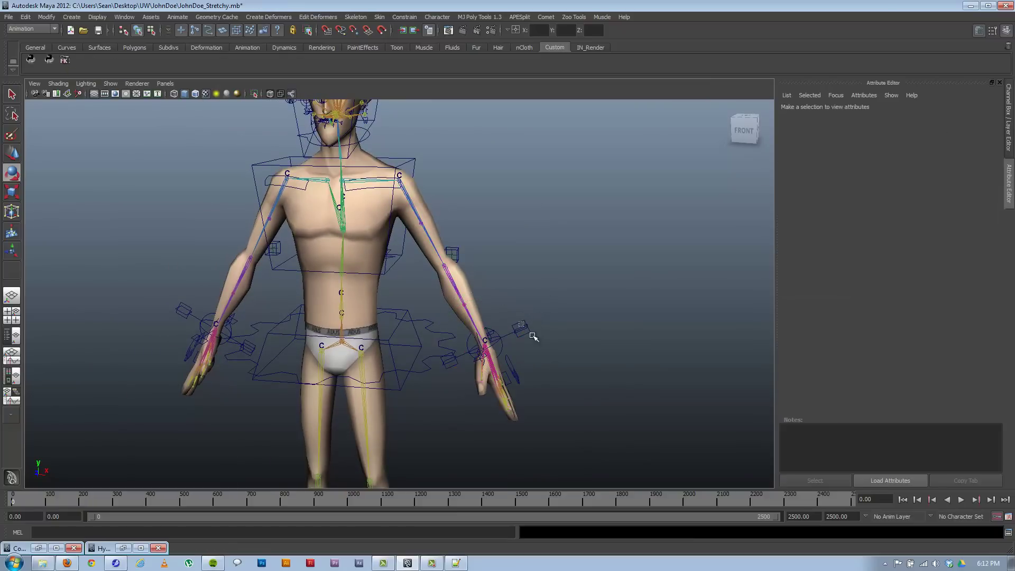
{"action": "left_click", "coordinate": [522, 329]}
{"action": "left_click", "coordinate": [452, 253]}
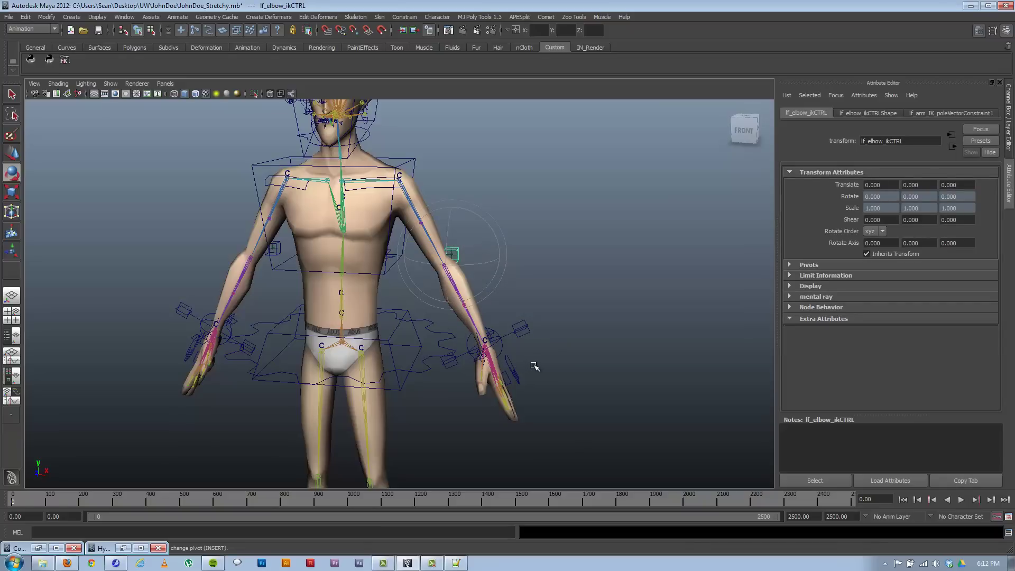
- Select cl_moveAll_CTRL to examine the controls of the whole rig, and clear the selection
{"action": "right_click_drag", "start_coordinate": [534, 368], "coordinate": [413, 337], "text": "alt"}
{"action": "left_click", "coordinate": [476, 314]}
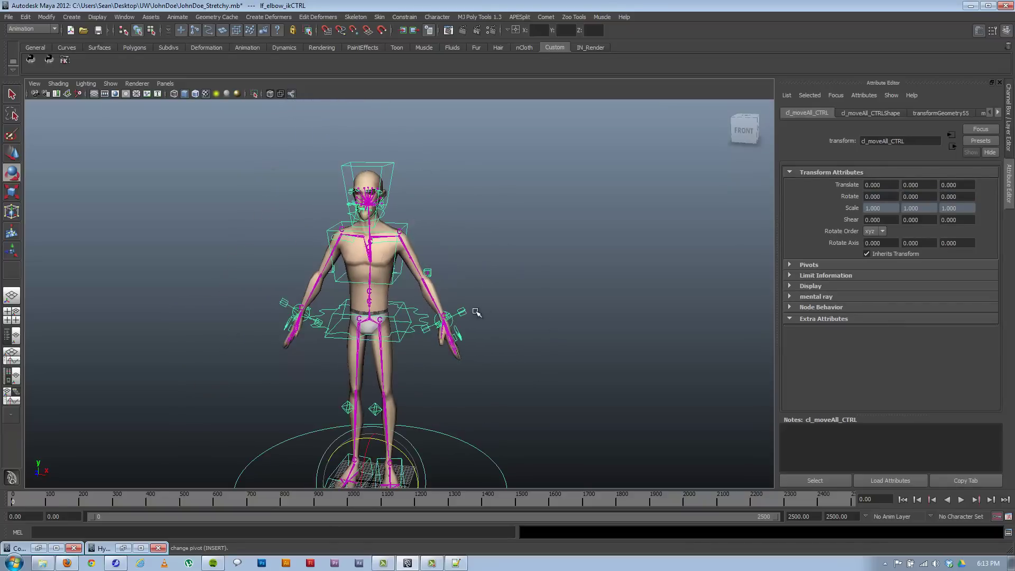
{"action": "left_click", "coordinate": [559, 326]}
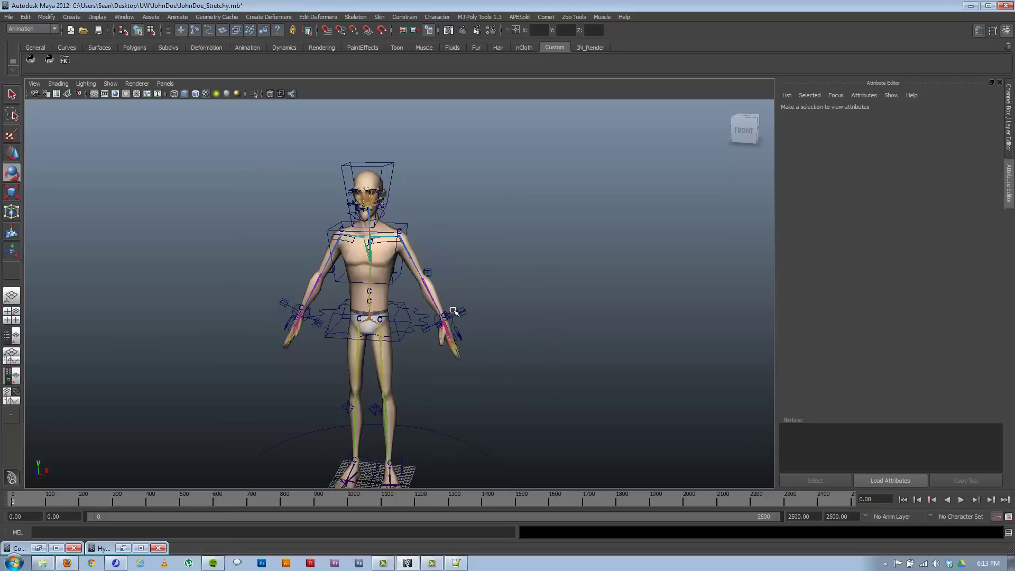
{"action": "right_click_drag", "start_coordinate": [347, 382], "coordinate": [505, 348], "text": "alt"}
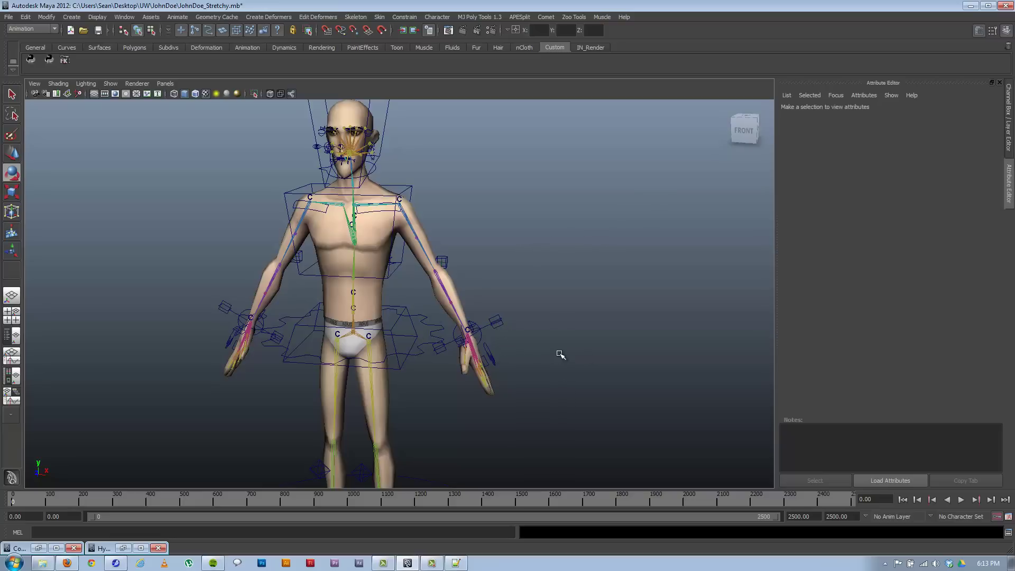
{"action": "scroll", "coordinate": [465, 281], "scroll_direction": "down", "scroll_amount": 5}
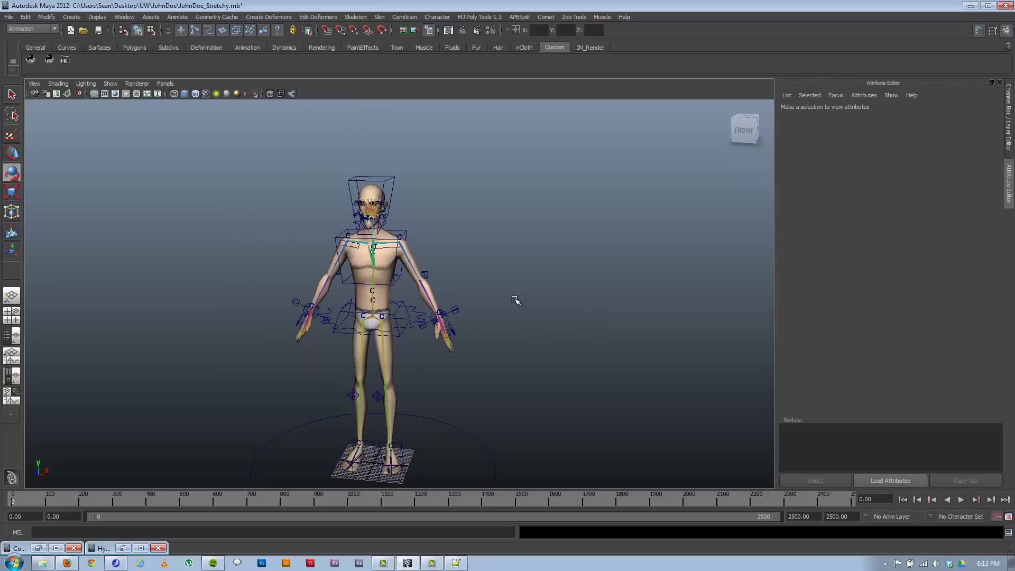
- Inspect lf_hand_ikCTRL, lf_wrist_CTRL and lf_elbow_ikCTRL on the left arm by selecting each in turn
{"action": "left_click", "coordinate": [457, 313]}
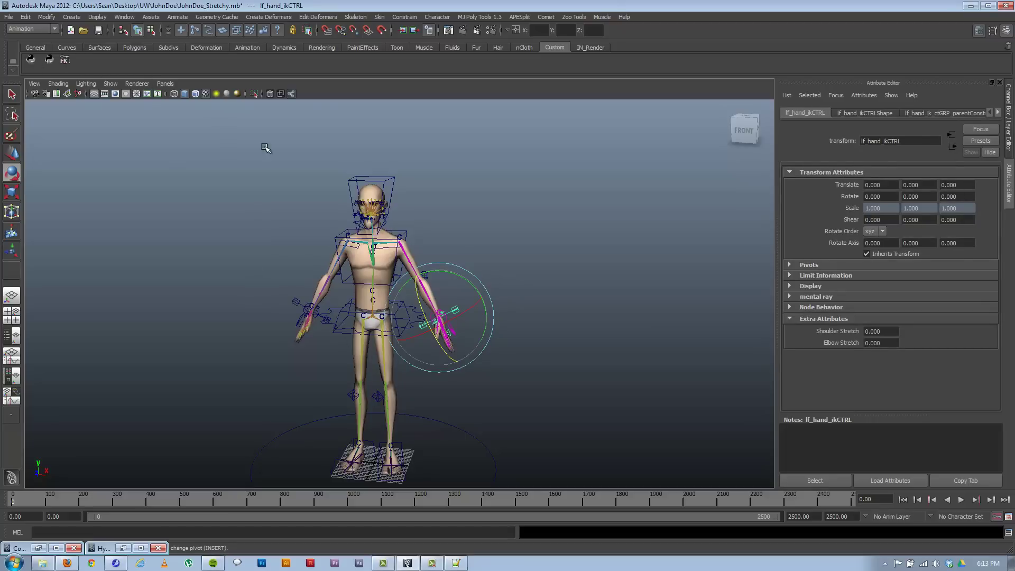
{"action": "scroll", "coordinate": [343, 280], "scroll_direction": "up", "scroll_amount": 5}
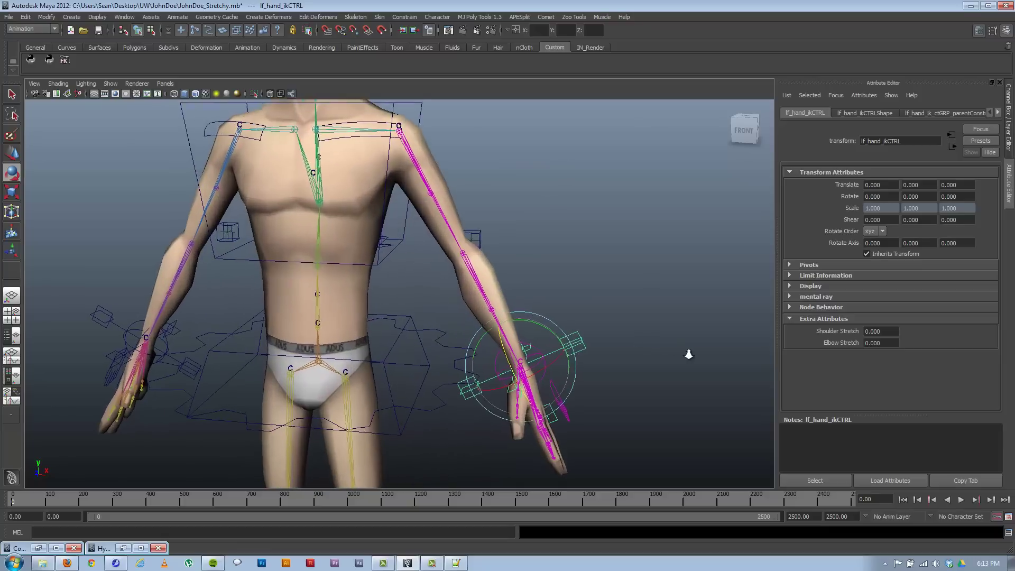
{"action": "left_click", "coordinate": [551, 336]}
{"action": "left_click", "coordinate": [542, 352]}
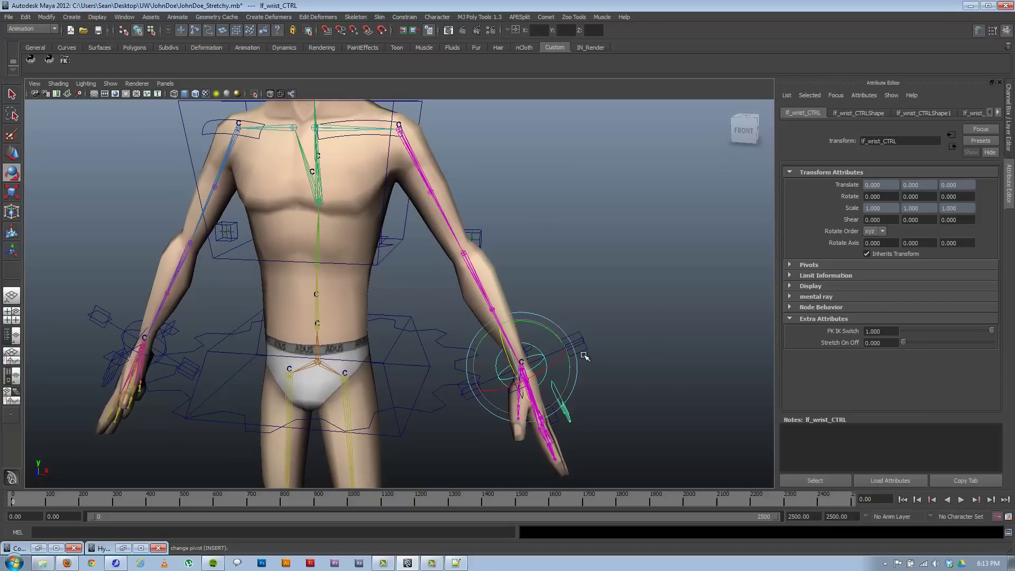
{"action": "left_click", "coordinate": [596, 334]}
{"action": "left_click_drag", "start_coordinate": [597, 366], "coordinate": [558, 365]}
{"action": "left_click", "coordinate": [553, 370]}
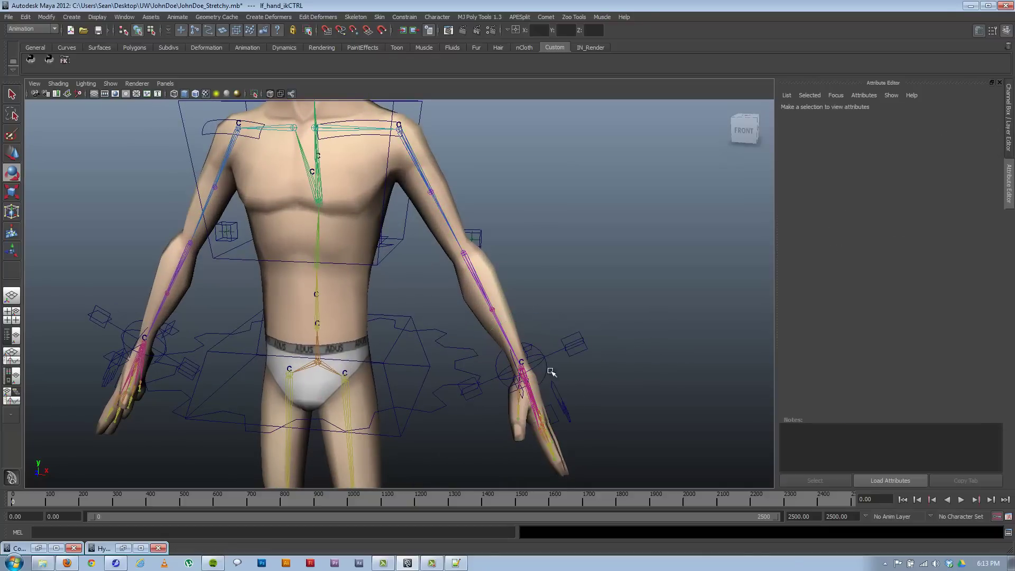
{"action": "left_click", "coordinate": [477, 235]}
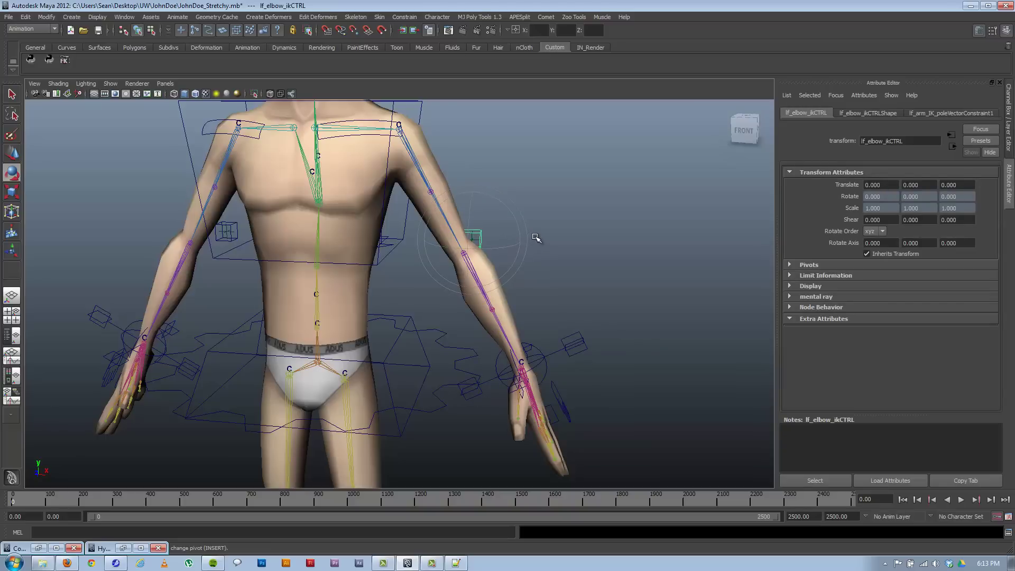
- Bring the Notepad++ script beside the left arm and highlight its addAttr and connectAttr blocks for comparison
{"action": "left_click_drag", "start_coordinate": [550, 304], "coordinate": [513, 291], "text": "alt"}
{"action": "left_click", "coordinate": [432, 564]}
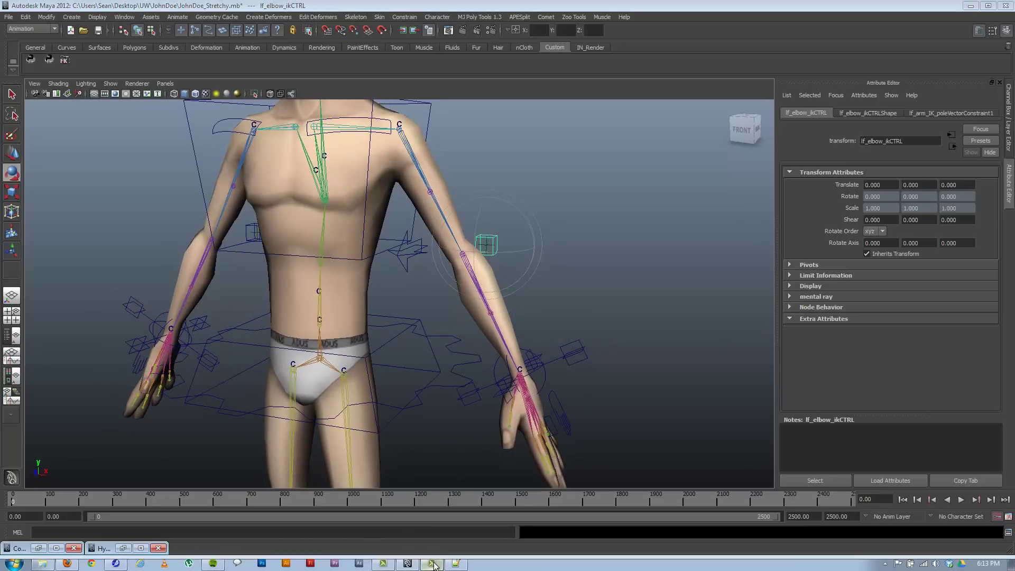
{"action": "left_click", "coordinate": [988, 487]}
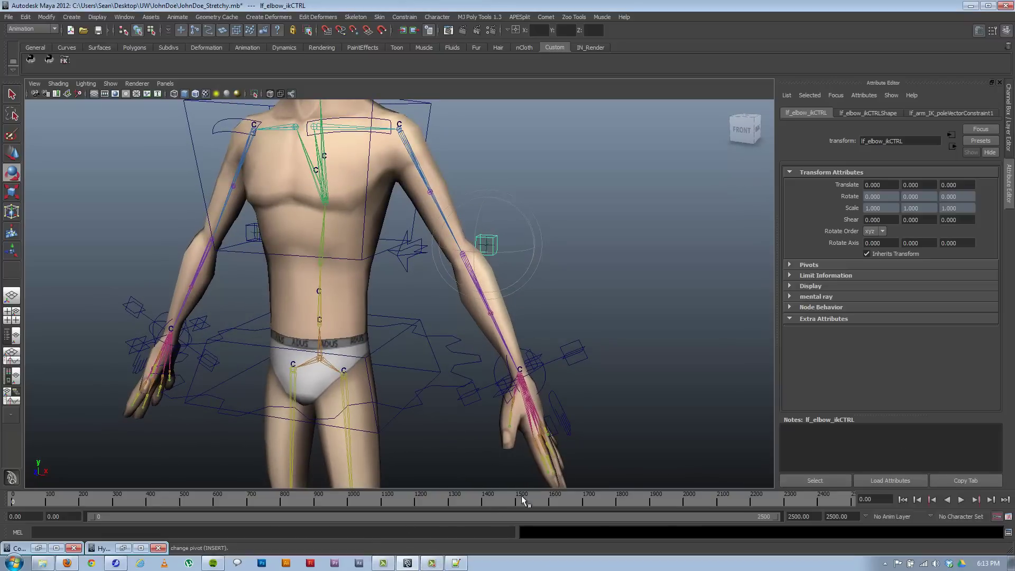
{"action": "left_click", "coordinate": [457, 564]}
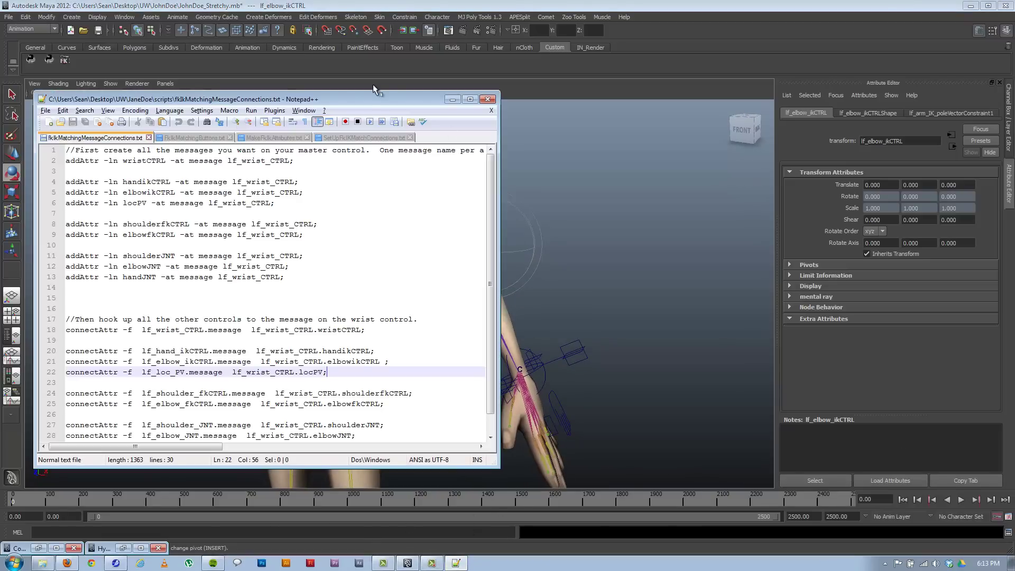
{"action": "left_click_drag", "start_coordinate": [371, 102], "coordinate": [889, 110]}
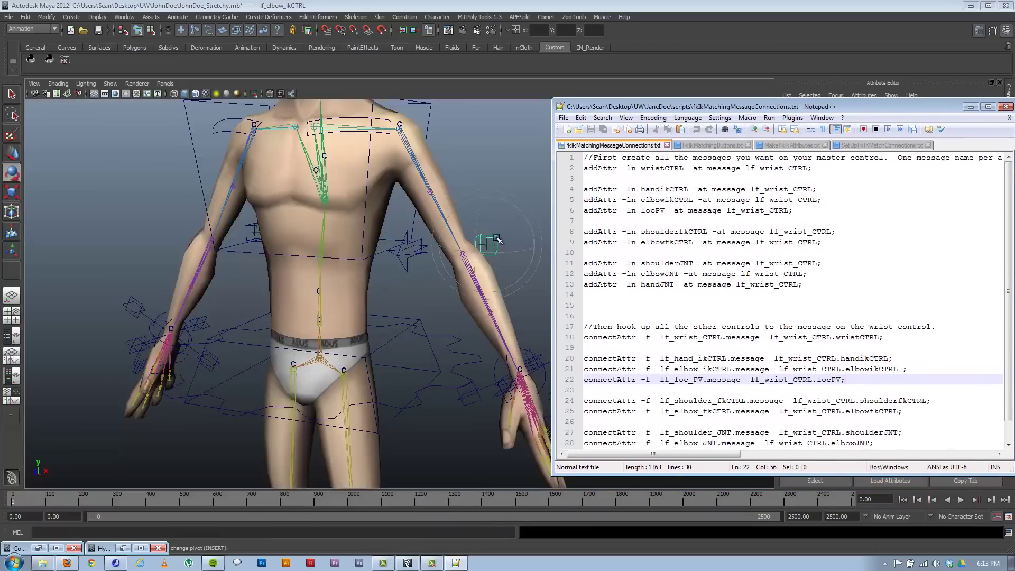
{"action": "left_click_drag", "start_coordinate": [807, 285], "coordinate": [578, 161]}
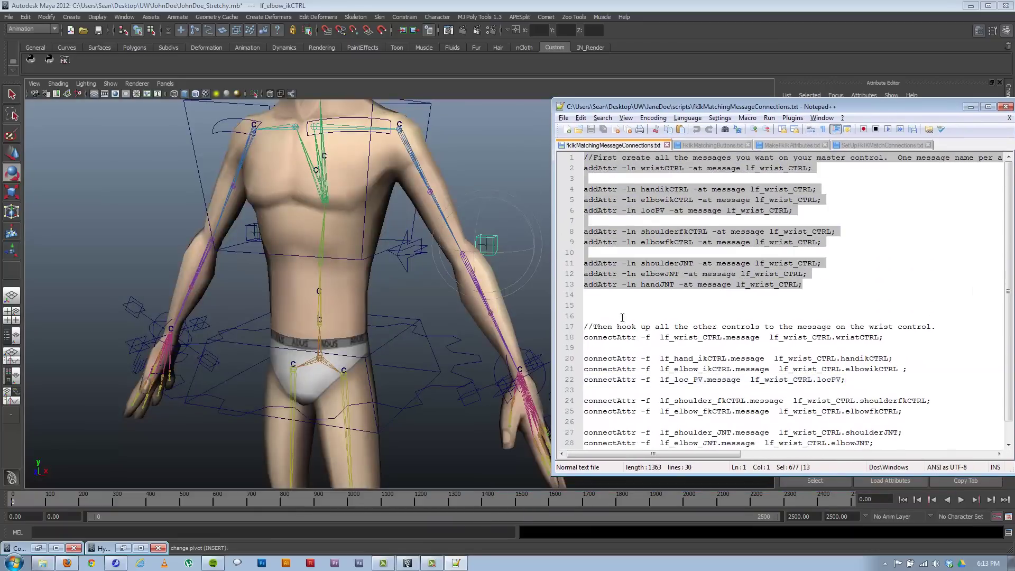
{"action": "left_click_drag", "start_coordinate": [585, 337], "coordinate": [923, 444]}
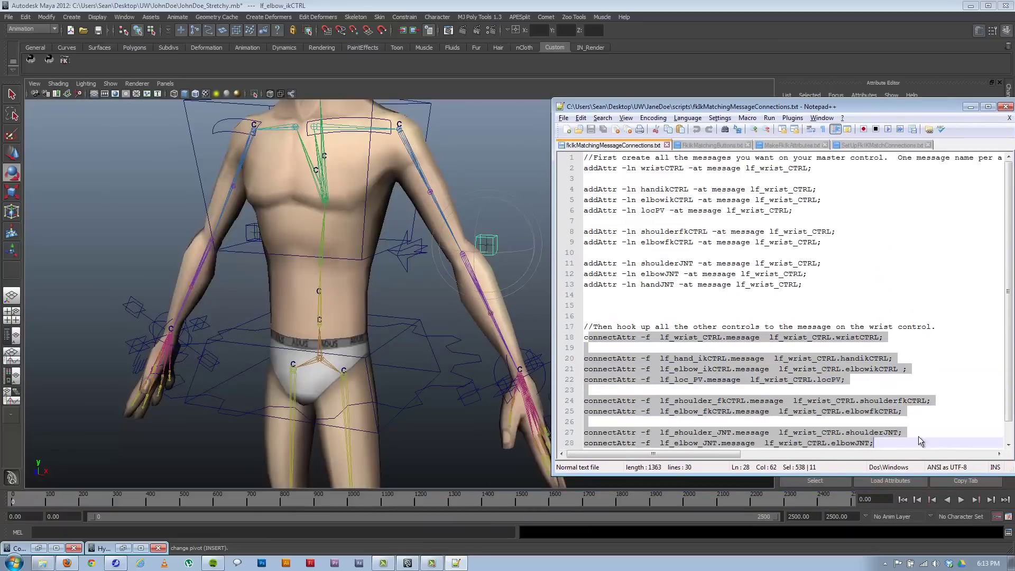
- Clear the rig selection in Maya and show MakeFkIkAttributes.txt in Notepad++
{"action": "left_click", "coordinate": [494, 173]}
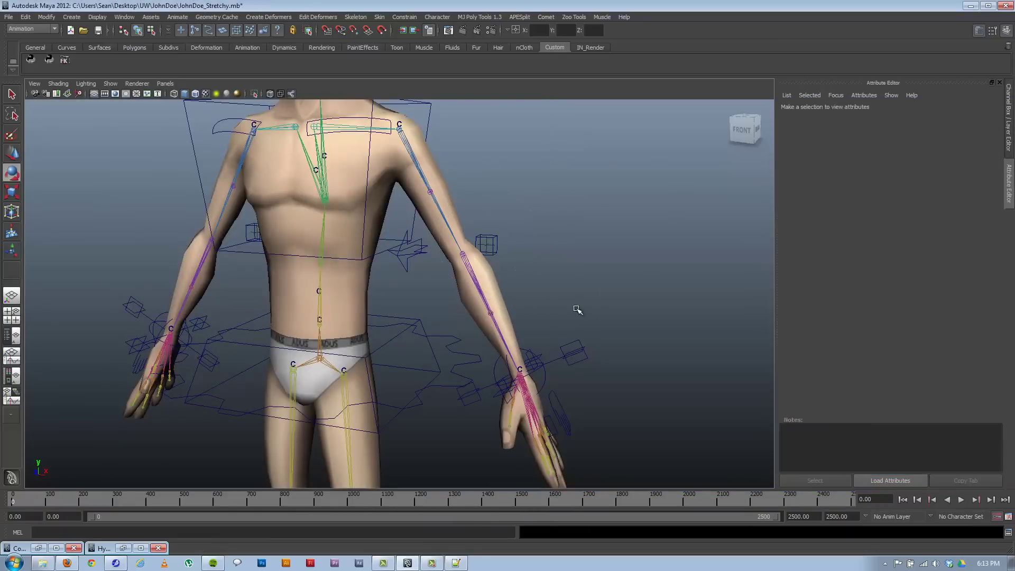
{"action": "left_click", "coordinate": [456, 563]}
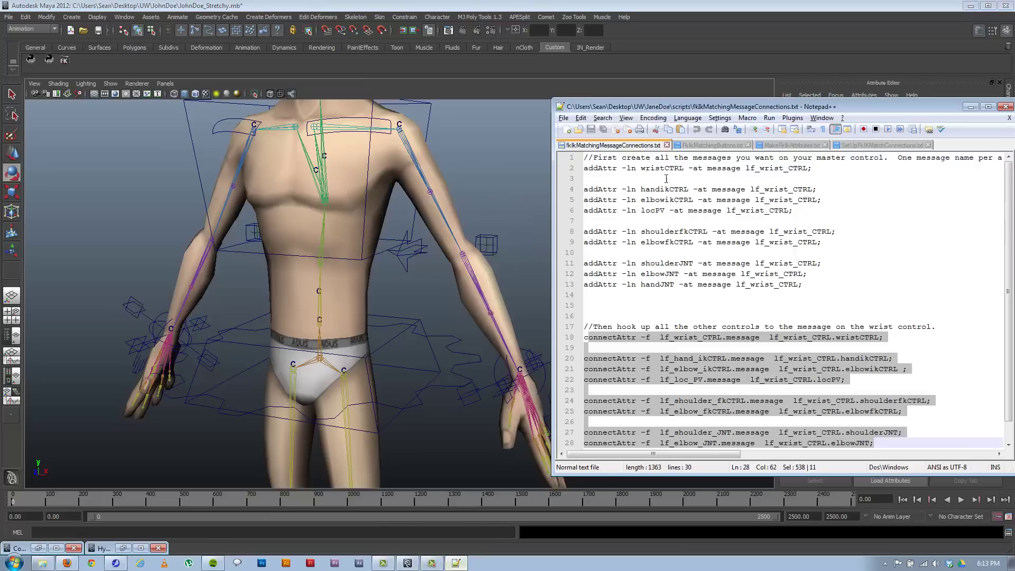
{"action": "left_click", "coordinate": [720, 149]}
{"action": "left_click", "coordinate": [776, 146]}
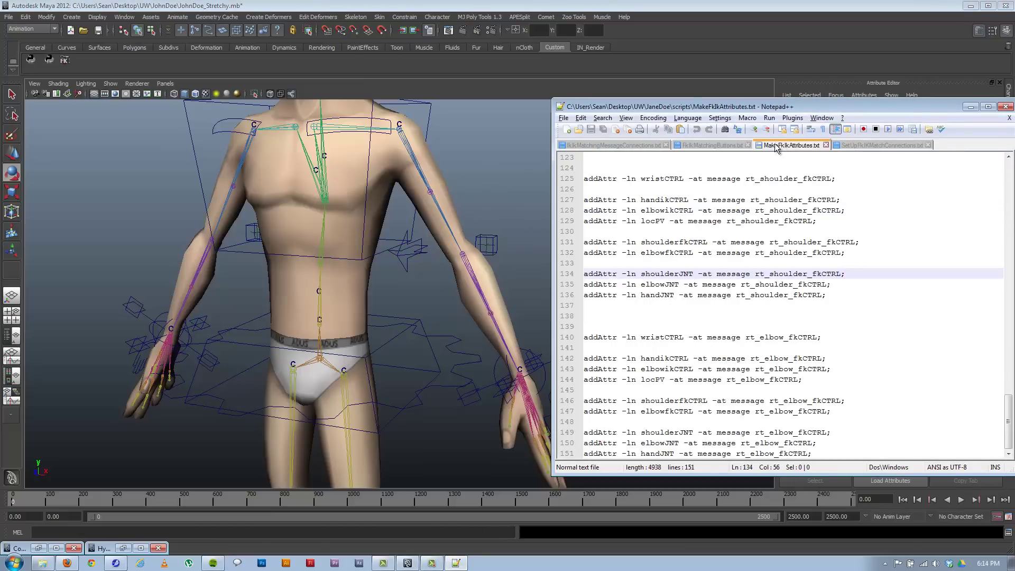
{"action": "left_click", "coordinate": [867, 243]}
- Examine the addAttr blocks for the left and right arm controls throughout MakeFkIkAttributes.txt, ending at its first line
{"action": "scroll", "coordinate": [813, 243], "scroll_direction": "up", "scroll_amount": 20}
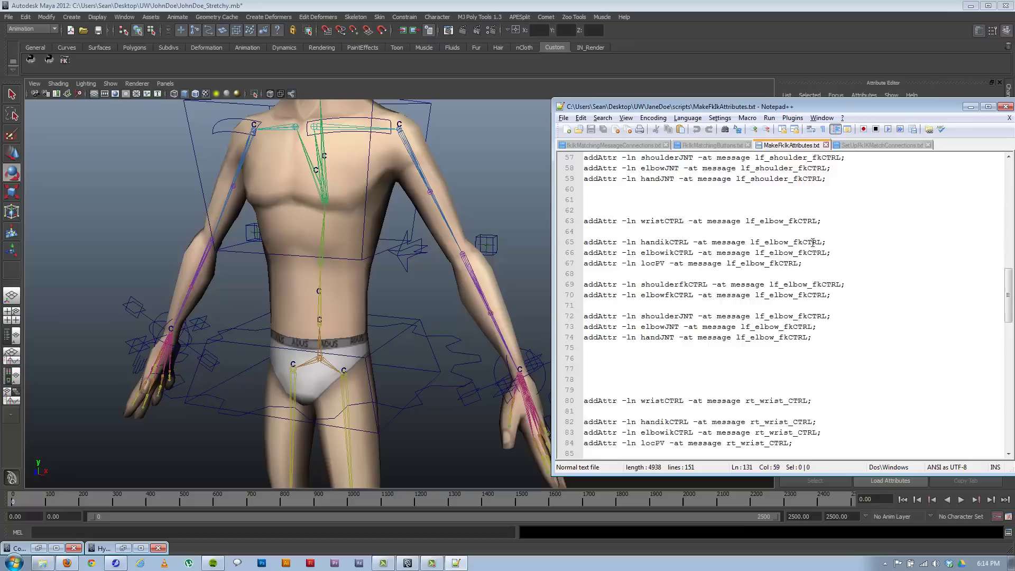
{"action": "left_click_drag", "start_coordinate": [774, 106], "coordinate": [693, 50]}
{"action": "scroll", "coordinate": [767, 288], "scroll_direction": "down", "scroll_amount": 14}
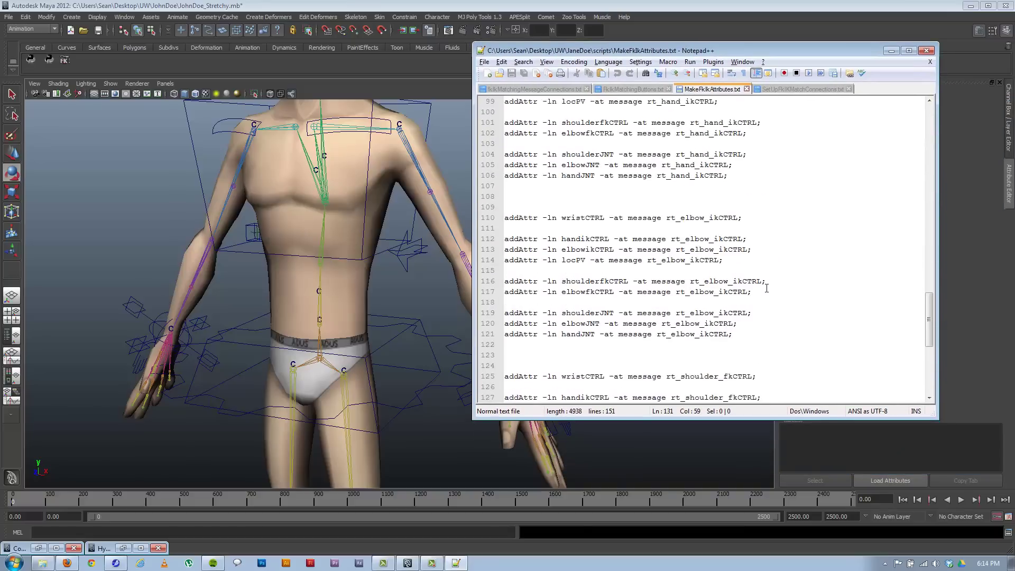
{"action": "scroll", "coordinate": [767, 288], "scroll_direction": "down", "scroll_amount": 8}
{"action": "scroll", "coordinate": [767, 288], "scroll_direction": "up", "scroll_amount": 6}
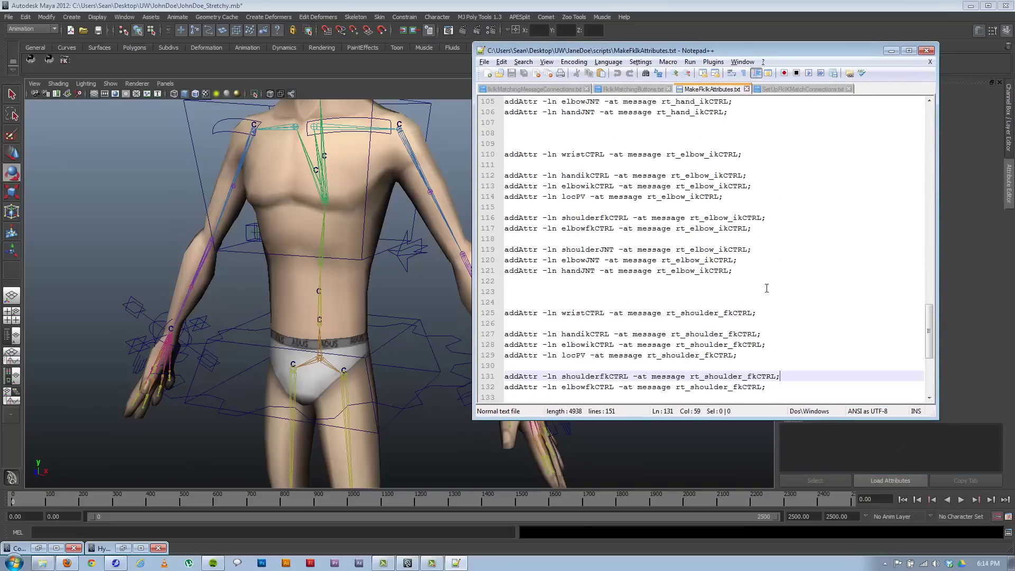
{"action": "scroll", "coordinate": [767, 288], "scroll_direction": "down", "scroll_amount": 6}
{"action": "scroll", "coordinate": [782, 312], "scroll_direction": "up", "scroll_amount": 20}
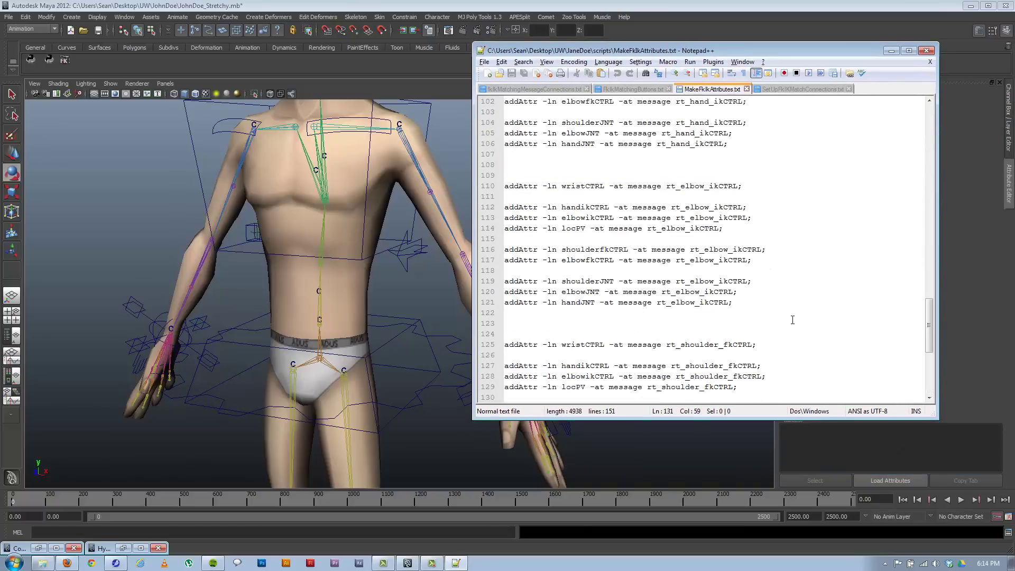
{"action": "scroll", "coordinate": [783, 322], "scroll_direction": "up", "scroll_amount": 17}
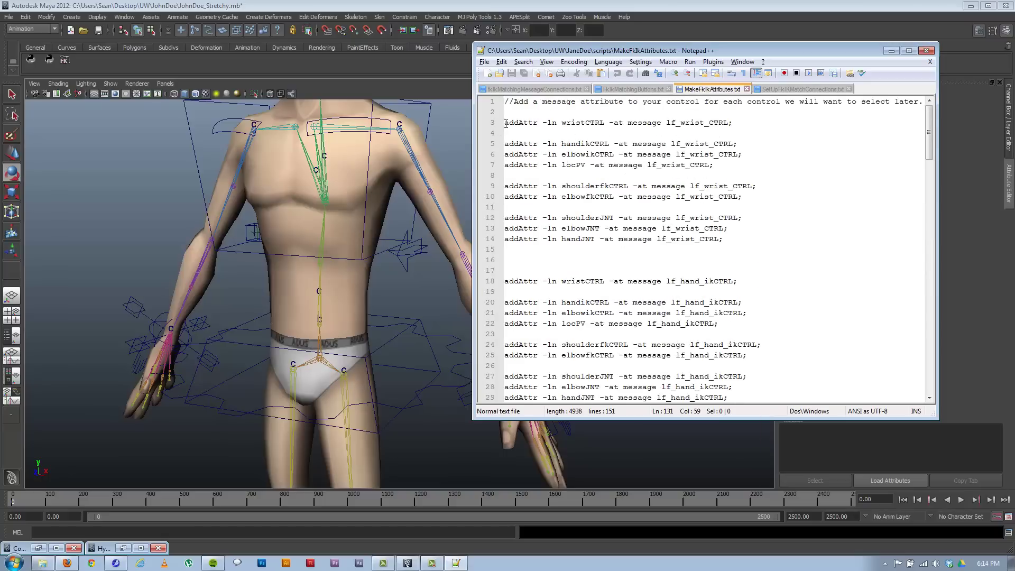
- Copy all the addAttr lines from MakeFkIkAttributes.txt and paste them over the existing MEL script in Maya's Script Editor, clear of the left arm
{"action": "left_click_drag", "start_coordinate": [501, 122], "coordinate": [835, 513]}
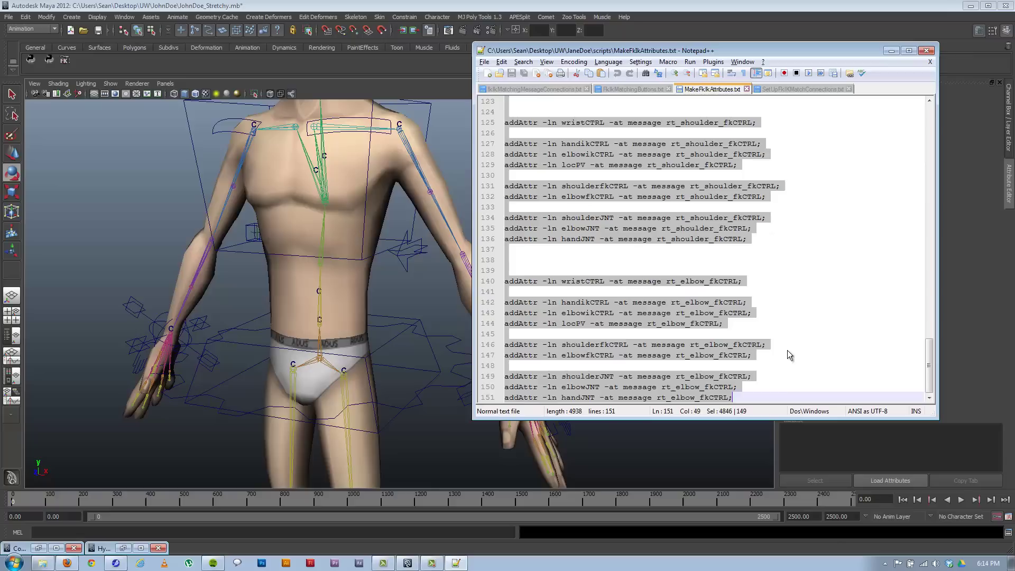
{"action": "left_click", "coordinate": [892, 50]}
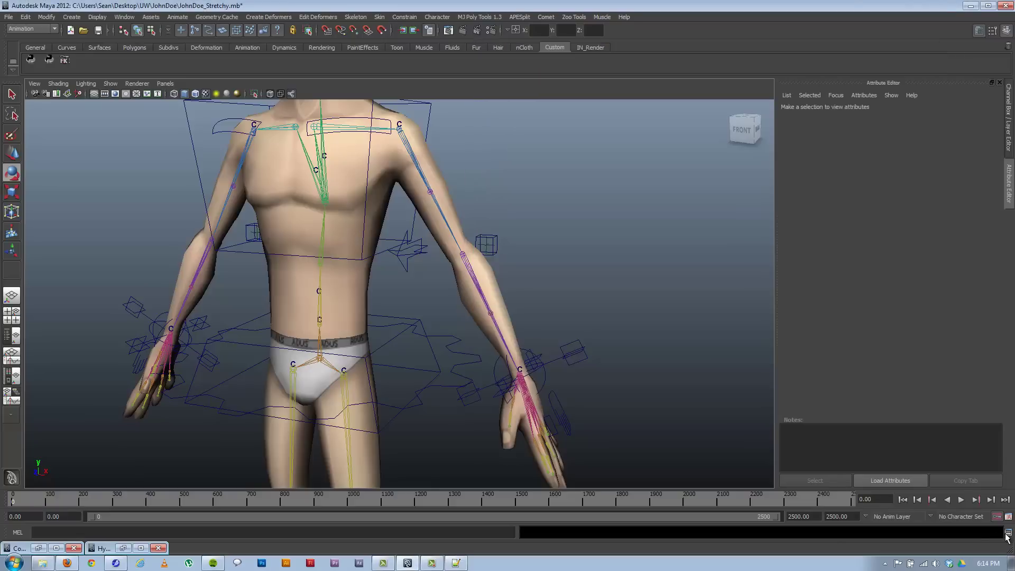
{"action": "key", "text": "alt+Tab"}
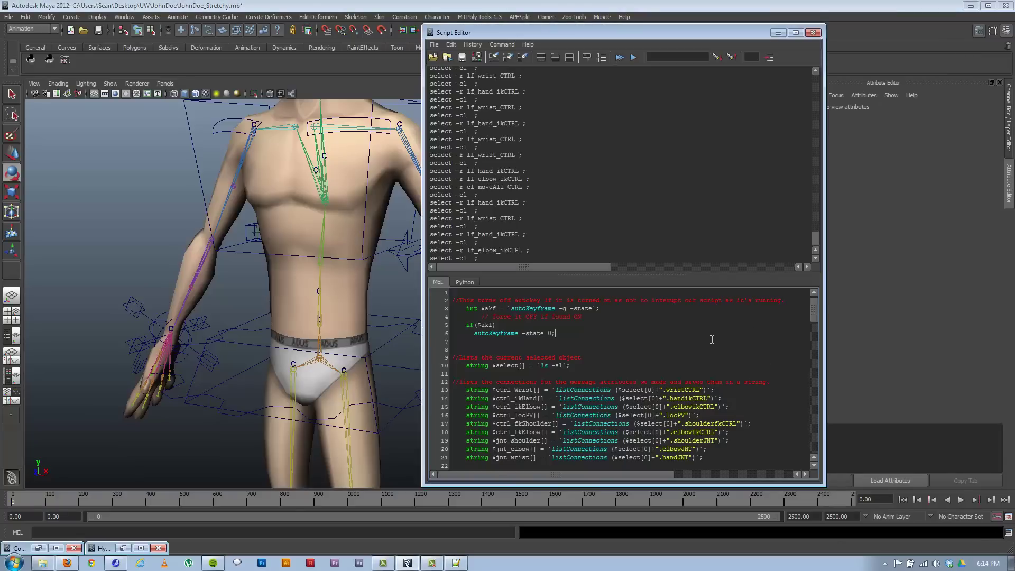
{"action": "key", "text": "ctrl+a"}
{"action": "key", "text": "ctrl+v"}
{"action": "scroll", "coordinate": [730, 412], "scroll_direction": "up", "scroll_amount": 10}
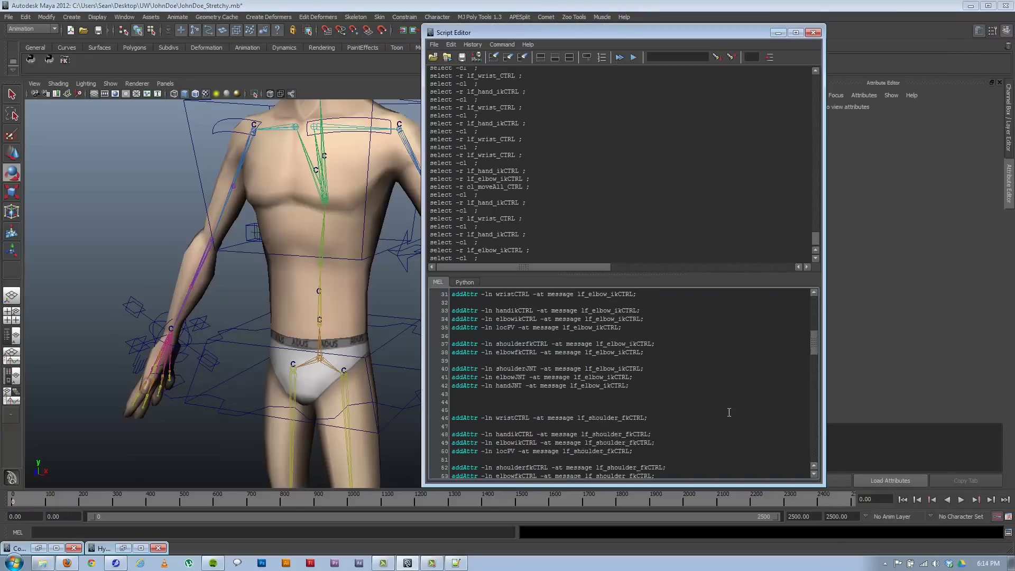
{"action": "scroll", "coordinate": [730, 412], "scroll_direction": "up", "scroll_amount": 10}
{"action": "left_click_drag", "start_coordinate": [622, 33], "coordinate": [801, 22]}
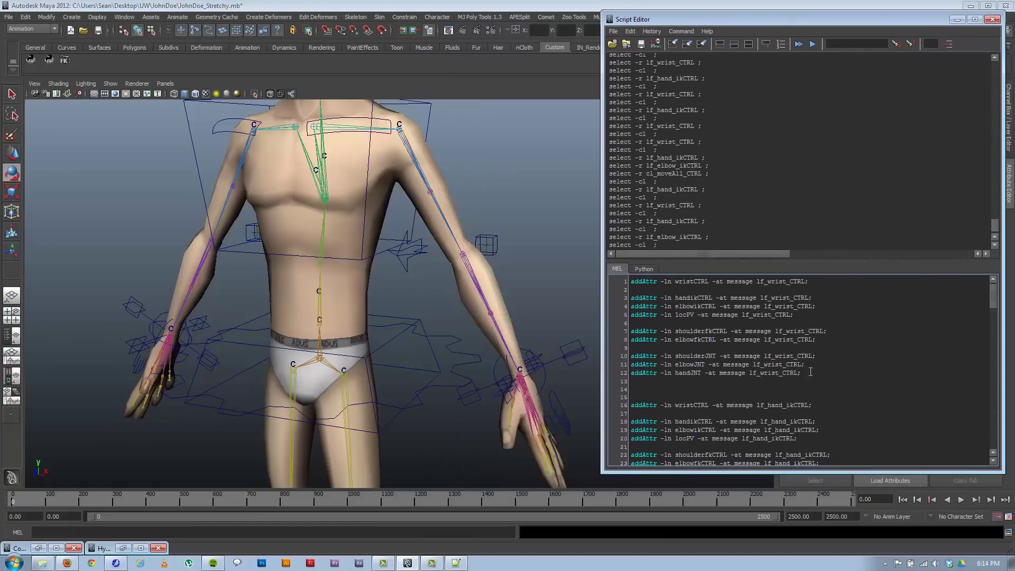
{"action": "left_click_drag", "start_coordinate": [824, 375], "coordinate": [540, 255]}
{"action": "key", "text": "ctrl+c"}
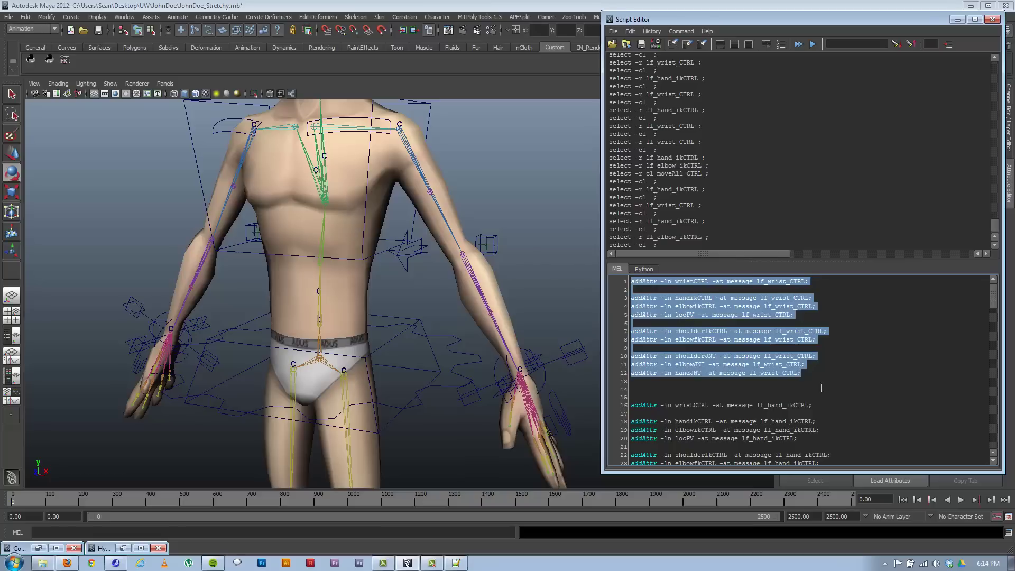
{"action": "key", "text": "BackSpace"}
{"action": "key", "text": "Return"}
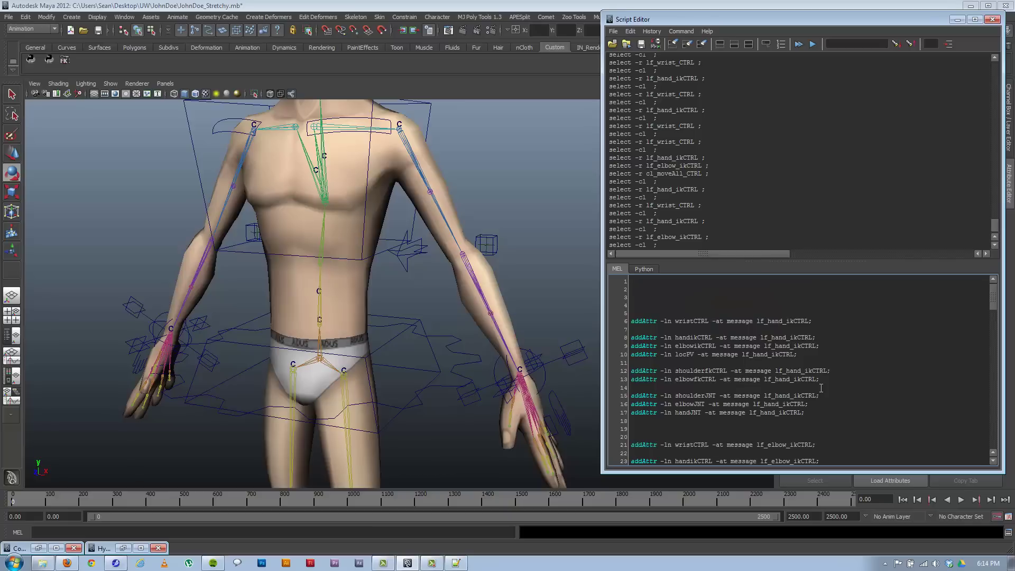
{"action": "key", "text": "ctrl+v"}
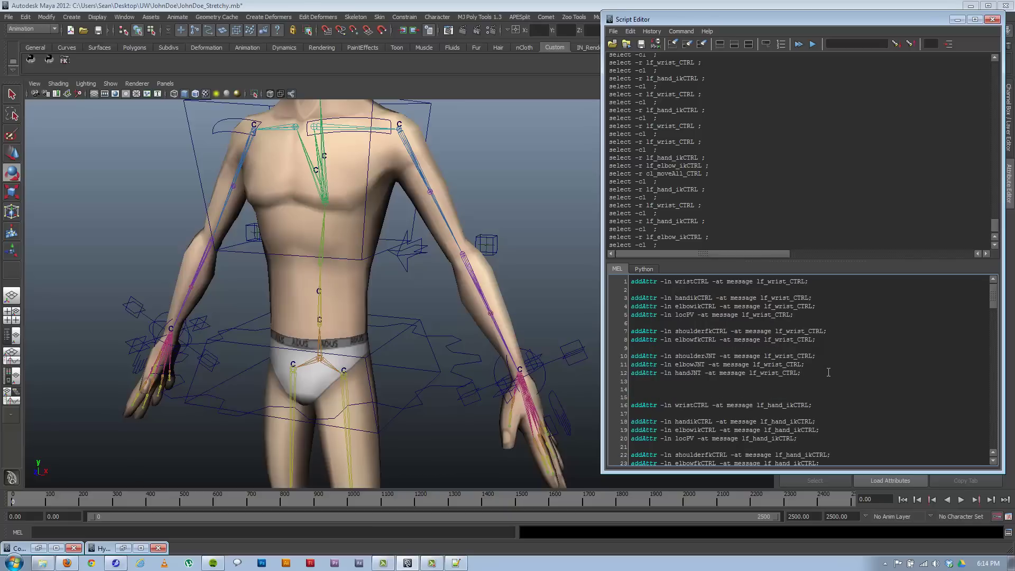
- Execute only the addAttr blocks for lf_wrist_CTRL and lf_hand_ikCTRL, one block at a time
{"action": "left_click_drag", "start_coordinate": [829, 372], "coordinate": [631, 281]}
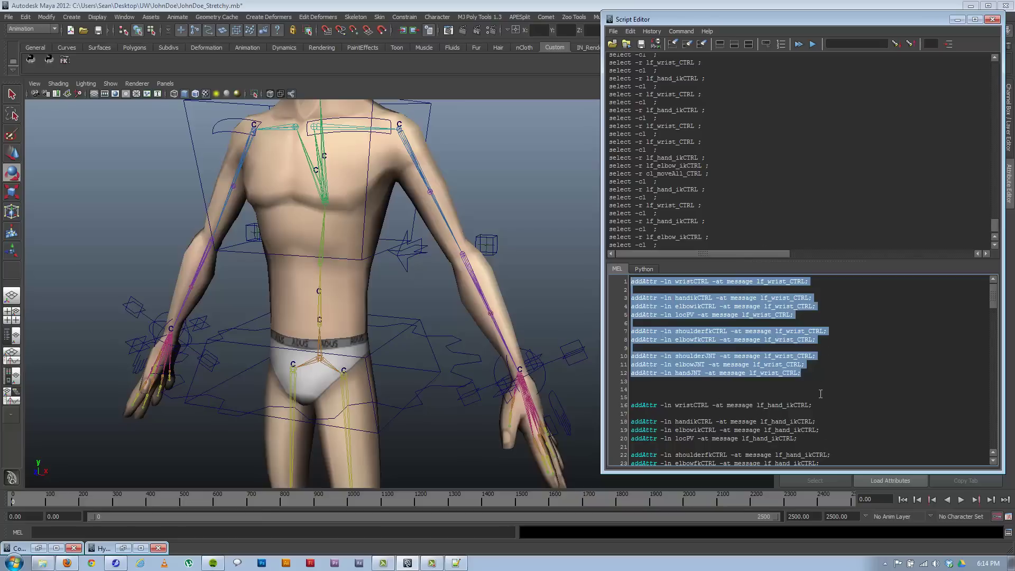
{"action": "left_click_drag", "start_coordinate": [821, 376], "coordinate": [616, 278]}
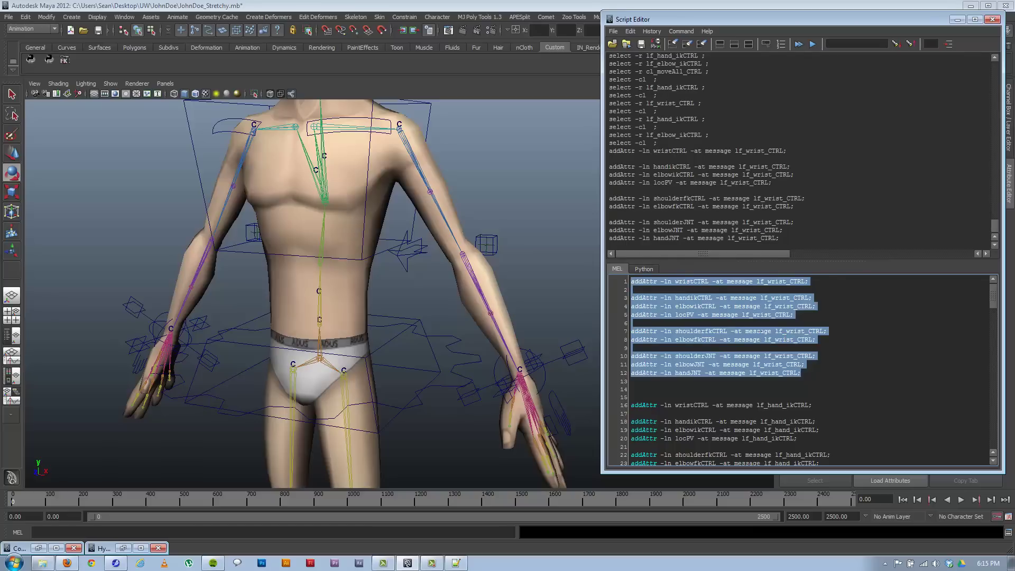
{"action": "scroll", "coordinate": [761, 390], "scroll_direction": "down", "scroll_amount": 3}
{"action": "left_click_drag", "start_coordinate": [801, 433], "coordinate": [599, 343]}
{"action": "key", "text": "ctrl+Return"}
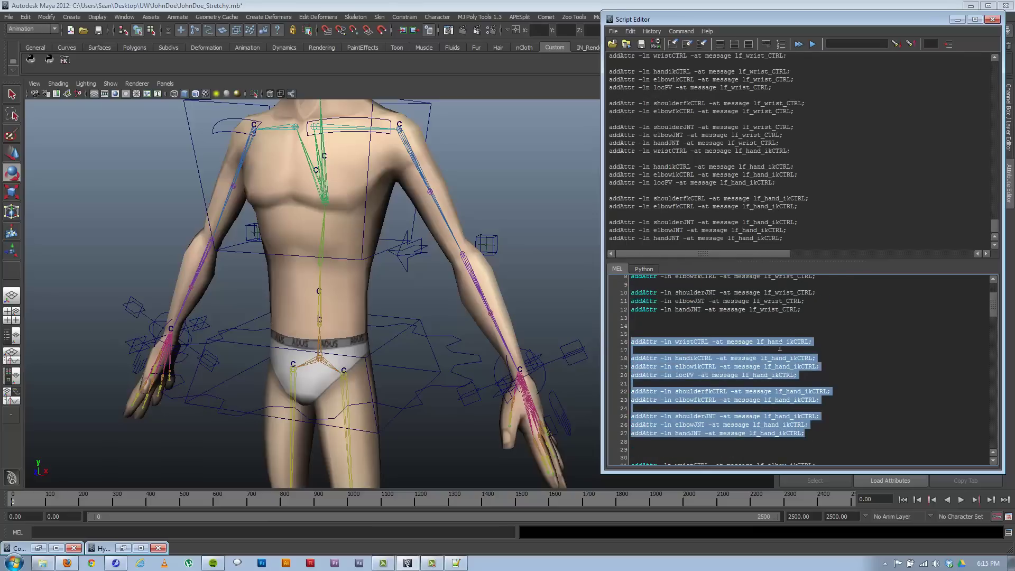
- Run the addAttr blocks for lf_elbow_ikCTRL and lf_shoulder_fkCTRL separately to add their message attributes
{"action": "scroll", "coordinate": [774, 341], "scroll_direction": "down", "scroll_amount": 6}
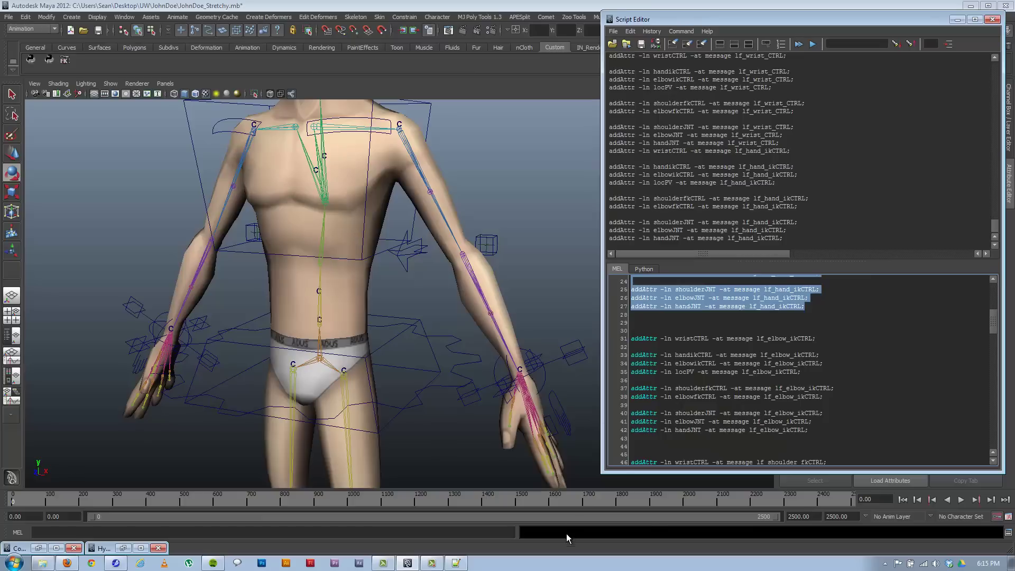
{"action": "left_click_drag", "start_coordinate": [866, 427], "coordinate": [620, 334]}
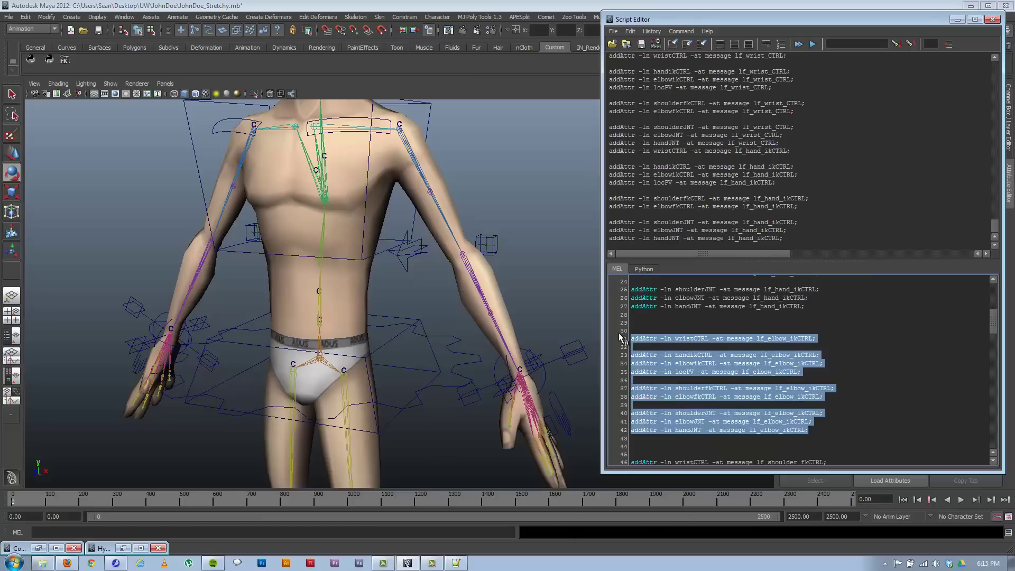
{"action": "key", "text": "ctrl+Return"}
{"action": "scroll", "coordinate": [817, 320], "scroll_direction": "down", "scroll_amount": 8}
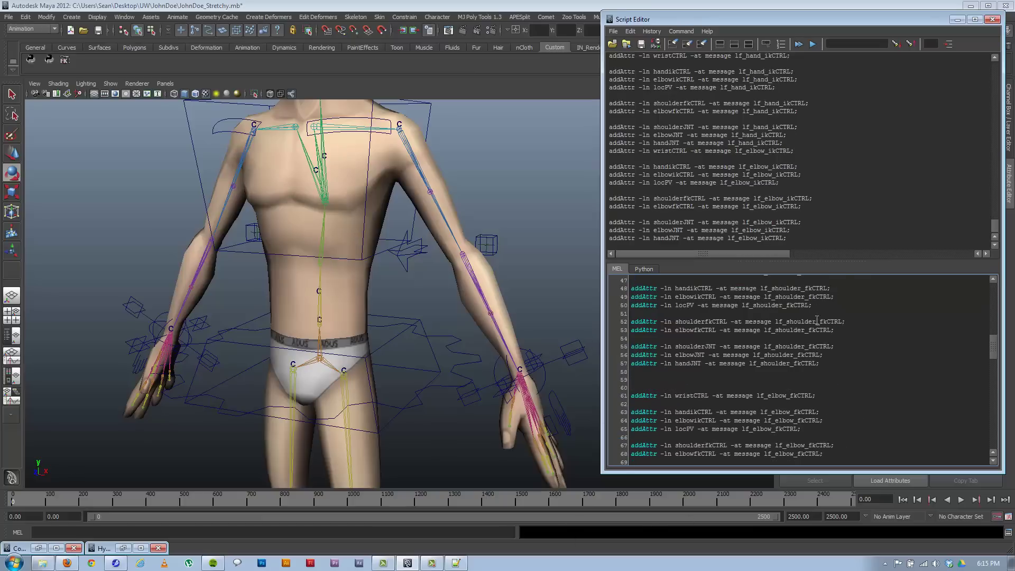
{"action": "scroll", "coordinate": [826, 349], "scroll_direction": "up", "scroll_amount": 1}
{"action": "left_click_drag", "start_coordinate": [821, 396], "coordinate": [631, 305]}
{"action": "key", "text": "ctrl+Return"}
- Add the message attributes to lf_elbow_fkCTRL and rt_wrist_CTRL by executing their addAttr blocks one after the other
{"action": "scroll", "coordinate": [671, 365], "scroll_direction": "down", "scroll_amount": 5}
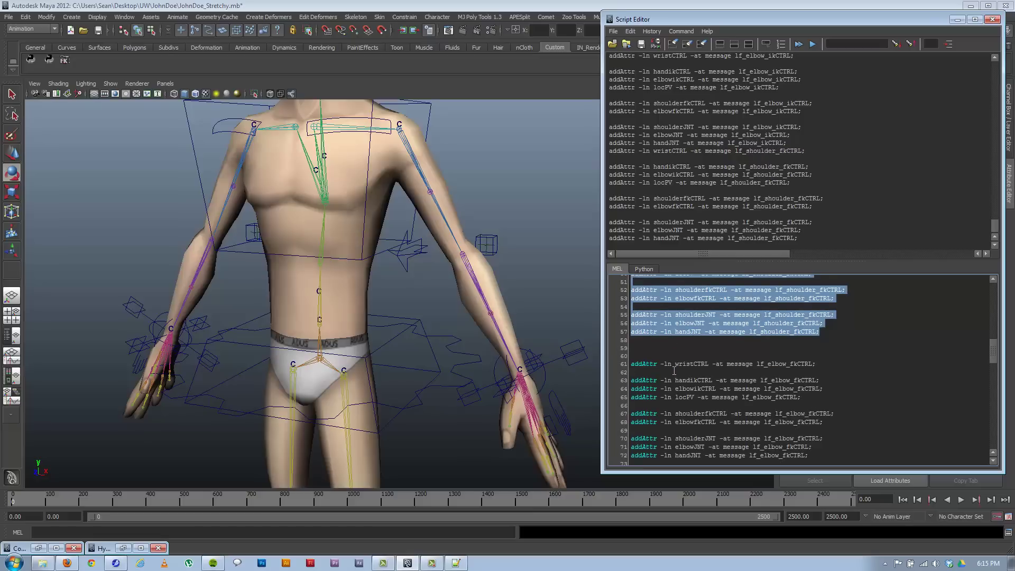
{"action": "left_click_drag", "start_coordinate": [803, 397], "coordinate": [613, 300]}
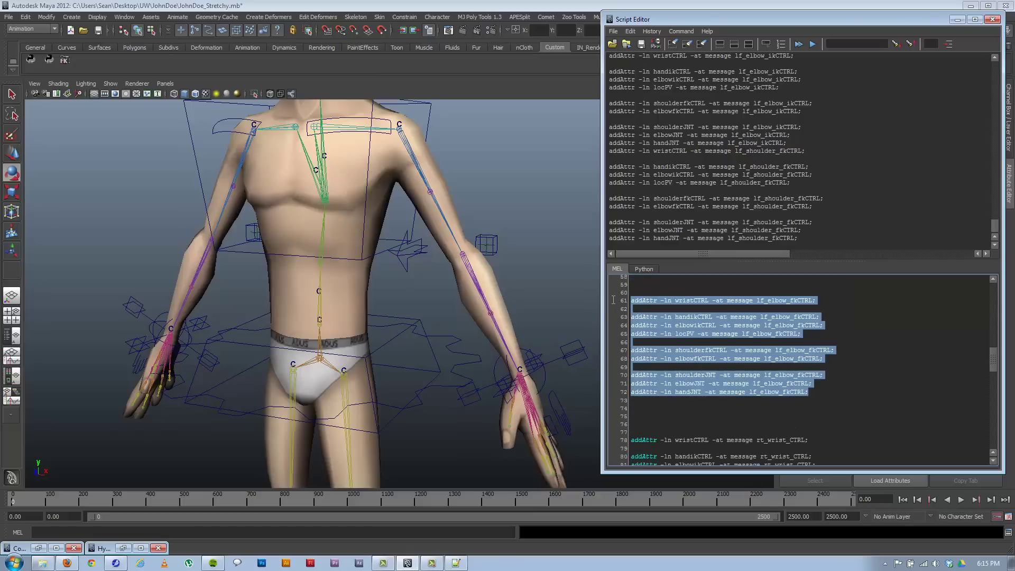
{"action": "key", "text": "ctrl+Return"}
{"action": "scroll", "coordinate": [804, 388], "scroll_direction": "down", "scroll_amount": 5}
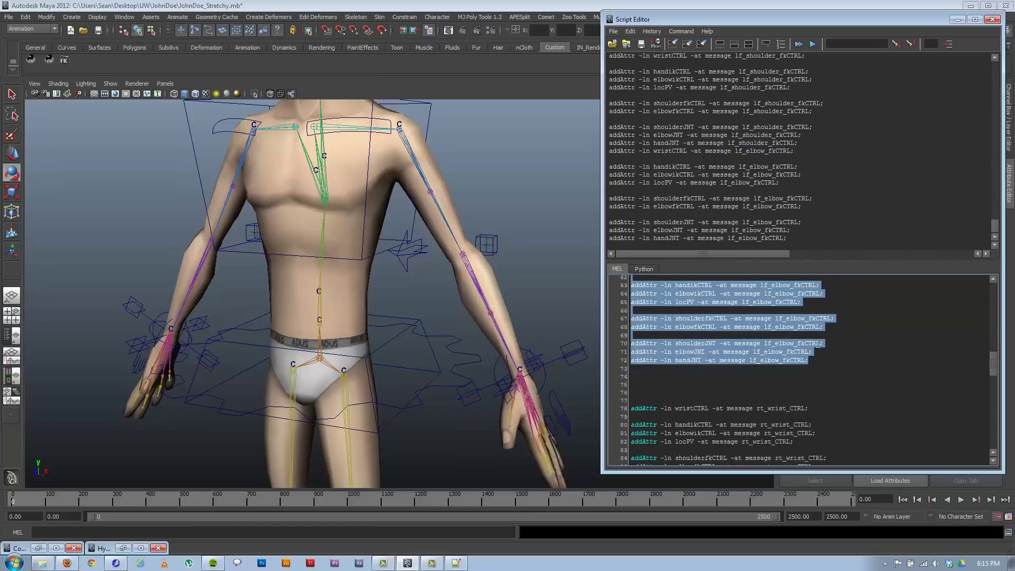
{"action": "left_click_drag", "start_coordinate": [810, 410], "coordinate": [567, 317]}
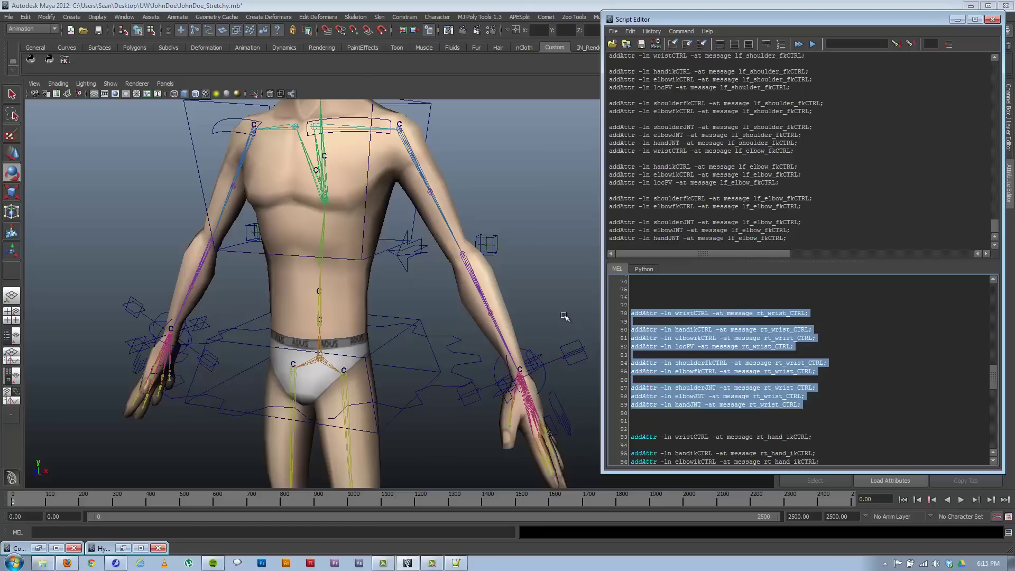
{"action": "key", "text": "ctrl+Return"}
- Execute the addAttr blocks for rt_hand_ikCTRL and rt_elbow_ikCTRL individually
{"action": "scroll", "coordinate": [763, 365], "scroll_direction": "down", "scroll_amount": 5}
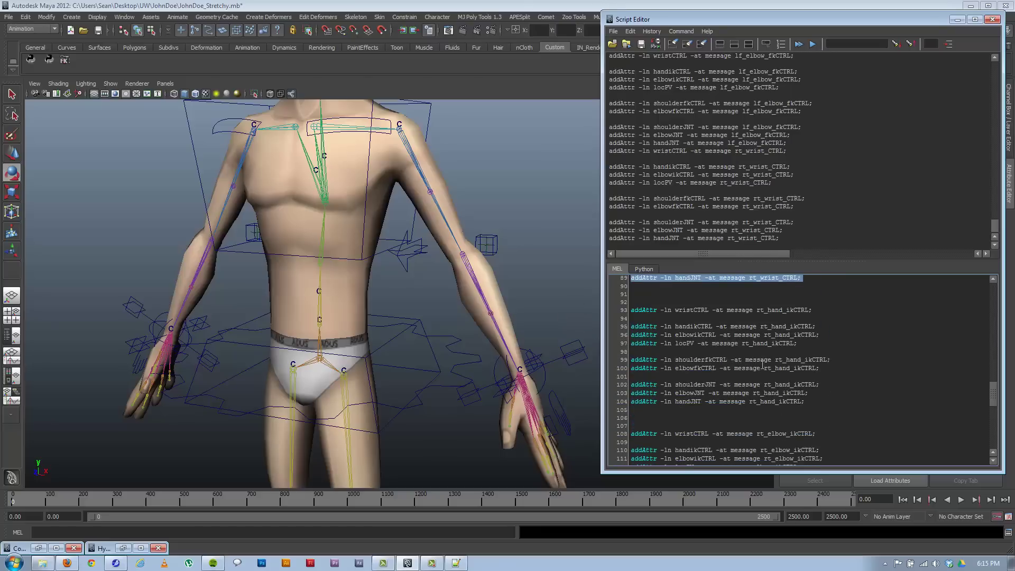
{"action": "left_click_drag", "start_coordinate": [817, 405], "coordinate": [580, 302]}
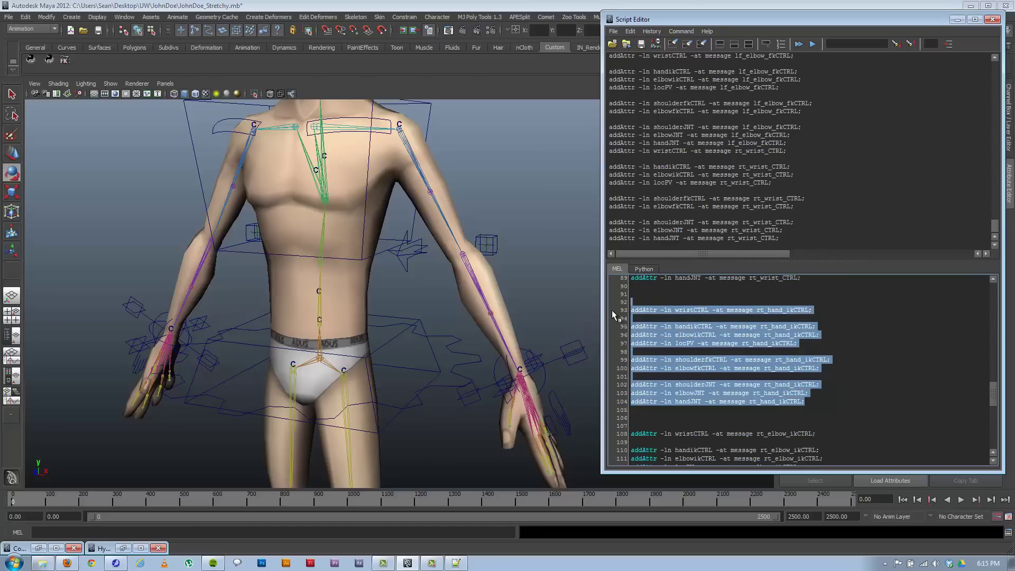
{"action": "key", "text": "ctrl+Return"}
{"action": "scroll", "coordinate": [789, 407], "scroll_direction": "down", "scroll_amount": 5}
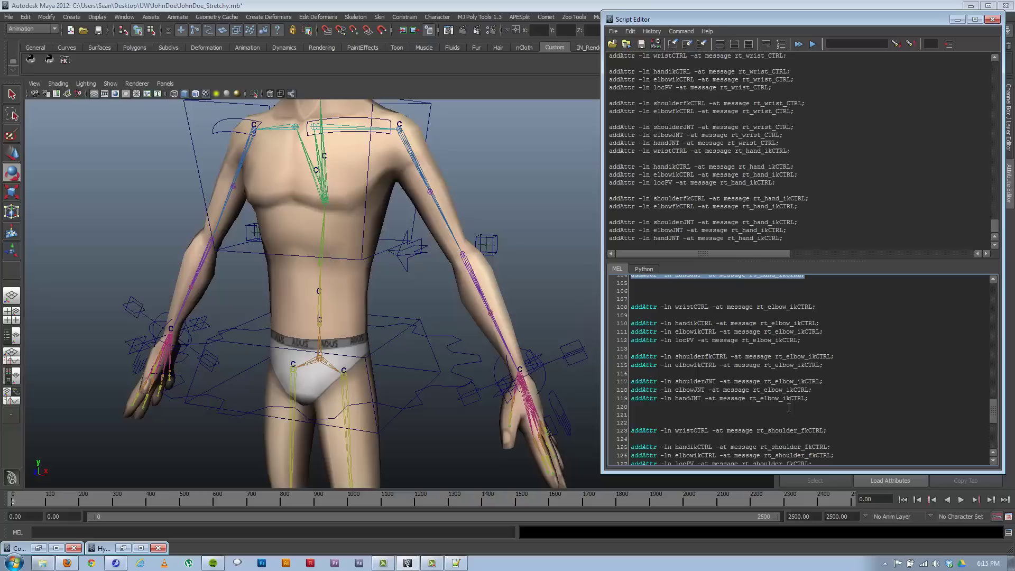
{"action": "left_click_drag", "start_coordinate": [789, 408], "coordinate": [595, 303]}
{"action": "key", "text": "ctrl+Return"}
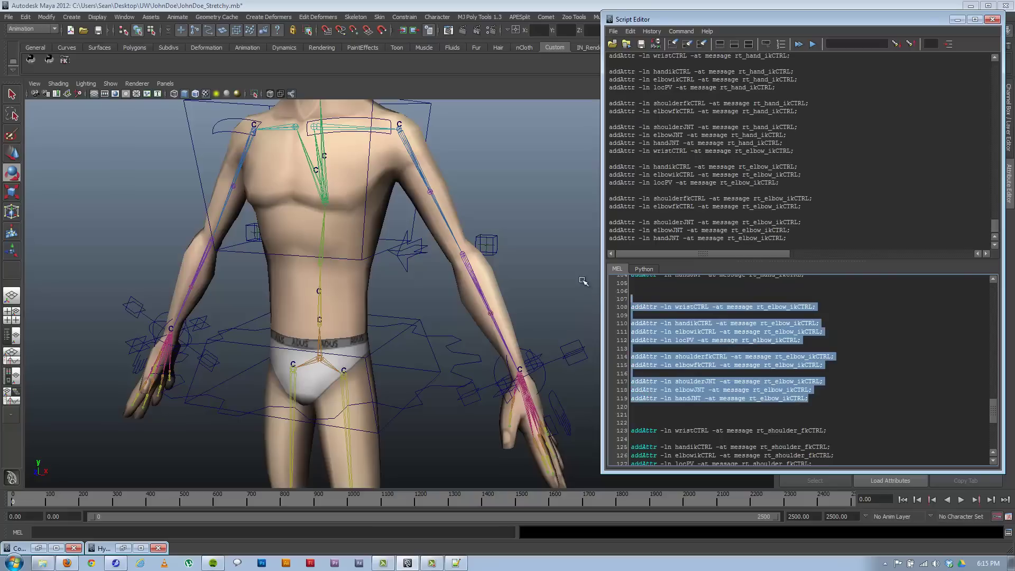
- Run the last two addAttr blocks, for rt_shoulder_fkCTRL and rt_elbow_fkCTRL, one at a time
{"action": "scroll", "coordinate": [785, 385], "scroll_direction": "down", "scroll_amount": 5}
{"action": "left_click_drag", "start_coordinate": [830, 400], "coordinate": [597, 304]}
{"action": "key", "text": "ctrl+Return"}
{"action": "scroll", "coordinate": [798, 370], "scroll_direction": "down", "scroll_amount": 1}
{"action": "scroll", "coordinate": [798, 397], "scroll_direction": "down", "scroll_amount": 1}
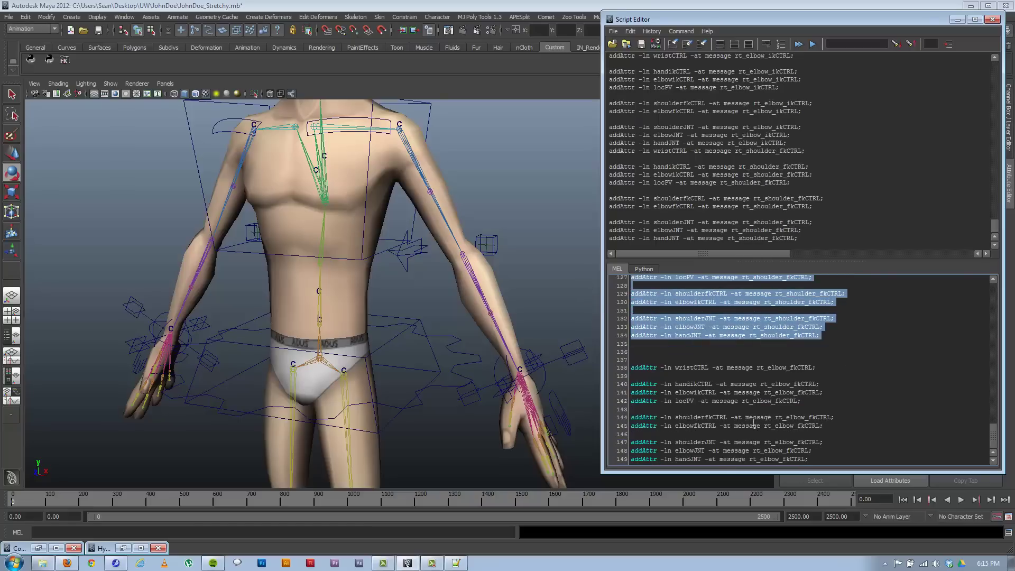
{"action": "left_click_drag", "start_coordinate": [817, 460], "coordinate": [539, 371]}
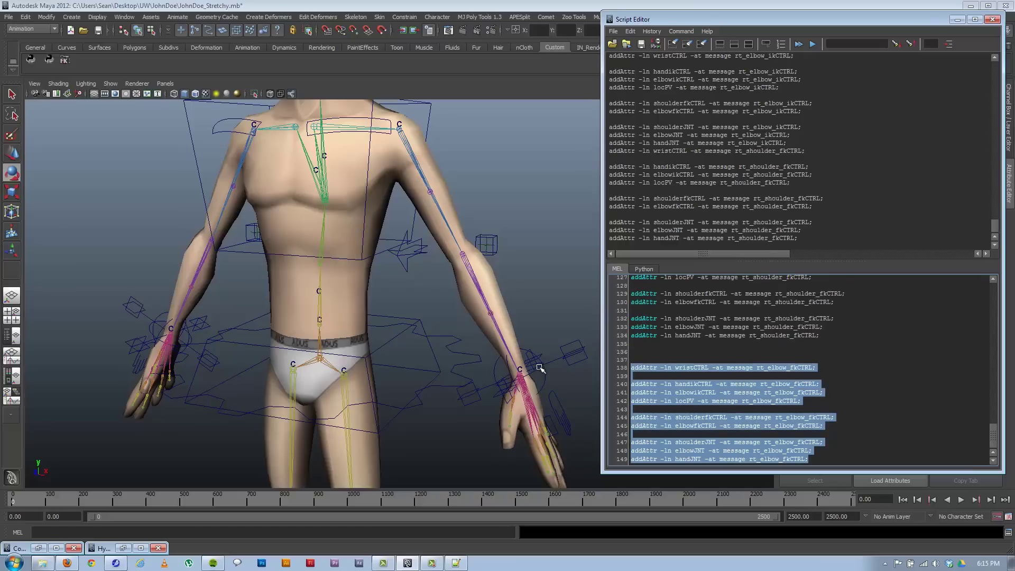
{"action": "key", "text": "ctrl+Return"}
- Minimize the Script Editor and compare lf_hand_ikCTRL's extra attributes in the Attribute Editor with its Channel Box attributes
{"action": "left_click", "coordinate": [958, 19]}
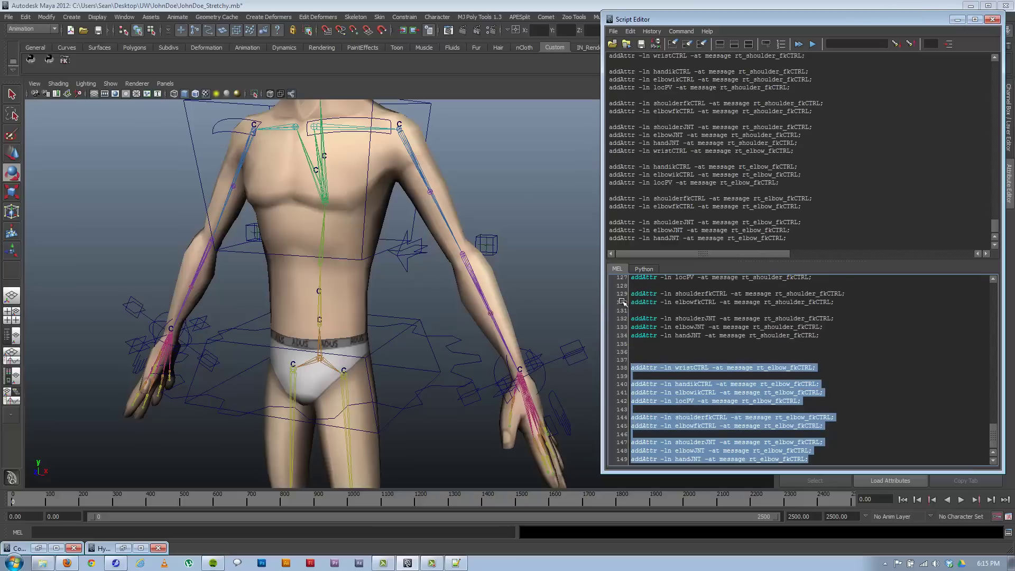
{"action": "left_click_drag", "start_coordinate": [570, 353], "coordinate": [598, 377]}
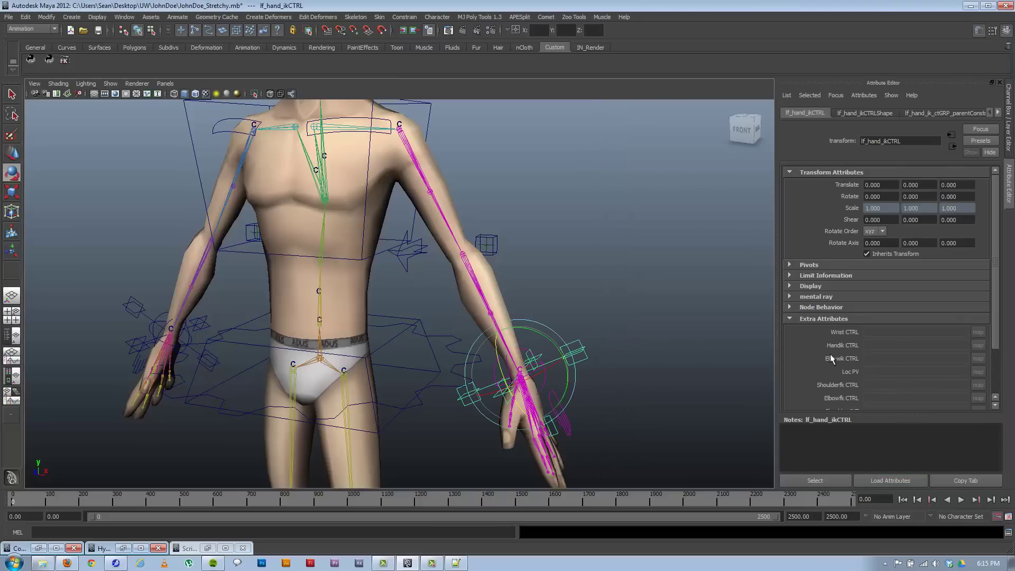
{"action": "left_click_drag", "start_coordinate": [999, 303], "coordinate": [999, 358]}
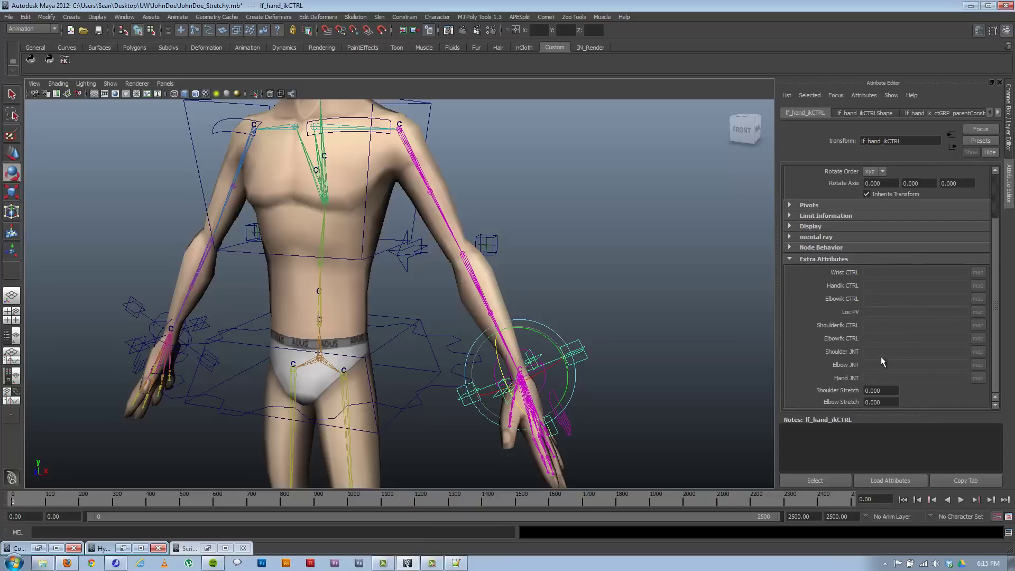
{"action": "left_click", "coordinate": [1008, 141]}
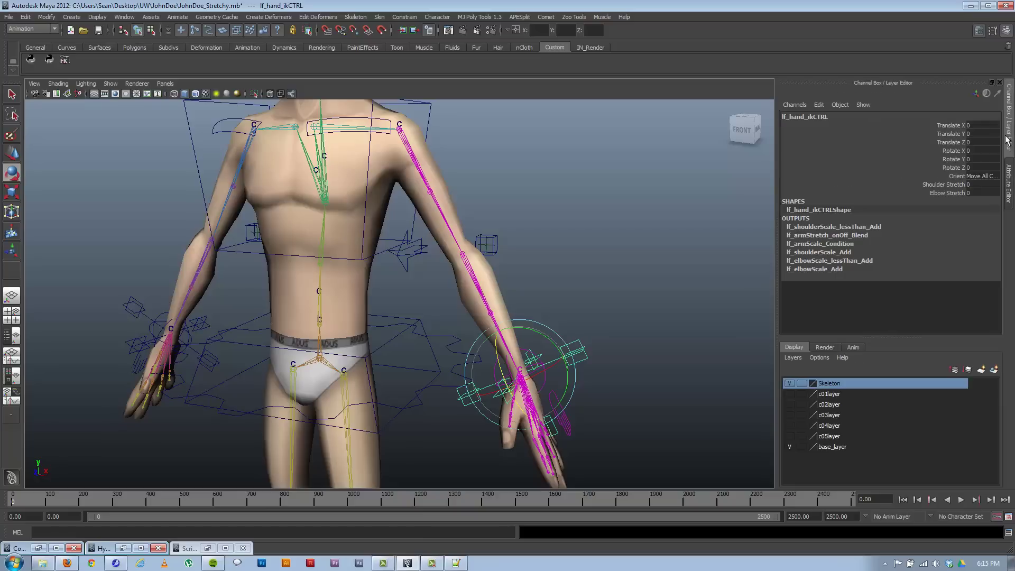
{"action": "left_click", "coordinate": [1007, 182]}
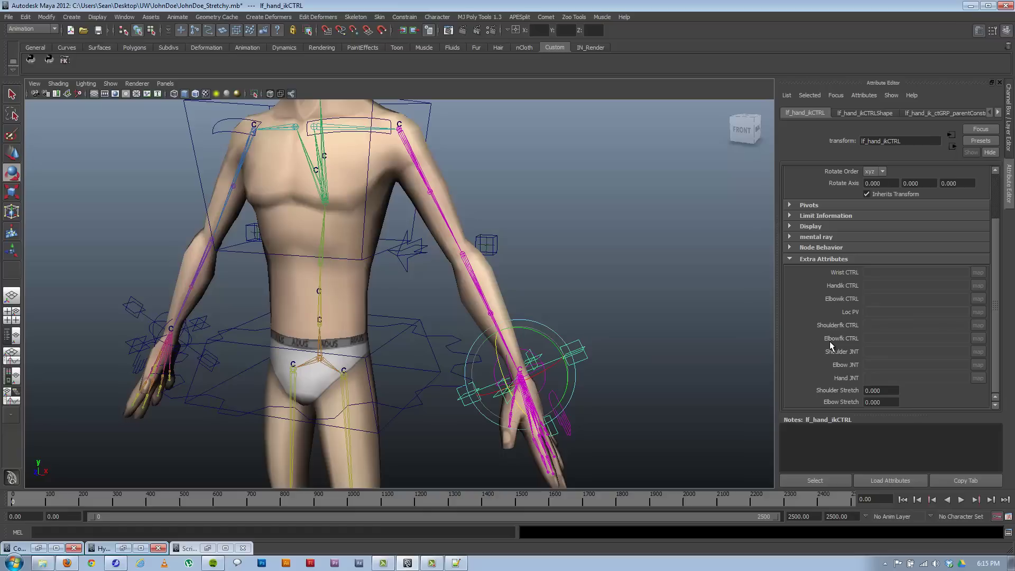
- Check the extra attributes of lf_elbow_ikCTRL and lf_wrist_CTRL, ending with lf_elbow_ikCTRL selected
{"action": "left_click", "coordinate": [493, 236]}
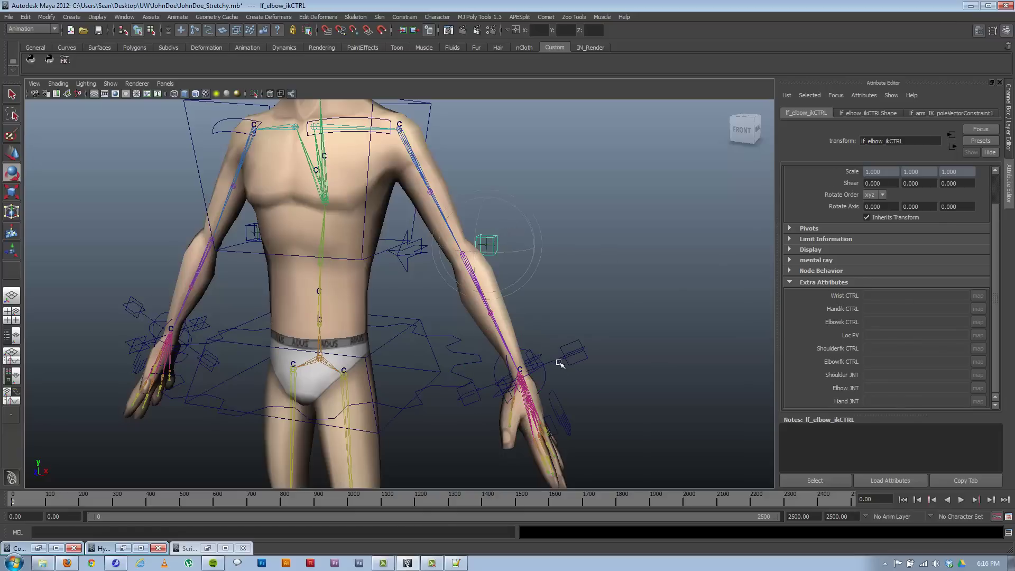
{"action": "left_click", "coordinate": [498, 368]}
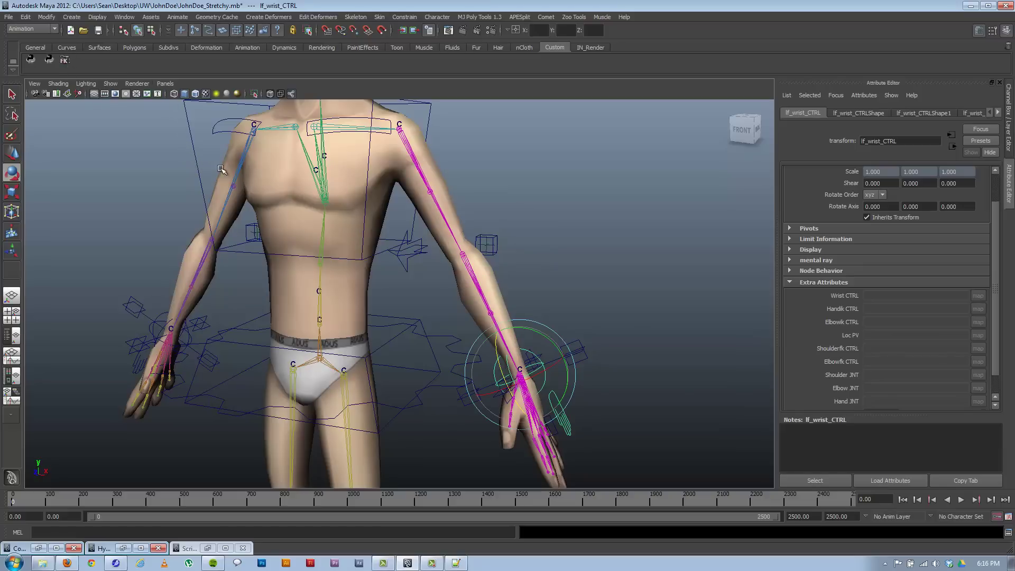
{"action": "scroll", "coordinate": [639, 289], "scroll_direction": "down", "scroll_amount": 5}
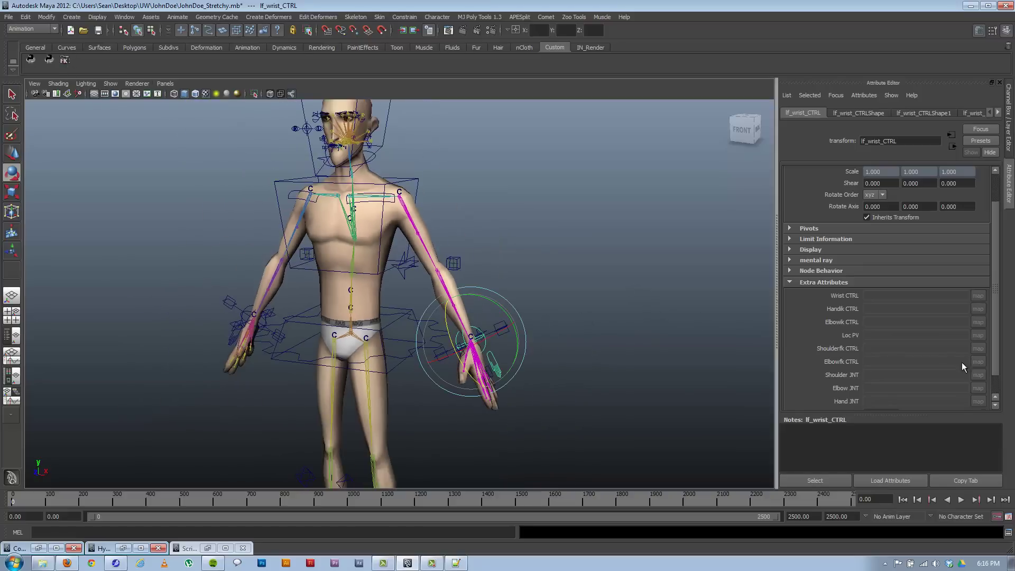
{"action": "scroll", "coordinate": [997, 342], "scroll_direction": "down", "scroll_amount": 2}
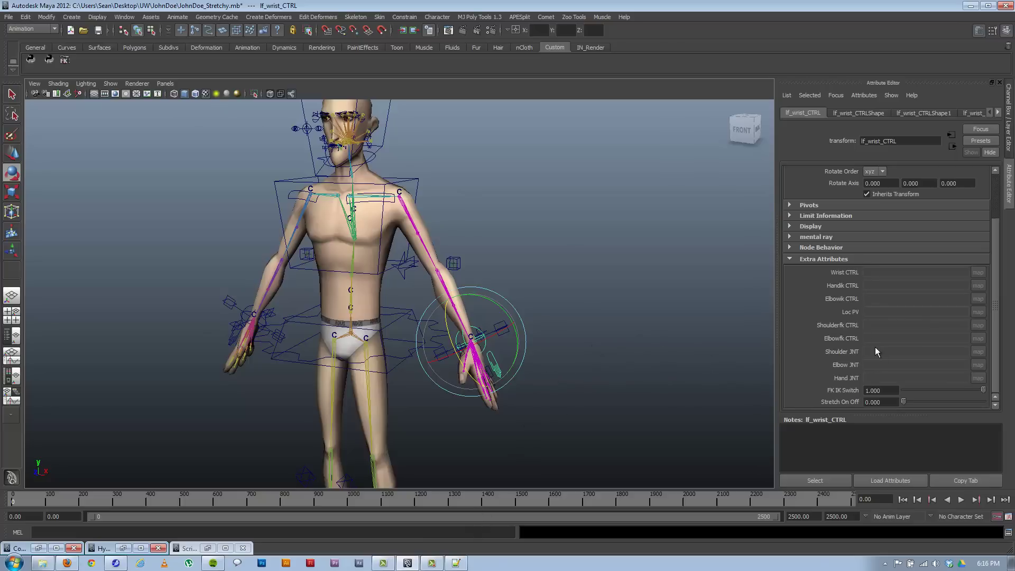
{"action": "left_click", "coordinate": [490, 265]}
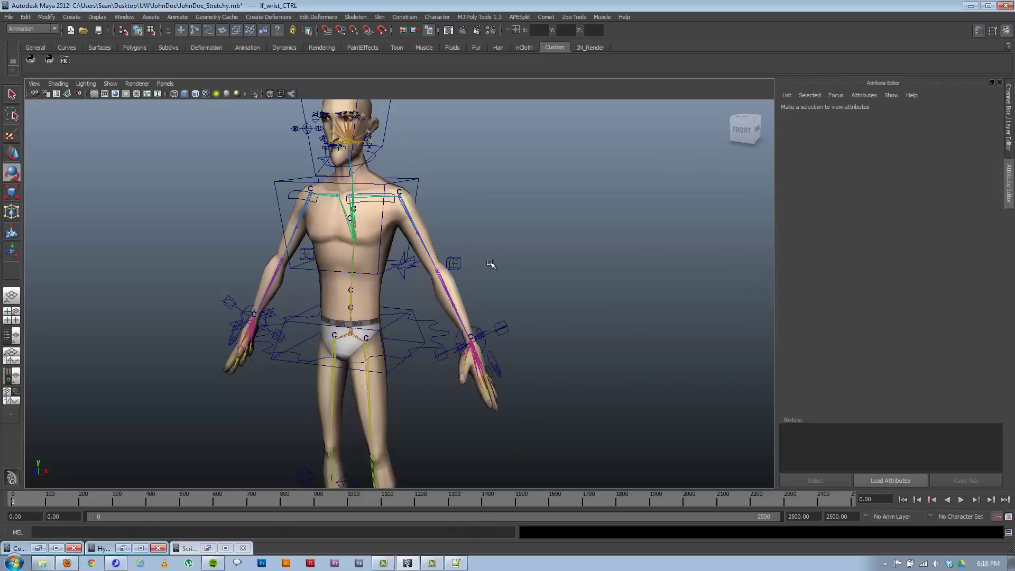
{"action": "left_click", "coordinate": [456, 264]}
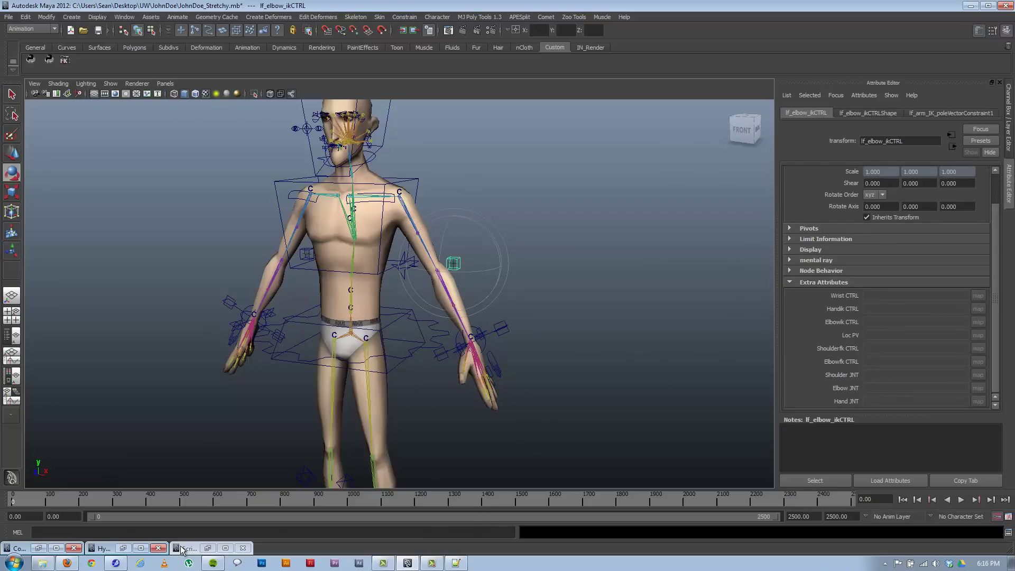
- Load lf_elbow_ikCTRL as the output node in the Connection Editor, inspect its message attributes, and close the editor
{"action": "left_click", "coordinate": [44, 548]}
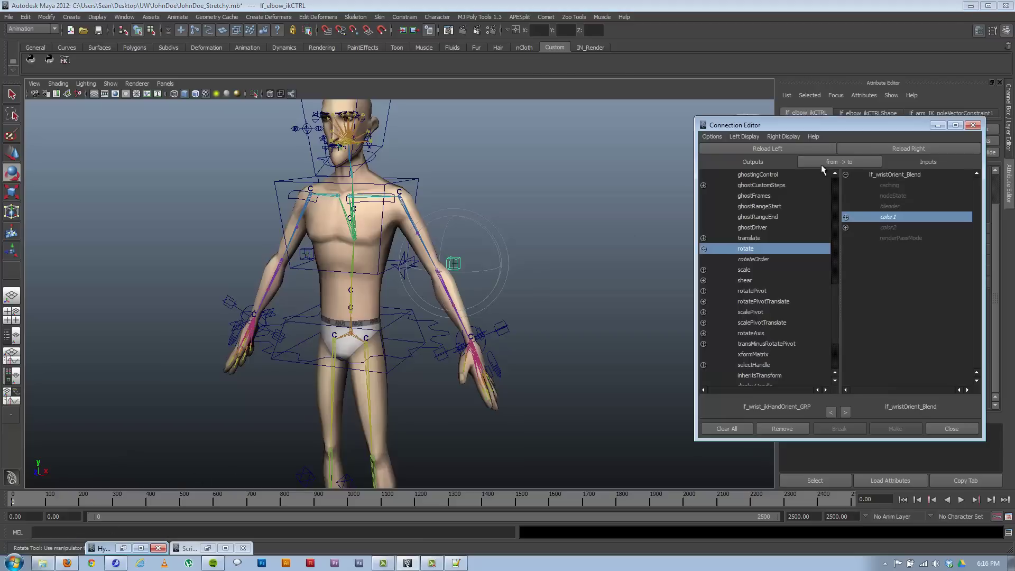
{"action": "left_click", "coordinate": [770, 151]}
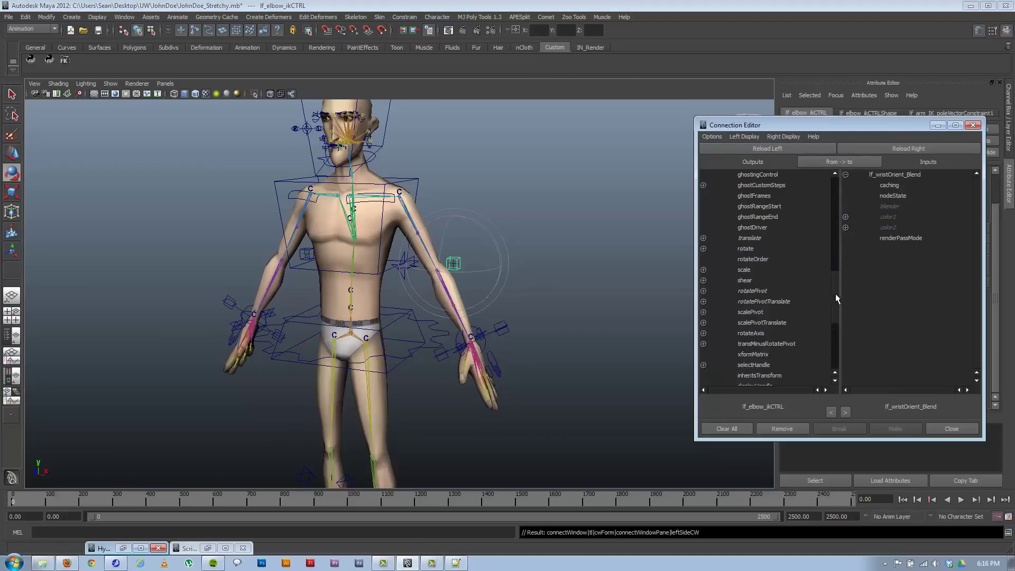
{"action": "left_click_drag", "start_coordinate": [836, 294], "coordinate": [833, 345]}
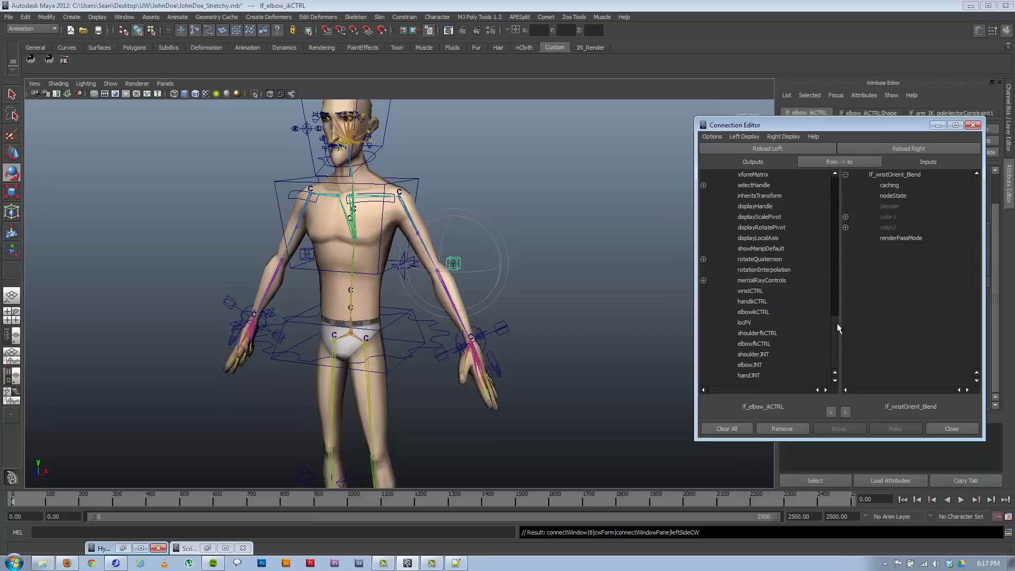
{"action": "left_click", "coordinate": [976, 126]}
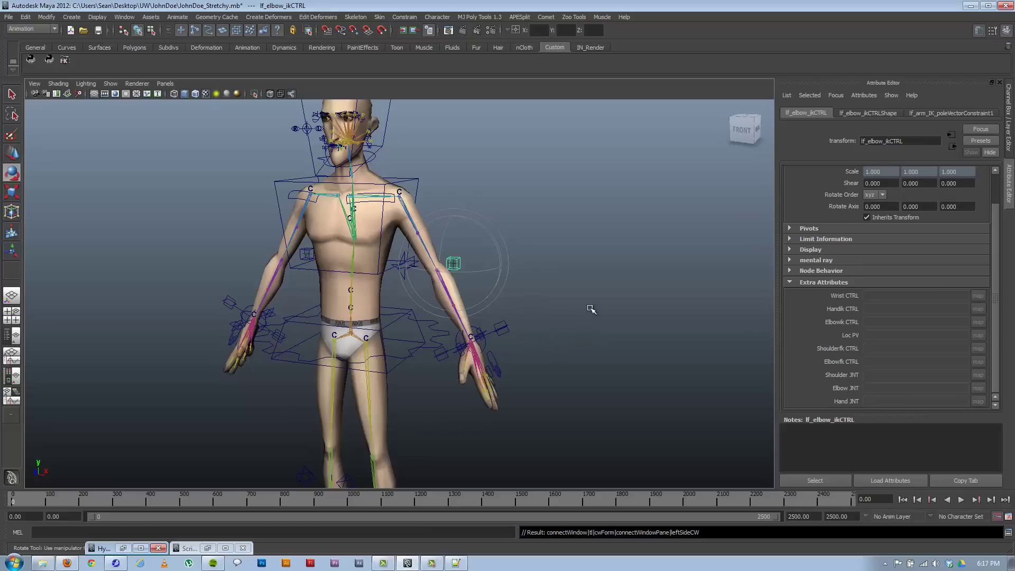
- Switch to Notepad++ and examine the wristCTRL connectAttr line in SetUpFkIKMatchConnections.txt, checking it among the other open scripts
{"action": "left_click", "coordinate": [456, 564]}
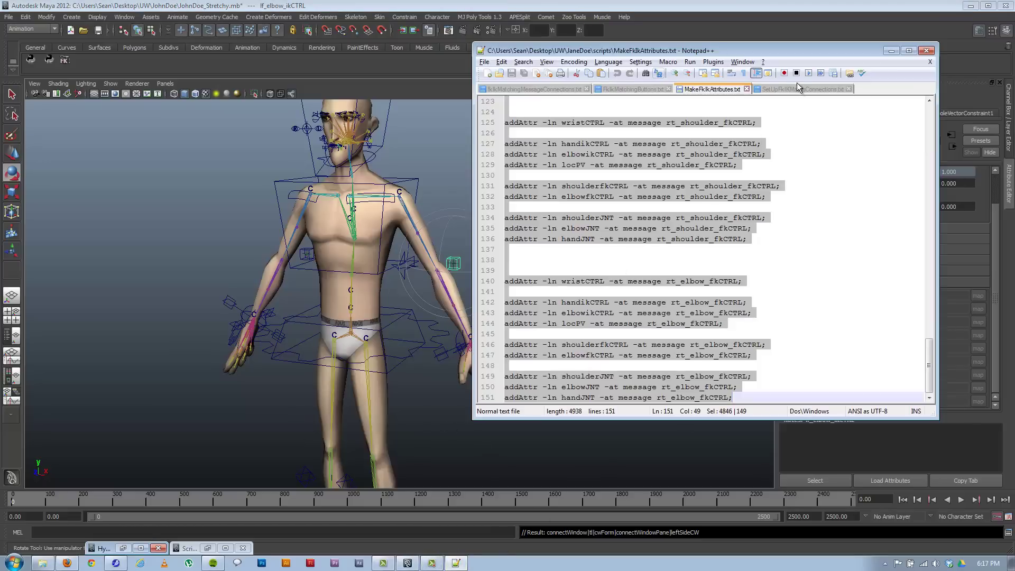
{"action": "left_click", "coordinate": [796, 88]}
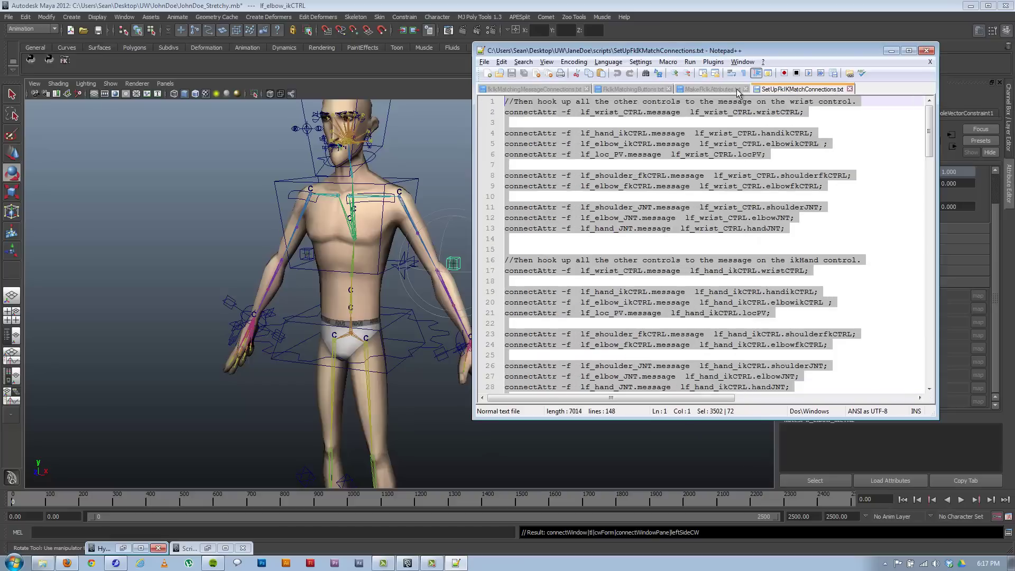
{"action": "left_click", "coordinate": [658, 88]}
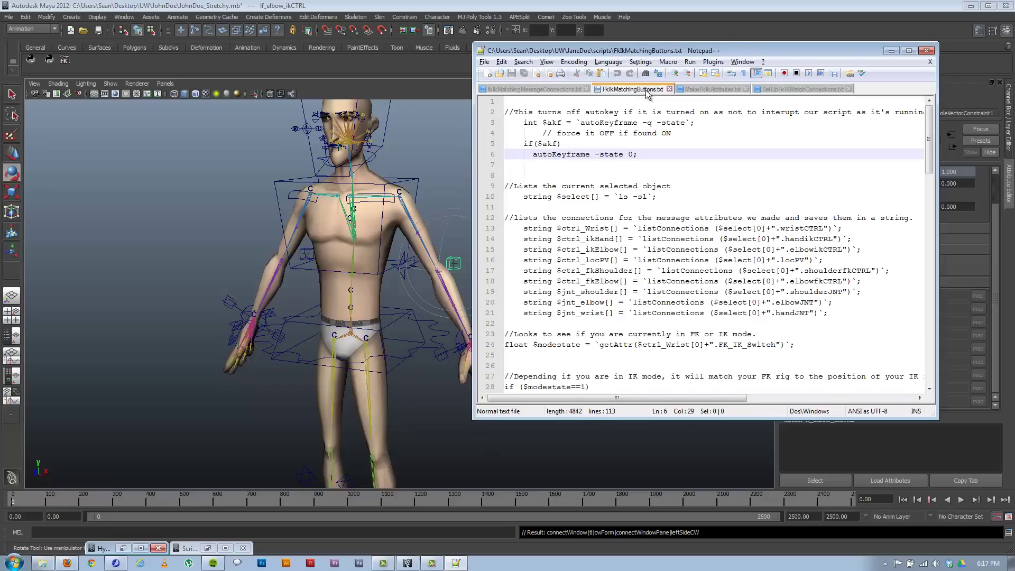
{"action": "left_click", "coordinate": [741, 91]}
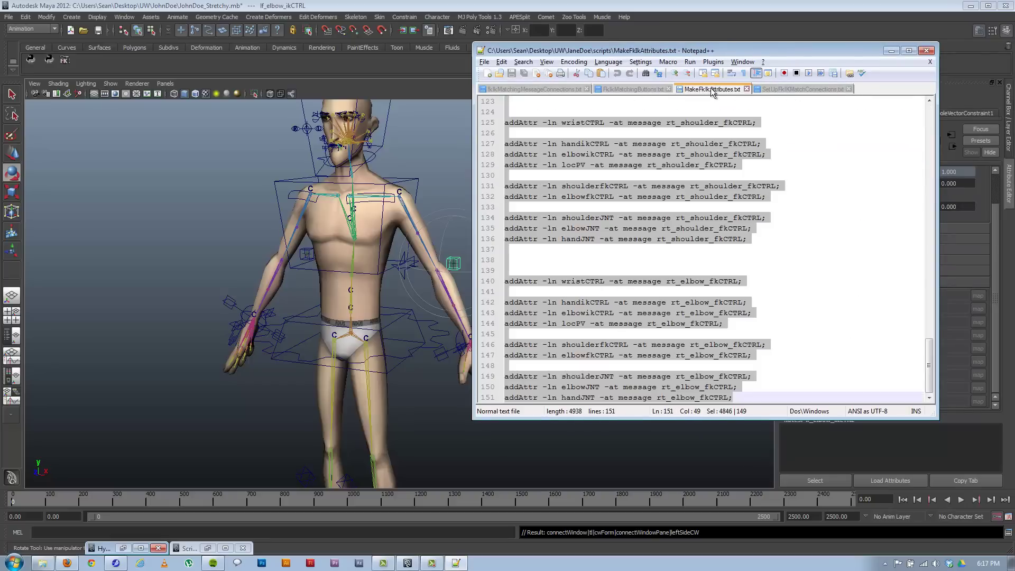
{"action": "left_click", "coordinate": [804, 88]}
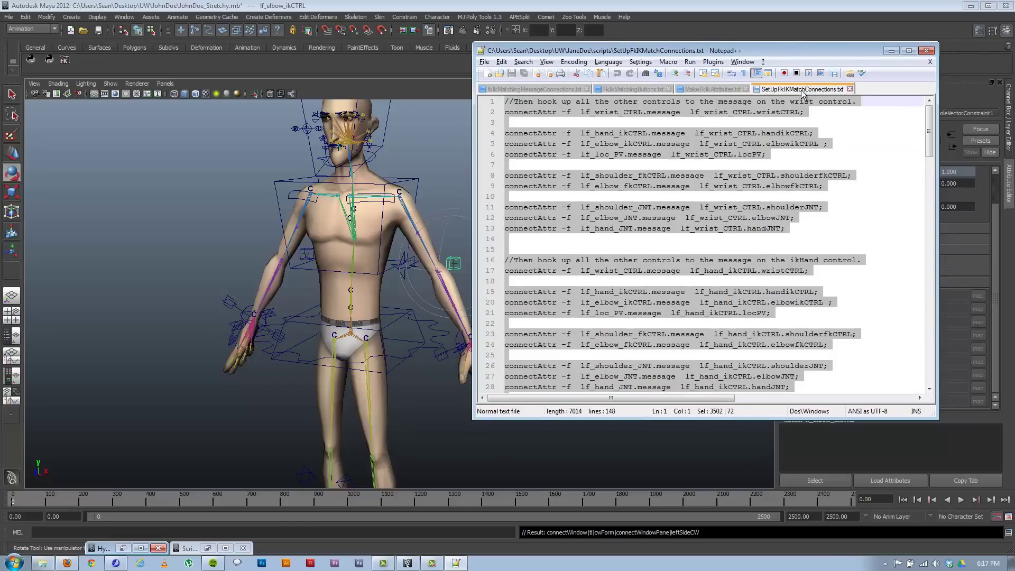
{"action": "left_click", "coordinate": [862, 230]}
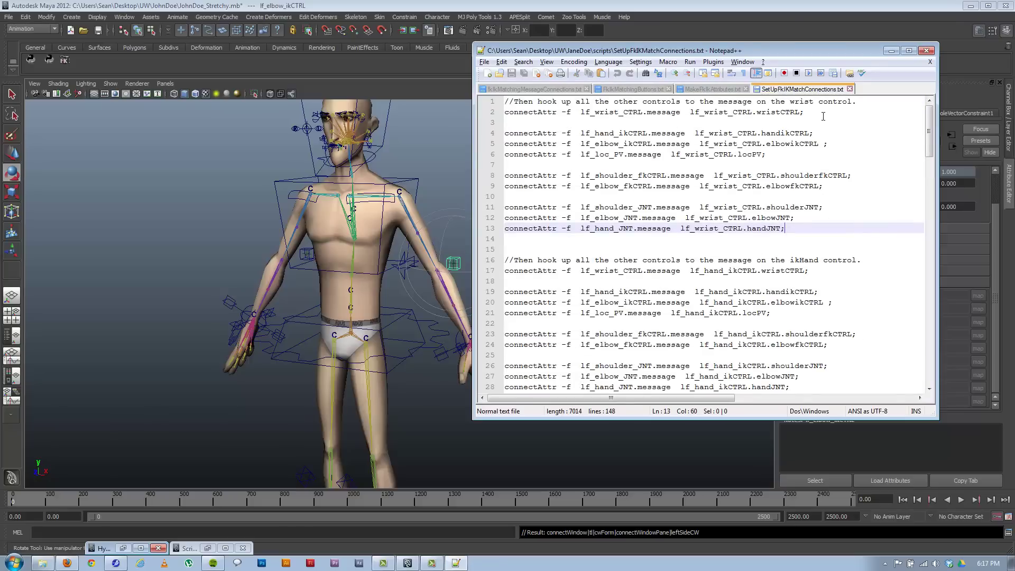
{"action": "left_click_drag", "start_coordinate": [505, 113], "coordinate": [822, 115]}
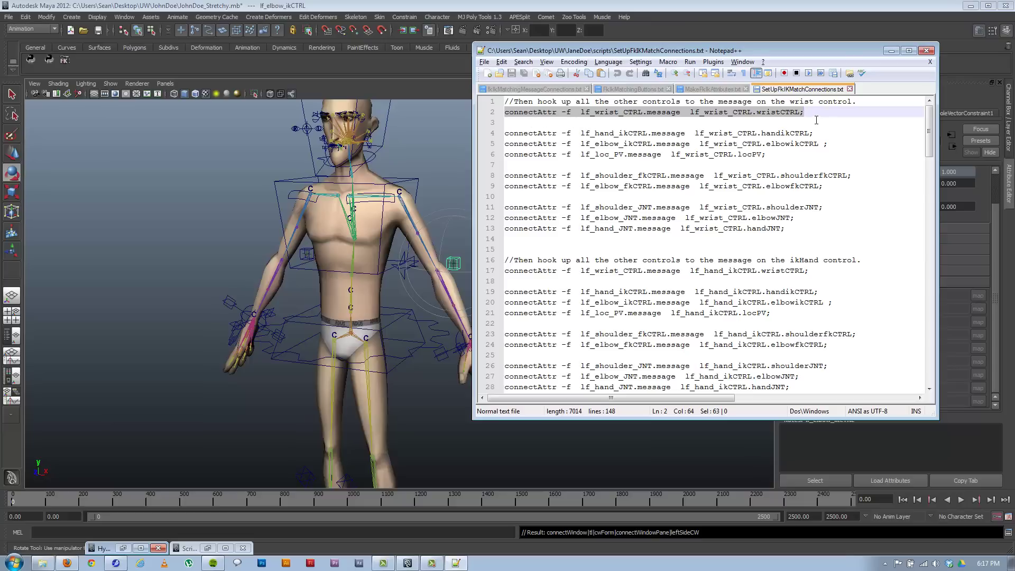
- Look up an earlier connectAttr command, for lf_wrist_ikHandOrient_GRP.rotate, in Maya's Script Editor history, and minimize the editor
{"action": "left_click", "coordinate": [1008, 533]}
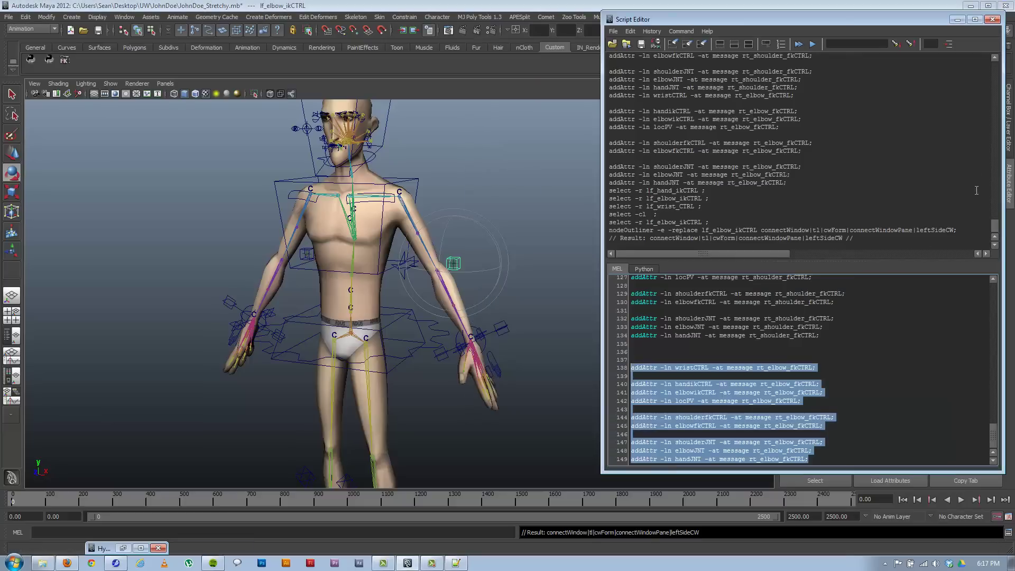
{"action": "left_click_drag", "start_coordinate": [1002, 232], "coordinate": [989, 159]}
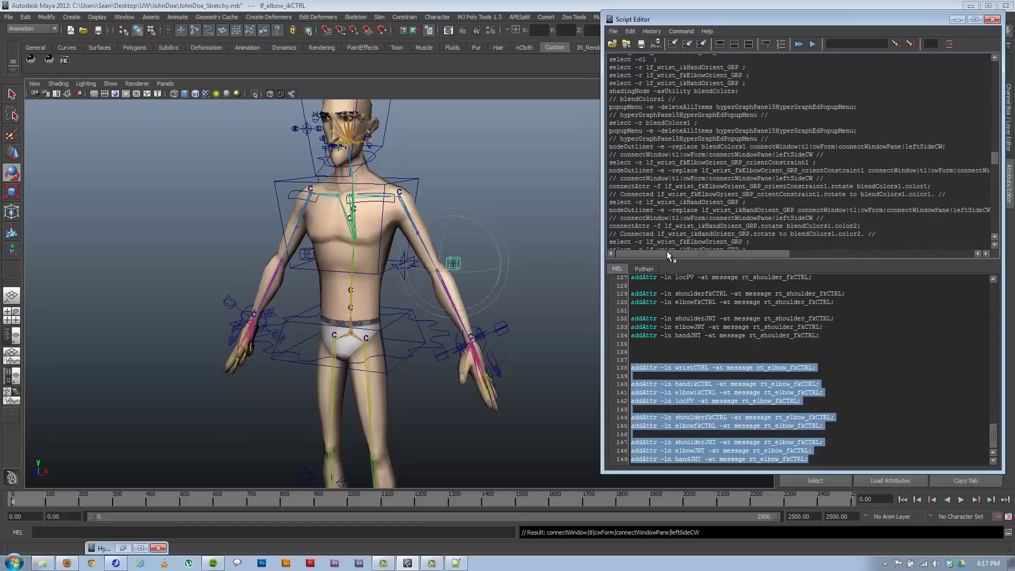
{"action": "left_click_drag", "start_coordinate": [612, 226], "coordinate": [897, 225]}
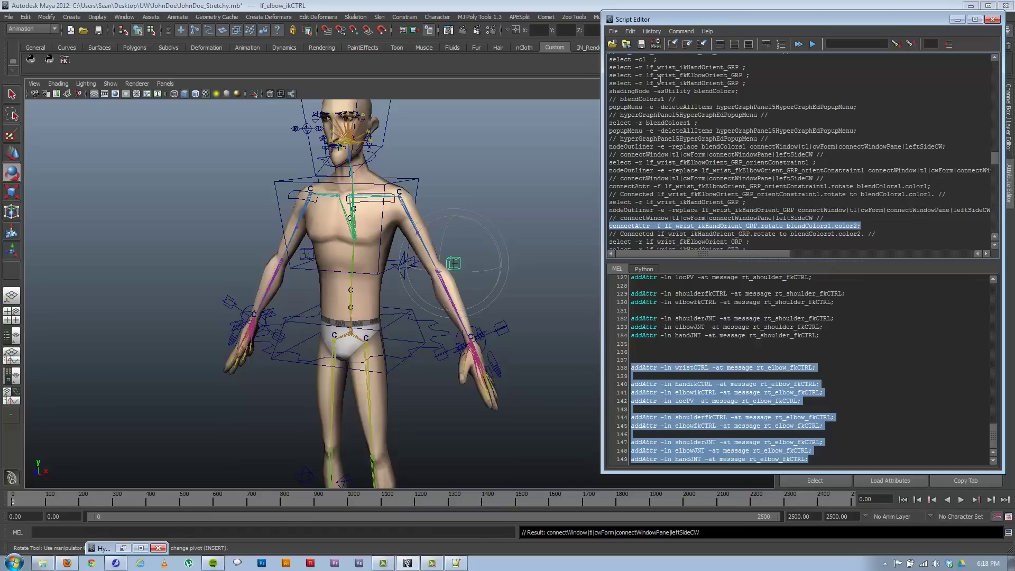
{"action": "left_click", "coordinate": [958, 20]}
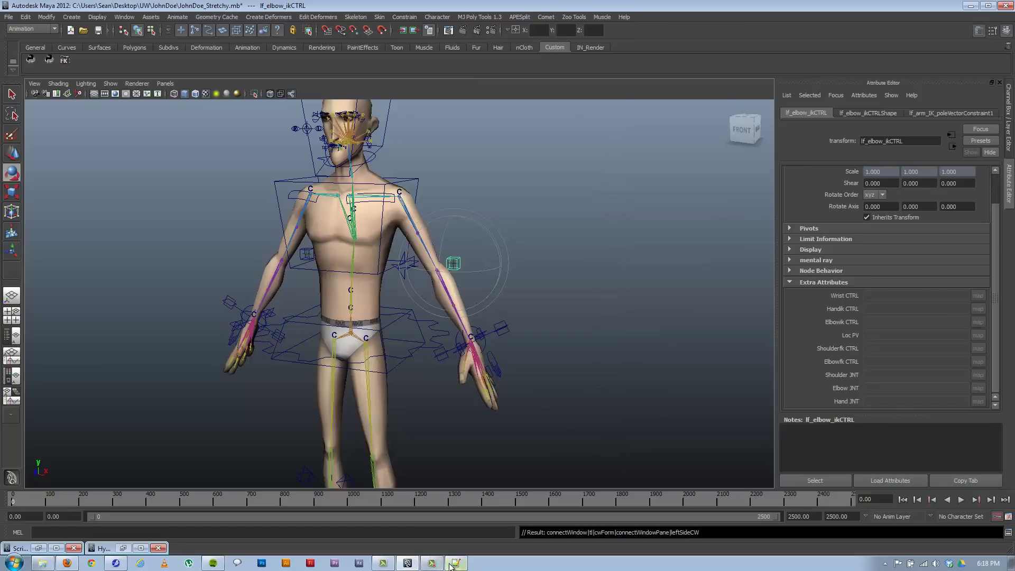
- Return to the connection script in Notepad++, uncover the Extra Attributes beside it, and examine the lf_wrist_CTRL.wristCTRL target
{"action": "left_click", "coordinate": [455, 563]}
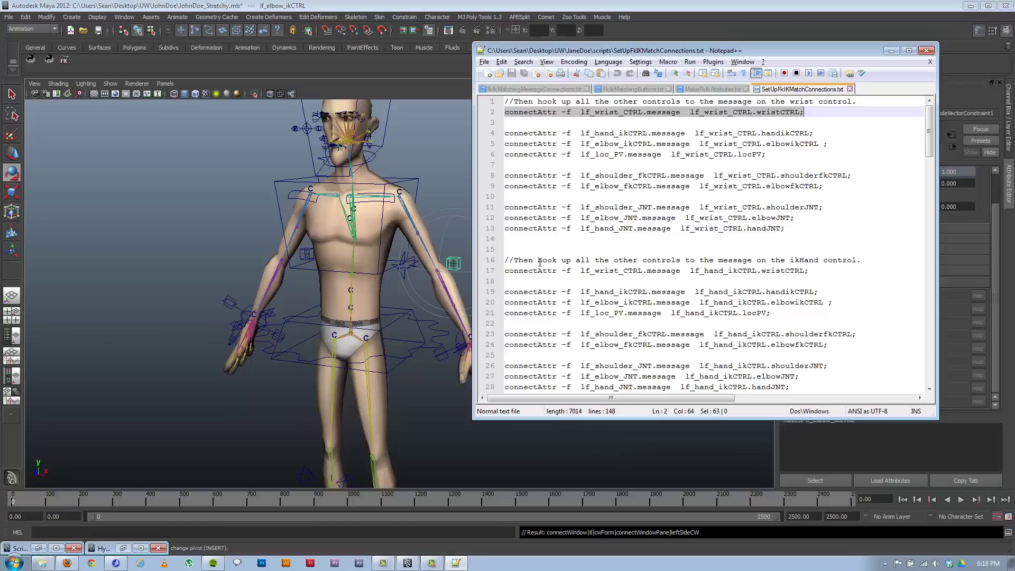
{"action": "left_click", "coordinate": [872, 144]}
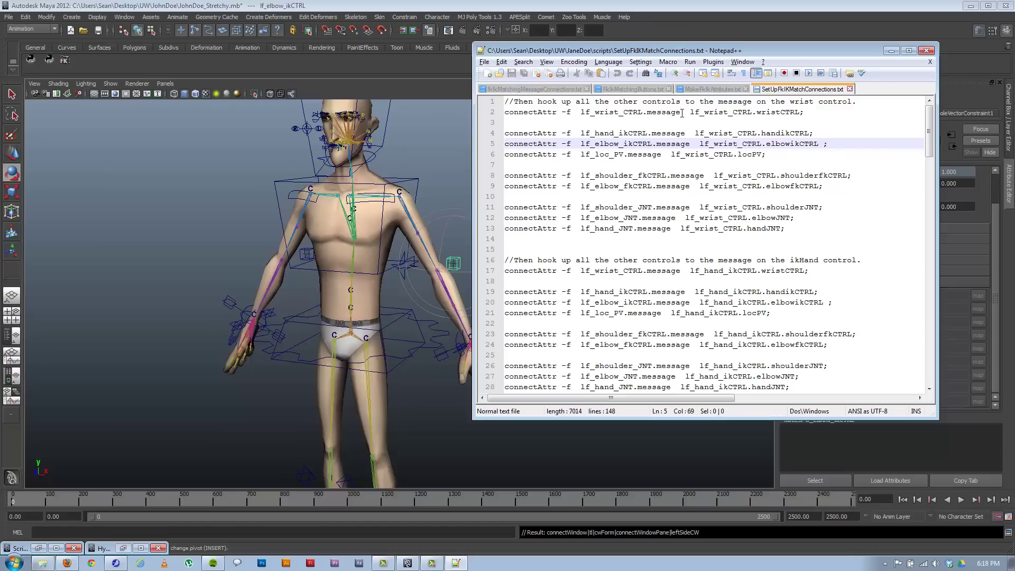
{"action": "left_click_drag", "start_coordinate": [678, 54], "coordinate": [511, 106]}
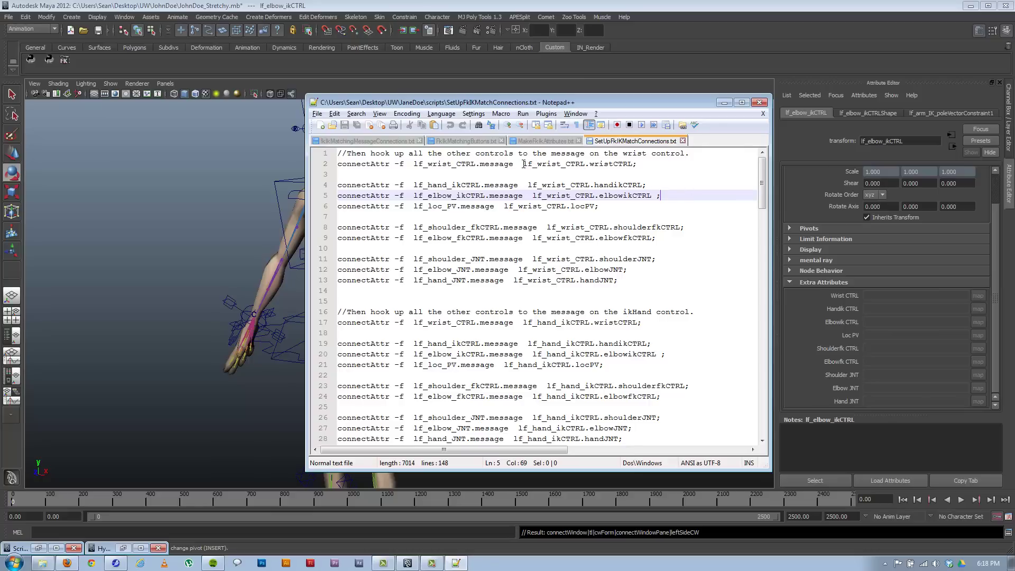
{"action": "left_click_drag", "start_coordinate": [527, 164], "coordinate": [632, 164]}
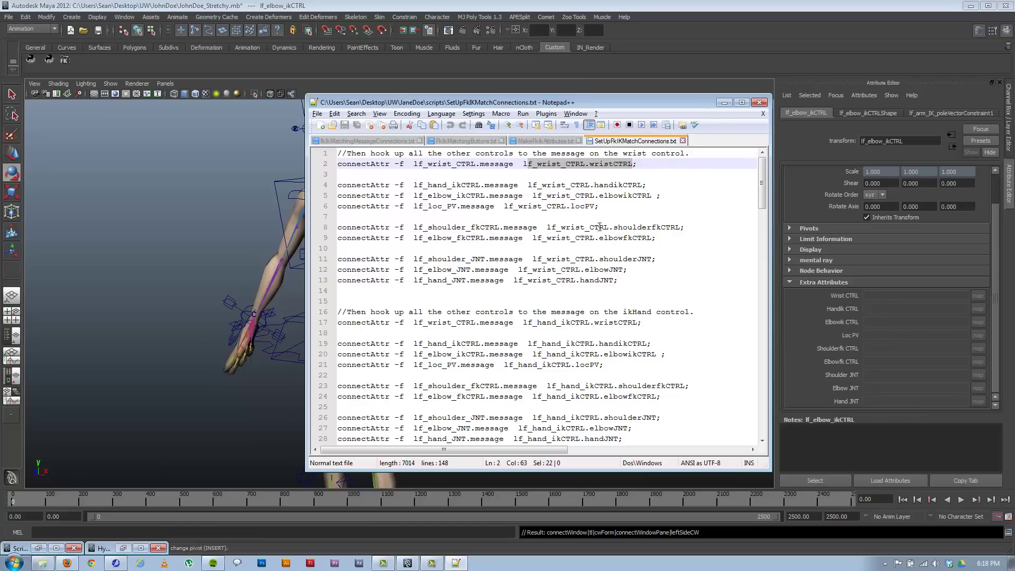
- Copy the whole SetUpFkIKMatchConnections.txt script and replace the MEL code in Maya's Script Editor with it
{"action": "key", "text": "ctrl+a"}
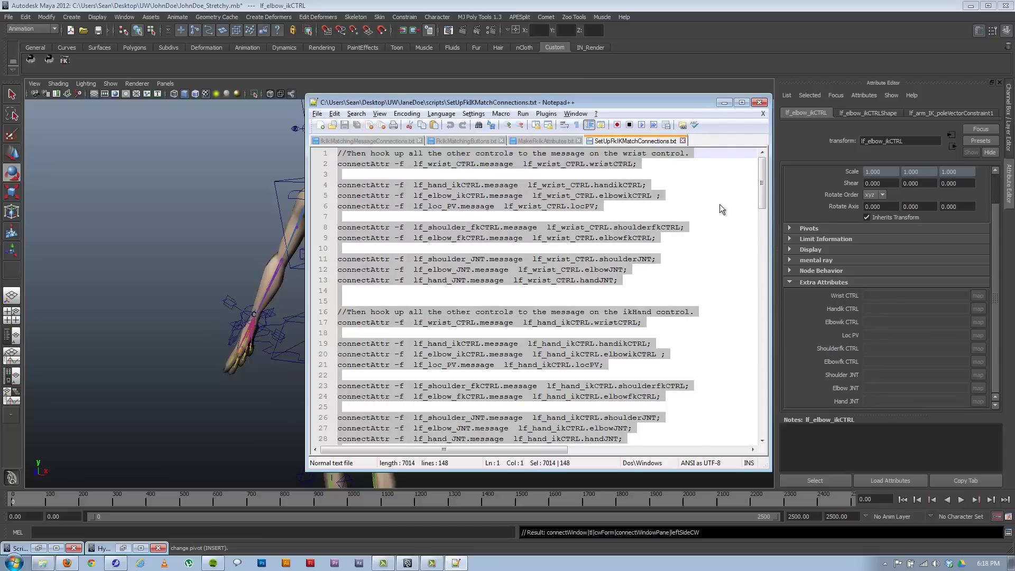
{"action": "left_click", "coordinate": [725, 103]}
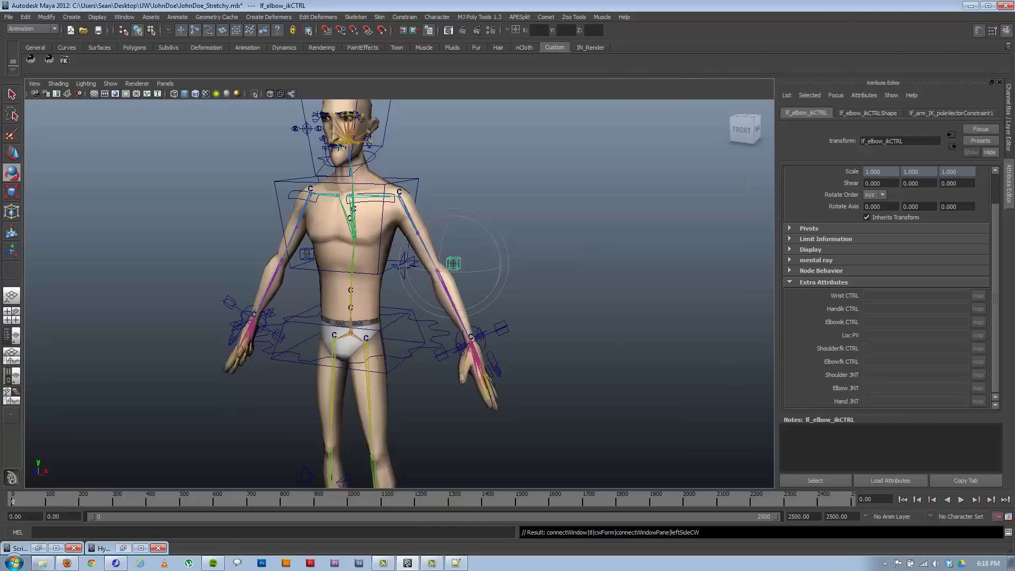
{"action": "left_click", "coordinate": [1009, 533]}
{"action": "left_click", "coordinate": [817, 317]}
{"action": "key", "text": "ctrl+a"}
{"action": "key", "text": "ctrl+v"}
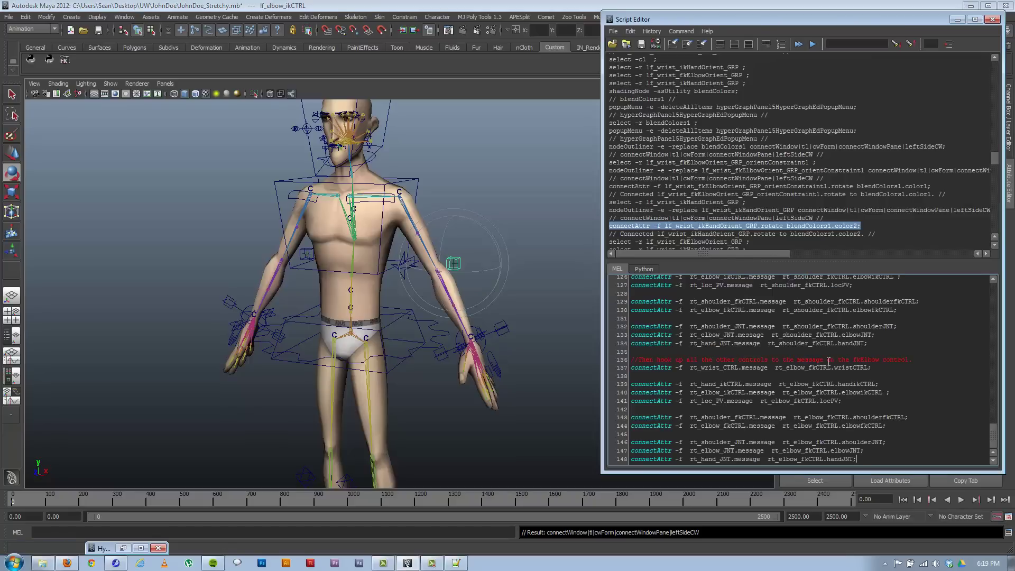
- Run only the first connectAttr block, which hooks the left arm controls and joints to lf_wrist_CTRL
{"action": "scroll", "coordinate": [828, 368], "scroll_direction": "up", "scroll_amount": 3}
{"action": "scroll", "coordinate": [827, 368], "scroll_direction": "up", "scroll_amount": 20}
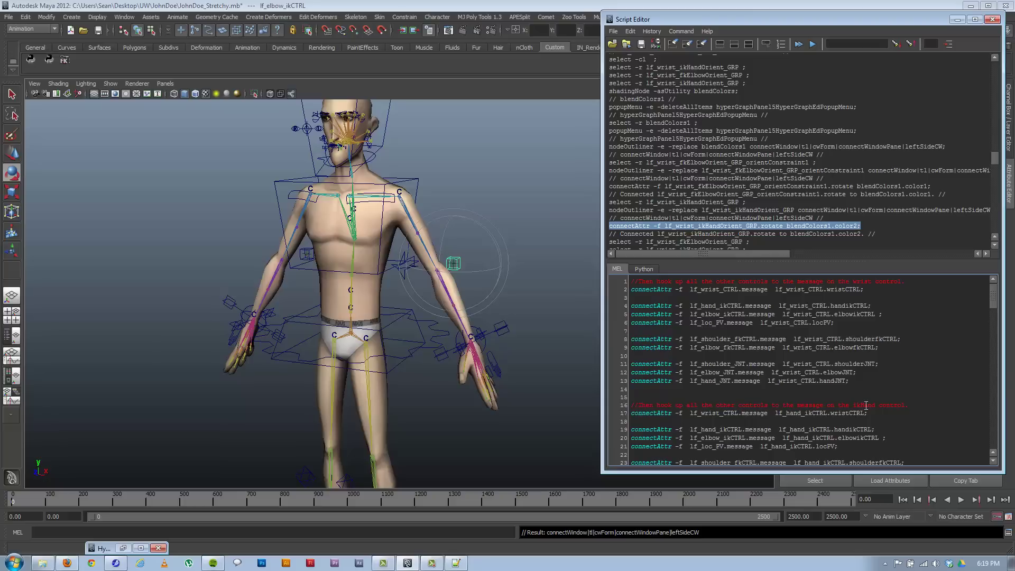
{"action": "left_click_drag", "start_coordinate": [869, 382], "coordinate": [521, 289]}
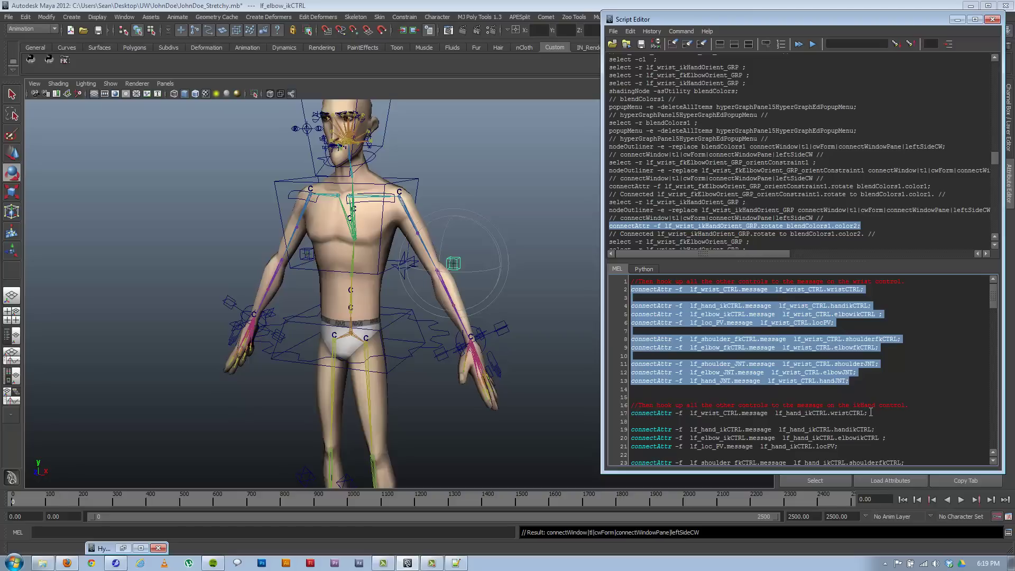
{"action": "left_click", "coordinate": [859, 376]}
{"action": "left_click_drag", "start_coordinate": [859, 376], "coordinate": [632, 281]}
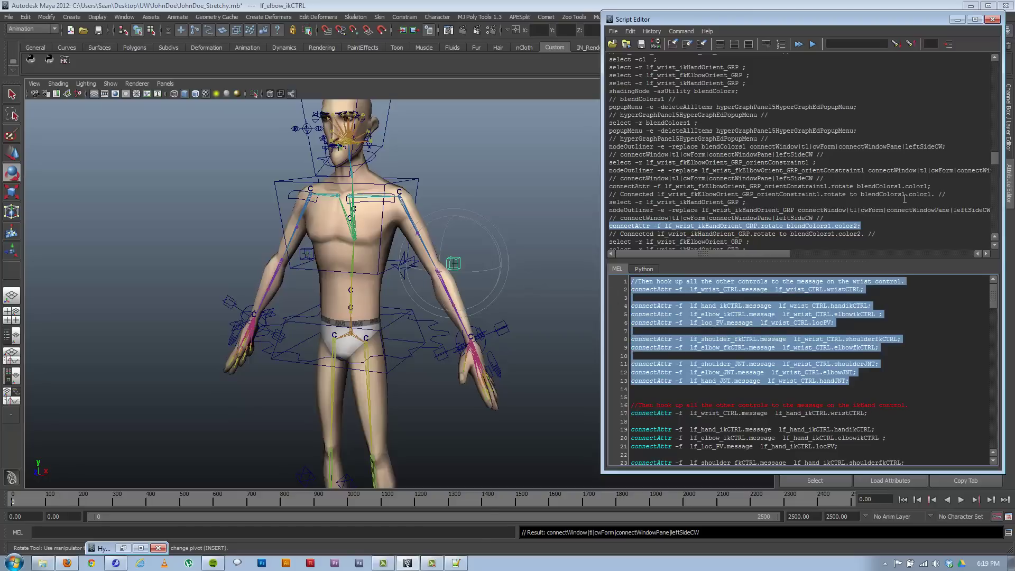
{"action": "left_click_drag", "start_coordinate": [995, 159], "coordinate": [995, 229]}
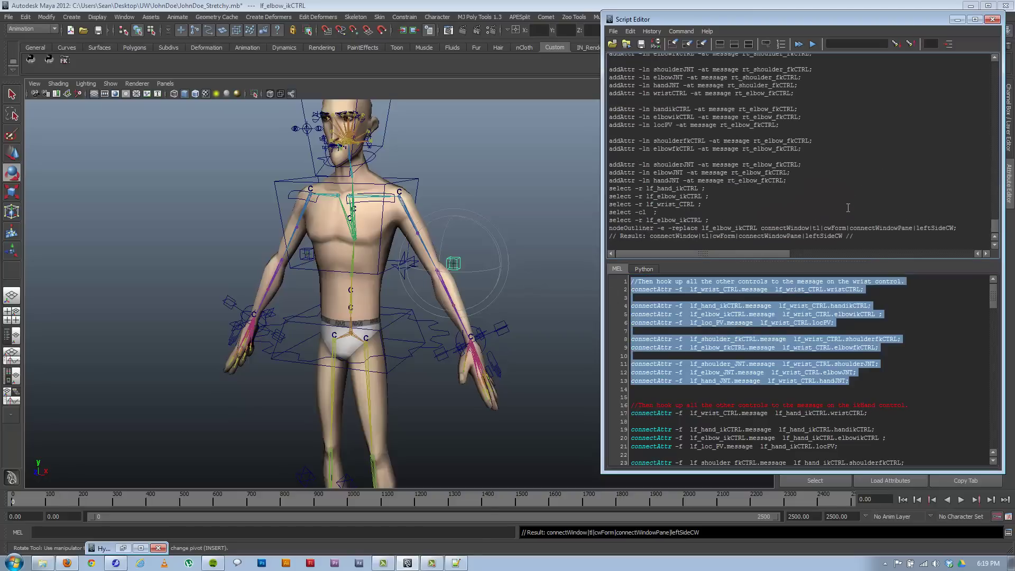
{"action": "left_click", "coordinate": [913, 375]}
{"action": "left_click_drag", "start_coordinate": [851, 380], "coordinate": [631, 281]}
{"action": "key", "text": "ctrl+Return"}
- Execute the connectAttr blocks for lf_hand_ikCTRL and lf_elbow_ikCTRL one after the other
{"action": "scroll", "coordinate": [871, 357], "scroll_direction": "down", "scroll_amount": 4}
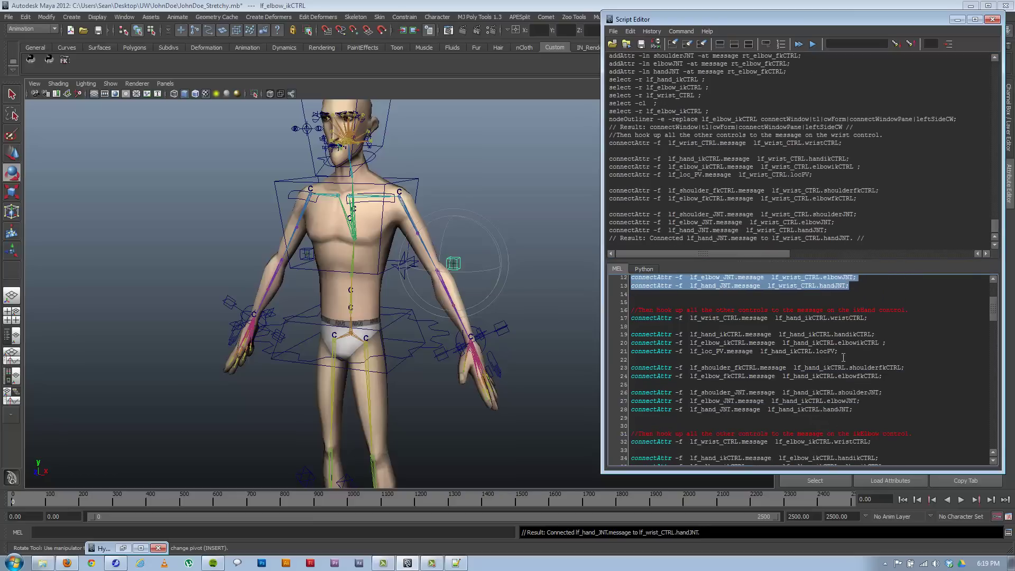
{"action": "left_click_drag", "start_coordinate": [890, 408], "coordinate": [632, 310]}
{"action": "key", "text": "ctrl+Return"}
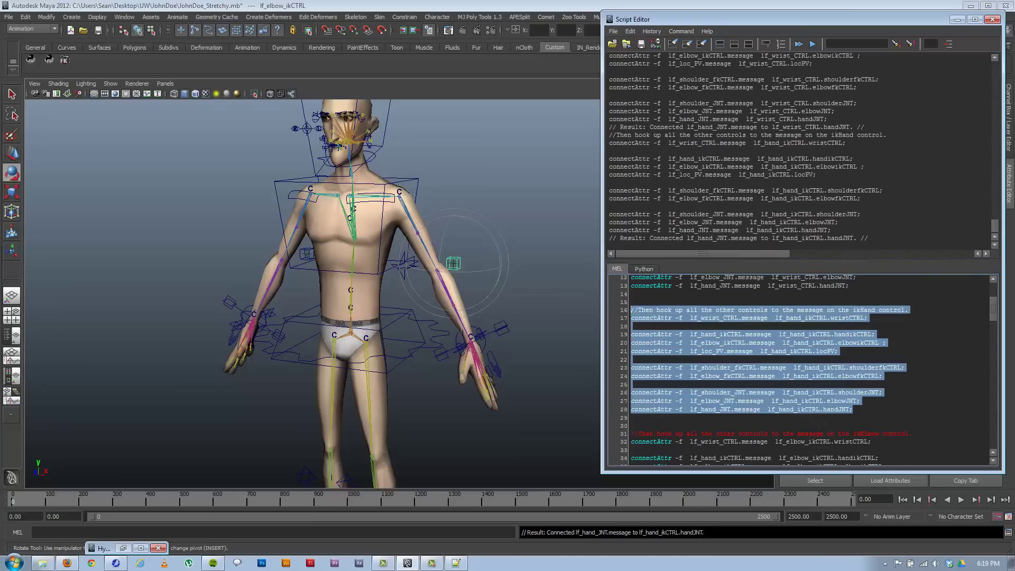
{"action": "scroll", "coordinate": [798, 373], "scroll_direction": "down", "scroll_amount": 5}
{"action": "left_click_drag", "start_coordinate": [882, 411], "coordinate": [610, 309]}
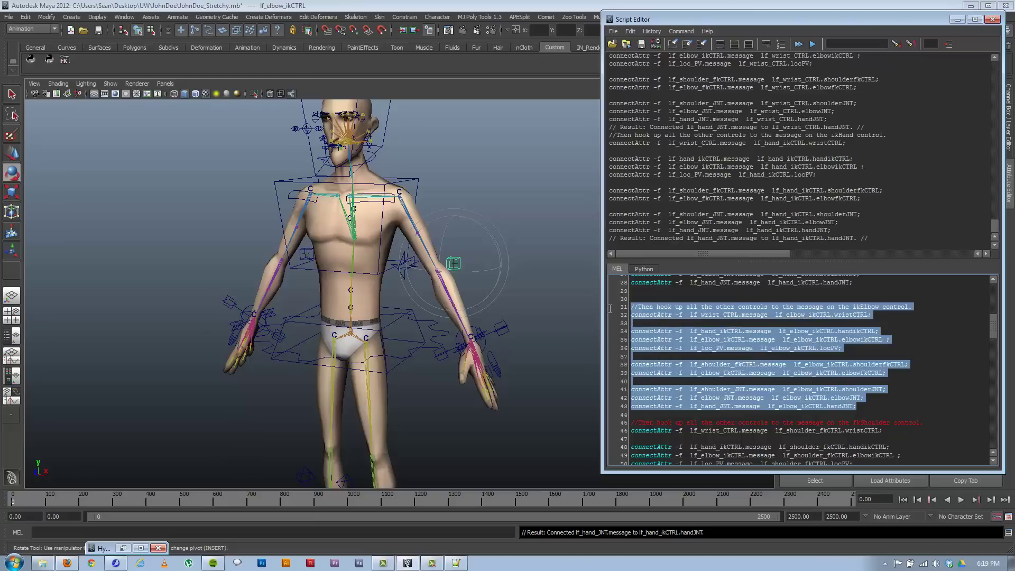
{"action": "key", "text": "ctrl+Return"}
- Execute the connectAttr blocks for lf_shoulder_fkCTRL and lf_elbow_fkCTRL individually
{"action": "scroll", "coordinate": [768, 385], "scroll_direction": "down", "scroll_amount": 4}
{"action": "left_click_drag", "start_coordinate": [869, 427], "coordinate": [632, 327]}
{"action": "key", "text": "ctrl+Return"}
{"action": "scroll", "coordinate": [795, 372], "scroll_direction": "down", "scroll_amount": 4}
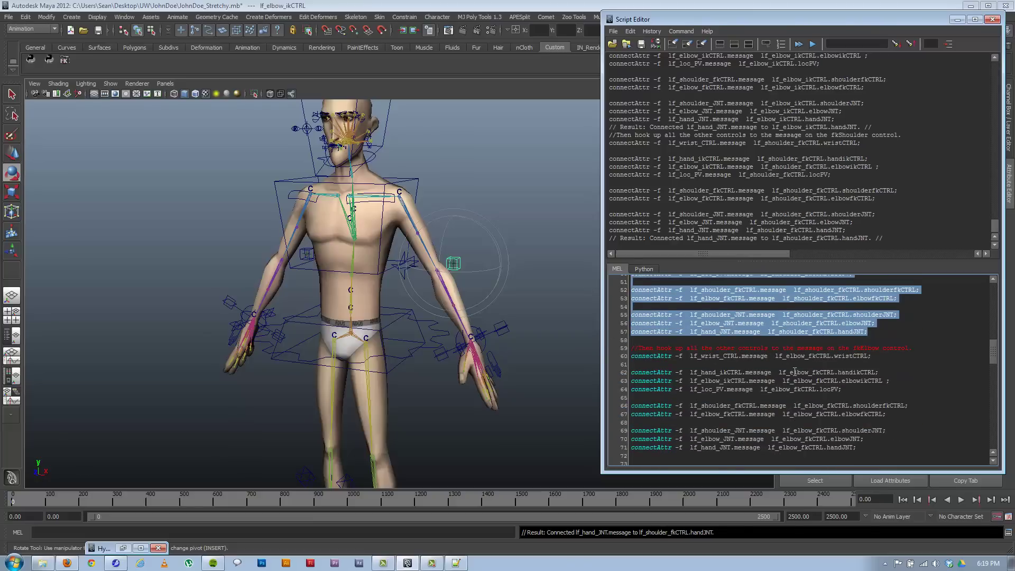
{"action": "scroll", "coordinate": [795, 372], "scroll_direction": "down", "scroll_amount": 4}
{"action": "left_click_drag", "start_coordinate": [863, 418], "coordinate": [624, 320]}
{"action": "key", "text": "ctrl+Return"}
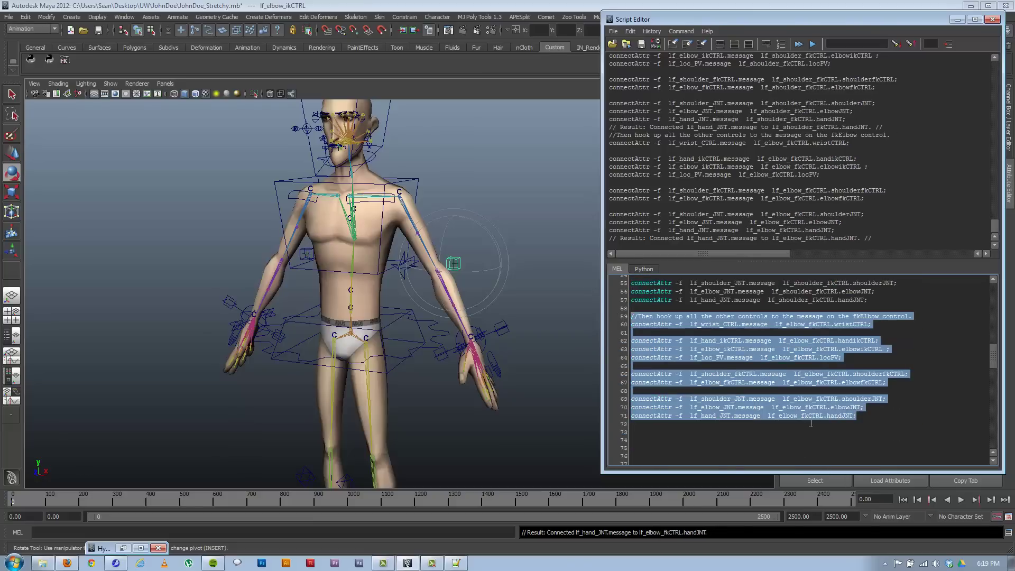
- Run the right arm's connectAttr blocks for rt_wrist_CTRL and rt_hand_ikCTRL separately
{"action": "scroll", "coordinate": [812, 424], "scroll_direction": "down", "scroll_amount": 8}
{"action": "left_click_drag", "start_coordinate": [861, 381], "coordinate": [633, 280]}
{"action": "key", "text": "ctrl+Return"}
{"action": "left_click", "coordinate": [860, 377]}
{"action": "scroll", "coordinate": [860, 376], "scroll_direction": "down", "scroll_amount": 5}
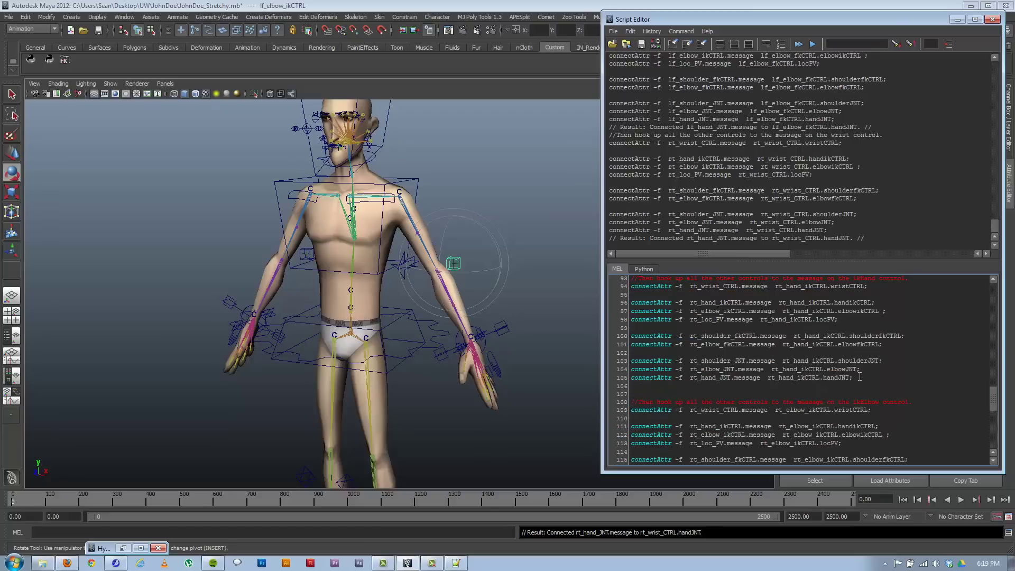
{"action": "left_click_drag", "start_coordinate": [860, 377], "coordinate": [632, 279]}
{"action": "key", "text": "ctrl+Return"}
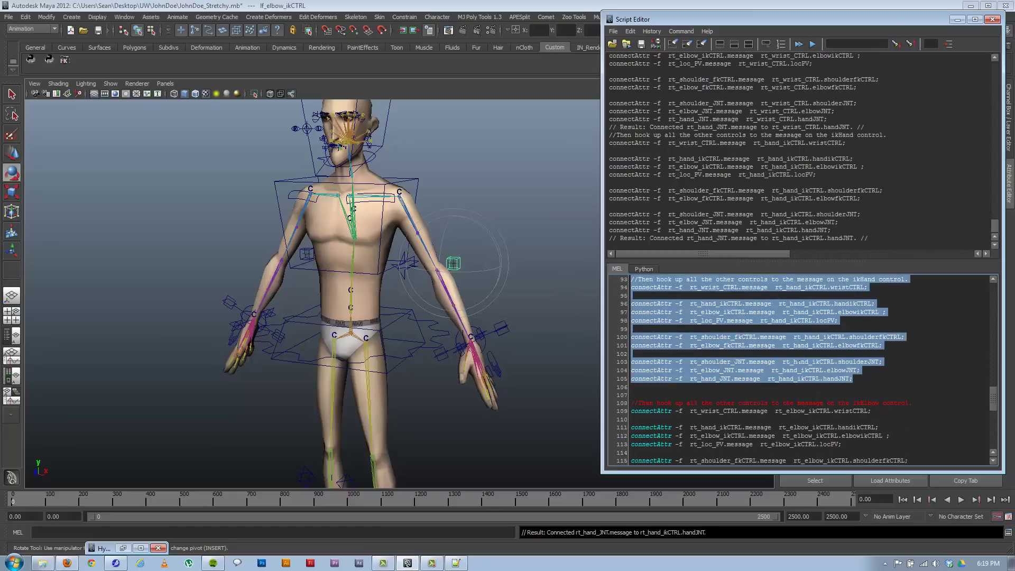
- Run the connectAttr blocks for rt_elbow_ikCTRL and rt_shoulder_fkCTRL one at a time
{"action": "left_click", "coordinate": [799, 362]}
{"action": "scroll", "coordinate": [799, 362], "scroll_direction": "down", "scroll_amount": 4}
{"action": "left_click_drag", "start_coordinate": [859, 407], "coordinate": [606, 306]}
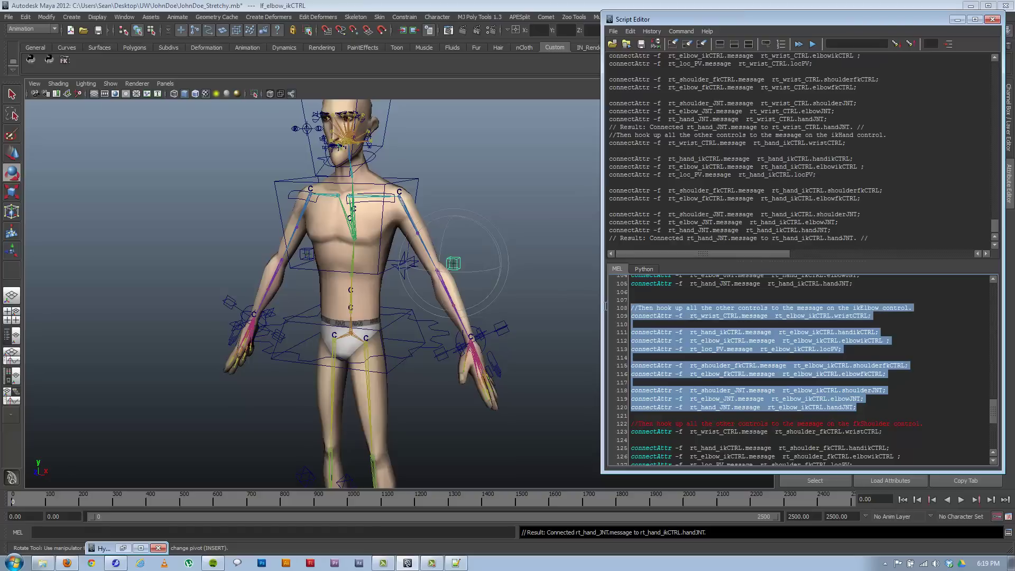
{"action": "key", "text": "ctrl+Return"}
{"action": "scroll", "coordinate": [771, 366], "scroll_direction": "down", "scroll_amount": 4}
{"action": "left_click_drag", "start_coordinate": [874, 428], "coordinate": [632, 329]}
{"action": "key", "text": "ctrl+Return"}
{"action": "scroll", "coordinate": [810, 370], "scroll_direction": "down", "scroll_amount": 3}
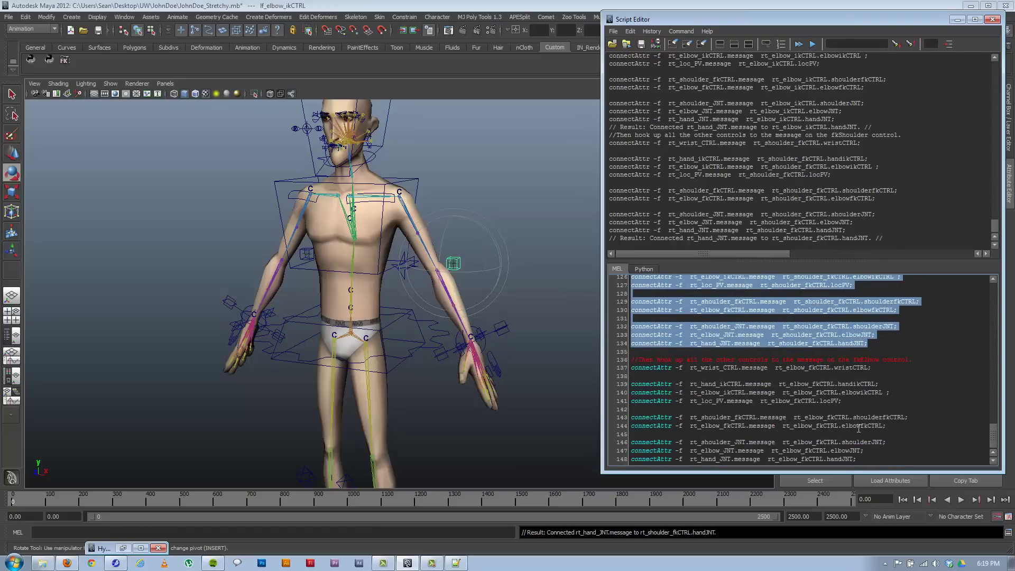
- Run the connectAttr block that hooks all the right arm controls to rt_elbow_fkCTRL, and minimize the Script Editor
{"action": "left_click_drag", "start_coordinate": [858, 459], "coordinate": [631, 359]}
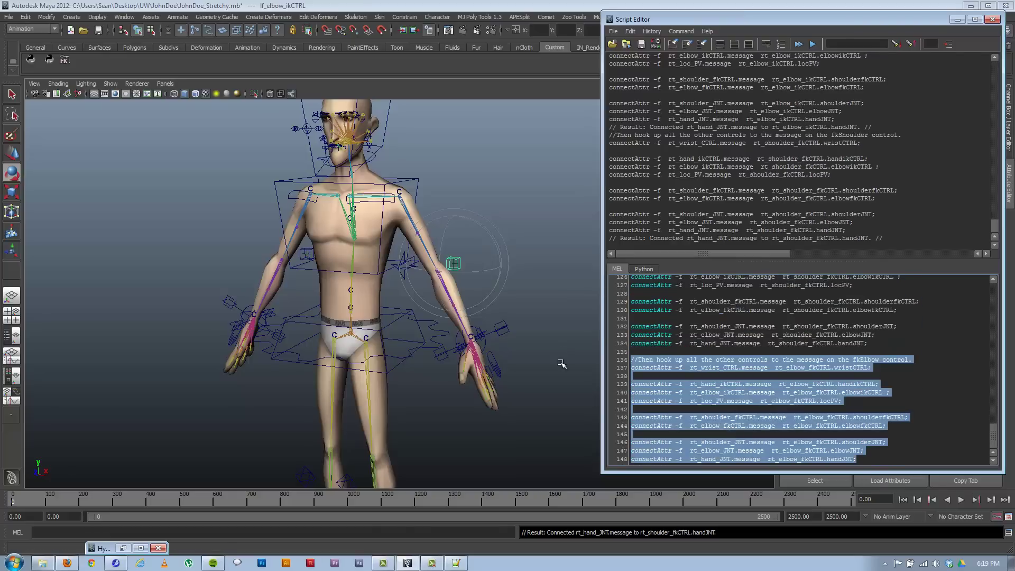
{"action": "key", "text": "ctrl+Return"}
{"action": "left_click", "coordinate": [957, 20]}
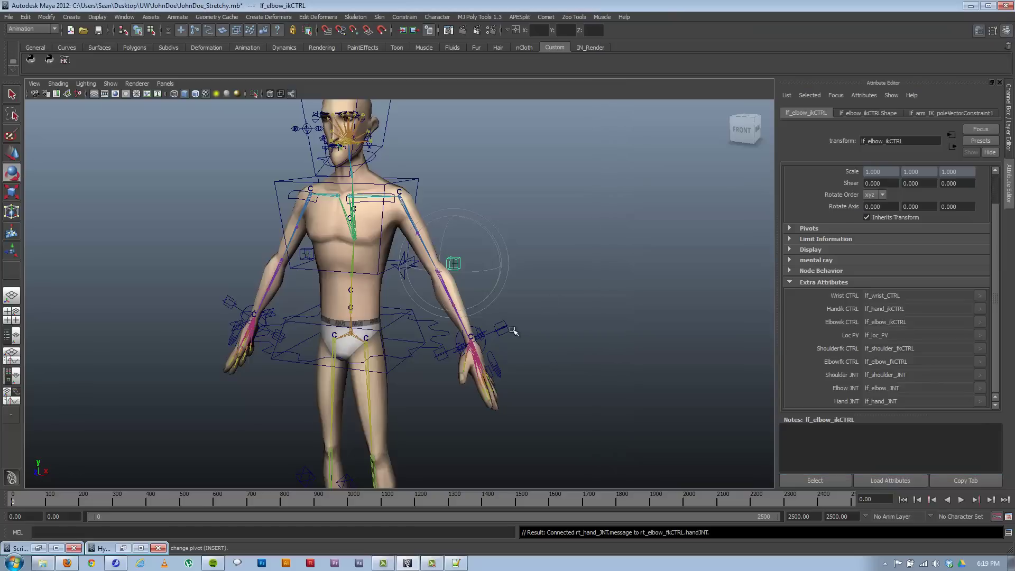
- Select lf_hand_ikCTRL and examine its message connections and stretch values under Extra Attributes
{"action": "left_click", "coordinate": [500, 330]}
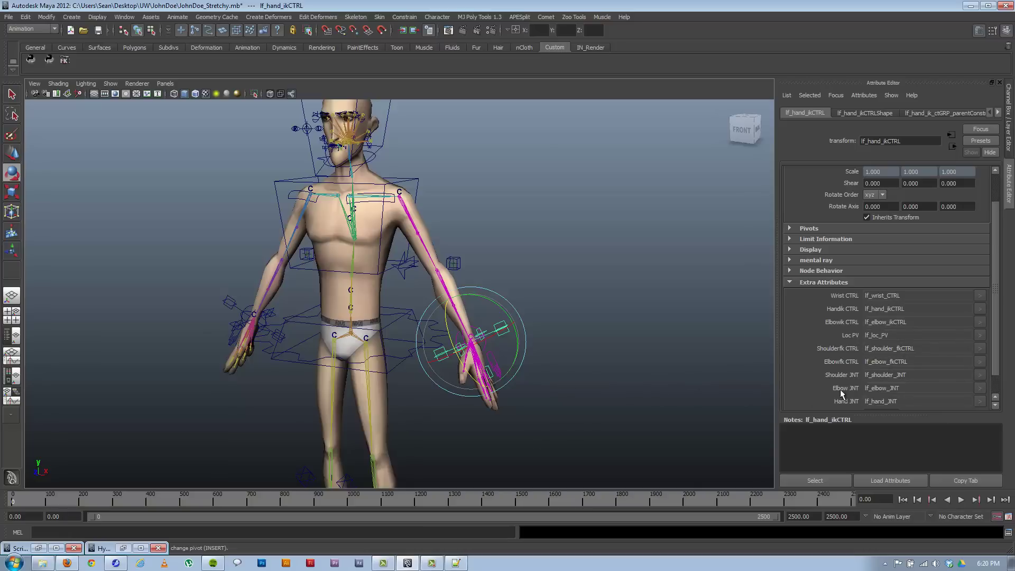
{"action": "left_click_drag", "start_coordinate": [995, 342], "coordinate": [995, 357]}
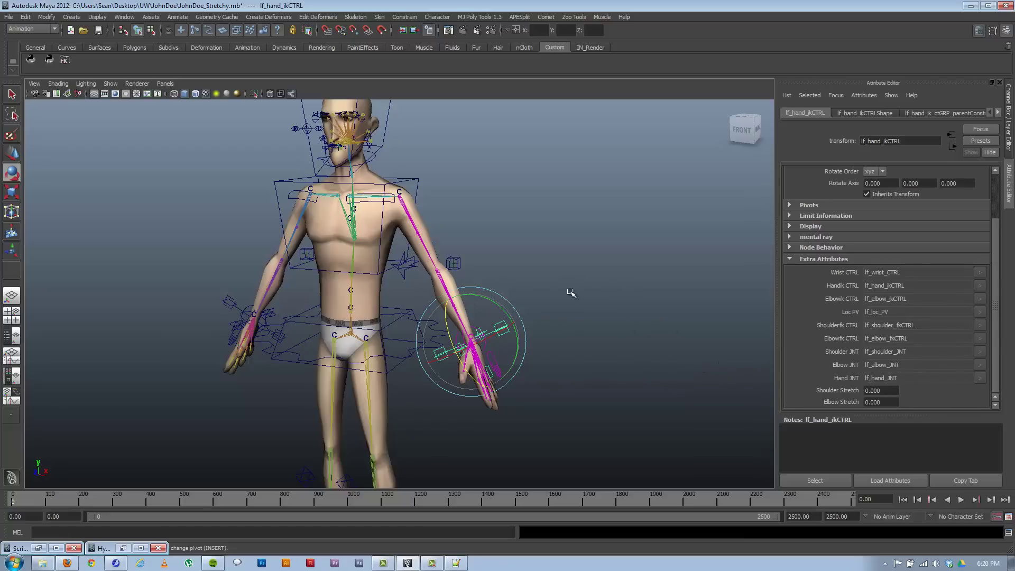
{"action": "scroll", "coordinate": [668, 329], "scroll_direction": "down", "scroll_amount": 3}
{"action": "middle_click_drag", "start_coordinate": [386, 333], "coordinate": [443, 309], "text": "alt"}
{"action": "scroll", "coordinate": [557, 340], "scroll_direction": "down", "scroll_amount": 4}
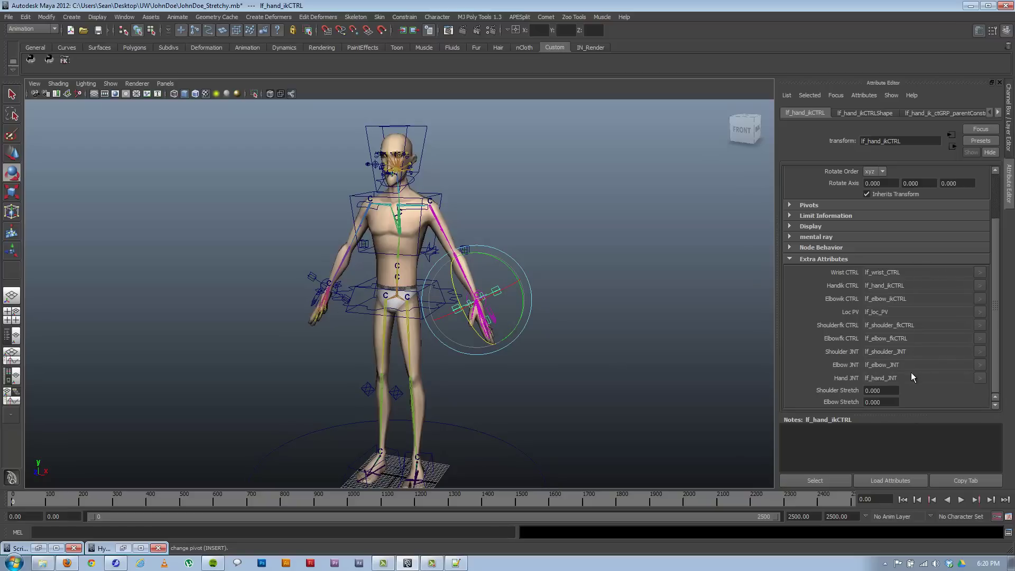
- Switch to Notepad++, show FkIkMatchingButtons.txt, and move and widen its window so the script's long lines fit beside the Attribute Editor
{"action": "left_click", "coordinate": [456, 567]}
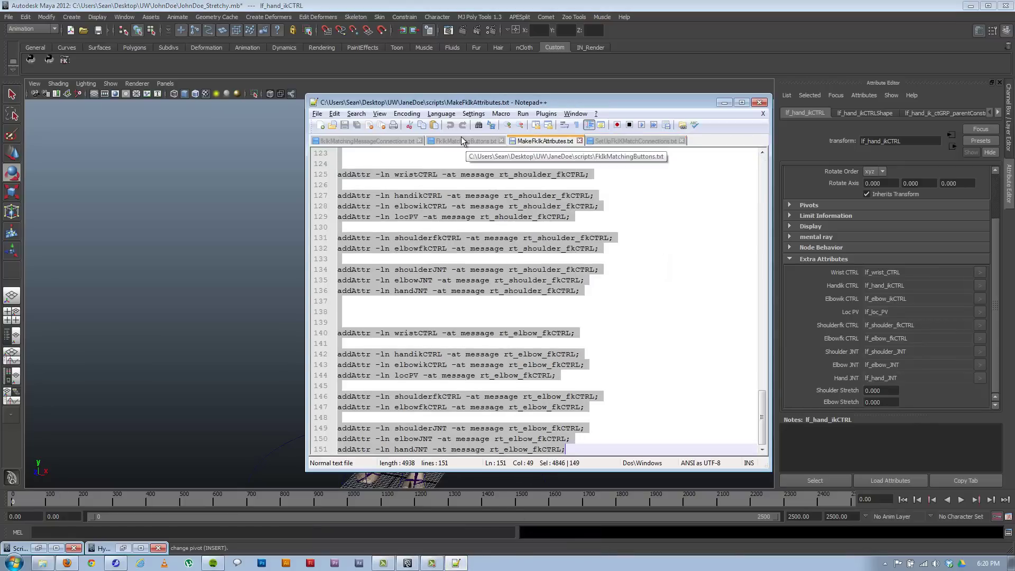
{"action": "left_click", "coordinate": [461, 139]}
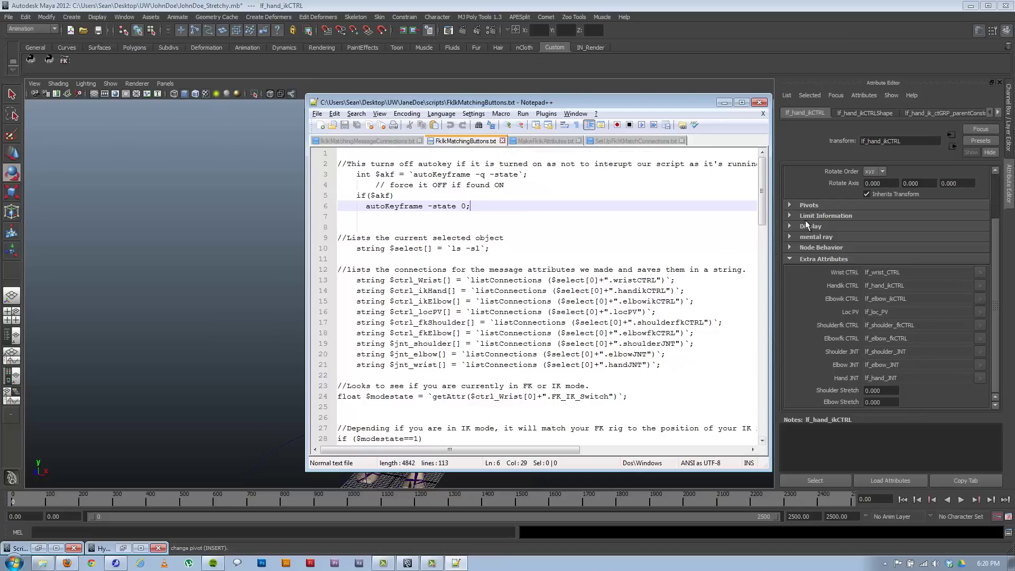
{"action": "left_click", "coordinate": [779, 208]}
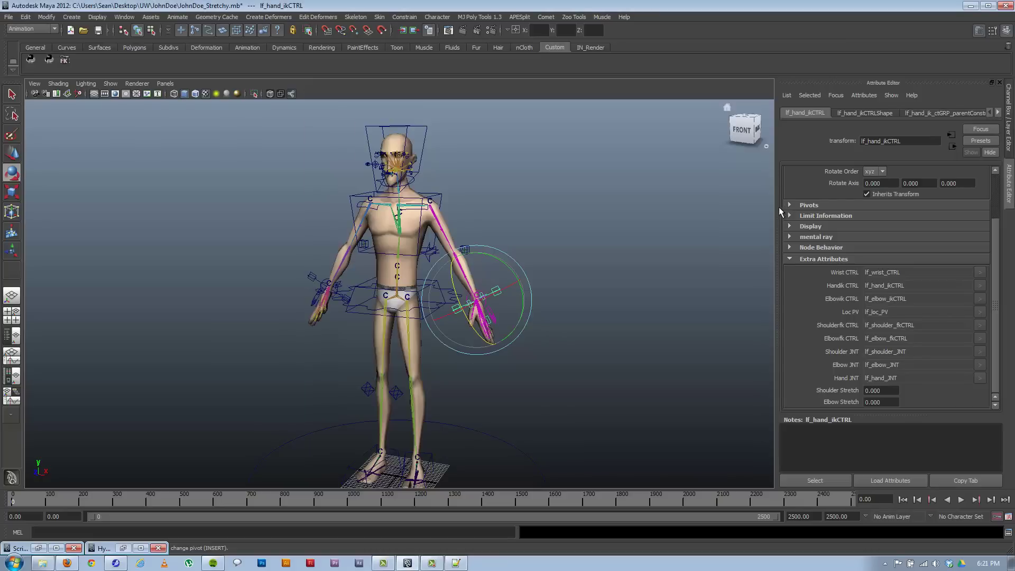
{"action": "left_click", "coordinate": [458, 562]}
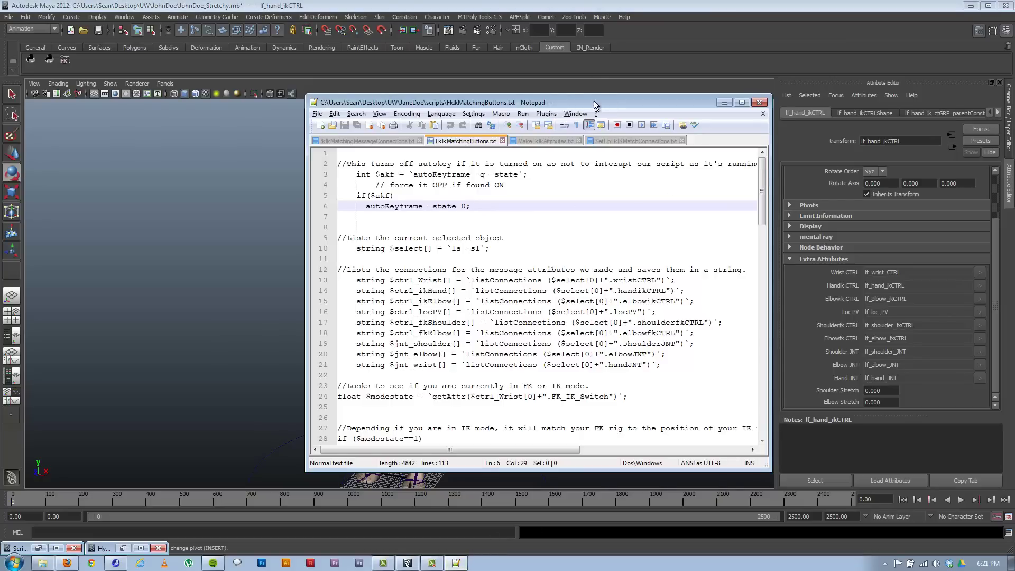
{"action": "left_click_drag", "start_coordinate": [594, 103], "coordinate": [317, 101]}
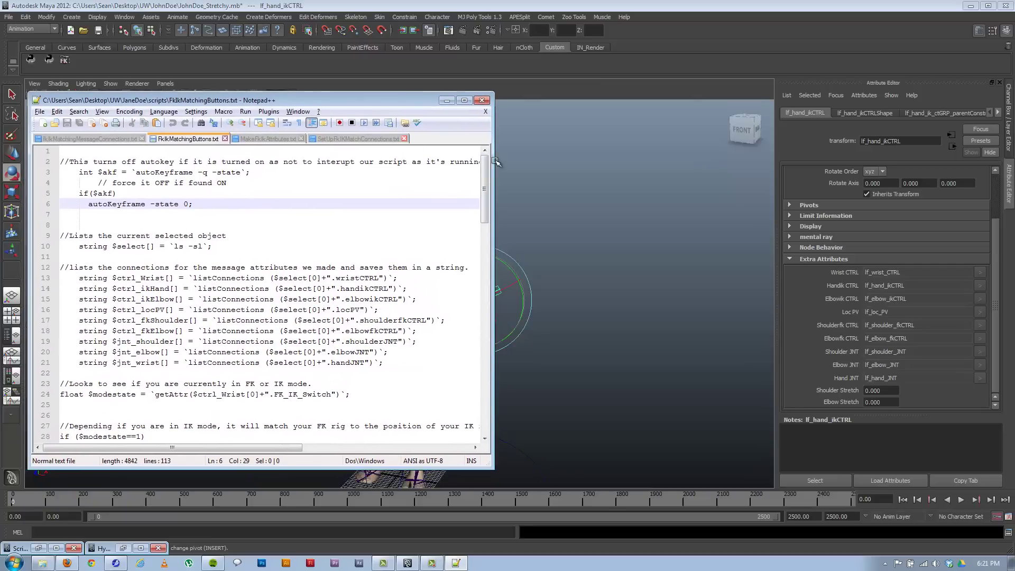
{"action": "left_click_drag", "start_coordinate": [496, 161], "coordinate": [550, 170]}
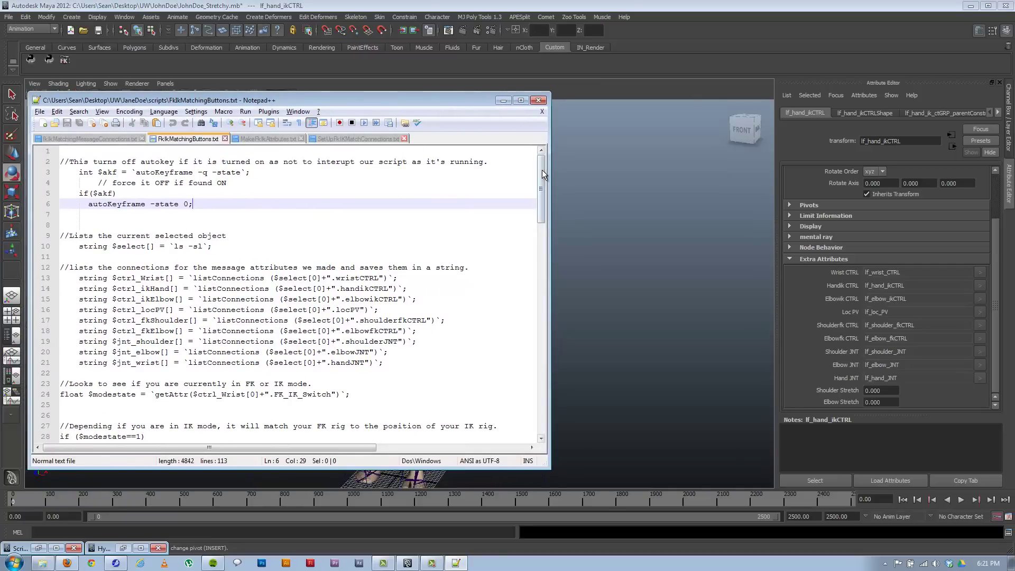
{"action": "left_click_drag", "start_coordinate": [472, 93], "coordinate": [473, 60]}
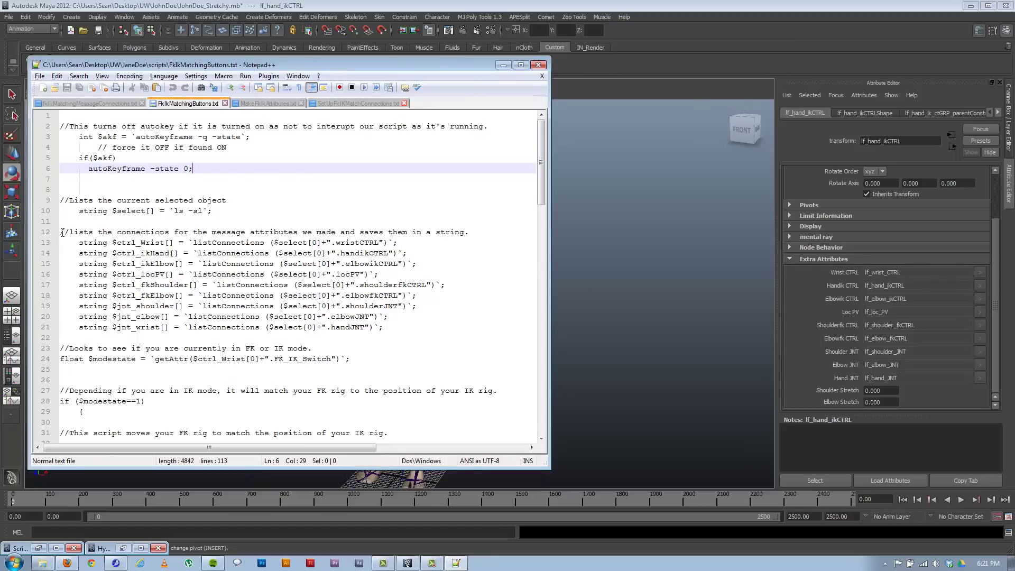
- Examine the script's comment markers, the "force it OFF if found ON" comment and the autoKeyframe line above it
{"action": "left_click_drag", "start_coordinate": [60, 232], "coordinate": [69, 231]}
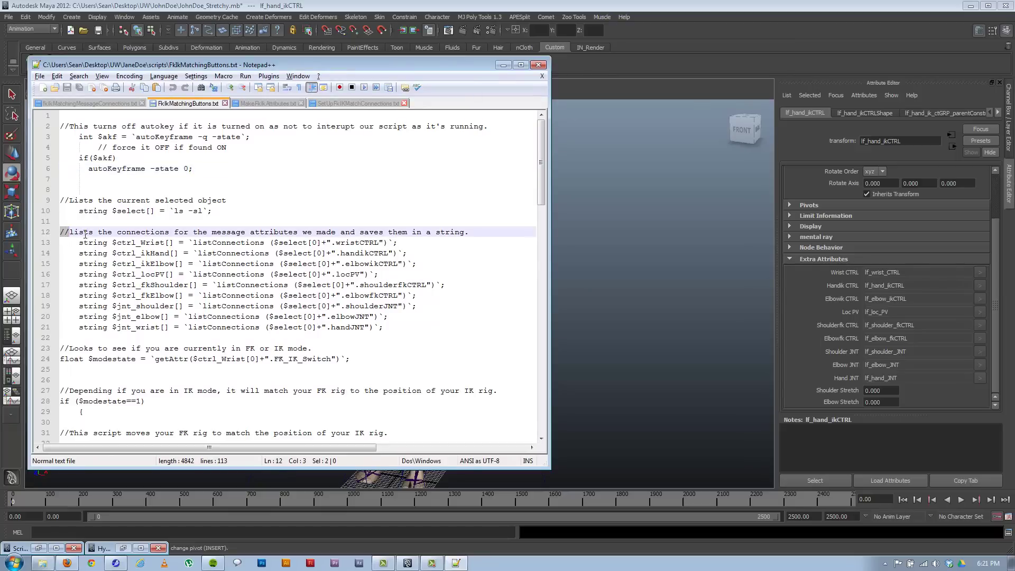
{"action": "left_click", "coordinate": [84, 233]}
{"action": "left_click_drag", "start_coordinate": [70, 233], "coordinate": [59, 233]}
{"action": "left_click_drag", "start_coordinate": [231, 147], "coordinate": [50, 158]}
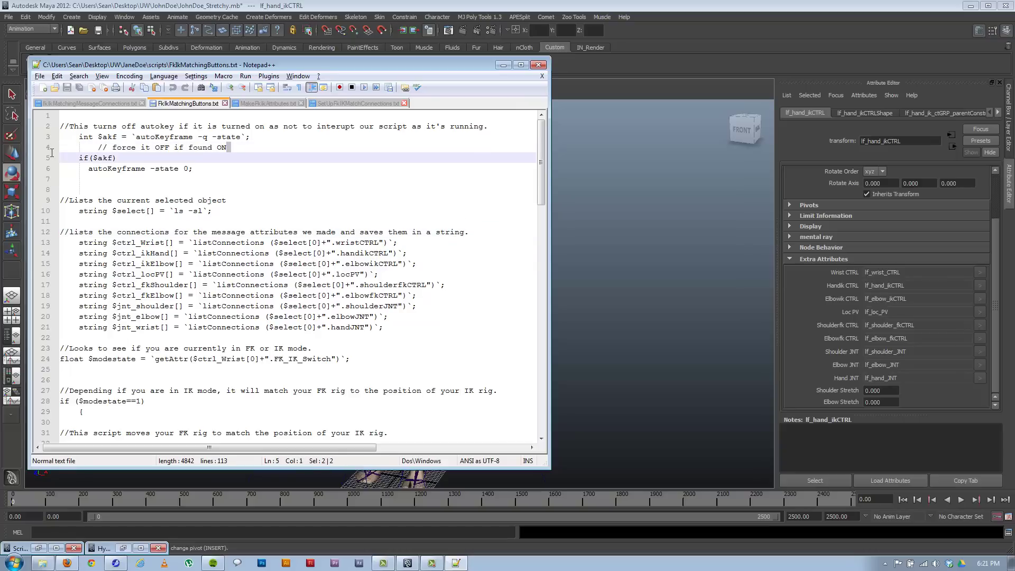
{"action": "left_click", "coordinate": [74, 148]}
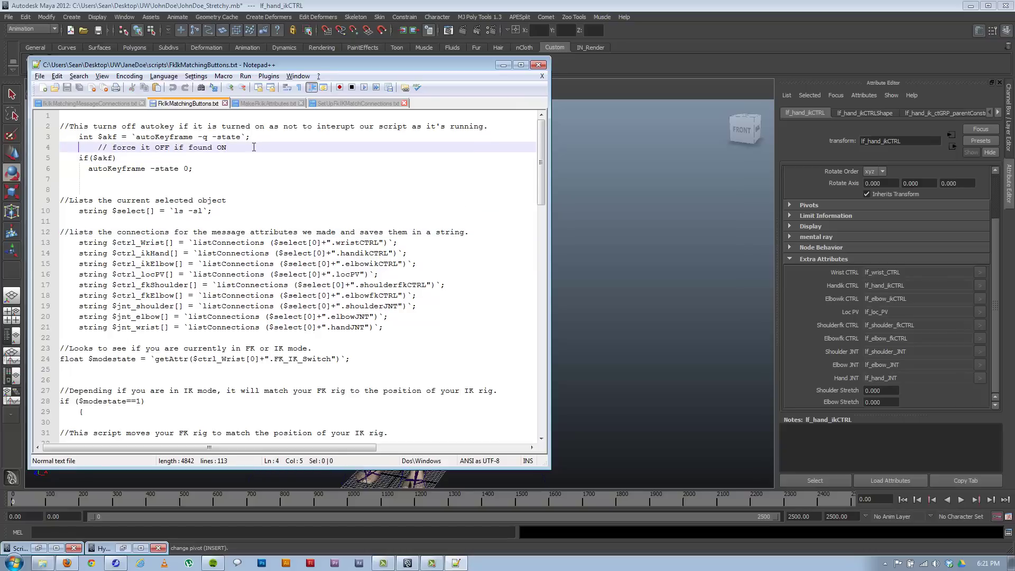
{"action": "left_click_drag", "start_coordinate": [250, 148], "coordinate": [60, 149]}
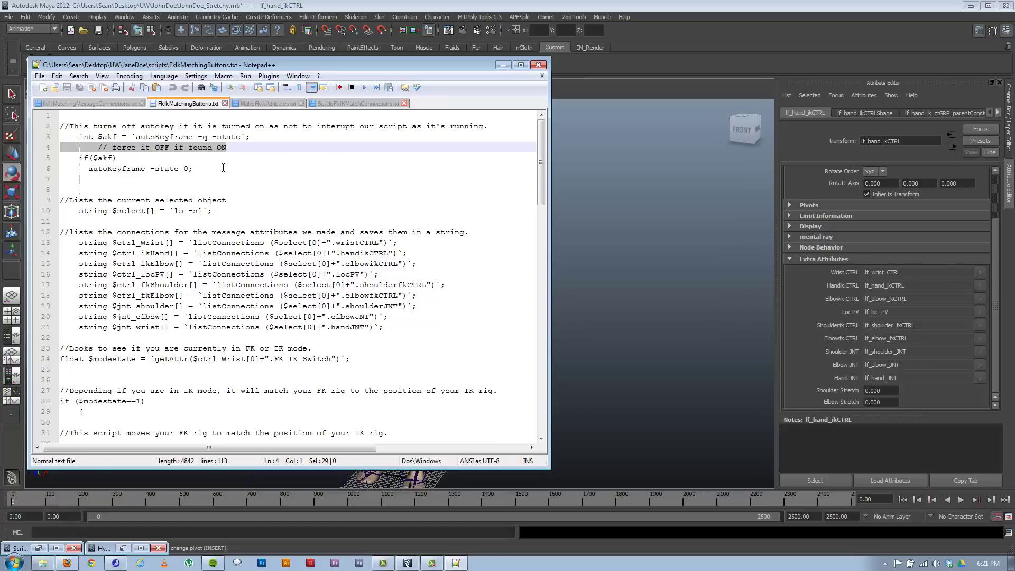
{"action": "left_click_drag", "start_coordinate": [252, 137], "coordinate": [59, 139]}
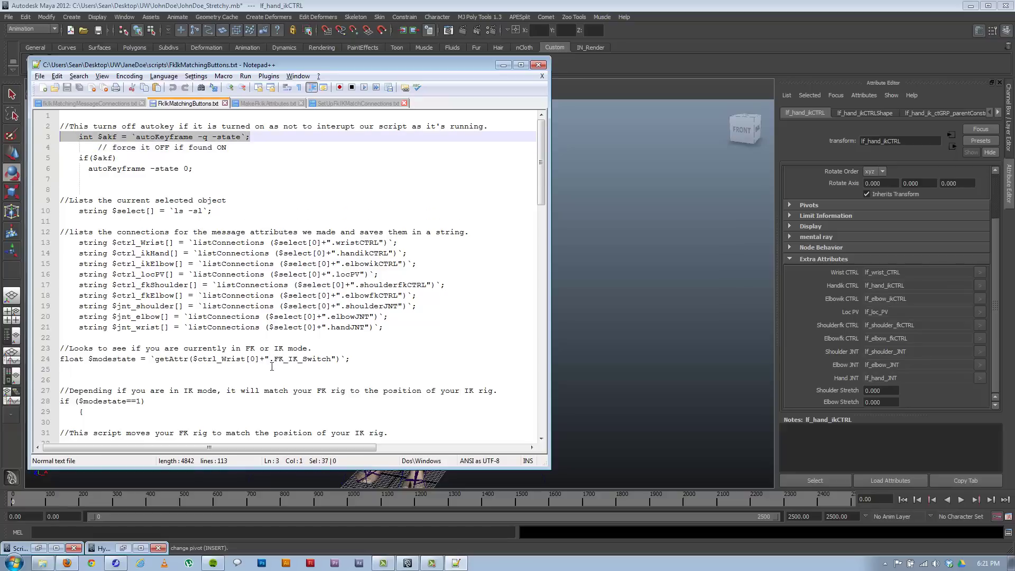
{"action": "left_click", "coordinate": [79, 147]}
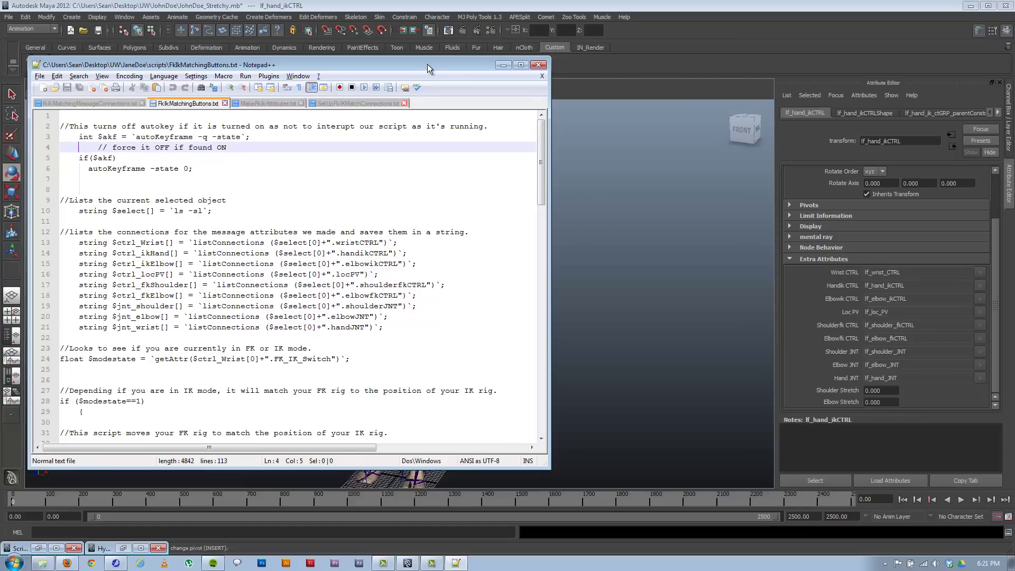
- Read through the int $akf declaration, focusing on its int type, its backquoted autoKeyframe command and the -q flag
{"action": "mouse_move", "coordinate": [427, 64]}
{"action": "left_mouse_down"}
{"action": "mouse_move", "coordinate": [476, 72]}
{"action": "mouse_move", "coordinate": [434, 71]}
{"action": "left_mouse_up"}
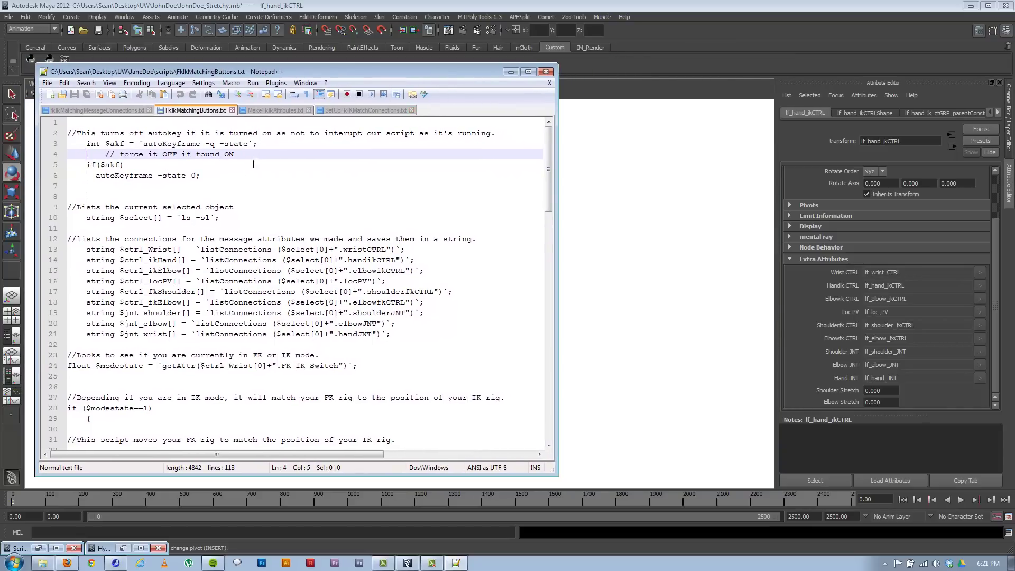
{"action": "left_click", "coordinate": [264, 144]}
{"action": "key", "text": "shift+Home"}
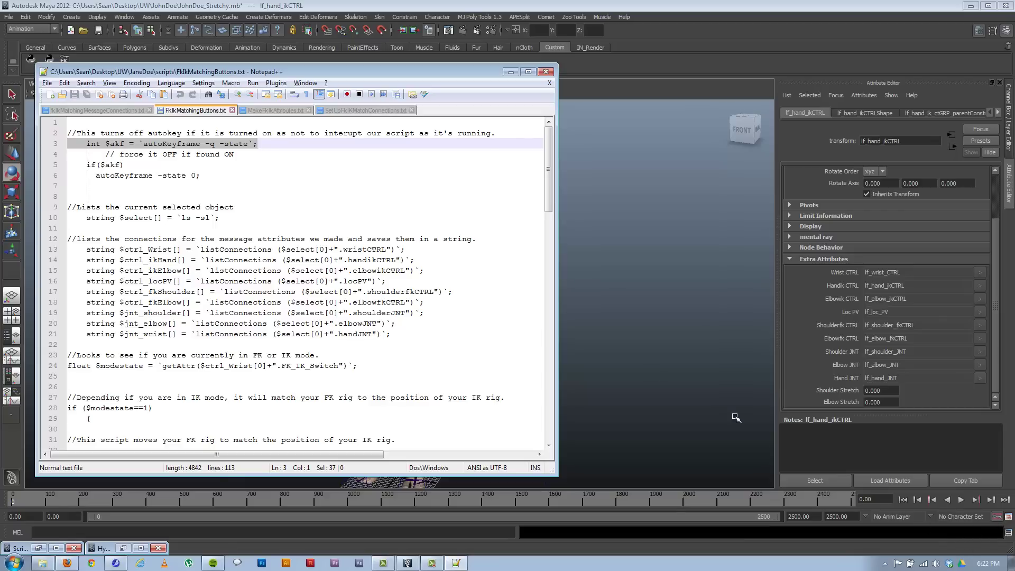
{"action": "left_click", "coordinate": [148, 143]}
{"action": "left_click_drag", "start_coordinate": [84, 144], "coordinate": [271, 140]}
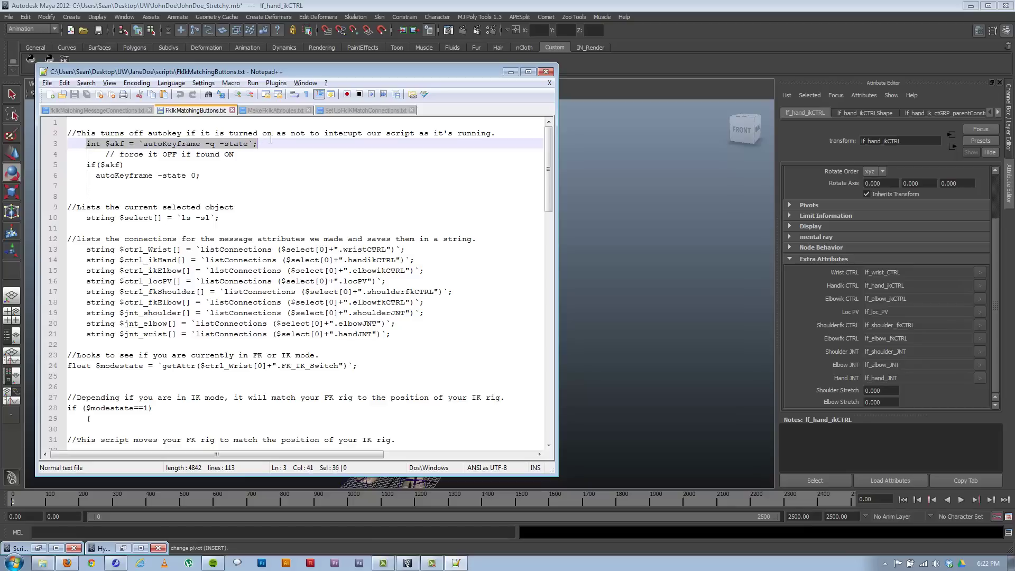
{"action": "left_click", "coordinate": [100, 144]}
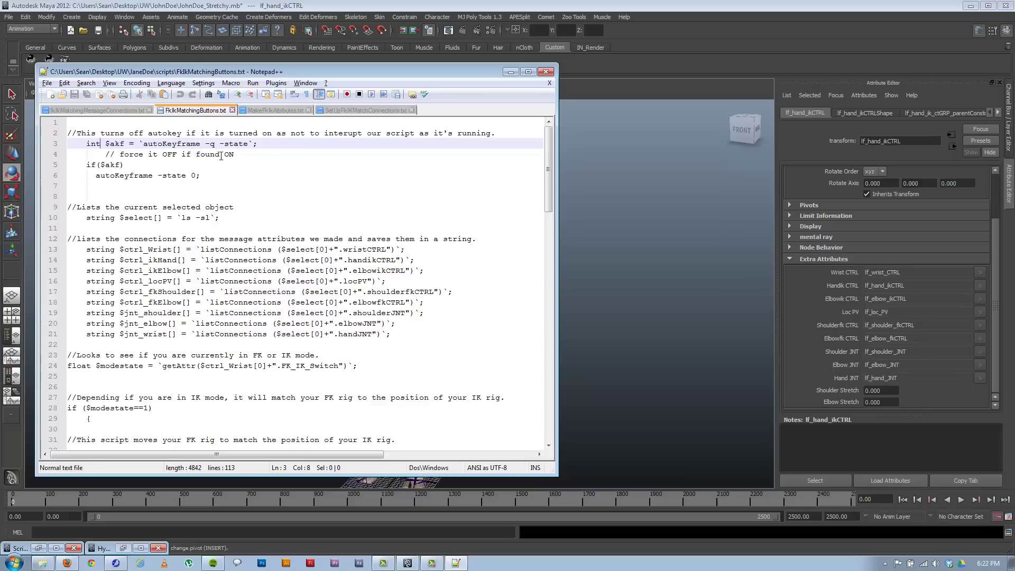
{"action": "left_click", "coordinate": [252, 144]}
{"action": "mouse_move", "coordinate": [215, 144]}
{"action": "left_mouse_down"}
{"action": "mouse_move", "coordinate": [207, 145]}
{"action": "mouse_move", "coordinate": [250, 146]}
{"action": "mouse_move", "coordinate": [210, 146]}
{"action": "left_mouse_up"}
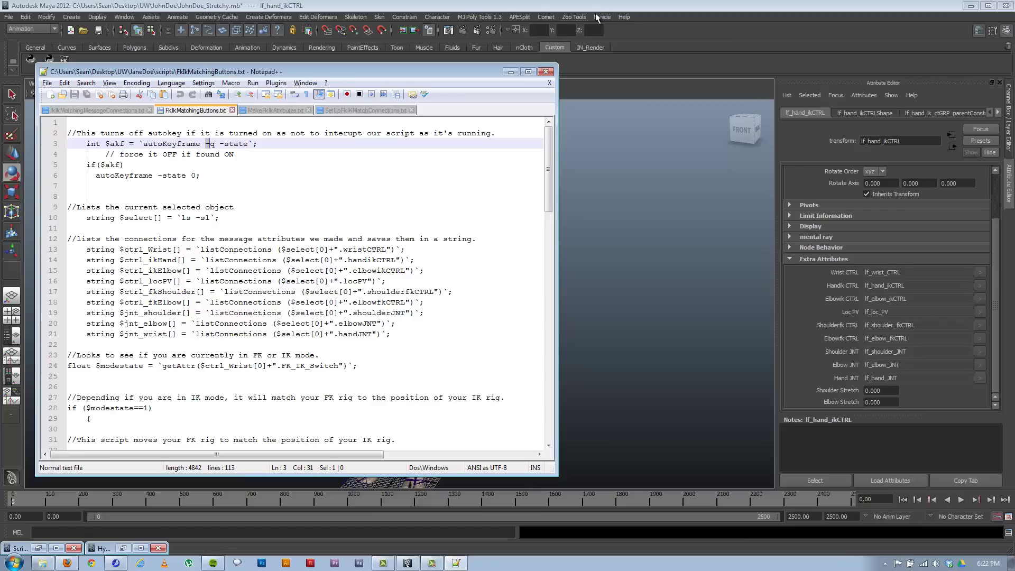
- Open the MEL Command Reference from Maya, look through the alphabetical command list, and minimize the browser
{"action": "left_click", "coordinate": [625, 16]}
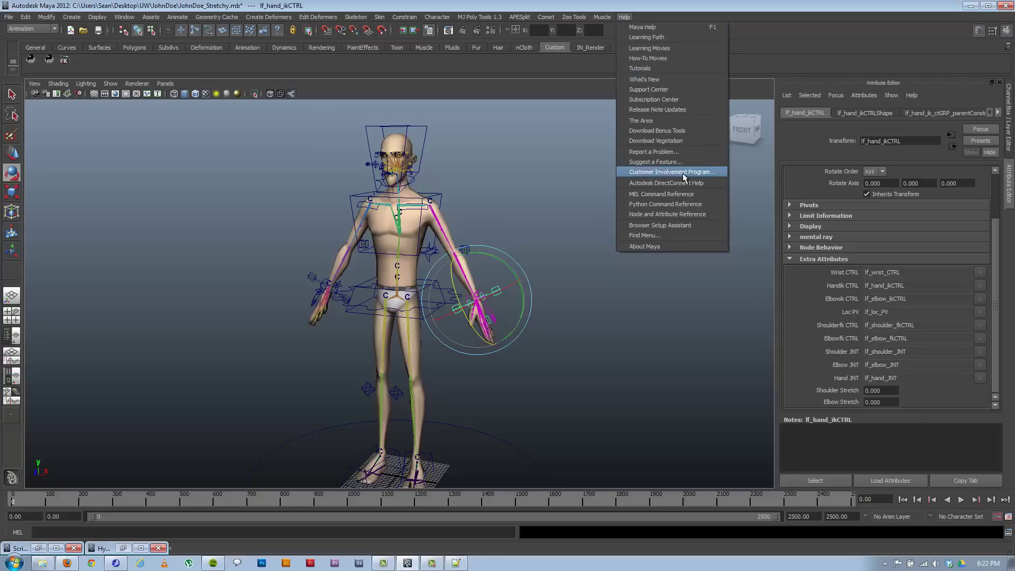
{"action": "left_click", "coordinate": [678, 194]}
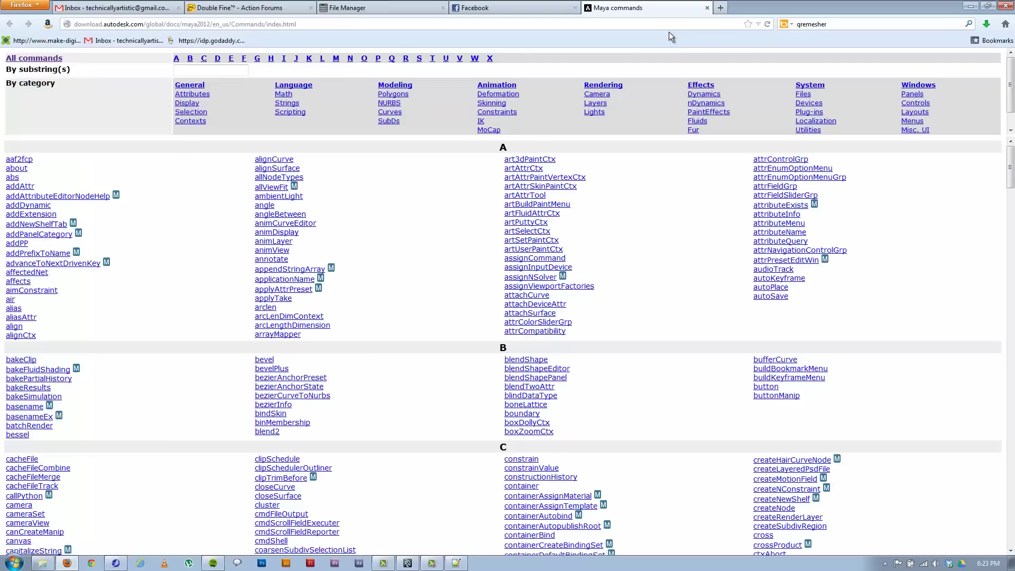
{"action": "scroll", "coordinate": [413, 279], "scroll_direction": "down", "scroll_amount": 10}
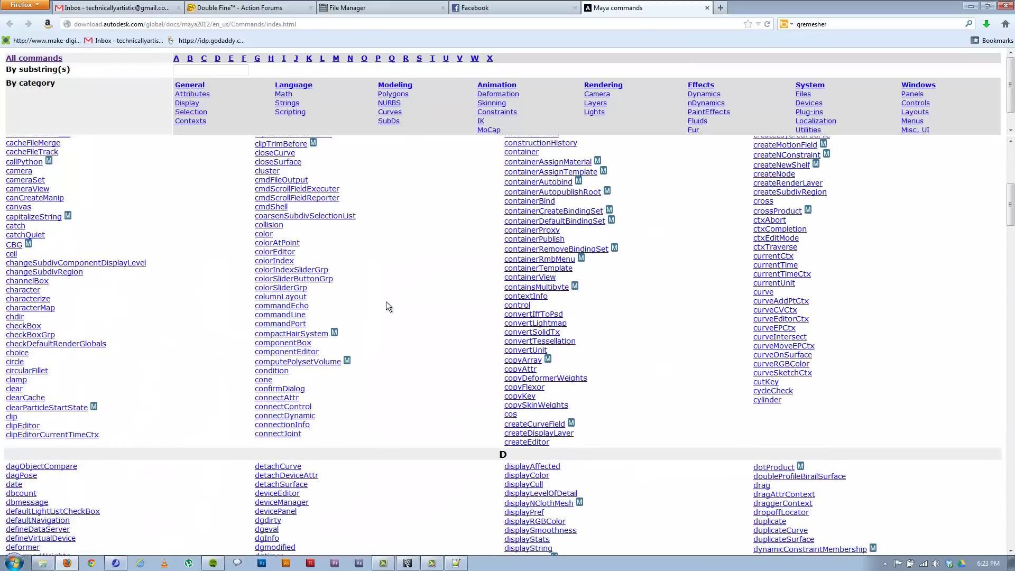
{"action": "scroll", "coordinate": [424, 335], "scroll_direction": "down", "scroll_amount": 20}
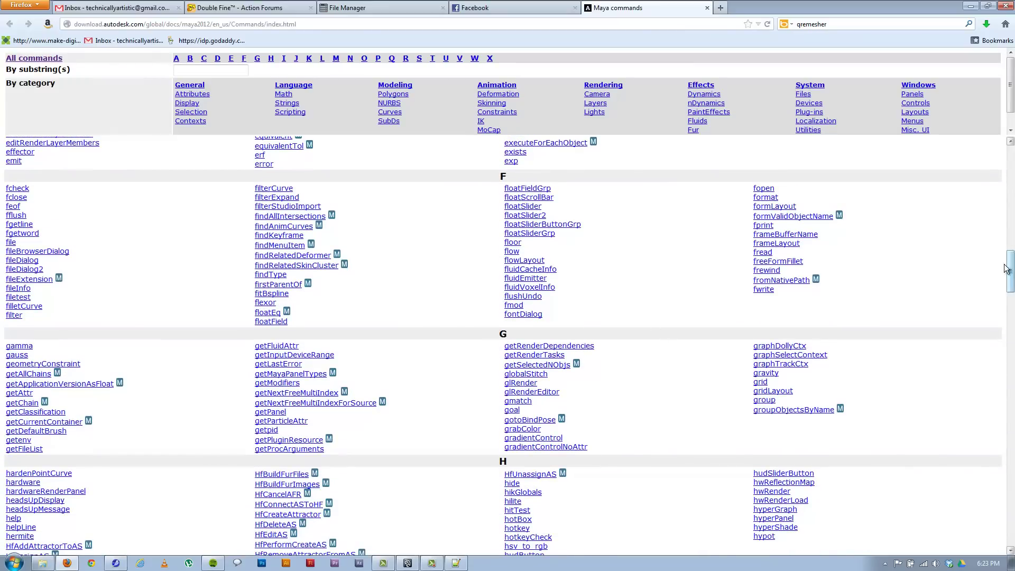
{"action": "left_click_drag", "start_coordinate": [1006, 268], "coordinate": [939, 280]}
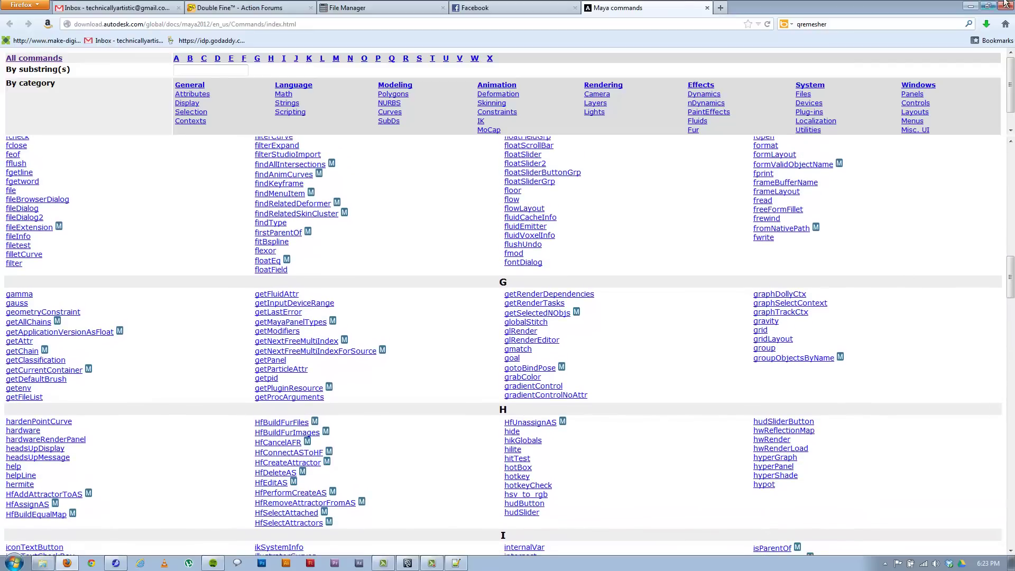
{"action": "left_click", "coordinate": [971, 6]}
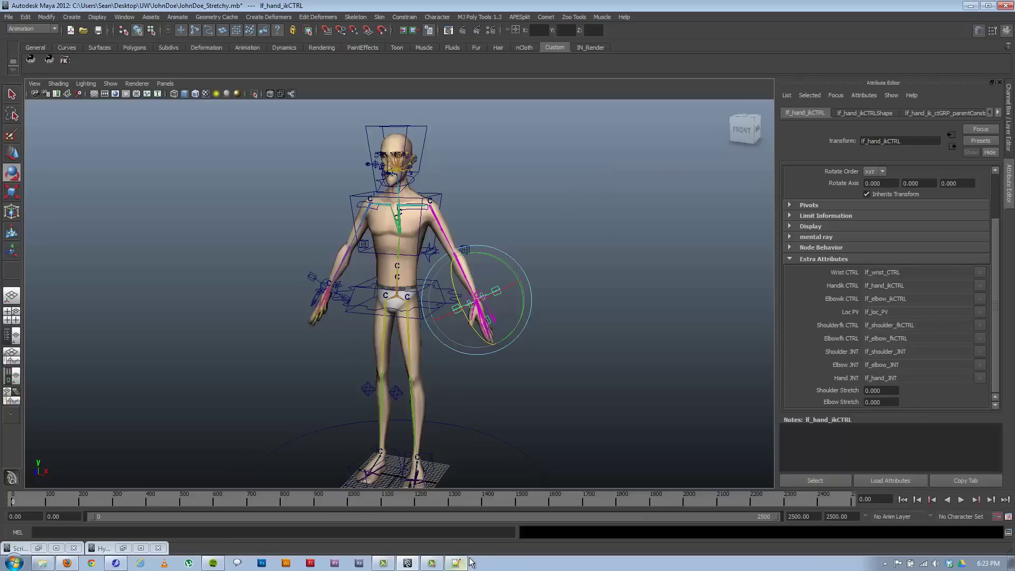
- Glance at the matching script, return to the MEL reference in Firefox and examine the arclen command's constructionHistory flag
{"action": "left_click", "coordinate": [458, 562]}
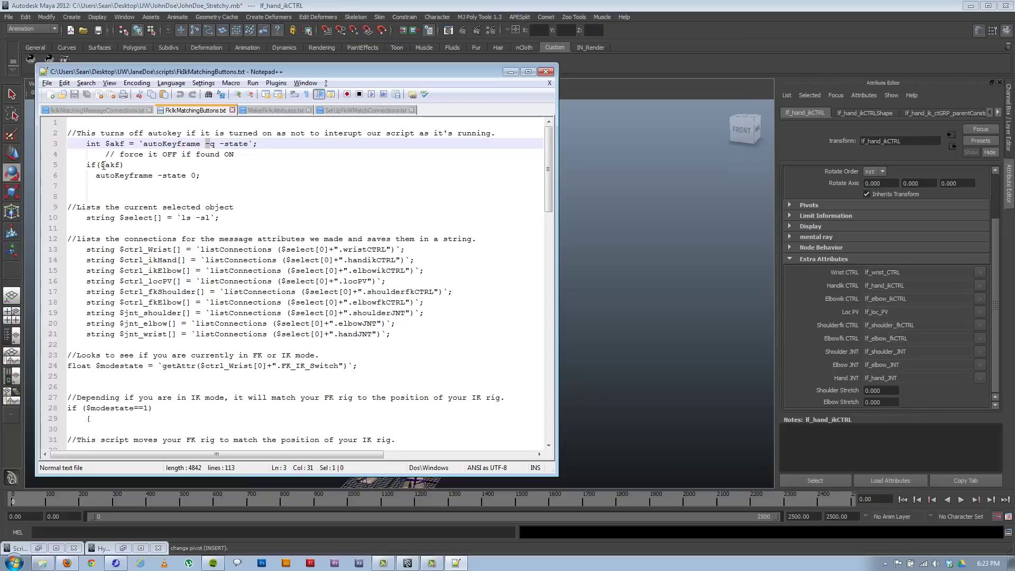
{"action": "left_click", "coordinate": [68, 564]}
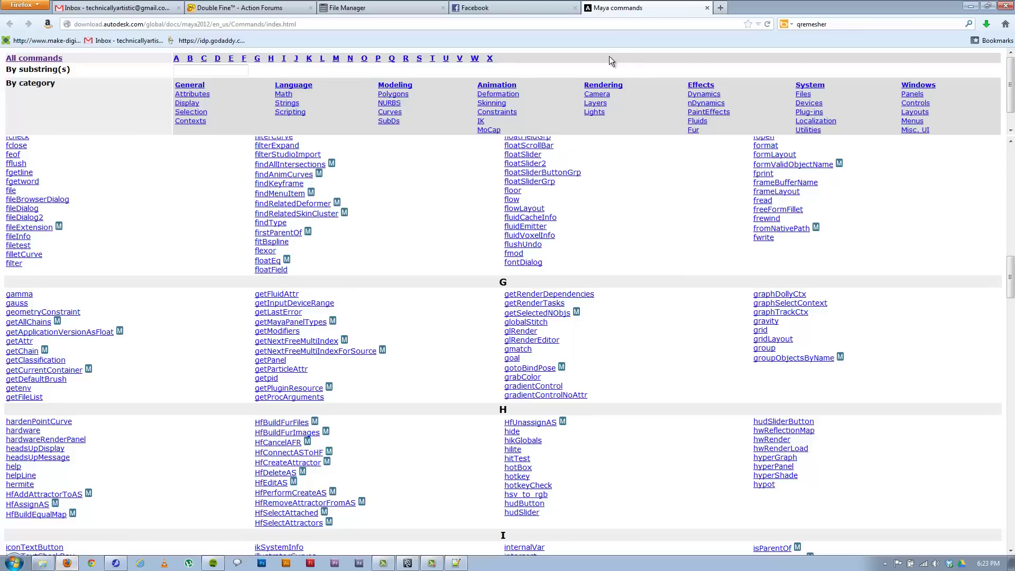
{"action": "left_click_drag", "start_coordinate": [1011, 264], "coordinate": [997, 153]}
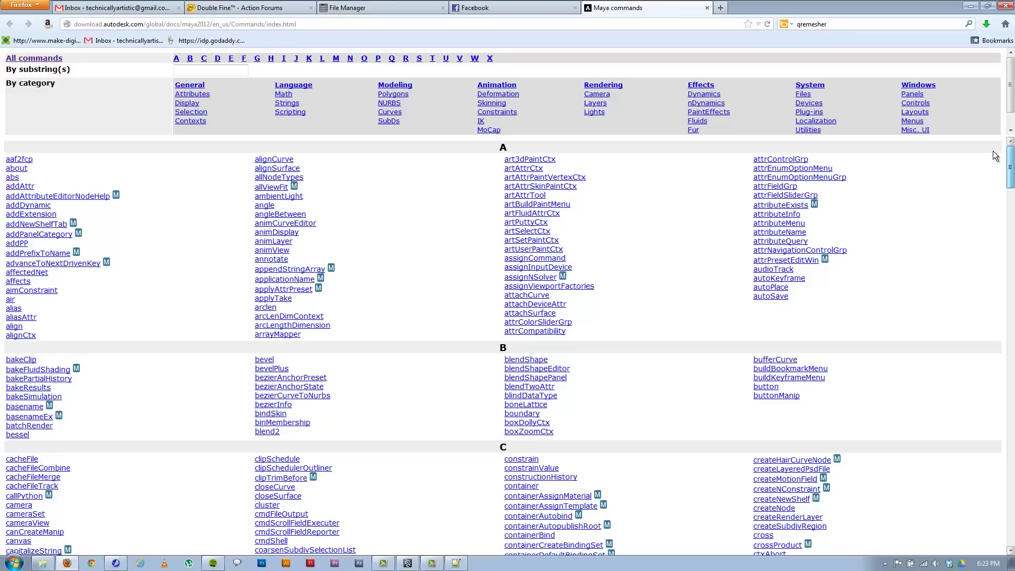
{"action": "left_click", "coordinate": [265, 308]}
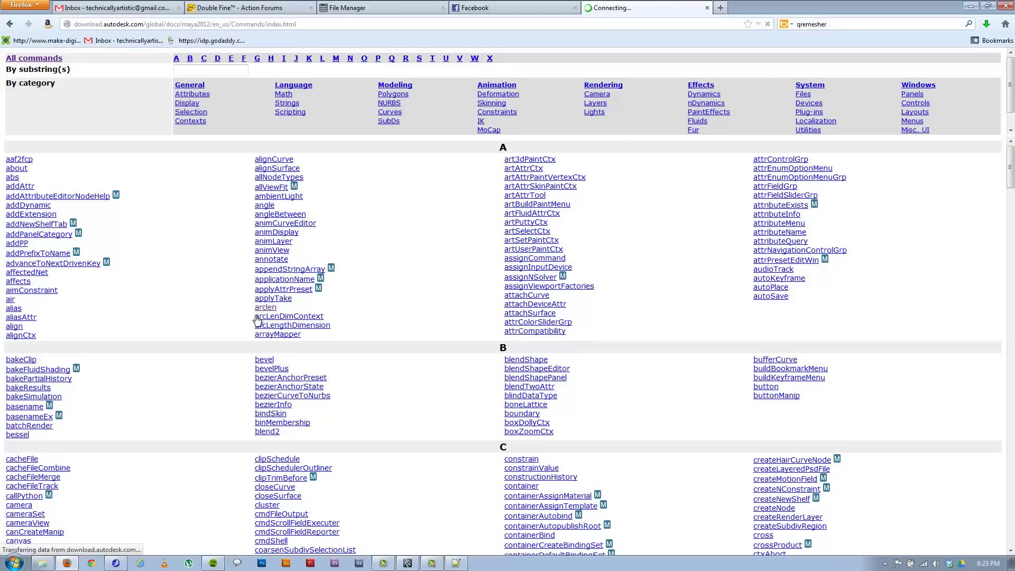
{"action": "scroll", "coordinate": [160, 313], "scroll_direction": "down", "scroll_amount": 4}
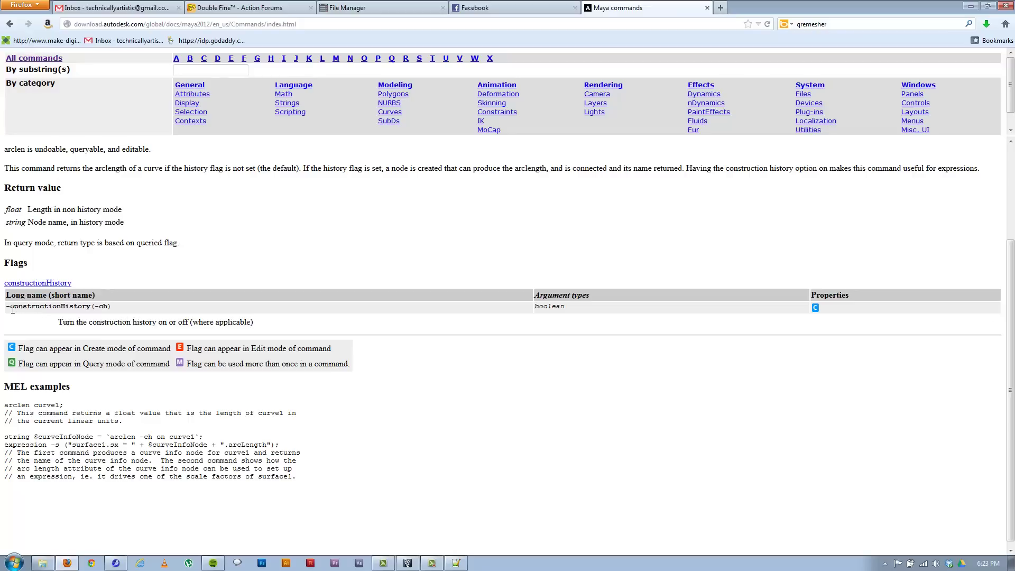
{"action": "left_click_drag", "start_coordinate": [12, 310], "coordinate": [98, 316]}
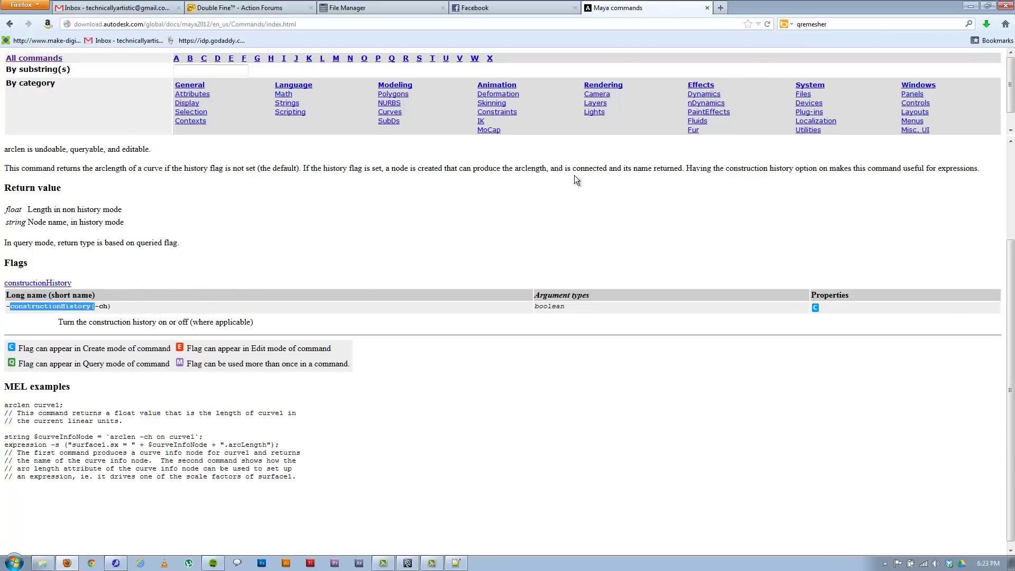
- Revisit the MEL Command Reference's alphabetical command index in Firefox, then minimize the browser
{"action": "left_click", "coordinate": [971, 6]}
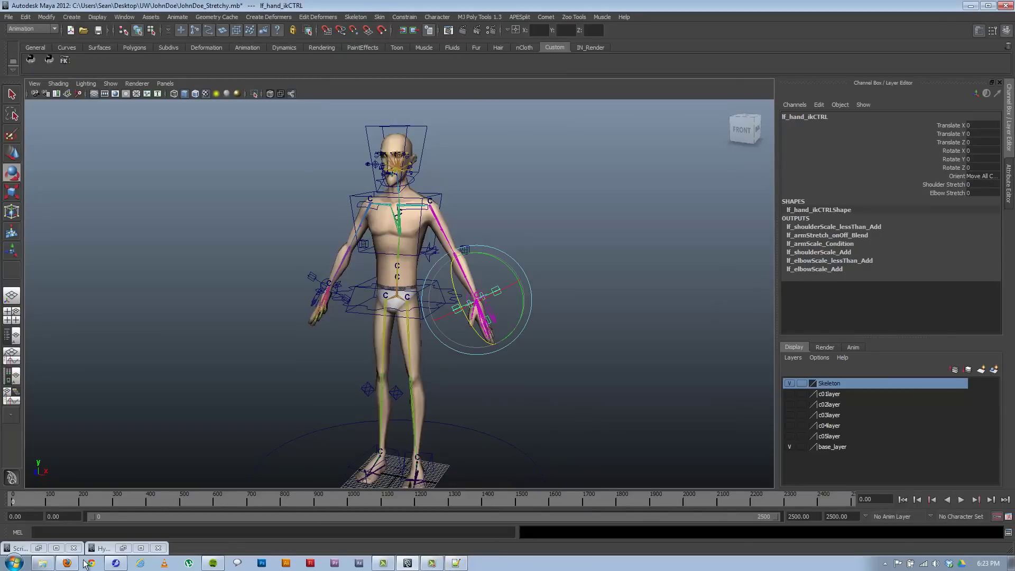
{"action": "left_click", "coordinate": [66, 563]}
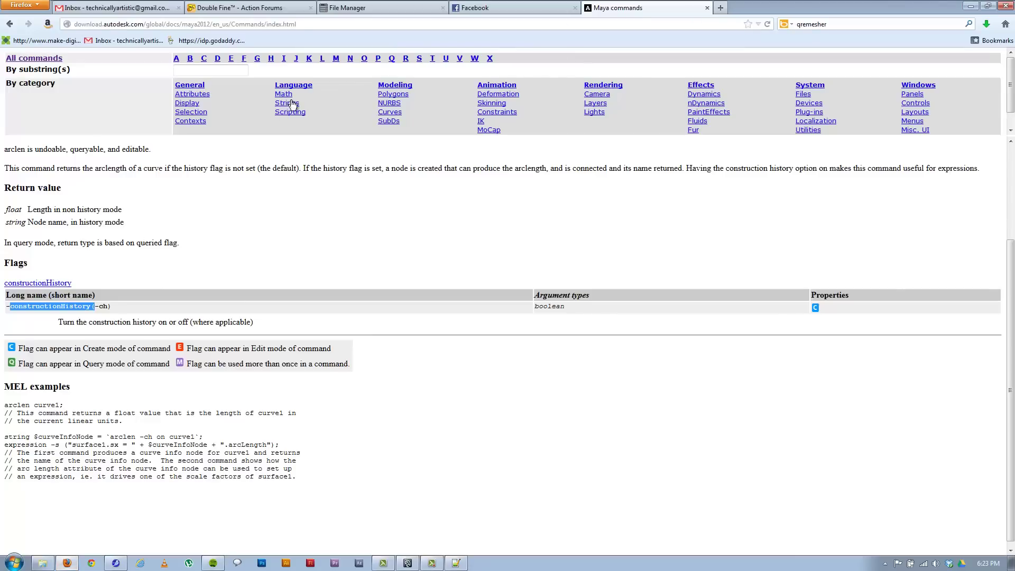
{"action": "left_click", "coordinate": [217, 59]}
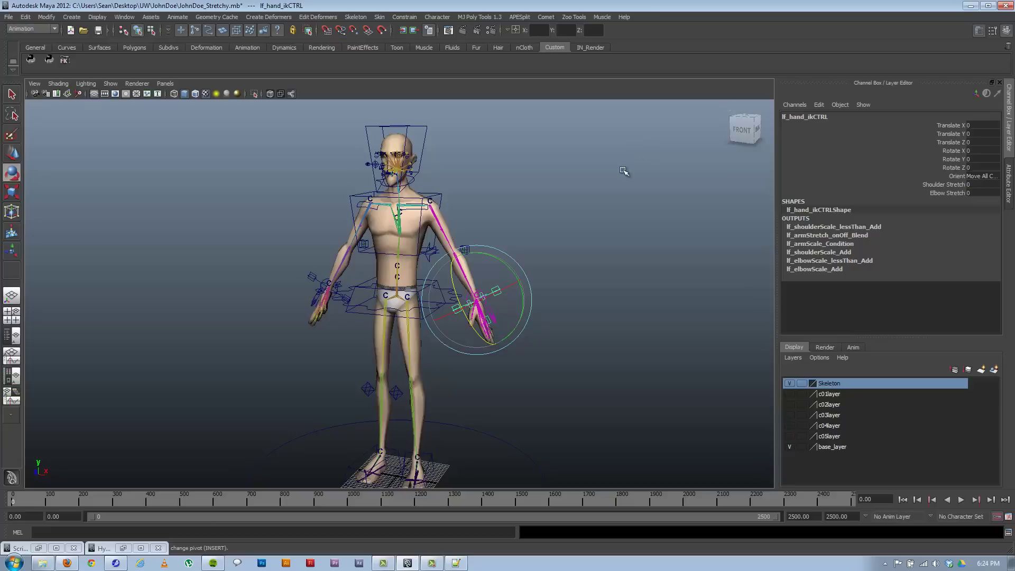
{"action": "left_click", "coordinate": [972, 6]}
- Switch to the matching script in Notepad++ and examine the if($akf) condition and the autoKeyframe -state 0 line beneath it
{"action": "left_click", "coordinate": [456, 563]}
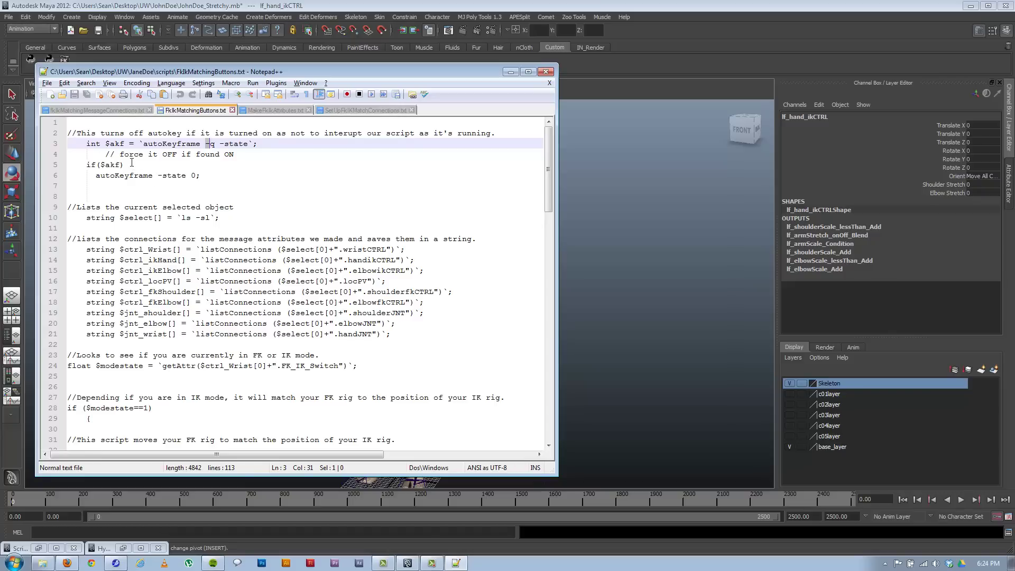
{"action": "left_click", "coordinate": [272, 146]}
{"action": "left_click_drag", "start_coordinate": [268, 146], "coordinate": [87, 168]}
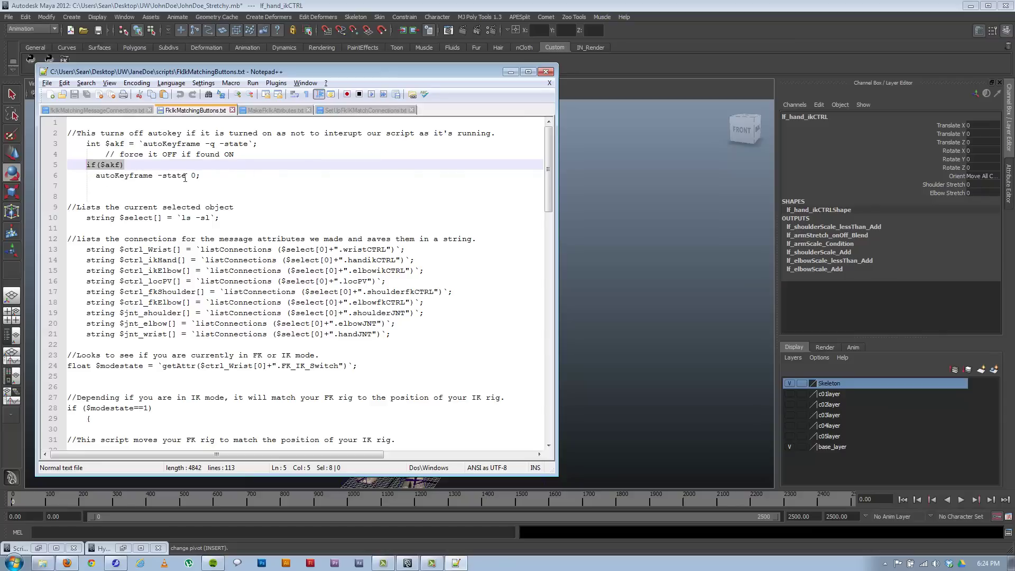
{"action": "left_click", "coordinate": [124, 161]}
{"action": "left_click", "coordinate": [206, 175]}
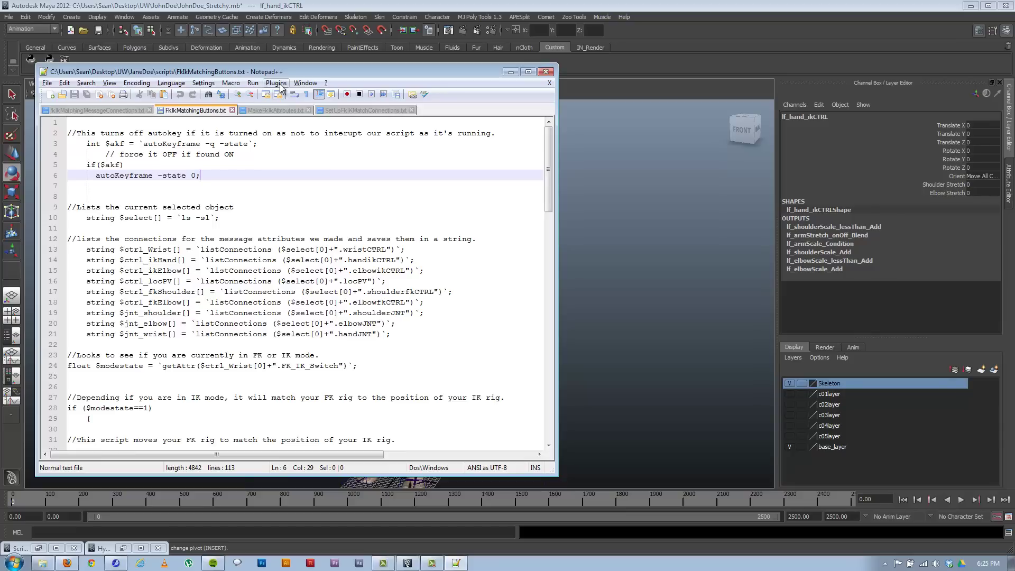
- Move the script window aside and inspect the left elbow IK control, finishing with the left hand IK control selected in Maya
{"action": "left_click_drag", "start_coordinate": [284, 72], "coordinate": [824, 72]}
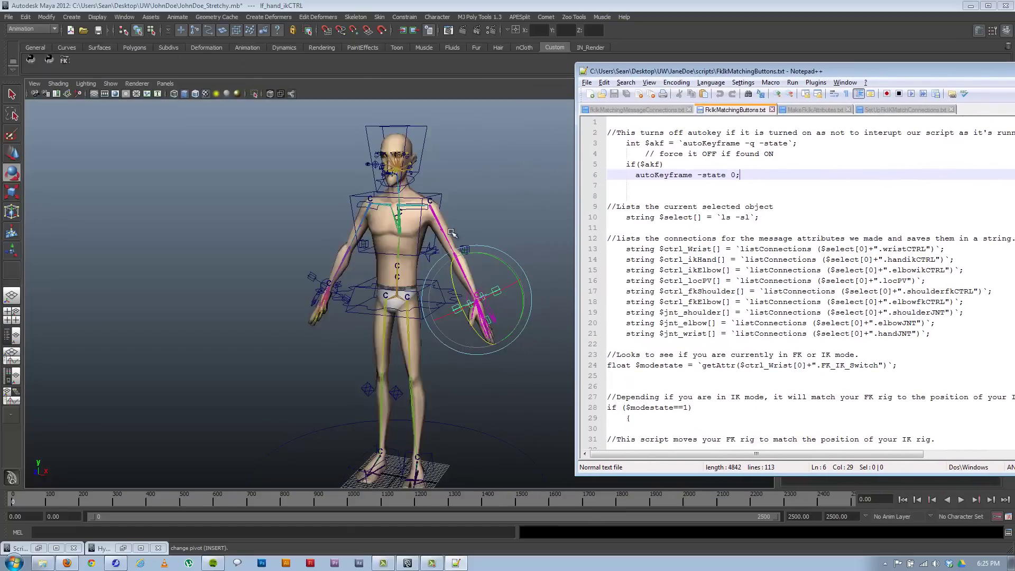
{"action": "left_click", "coordinate": [455, 236]}
{"action": "left_click", "coordinate": [465, 250]}
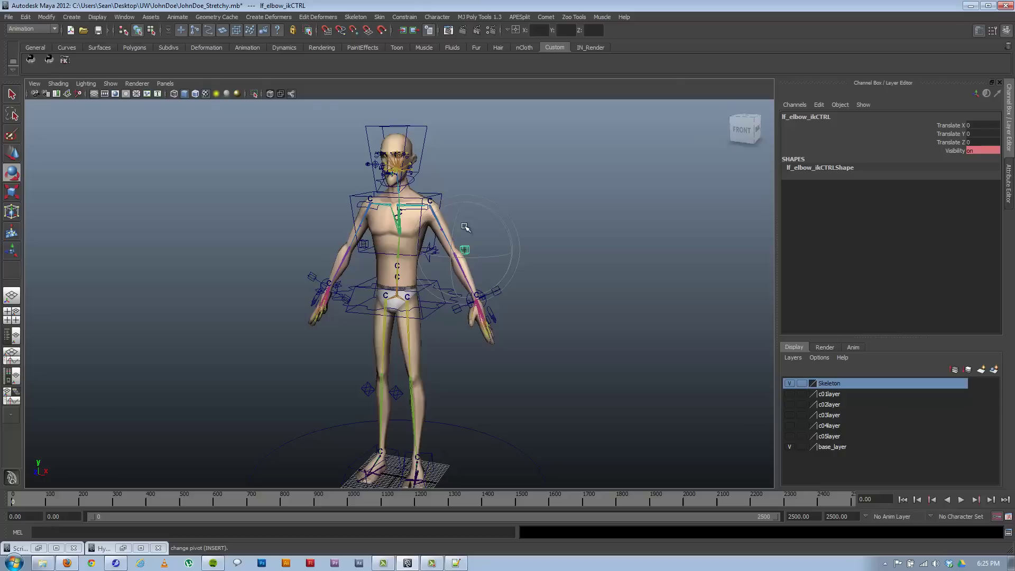
{"action": "left_click", "coordinate": [499, 295]}
{"action": "left_click", "coordinate": [497, 293]}
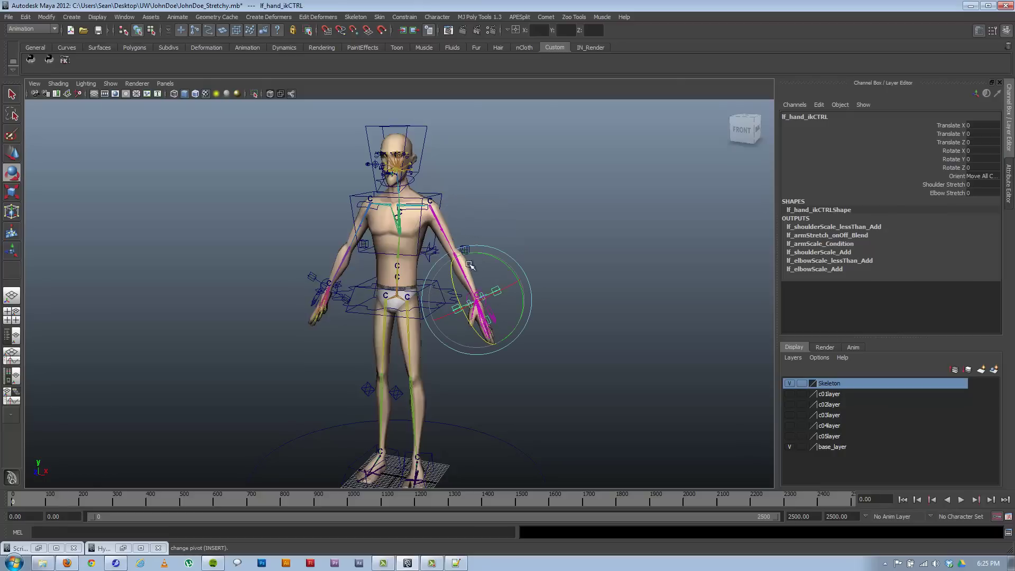
- Bring the script back over the viewport and examine the string $select[] line with its ls -sl command
{"action": "left_click", "coordinate": [456, 564]}
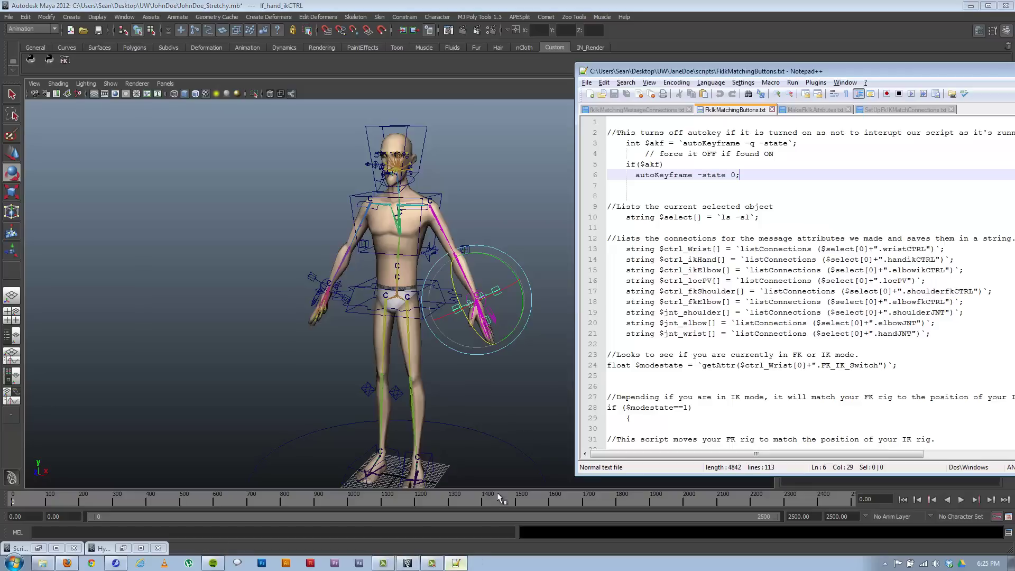
{"action": "left_click_drag", "start_coordinate": [736, 71], "coordinate": [213, 105]}
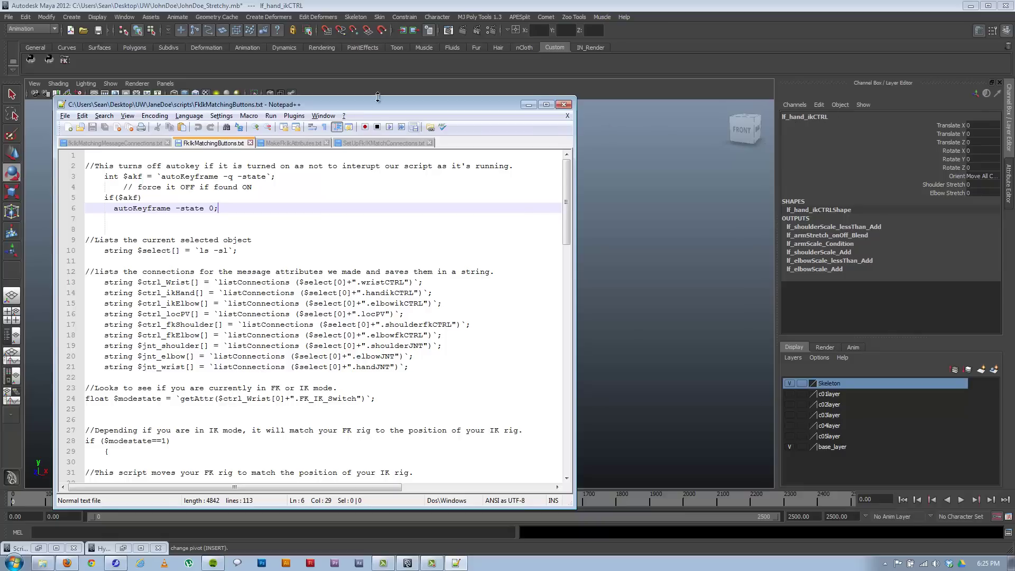
{"action": "left_click_drag", "start_coordinate": [360, 107], "coordinate": [476, 81]}
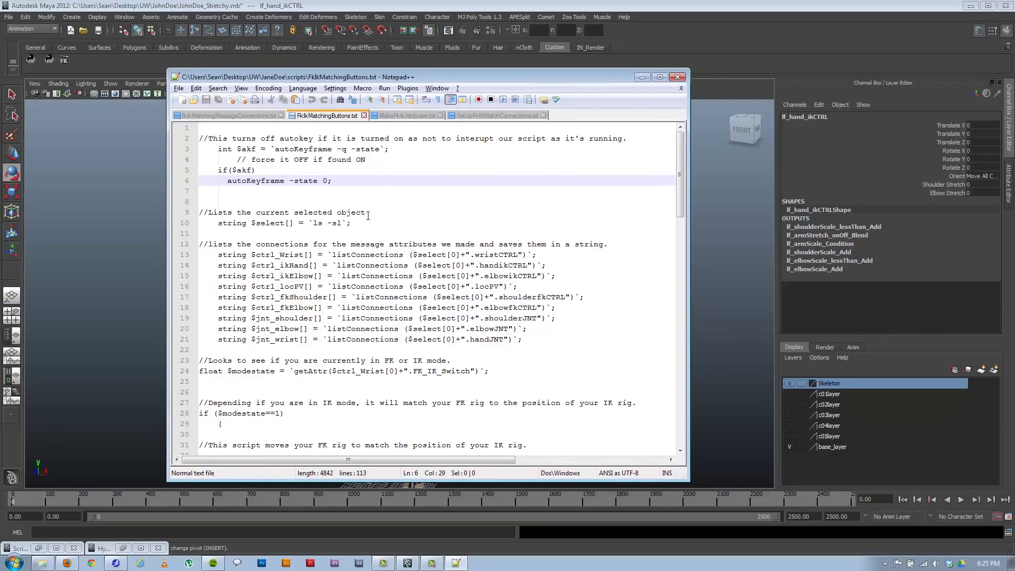
{"action": "left_click_drag", "start_coordinate": [351, 223], "coordinate": [185, 228]}
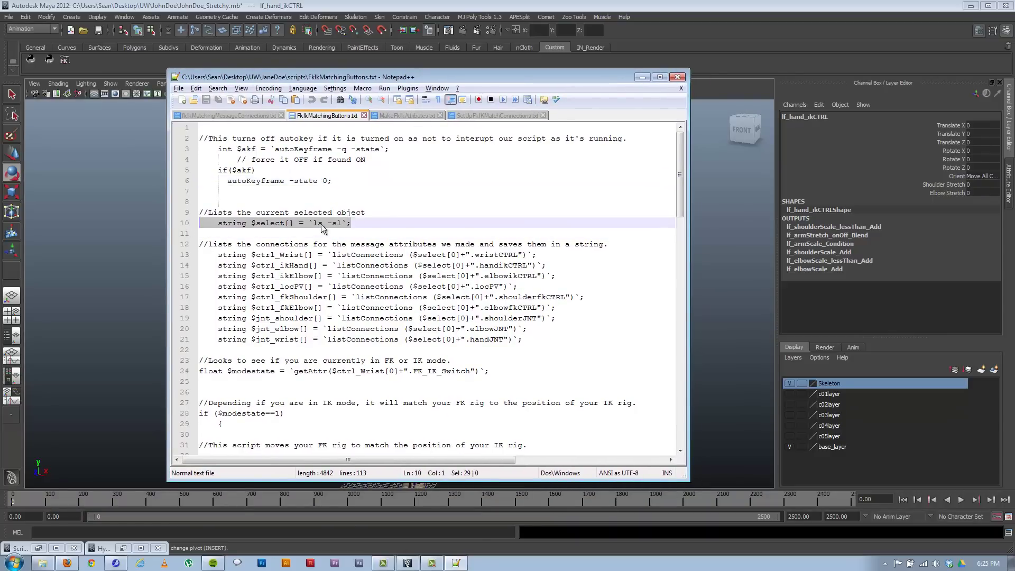
{"action": "left_click_drag", "start_coordinate": [295, 223], "coordinate": [300, 255]}
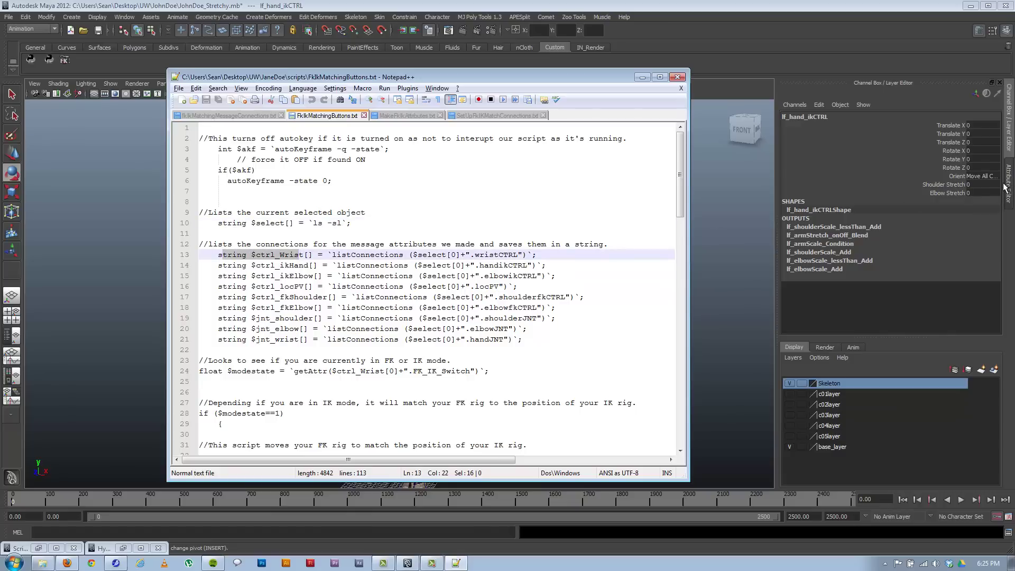
- Examine the $ctrl_Wrist[] declaration on line 13, focusing on its string type and array variable name
{"action": "left_click", "coordinate": [394, 265]}
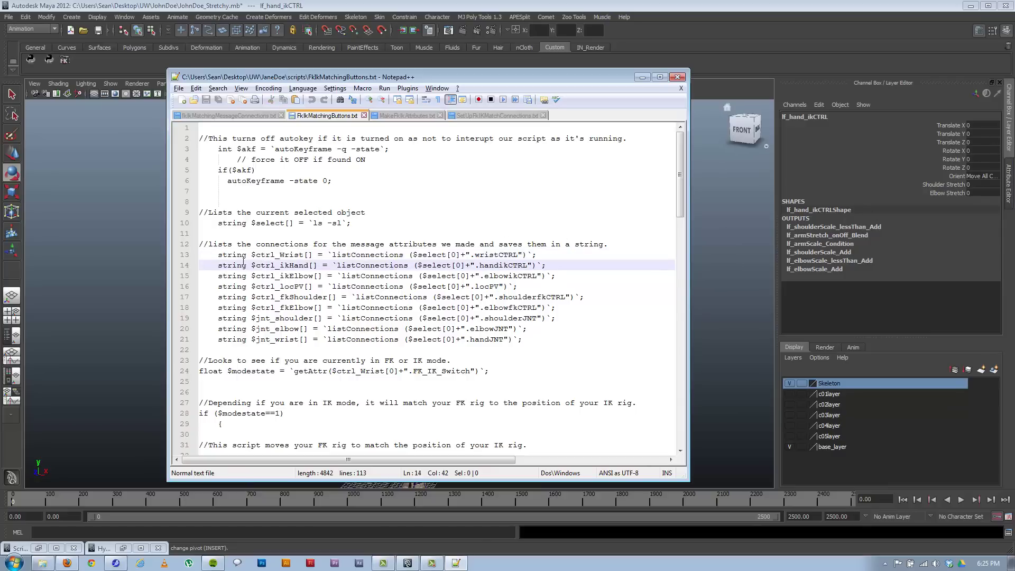
{"action": "left_click", "coordinate": [222, 255]}
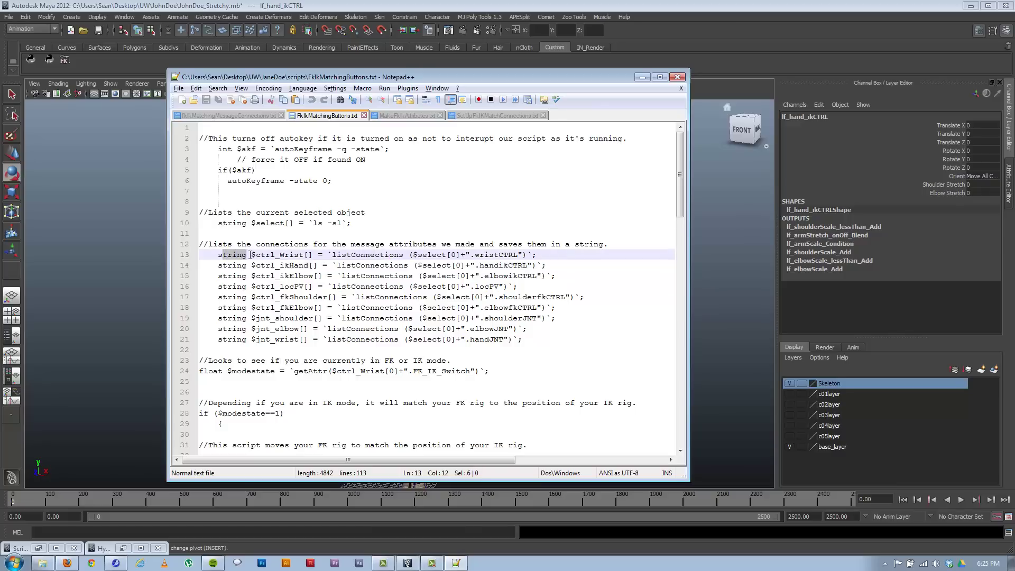
{"action": "left_click", "coordinate": [221, 255]}
{"action": "left_click_drag", "start_coordinate": [221, 255], "coordinate": [247, 255]}
{"action": "left_click", "coordinate": [244, 255]}
{"action": "left_click_drag", "start_coordinate": [252, 255], "coordinate": [305, 255]}
{"action": "left_click", "coordinate": [314, 254]}
- Compare the $select[] = `ls -sl` assignment with the [0] index and .wristCTRL attribute in the wrist's listConnections call
{"action": "left_click_drag", "start_coordinate": [346, 223], "coordinate": [262, 223]}
{"action": "left_click", "coordinate": [274, 224]}
{"action": "double_click", "coordinate": [454, 254]}
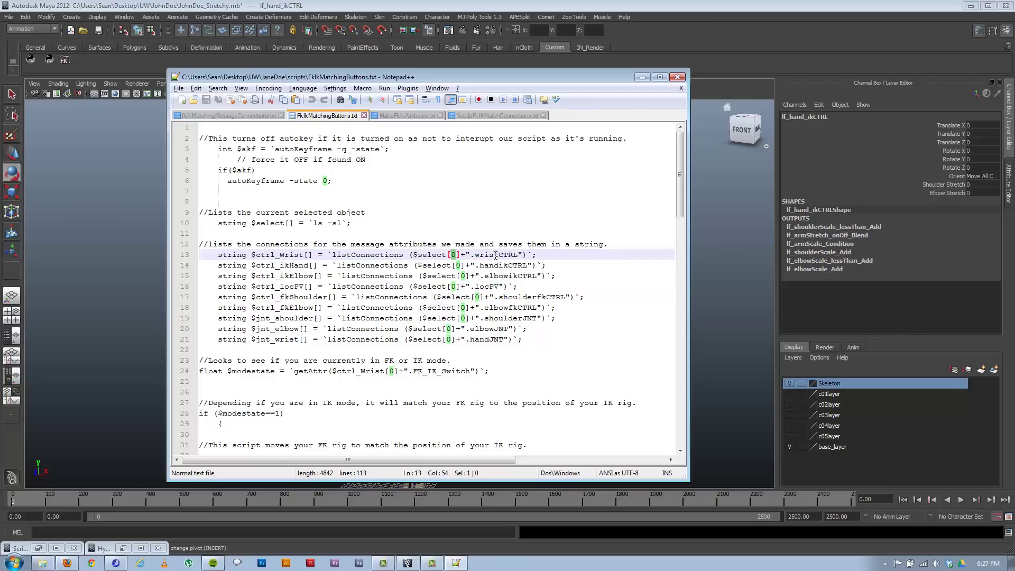
{"action": "left_click", "coordinate": [474, 254]}
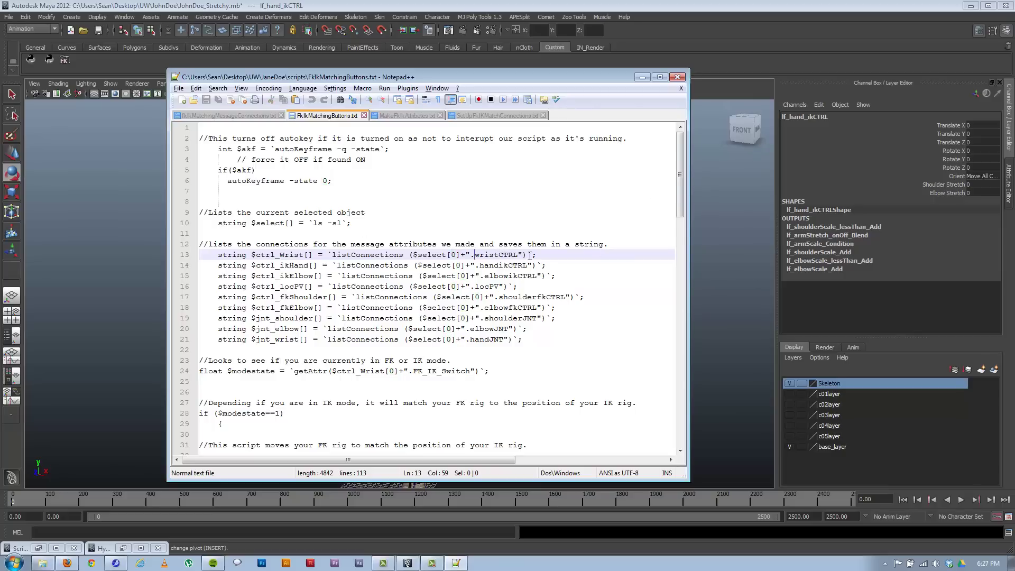
- Switch to Maya and show the left hand IK control's message connections under Extra Attributes in the Attribute Editor
{"action": "key", "text": "ctrl+a"}
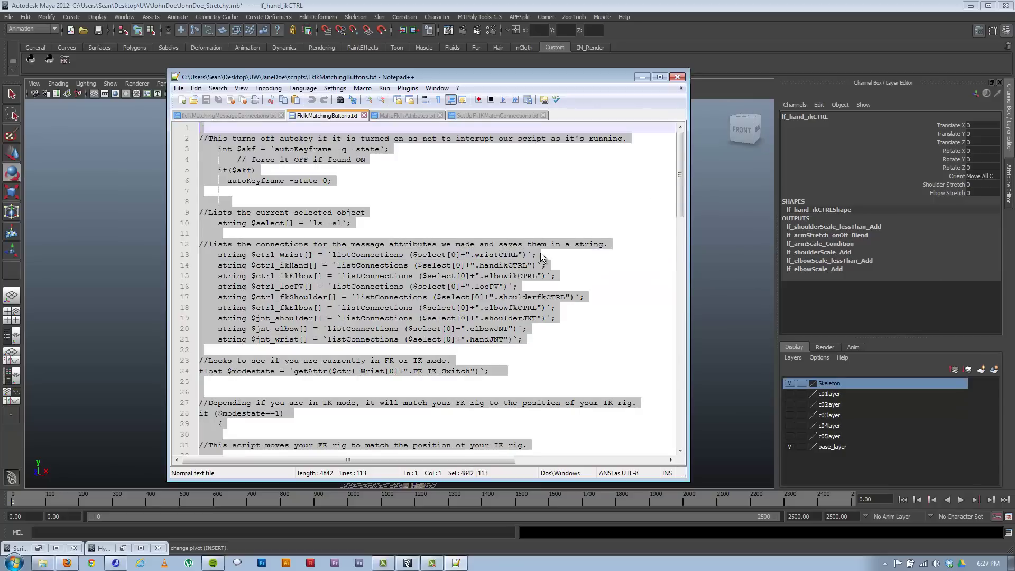
{"action": "left_click", "coordinate": [802, 234]}
{"action": "key", "text": "ctrl+a"}
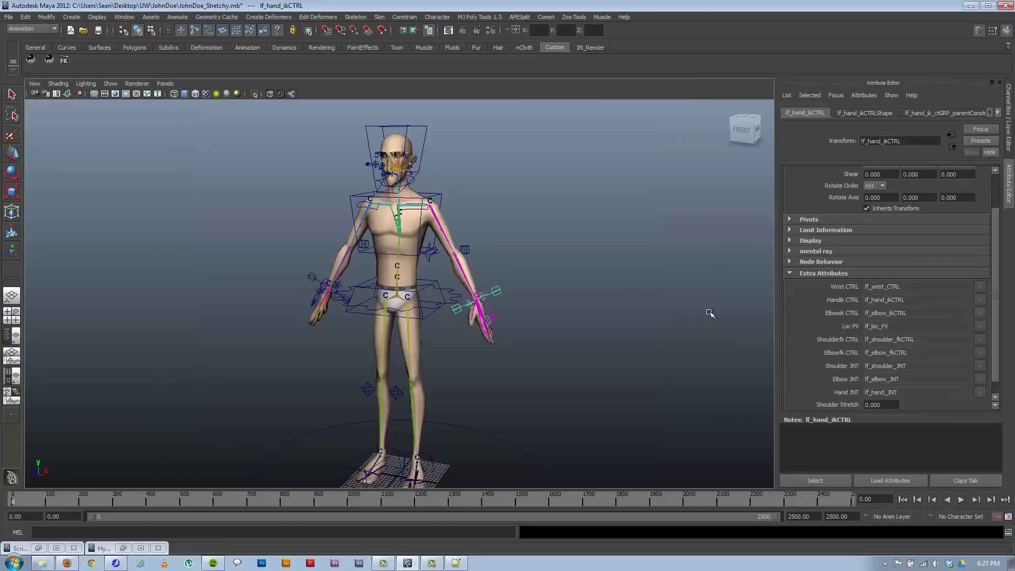
- Return to the script and review the block of listConnections declarations from $ctrl_Wrist[] through $jnt_wrist[]
{"action": "left_click", "coordinate": [456, 563]}
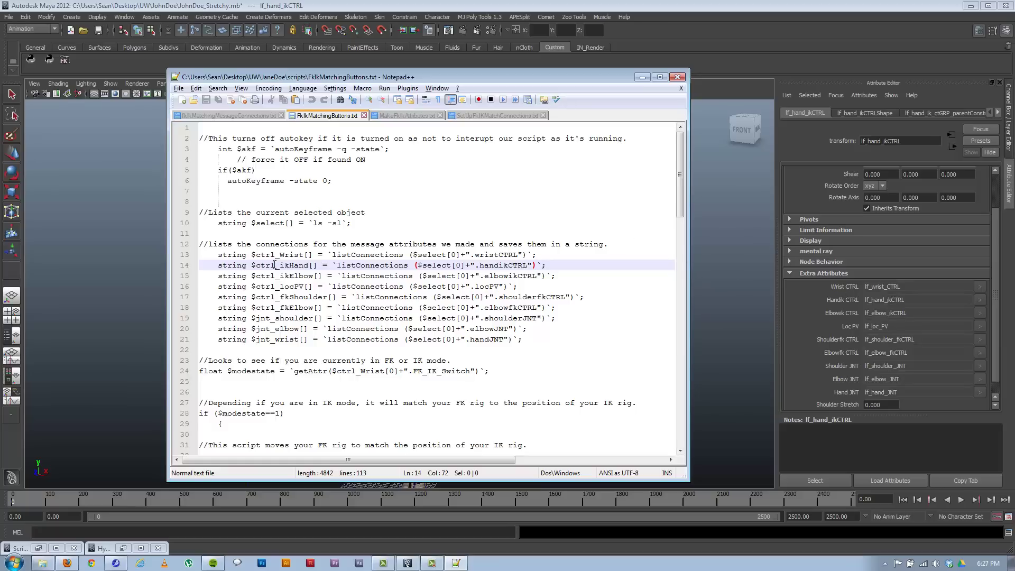
{"action": "left_click", "coordinate": [307, 256]}
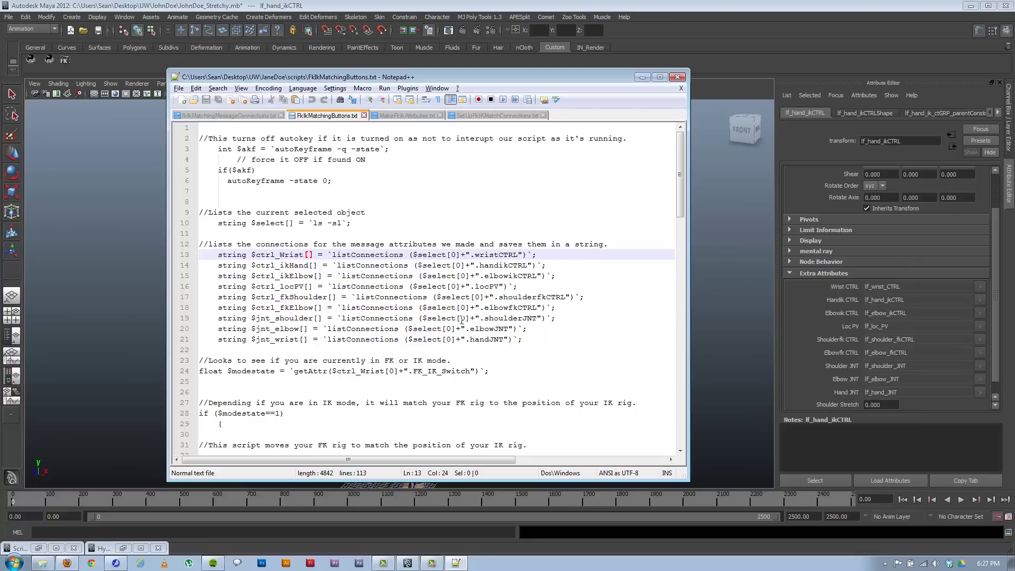
{"action": "left_click_drag", "start_coordinate": [680, 189], "coordinate": [683, 219]}
{"action": "left_click_drag", "start_coordinate": [522, 244], "coordinate": [203, 162]}
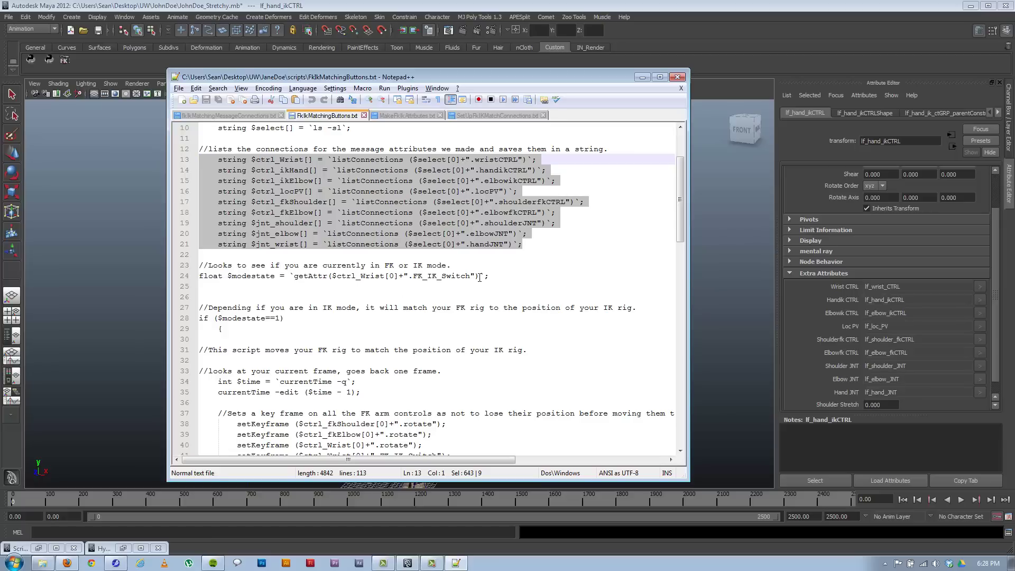
- Highlight the full float $modestate line that reads the wrist control's FK_IK_Switch attribute
{"action": "left_click_drag", "start_coordinate": [500, 275], "coordinate": [255, 276]}
{"action": "left_click", "coordinate": [500, 277]}
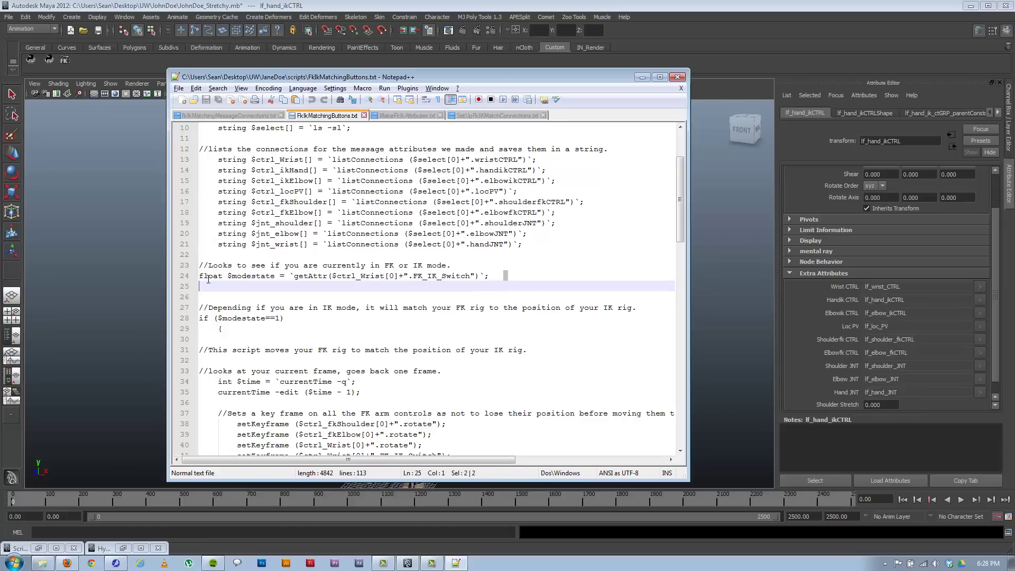
{"action": "key", "text": "shift+Home"}
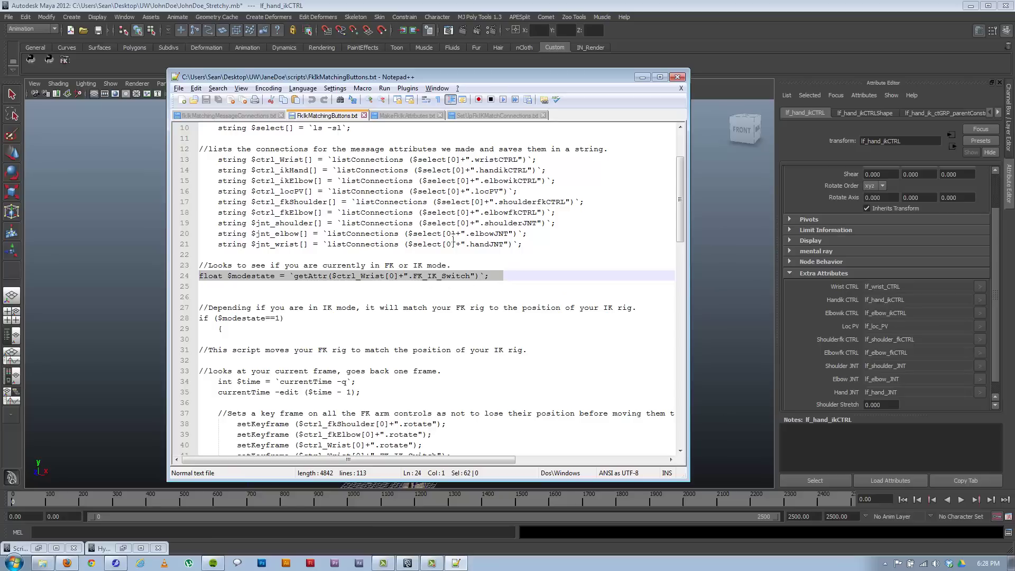
- Move the script window aside, select the left wrist control in Maya and inspect its FK IK Switch channel
{"action": "left_click_drag", "start_coordinate": [491, 74], "coordinate": [229, 68]}
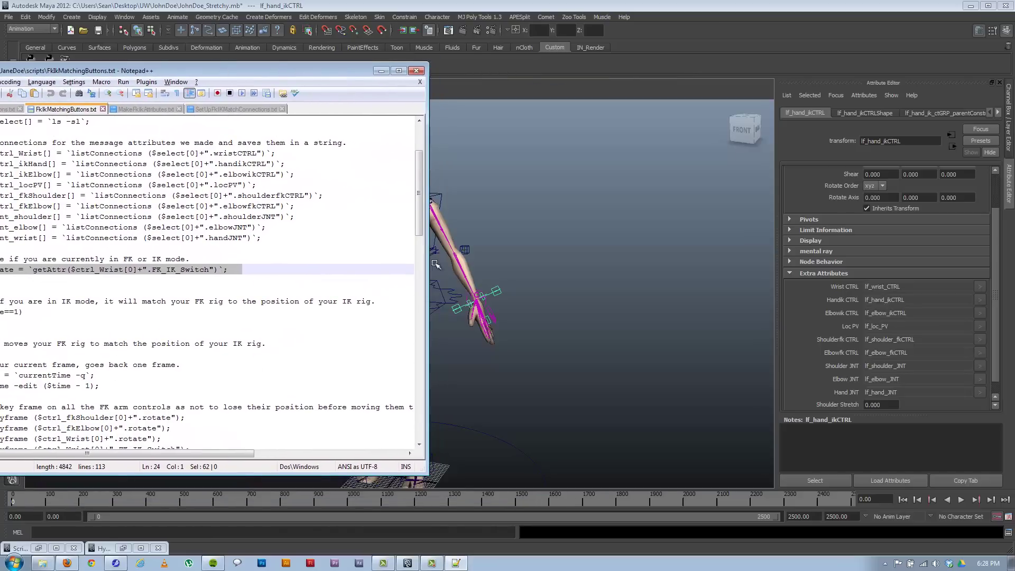
{"action": "left_click", "coordinate": [466, 299]}
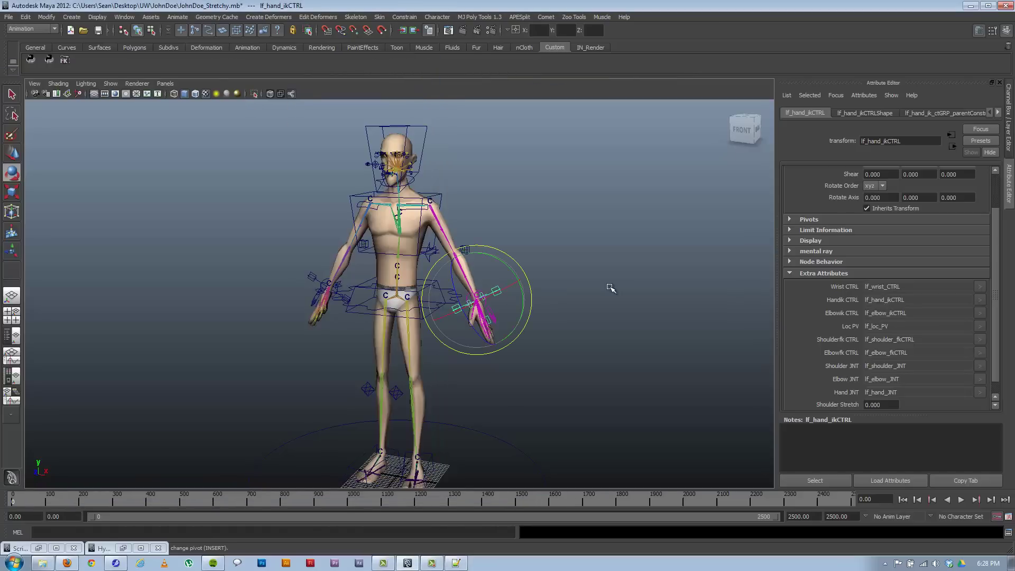
{"action": "left_click", "coordinate": [624, 315]}
{"action": "left_click", "coordinate": [476, 297]}
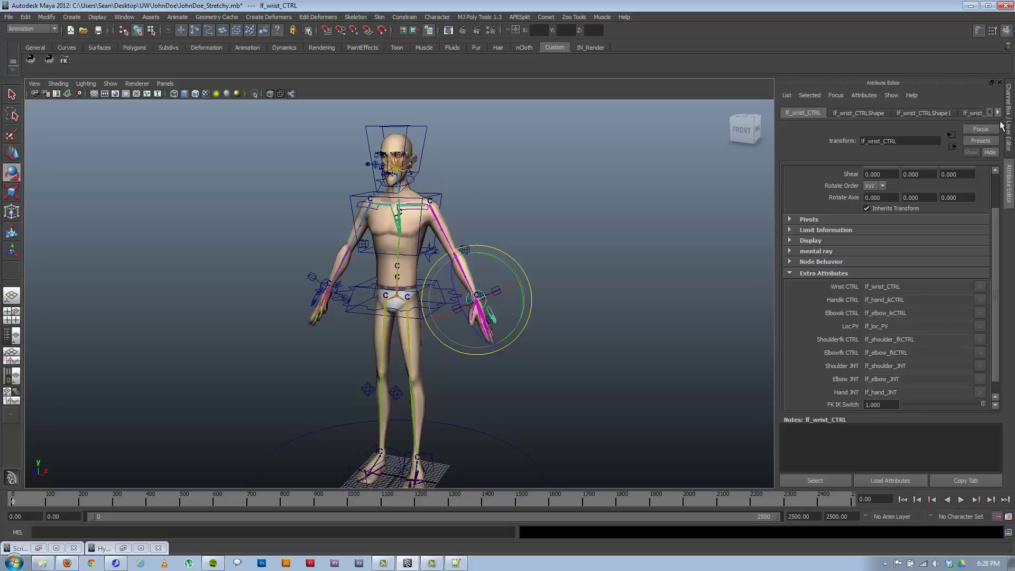
{"action": "left_click", "coordinate": [1008, 124]}
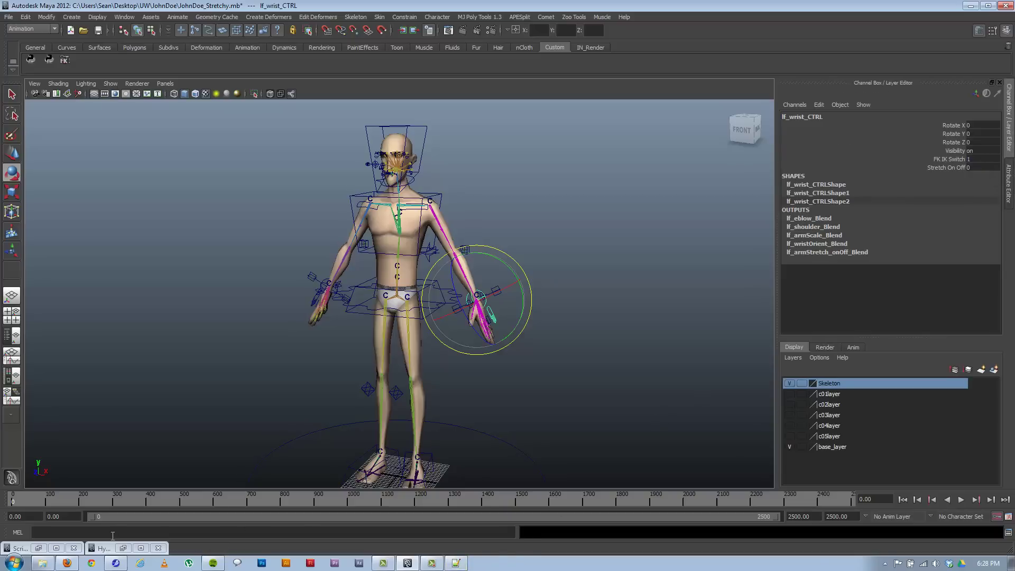
- Return to the script and examine the $modestate line's getAttr call and float variable, then the IK mode comment below it
{"action": "left_click", "coordinate": [455, 563]}
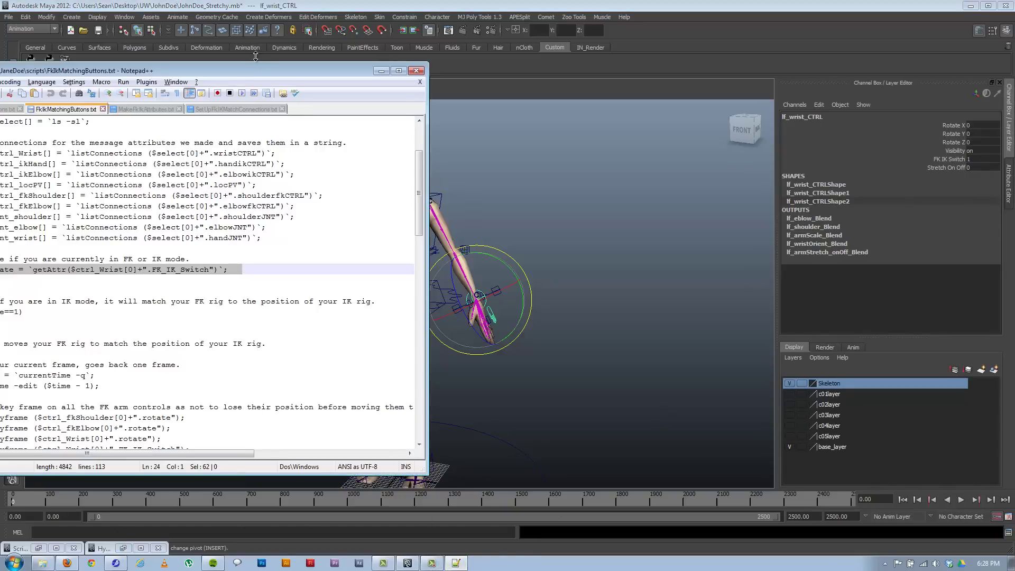
{"action": "left_click_drag", "start_coordinate": [247, 66], "coordinate": [395, 60]}
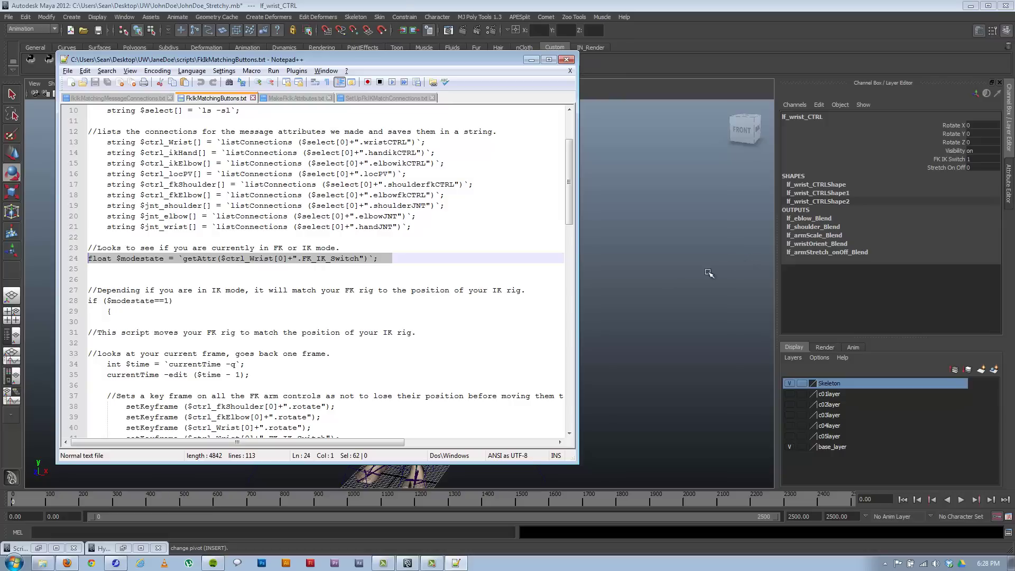
{"action": "left_click_drag", "start_coordinate": [373, 259], "coordinate": [179, 259]}
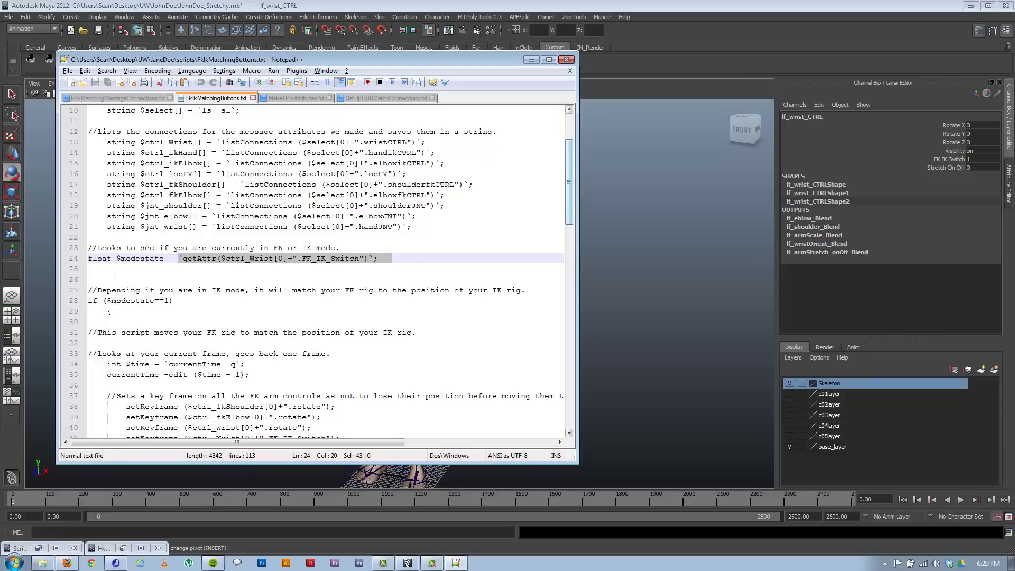
{"action": "left_click_drag", "start_coordinate": [160, 260], "coordinate": [165, 259]}
{"action": "key", "text": "shift+Home"}
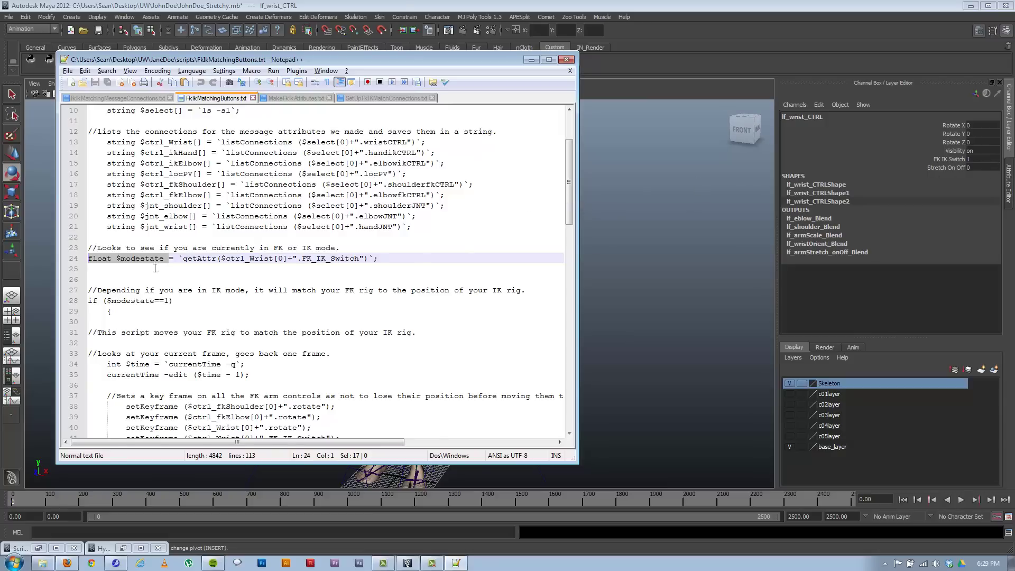
{"action": "left_click", "coordinate": [169, 258]}
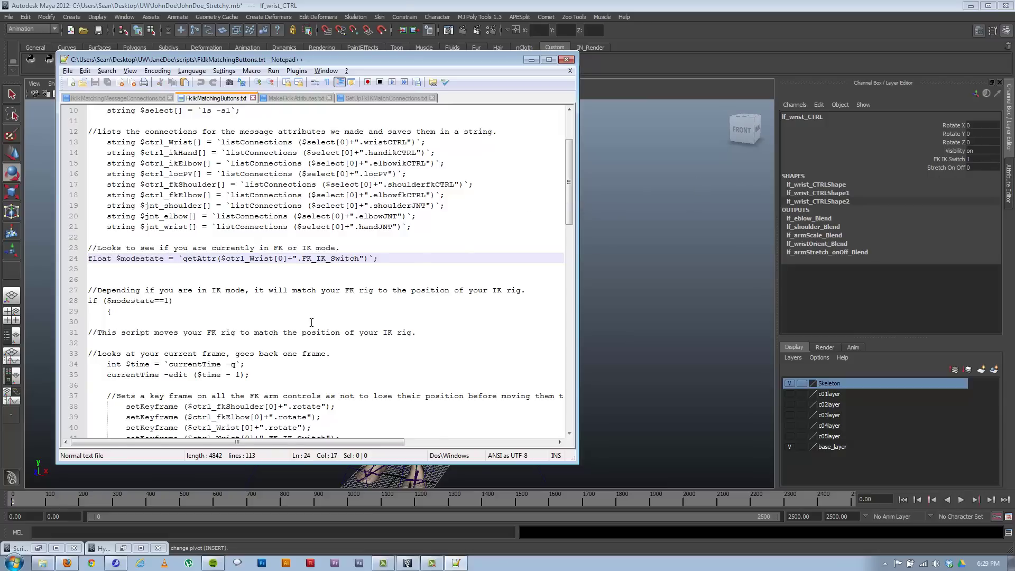
{"action": "left_click", "coordinate": [211, 290]}
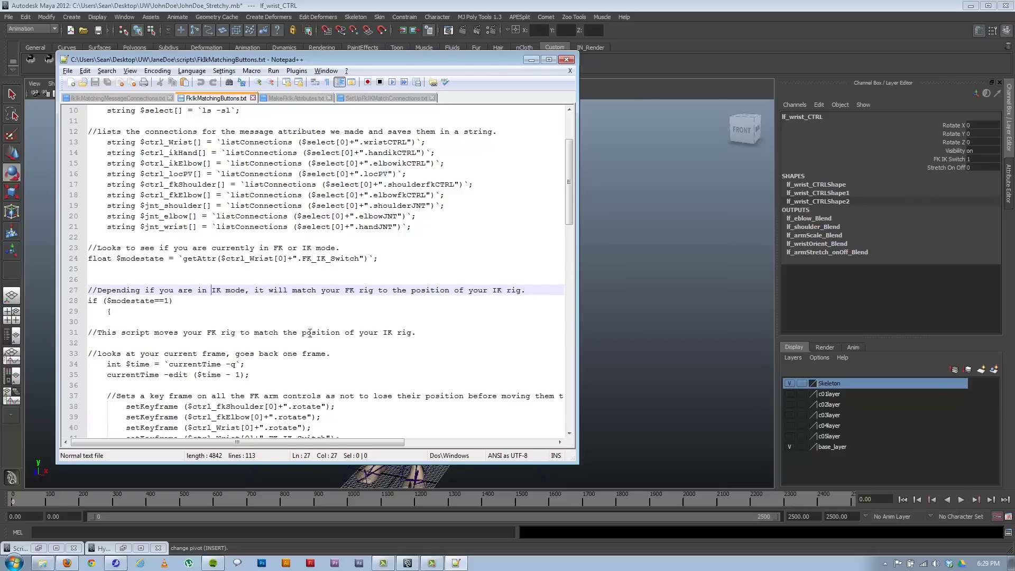
- Examine the if ($modestate==1) condition below the IK mode comment, highlighting its double equals operator
{"action": "scroll", "coordinate": [310, 333], "scroll_direction": "down", "scroll_amount": 1}
{"action": "left_click", "coordinate": [188, 270]}
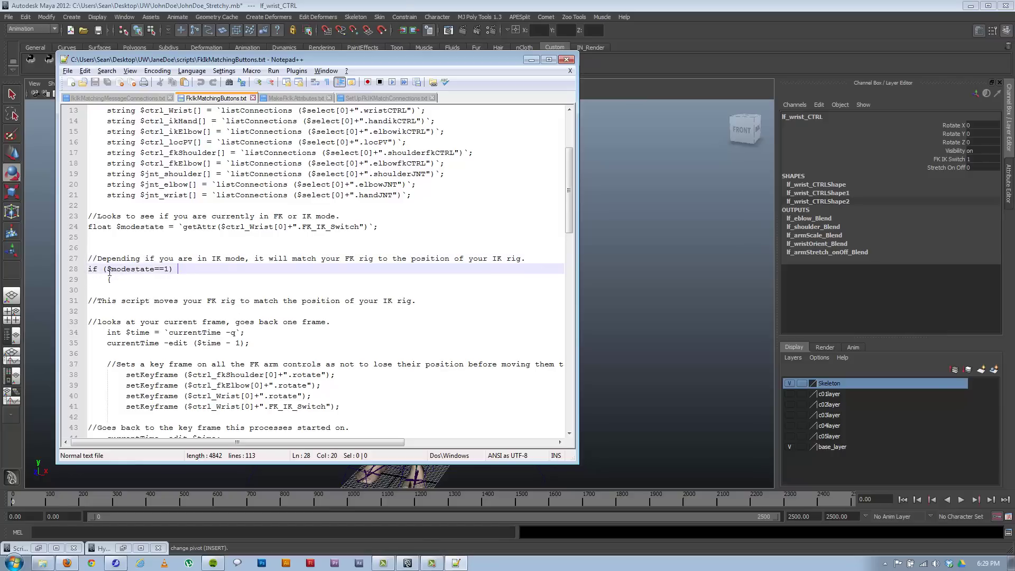
{"action": "left_click", "coordinate": [104, 270]}
{"action": "left_click", "coordinate": [159, 271]}
{"action": "left_click_drag", "start_coordinate": [156, 270], "coordinate": [164, 271]}
{"action": "left_click", "coordinate": [169, 269]}
{"action": "left_click_drag", "start_coordinate": [164, 270], "coordinate": [155, 270]}
{"action": "left_click", "coordinate": [174, 270]}
- Compare the single equals sign in the $jnt_wrist[] declaration with the double equals in the if condition
{"action": "left_click_drag", "start_coordinate": [208, 194], "coordinate": [202, 195]}
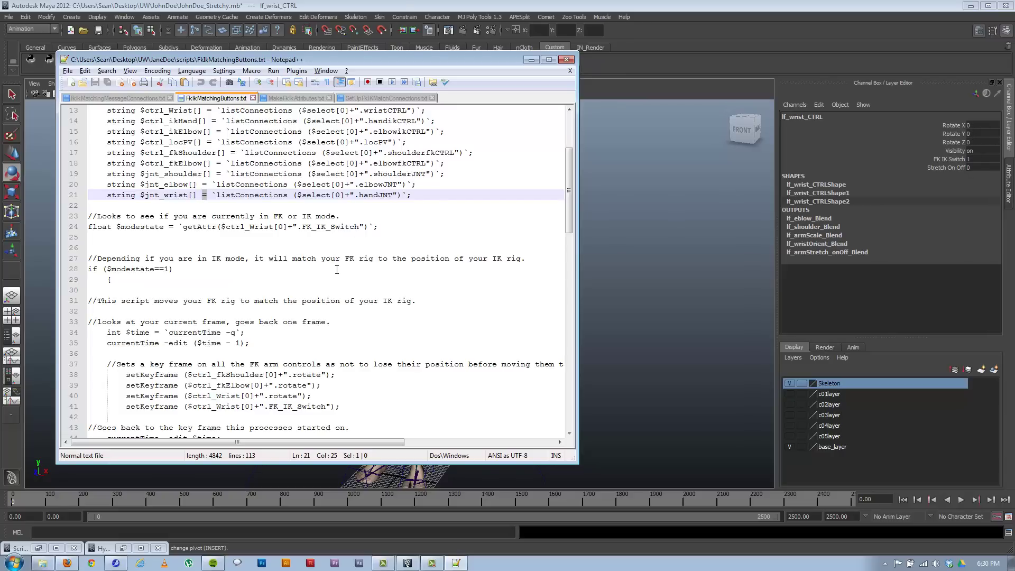
{"action": "double_click", "coordinate": [159, 270]}
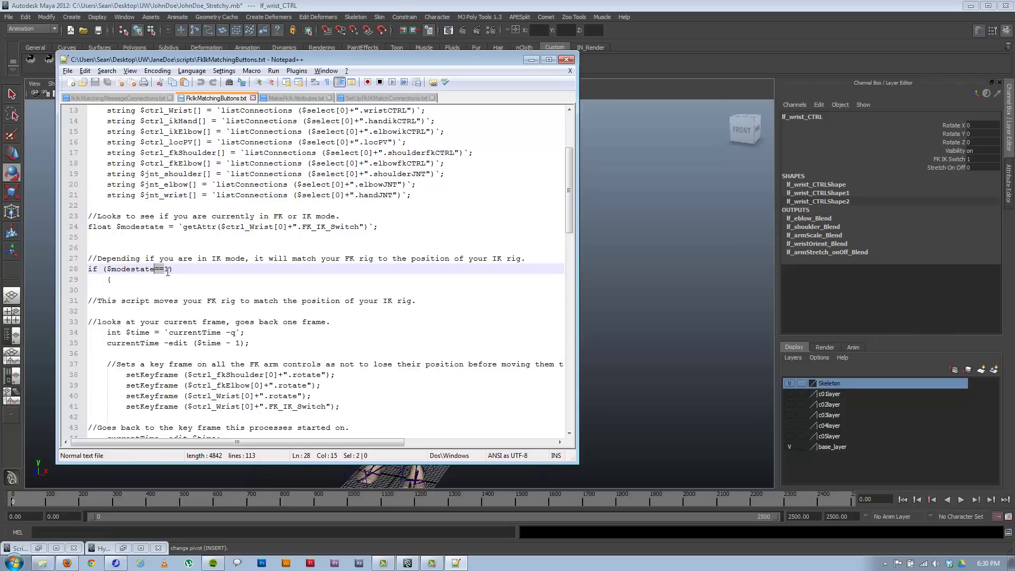
{"action": "key", "text": "Right"}
- Highlight the if keyword and the full $modestate==1 condition in its parentheses
{"action": "scroll", "coordinate": [191, 319], "scroll_direction": "down", "scroll_amount": 1}
{"action": "left_click_drag", "start_coordinate": [89, 238], "coordinate": [101, 238]}
{"action": "left_click_drag", "start_coordinate": [175, 237], "coordinate": [111, 243]}
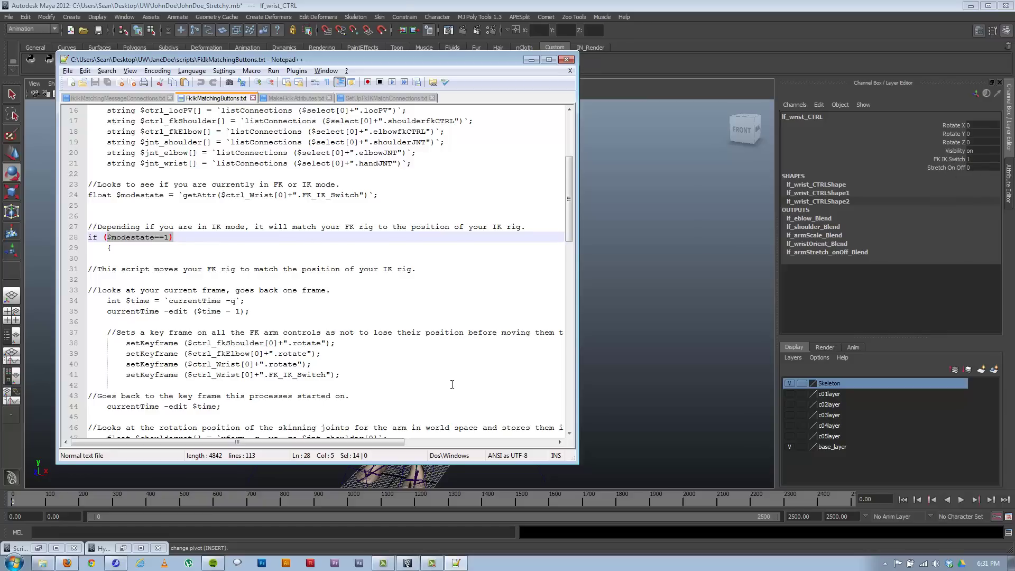
- Examine the two lines that store currentTime -q in int $time and step back one frame with $time - 1
{"action": "mouse_move", "coordinate": [570, 192]}
{"action": "left_mouse_down"}
{"action": "mouse_move", "coordinate": [566, 245]}
{"action": "mouse_move", "coordinate": [564, 186]}
{"action": "left_mouse_up"}
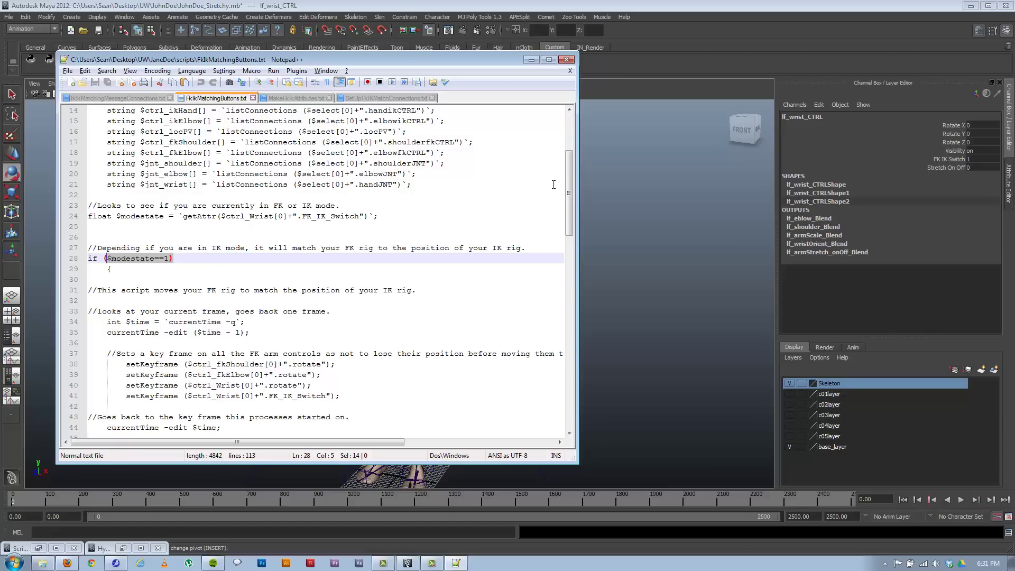
{"action": "left_click_drag", "start_coordinate": [570, 190], "coordinate": [567, 220]}
{"action": "left_click_drag", "start_coordinate": [250, 216], "coordinate": [67, 210]}
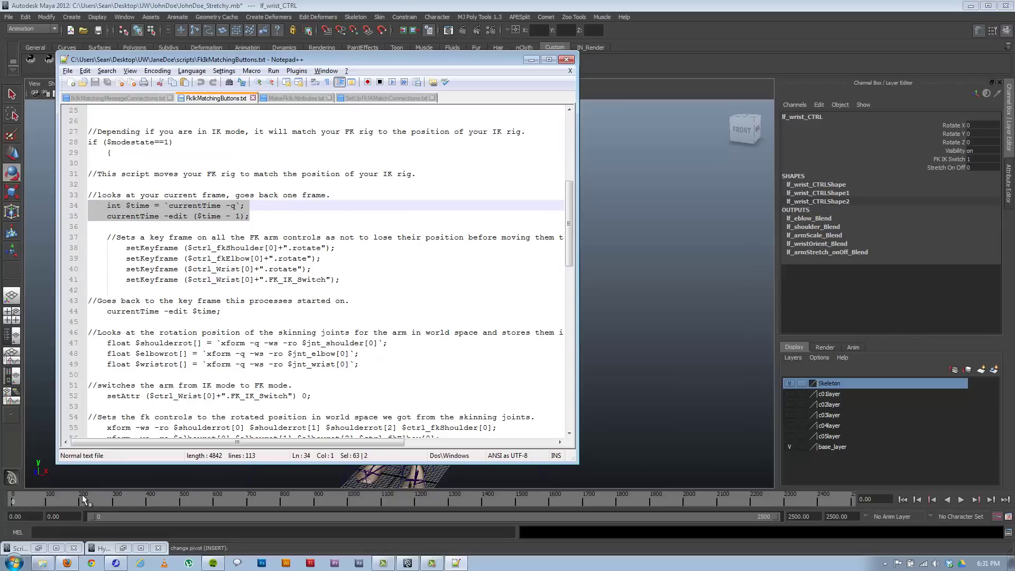
{"action": "left_click", "coordinate": [217, 205]}
{"action": "left_click_drag", "start_coordinate": [252, 205], "coordinate": [125, 206]}
{"action": "left_click", "coordinate": [148, 207]}
{"action": "left_click", "coordinate": [246, 217]}
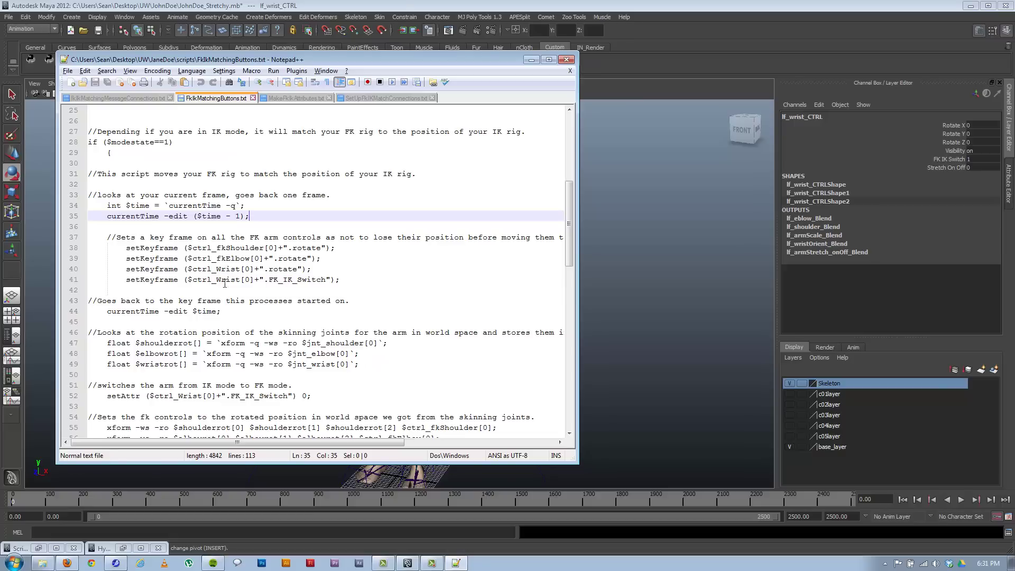
- Examine the script lines that key the FK arm controls and the currentTime lines that store and restore the frame
{"action": "left_click_drag", "start_coordinate": [348, 284], "coordinate": [62, 251]}
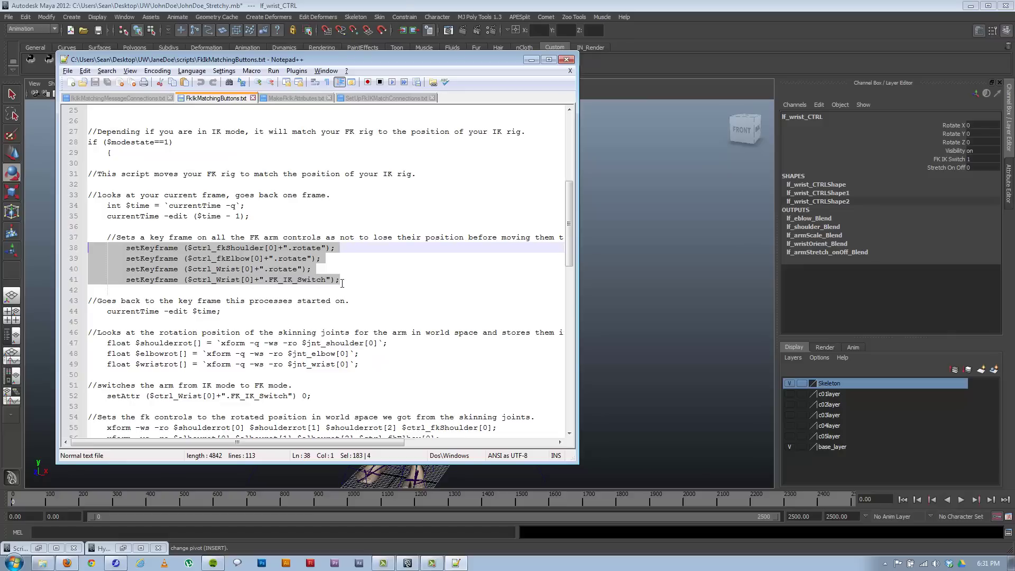
{"action": "left_click", "coordinate": [532, 59]}
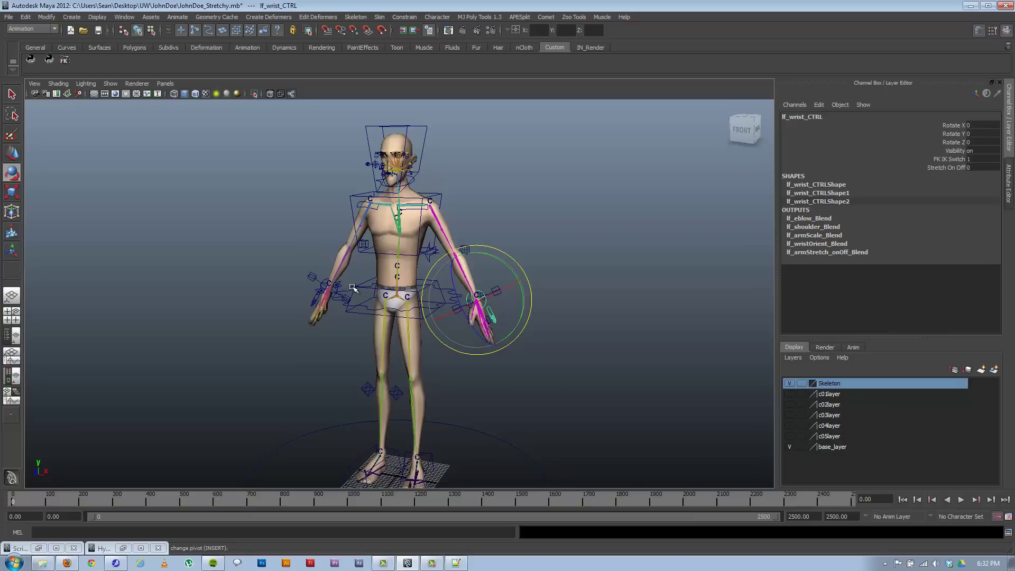
{"action": "left_click", "coordinate": [457, 564]}
{"action": "left_click", "coordinate": [260, 217]}
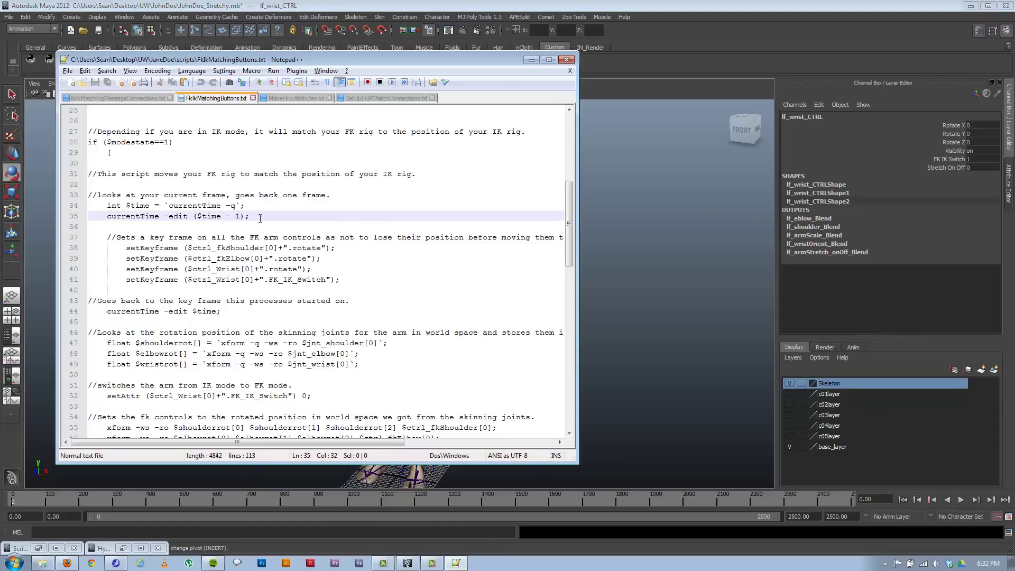
{"action": "left_click_drag", "start_coordinate": [245, 206], "coordinate": [82, 207]}
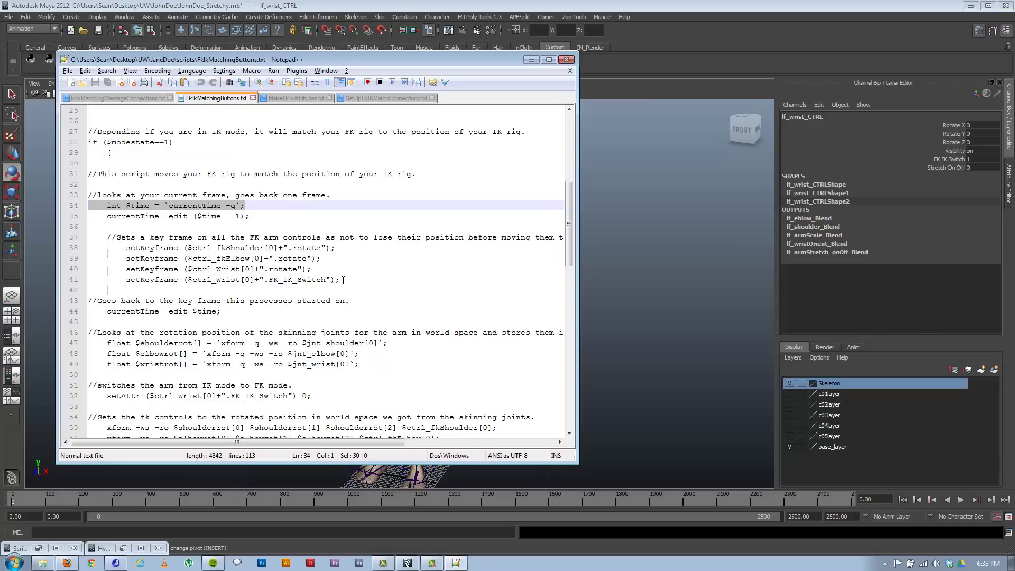
{"action": "left_click_drag", "start_coordinate": [222, 312], "coordinate": [107, 312]}
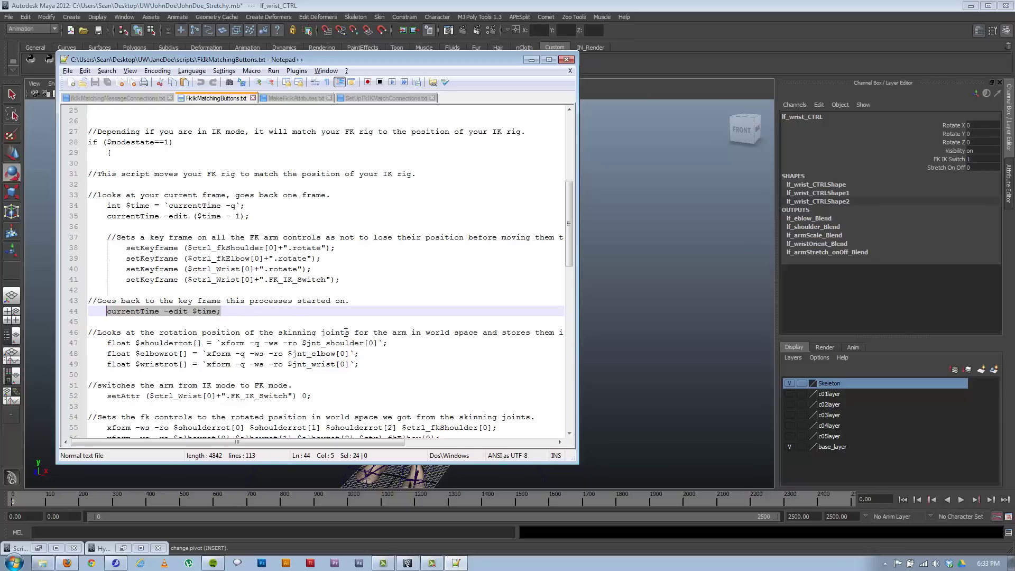
- Examine the xform queries that store the world-space rotations of the shoulder, elbow and wrist joints
{"action": "scroll", "coordinate": [346, 332], "scroll_direction": "down", "scroll_amount": 2}
{"action": "scroll", "coordinate": [397, 284], "scroll_direction": "down", "scroll_amount": 1}
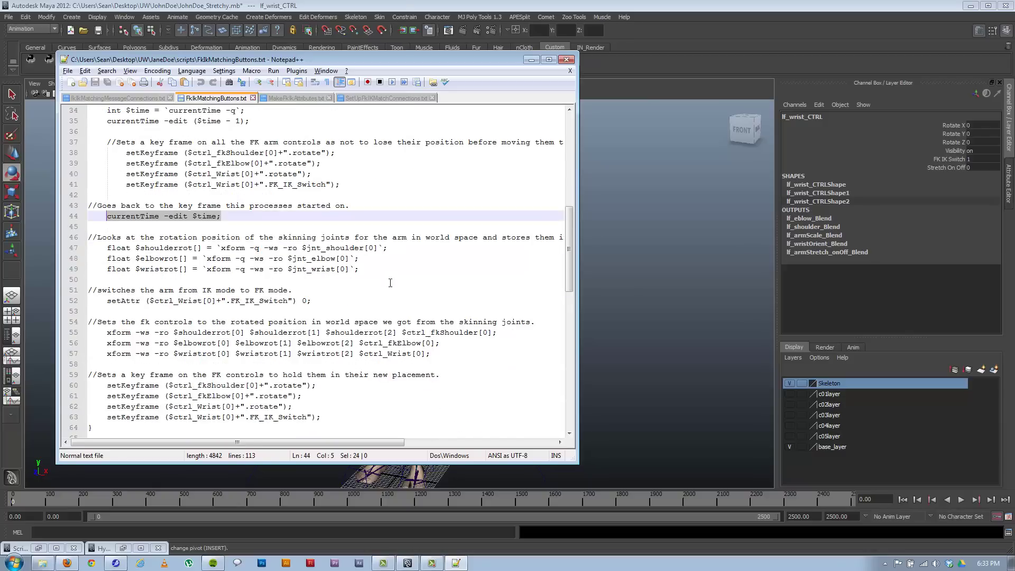
{"action": "left_click_drag", "start_coordinate": [369, 271], "coordinate": [87, 247]}
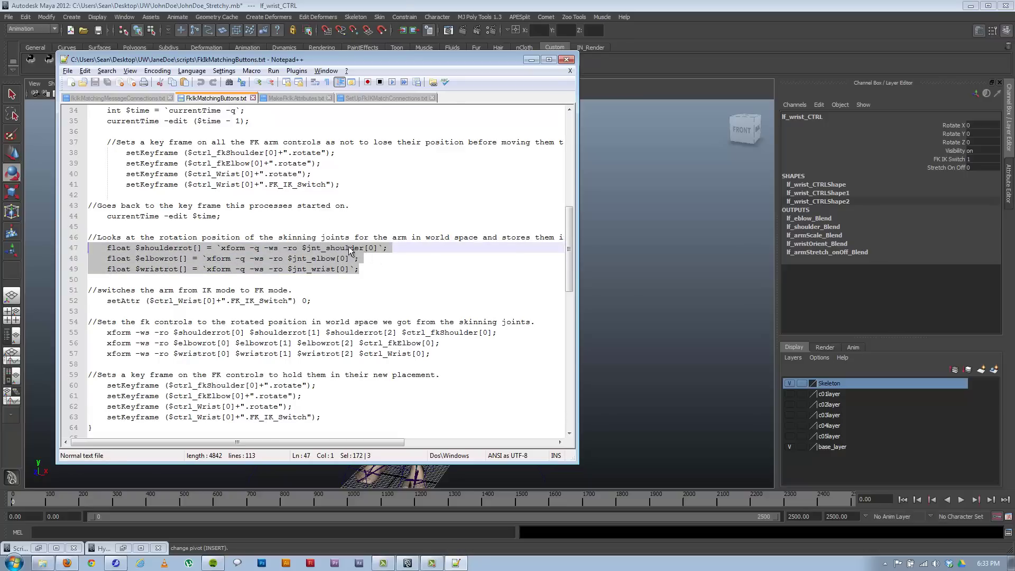
{"action": "left_click", "coordinate": [328, 268]}
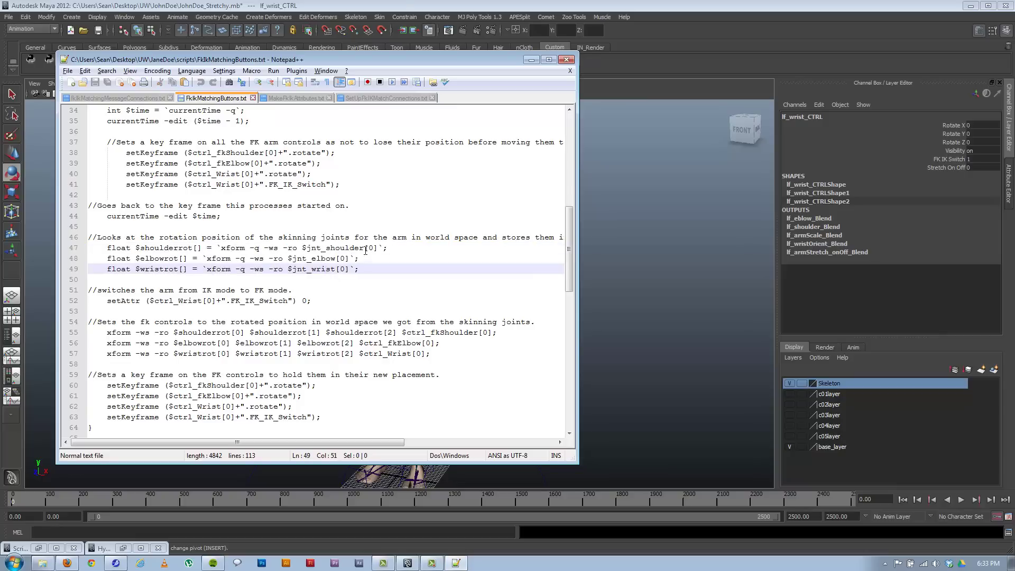
{"action": "left_click_drag", "start_coordinate": [335, 259], "coordinate": [288, 270]}
{"action": "key", "text": "shift+Right"}
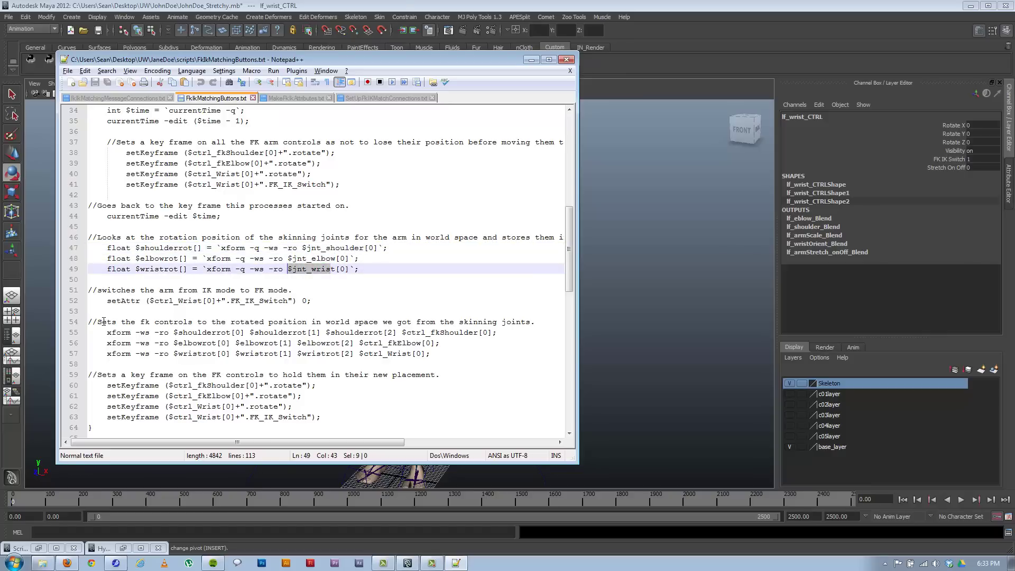
- Highlight the setAttr line for FK_IK_Switch and compare it with the left wrist control's FK IK Switch attribute in Maya
{"action": "left_click_drag", "start_coordinate": [107, 301], "coordinate": [311, 297]}
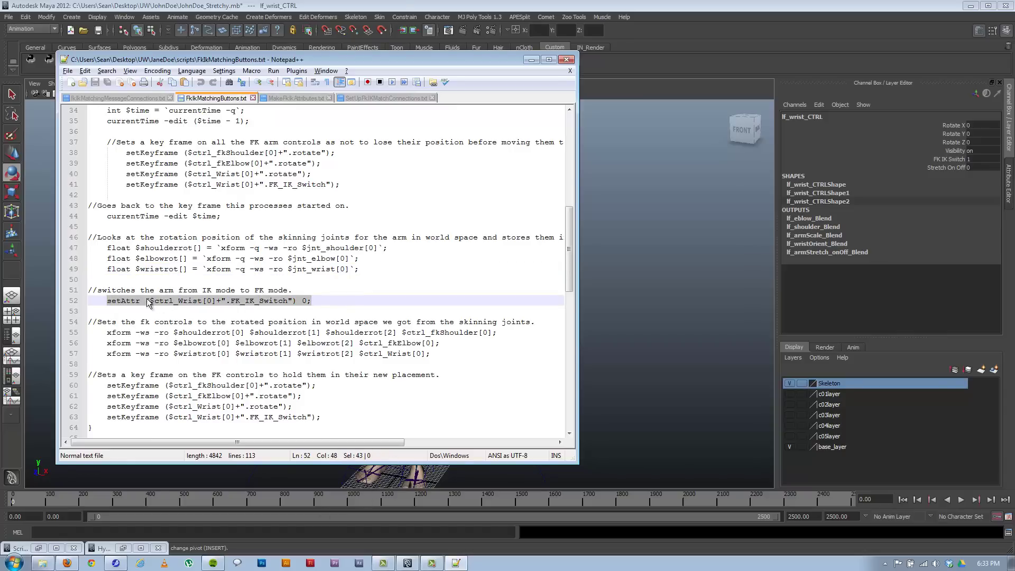
{"action": "left_click_drag", "start_coordinate": [467, 59], "coordinate": [309, 68]}
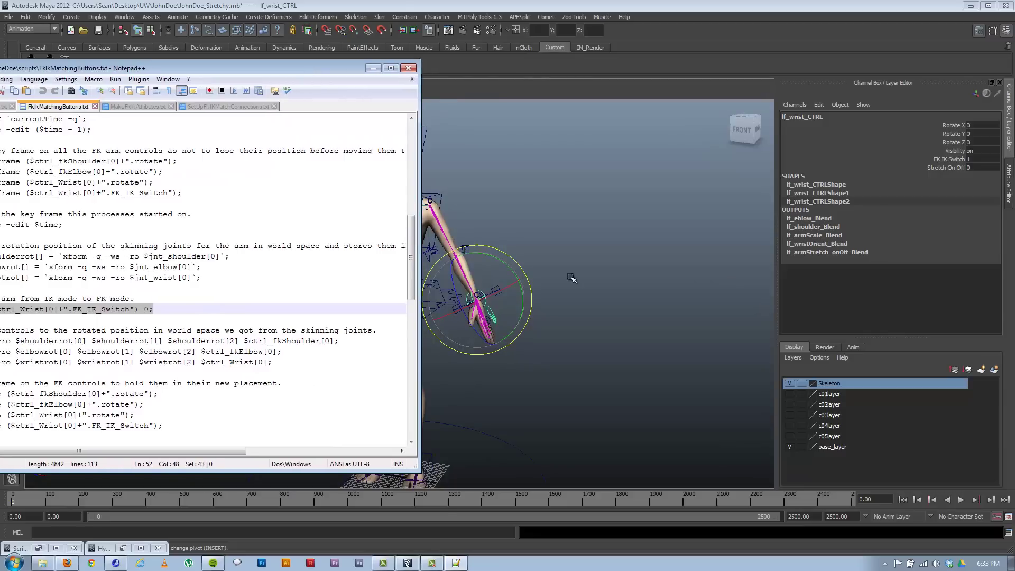
{"action": "left_click", "coordinate": [468, 306]}
{"action": "left_click", "coordinate": [482, 292]}
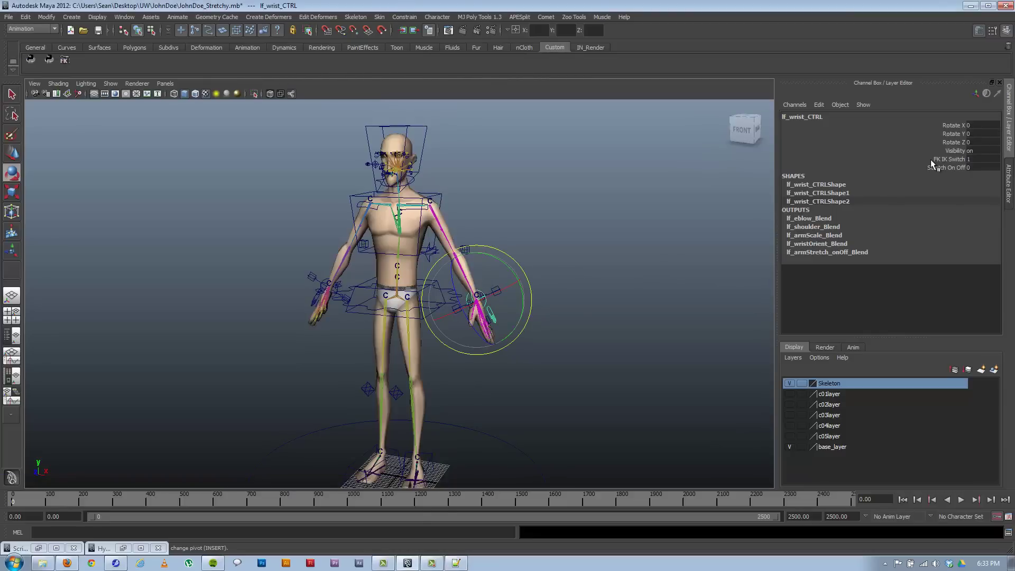
{"action": "left_click", "coordinate": [455, 563]}
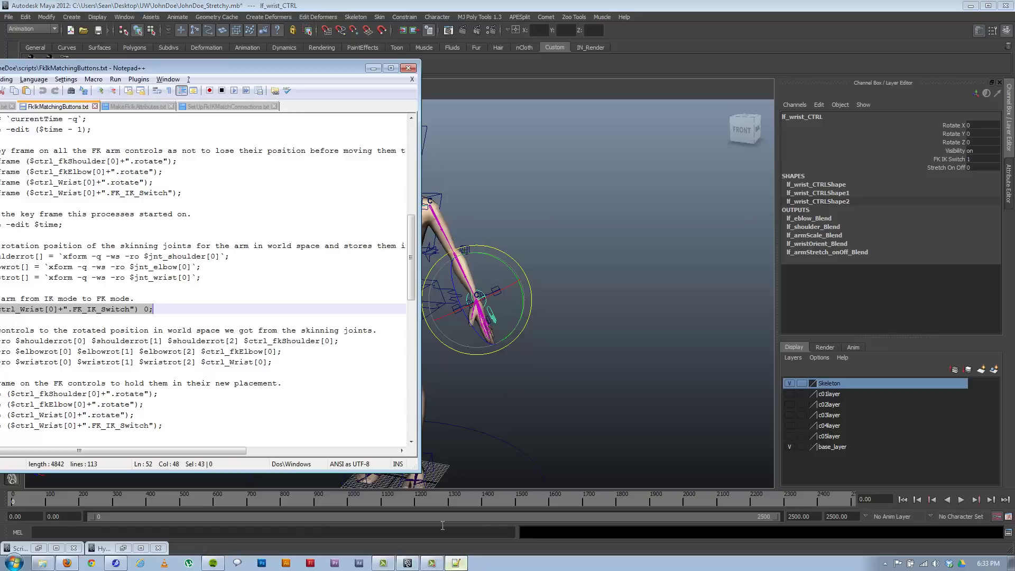
{"action": "left_click_drag", "start_coordinate": [288, 68], "coordinate": [430, 65]}
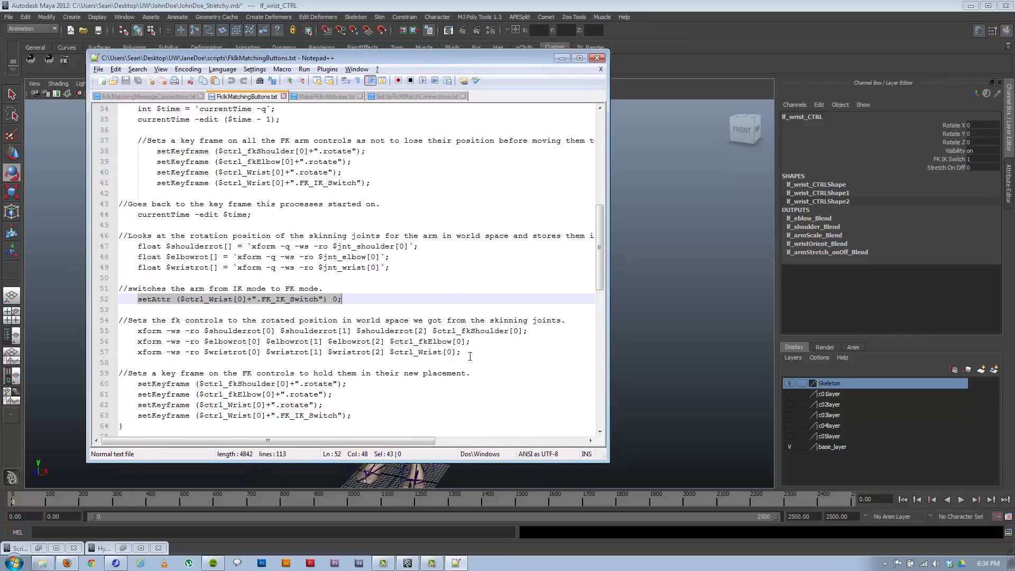
- Examine the xform lines that rotate the FK controls and the -ro flag in the shoulder joint query
{"action": "left_click_drag", "start_coordinate": [478, 352], "coordinate": [111, 340]}
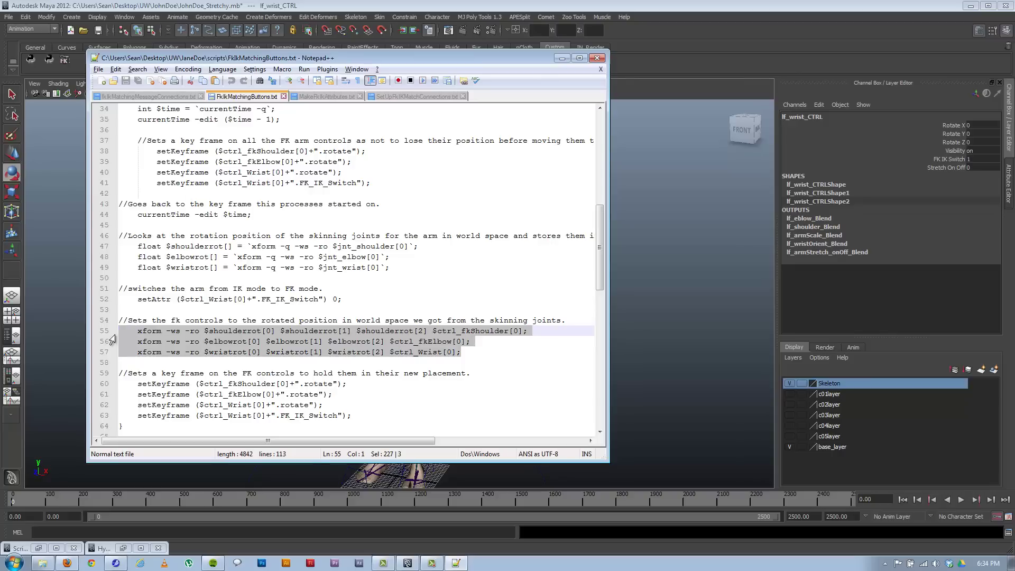
{"action": "left_click", "coordinate": [228, 352]}
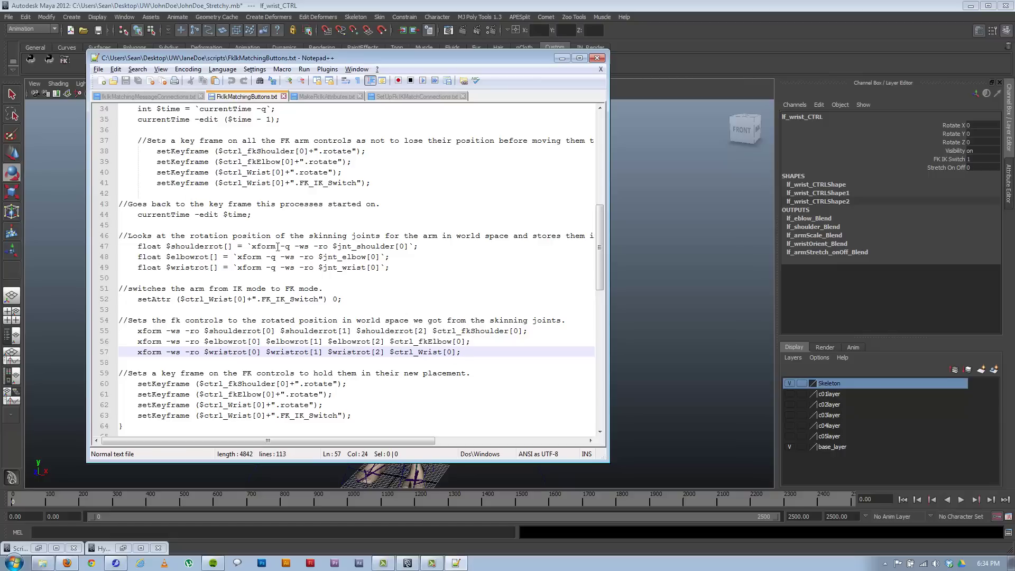
{"action": "left_click_drag", "start_coordinate": [251, 247], "coordinate": [314, 247]}
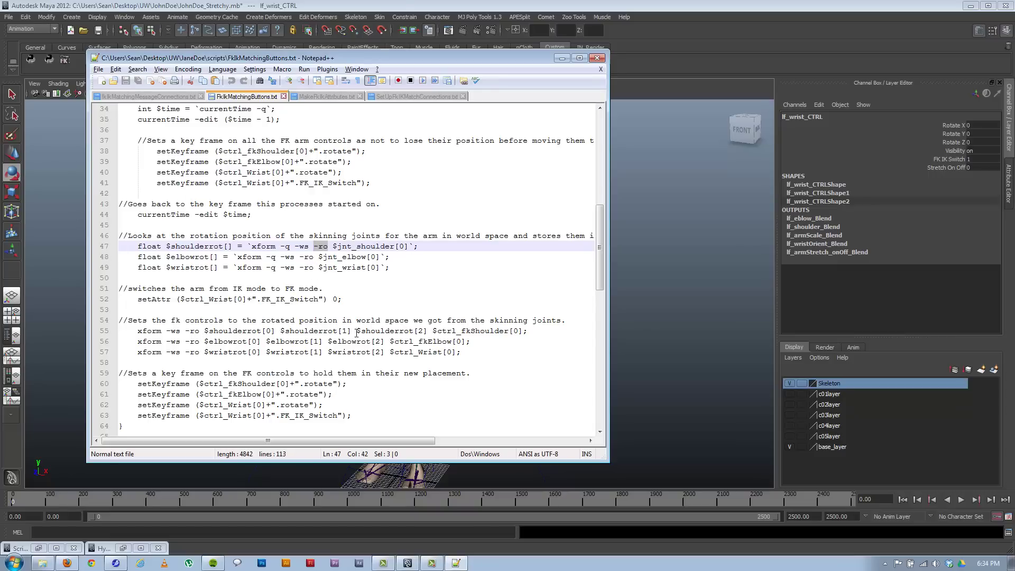
- Switch to Maya and inspect lf_wrist_CTRL's limit information and pivot attributes in the Attribute Editor
{"action": "left_click", "coordinate": [561, 58]}
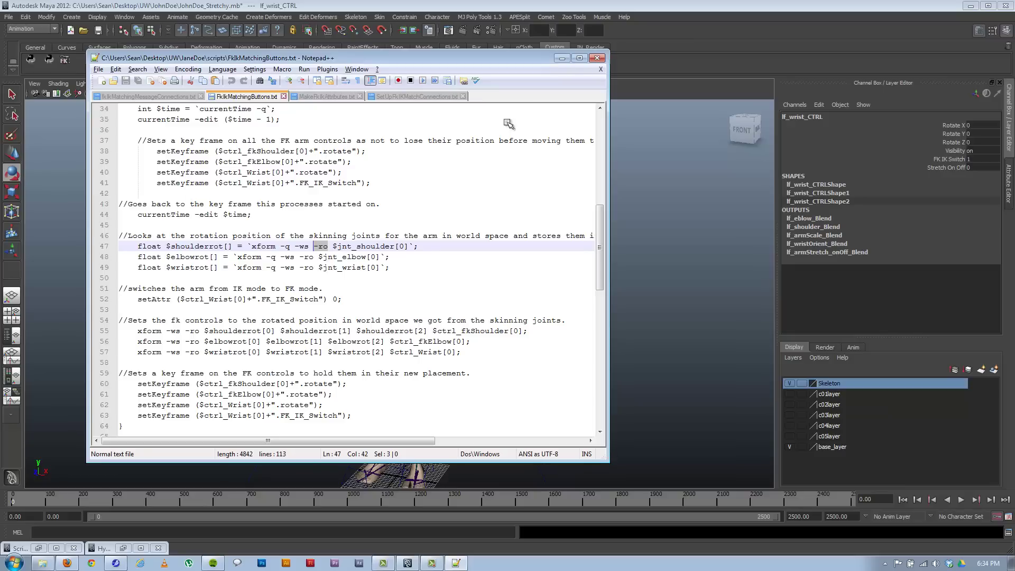
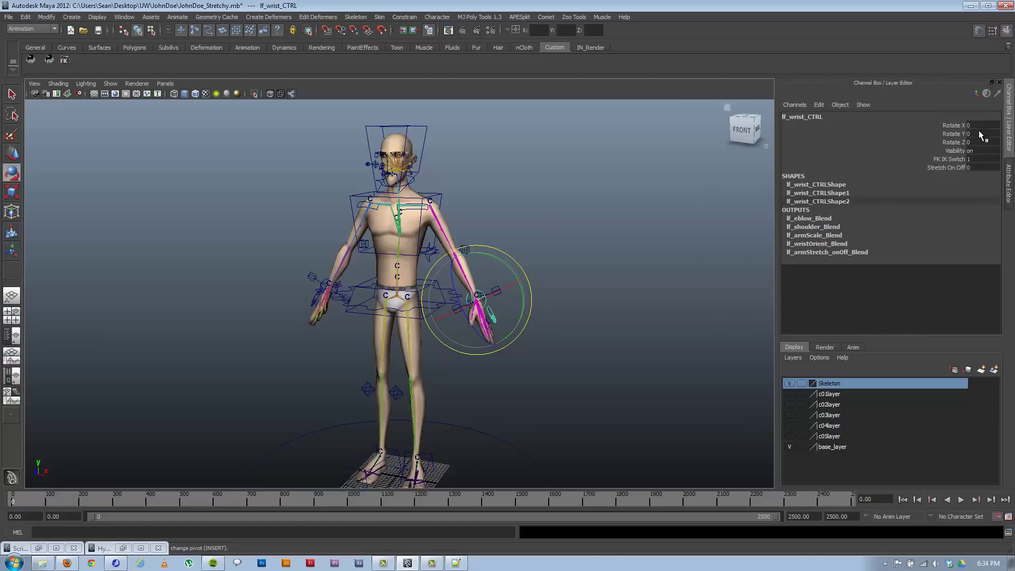
{"action": "left_click", "coordinate": [1008, 183]}
{"action": "left_click", "coordinate": [1011, 182]}
{"action": "left_click", "coordinate": [1012, 183]}
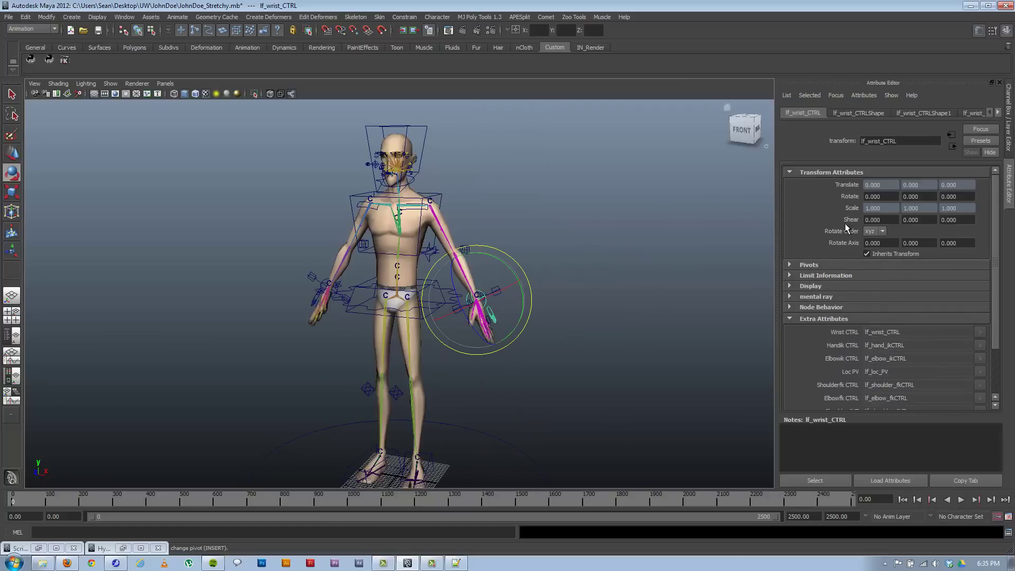
{"action": "left_click", "coordinate": [789, 275]}
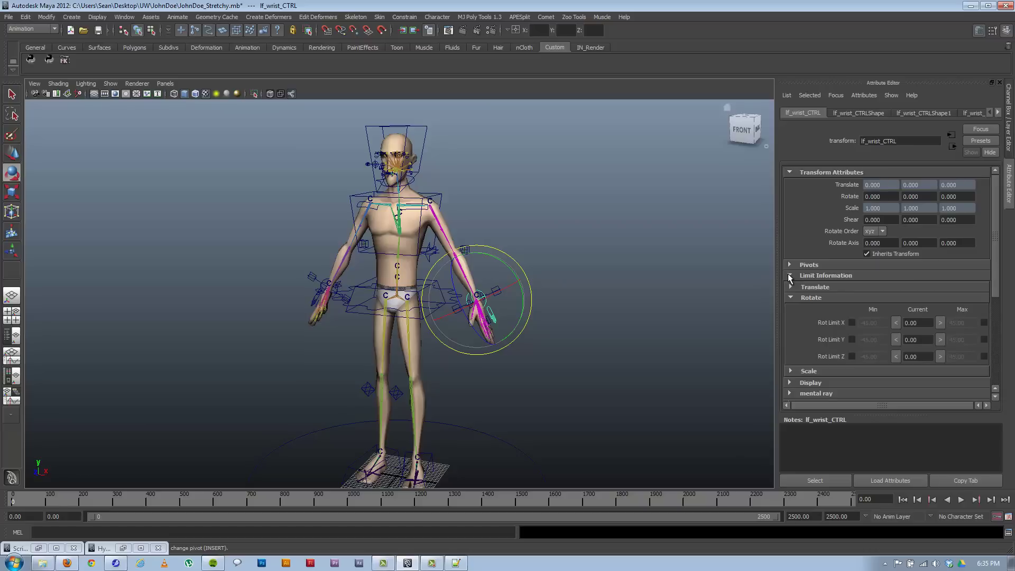
{"action": "left_click", "coordinate": [789, 265]}
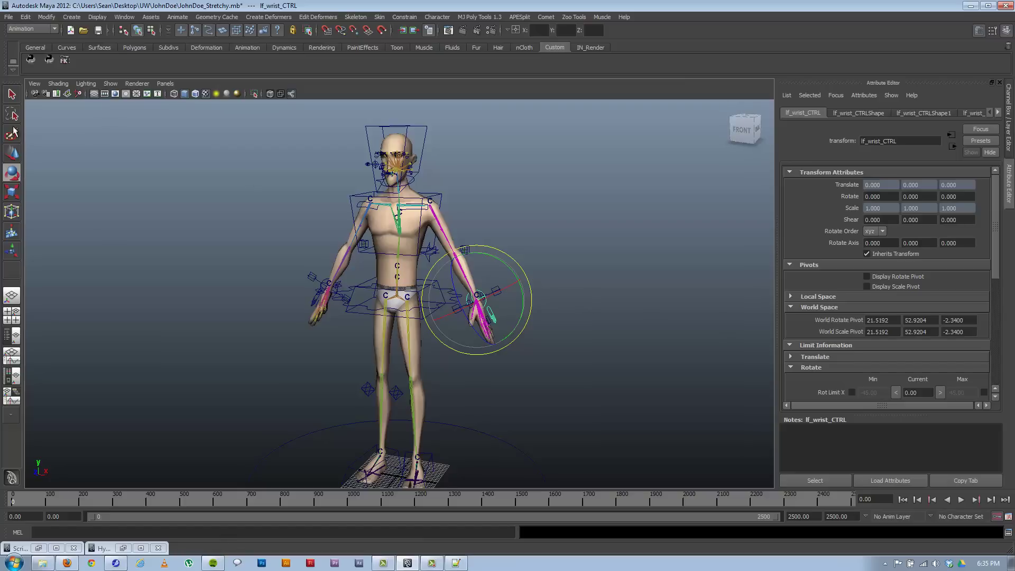
- Set the Rotate Tool's rotate mode to World, and close the tool settings and the Attribute Editor
{"action": "double_click", "coordinate": [12, 177]}
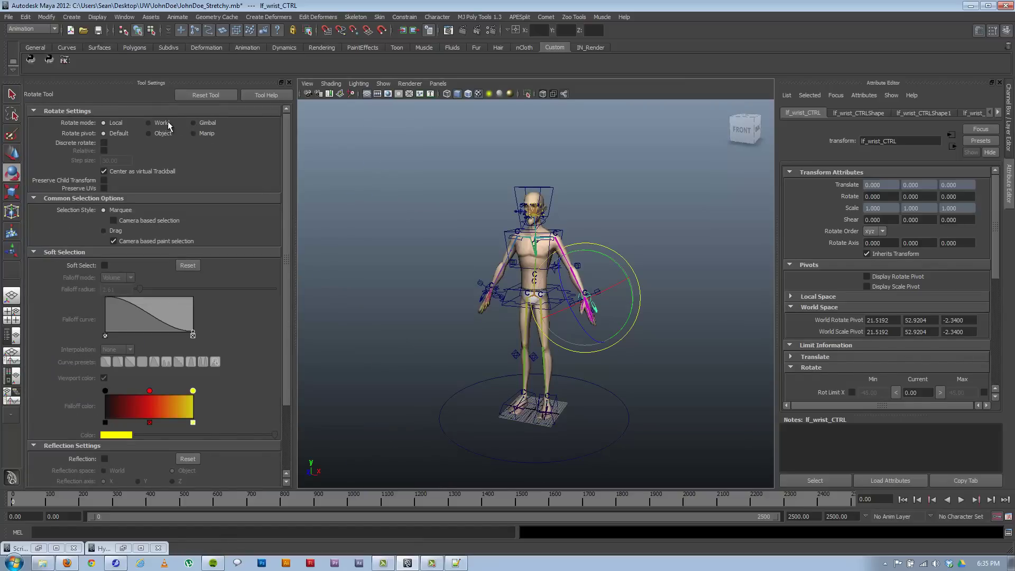
{"action": "left_click", "coordinate": [167, 123]}
{"action": "left_click", "coordinate": [289, 82]}
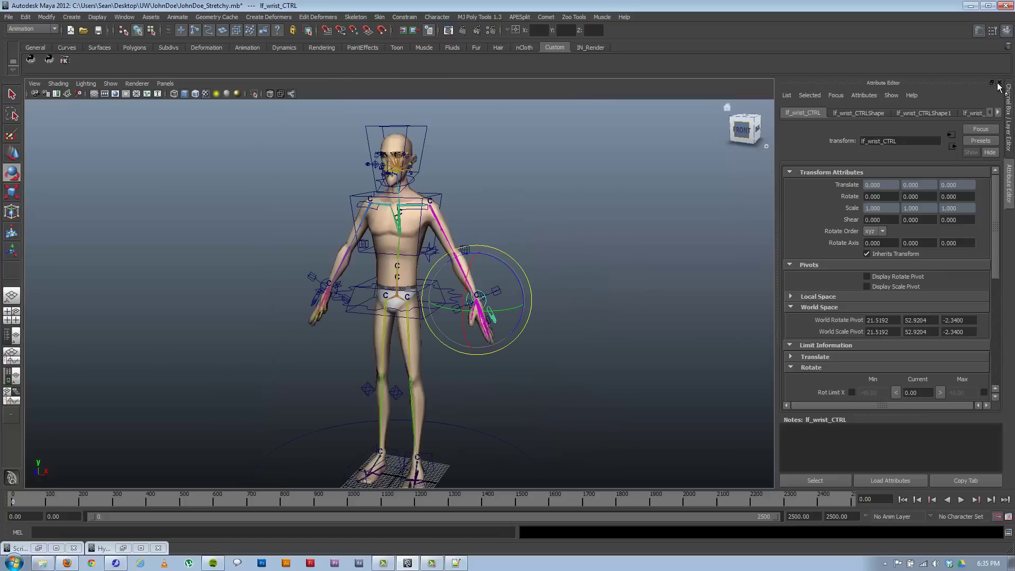
{"action": "left_click", "coordinate": [1000, 83]}
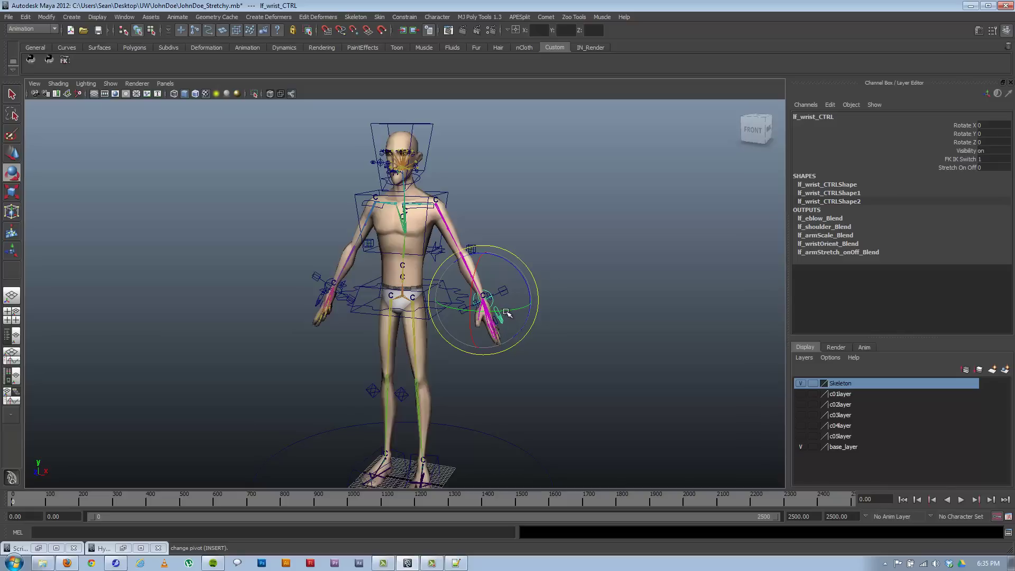
- Highlight the joint rotation queries in the Notepad++ script, and select the left elbow joint in Maya to view its rotation
{"action": "left_click", "coordinate": [456, 563]}
{"action": "left_click_drag", "start_coordinate": [396, 270], "coordinate": [130, 259]}
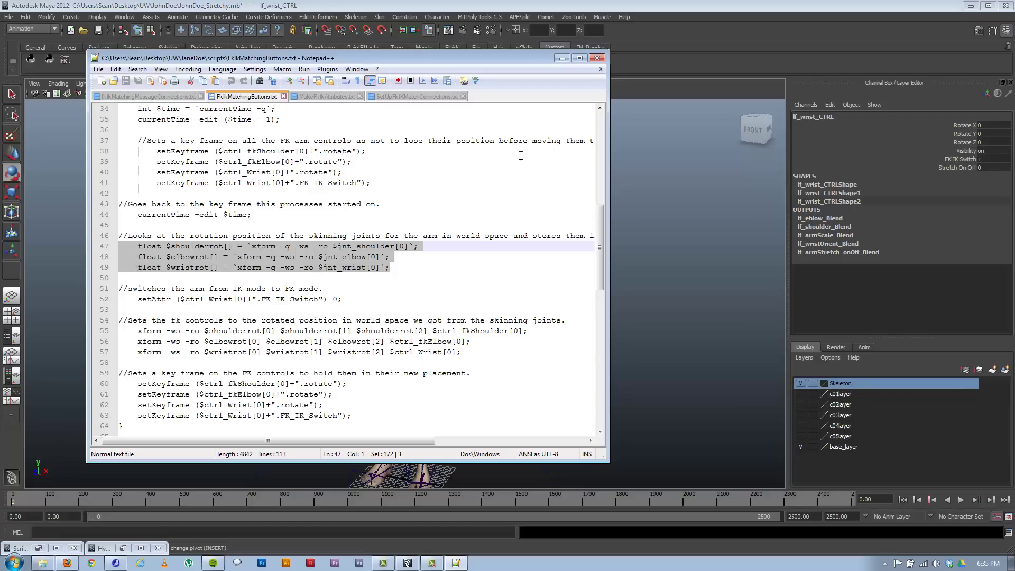
{"action": "left_click_drag", "start_coordinate": [398, 63], "coordinate": [345, 83]}
{"action": "left_click_drag", "start_coordinate": [562, 237], "coordinate": [412, 232]}
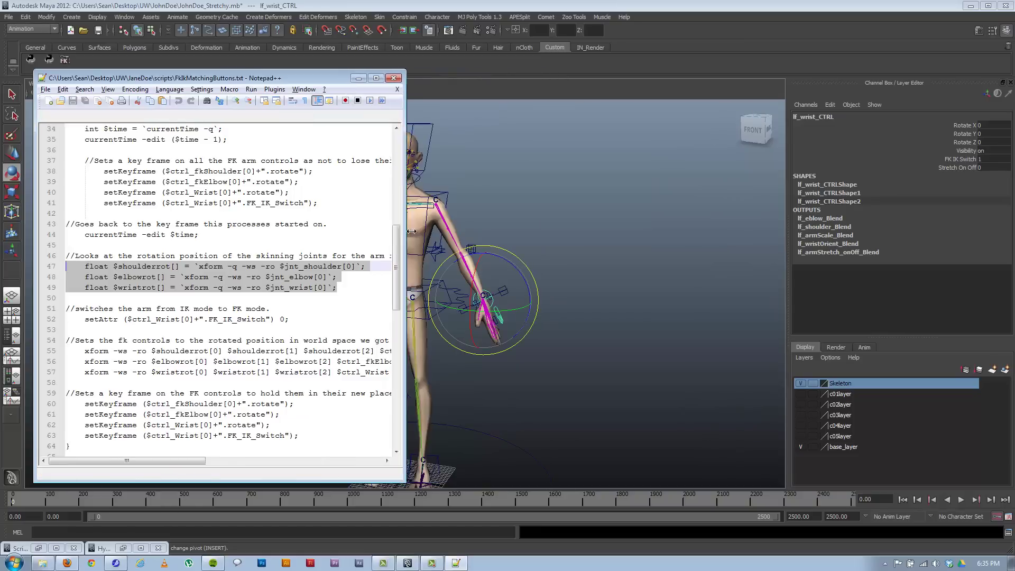
{"action": "left_click", "coordinate": [531, 221]}
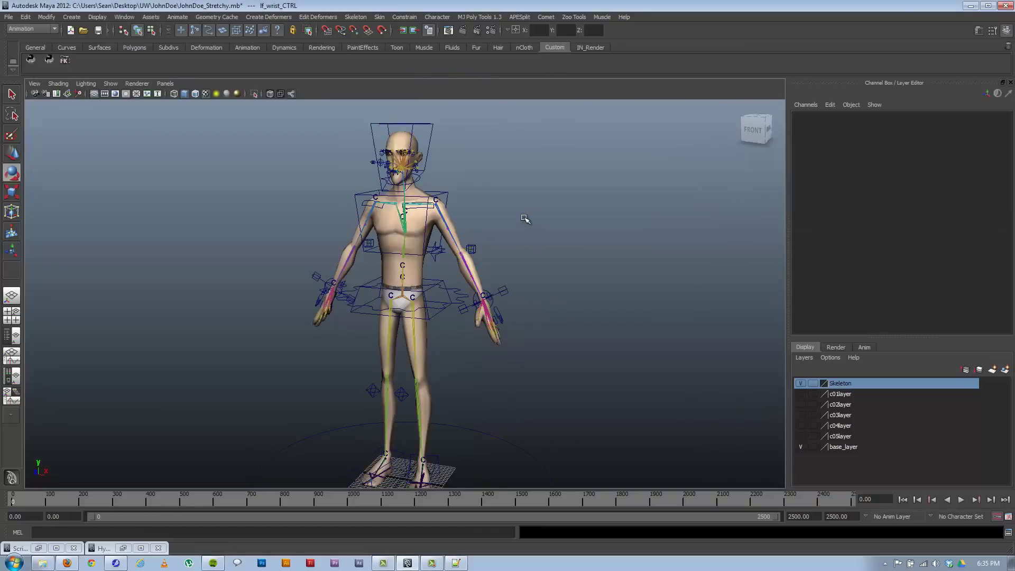
{"action": "left_click", "coordinate": [464, 258]}
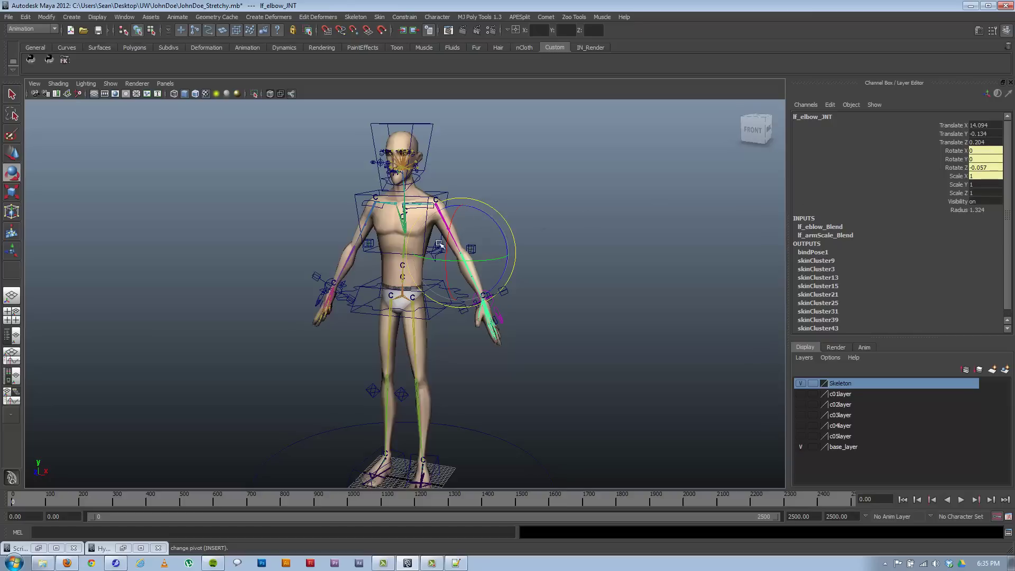
- Return to the Notepad++ script and review the lines that query joint rotations, rotate the FK controls and key them
{"action": "left_click", "coordinate": [457, 563]}
{"action": "left_click", "coordinate": [320, 316]}
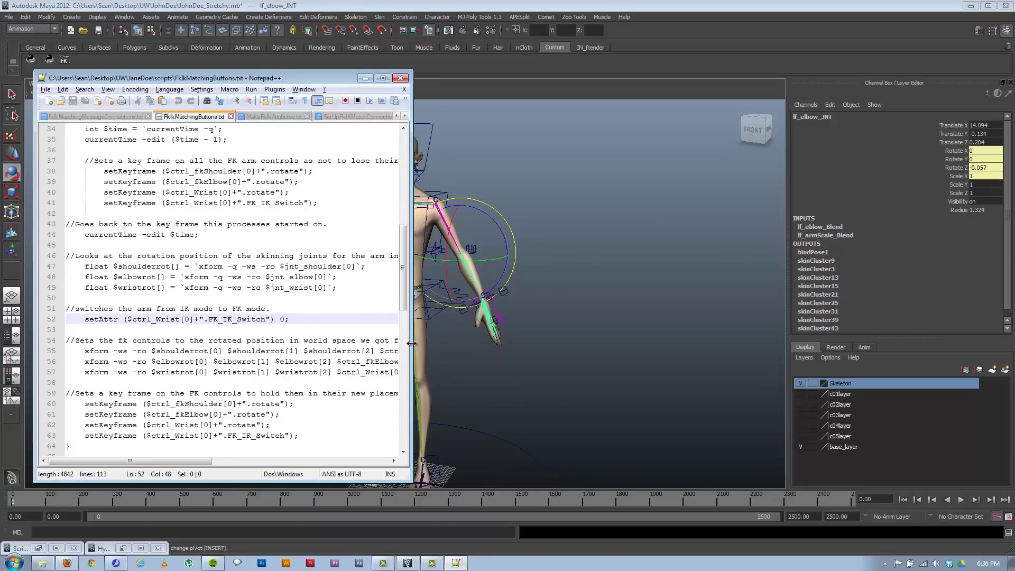
{"action": "left_click_drag", "start_coordinate": [412, 343], "coordinate": [510, 339]}
{"action": "scroll", "coordinate": [308, 362], "scroll_direction": "down", "scroll_amount": 2}
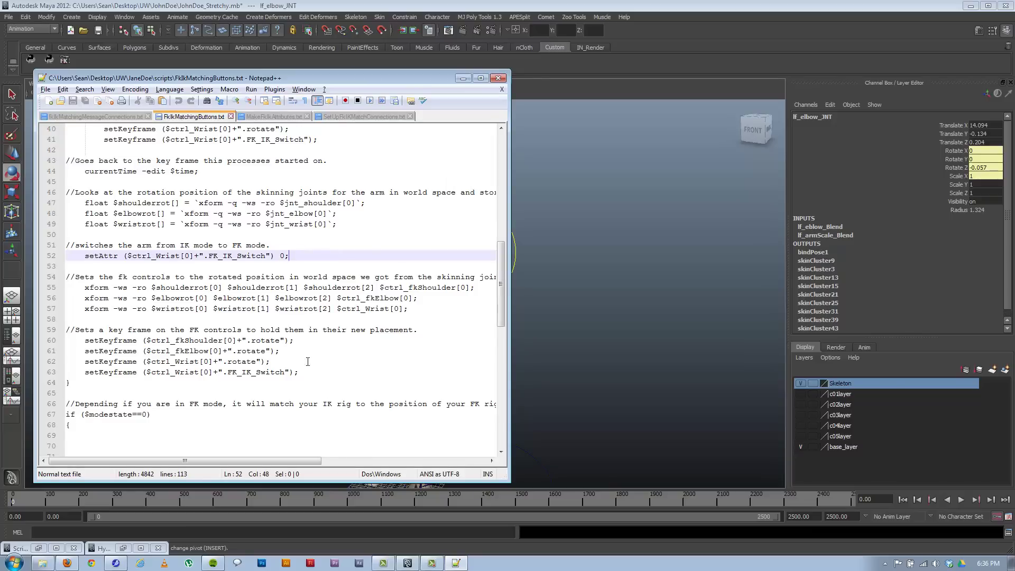
{"action": "left_click_drag", "start_coordinate": [408, 309], "coordinate": [49, 292]}
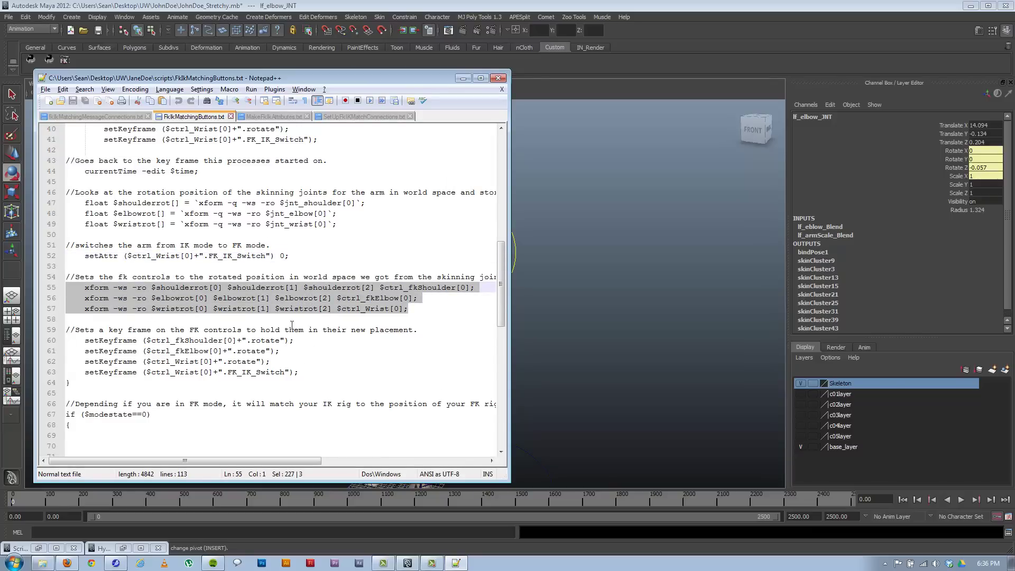
{"action": "left_click_drag", "start_coordinate": [310, 372], "coordinate": [53, 341]}
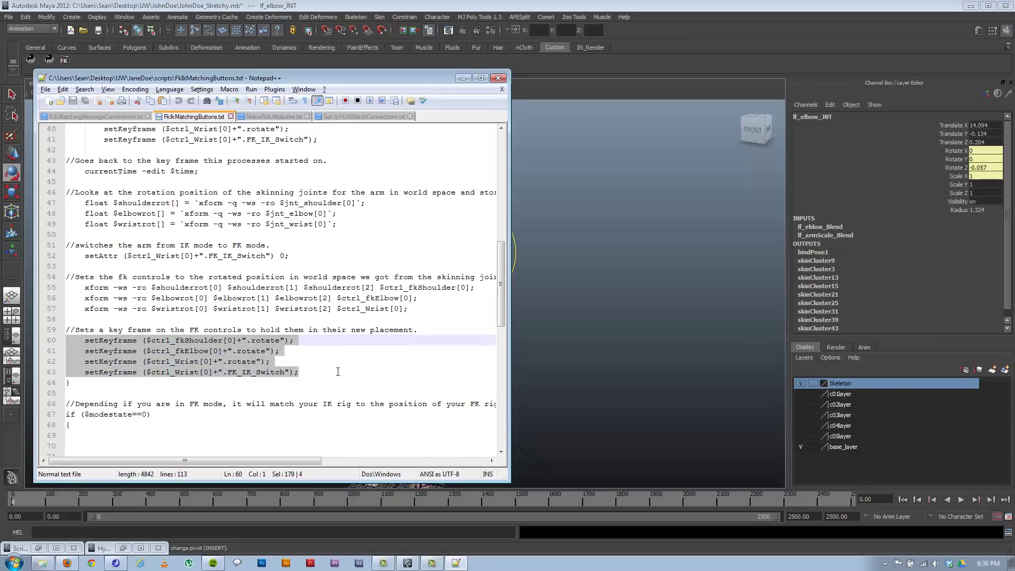
{"action": "scroll", "coordinate": [347, 227], "scroll_direction": "up", "scroll_amount": 1}
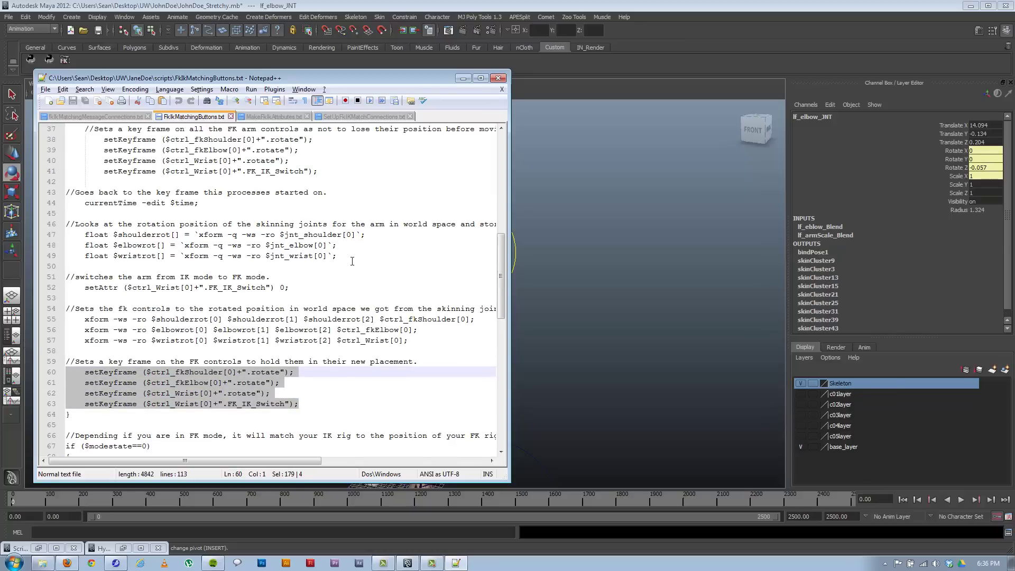
{"action": "left_click_drag", "start_coordinate": [352, 261], "coordinate": [58, 239]}
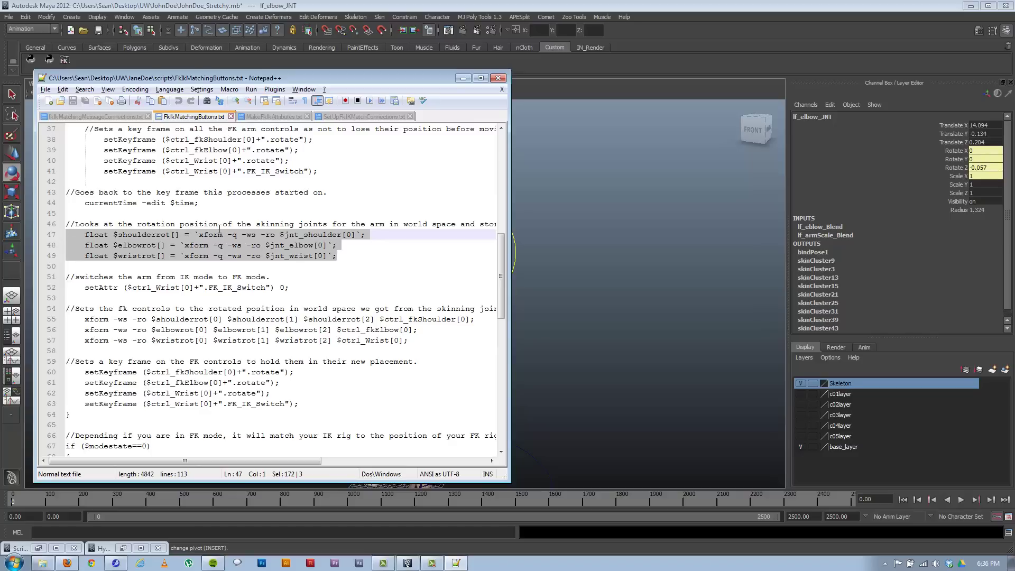
- Highlight the FK arm control setKeyframe block and the skinning joint world-space rotation queries in the FkIkMatchingButtons script
{"action": "scroll", "coordinate": [330, 262], "scroll_direction": "up", "scroll_amount": 3}
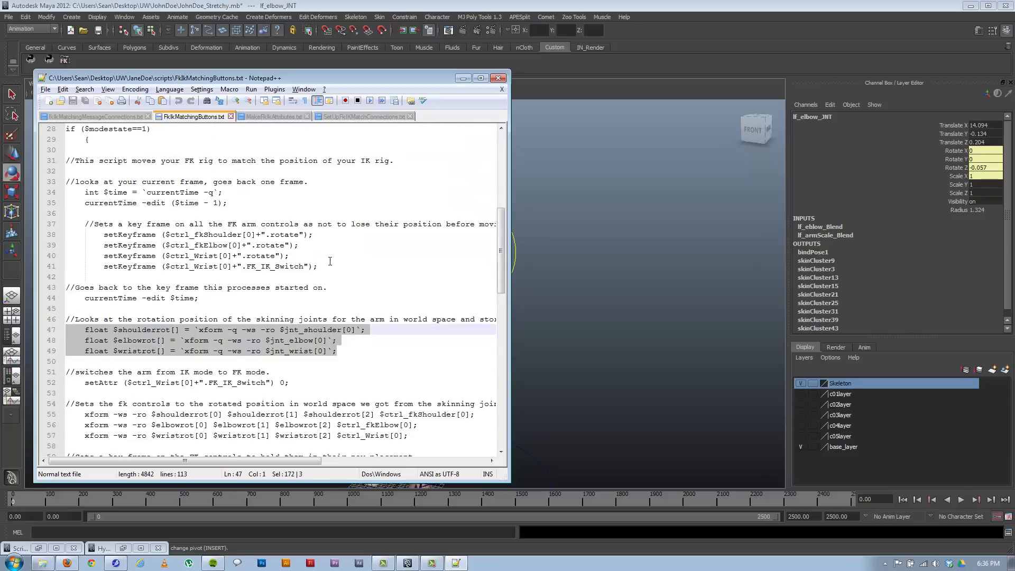
{"action": "left_click_drag", "start_coordinate": [330, 265], "coordinate": [71, 222]}
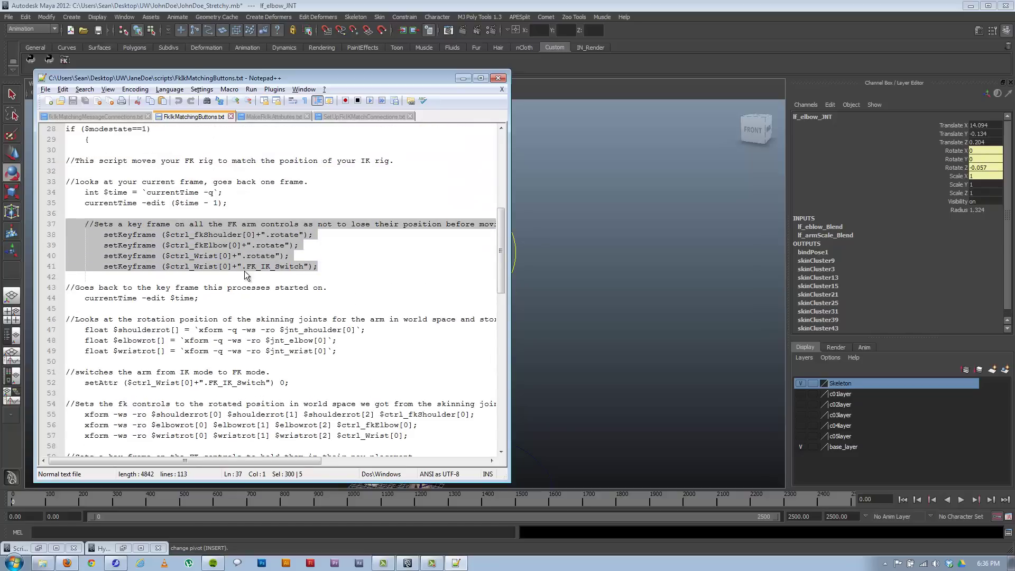
{"action": "scroll", "coordinate": [286, 290], "scroll_direction": "down", "scroll_amount": 1}
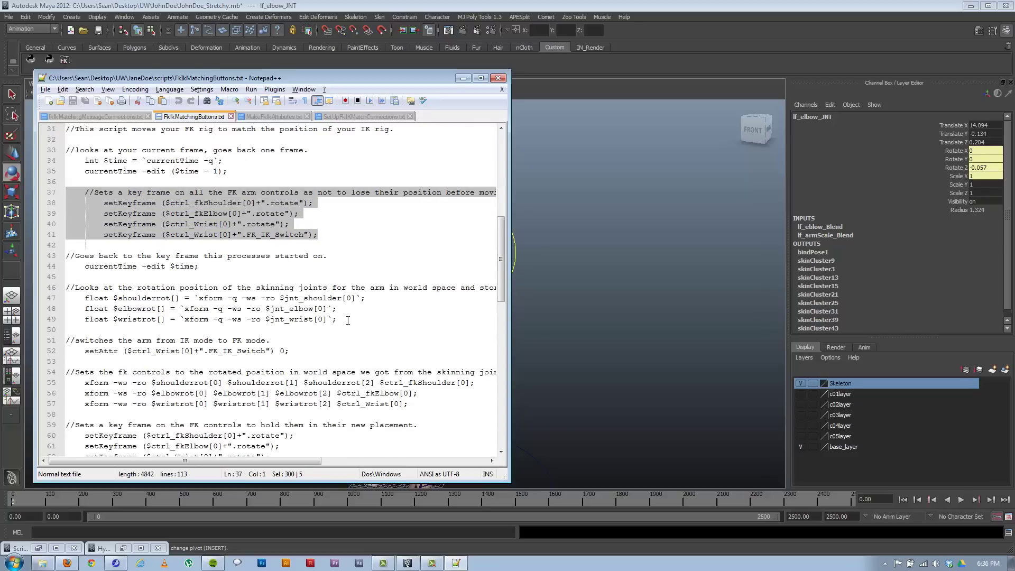
{"action": "left_click_drag", "start_coordinate": [338, 320], "coordinate": [62, 286]}
{"action": "scroll", "coordinate": [358, 294], "scroll_direction": "down", "scroll_amount": 1}
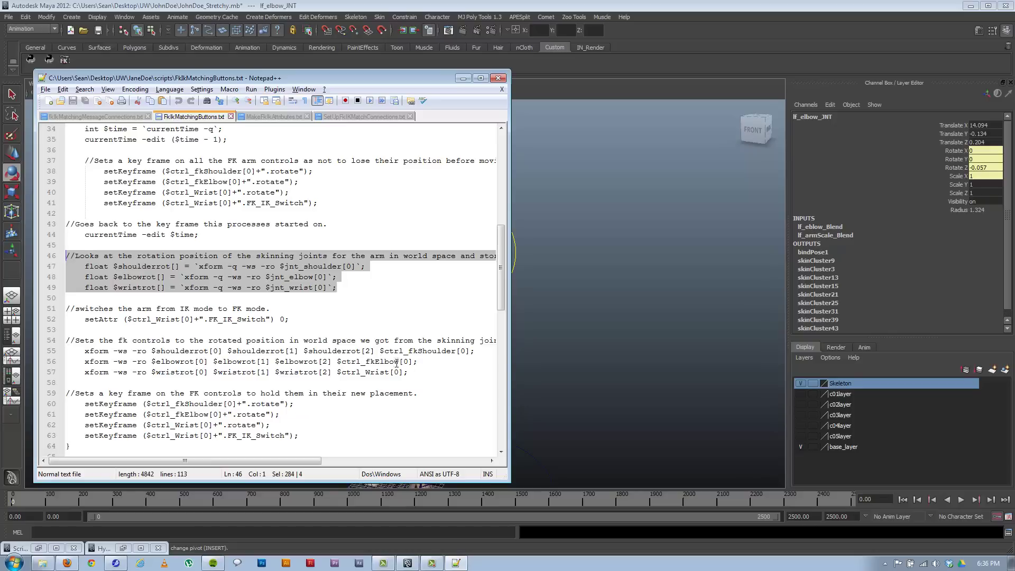
- Highlight the xform lines that rotate the FK controls and the setKeyframe lines that hold their new placement
{"action": "left_click", "coordinate": [309, 268]}
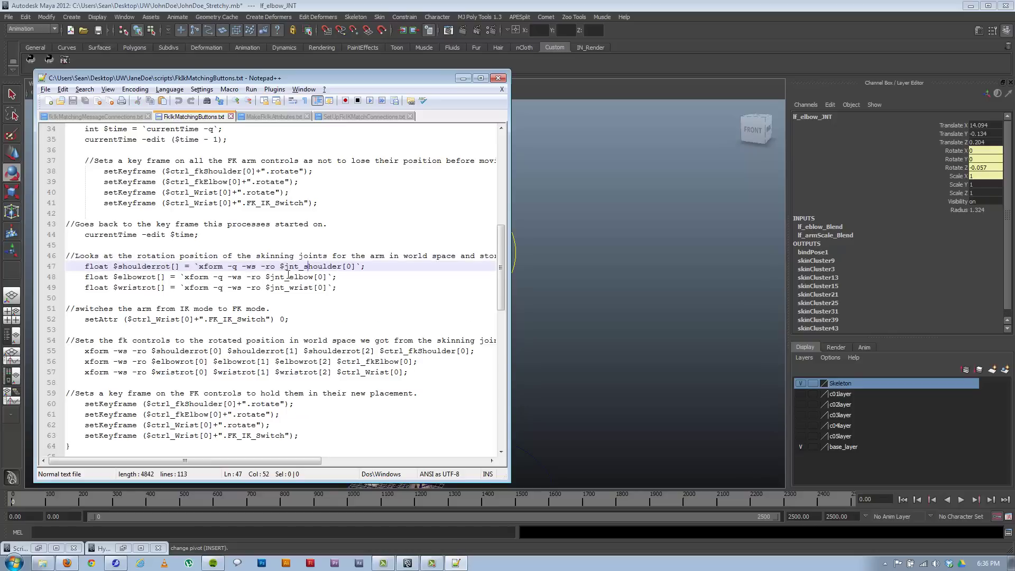
{"action": "left_click_drag", "start_coordinate": [409, 372], "coordinate": [65, 351]}
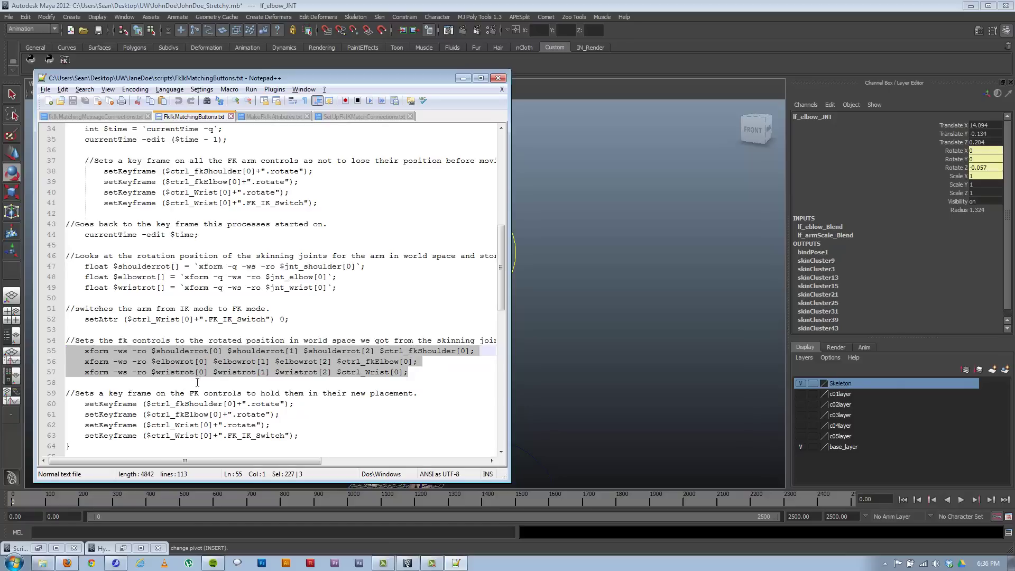
{"action": "scroll", "coordinate": [285, 373], "scroll_direction": "down", "scroll_amount": 1}
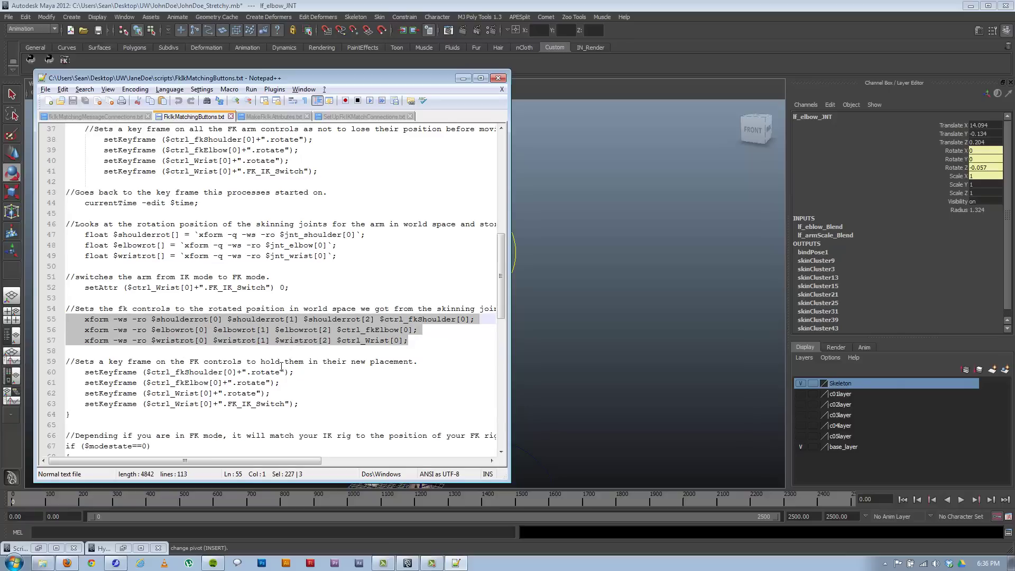
{"action": "left_click_drag", "start_coordinate": [300, 405], "coordinate": [48, 372]}
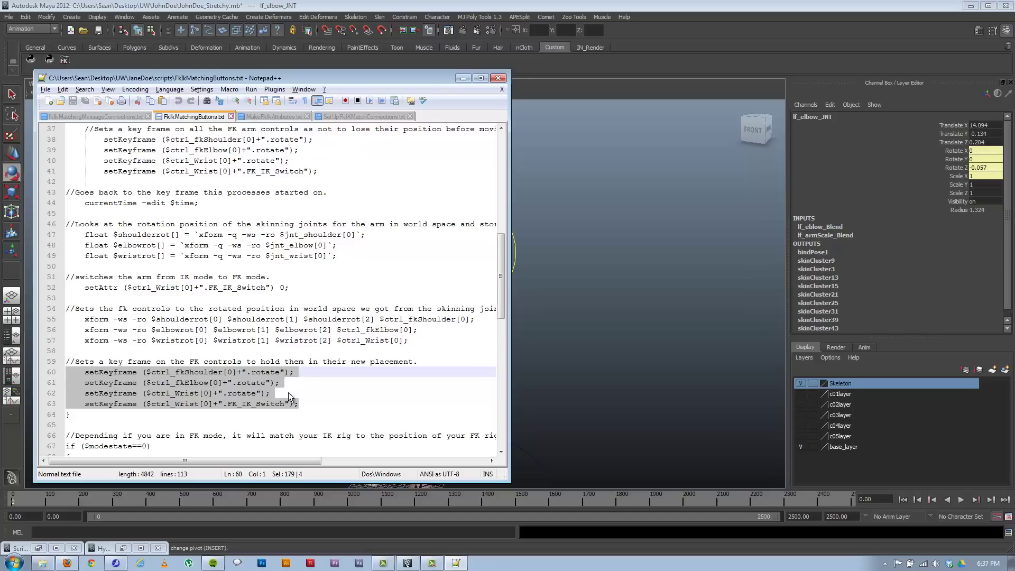
{"action": "left_click", "coordinate": [316, 404]}
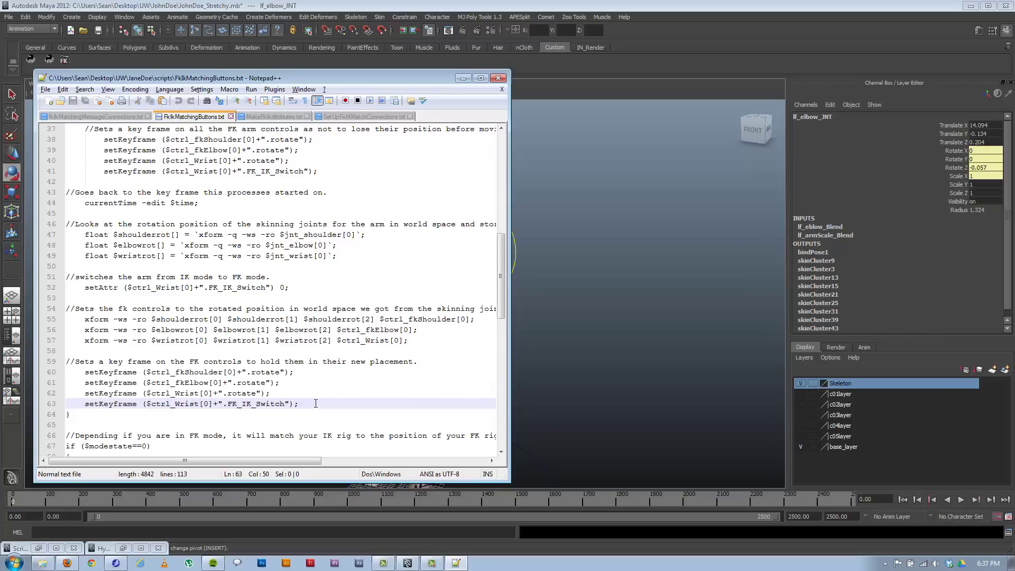
- Widen the Notepad++ window and highlight the if ($modestate==0) condition that starts the IK-to-FK matching section
{"action": "scroll", "coordinate": [180, 394], "scroll_direction": "down", "scroll_amount": 2}
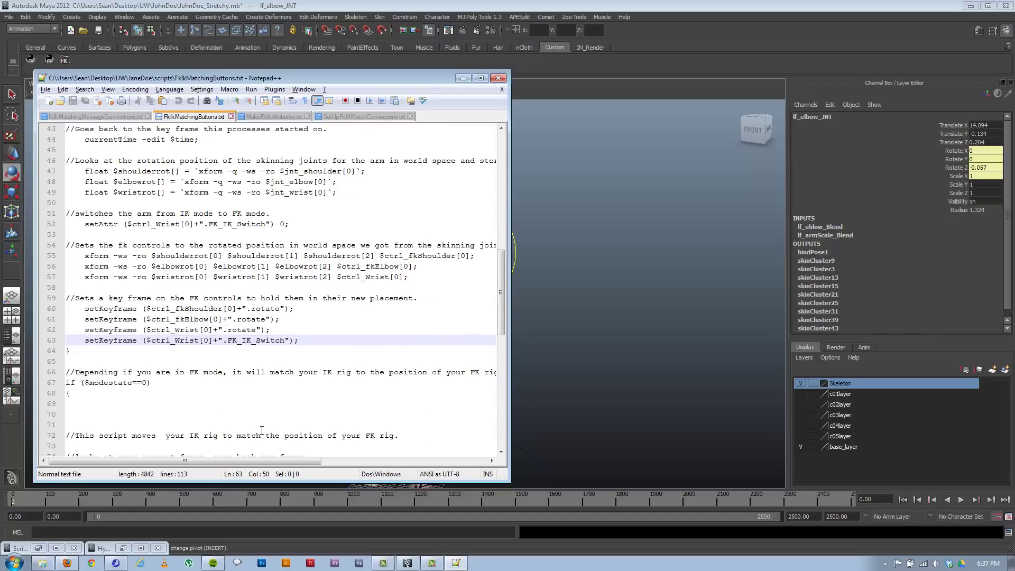
{"action": "scroll", "coordinate": [287, 372], "scroll_direction": "down", "scroll_amount": 2}
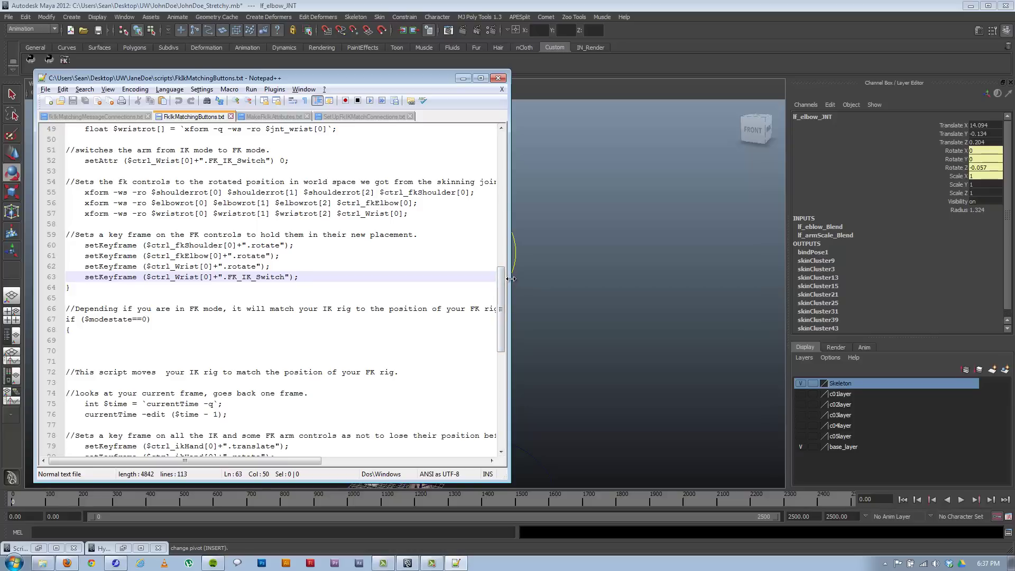
{"action": "left_click_drag", "start_coordinate": [511, 279], "coordinate": [563, 279]}
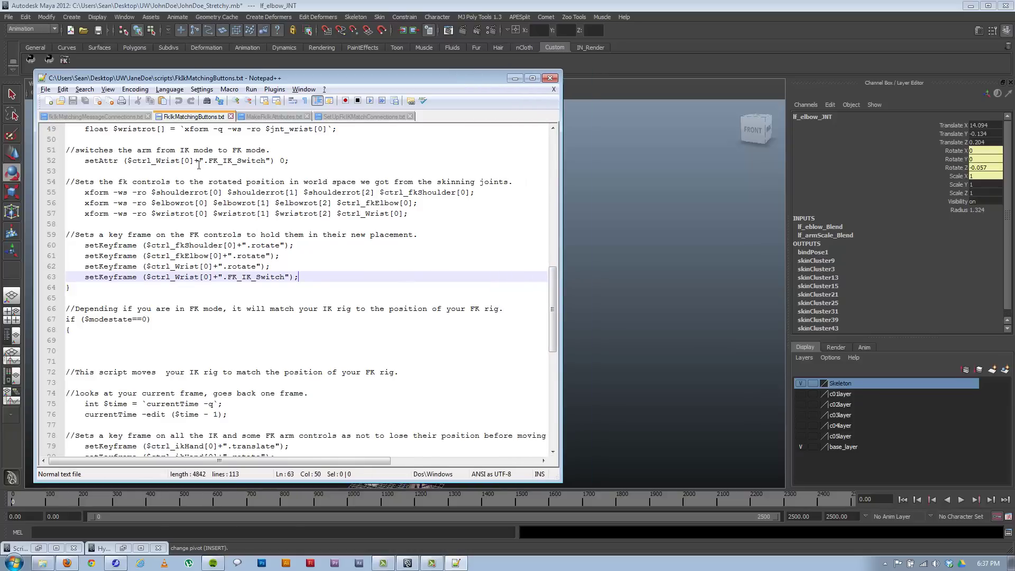
{"action": "scroll", "coordinate": [170, 336], "scroll_direction": "down", "scroll_amount": 1}
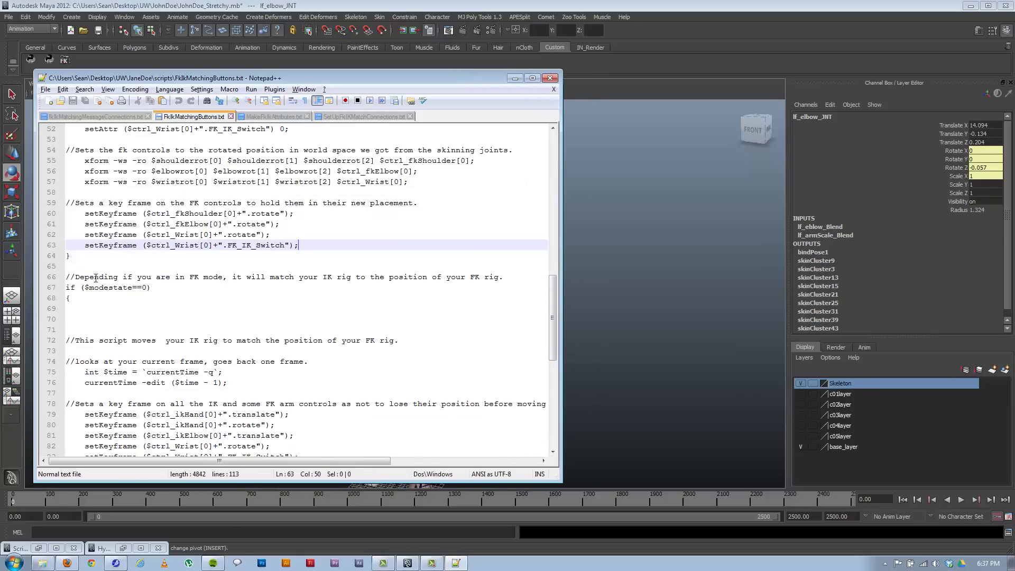
{"action": "left_click_drag", "start_coordinate": [67, 288], "coordinate": [159, 290]}
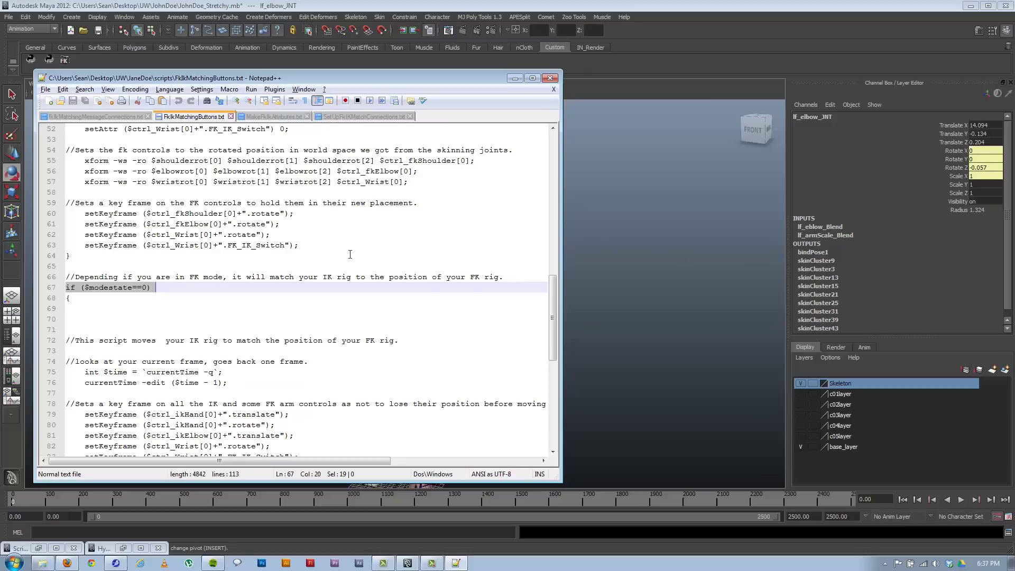
- Highlight the lines that step back one frame and the setKeyframe block for the IK and wrist controls
{"action": "scroll", "coordinate": [80, 344], "scroll_direction": "down", "scroll_amount": 1}
{"action": "scroll", "coordinate": [81, 345], "scroll_direction": "down", "scroll_amount": 2}
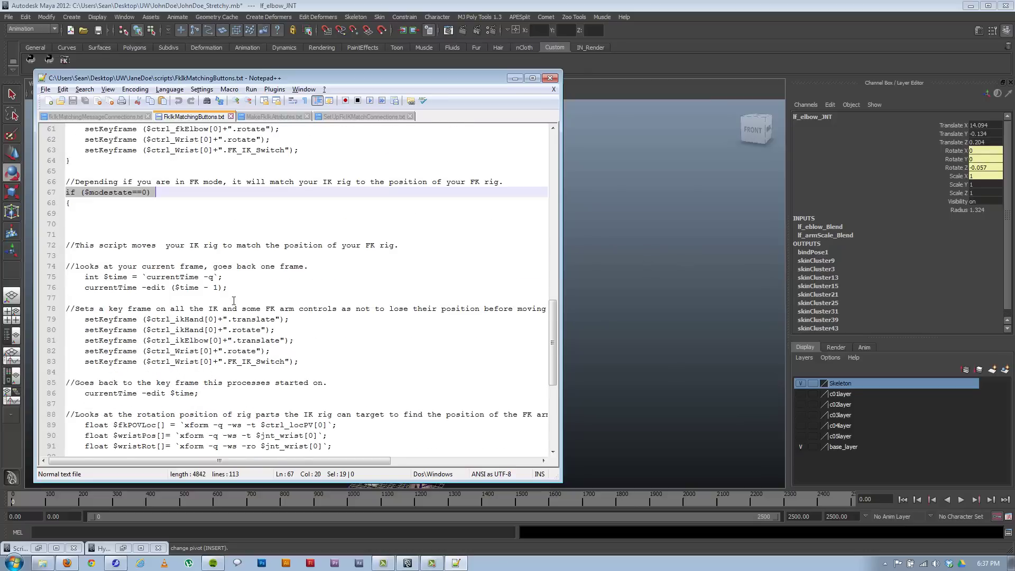
{"action": "left_click_drag", "start_coordinate": [236, 288], "coordinate": [66, 277]}
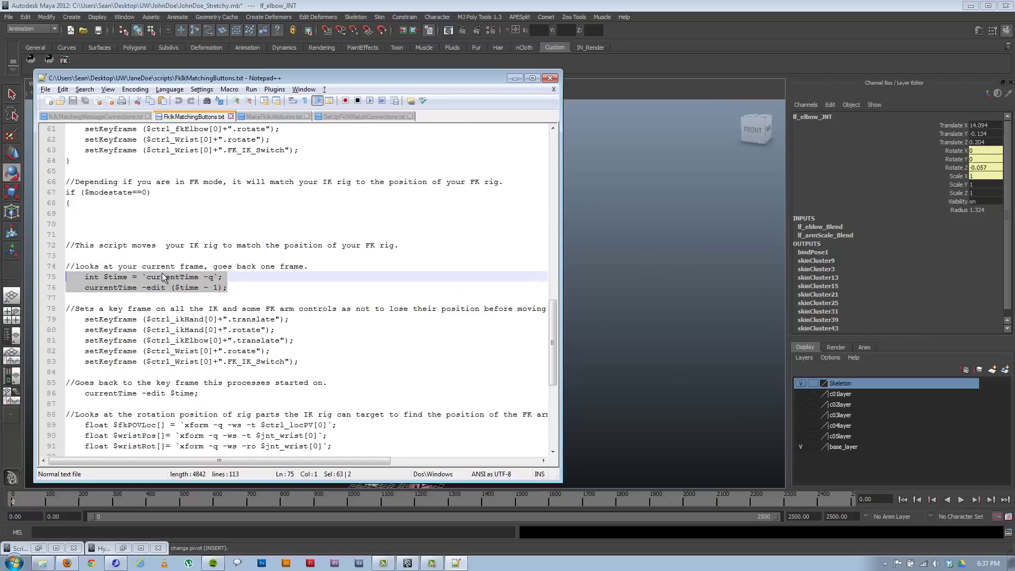
{"action": "left_click", "coordinate": [61, 319]}
{"action": "left_click", "coordinate": [318, 362]}
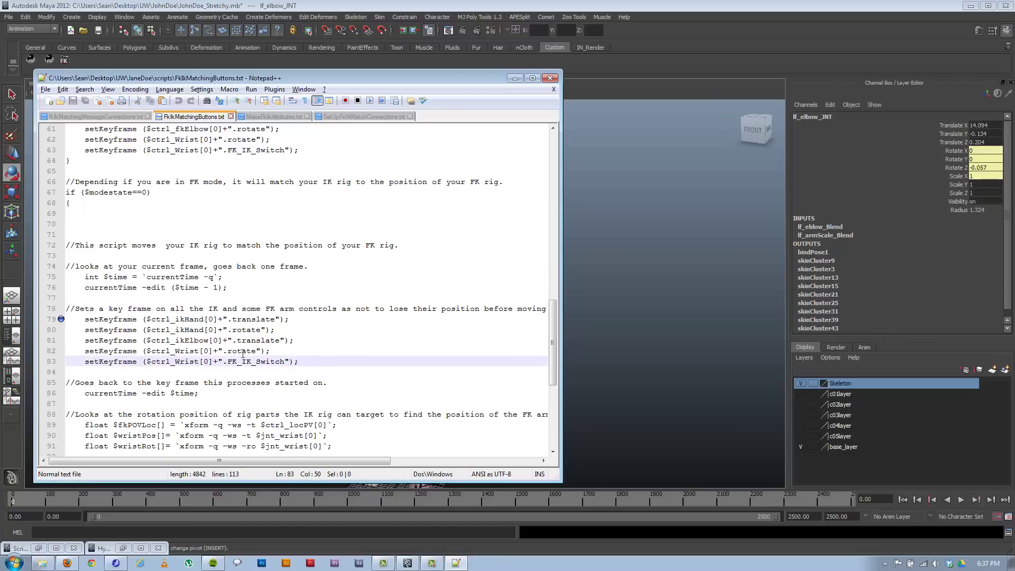
{"action": "left_click_drag", "start_coordinate": [320, 361], "coordinate": [66, 309]}
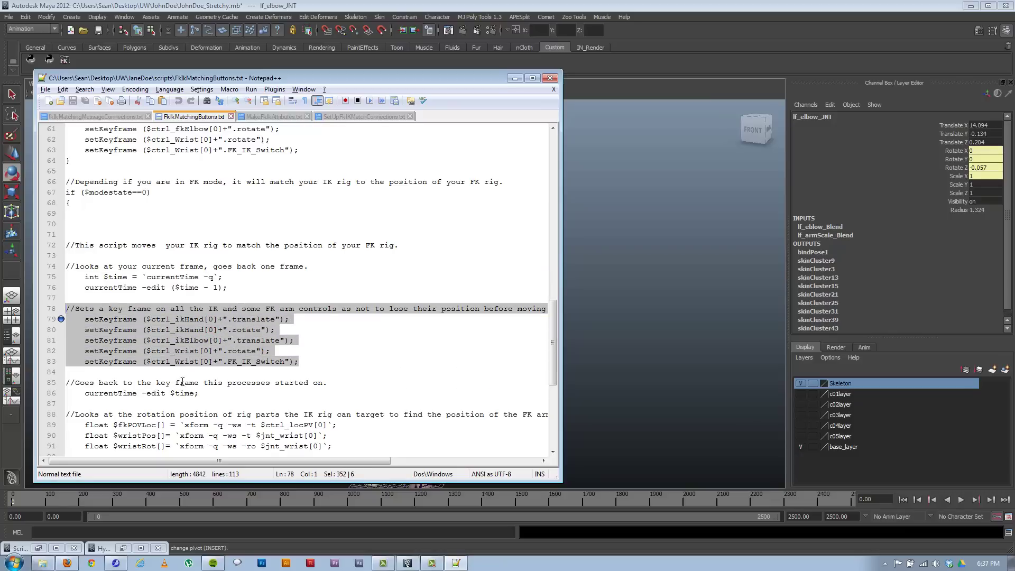
{"action": "scroll", "coordinate": [186, 376], "scroll_direction": "down", "scroll_amount": 2}
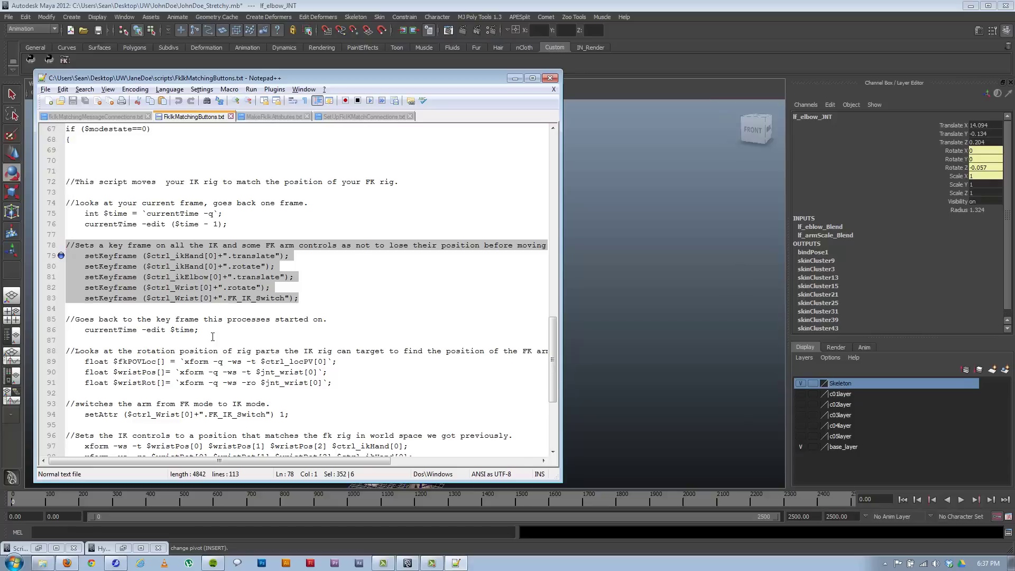
- Highlight the line returning to the starting frame and the fkPOVLoc, wristPos and wristRot queries
{"action": "left_click_drag", "start_coordinate": [213, 332], "coordinate": [26, 329]}
{"action": "scroll", "coordinate": [181, 327], "scroll_direction": "down", "scroll_amount": 2}
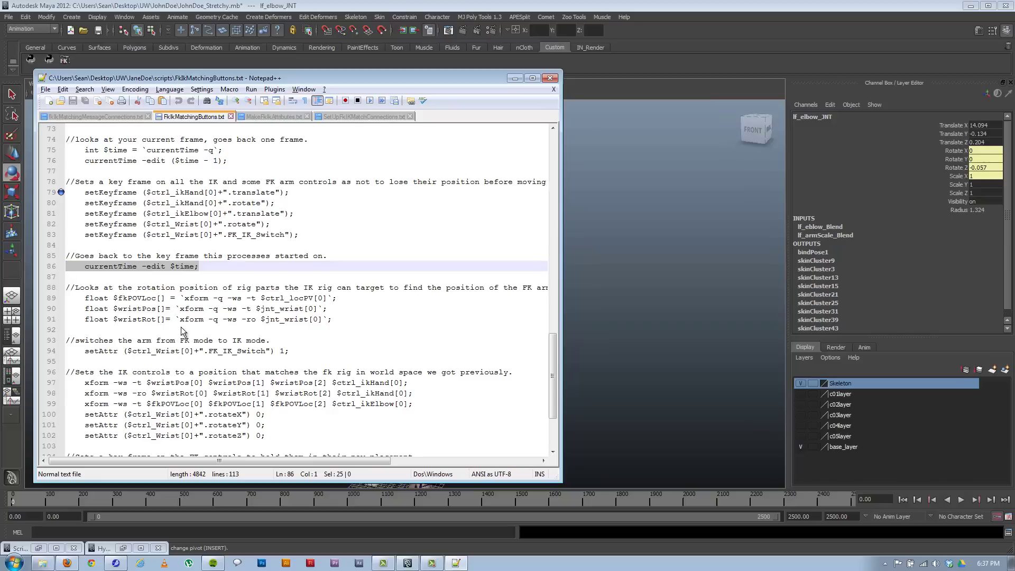
{"action": "left_click_drag", "start_coordinate": [343, 318], "coordinate": [42, 298]}
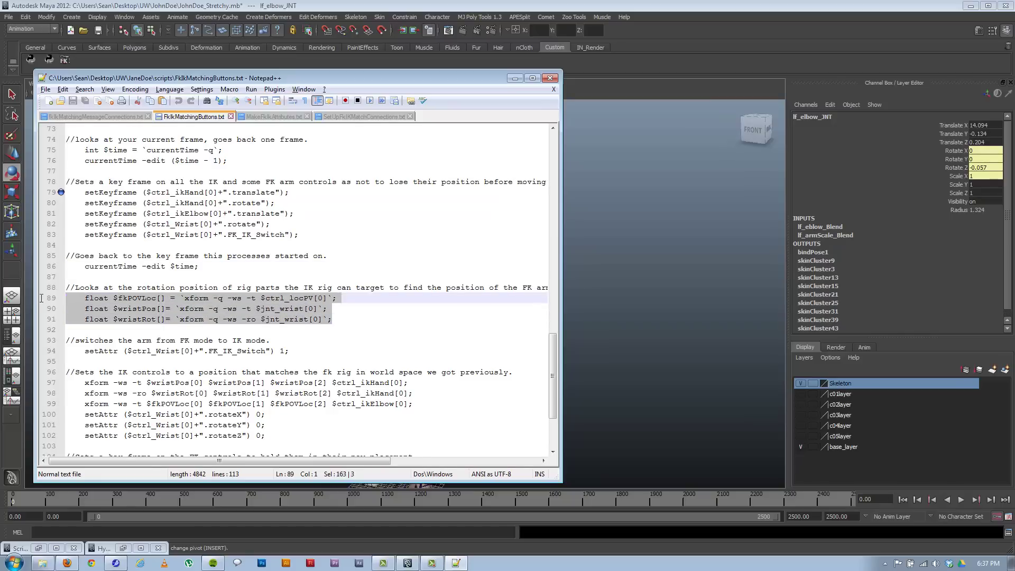
{"action": "left_click", "coordinate": [341, 300]}
{"action": "left_click_drag", "start_coordinate": [329, 310], "coordinate": [64, 299]}
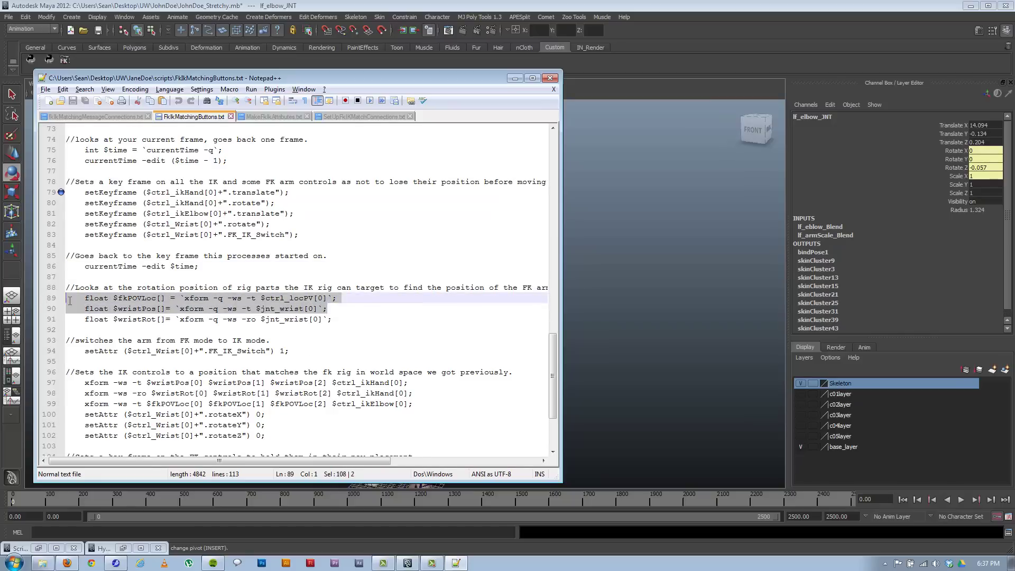
{"action": "left_click", "coordinate": [153, 311]}
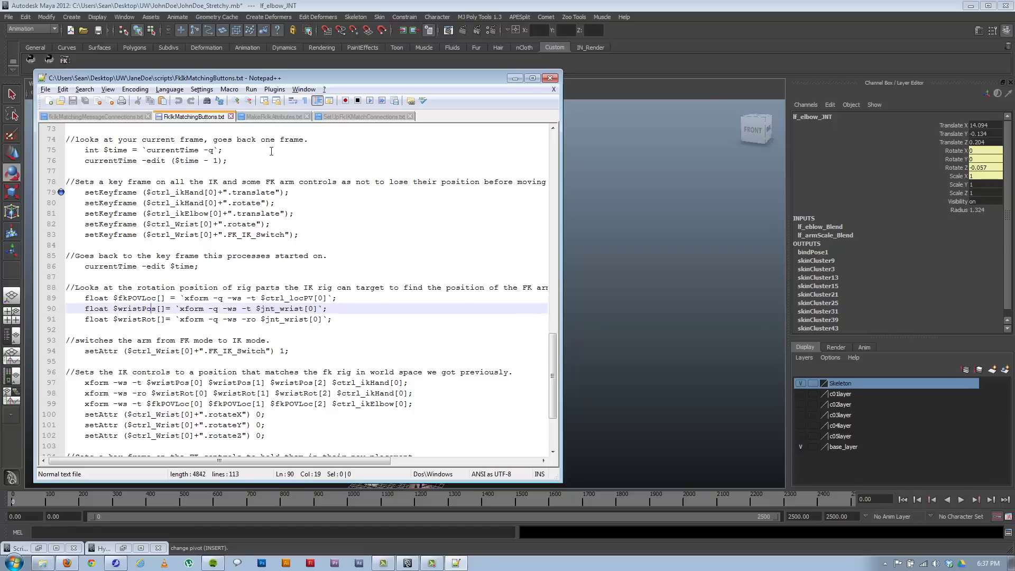
- Move the Notepad++ window off the character's view and highlight the $wristRot rotation query on line 91
{"action": "left_click_drag", "start_coordinate": [290, 80], "coordinate": [469, 248]}
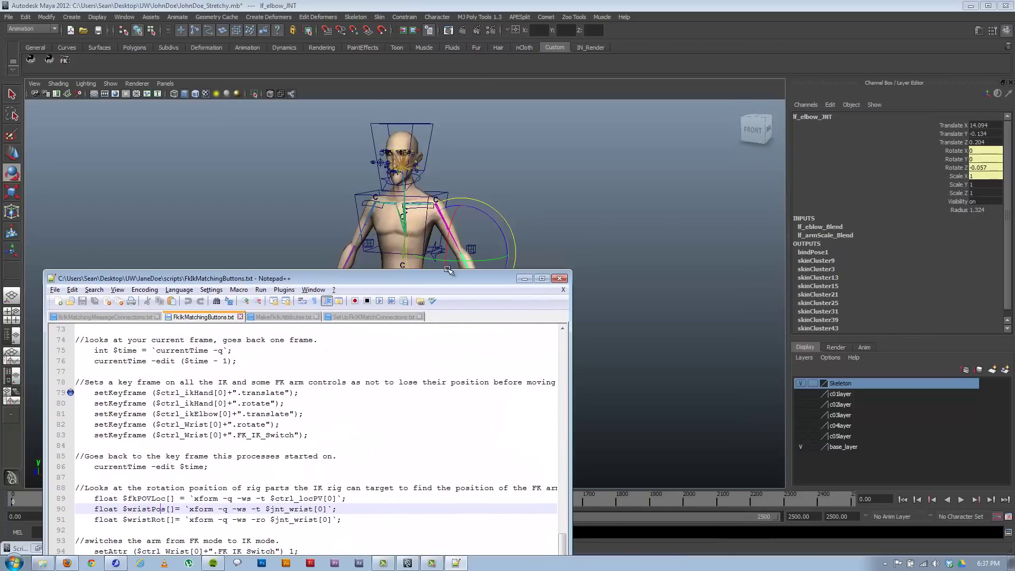
{"action": "left_click_drag", "start_coordinate": [421, 279], "coordinate": [802, 61]}
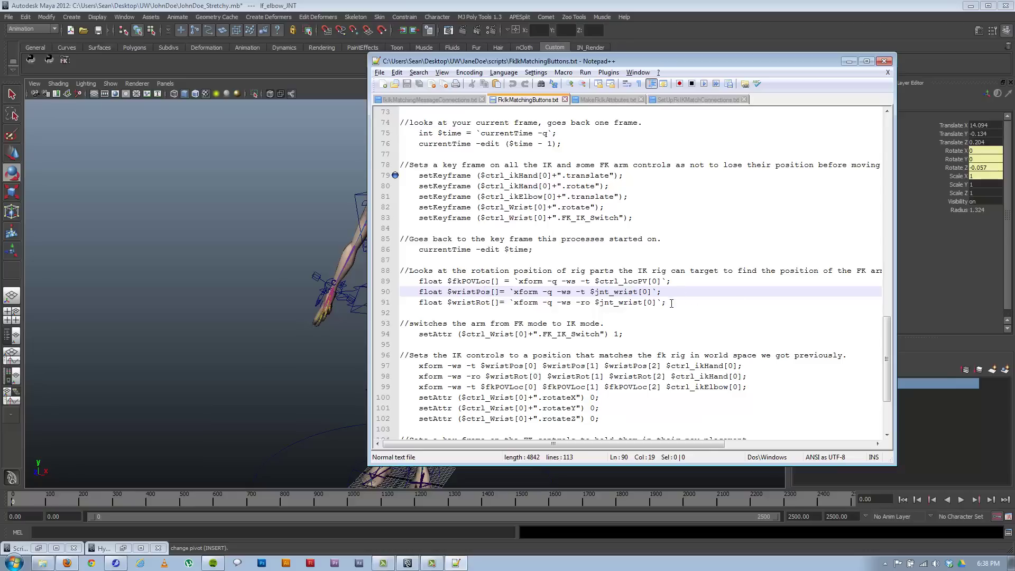
{"action": "left_click_drag", "start_coordinate": [671, 303], "coordinate": [400, 303]}
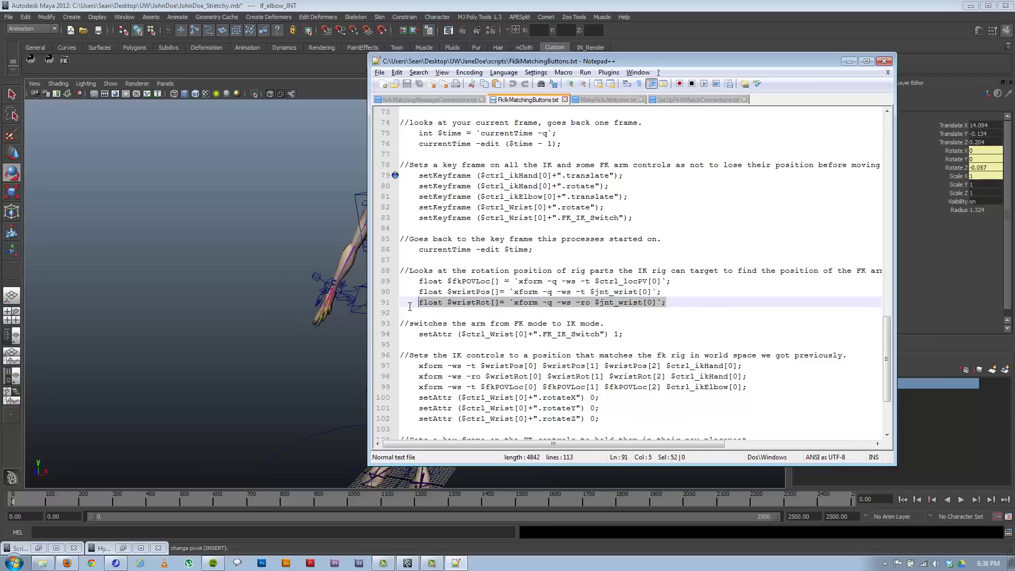
- Switch to Maya, select lf_hand_ikCTRL, test-rotate lf_wrist_CTRL on the left hand, and undo the rotation
{"action": "left_click", "coordinate": [849, 62]}
{"action": "scroll", "coordinate": [645, 321], "scroll_direction": "up", "scroll_amount": 5}
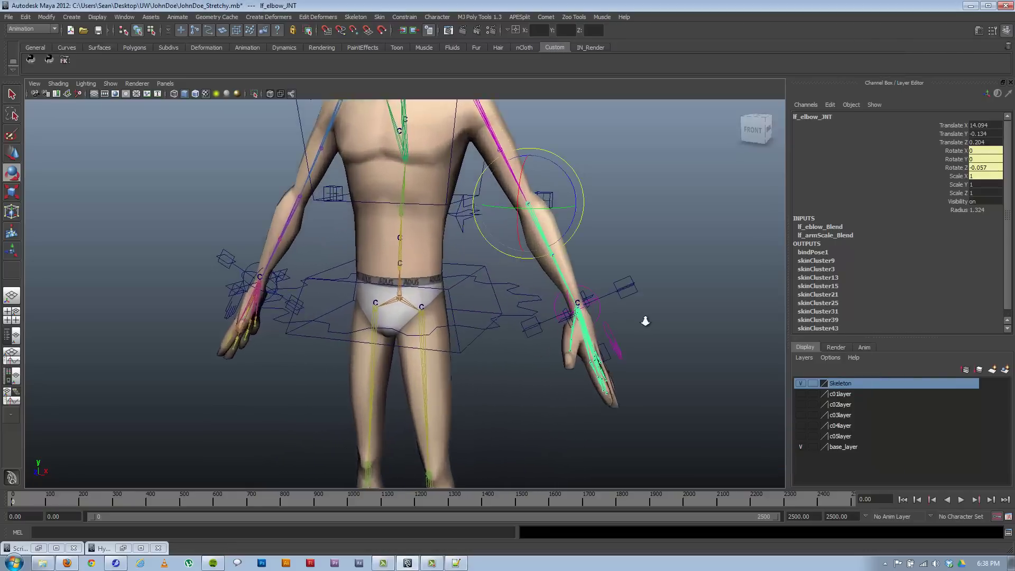
{"action": "scroll", "coordinate": [650, 306], "scroll_direction": "up", "scroll_amount": 2}
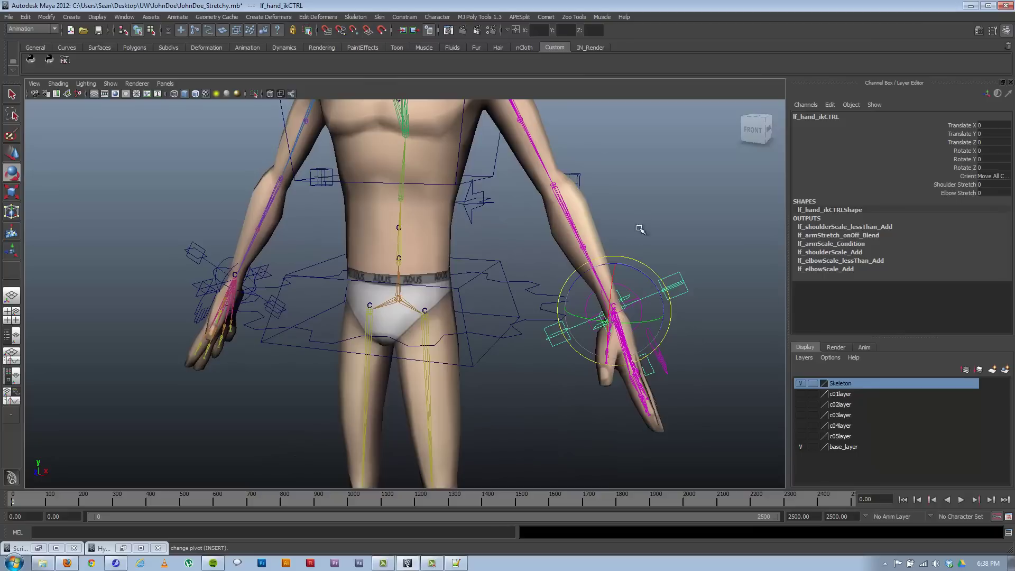
{"action": "left_click", "coordinate": [644, 241]}
{"action": "left_click", "coordinate": [630, 289]}
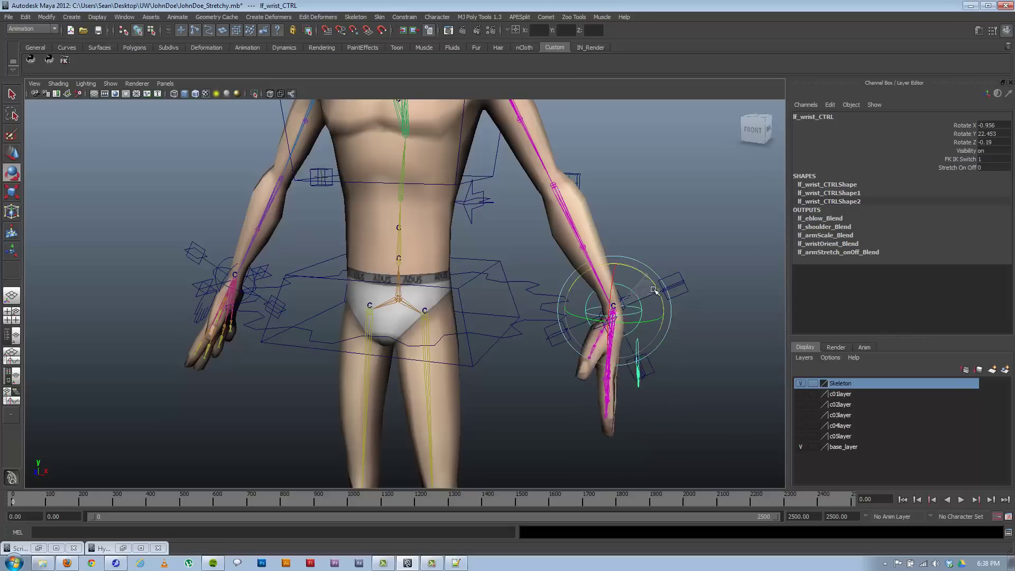
{"action": "left_click", "coordinate": [684, 249]}
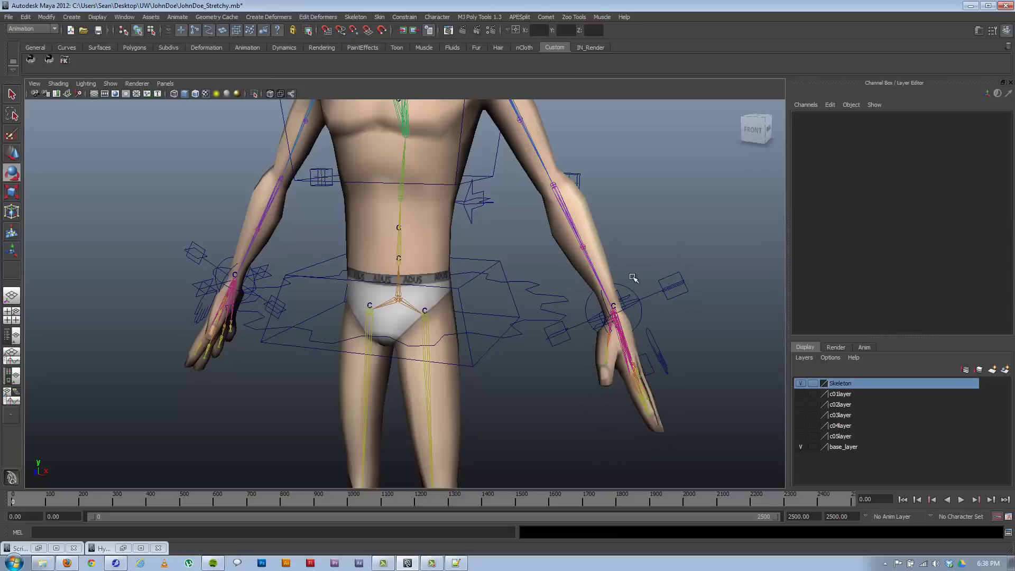
- Rotate lf_wrist_CTRL, then test-rotate lf_hand_ikCTRL around the same wrist and undo the hand control's rotations
{"action": "left_click", "coordinate": [631, 290]}
{"action": "left_click_drag", "start_coordinate": [632, 292], "coordinate": [669, 324]}
{"action": "left_click", "coordinate": [653, 275]}
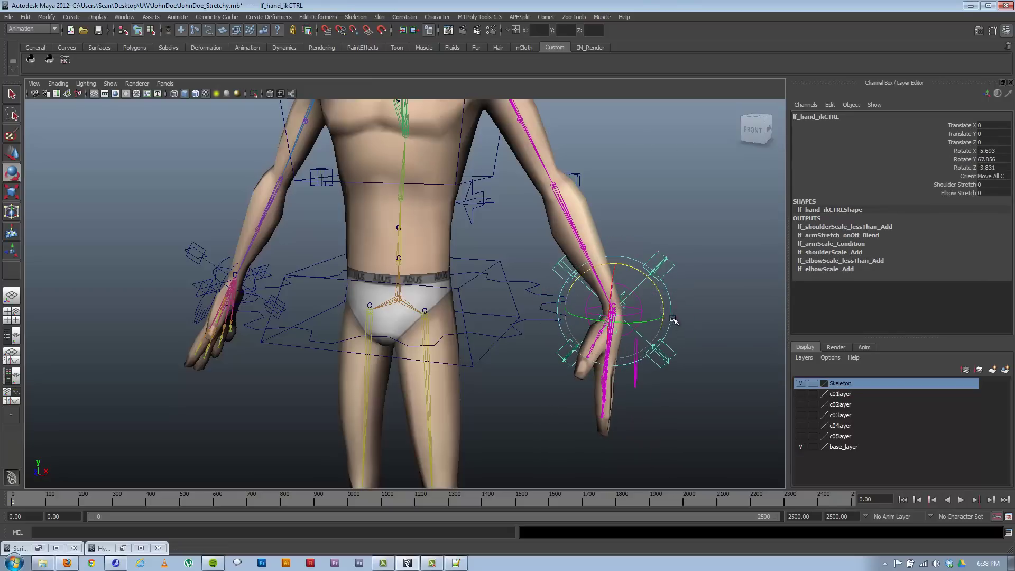
{"action": "key", "text": "ctrl+z"}
{"action": "left_click_drag", "start_coordinate": [658, 278], "coordinate": [671, 312]}
{"action": "key", "text": "ctrl+z"}
{"action": "left_click", "coordinate": [690, 338]}
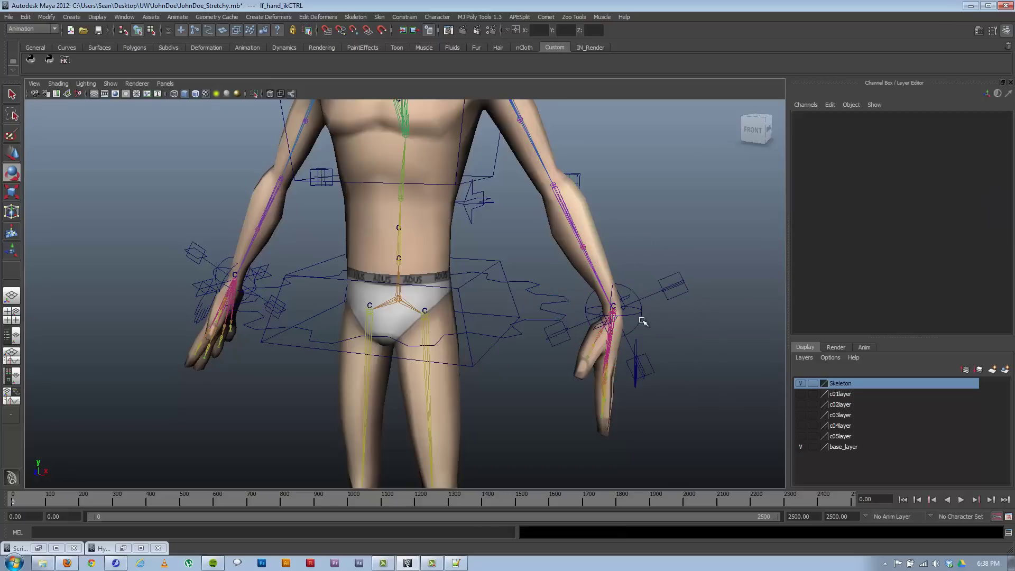
- Undo a further test rotation of lf_wrist_CTRL, set its Rotate X, Y and Z to 0, and deselect it
{"action": "left_click", "coordinate": [641, 322]}
{"action": "left_click_drag", "start_coordinate": [653, 279], "coordinate": [640, 249]}
{"action": "key", "text": "ctrl+z"}
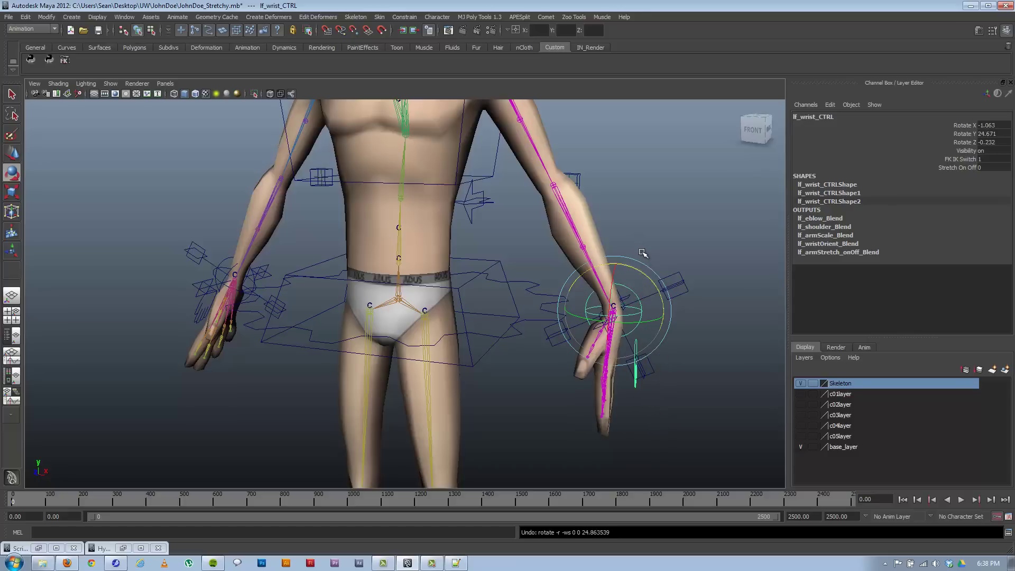
{"action": "left_click_drag", "start_coordinate": [994, 124], "coordinate": [994, 144]}
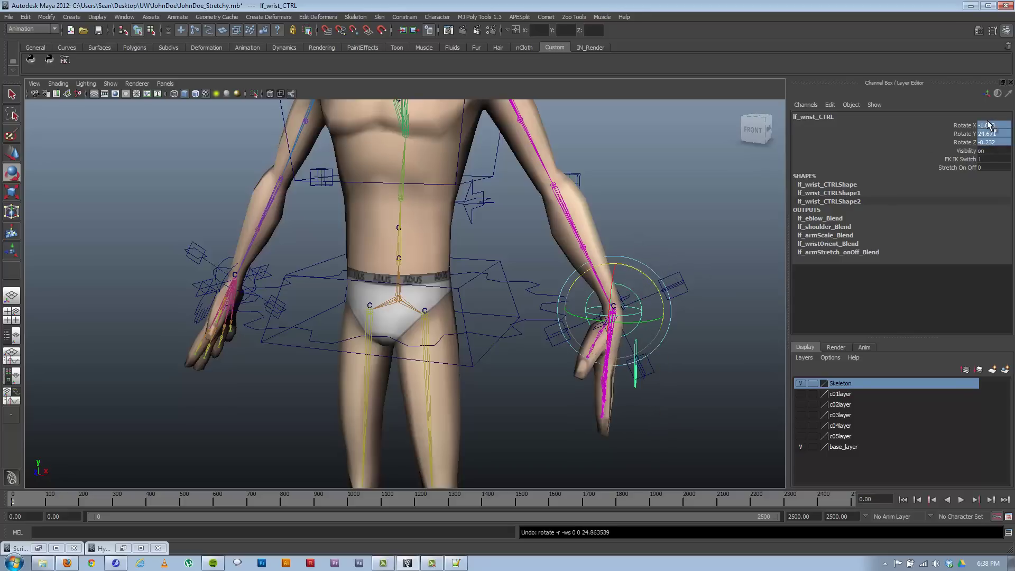
{"action": "type", "text": "0"}
{"action": "key", "text": "Return"}
{"action": "left_click", "coordinate": [682, 239]}
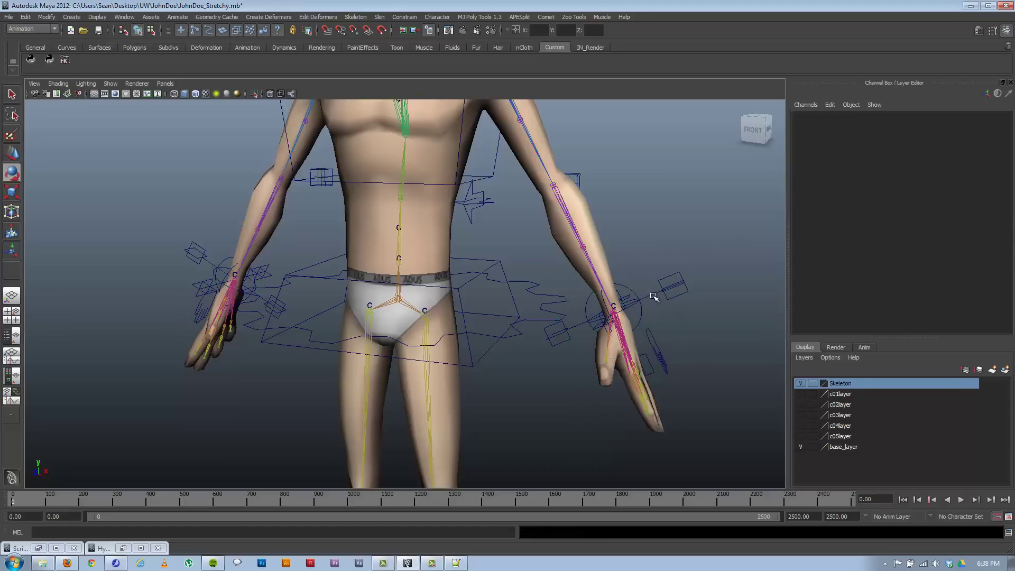
- Select lf_hand_ikCTRL, restore the Hypergraph, select its lf_wristOrient_Blend node, and minimise the Hypergraph
{"action": "left_click", "coordinate": [669, 291]}
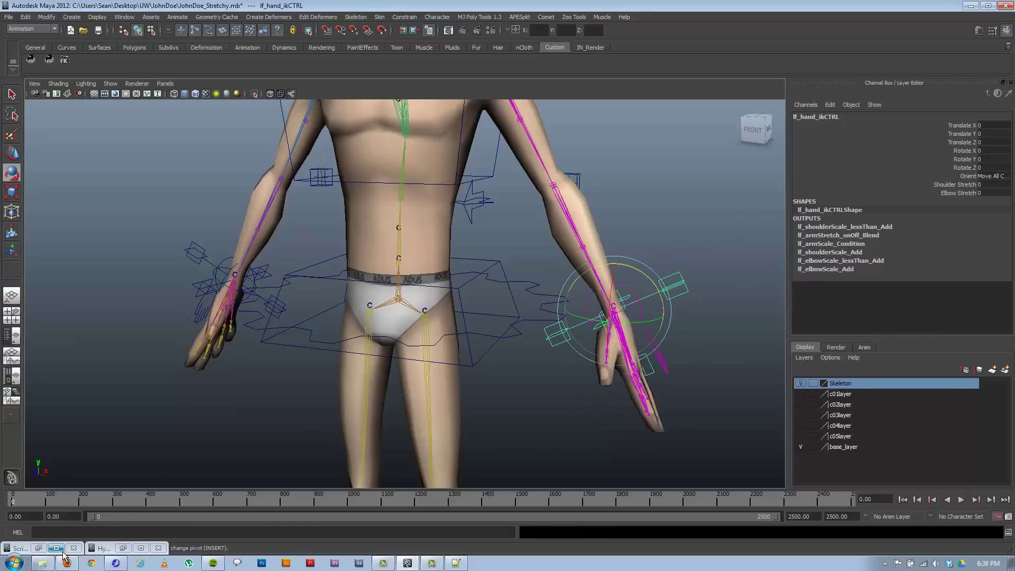
{"action": "left_click", "coordinate": [123, 548]}
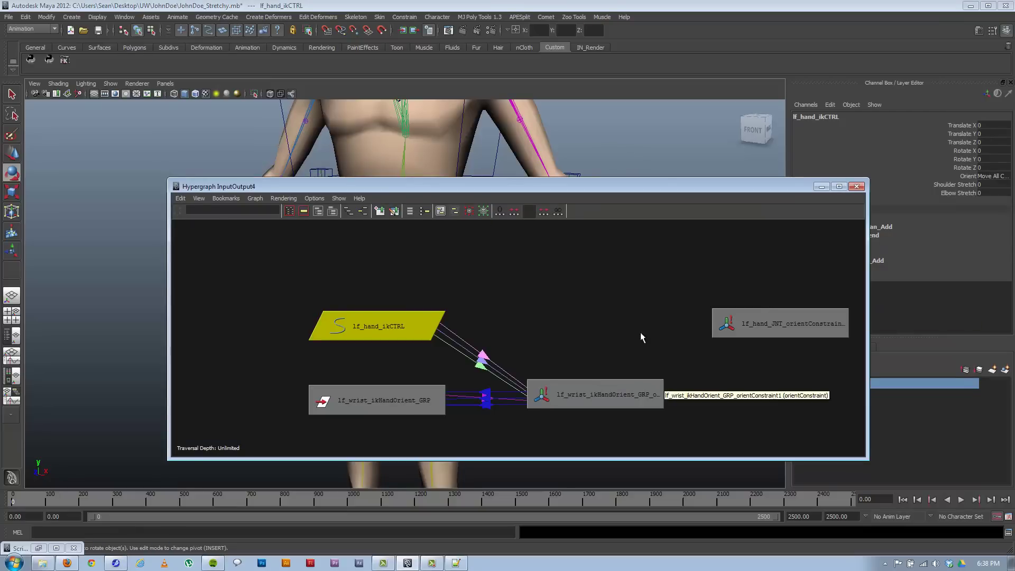
{"action": "scroll", "coordinate": [469, 287], "scroll_direction": "down", "scroll_amount": 4}
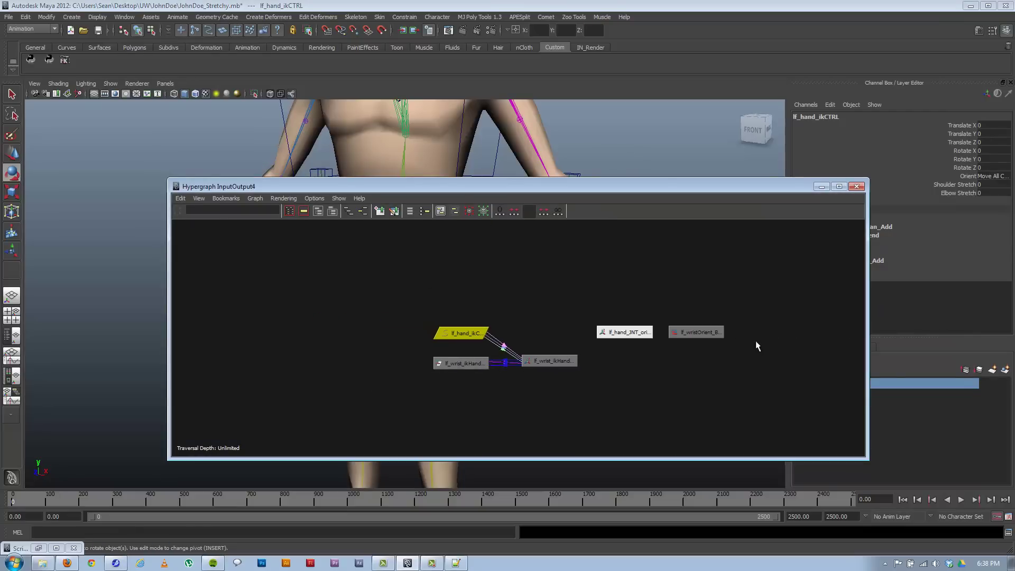
{"action": "left_click", "coordinate": [687, 335]}
{"action": "left_click", "coordinate": [822, 187]}
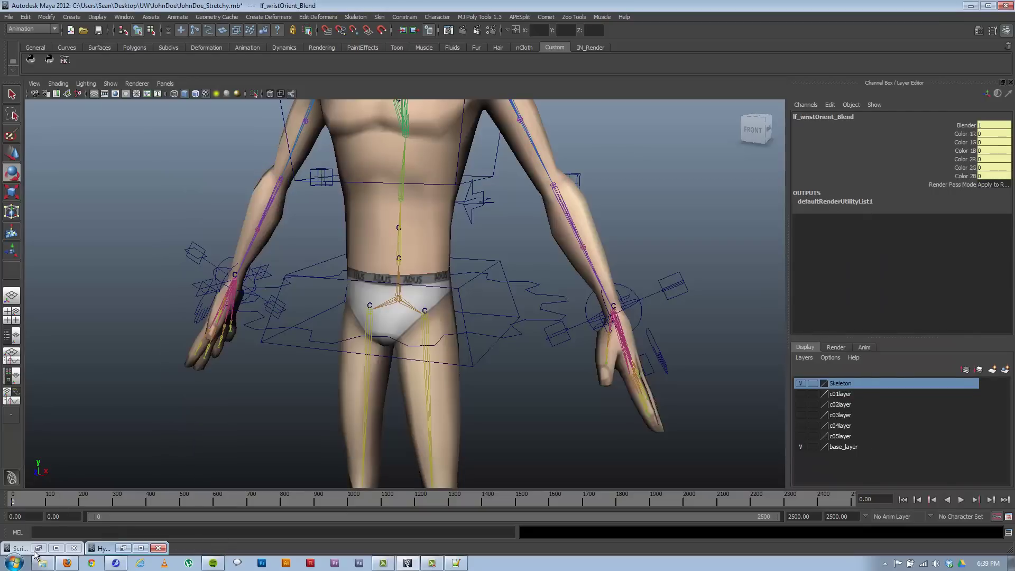
- Open the Connection Editor and load lf_wristOrient_Blend as both the output and the input node
{"action": "left_click", "coordinate": [124, 16]}
{"action": "mouse_move", "coordinate": [154, 45]}
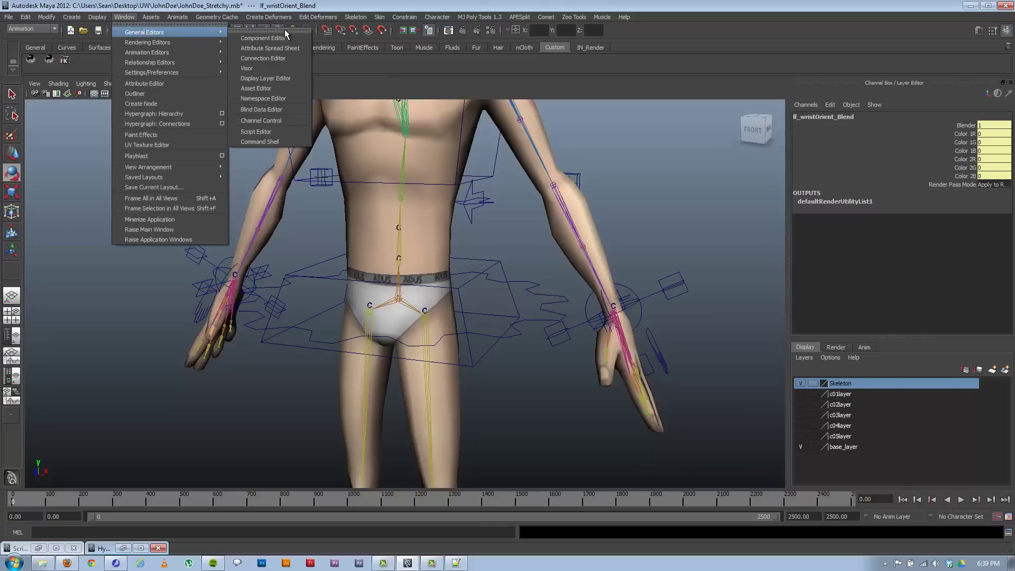
{"action": "left_click", "coordinate": [287, 58]}
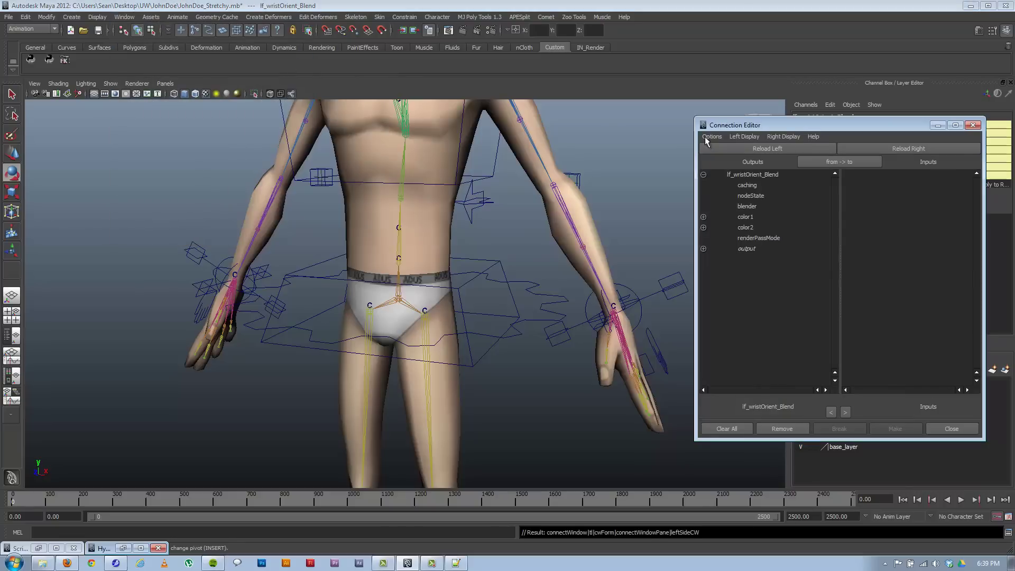
{"action": "left_click", "coordinate": [887, 151]}
{"action": "right_click_drag", "start_coordinate": [486, 306], "coordinate": [580, 304], "text": "alt"}
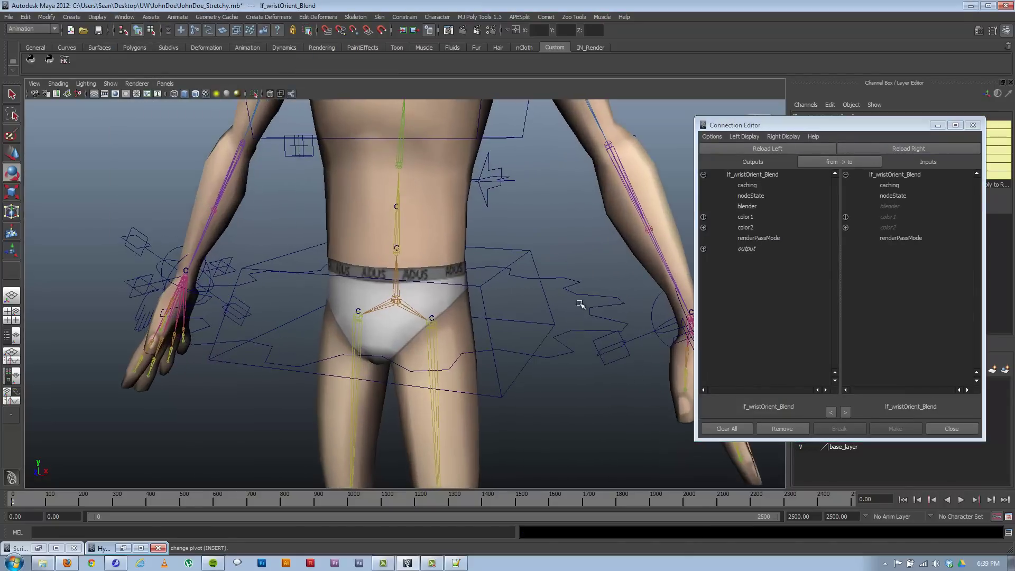
{"action": "middle_click_drag", "start_coordinate": [580, 305], "coordinate": [319, 370], "text": "alt"}
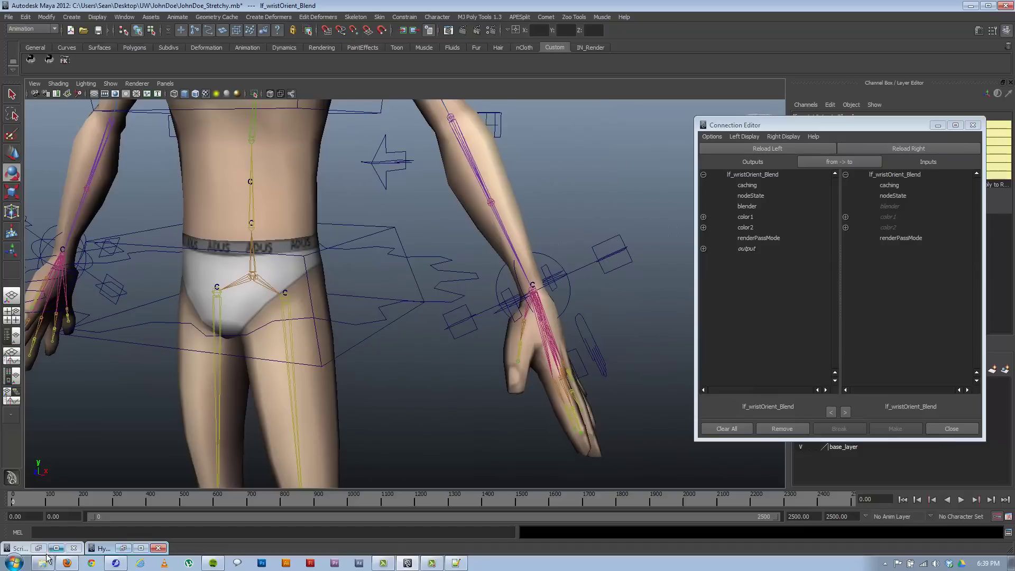
- Open the Outliner and look through the contents of the Mesh and DoNotTouch groups, collapsing each again
{"action": "left_click", "coordinate": [125, 16]}
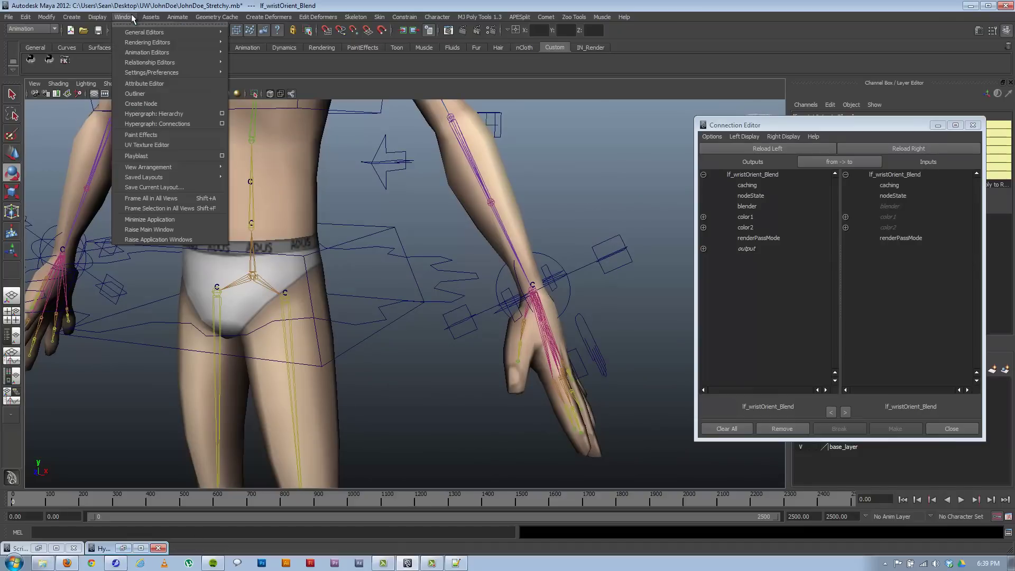
{"action": "left_click", "coordinate": [136, 94]}
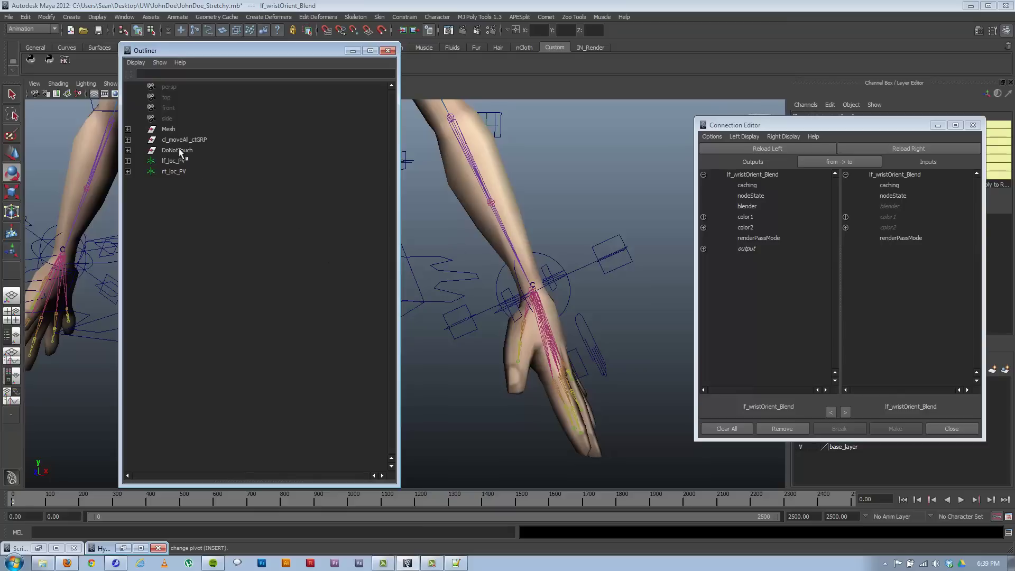
{"action": "left_click", "coordinate": [127, 129]}
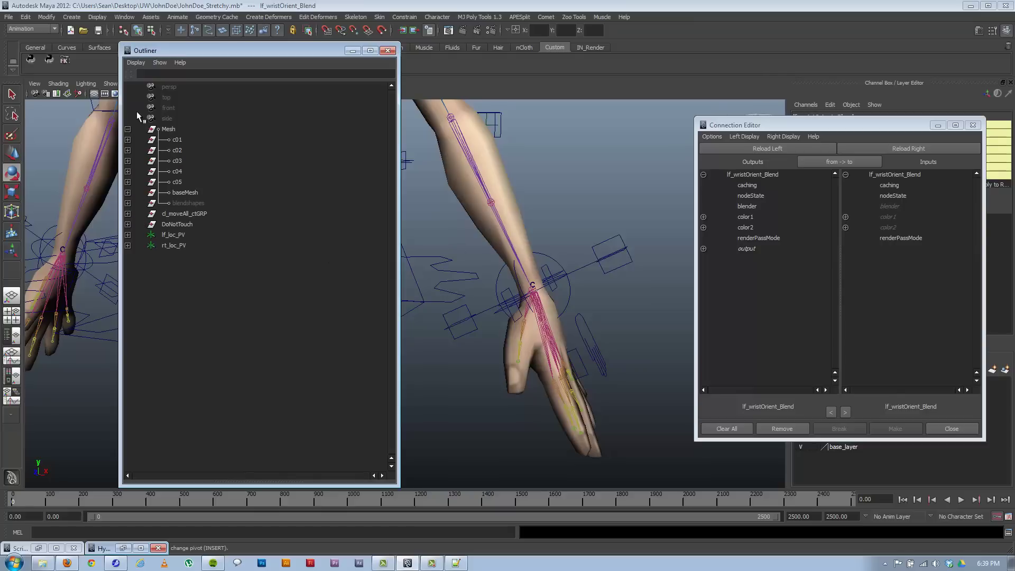
{"action": "left_click", "coordinate": [127, 129]}
{"action": "left_click", "coordinate": [127, 150]}
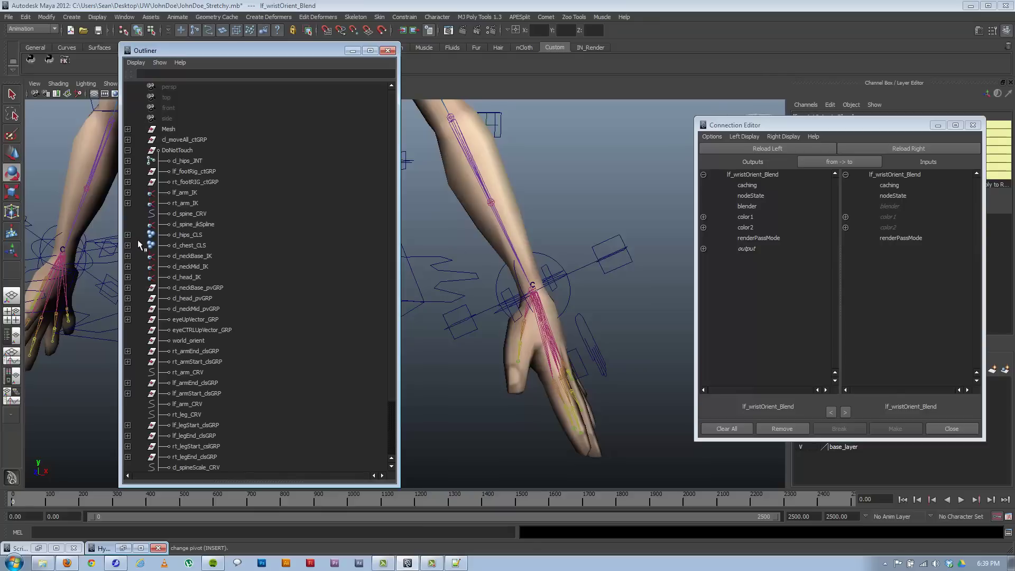
{"action": "left_click", "coordinate": [127, 150]}
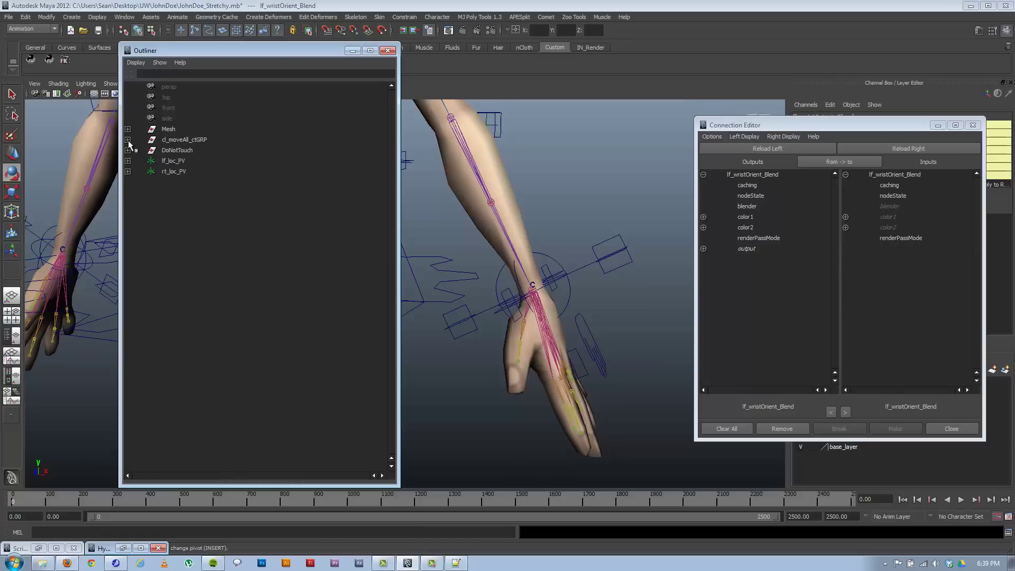
- Select lf_wrist_CTRL on the left hand and expand the cl_moveAll_ctGRP hierarchy down through lf_wristMaster_ctGRP to that control
{"action": "left_click", "coordinate": [127, 139]}
{"action": "left_click", "coordinate": [128, 150]}
{"action": "left_click", "coordinate": [128, 161]}
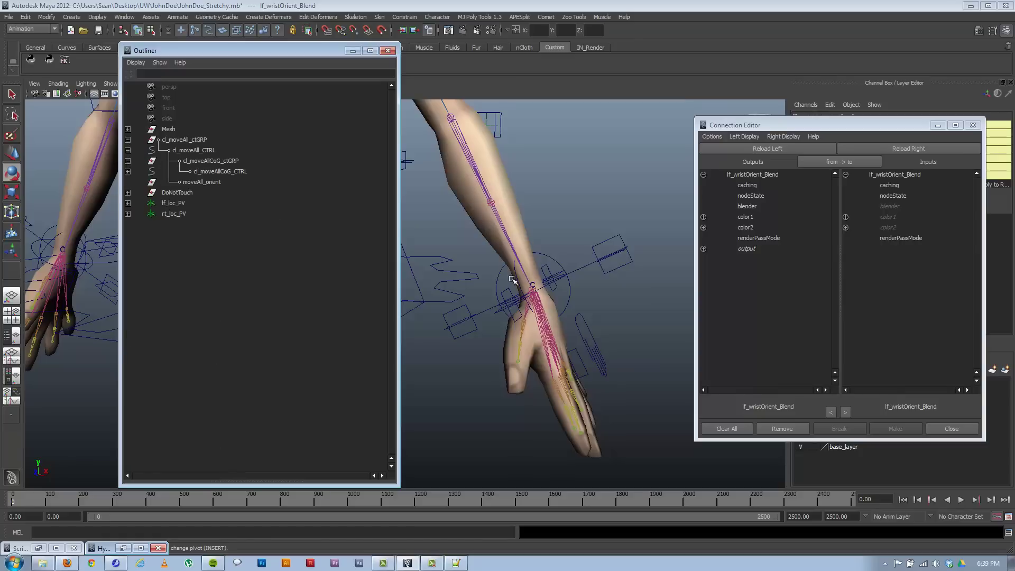
{"action": "left_click", "coordinate": [503, 276]}
{"action": "left_click", "coordinate": [128, 172]}
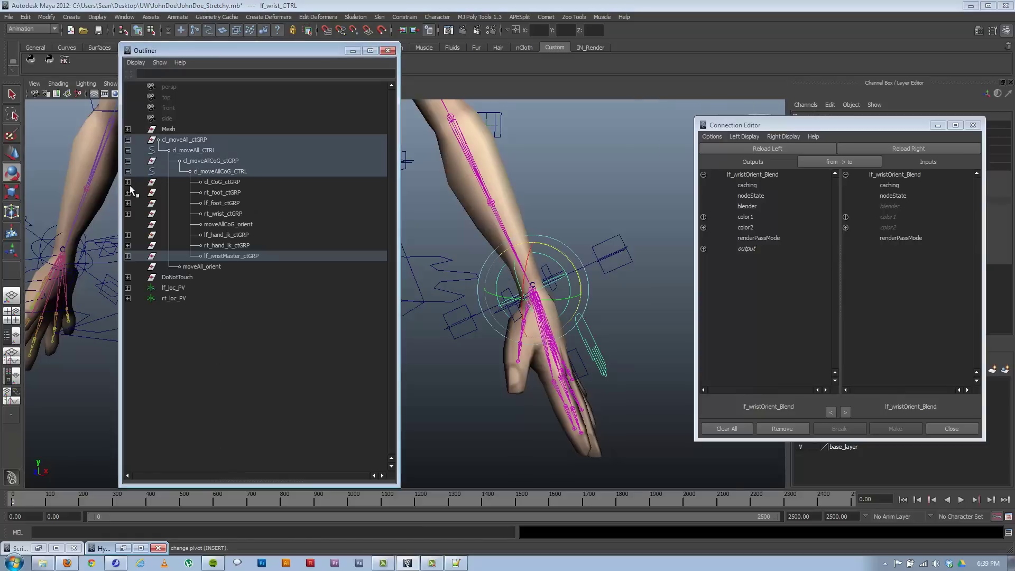
{"action": "left_click", "coordinate": [127, 256]}
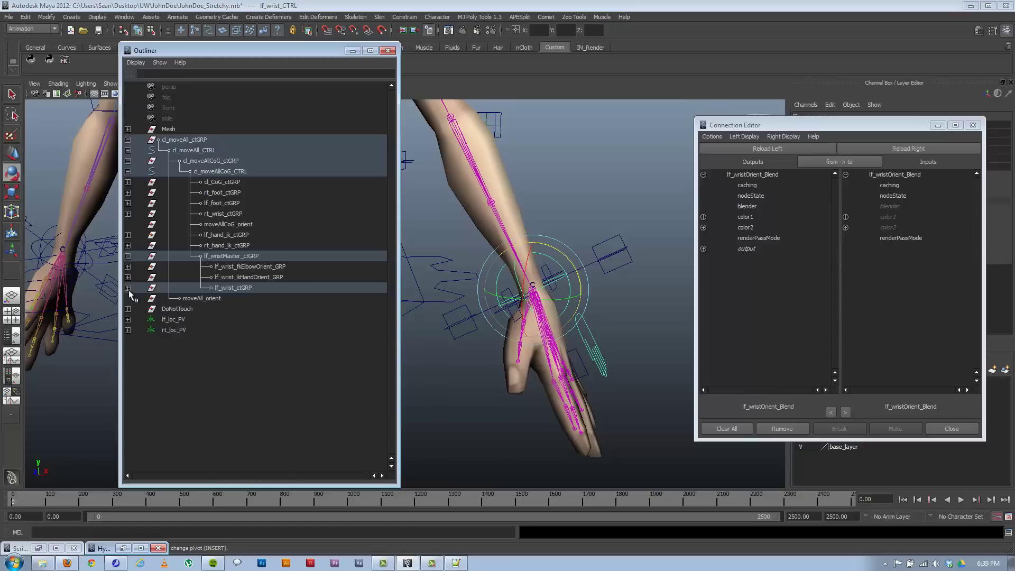
{"action": "left_click", "coordinate": [128, 288]}
{"action": "left_click", "coordinate": [127, 298]}
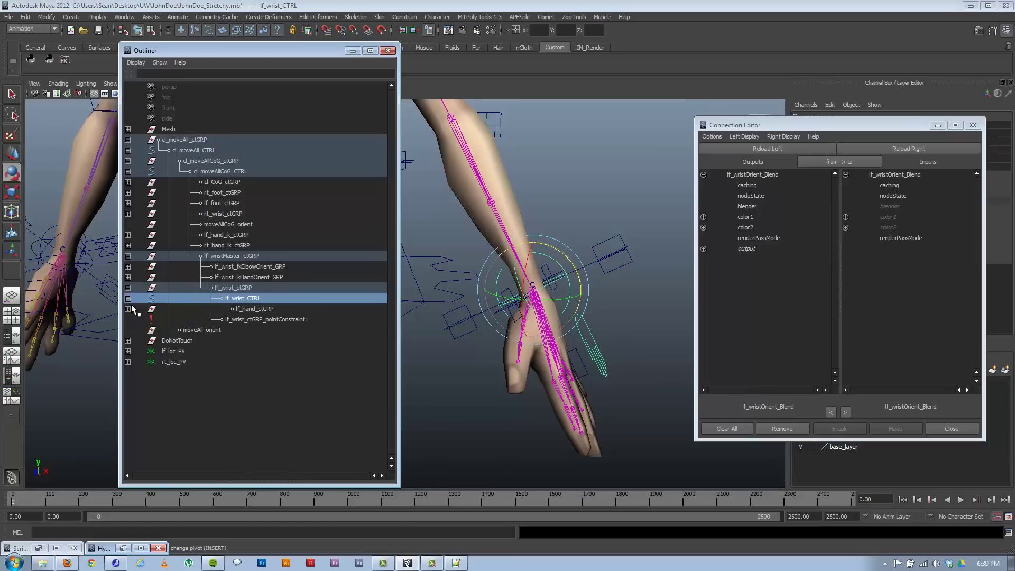
- Load lf_wrist_ikHandOrient_GRP and lf_wrist_fkElbowOrient_GRP in turn as the output node and examine how each rotate attribute connects to the blend
{"action": "left_click", "coordinate": [265, 276]}
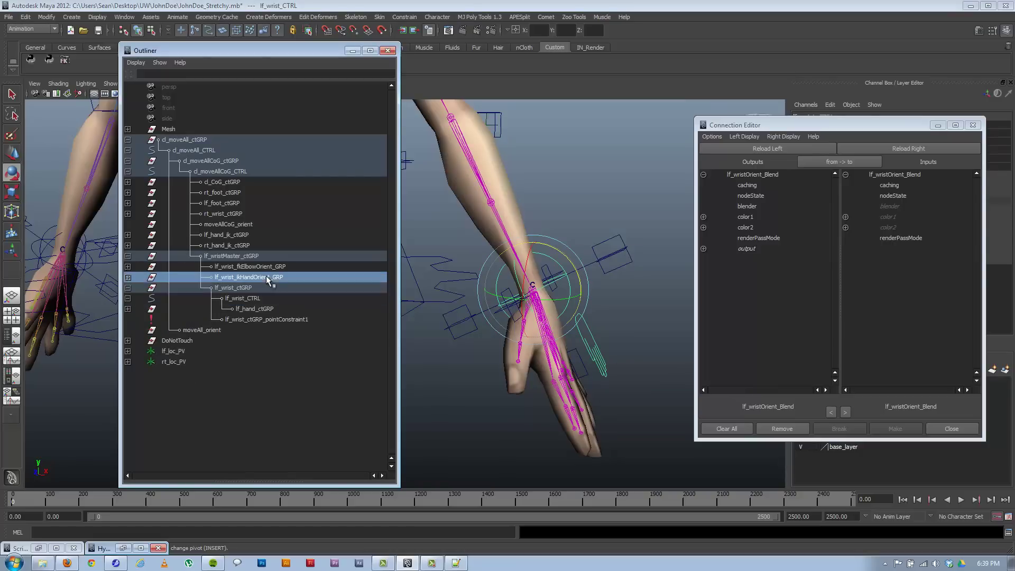
{"action": "left_click", "coordinate": [732, 148]}
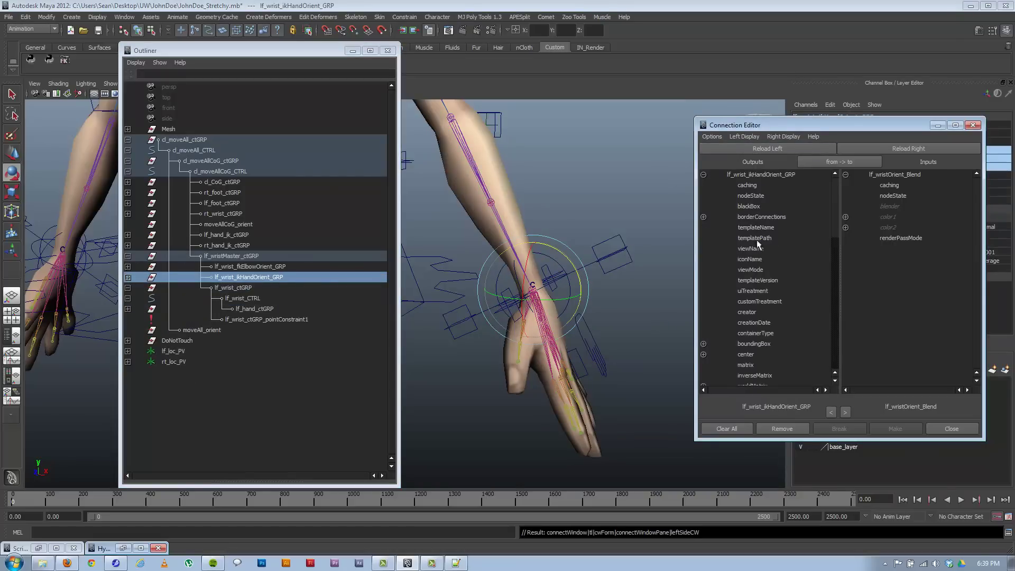
{"action": "scroll", "coordinate": [757, 233], "scroll_direction": "down", "scroll_amount": 10}
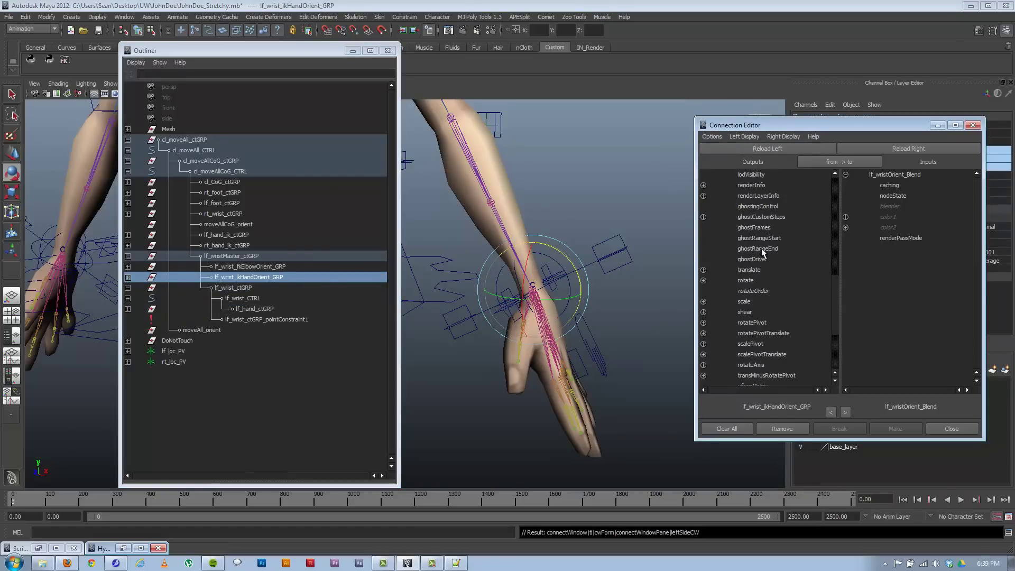
{"action": "left_click", "coordinate": [748, 282]}
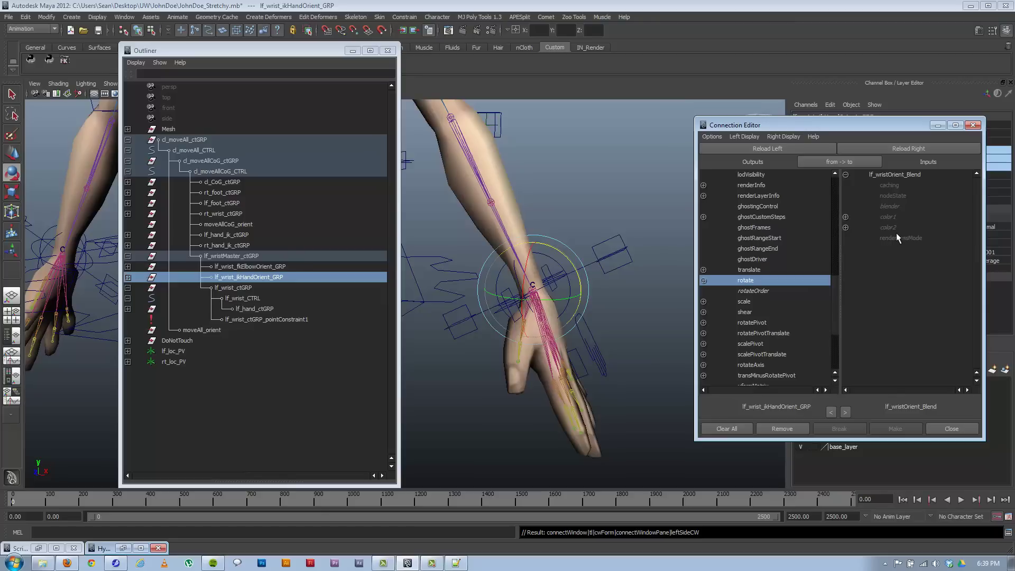
{"action": "left_click", "coordinate": [250, 267]}
{"action": "left_click", "coordinate": [767, 150]}
{"action": "left_click", "coordinate": [747, 281]}
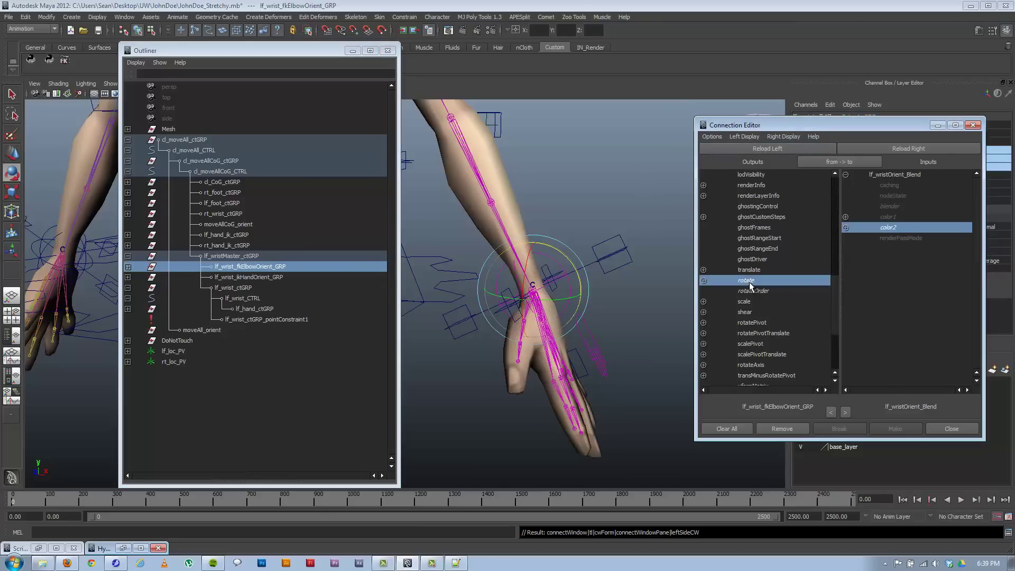
- Connect the rotate output of lf_wrist_ikHandOrient_GRP to color1 of lf_wristOrient_Blend and minimise the Connection Editor
{"action": "left_click", "coordinate": [257, 277]}
{"action": "left_click", "coordinate": [768, 148]}
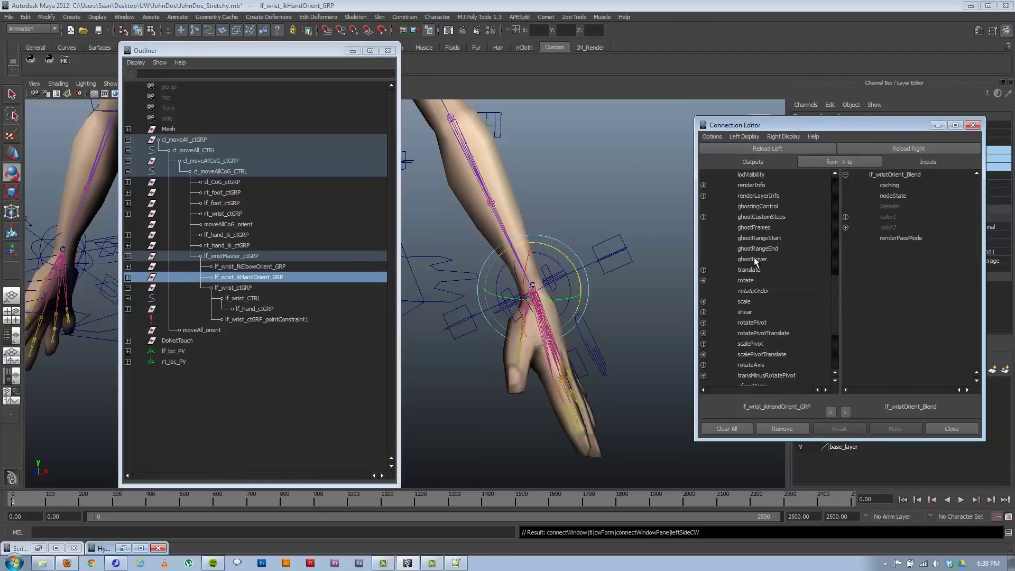
{"action": "left_click", "coordinate": [747, 281]}
{"action": "left_click", "coordinate": [888, 215]}
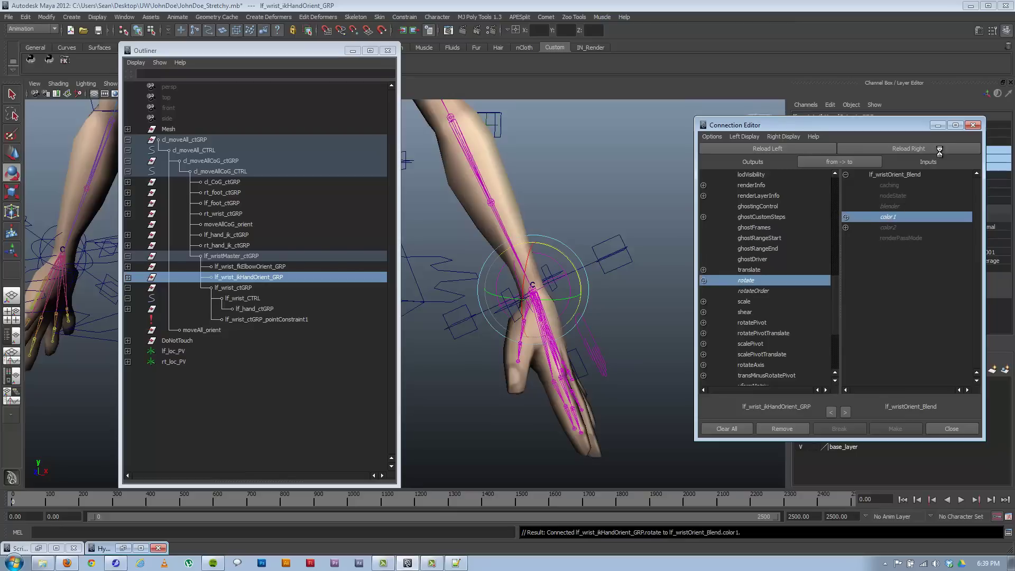
{"action": "left_click", "coordinate": [938, 125]}
- Minimise the Outliner and rotate lf_hand_ikCTRL around the left wrist to a Rotate Y of about 9.7
{"action": "left_click", "coordinate": [606, 239]}
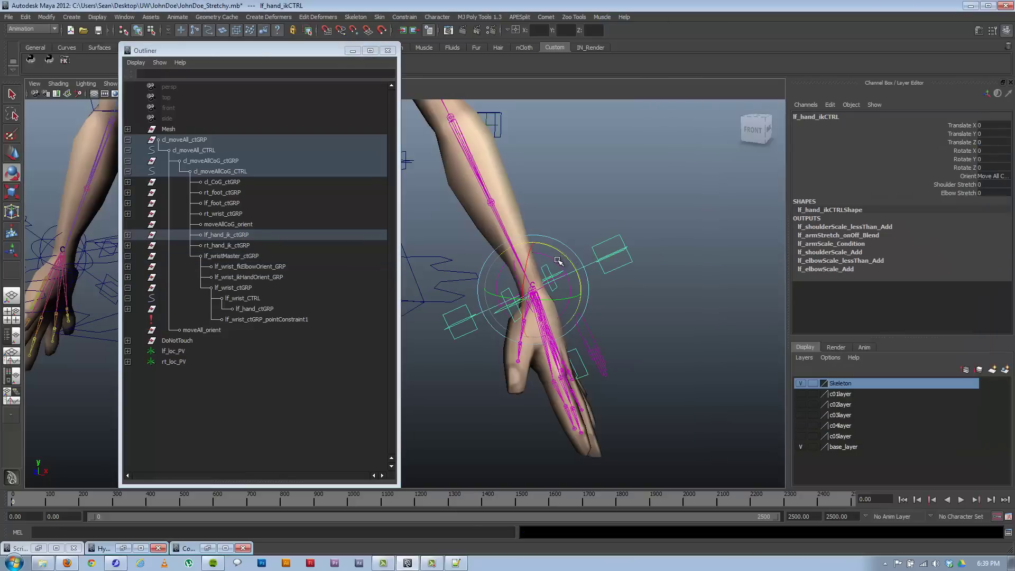
{"action": "mouse_move", "coordinate": [564, 259]}
{"action": "left_mouse_down"}
{"action": "mouse_move", "coordinate": [559, 236]}
{"action": "mouse_move", "coordinate": [577, 233]}
{"action": "mouse_move", "coordinate": [556, 239]}
{"action": "mouse_move", "coordinate": [573, 232]}
{"action": "mouse_move", "coordinate": [582, 286]}
{"action": "mouse_move", "coordinate": [574, 270]}
{"action": "left_mouse_up"}
{"action": "left_click", "coordinate": [353, 51]}
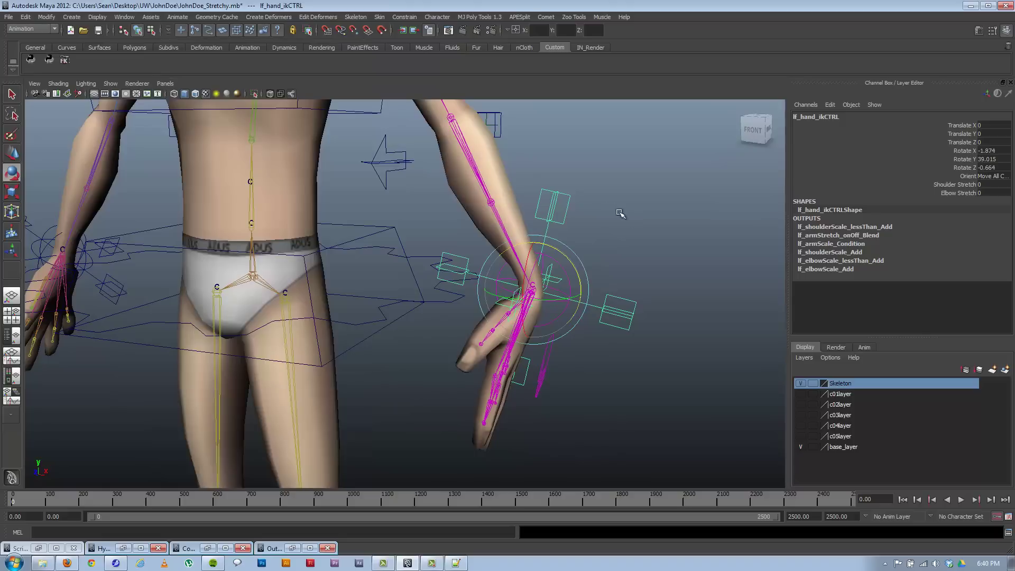
{"action": "left_click_drag", "start_coordinate": [576, 274], "coordinate": [566, 251]}
- Test-rotate lf_wrist_CTRL and lf_hand_ikCTRL around the left wrist, and undo these rotations
{"action": "left_click", "coordinate": [564, 257]}
{"action": "left_click", "coordinate": [565, 257]}
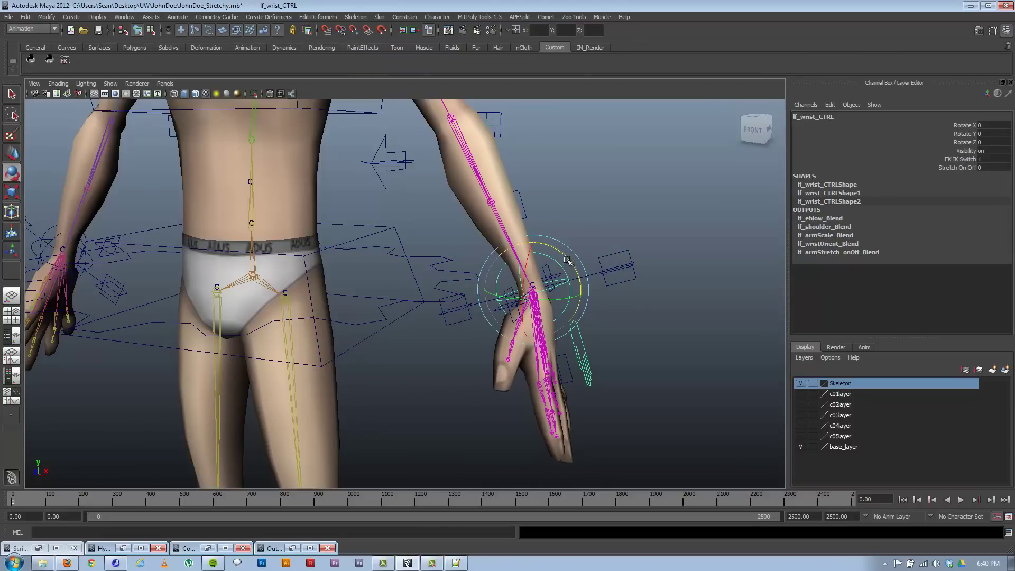
{"action": "left_click_drag", "start_coordinate": [567, 260], "coordinate": [587, 304]}
{"action": "left_click", "coordinate": [600, 263]}
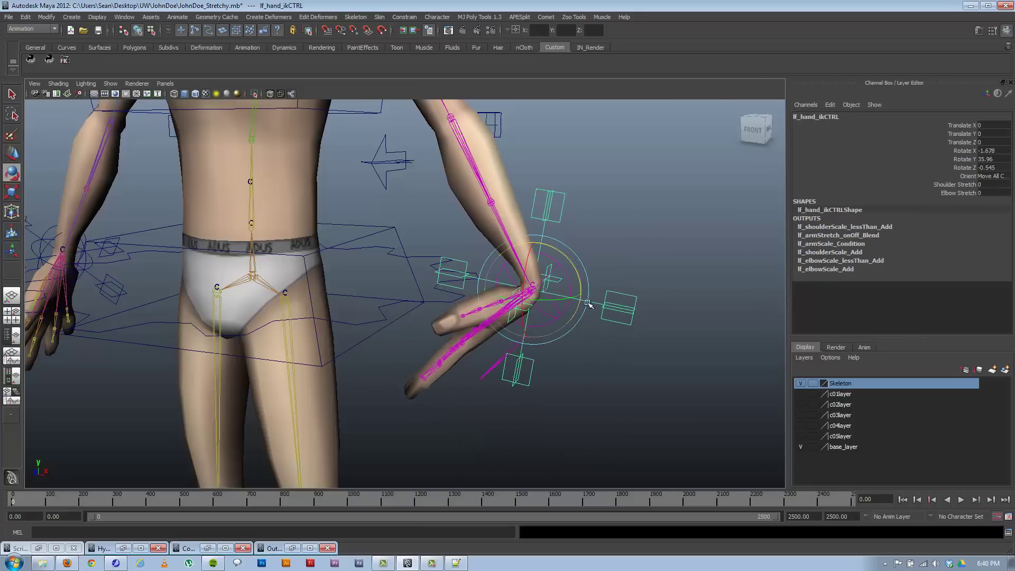
{"action": "key", "text": "ctrl+z"}
{"action": "key", "text": "ctrl+z"}
{"action": "key", "text": "ctrl+z"}
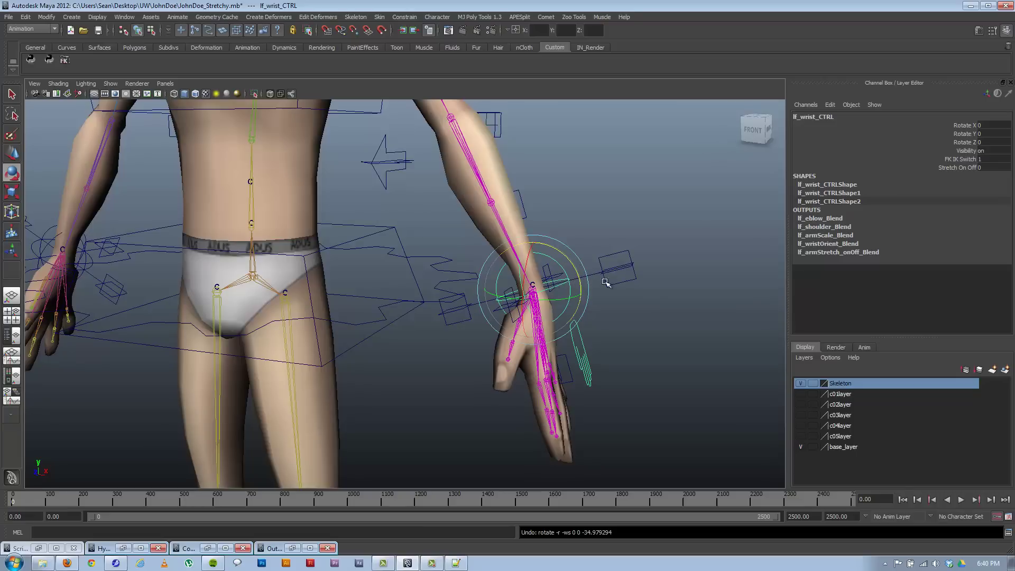
- Select lf_hand_ikCTRL to compare its rotation values with those of lf_wrist_CTRL, leaving lf_wrist_CTRL selected
{"action": "left_click_drag", "start_coordinate": [625, 258], "coordinate": [631, 289]}
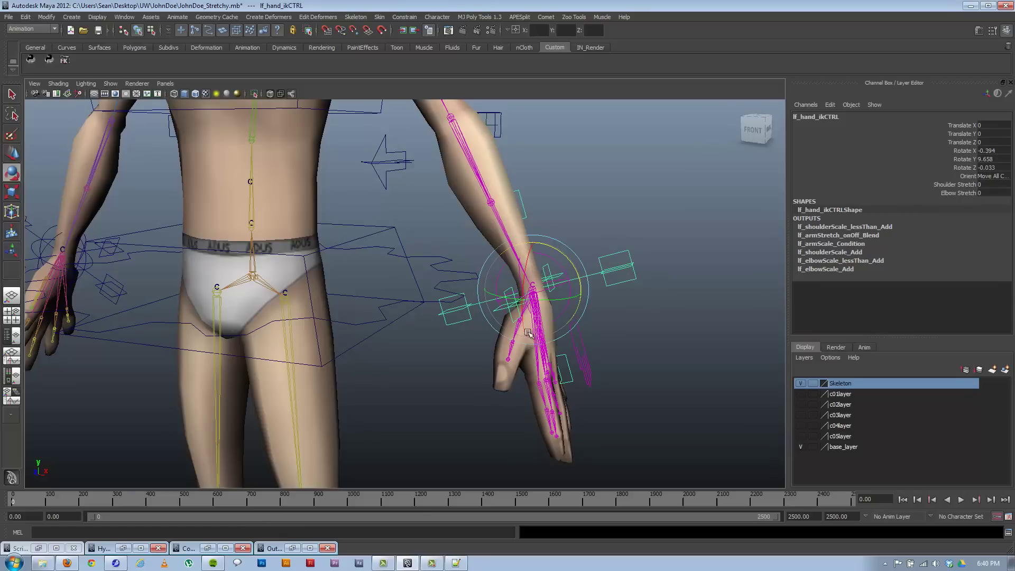
{"action": "left_click", "coordinate": [653, 268]}
{"action": "left_click", "coordinate": [604, 271]}
{"action": "left_click", "coordinate": [619, 234]}
{"action": "left_click", "coordinate": [557, 259]}
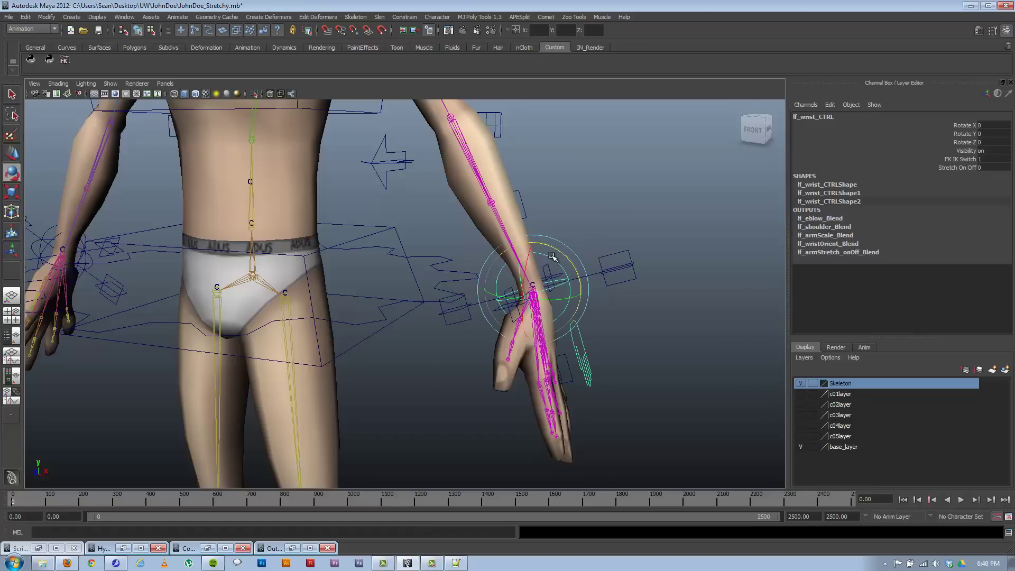
- Switch to Notepad++ and highlight the $wristRot query on line 91, narrowing the highlight to its -ro flag
{"action": "left_click", "coordinate": [456, 564]}
{"action": "left_click", "coordinate": [678, 302]}
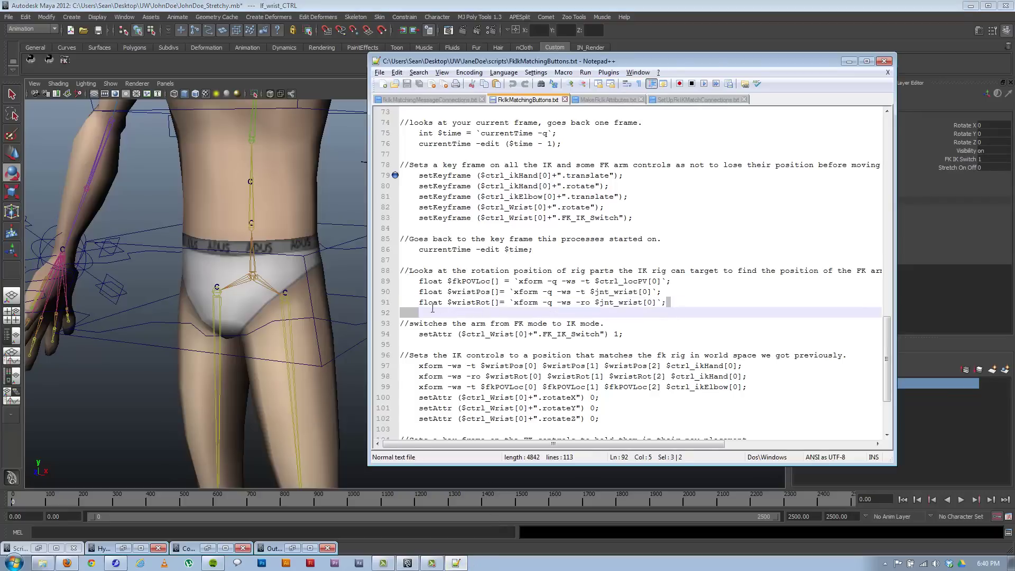
{"action": "left_click_drag", "start_coordinate": [678, 302], "coordinate": [399, 302]}
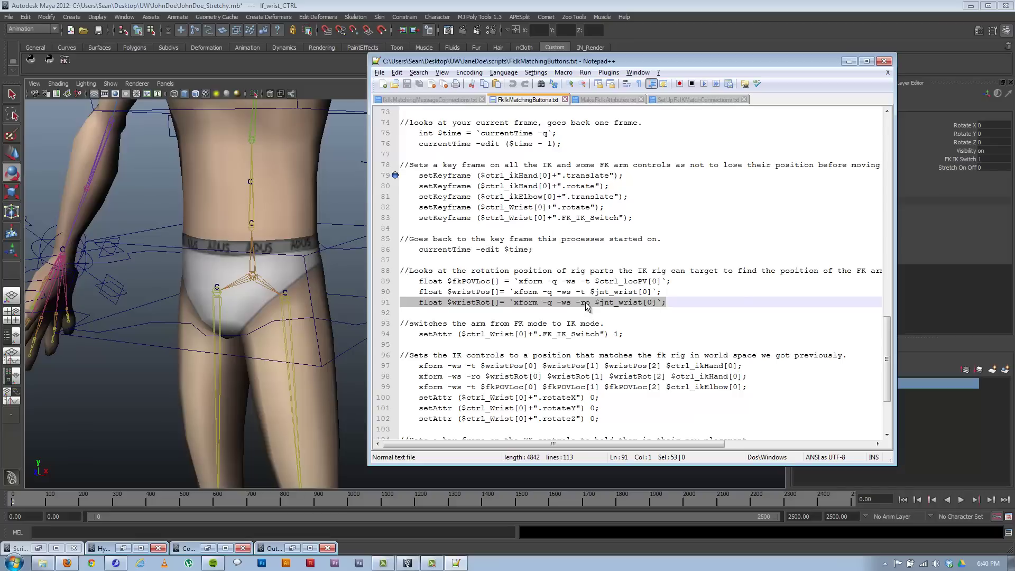
{"action": "left_click_drag", "start_coordinate": [557, 304], "coordinate": [579, 305]}
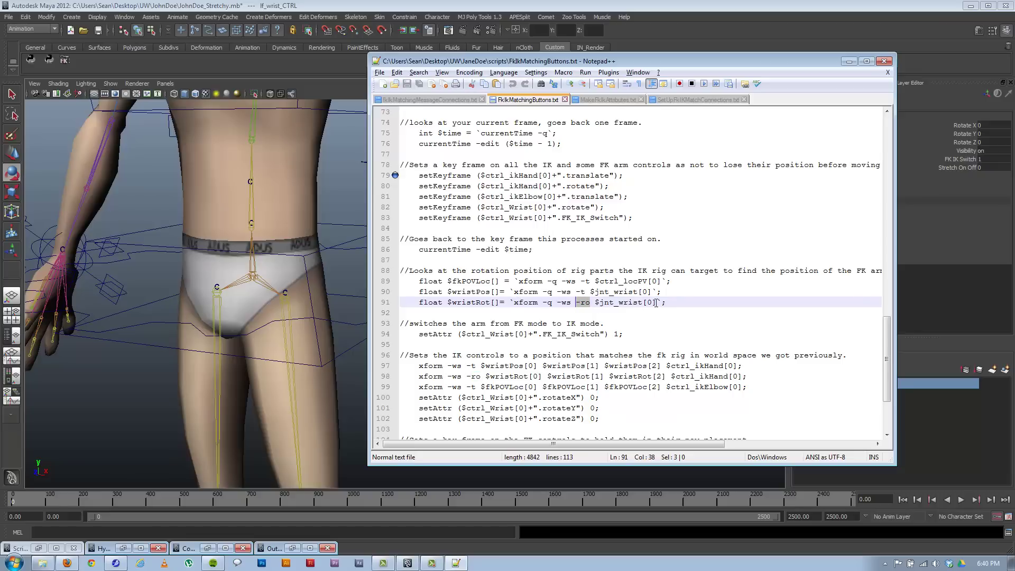
- Move the Notepad++ window clear of the Channel Box and highlight the FK_IK_Switch setAttr command on line 94
{"action": "left_click_drag", "start_coordinate": [614, 61], "coordinate": [465, 52]}
{"action": "left_click_drag", "start_coordinate": [477, 323], "coordinate": [260, 328]}
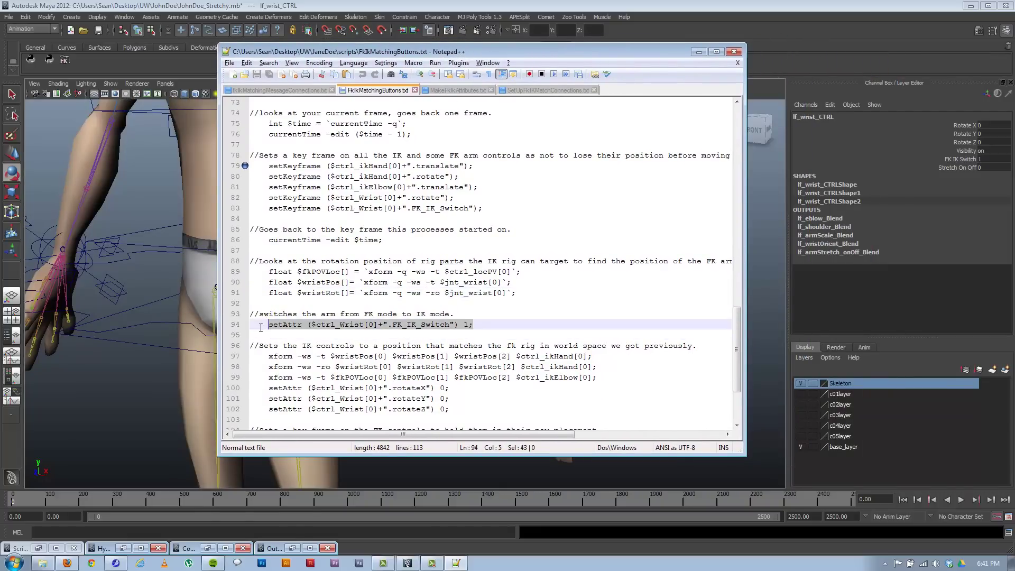
- Highlight the xform translate command for $ctrl_ikHand on line 97, and select lf_hand_ikCTRL in the Maya viewport to relate the two
{"action": "scroll", "coordinate": [408, 345], "scroll_direction": "down", "scroll_amount": 3}
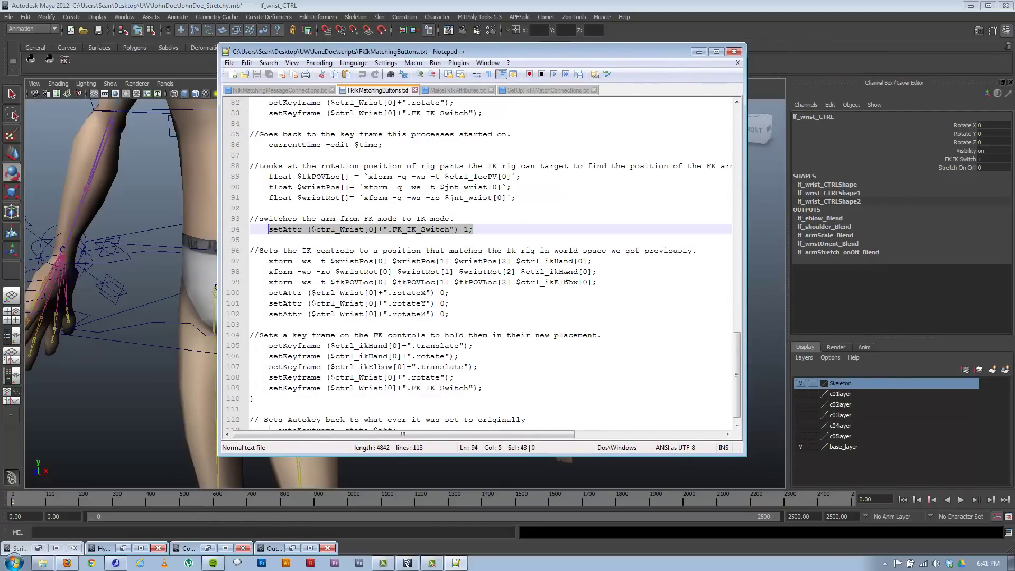
{"action": "left_click_drag", "start_coordinate": [605, 260], "coordinate": [254, 263]}
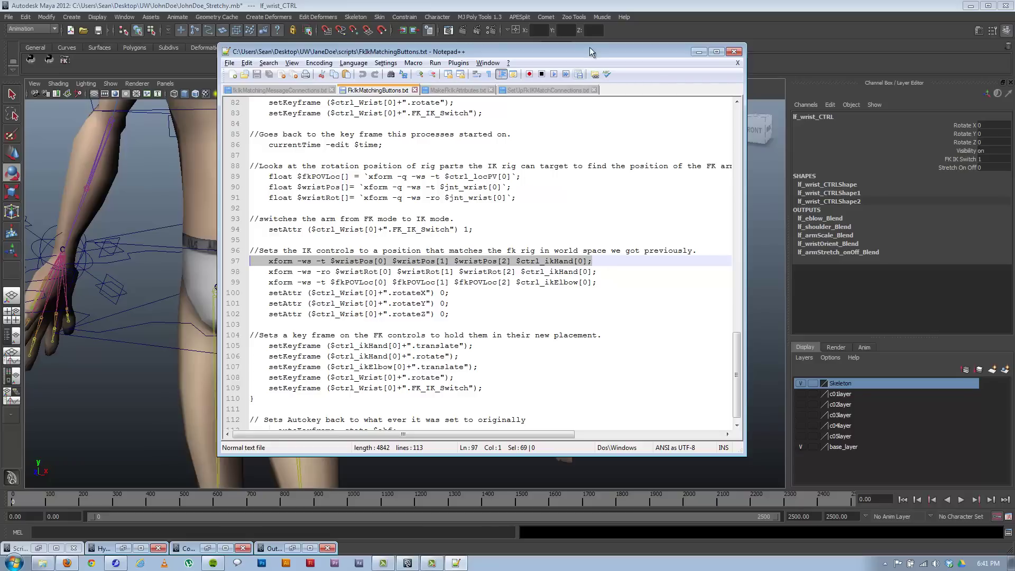
{"action": "left_click_drag", "start_coordinate": [589, 52], "coordinate": [351, 57]}
{"action": "left_click", "coordinate": [588, 310]}
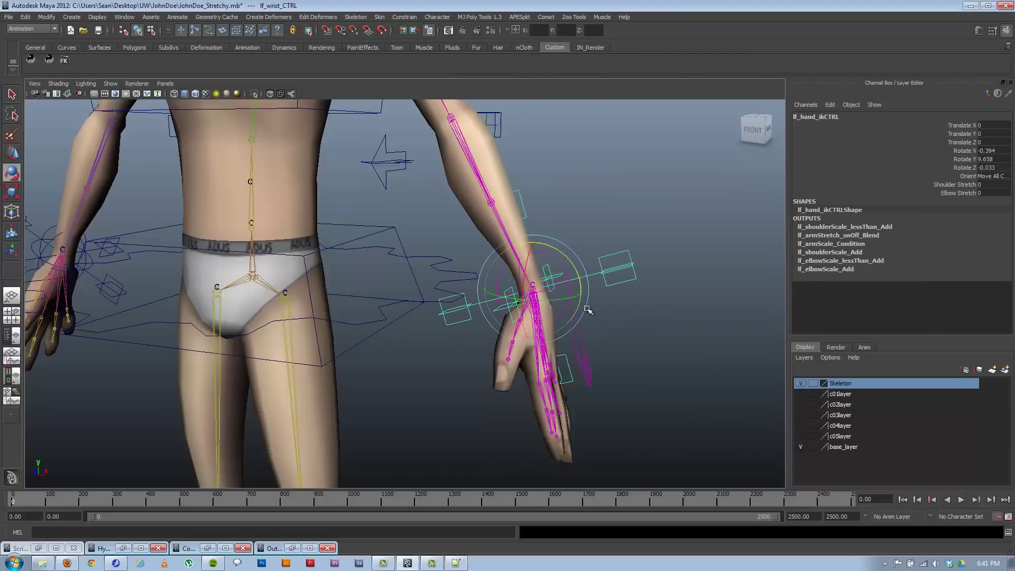
- Return to Notepad++ and highlight the ctrl_ikElbow target on line 99, plus the $ctrl_Wrist rotateX, rotateY and rotateZ resets on lines 100–102
{"action": "left_click", "coordinate": [456, 563]}
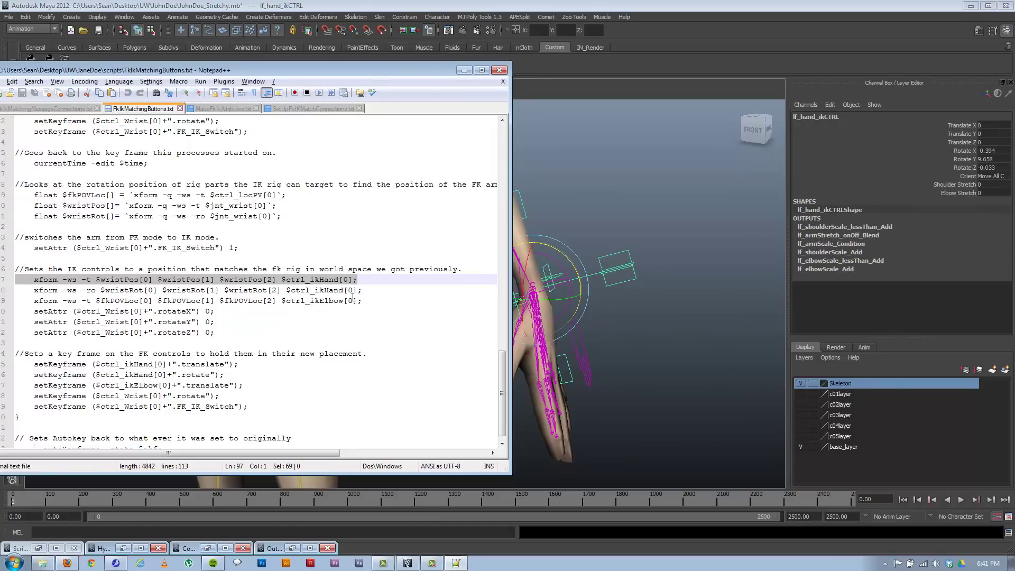
{"action": "left_click_drag", "start_coordinate": [364, 301], "coordinate": [286, 301]}
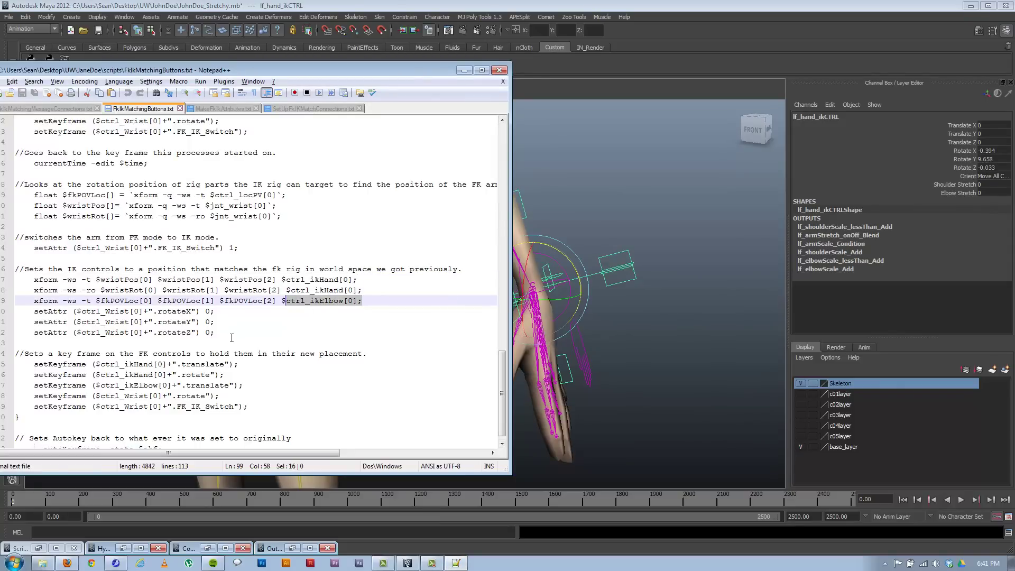
{"action": "left_click_drag", "start_coordinate": [231, 337], "coordinate": [26, 309]}
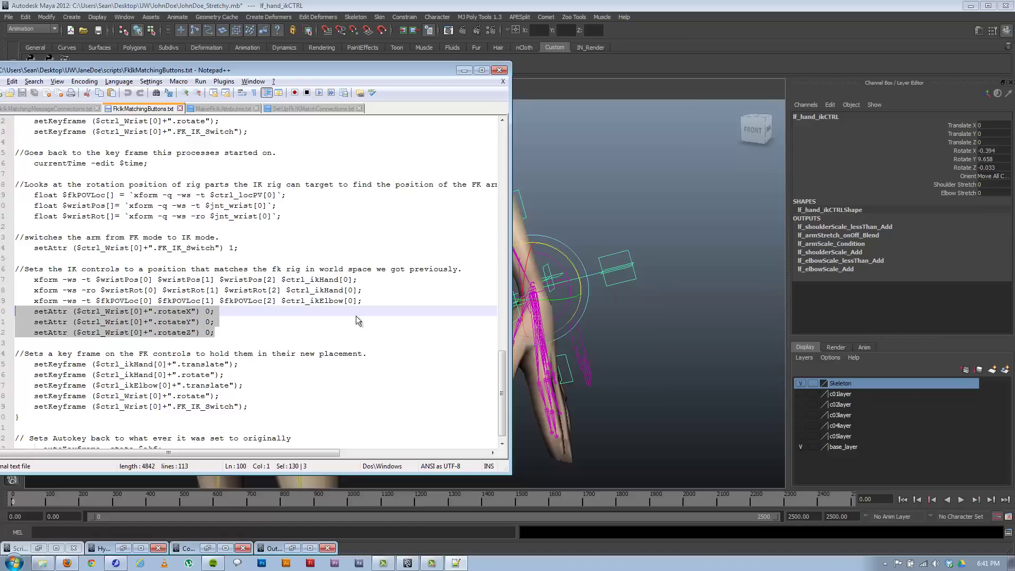
- Switch to Maya and test-rotate lf_wrist_CTRL by about -50 degrees around the world Z axis
{"action": "left_click", "coordinate": [632, 324]}
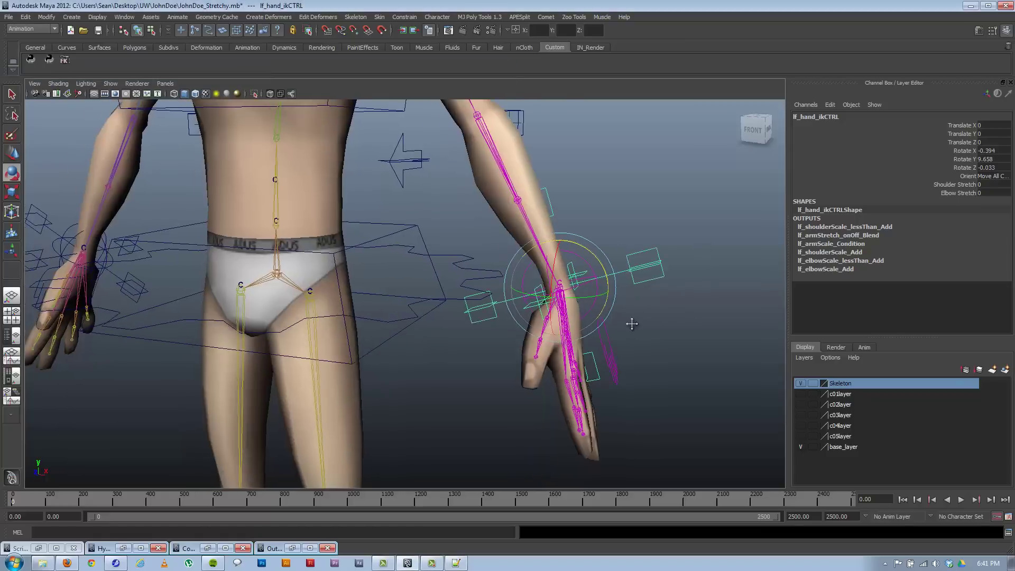
{"action": "left_click", "coordinate": [611, 305]}
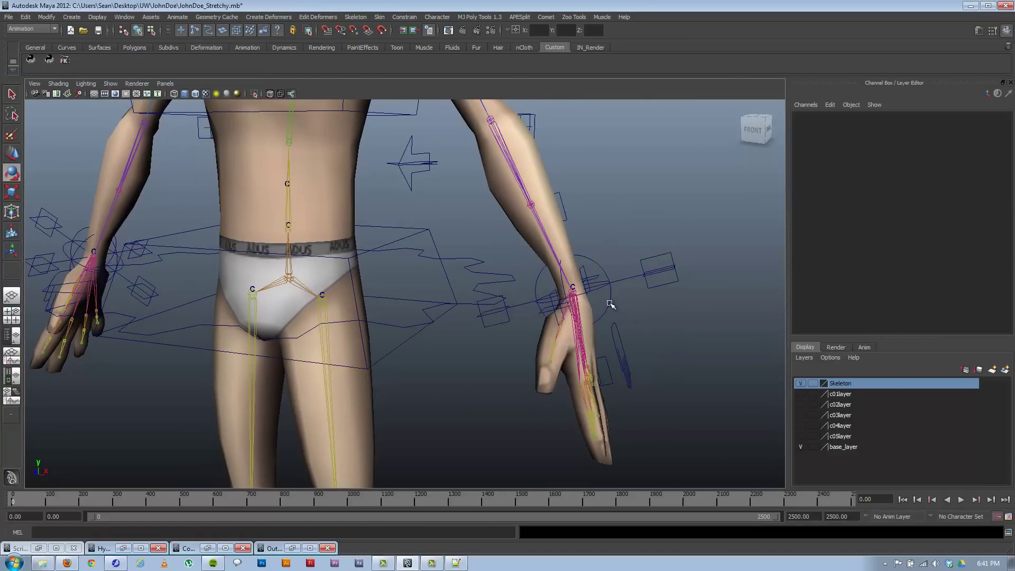
{"action": "left_click", "coordinate": [611, 304]}
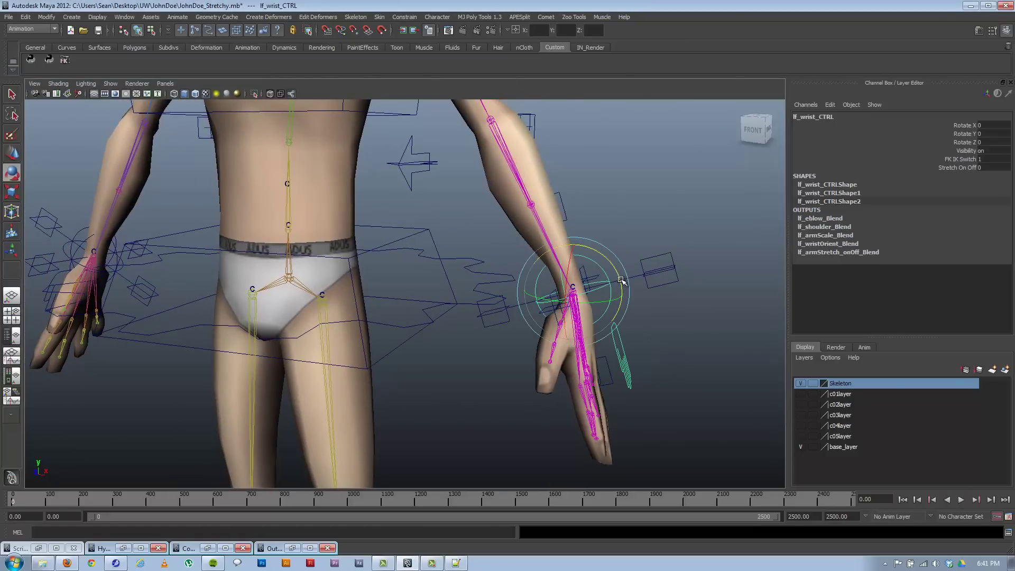
{"action": "left_click_drag", "start_coordinate": [621, 281], "coordinate": [613, 320]}
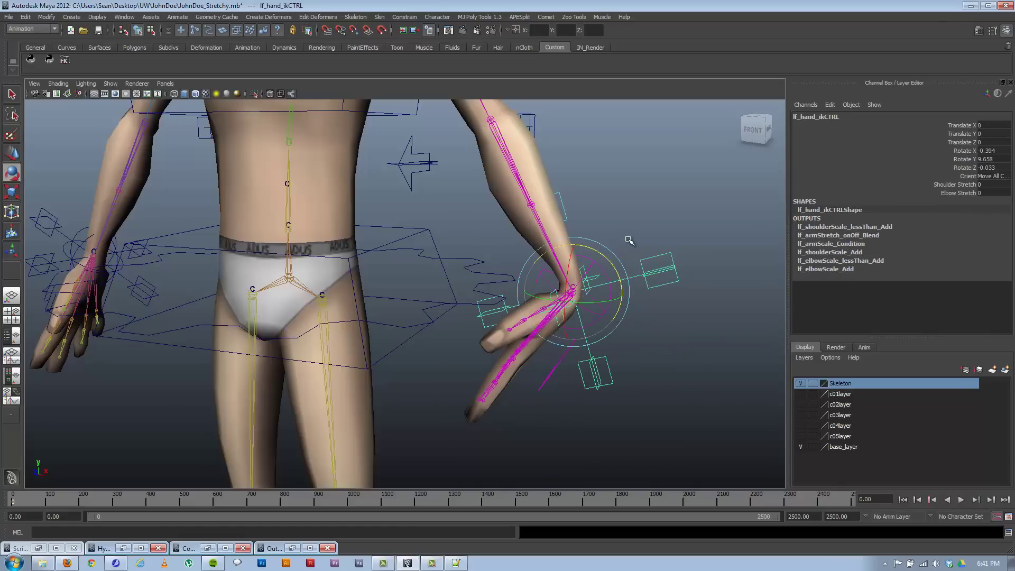
- Test-rotate lf_hand_ikCTRL by about 123 degrees around the world Z axis and try moving it, reverting the move
{"action": "left_click", "coordinate": [635, 254]}
{"action": "left_click", "coordinate": [652, 286]}
{"action": "left_click_drag", "start_coordinate": [619, 275], "coordinate": [600, 259]}
{"action": "key", "text": "w"}
{"action": "left_click_drag", "start_coordinate": [574, 295], "coordinate": [516, 281]}
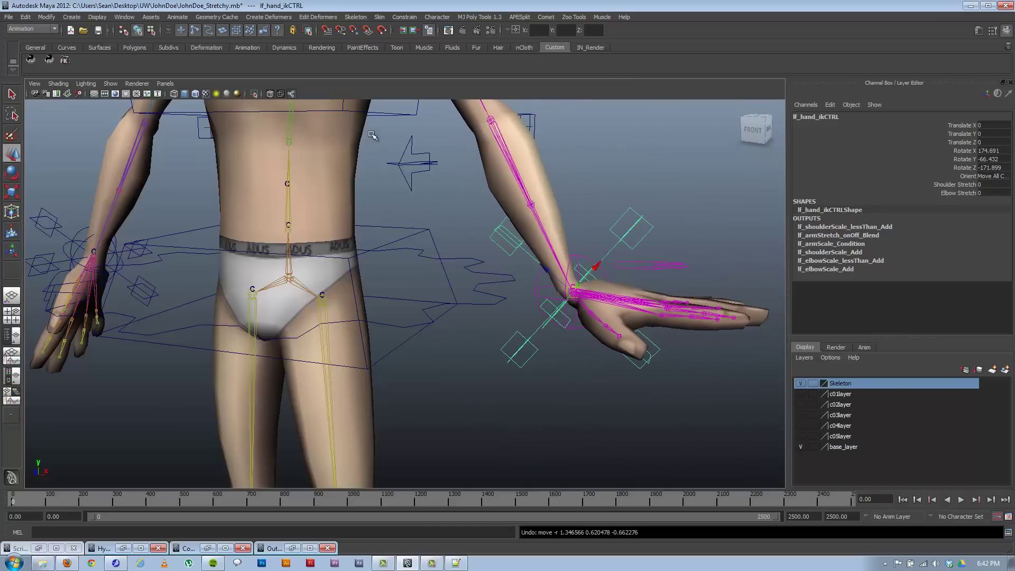
- Try moving cl_chest_CTRL to see how the IK hand behaves, and undo the chest move
{"action": "left_click", "coordinate": [384, 112]}
{"action": "middle_click_drag", "start_coordinate": [464, 274], "coordinate": [492, 344], "text": "alt"}
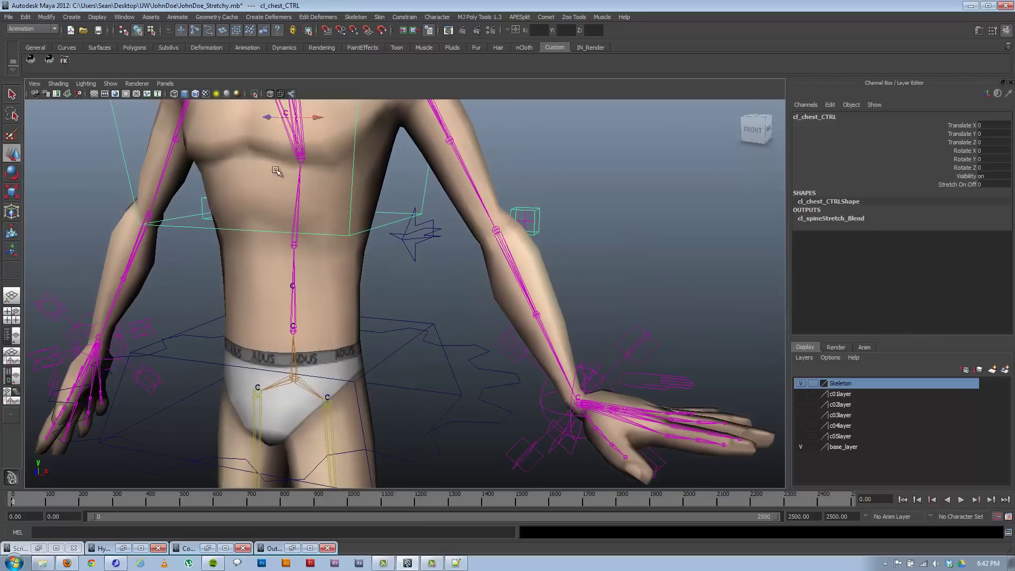
{"action": "left_click_drag", "start_coordinate": [289, 118], "coordinate": [284, 147]}
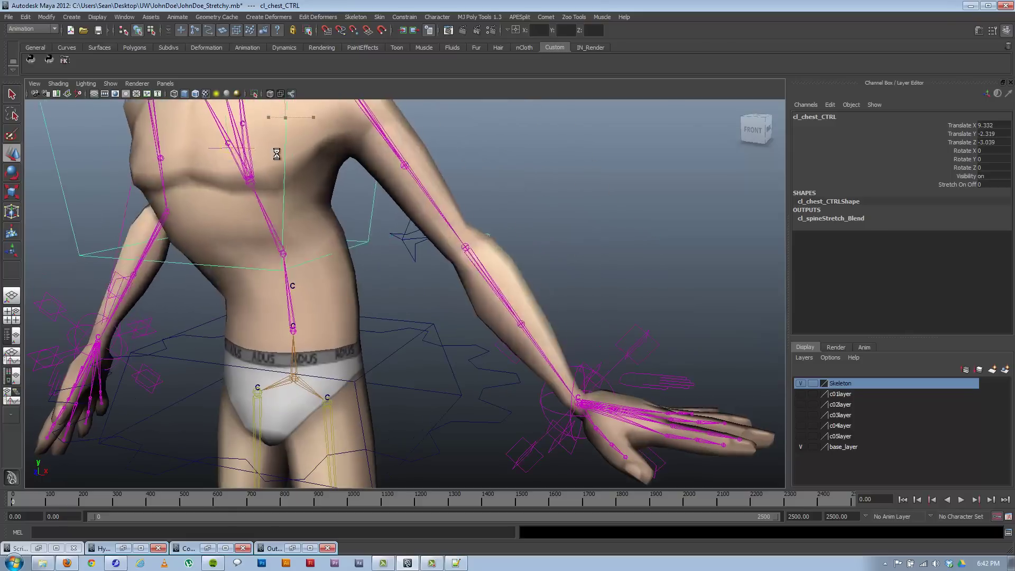
{"action": "key", "text": "ctrl+z"}
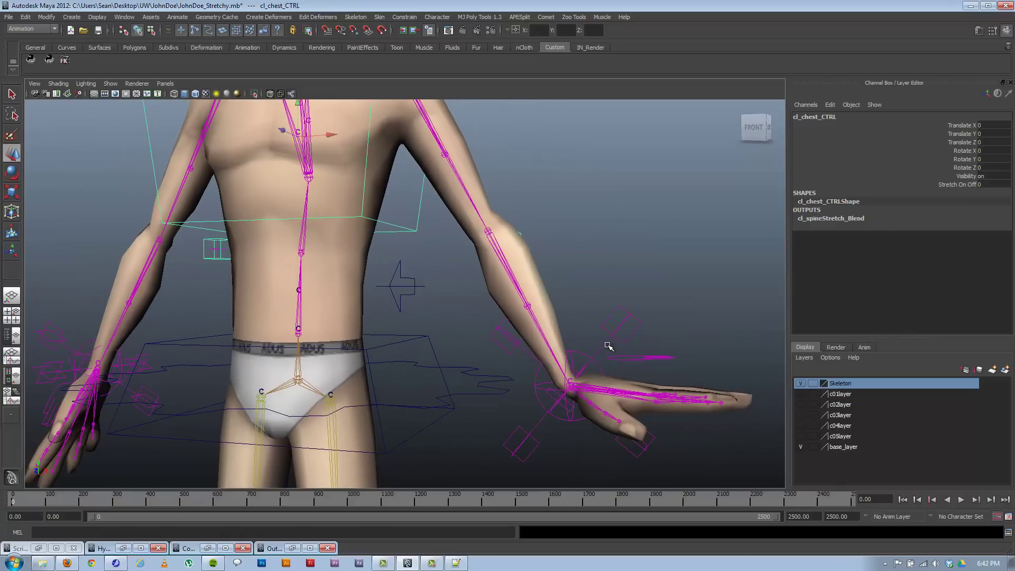
- Undo the test rotations of lf_hand_ikCTRL and lf_wrist_CTRL
{"action": "left_click", "coordinate": [610, 345]}
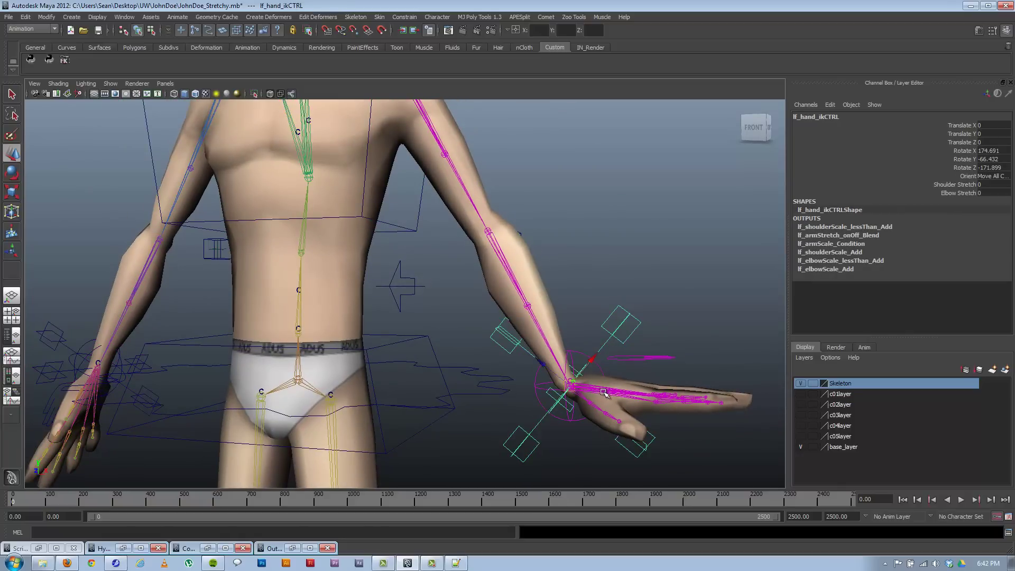
{"action": "key", "text": "ctrl+z"}
{"action": "key", "text": "ctrl+z"}
{"action": "key", "text": "ctrl+z"}
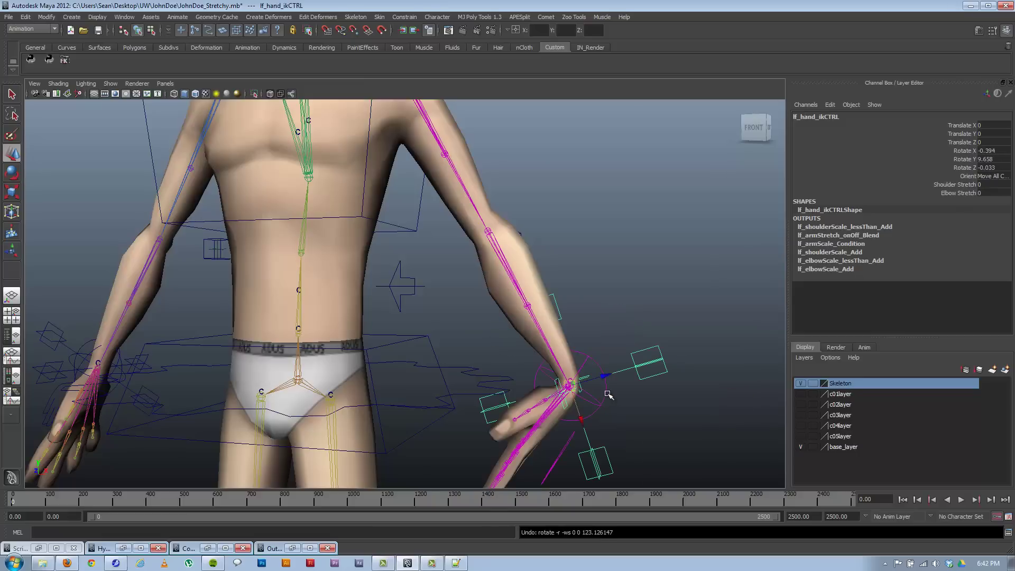
{"action": "key", "text": "ctrl+z"}
{"action": "key", "text": "ctrl+z"}
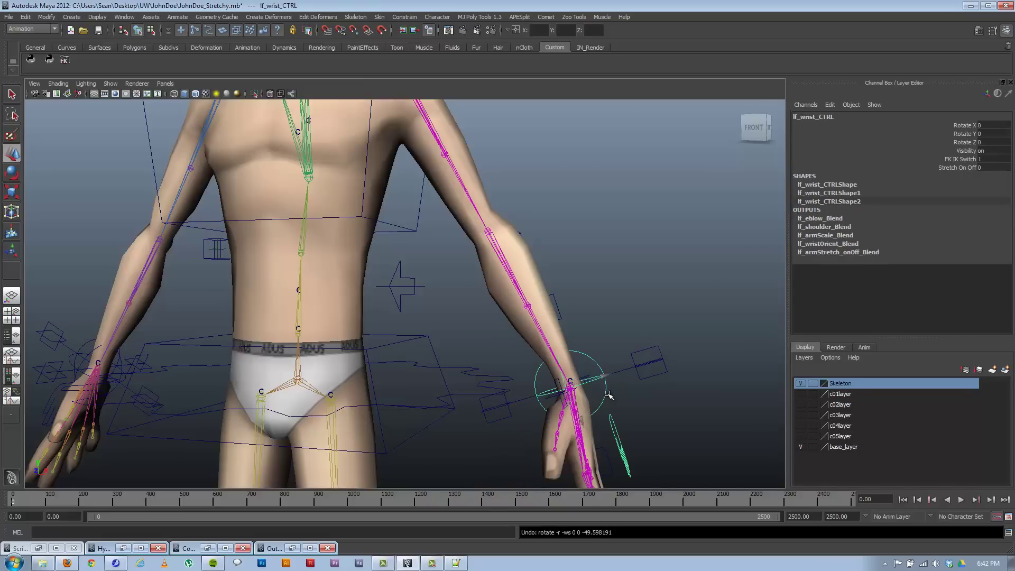
- Rotate lf_hand_ikCTRL to about -70 degrees in Y, and compare its rotation values with those of lf_wrist_CTRL
{"action": "left_click", "coordinate": [628, 374]}
{"action": "key", "text": "e"}
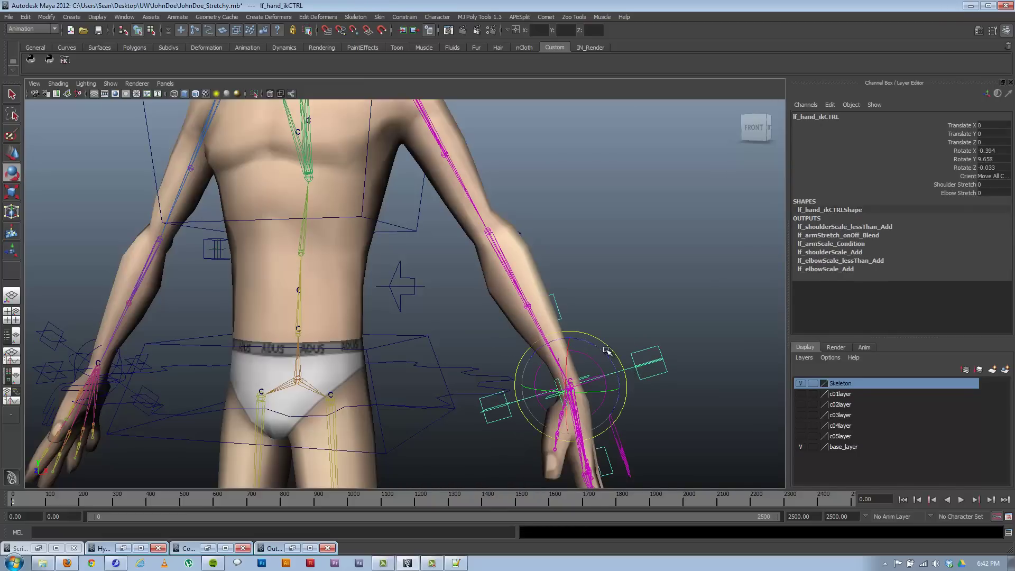
{"action": "left_click", "coordinate": [600, 352]}
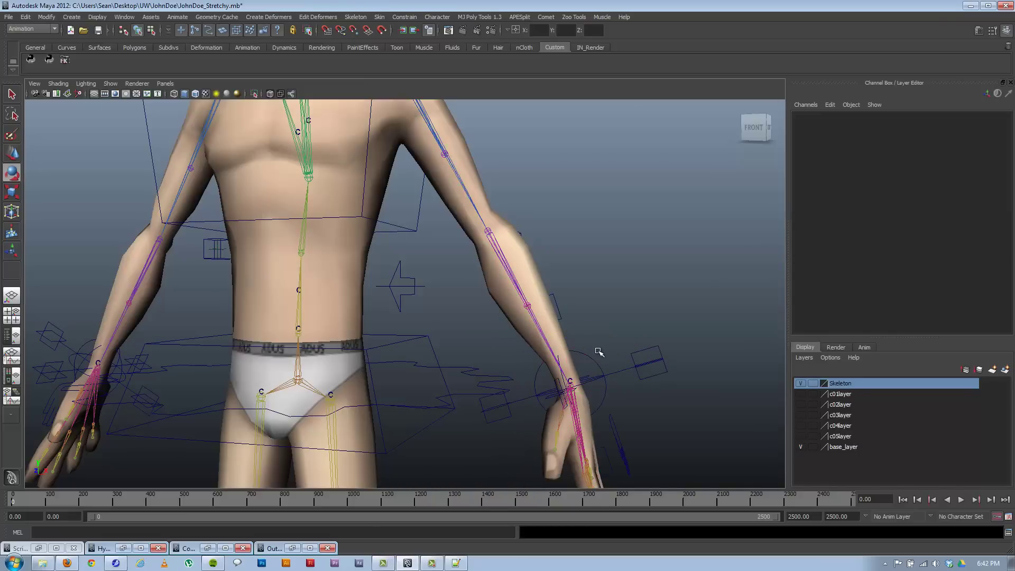
{"action": "left_click", "coordinate": [625, 372]}
{"action": "left_click_drag", "start_coordinate": [624, 372], "coordinate": [601, 382]}
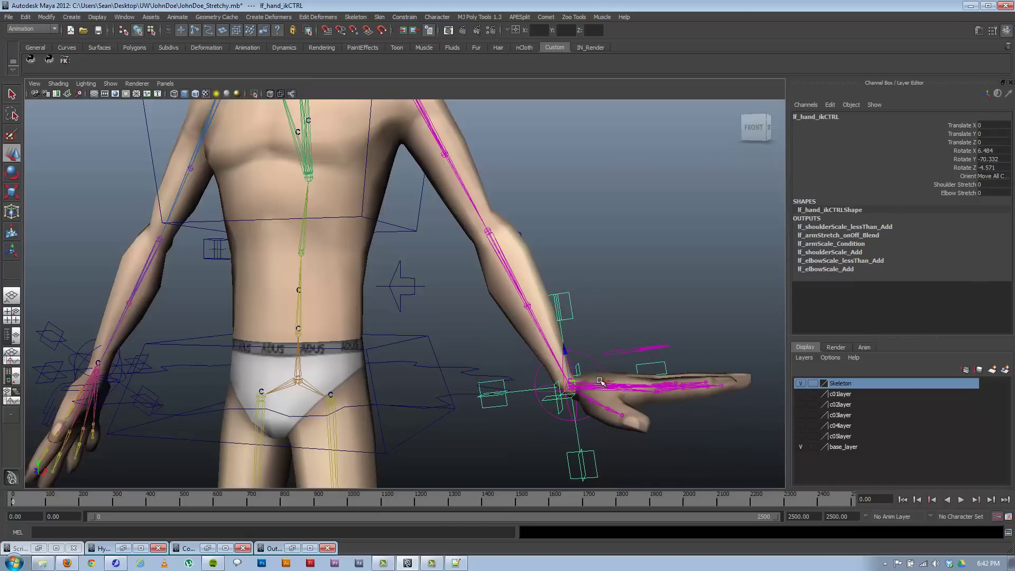
{"action": "left_click", "coordinate": [608, 387]}
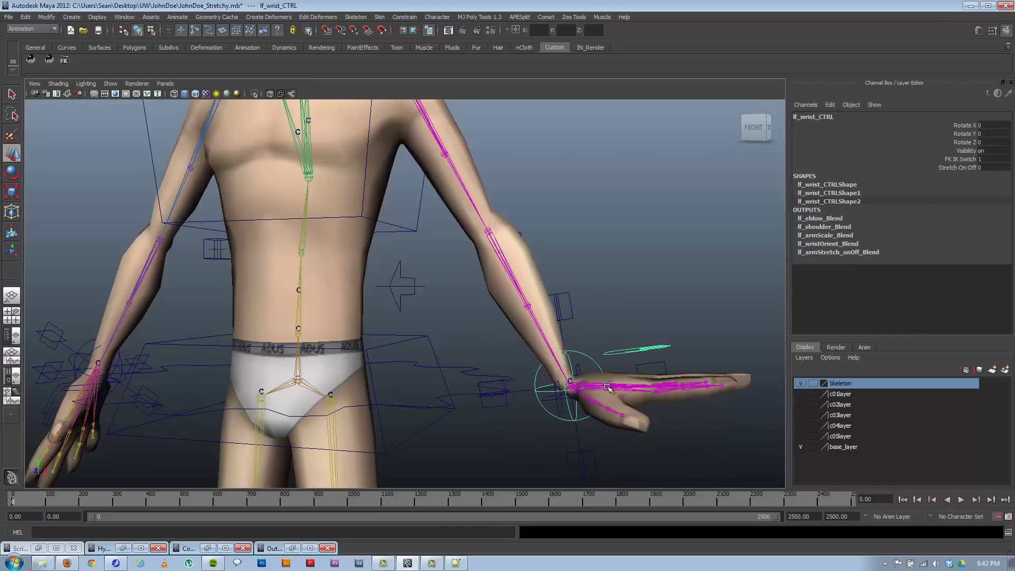
{"action": "left_click", "coordinate": [574, 315]}
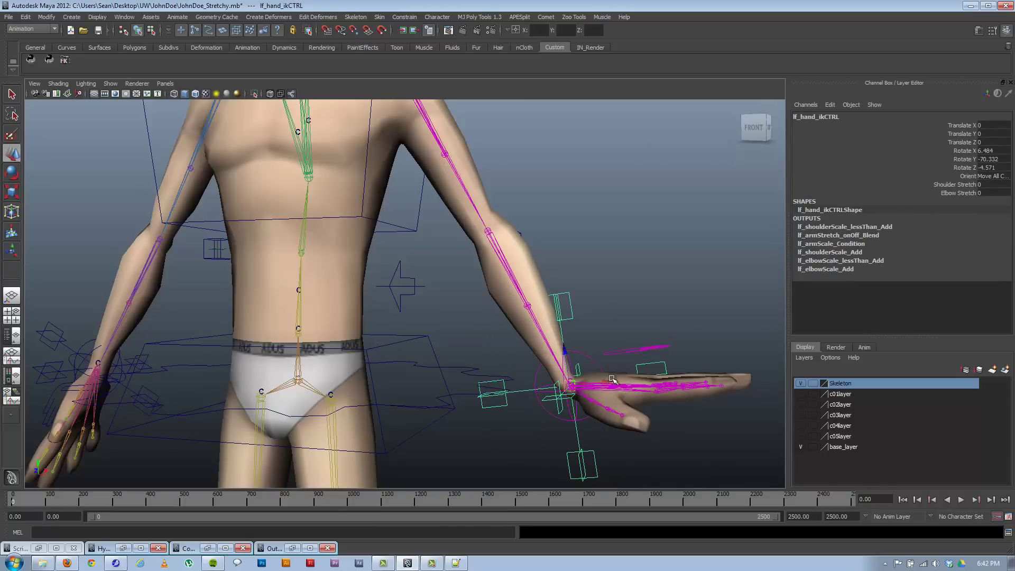
- Try moving lf_hand_ikCTRL, and undo both this move and the preceding hand rotation
{"action": "mouse_move", "coordinate": [607, 381]}
{"action": "left_mouse_down"}
{"action": "mouse_move", "coordinate": [558, 392]}
{"action": "mouse_move", "coordinate": [642, 379]}
{"action": "mouse_move", "coordinate": [537, 423]}
{"action": "mouse_move", "coordinate": [577, 378]}
{"action": "mouse_move", "coordinate": [613, 388]}
{"action": "mouse_move", "coordinate": [612, 371]}
{"action": "left_mouse_up"}
{"action": "key", "text": "ctrl+z"}
{"action": "key", "text": "ctrl+z"}
{"action": "key", "text": "ctrl+z"}
{"action": "key", "text": "ctrl+z"}
{"action": "key", "text": "ctrl+z"}
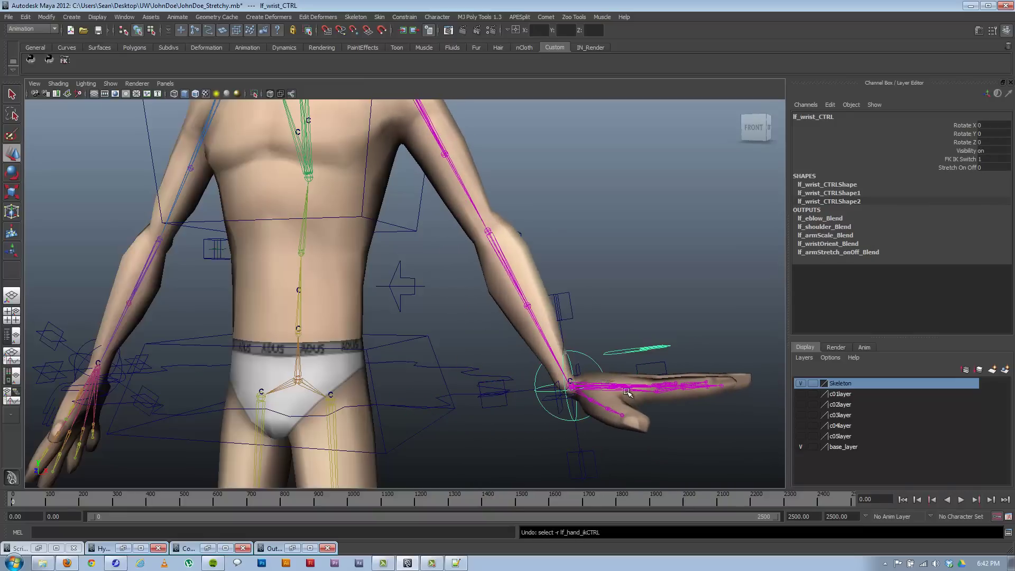
{"action": "key", "text": "ctrl+z"}
- Test-rotate lf_wrist_CTRL by about 67 degrees around the world Z axis, and undo the rotation
{"action": "left_click", "coordinate": [604, 366]}
{"action": "key", "text": "e"}
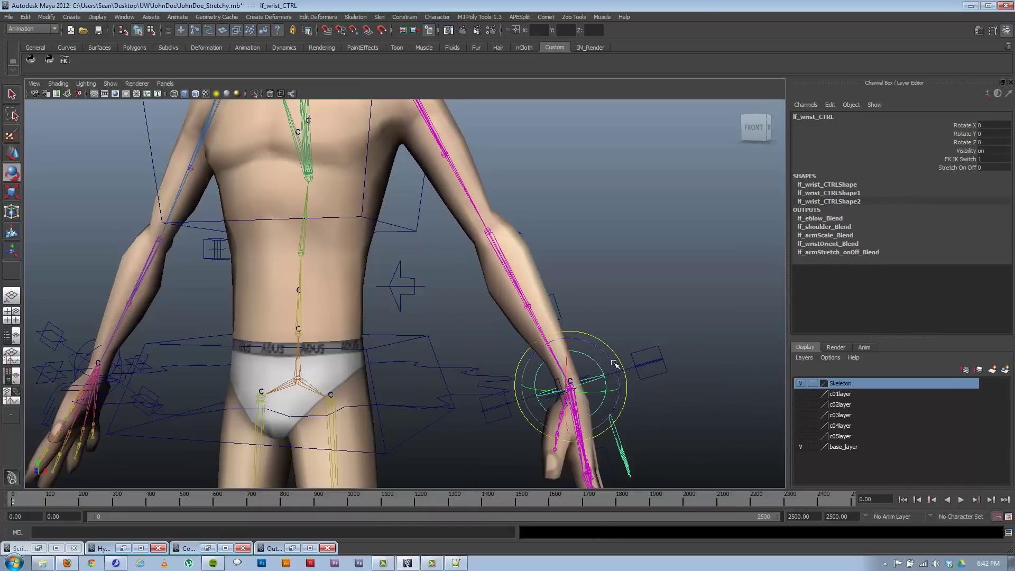
{"action": "left_click_drag", "start_coordinate": [597, 347], "coordinate": [652, 377]}
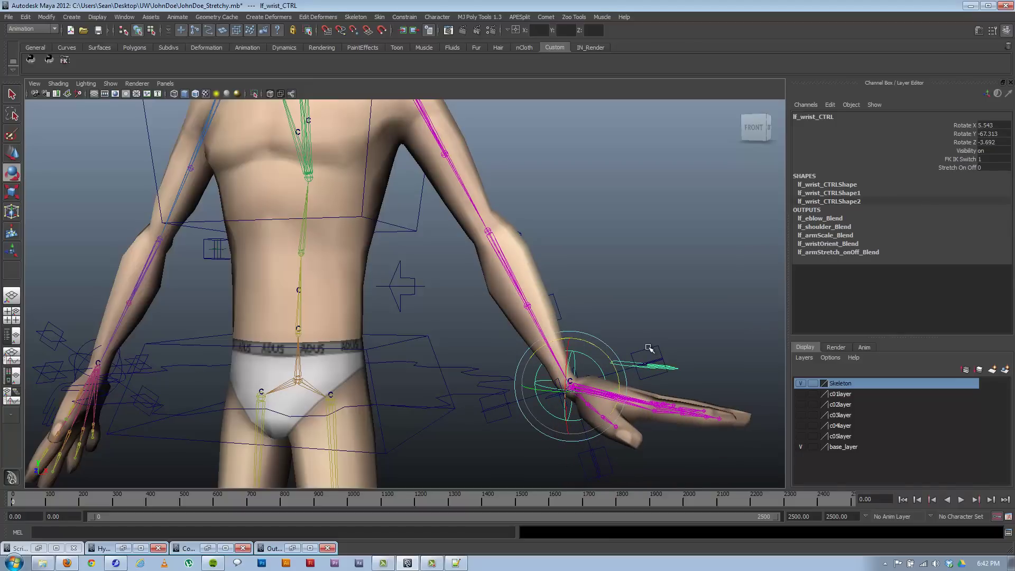
{"action": "key", "text": "ctrl+z"}
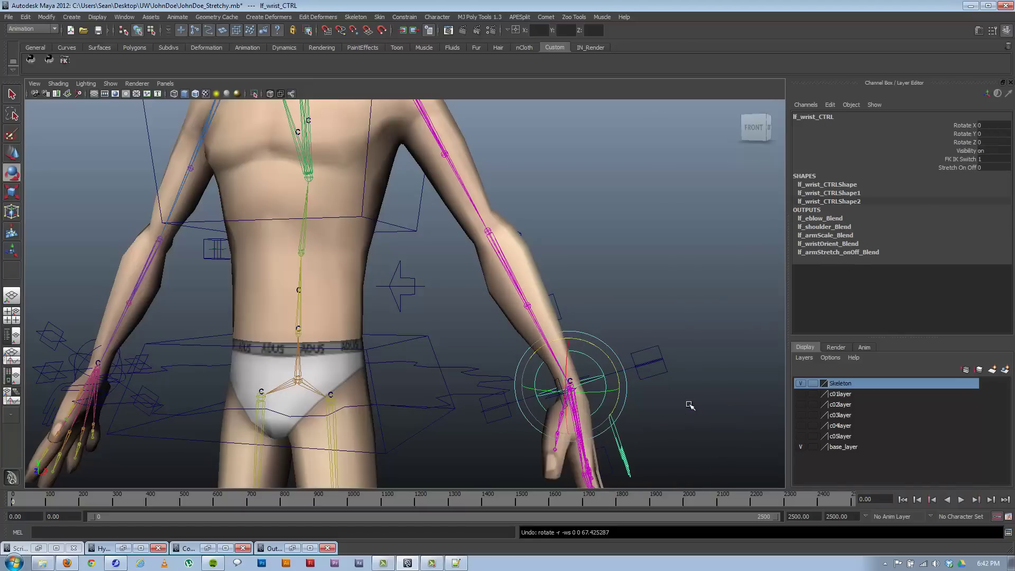
- Return to Notepad++ and highlight the xform commands on lines 97–99, the rotation command on line 98, and the wrist rotation resets
{"action": "left_click", "coordinate": [459, 565]}
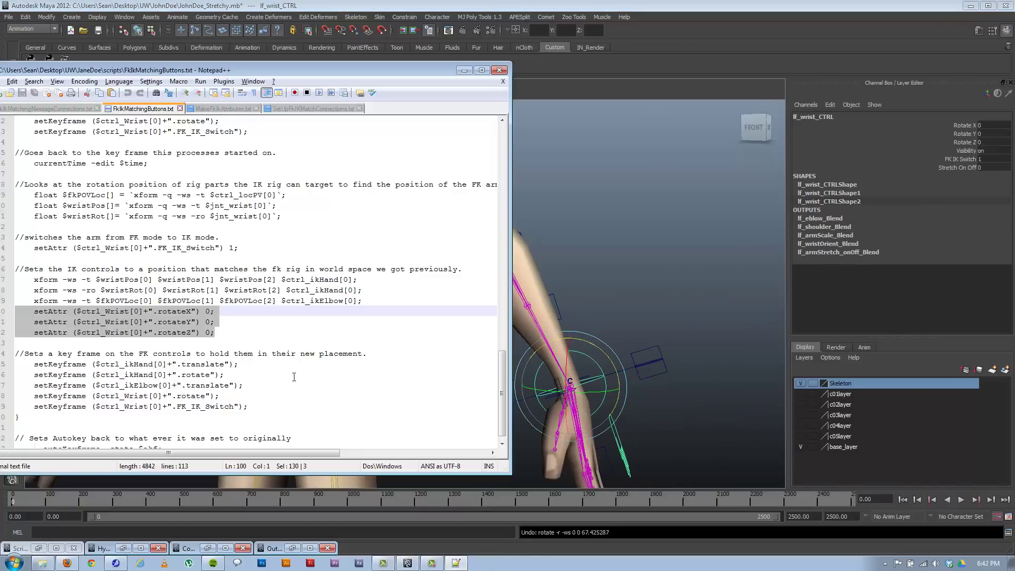
{"action": "left_click", "coordinate": [249, 344]}
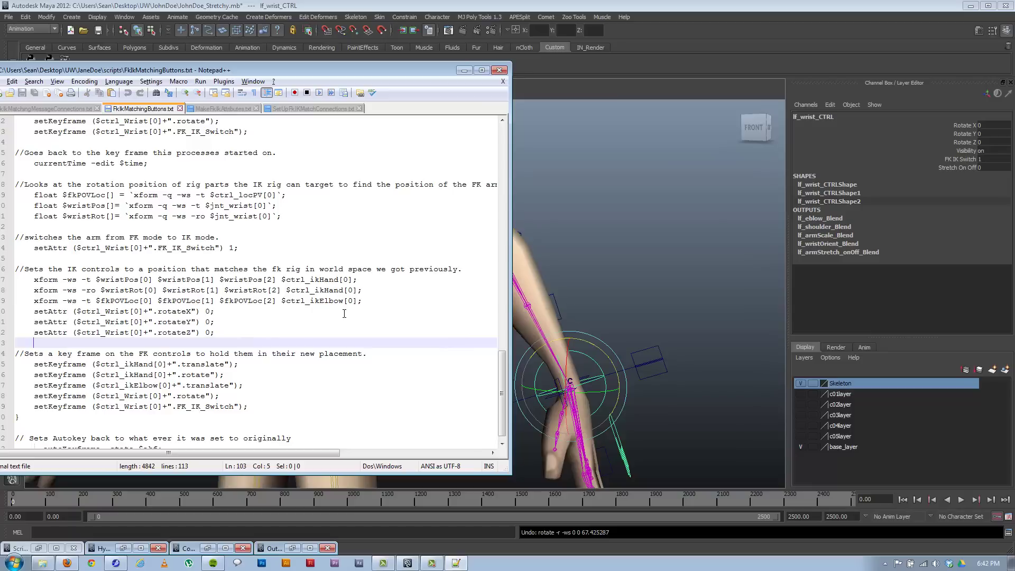
{"action": "left_click_drag", "start_coordinate": [394, 297], "coordinate": [11, 279]}
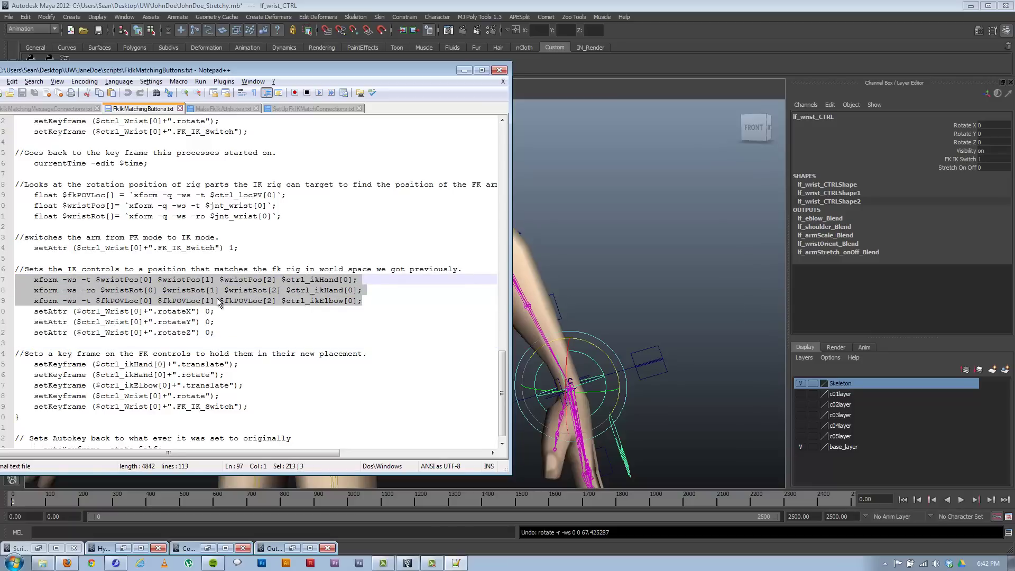
{"action": "left_click", "coordinate": [369, 300]}
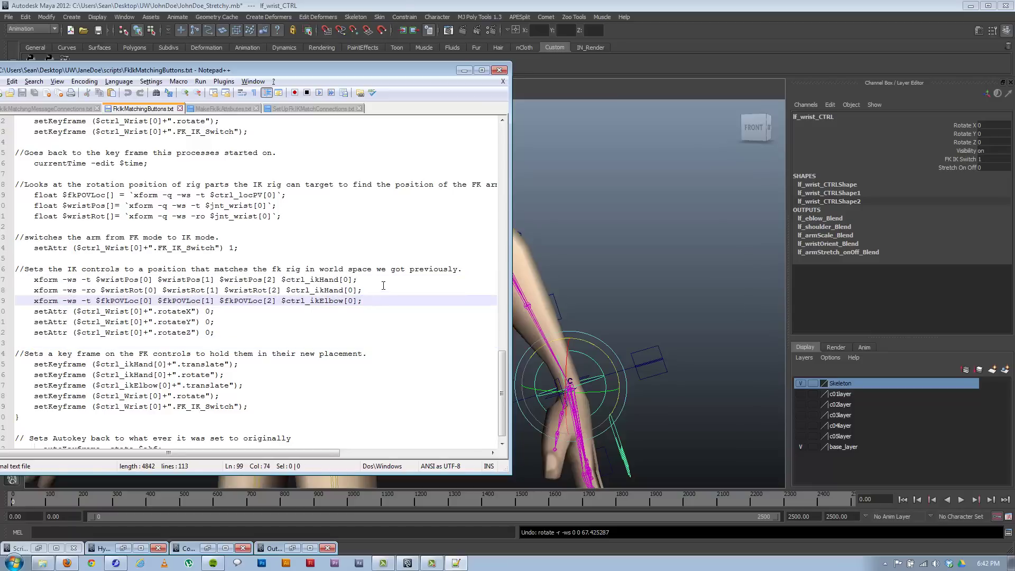
{"action": "left_click_drag", "start_coordinate": [376, 292], "coordinate": [4, 292]}
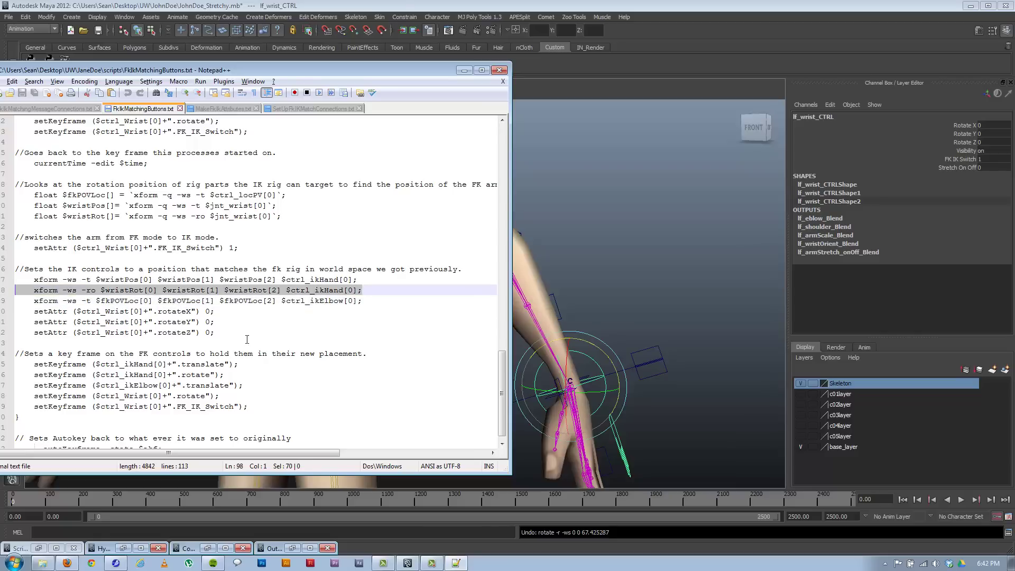
{"action": "left_click_drag", "start_coordinate": [247, 339], "coordinate": [2, 310]}
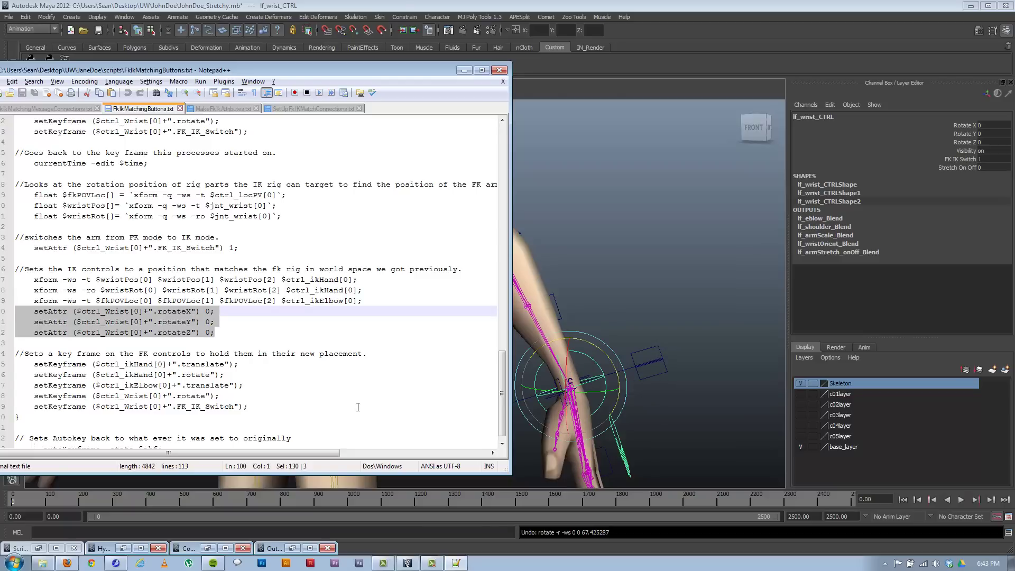
- Highlight the wrist rotation resets on lines 100–102 again, and the block of five setKeyframe commands on lines 105–109
{"action": "scroll", "coordinate": [286, 387], "scroll_direction": "down", "scroll_amount": 1}
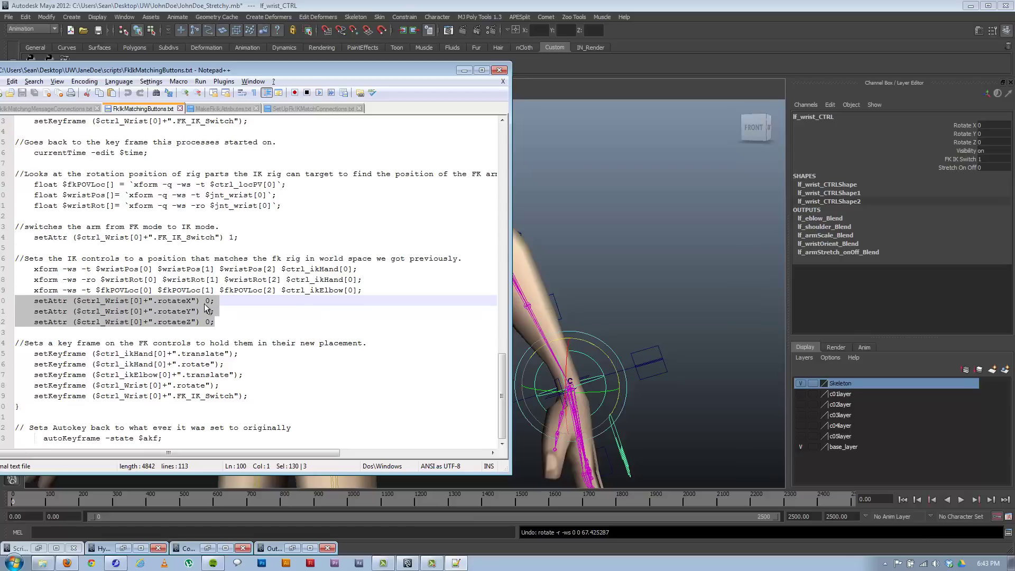
{"action": "left_click_drag", "start_coordinate": [229, 318], "coordinate": [1, 301]}
{"action": "left_click", "coordinate": [303, 397]}
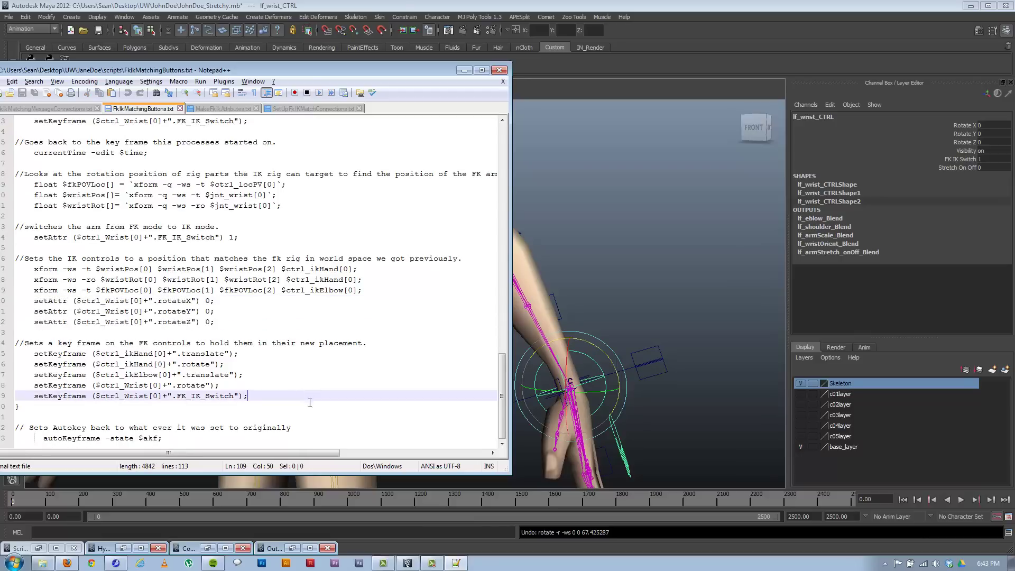
{"action": "left_click_drag", "start_coordinate": [36, 358], "coordinate": [290, 394]}
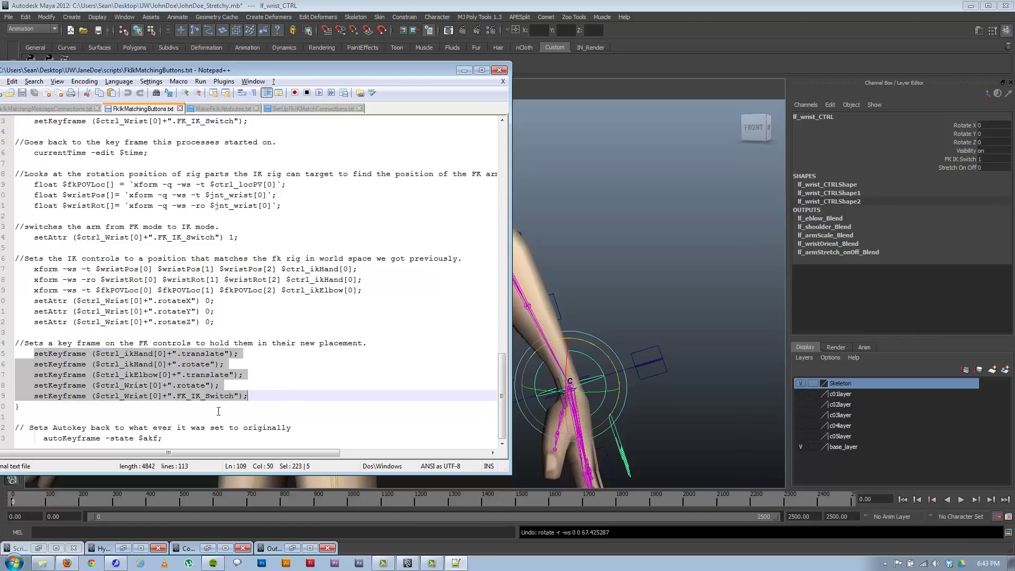
- Highlight the autoKeyframe restore command on lines 112–113 and its $akf variable, and return to the autokey code at the script's start
{"action": "left_click", "coordinate": [171, 443]}
{"action": "left_click_drag", "start_coordinate": [22, 418], "coordinate": [3, 268]}
{"action": "left_click_drag", "start_coordinate": [162, 439], "coordinate": [2, 433]}
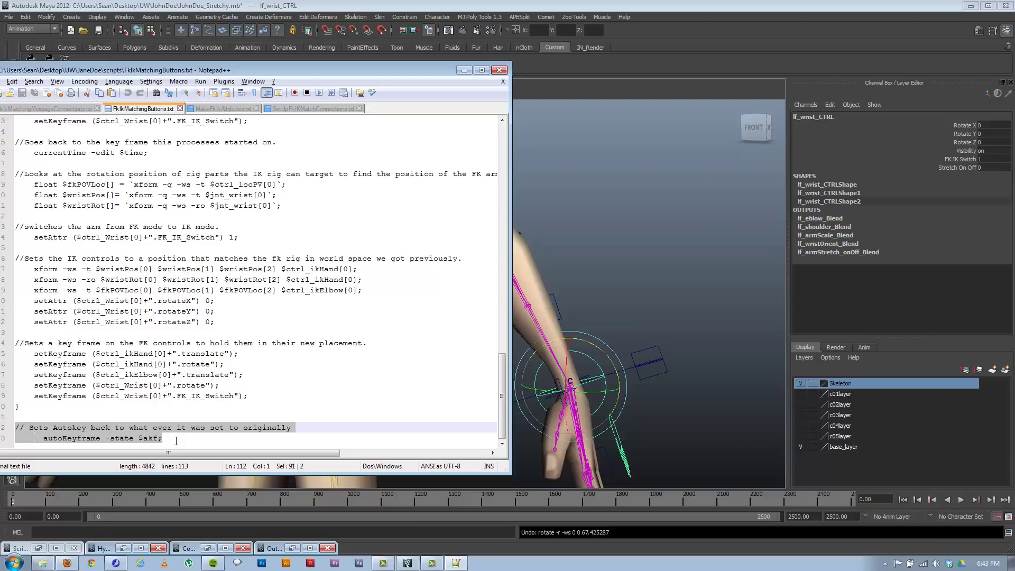
{"action": "left_click_drag", "start_coordinate": [163, 439], "coordinate": [135, 439]}
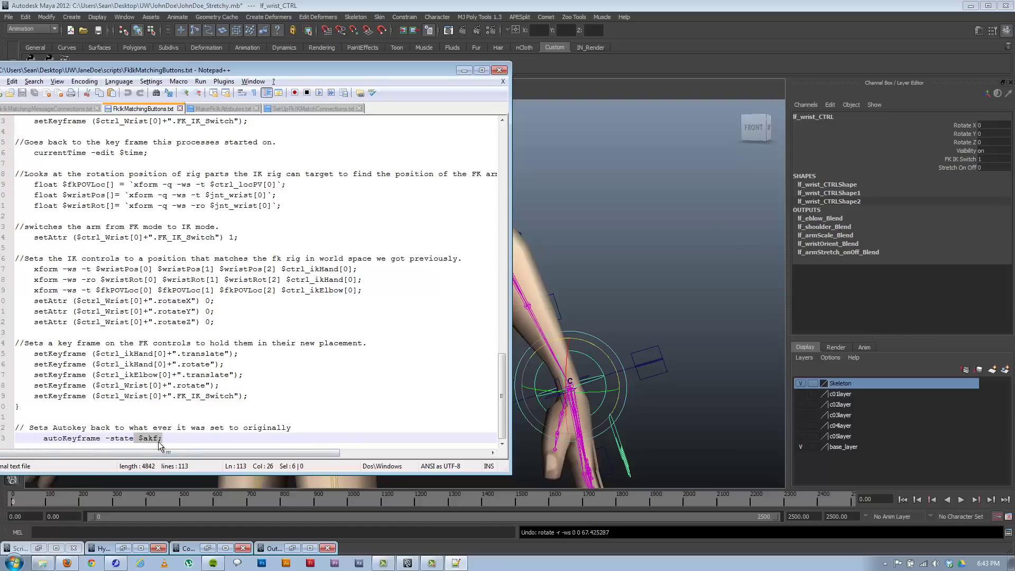
{"action": "scroll", "coordinate": [159, 442], "scroll_direction": "up", "scroll_amount": 10}
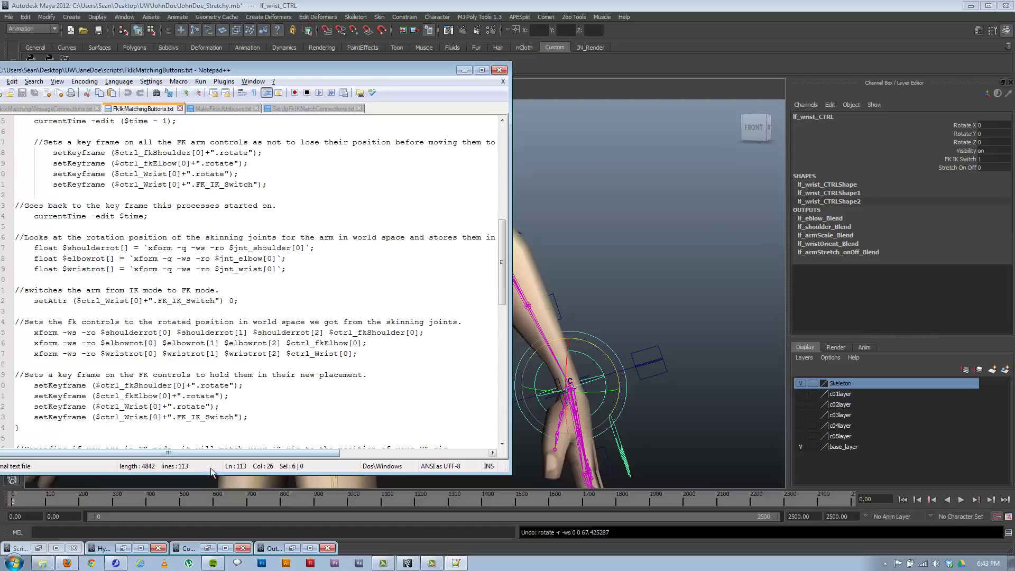
{"action": "scroll", "coordinate": [165, 139], "scroll_direction": "up", "scroll_amount": 8}
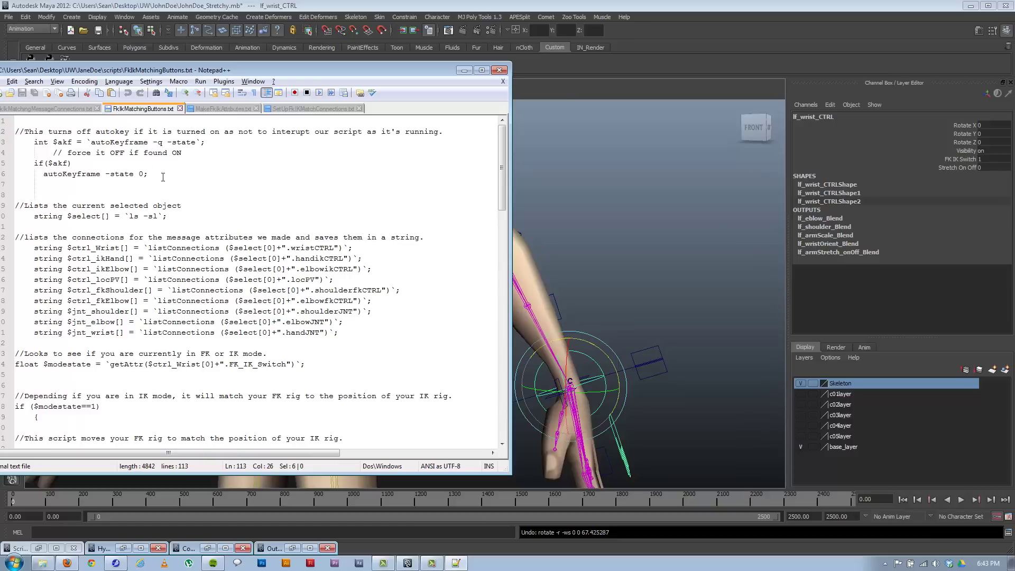
- Switch back to Maya, deselect the control, bring both arms of the character into view, and save the scene
{"action": "left_click", "coordinate": [465, 70]}
{"action": "left_click", "coordinate": [650, 309]}
{"action": "left_click_drag", "start_coordinate": [632, 307], "coordinate": [605, 333], "text": "alt"}
{"action": "right_click_drag", "start_coordinate": [605, 333], "coordinate": [525, 338], "text": "alt"}
{"action": "left_click_drag", "start_coordinate": [525, 338], "coordinate": [530, 317], "text": "alt"}
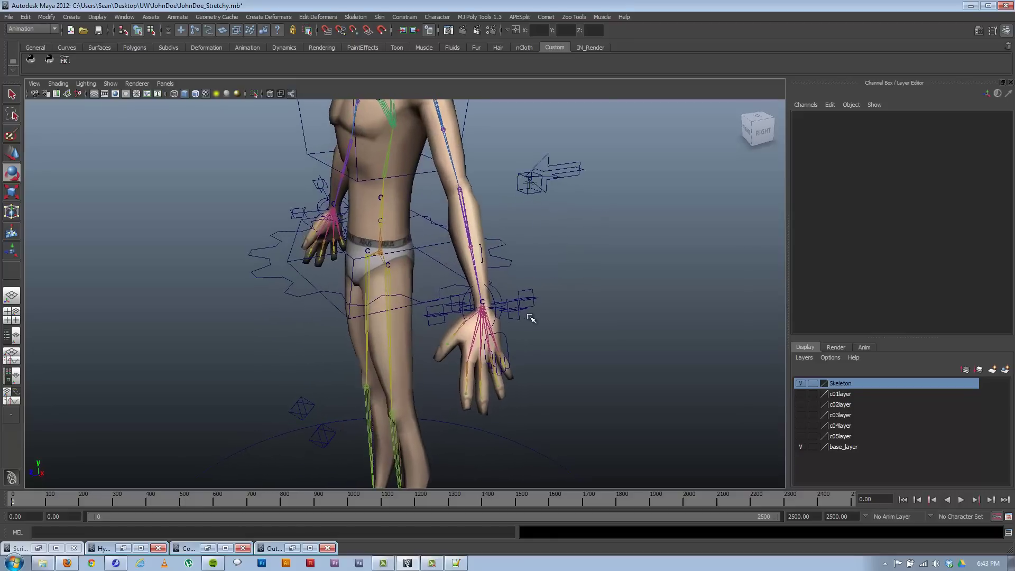
{"action": "key", "text": "q"}
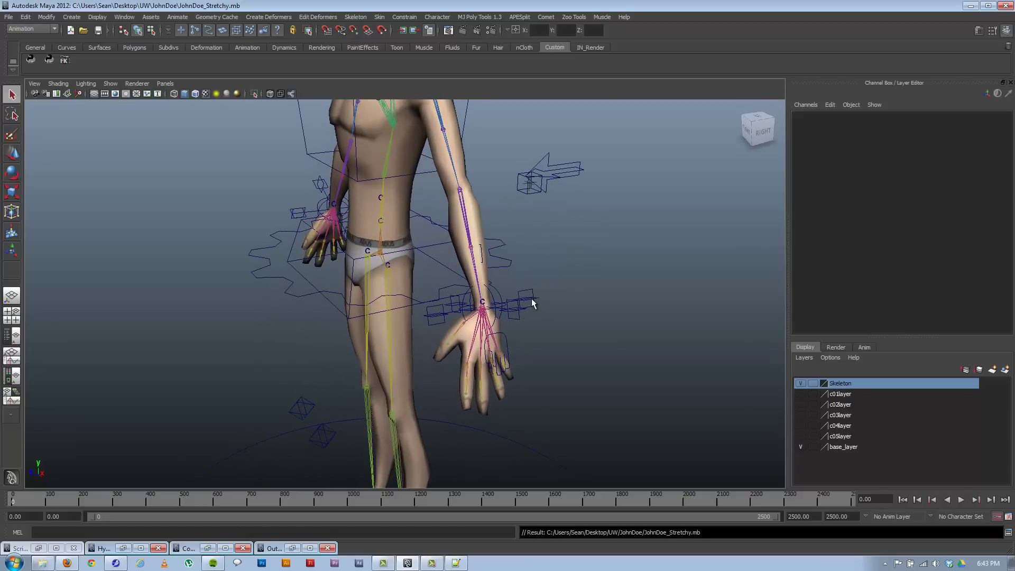
- Select the left hand's IK control lf_hand_ikCTRL and set a keyframe on it at frame 0
{"action": "left_click", "coordinate": [534, 302]}
{"action": "left_click_drag", "start_coordinate": [483, 299], "coordinate": [508, 329], "text": "alt"}
{"action": "key", "text": "w"}
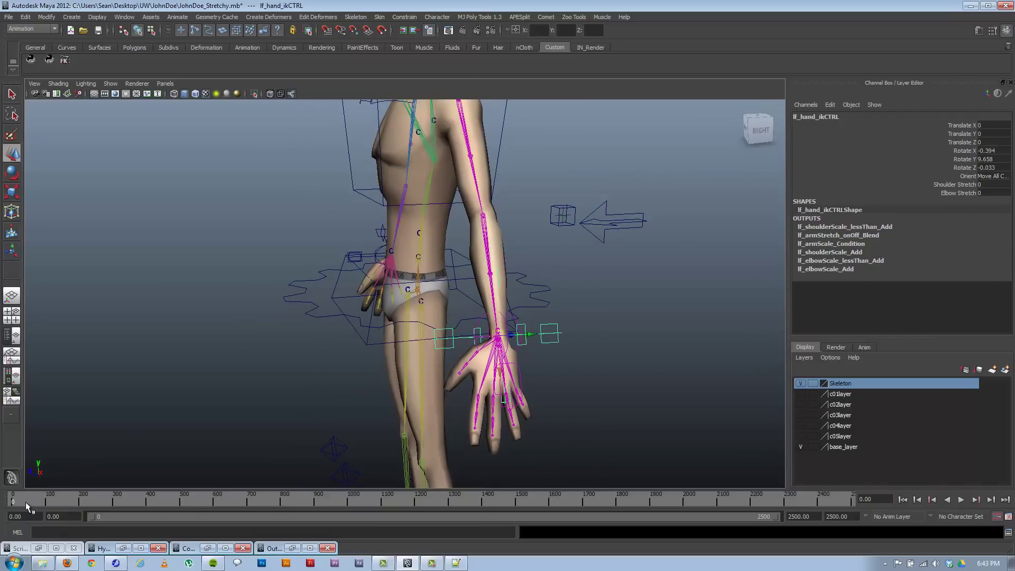
{"action": "left_click", "coordinate": [507, 338]}
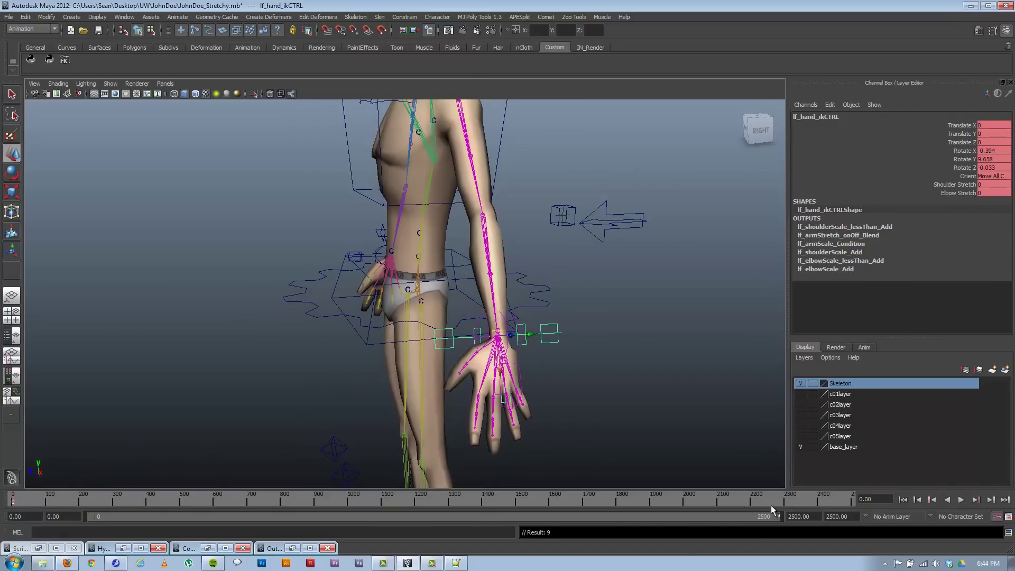
- Set both the playback end time and the animation end time to 200
{"action": "double_click", "coordinate": [810, 515]}
{"action": "type", "text": "200"}
{"action": "key", "text": "Tab"}
{"action": "type", "text": "200"}
{"action": "key", "text": "Return"}
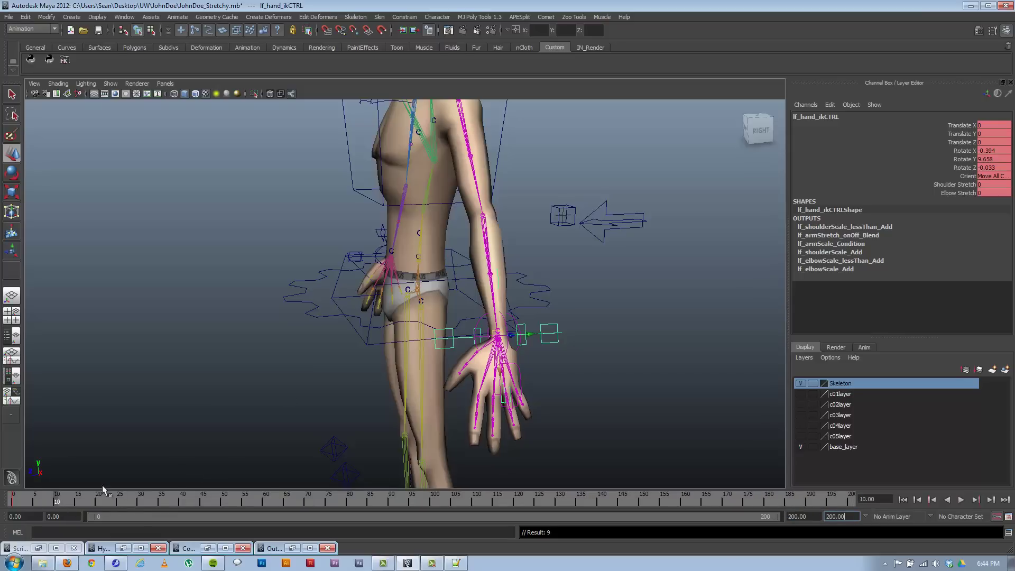
- At frame 10, move lf_hand_ikCTRL forward and up to about -10.5, -20.5, 2.9, and rotate the hand, keying the pose
{"action": "key", "text": "."}
{"action": "left_click_drag", "start_coordinate": [470, 325], "coordinate": [286, 195]}
{"action": "scroll", "coordinate": [285, 195], "scroll_direction": "down", "scroll_amount": 3}
{"action": "key", "text": "e"}
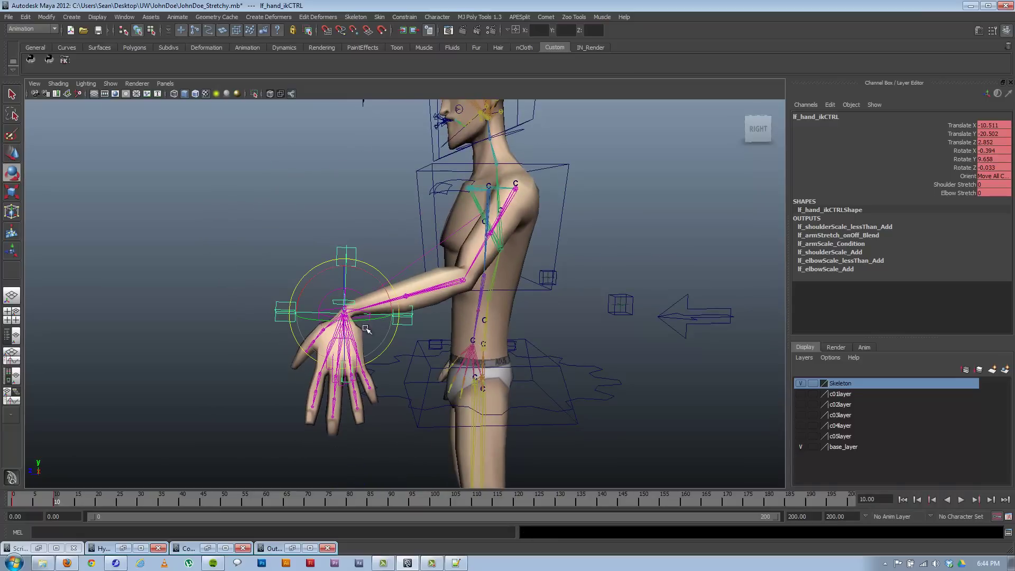
{"action": "left_click_drag", "start_coordinate": [367, 330], "coordinate": [288, 207]}
- At frame 20, move lf_hand_ikCTRL to about -20.8, -26.5, 6.5 and rotate it to about 72, -55, -118 degrees
{"action": "left_click", "coordinate": [98, 498]}
{"action": "key", "text": "w"}
{"action": "key", "text": "e"}
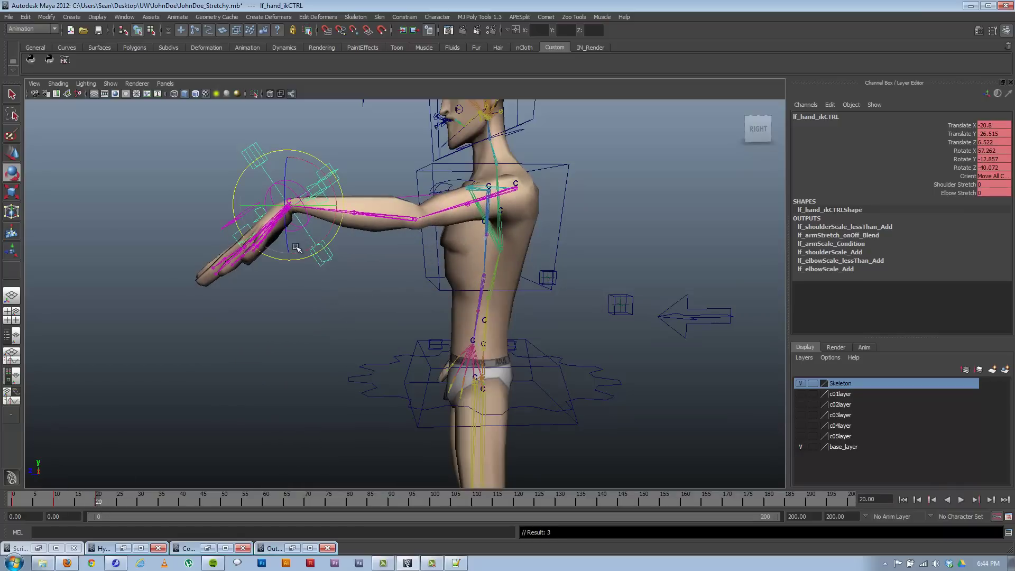
{"action": "left_click_drag", "start_coordinate": [276, 247], "coordinate": [370, 275]}
{"action": "left_click_drag", "start_coordinate": [296, 275], "coordinate": [329, 342]}
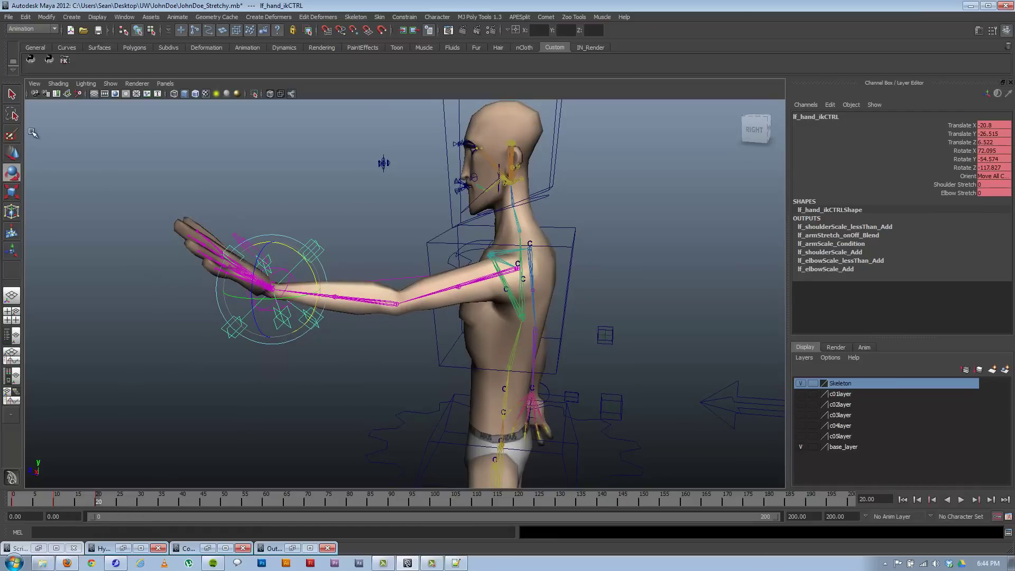
- Replace the Script Editor's MEL code with the entire FkIkMatchingButtons script, and add it to the Custom shelf as a button
{"action": "left_click", "coordinate": [1009, 532]}
{"action": "left_click", "coordinate": [456, 563]}
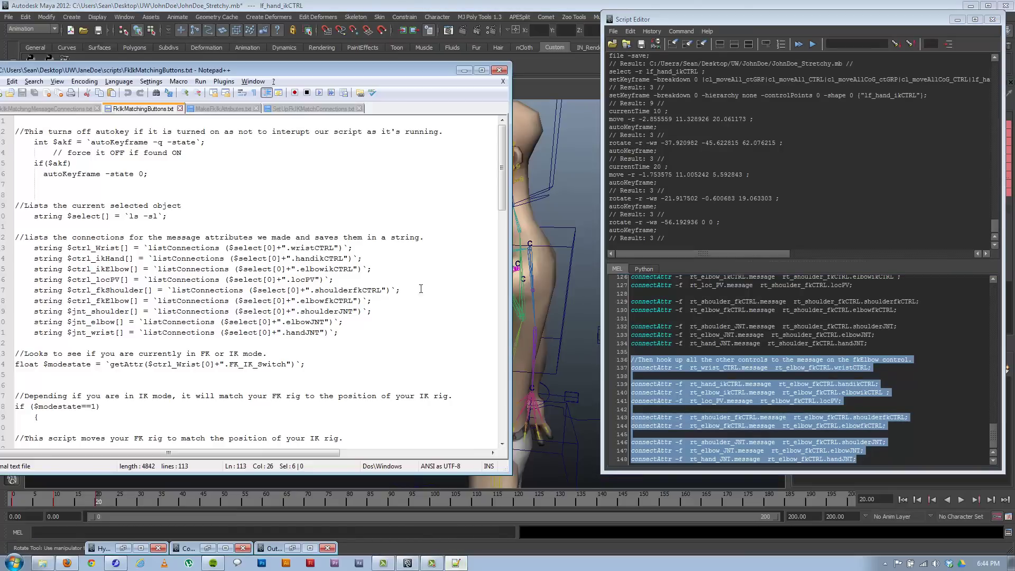
{"action": "left_click", "coordinate": [328, 196]}
{"action": "key", "text": "ctrl+a"}
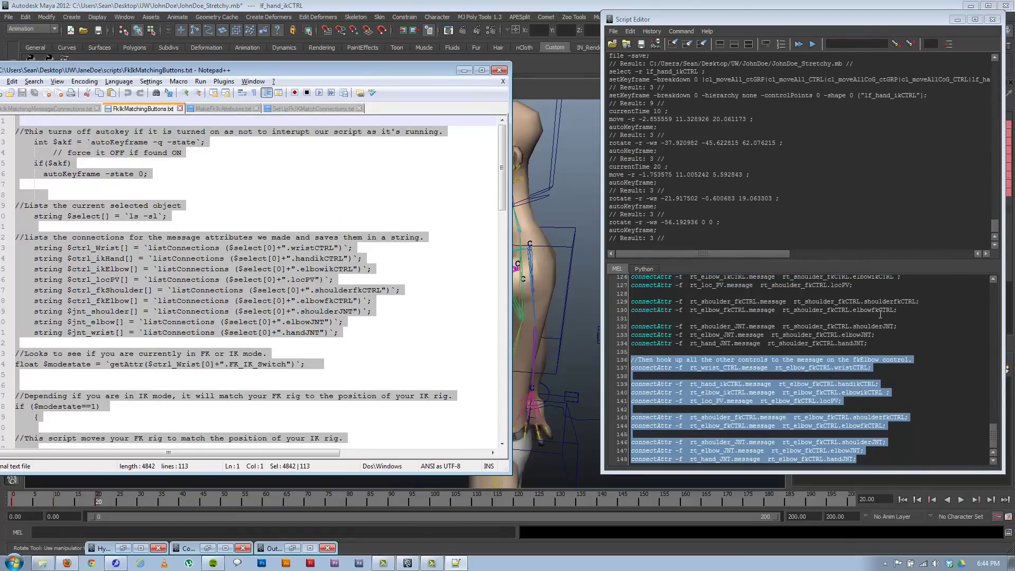
{"action": "key", "text": "ctrl+c"}
{"action": "left_click", "coordinate": [881, 315]}
{"action": "key", "text": "ctrl+a"}
{"action": "key", "text": "ctrl+v"}
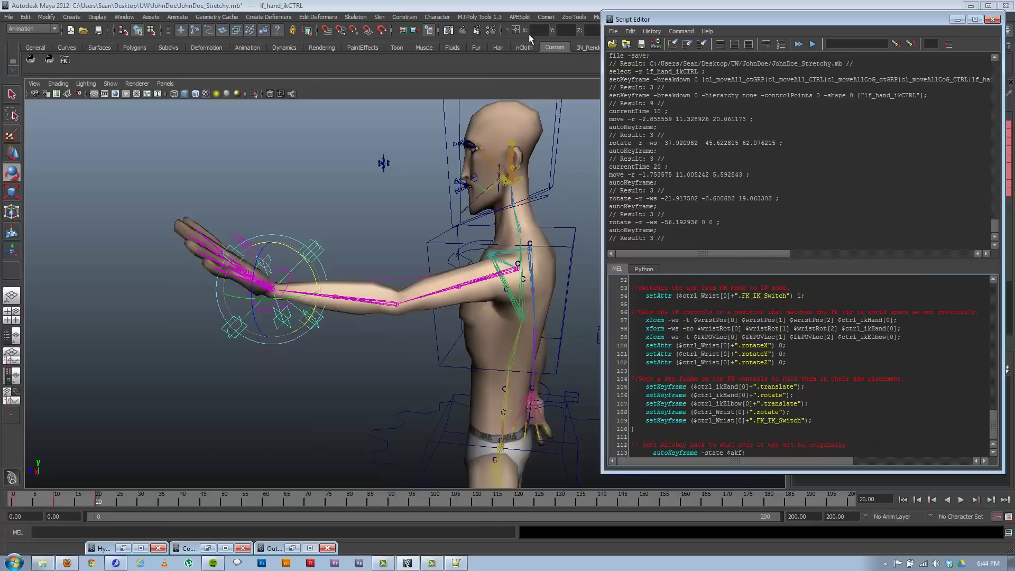
{"action": "key", "text": "ctrl+a"}
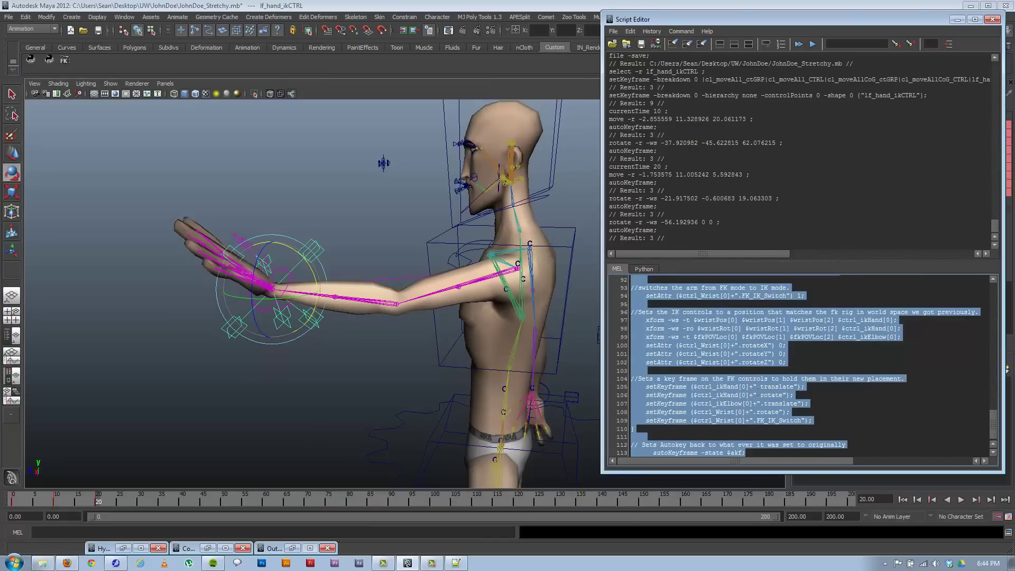
{"action": "middle_click_drag", "start_coordinate": [731, 402], "coordinate": [275, 72]}
- Review the new shelf button's popup, double-click, command, icon file and icon label settings in the Shelf Editor, and close it without changes
{"action": "right_click", "coordinate": [80, 59]}
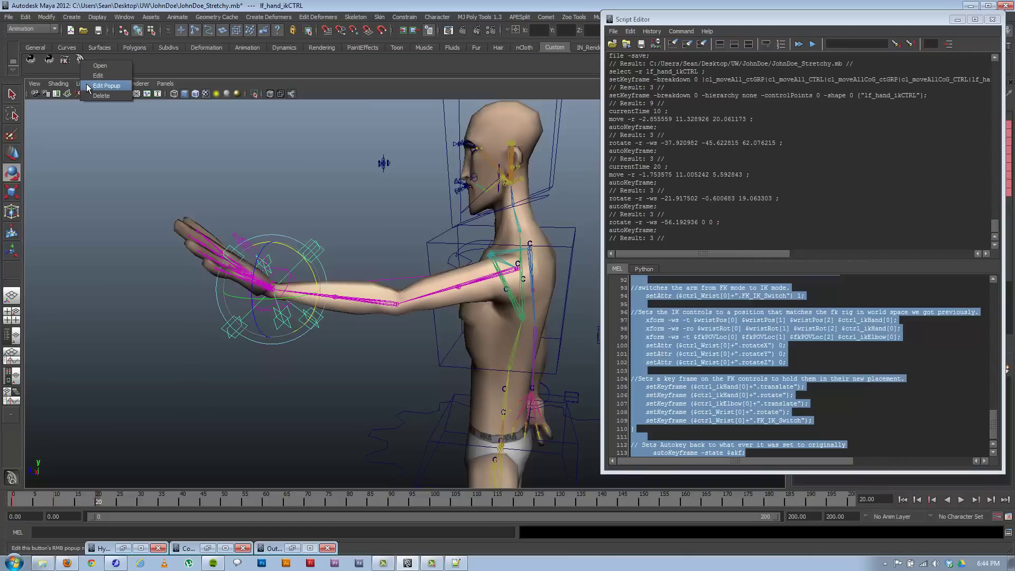
{"action": "left_click", "coordinate": [87, 85]}
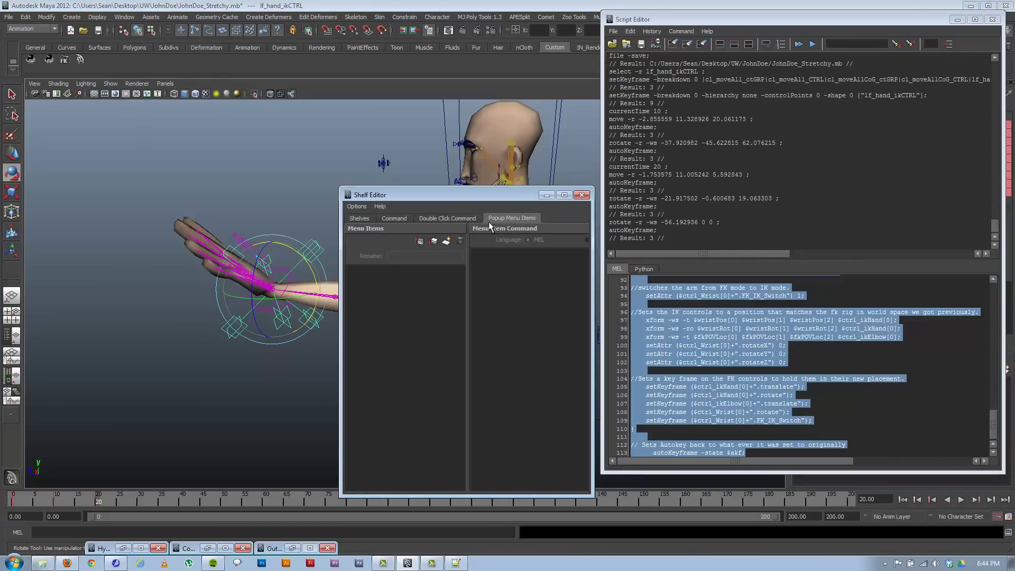
{"action": "left_click", "coordinate": [449, 218]}
{"action": "left_click", "coordinate": [387, 218]}
{"action": "left_click", "coordinate": [364, 217]}
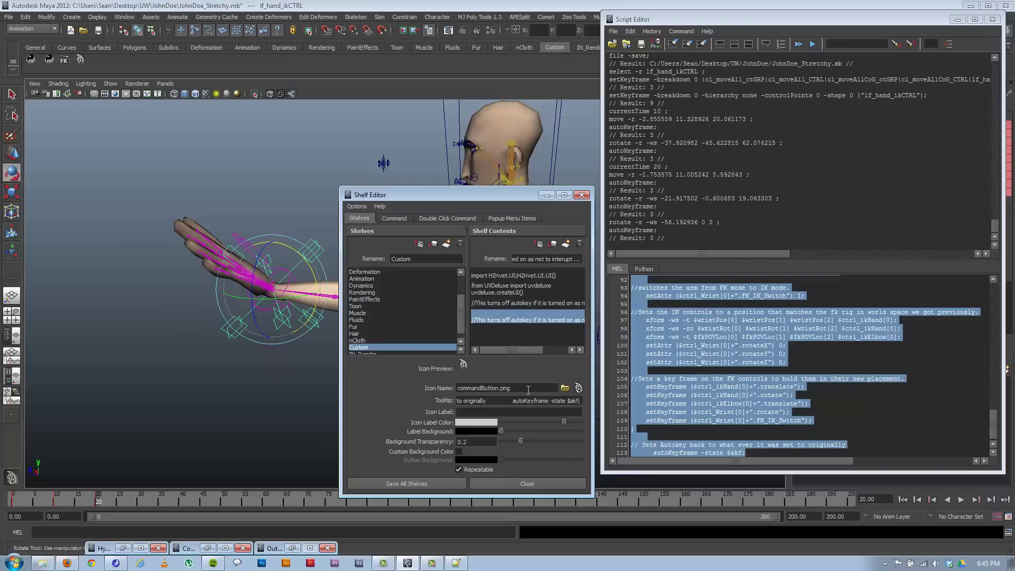
{"action": "left_click", "coordinate": [562, 388]}
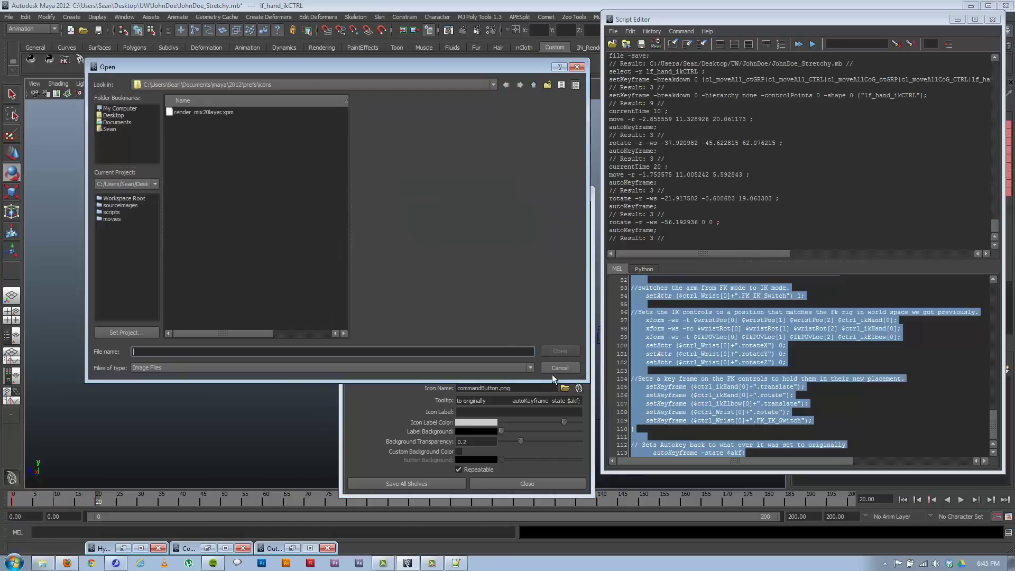
{"action": "left_click", "coordinate": [561, 367]}
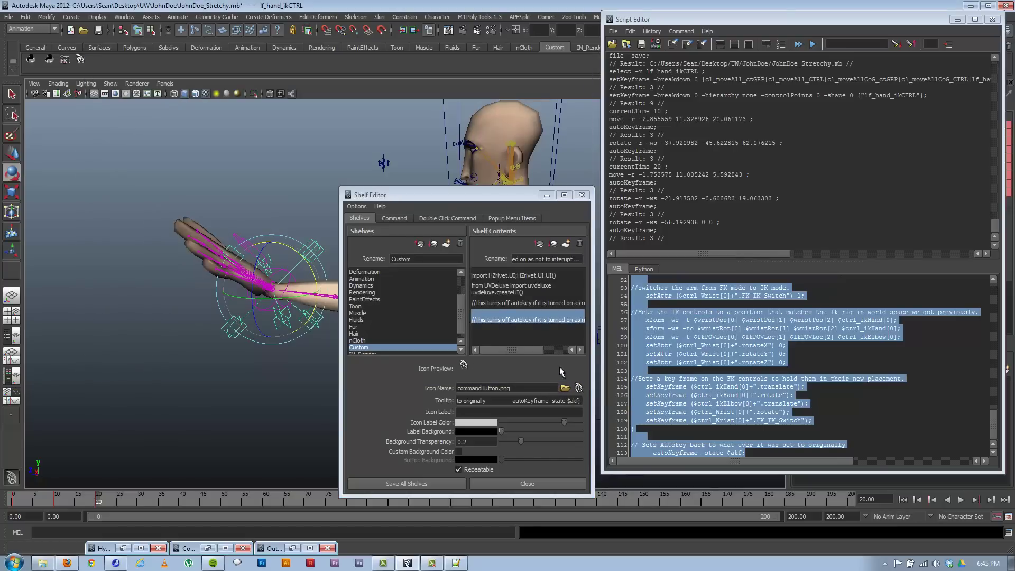
{"action": "left_click", "coordinate": [516, 412]}
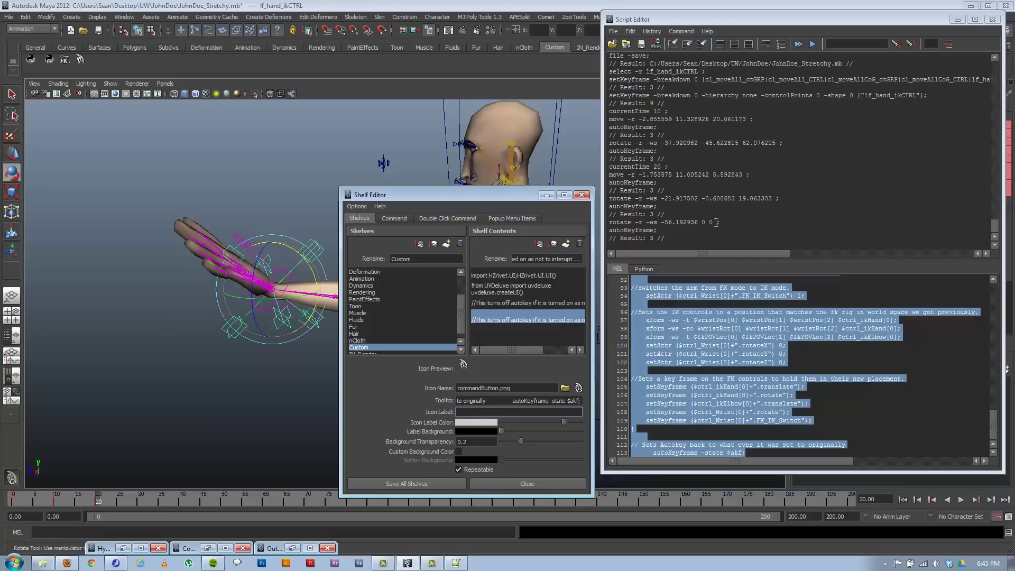
{"action": "left_click", "coordinate": [582, 194]}
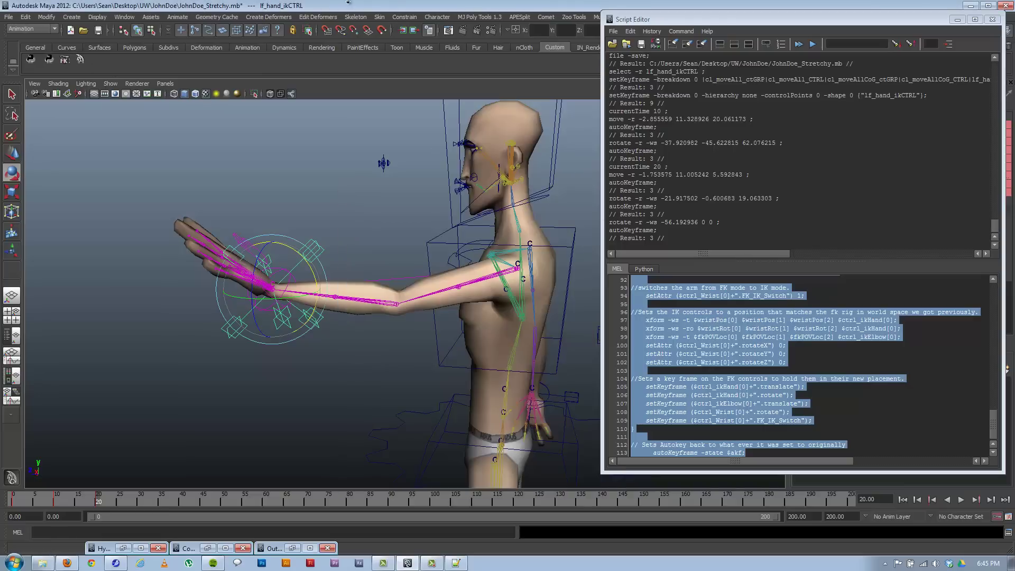
- Minimize the Script Editor and remove the newly added script button from the Custom shelf
{"action": "left_click", "coordinate": [958, 19]}
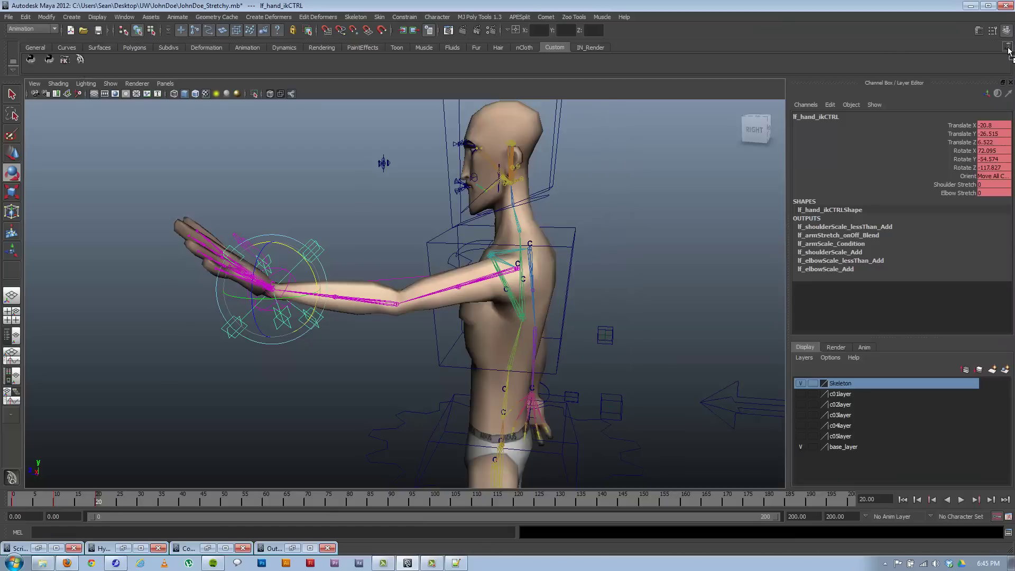
{"action": "middle_click_drag", "start_coordinate": [1009, 51], "coordinate": [1008, 48]}
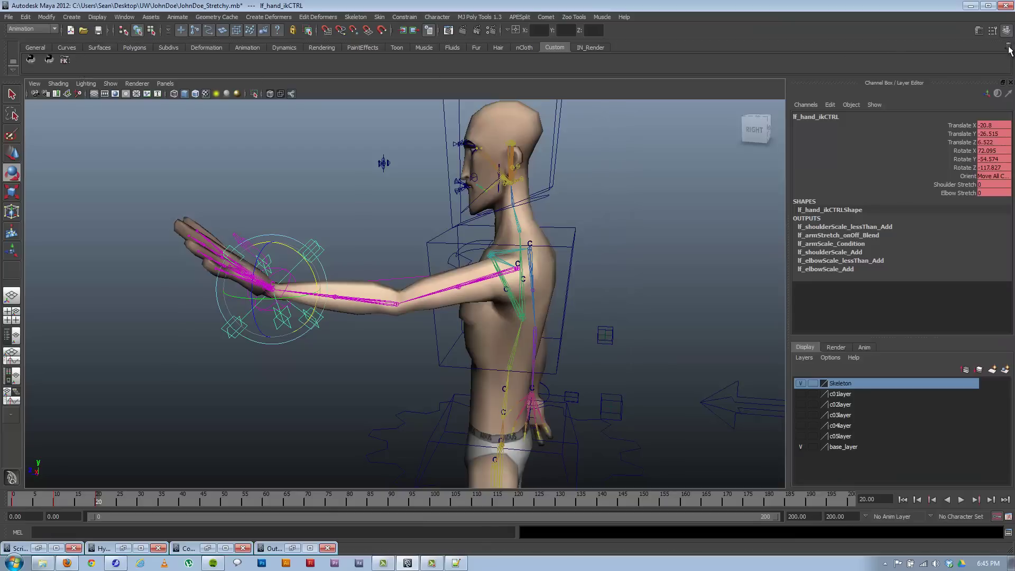
- Run the existing FK matching shelf script on lf_hand_ikCTRL at frame 20 twice, undoing it each time
{"action": "left_click", "coordinate": [64, 63]}
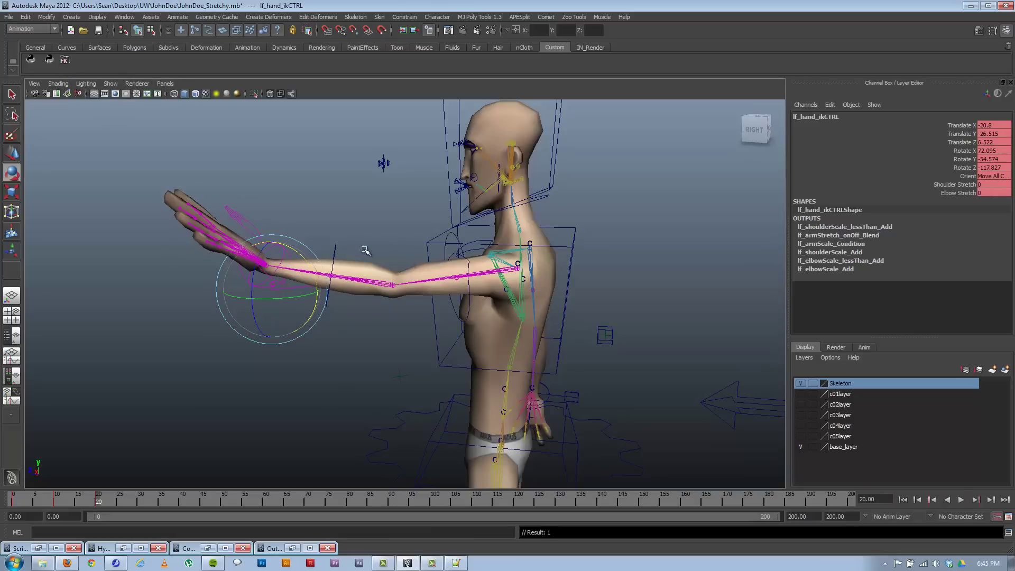
{"action": "mouse_move", "coordinate": [366, 251]}
{"action": "left_mouse_down", "text": "alt"}
{"action": "mouse_move", "coordinate": [325, 249]}
{"action": "mouse_move", "coordinate": [329, 261]}
{"action": "mouse_move", "coordinate": [423, 254]}
{"action": "mouse_move", "coordinate": [348, 256]}
{"action": "left_mouse_up", "text": "alt"}
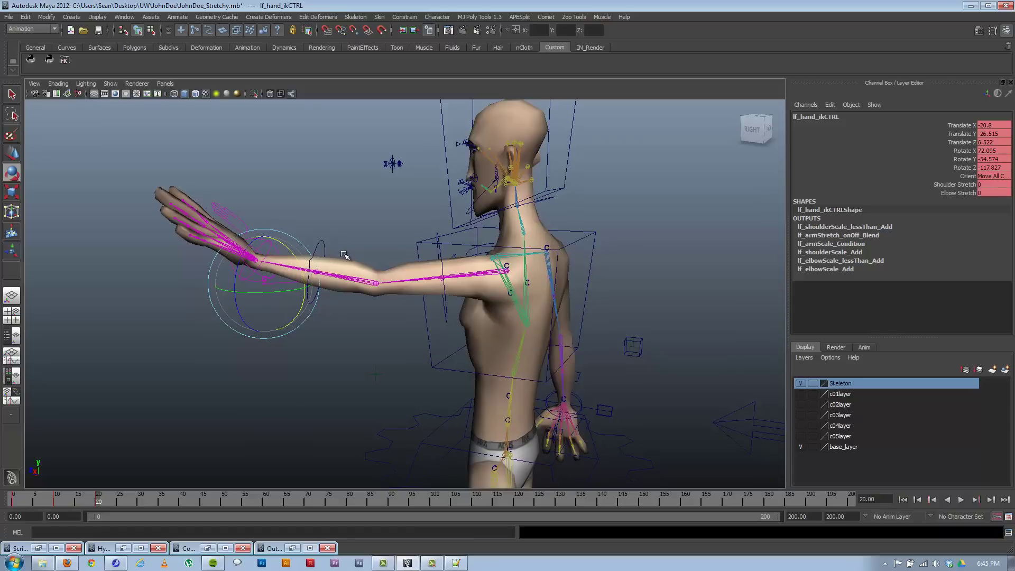
{"action": "key", "text": "ctrl+f"}
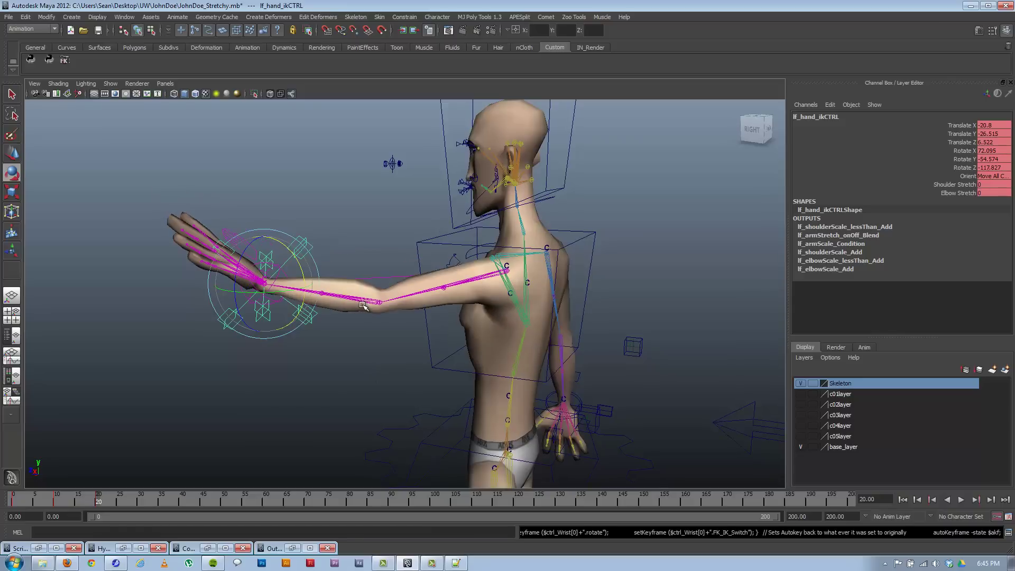
{"action": "mouse_move", "coordinate": [355, 309]}
{"action": "left_mouse_down", "text": "alt"}
{"action": "mouse_move", "coordinate": [341, 306]}
{"action": "mouse_move", "coordinate": [381, 308]}
{"action": "mouse_move", "coordinate": [354, 308]}
{"action": "left_mouse_up", "text": "alt"}
{"action": "left_click", "coordinate": [65, 61]}
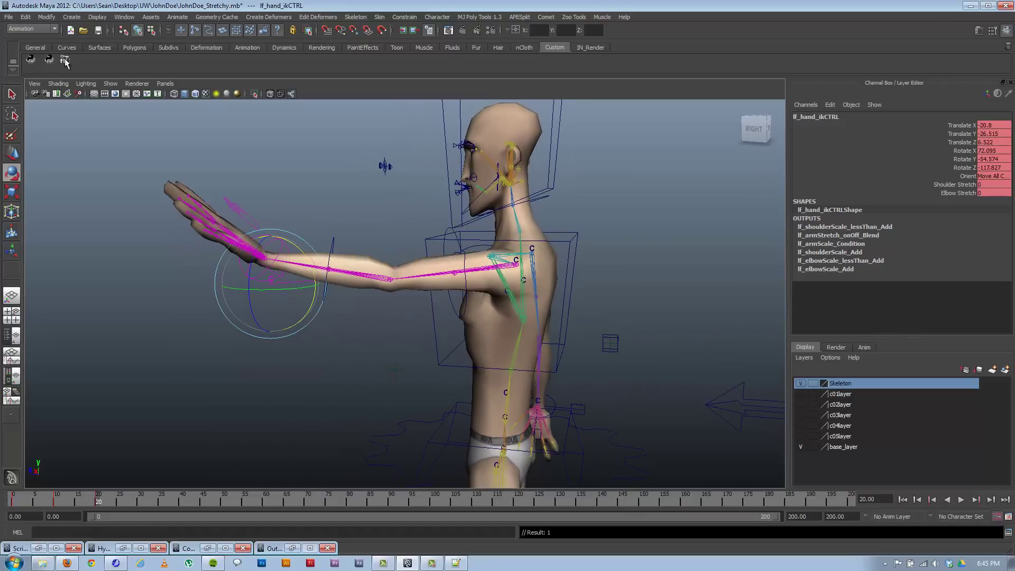
{"action": "left_click_drag", "start_coordinate": [304, 286], "coordinate": [281, 284], "text": "alt"}
- Compare lf_shoulder_JNT's rotation values before and after running the matching script on lf_hand_ikCTRL, and undo the match
{"action": "right_click_drag", "start_coordinate": [310, 288], "coordinate": [410, 278], "text": "alt"}
{"action": "left_click", "coordinate": [411, 278]}
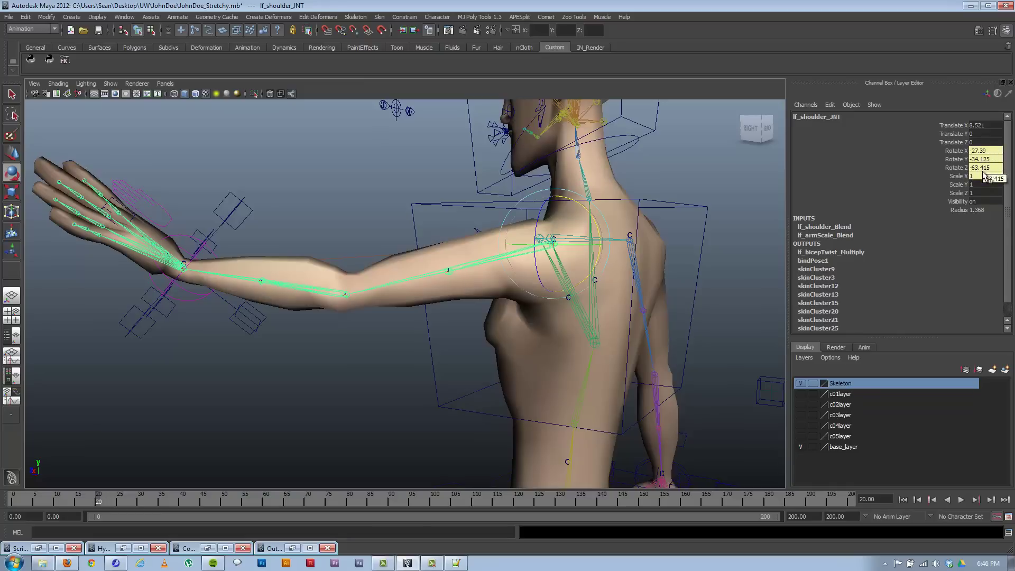
{"action": "left_click", "coordinate": [232, 221]}
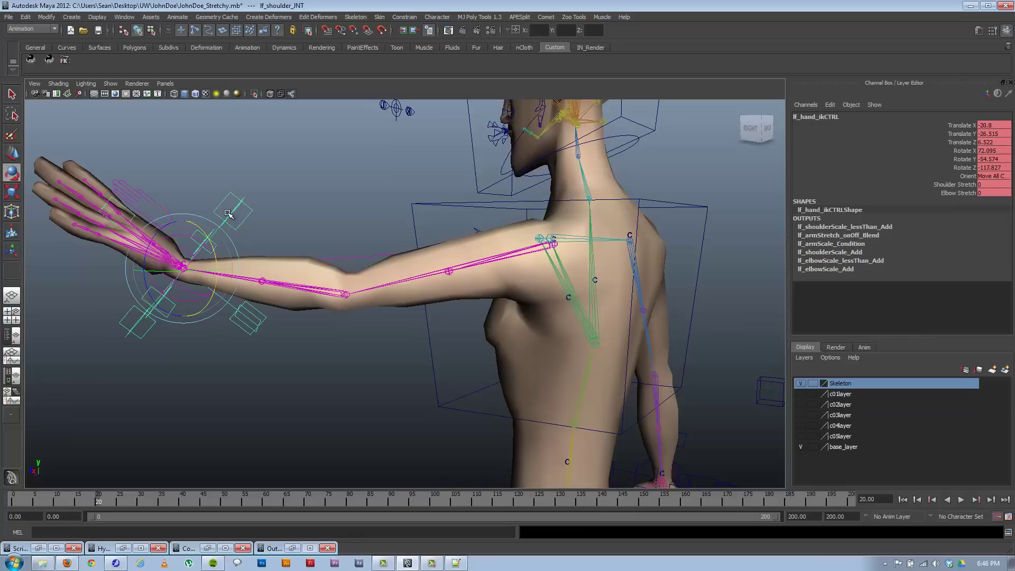
{"action": "left_click", "coordinate": [64, 60]}
{"action": "left_click", "coordinate": [485, 250]}
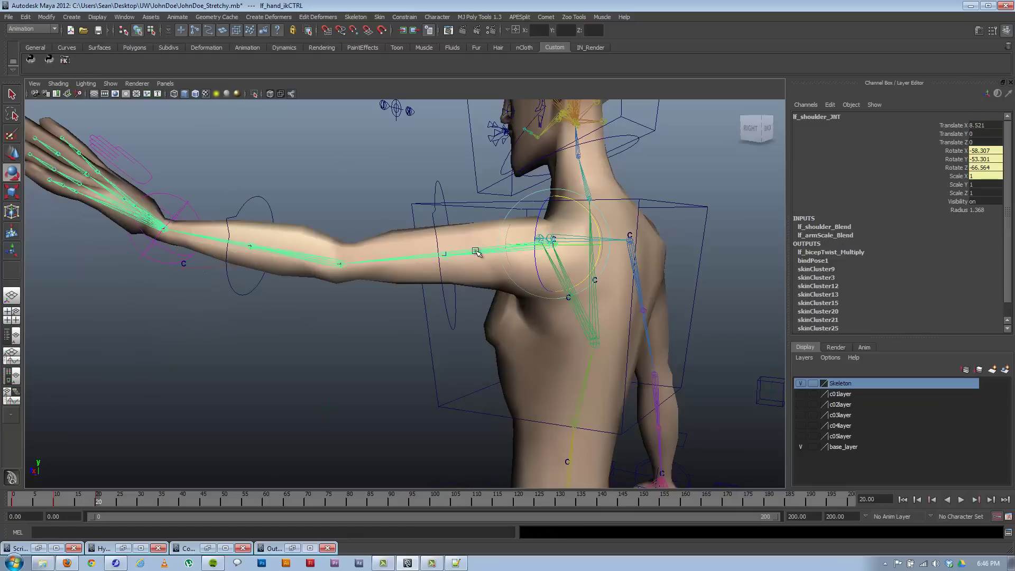
{"action": "left_click_drag", "start_coordinate": [486, 251], "coordinate": [350, 298], "text": "alt"}
{"action": "key", "text": "g"}
- Check the rotation values of lf_elbow_JNT and lf_shoulder_JNT with the arm in IK mode
{"action": "left_click", "coordinate": [371, 304]}
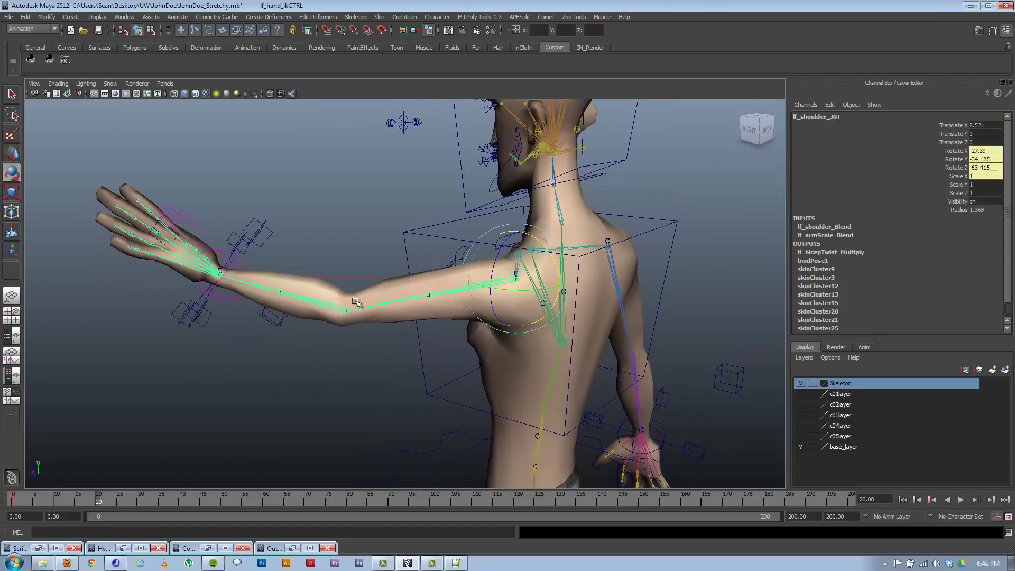
{"action": "left_click", "coordinate": [316, 302]}
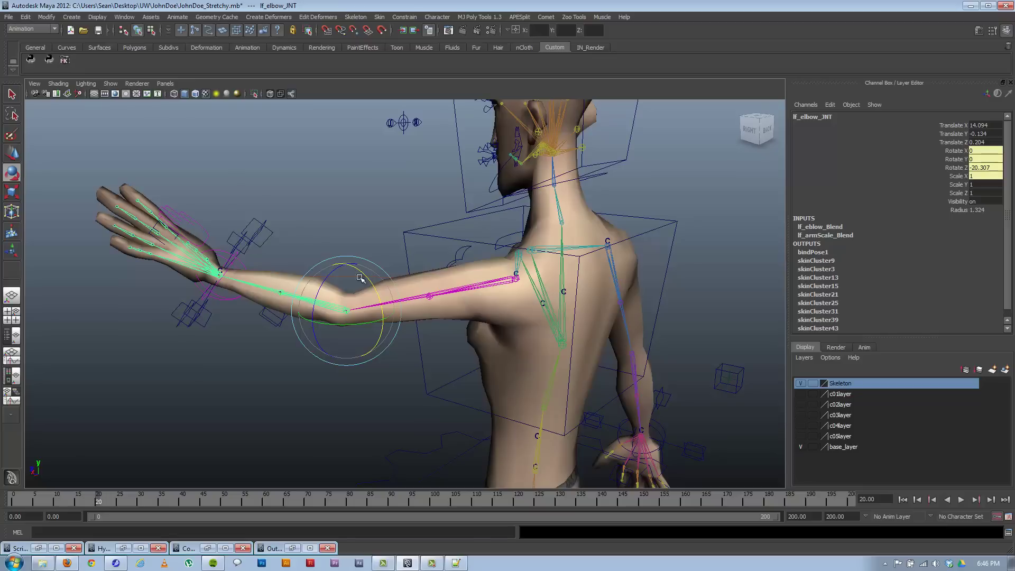
{"action": "left_click", "coordinate": [423, 295]}
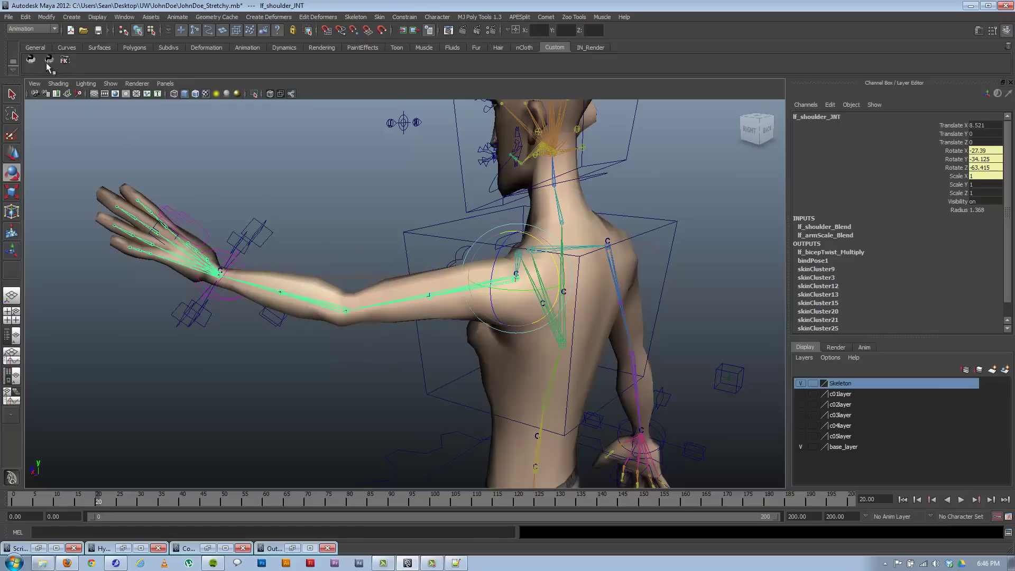
- Run the FK matching shelf script on lf_hand_ikCTRL at frame 20 and inspect lf_shoulder_fkCTRL's rotation values and the arm pose
{"action": "left_click", "coordinate": [64, 60]}
{"action": "left_click", "coordinate": [193, 191]}
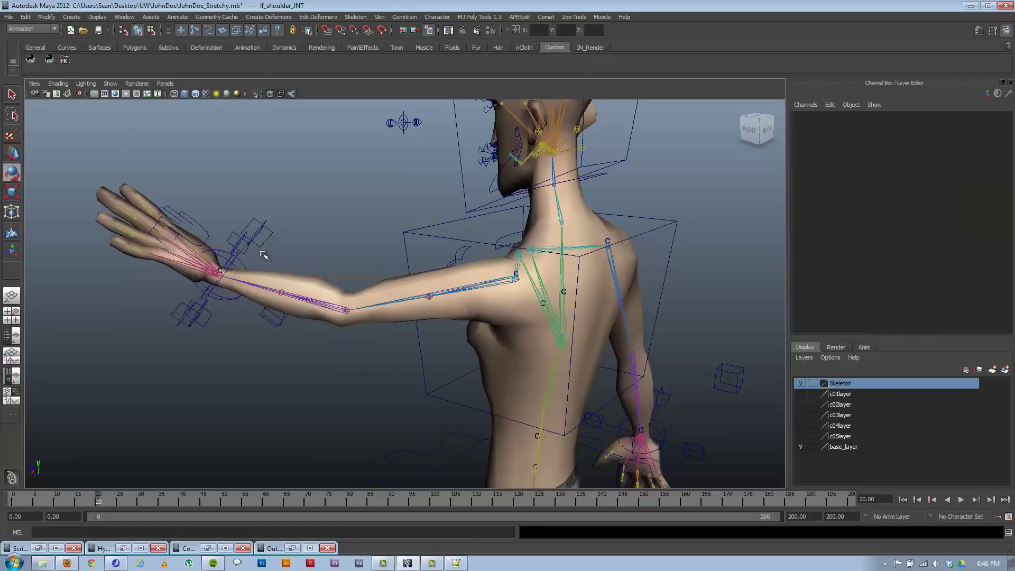
{"action": "left_click", "coordinate": [233, 242]}
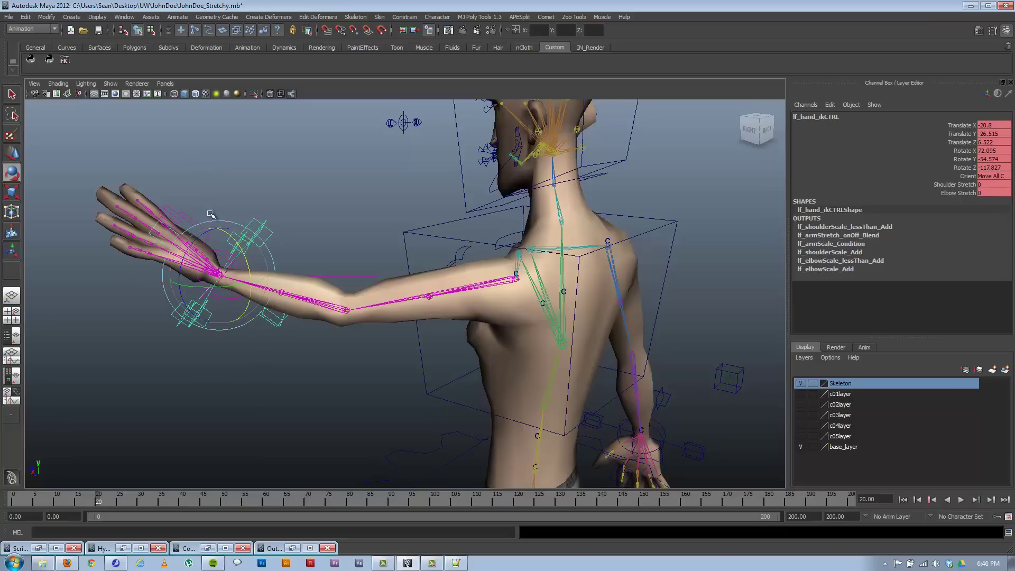
{"action": "left_click", "coordinate": [65, 60]}
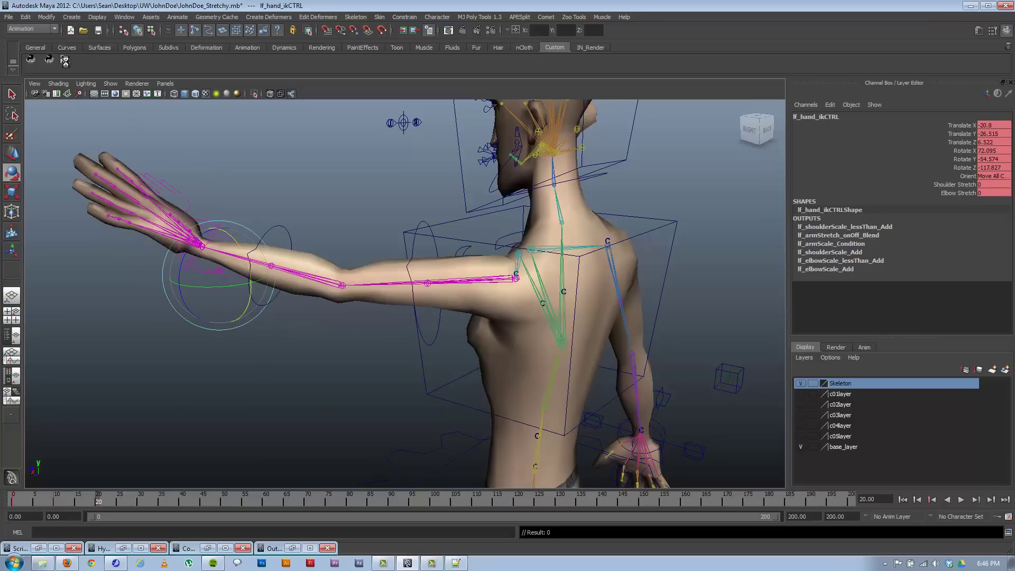
{"action": "left_click", "coordinate": [412, 242]}
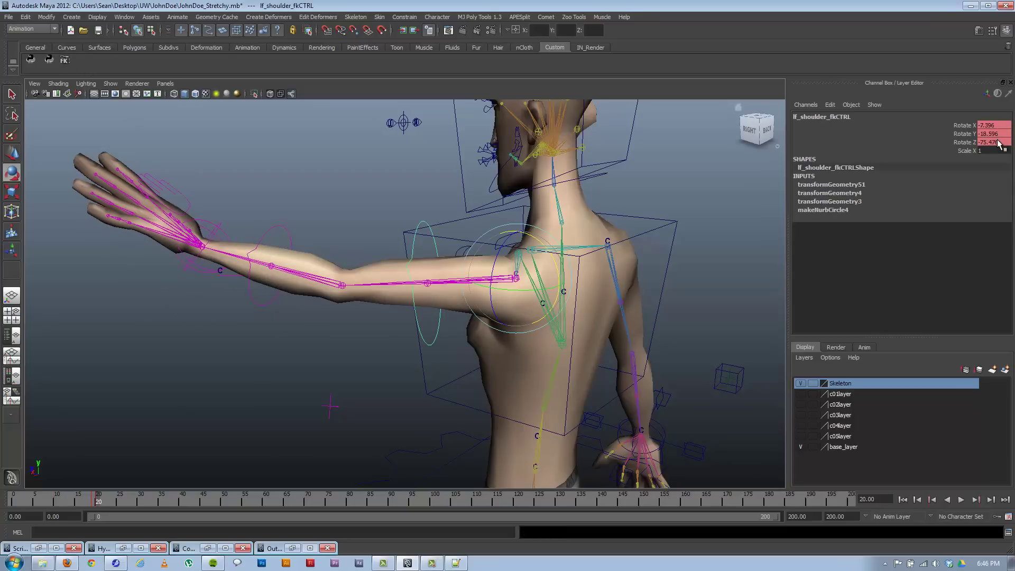
{"action": "left_click_drag", "start_coordinate": [405, 267], "coordinate": [490, 294], "text": "alt"}
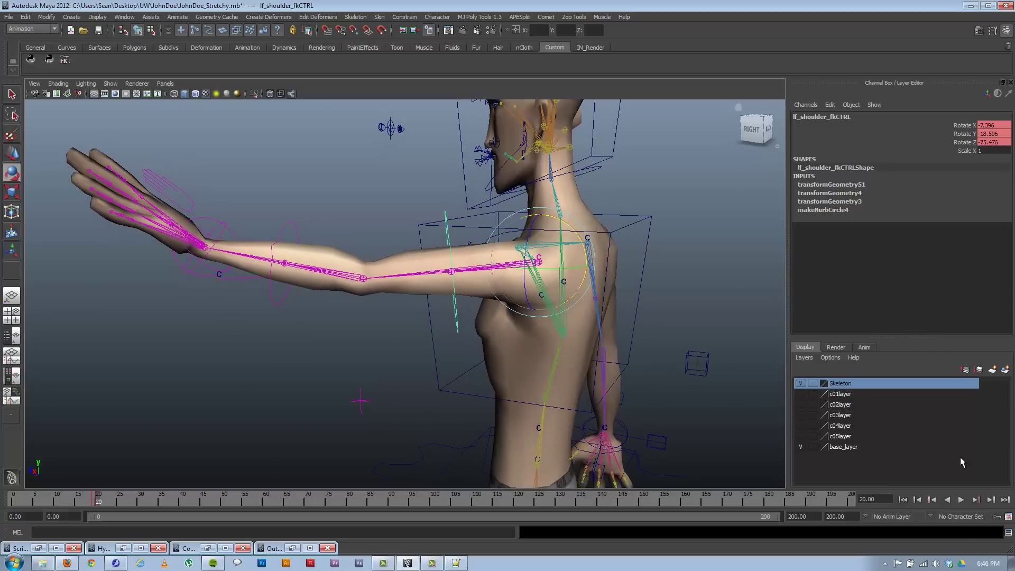
- Add the entire FK/IK matching script from the Script Editor to the Custom shelf and run it on lf_hand_ikCTRL
{"action": "left_click", "coordinate": [1009, 532]}
{"action": "left_click", "coordinate": [913, 413]}
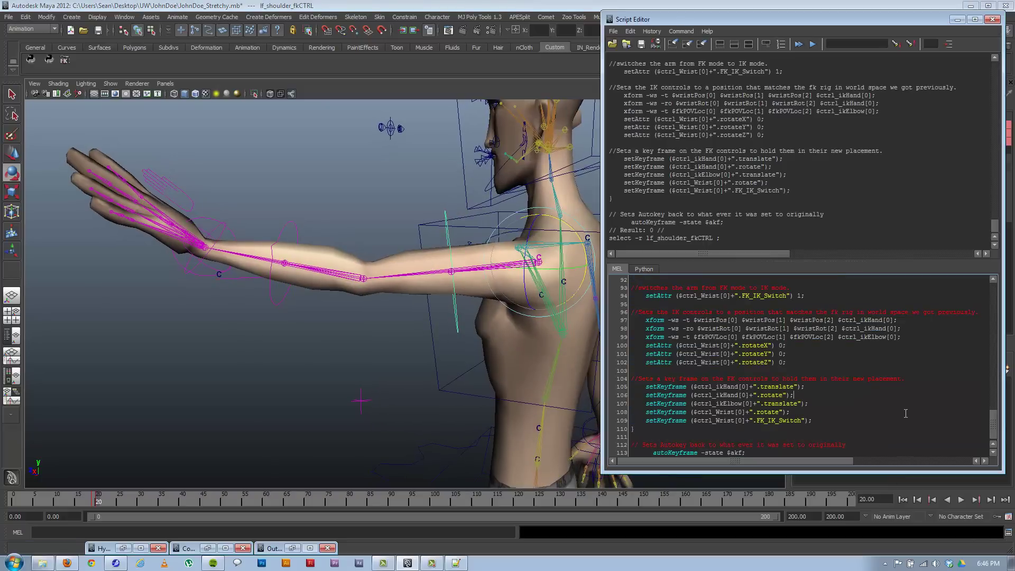
{"action": "key", "text": "ctrl+a"}
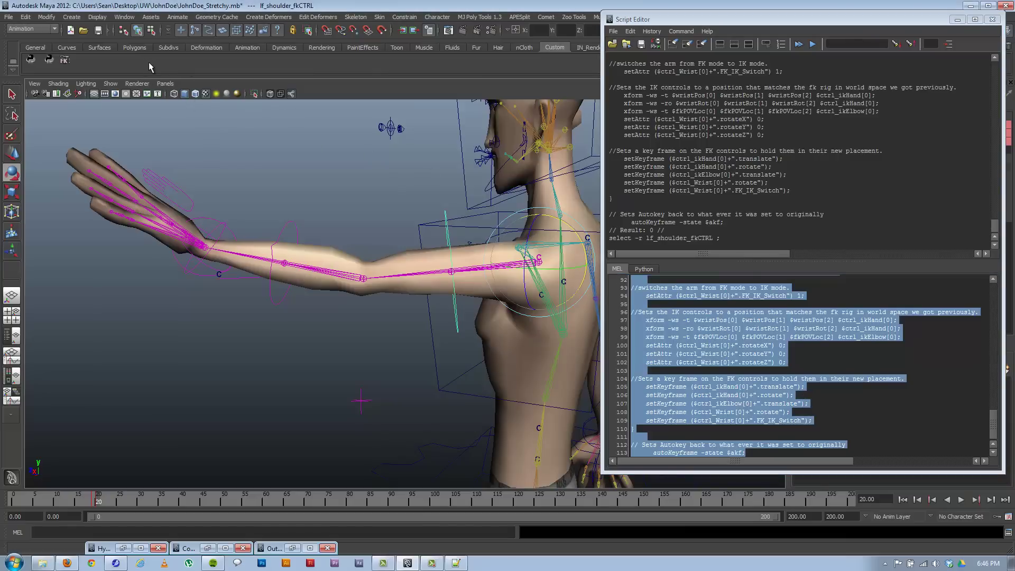
{"action": "left_click", "coordinate": [839, 353]}
{"action": "key", "text": "ctrl+a"}
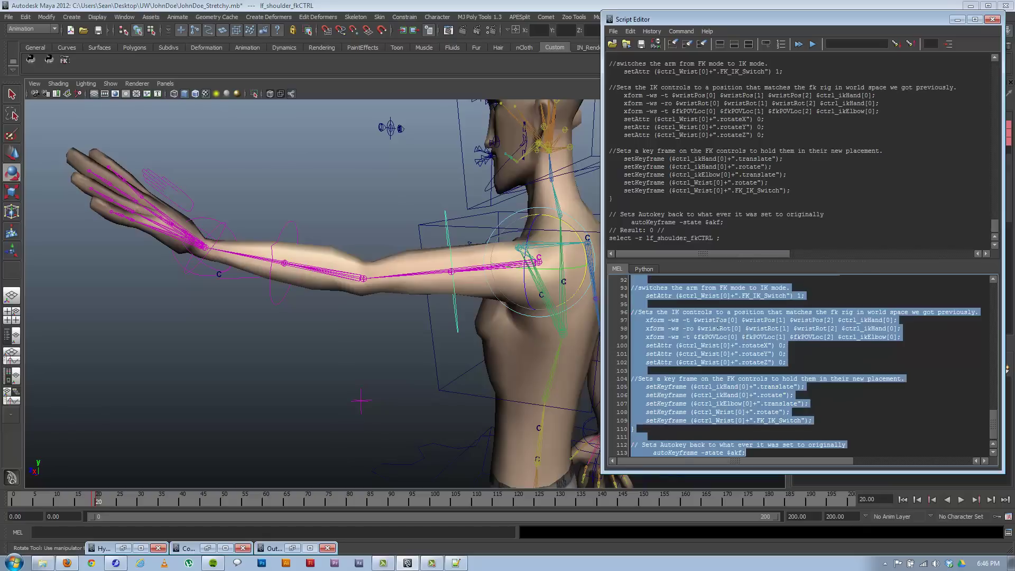
{"action": "left_click_drag", "start_coordinate": [120, 65], "coordinate": [122, 64]}
{"action": "left_click", "coordinate": [957, 19]}
{"action": "left_click", "coordinate": [81, 60]}
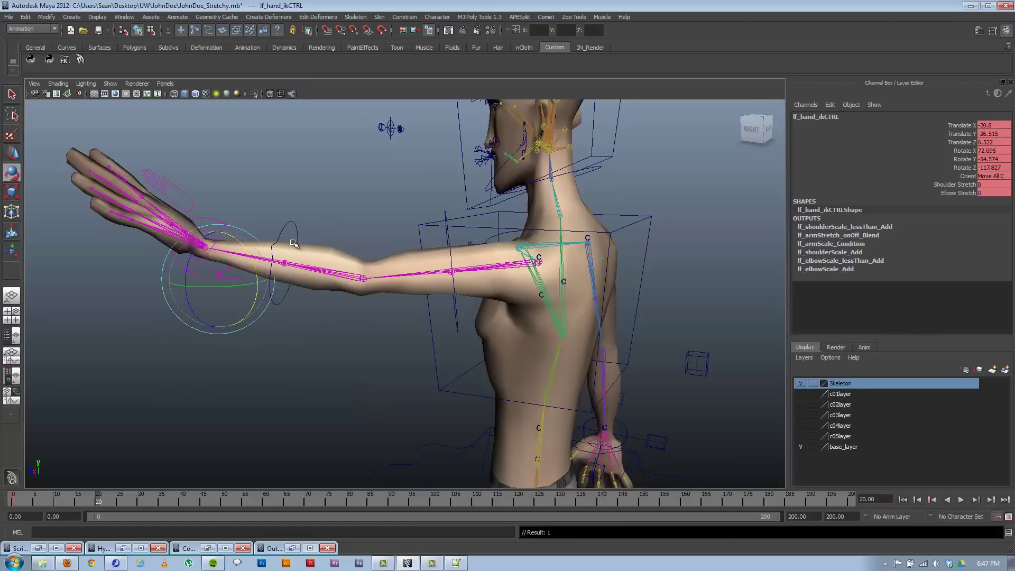
{"action": "mouse_move", "coordinate": [328, 259]}
{"action": "left_mouse_down", "text": "alt"}
{"action": "mouse_move", "coordinate": [457, 259]}
{"action": "mouse_move", "coordinate": [337, 265]}
{"action": "left_mouse_up", "text": "alt"}
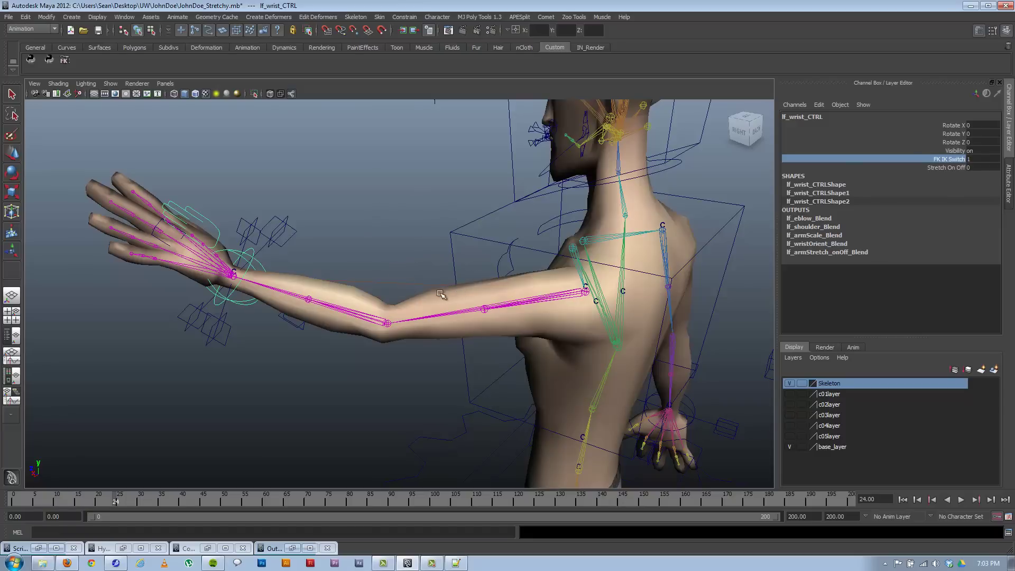
- Open the Outliner and expand the DoNotTouch joint hierarchy through cl_hips_JNT and the spine joints down to lf_shoulder_JNT
{"action": "left_click", "coordinate": [292, 549]}
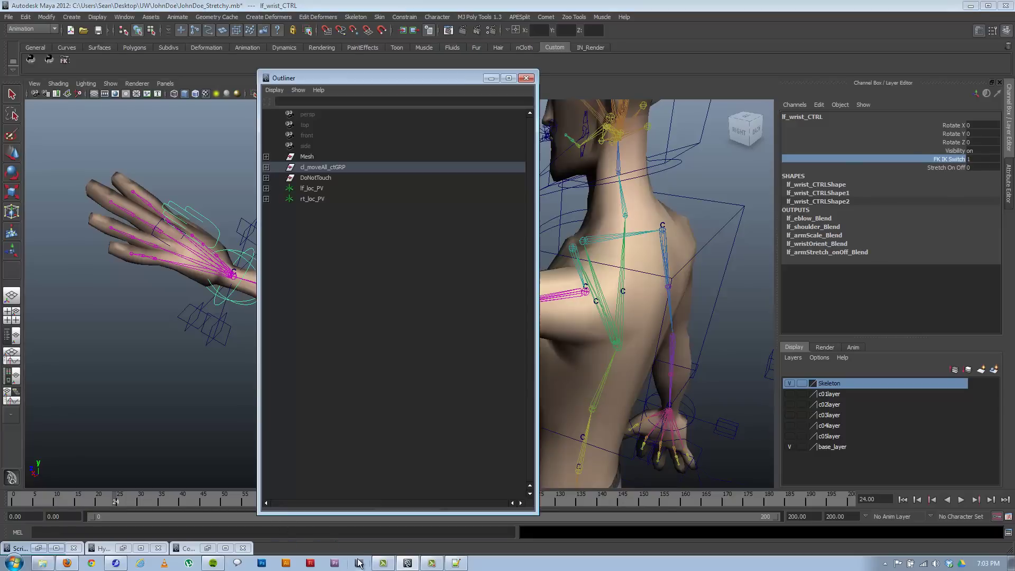
{"action": "left_click_drag", "start_coordinate": [369, 83], "coordinate": [157, 80]}
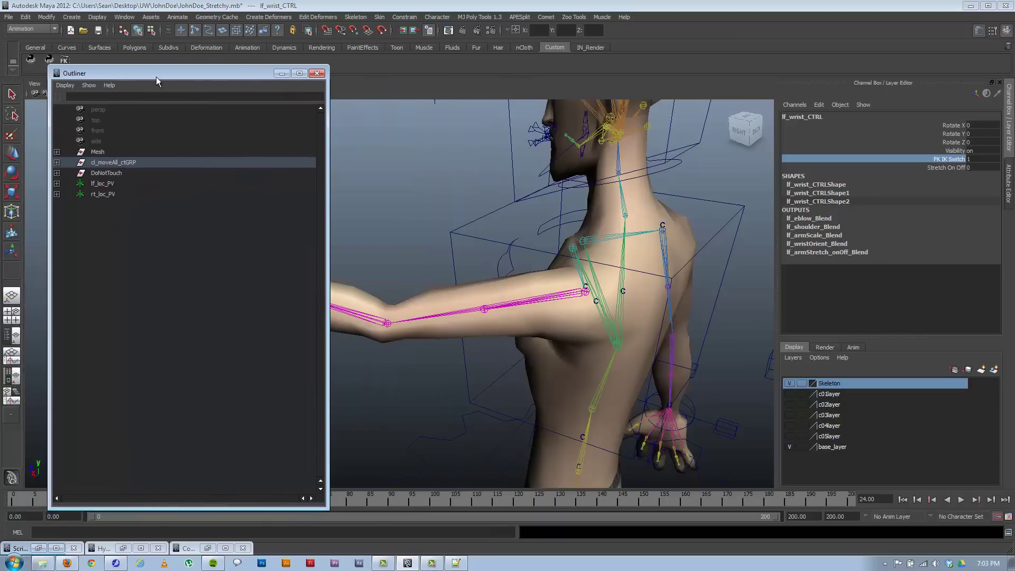
{"action": "left_click", "coordinate": [57, 163]}
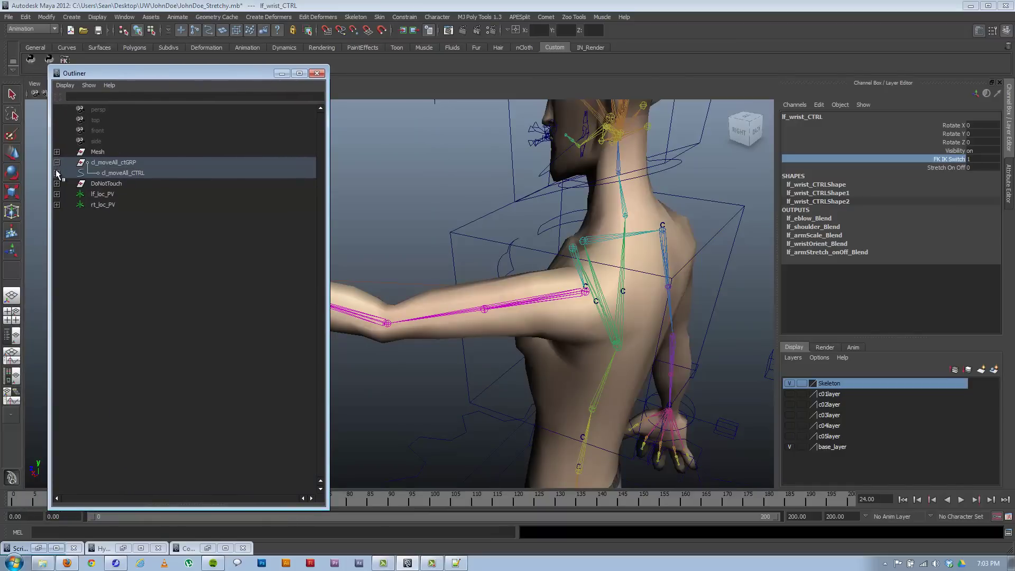
{"action": "left_click", "coordinate": [57, 184]}
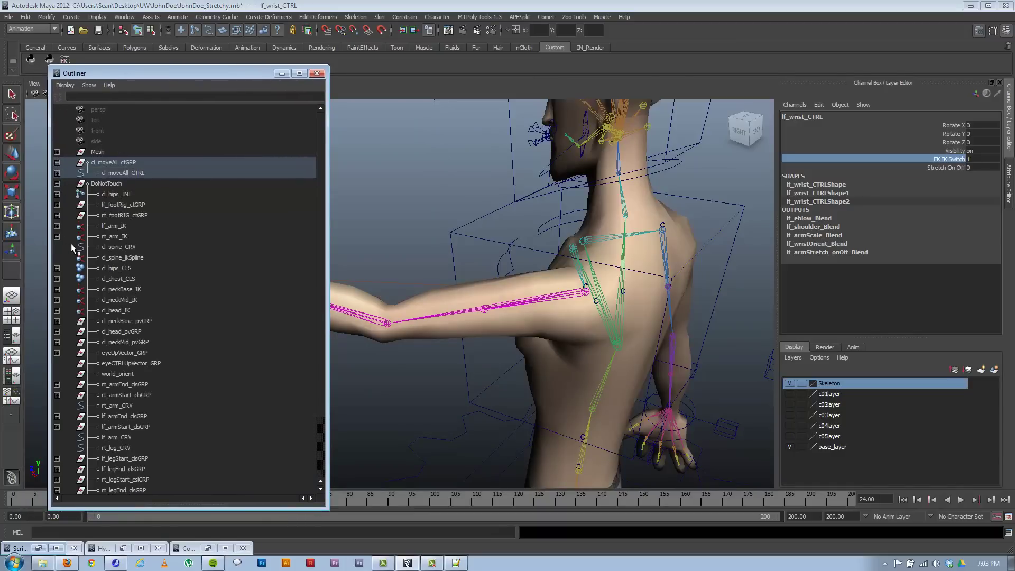
{"action": "left_click", "coordinate": [116, 196]}
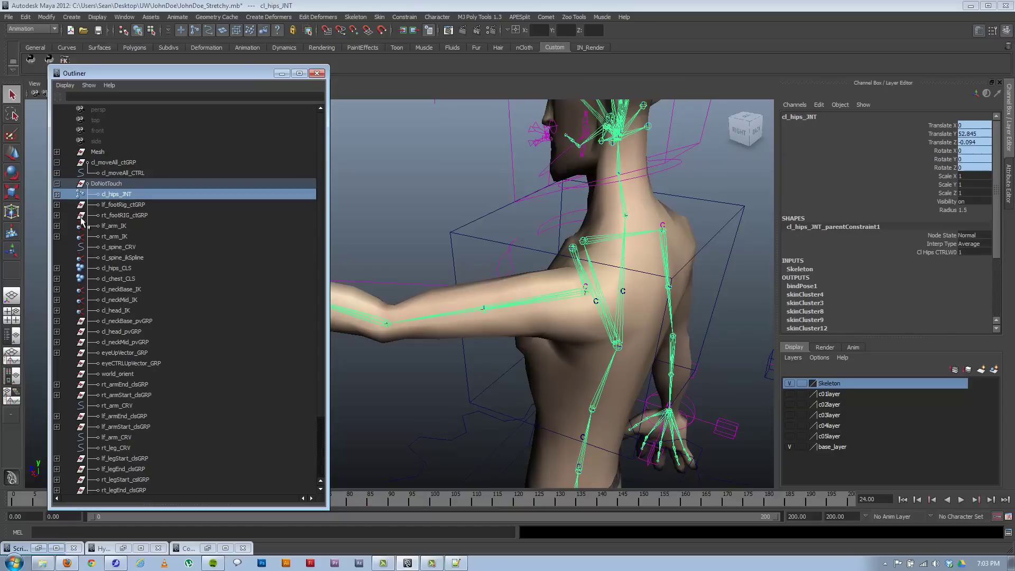
{"action": "left_click", "coordinate": [57, 195]}
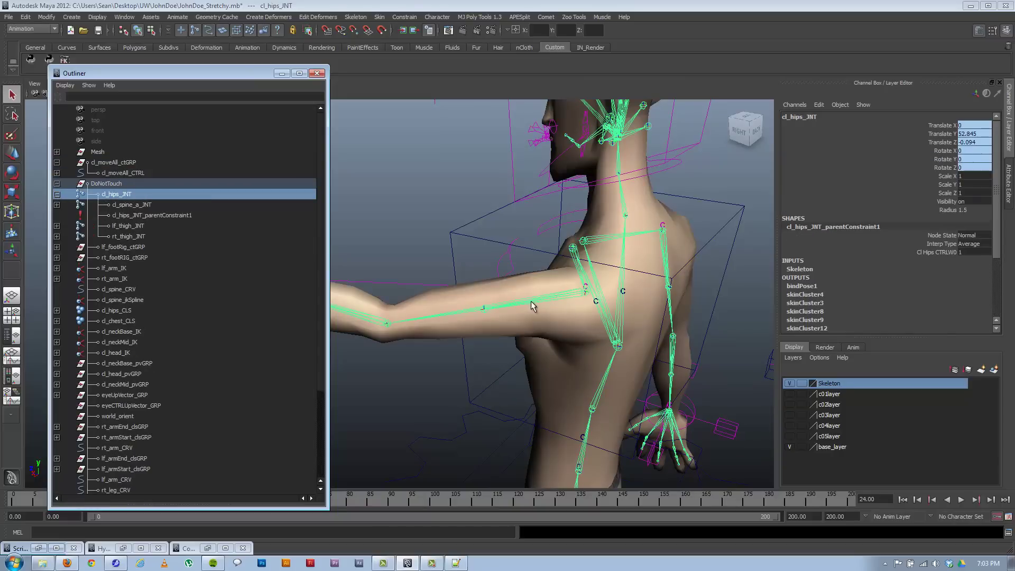
{"action": "left_click", "coordinate": [532, 305]}
{"action": "left_click", "coordinate": [57, 205]}
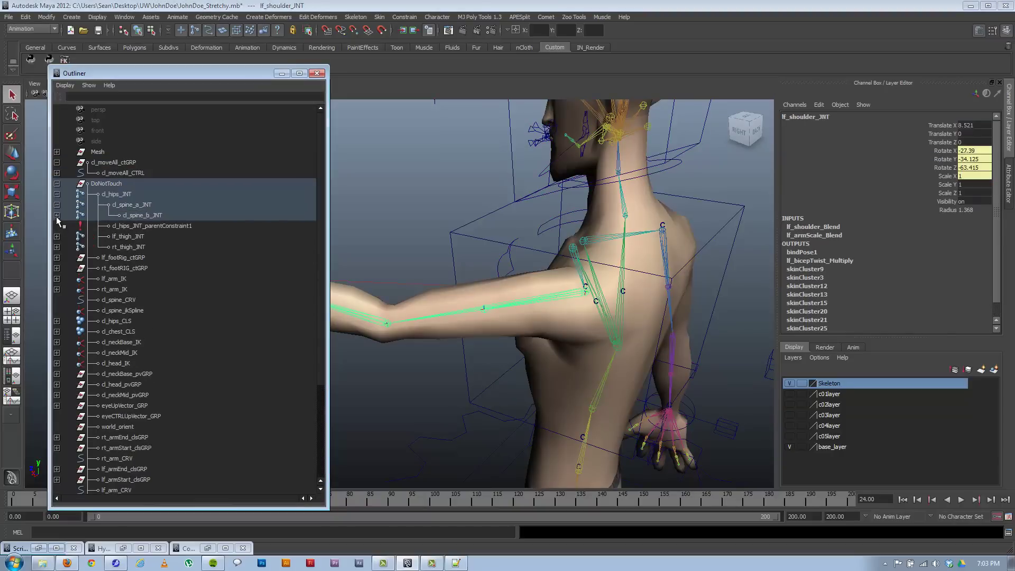
{"action": "left_click", "coordinate": [56, 216]}
{"action": "left_click", "coordinate": [57, 226]}
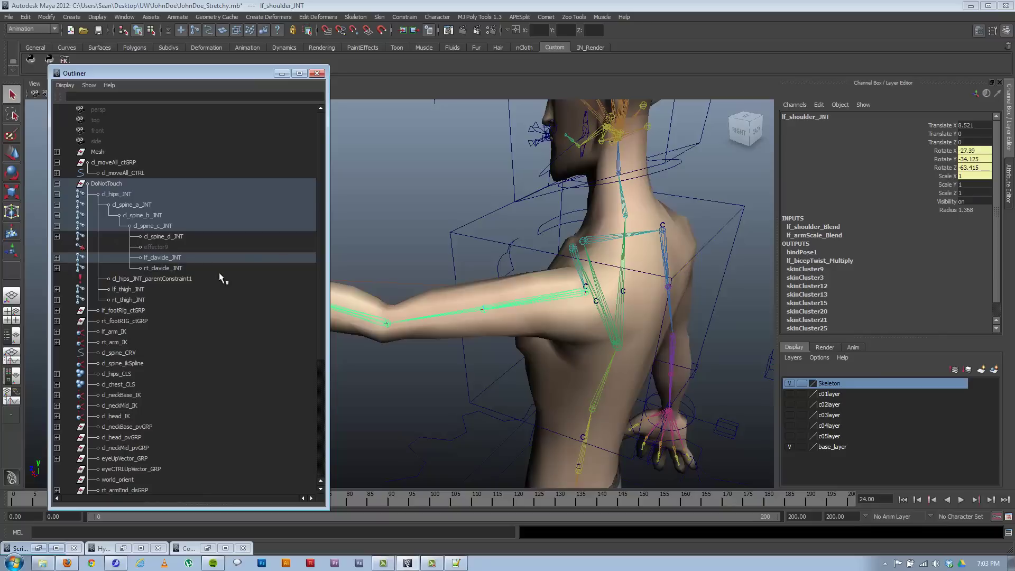
{"action": "left_click", "coordinate": [56, 258]}
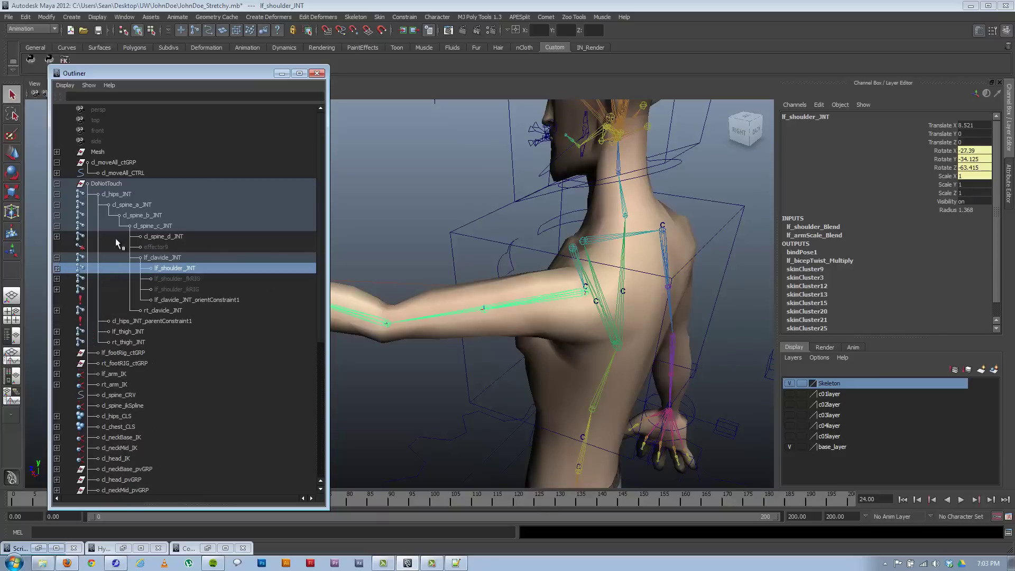
- Set the rotate order of lf_shoulder_JNT, lf_shoulder_fkRIG and lf_shoulder_ikRIG to xyz, and minimize the Outliner
{"action": "left_click", "coordinate": [186, 279]}
{"action": "left_click", "coordinate": [184, 269]}
{"action": "key", "text": "ctrl+a"}
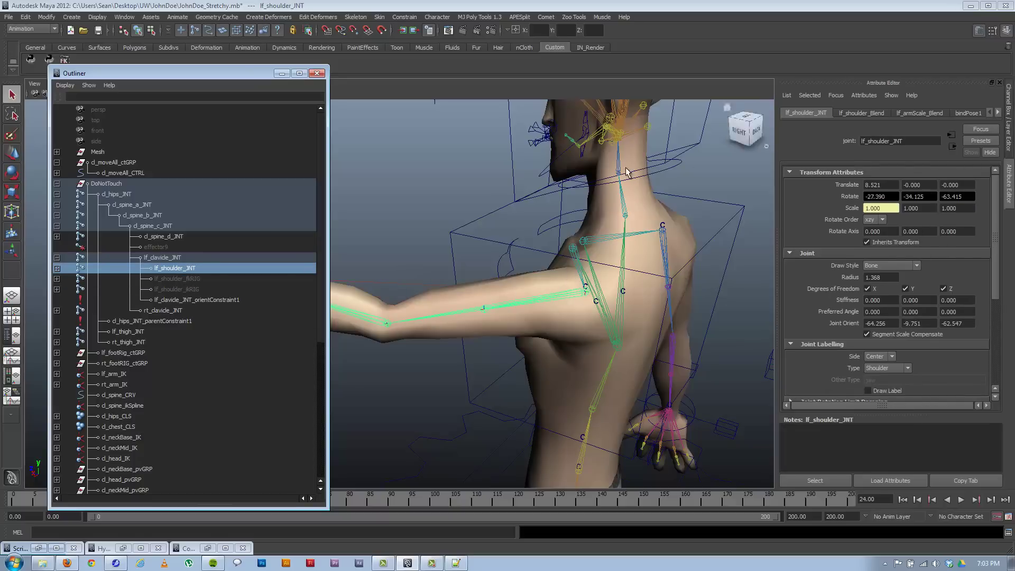
{"action": "left_click", "coordinate": [882, 221]}
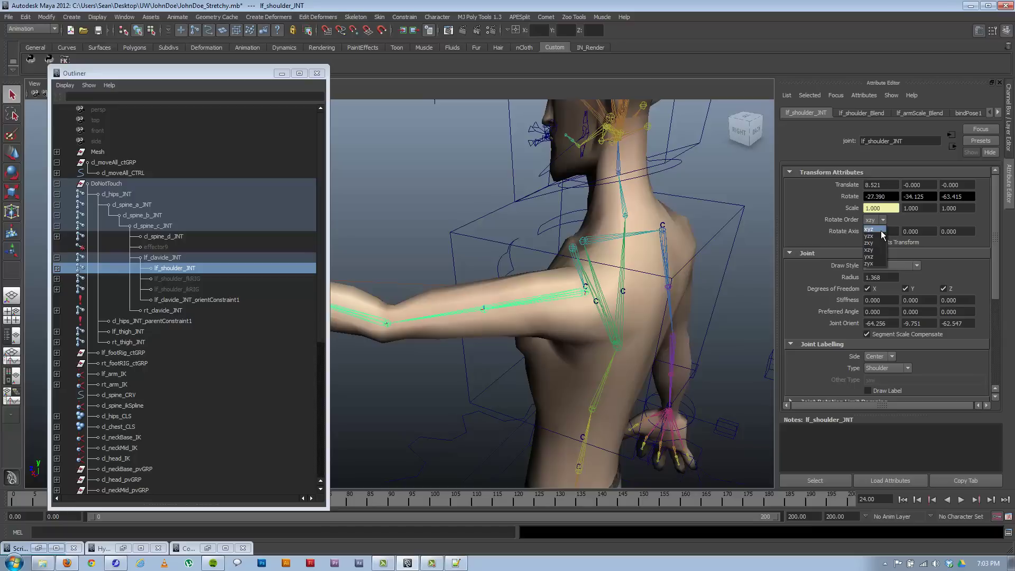
{"action": "left_click", "coordinate": [881, 231]}
{"action": "left_click", "coordinate": [193, 280]}
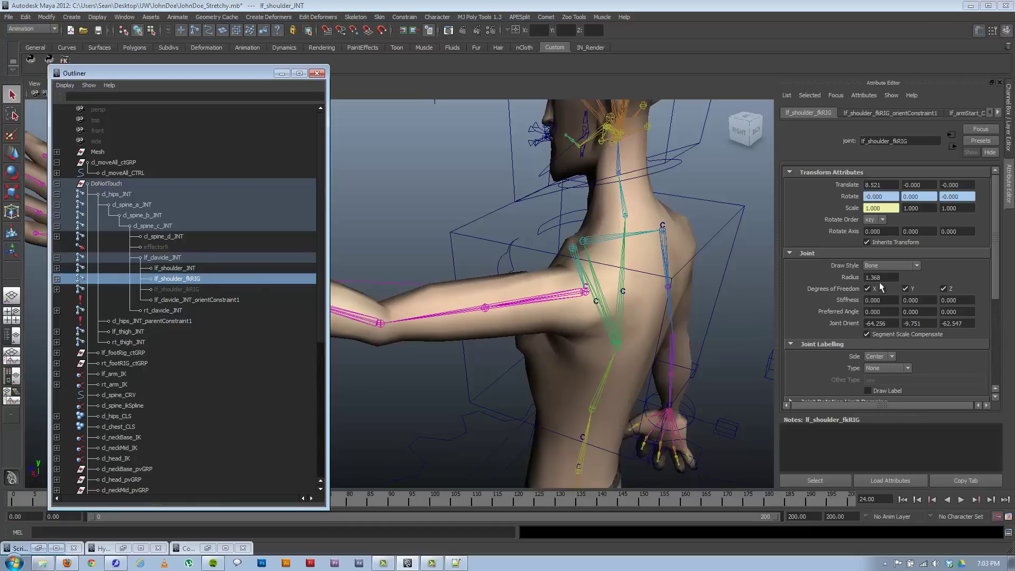
{"action": "left_click", "coordinate": [881, 221]}
{"action": "left_click", "coordinate": [878, 231]}
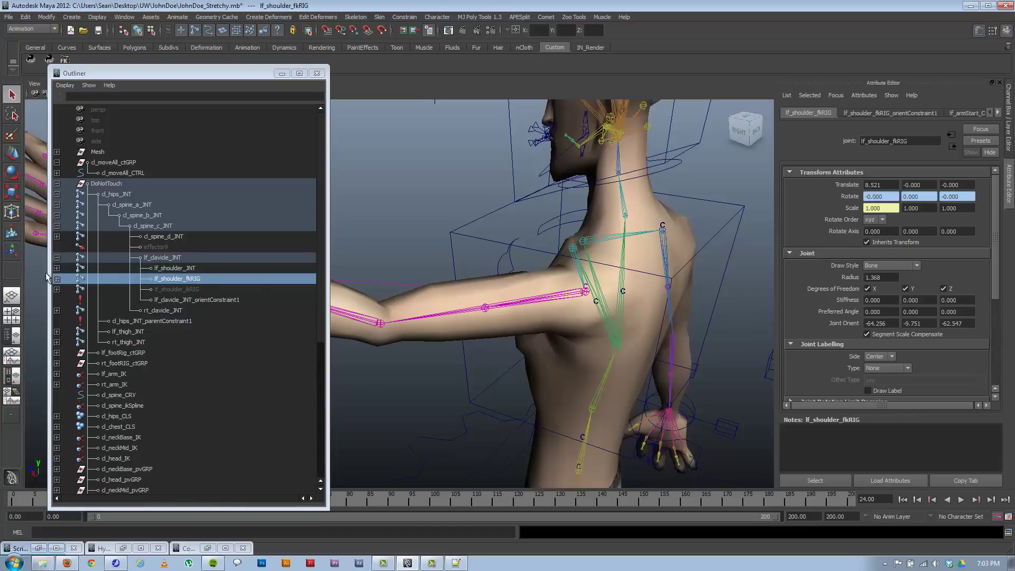
{"action": "left_click", "coordinate": [182, 290]}
{"action": "left_click", "coordinate": [878, 221]}
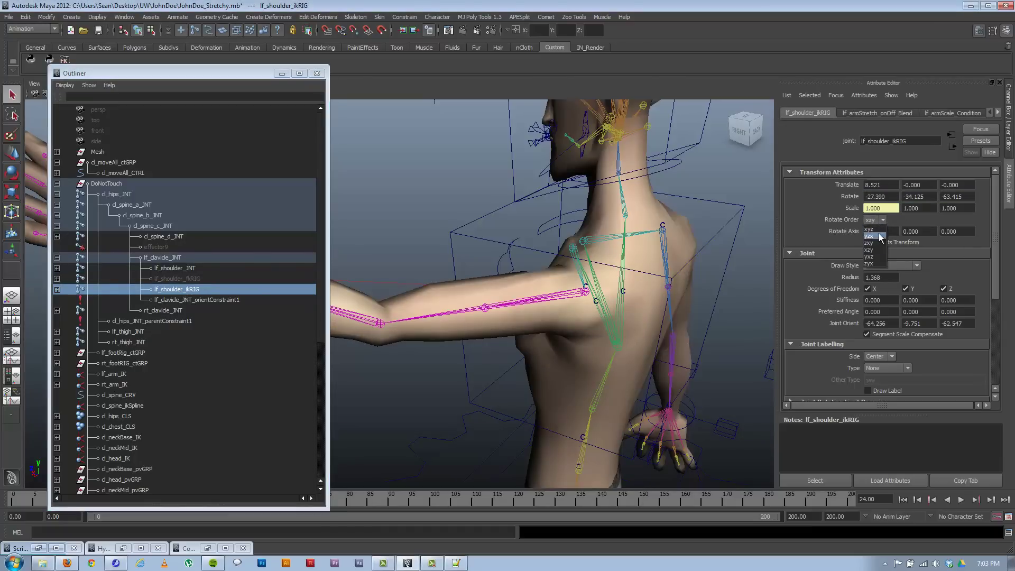
{"action": "left_click", "coordinate": [878, 231]}
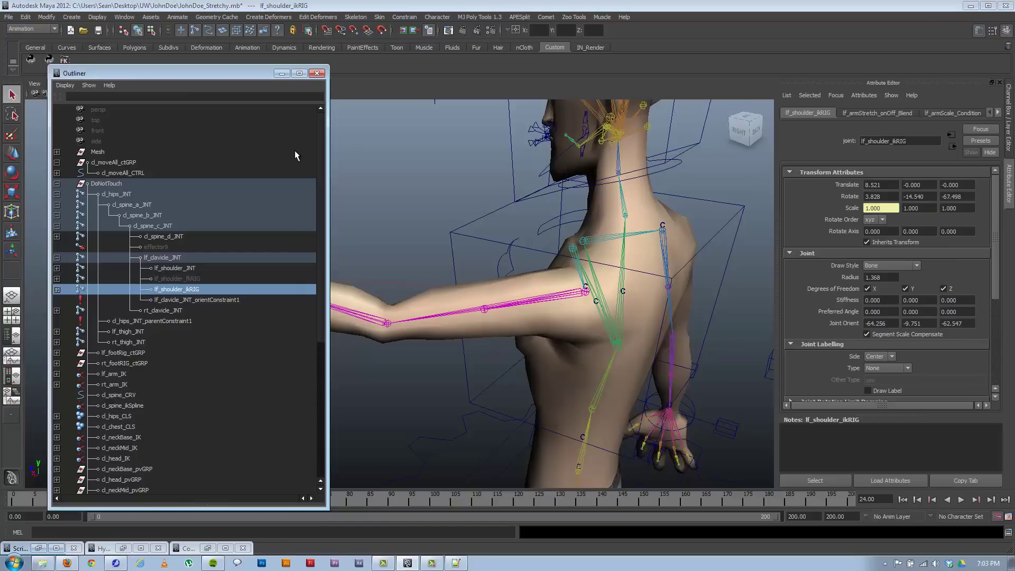
{"action": "left_click", "coordinate": [284, 74]}
- Run the FK matching shelf script on lf_hand_ikCTRL at frame 20 and inspect the matched arm pose
{"action": "left_click_drag", "start_coordinate": [24, 500], "coordinate": [98, 502]}
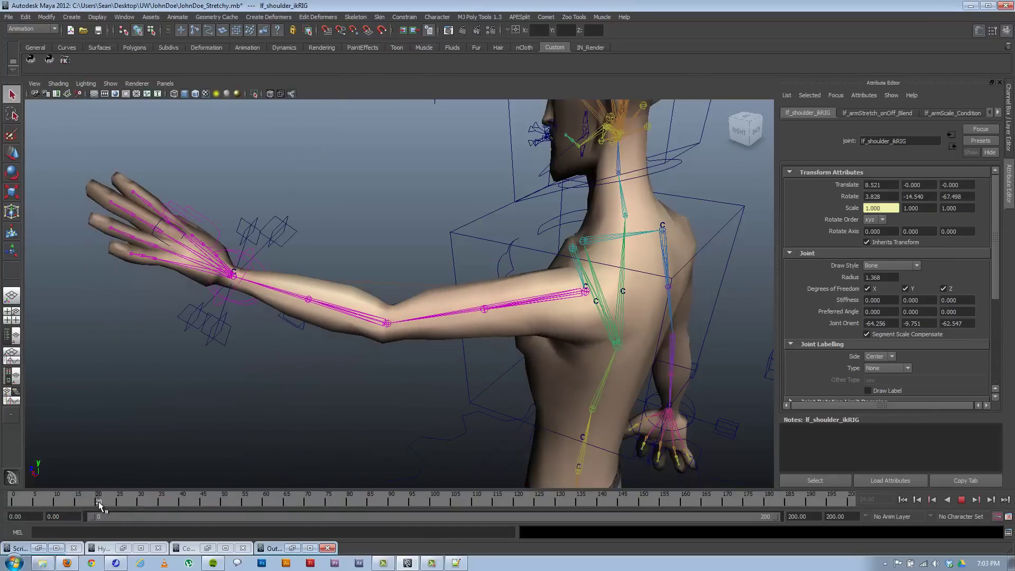
{"action": "left_click_drag", "start_coordinate": [431, 238], "coordinate": [407, 240], "text": "alt"}
{"action": "left_click", "coordinate": [1011, 133]}
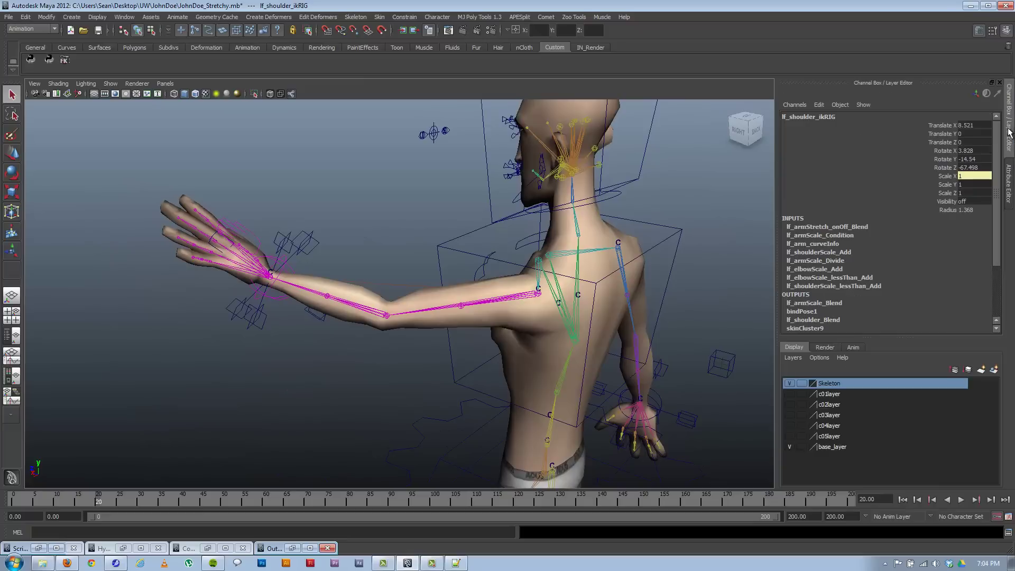
{"action": "left_click", "coordinate": [303, 246]}
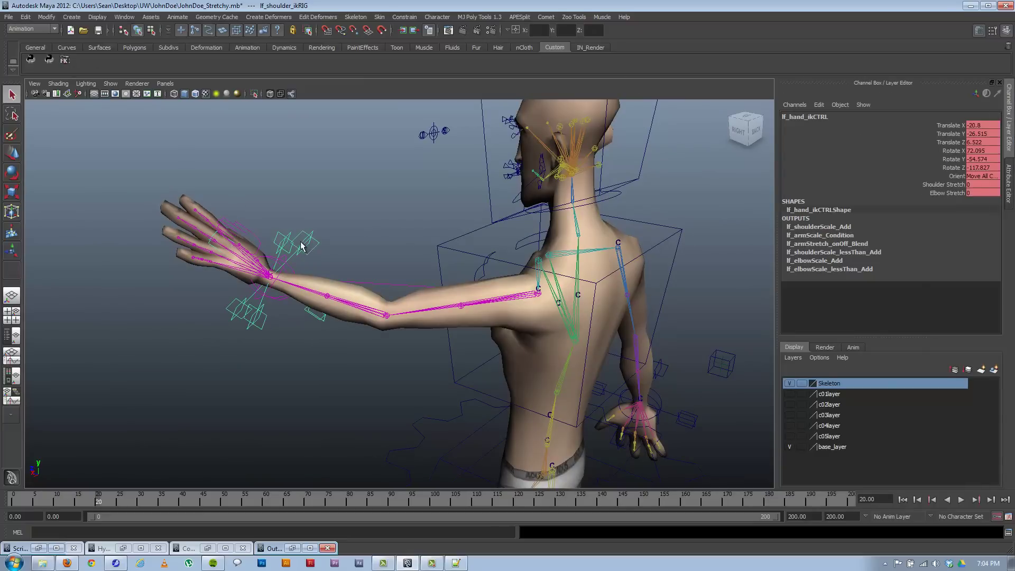
{"action": "left_click", "coordinate": [65, 60]}
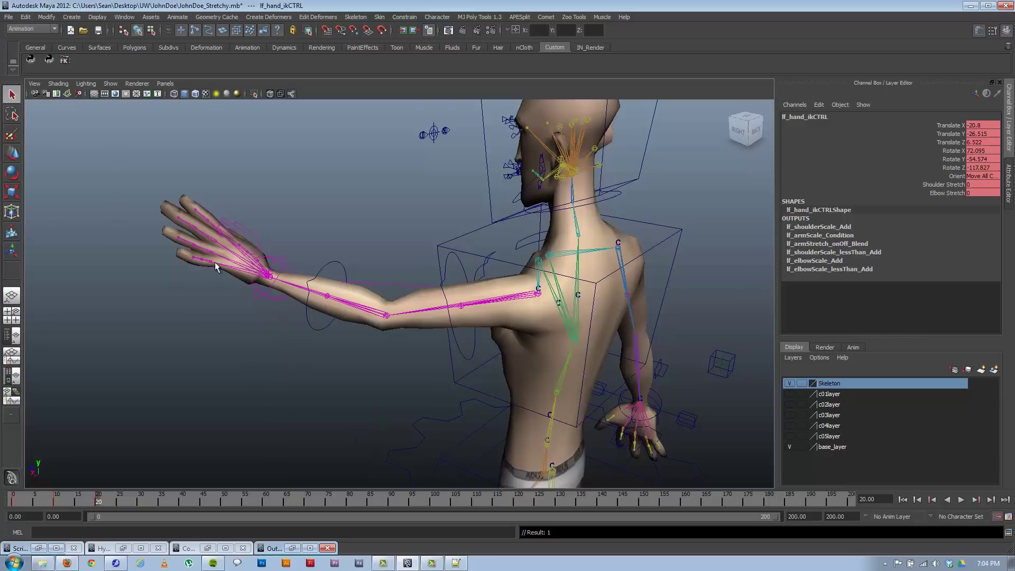
{"action": "left_click_drag", "start_coordinate": [253, 284], "coordinate": [99, 499], "text": "alt"}
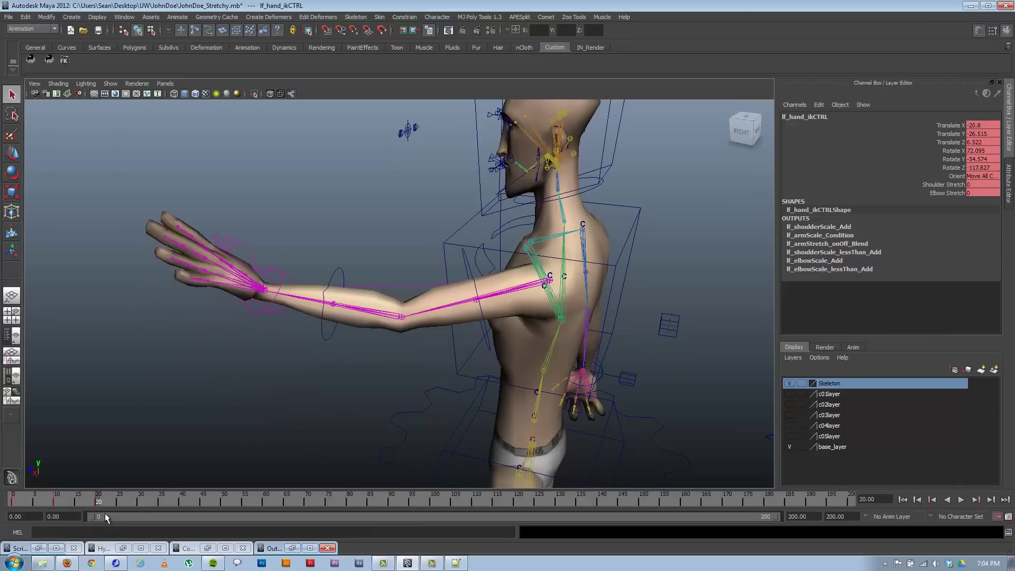
- At frame 30, rotate lf_shoulder_fkCTRL to raise the left arm, to about -67 in Y and -75 in Z
{"action": "key", "text": "alt+v"}
{"action": "left_click", "coordinate": [473, 260]}
{"action": "key", "text": "e"}
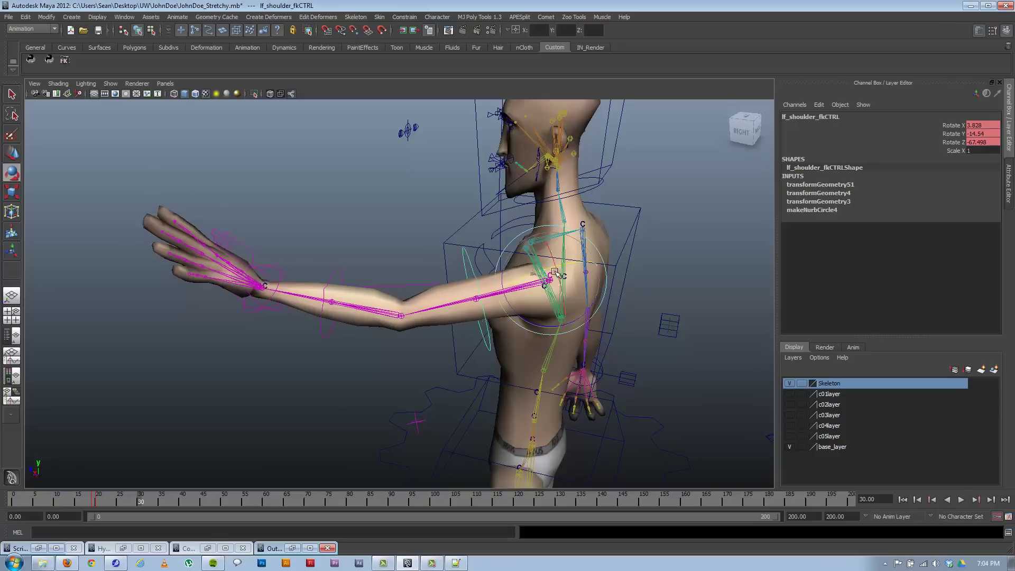
{"action": "left_click_drag", "start_coordinate": [555, 272], "coordinate": [484, 253]}
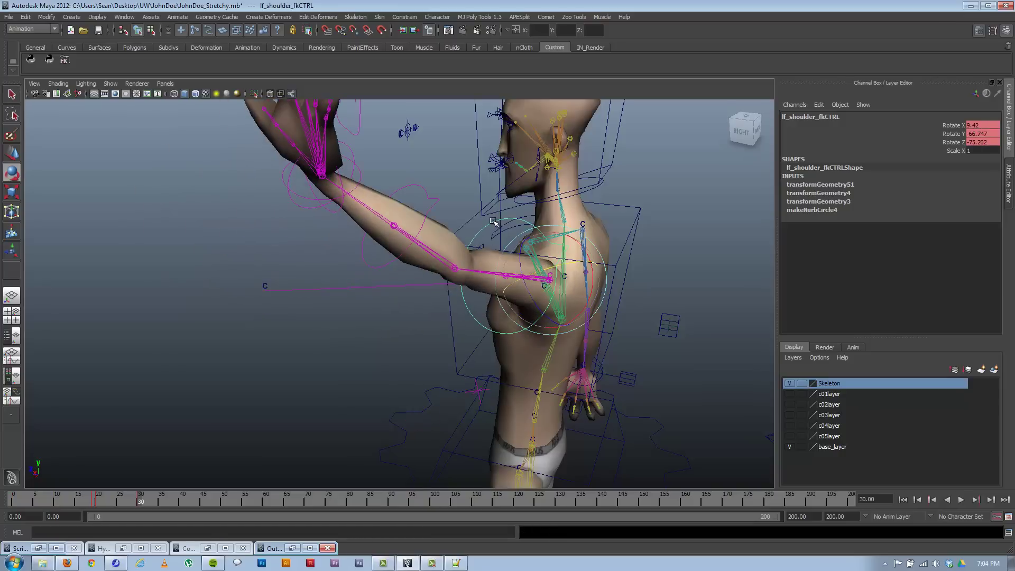
{"action": "left_click_drag", "start_coordinate": [479, 234], "coordinate": [476, 242], "text": "alt"}
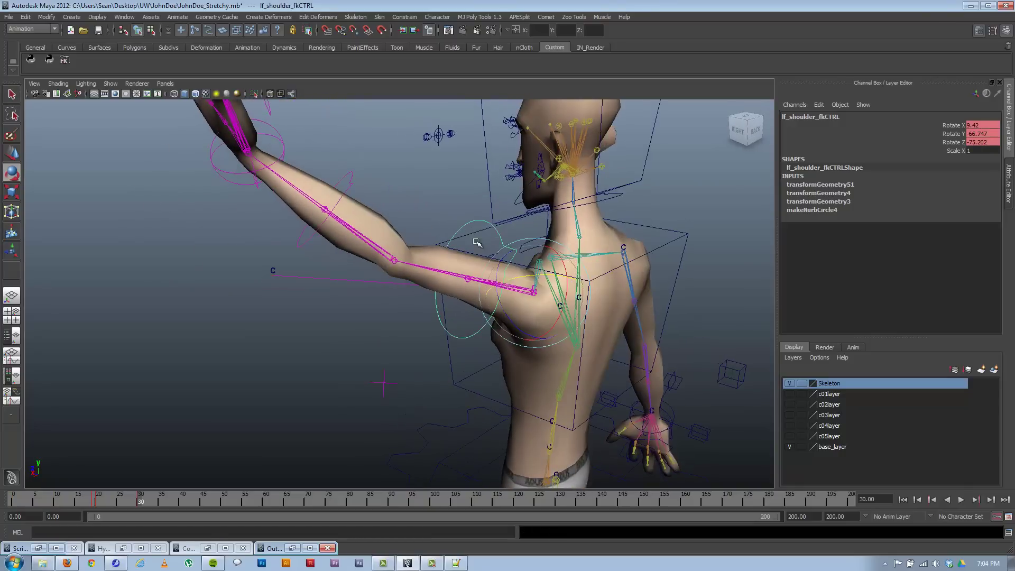
{"action": "left_click", "coordinate": [467, 226]}
{"action": "left_click", "coordinate": [469, 227]}
{"action": "left_click_drag", "start_coordinate": [495, 273], "coordinate": [490, 228]}
{"action": "key", "text": "ctrl+z"}
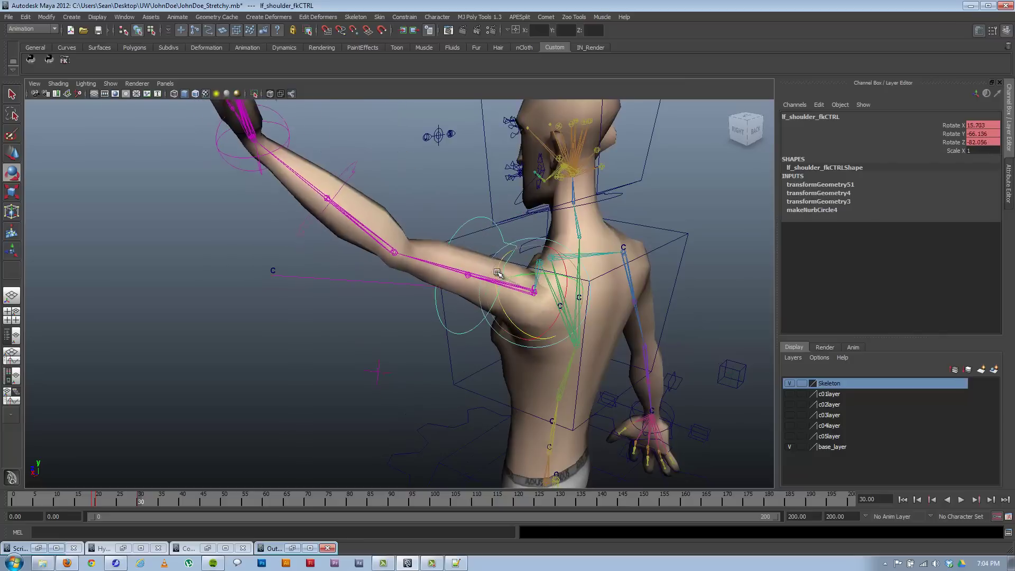
- At frame 30, rotate lf_elbow_fkCTRL to about -78 in Z to bend the left elbow, then select lf_wrist_CTRL
{"action": "left_click", "coordinate": [350, 178]}
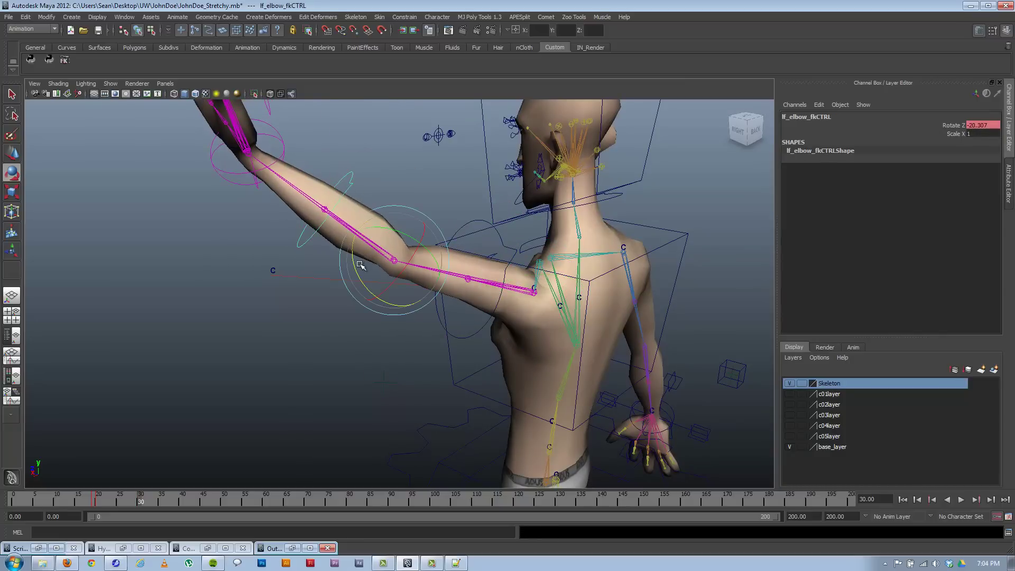
{"action": "left_click_drag", "start_coordinate": [355, 265], "coordinate": [374, 238]}
{"action": "scroll", "coordinate": [340, 226], "scroll_direction": "down", "scroll_amount": 3}
{"action": "left_click", "coordinate": [413, 254]}
{"action": "key", "text": "alt+v"}
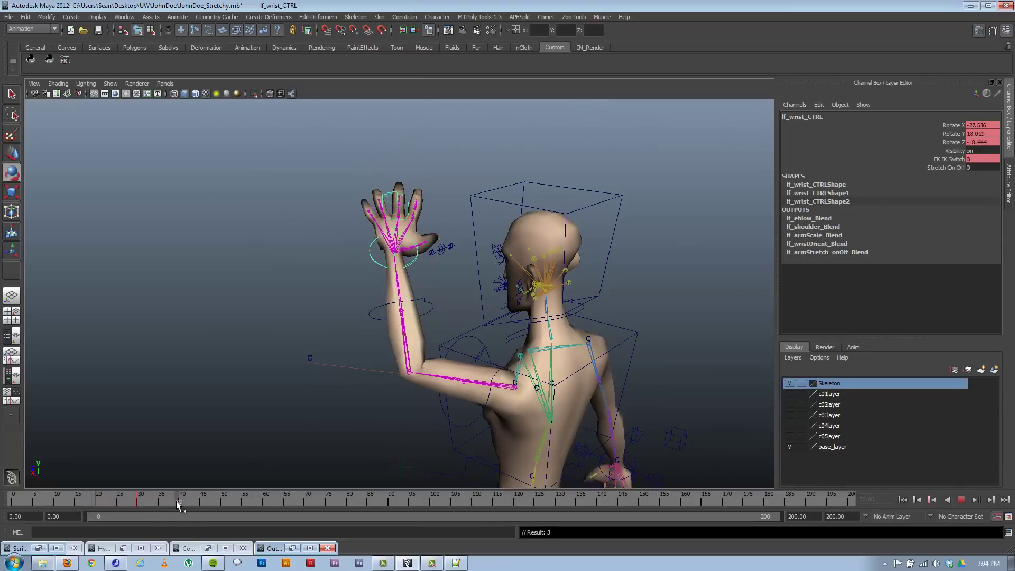
- At frame 40, lower the left arm with lf_shoulder_fkCTRL and straighten lf_elbow_fkCTRL to about 0 in Z
{"action": "left_click", "coordinate": [180, 505]}
{"action": "left_click", "coordinate": [478, 341]}
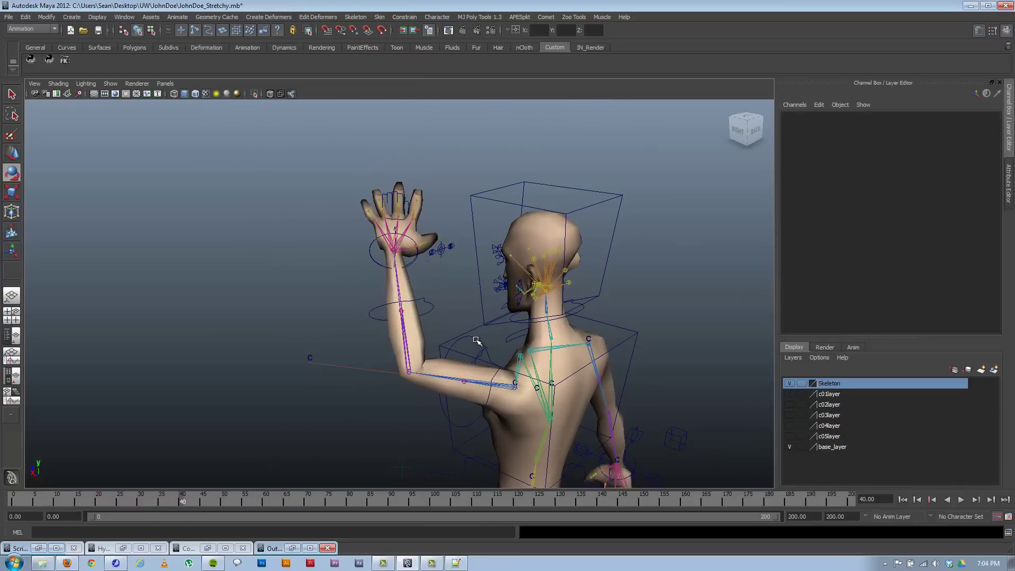
{"action": "left_click", "coordinate": [478, 341]}
{"action": "left_click_drag", "start_coordinate": [492, 421], "coordinate": [506, 442]}
{"action": "middle_click_drag", "start_coordinate": [439, 419], "coordinate": [437, 365], "text": "alt"}
{"action": "left_click", "coordinate": [437, 366]}
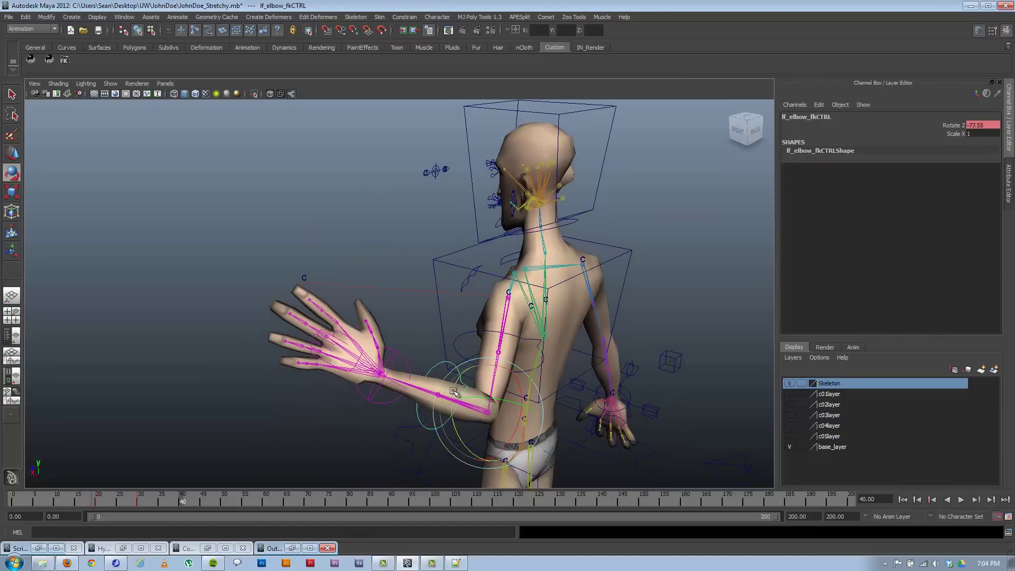
{"action": "left_click_drag", "start_coordinate": [460, 391], "coordinate": [459, 450]}
{"action": "middle_click_drag", "start_coordinate": [459, 449], "coordinate": [426, 371], "text": "alt"}
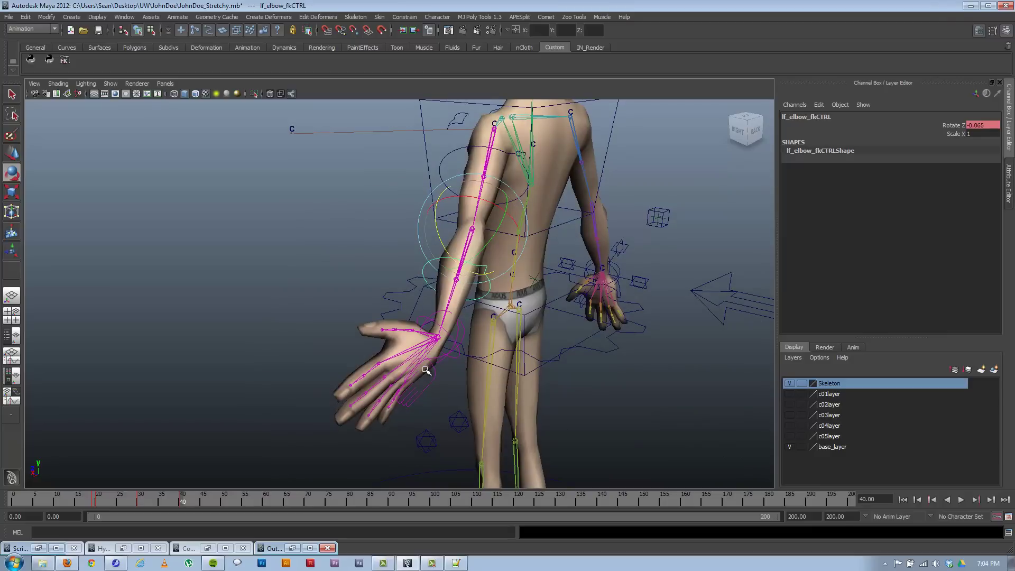
- Undo the last arm rotations at frame 40 and rotate lf_elbow_fkCTRL to about -24 in Z
{"action": "left_click", "coordinate": [458, 352]}
{"action": "left_click_drag", "start_coordinate": [458, 351], "coordinate": [576, 335]}
{"action": "left_click", "coordinate": [466, 399]}
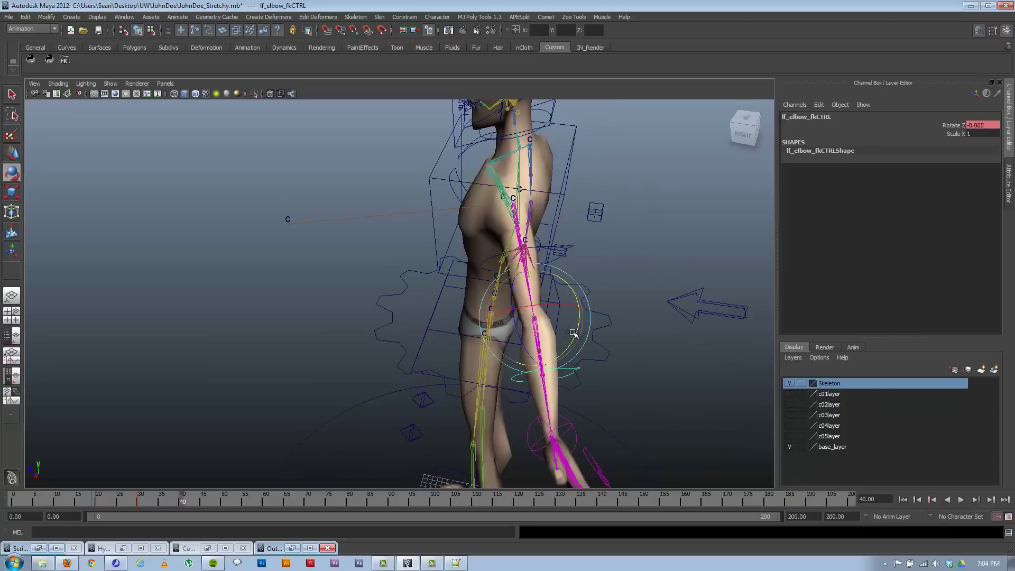
{"action": "key", "text": "ctrl+z"}
{"action": "key", "text": "ctrl+z"}
{"action": "key", "text": "ctrl+z"}
{"action": "key", "text": "ctrl+z"}
{"action": "left_click_drag", "start_coordinate": [581, 323], "coordinate": [224, 424], "text": "alt"}
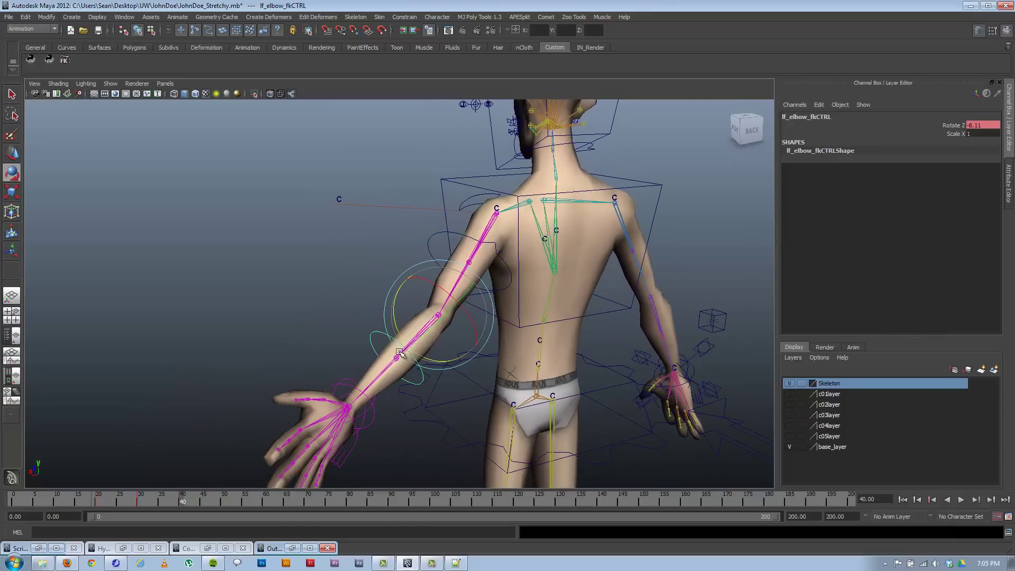
{"action": "mouse_move", "coordinate": [395, 321]}
{"action": "left_mouse_down"}
{"action": "mouse_move", "coordinate": [402, 339]}
{"action": "mouse_move", "coordinate": [398, 325]}
{"action": "mouse_move", "coordinate": [418, 299]}
{"action": "mouse_move", "coordinate": [411, 329]}
{"action": "mouse_move", "coordinate": [406, 305]}
{"action": "left_mouse_up"}
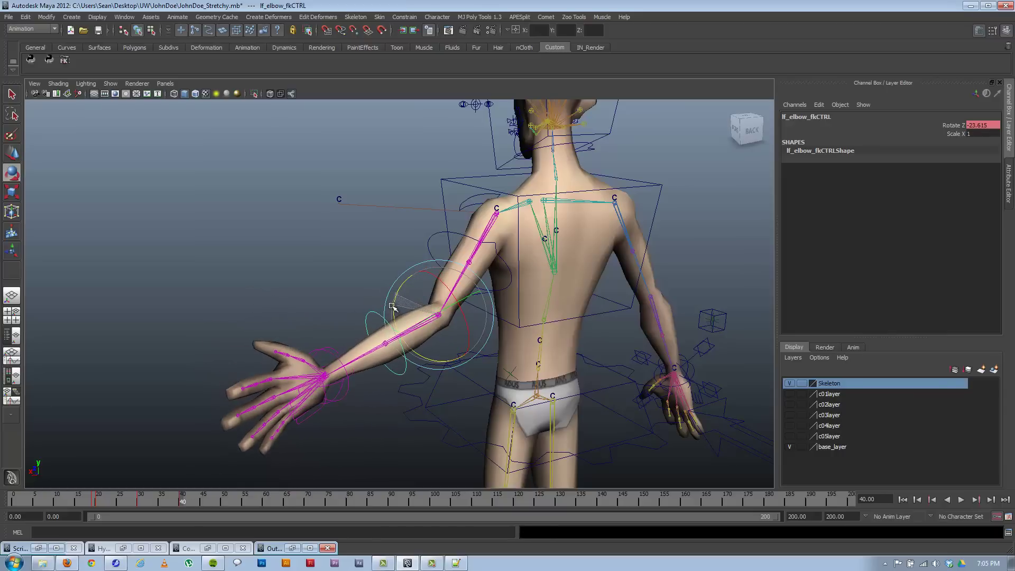
- Run the FK matching shelf script at frame 40, select lf_hand_ikCTRL and scrub the animation back to frame 14
{"action": "left_click_drag", "start_coordinate": [164, 133], "coordinate": [143, 119], "text": "alt"}
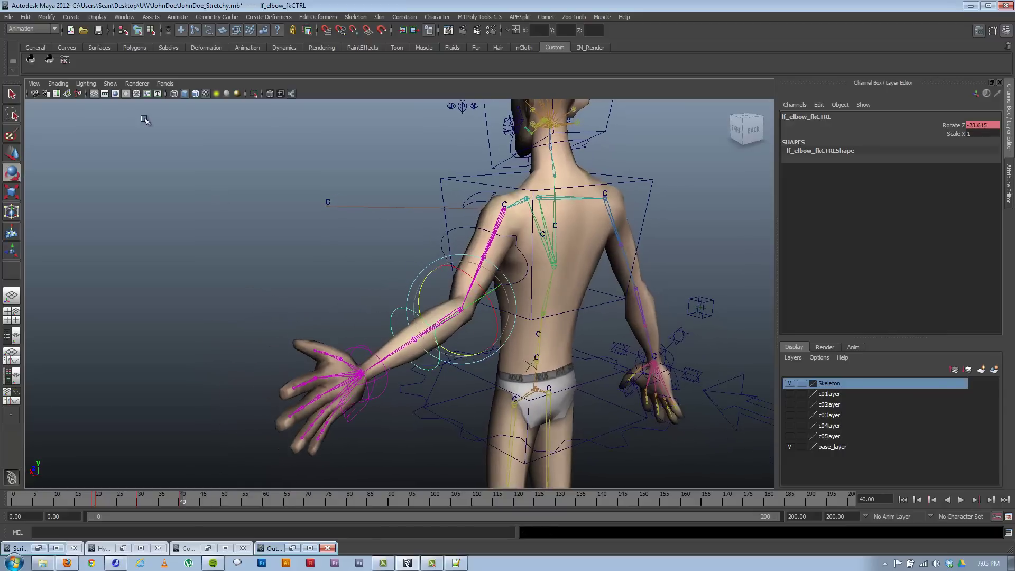
{"action": "left_click", "coordinate": [64, 62]}
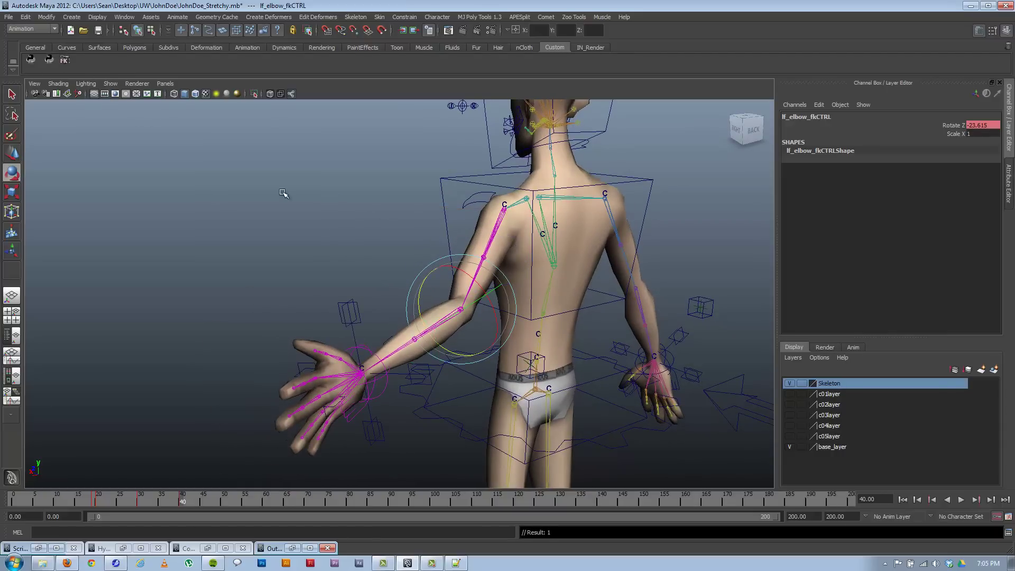
{"action": "left_click", "coordinate": [349, 321]}
{"action": "left_click_drag", "start_coordinate": [199, 499], "coordinate": [74, 499]}
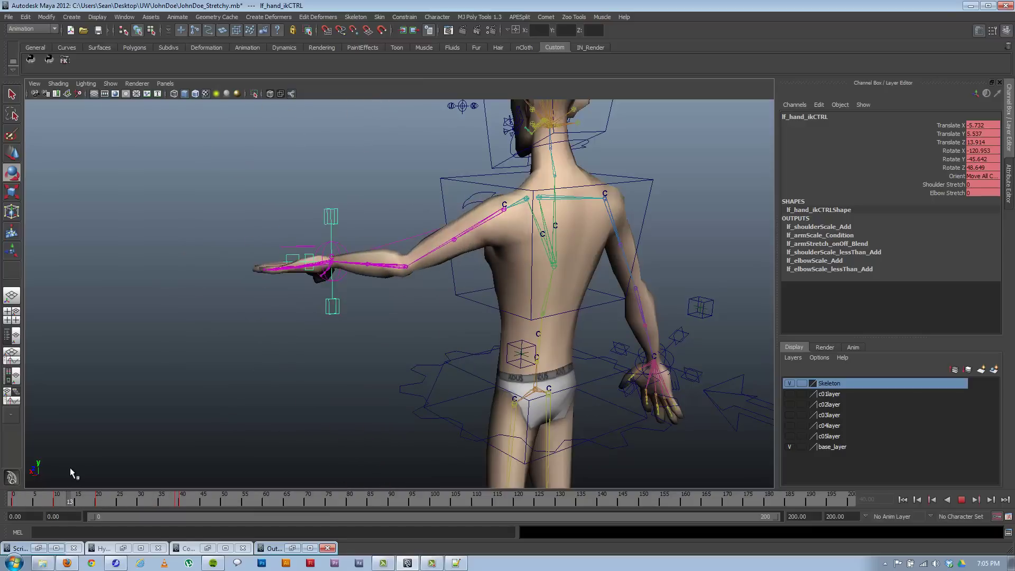
- Test the IK arm at frame 14 by moving lf_hand_ikCTRL slightly
{"action": "left_click", "coordinate": [378, 188]}
{"action": "left_click", "coordinate": [338, 207]}
{"action": "key", "text": "w"}
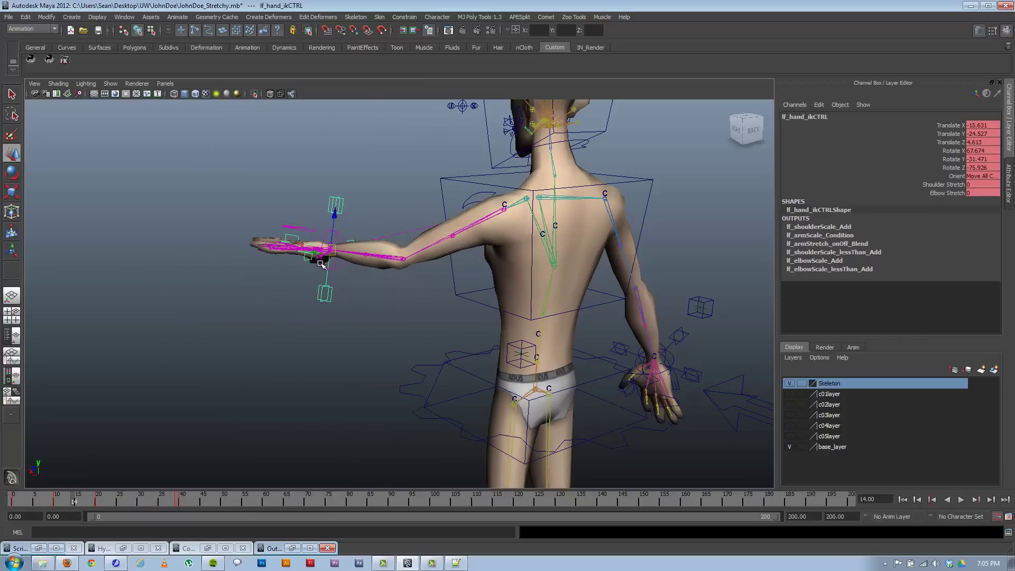
{"action": "mouse_move", "coordinate": [317, 258]}
{"action": "left_mouse_down"}
{"action": "mouse_move", "coordinate": [198, 247]}
{"action": "mouse_move", "coordinate": [269, 246]}
{"action": "mouse_move", "coordinate": [275, 294]}
{"action": "mouse_move", "coordinate": [294, 302]}
{"action": "mouse_move", "coordinate": [311, 240]}
{"action": "left_mouse_up"}
- Set Stretch On Off to 1 on lf_wrist_CTRL
{"action": "left_click", "coordinate": [298, 240]}
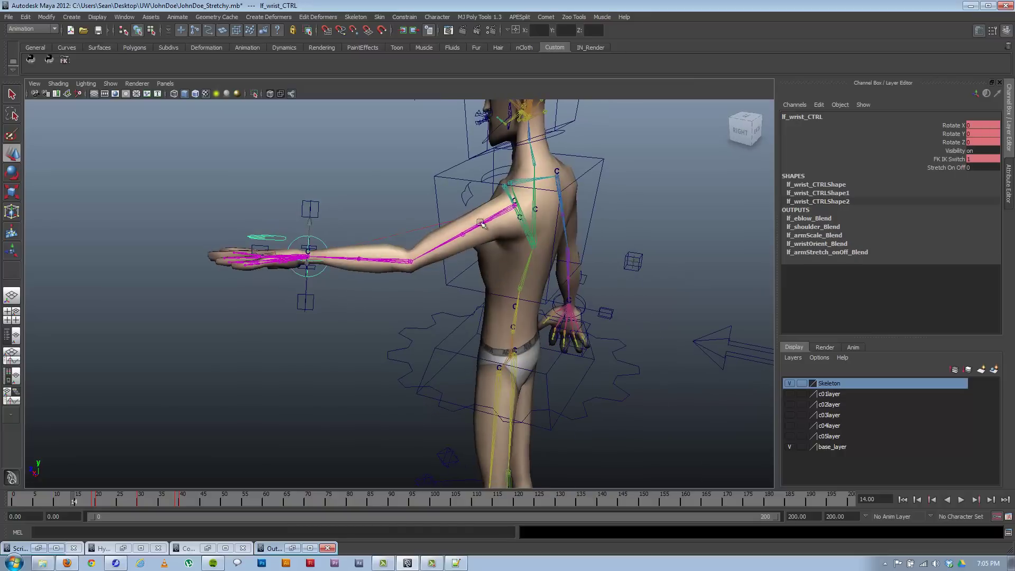
{"action": "left_click", "coordinate": [953, 158]}
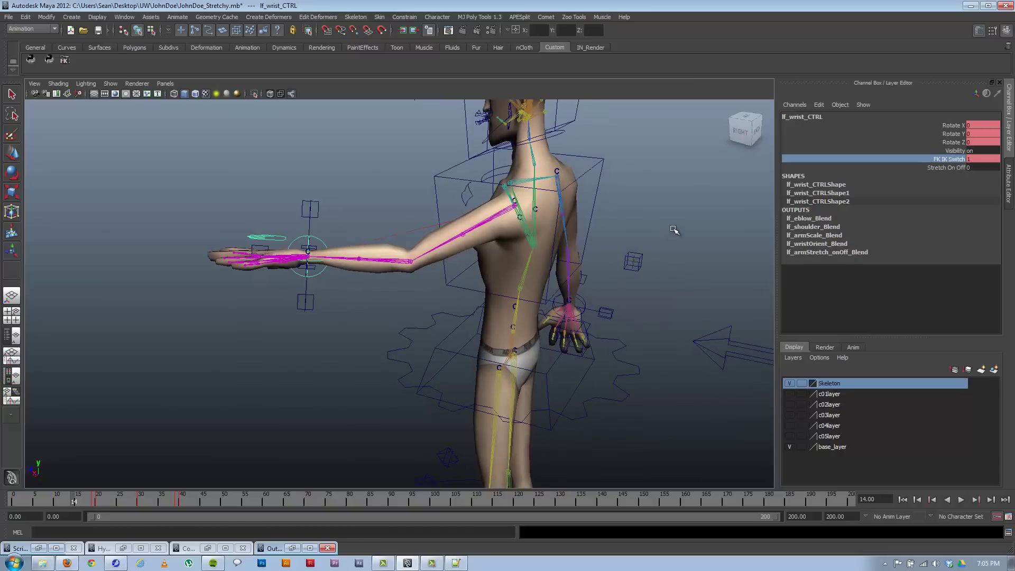
{"action": "left_click", "coordinate": [947, 168]}
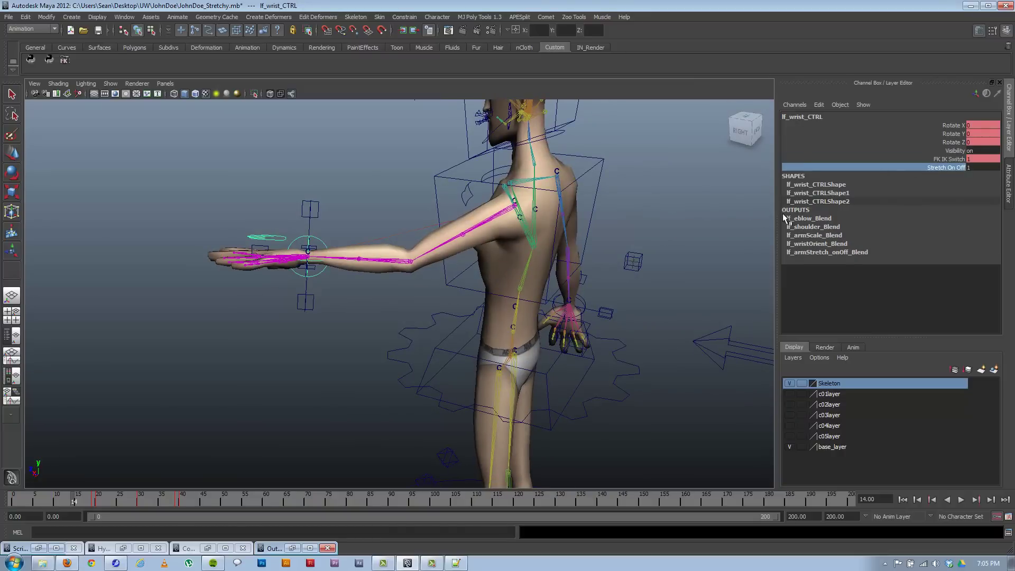
{"action": "left_click_drag", "start_coordinate": [591, 262], "coordinate": [449, 299], "text": "alt"}
{"action": "left_click_drag", "start_coordinate": [327, 331], "coordinate": [402, 339], "text": "alt"}
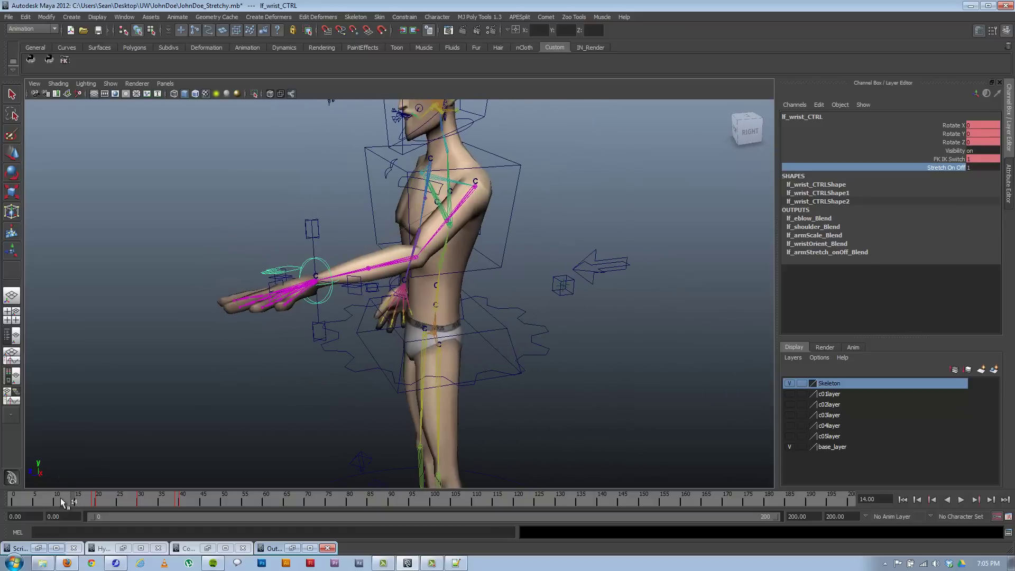
- At frame 64, move lf_hand_ikCTRL outward to about -4, 8, 19 to pull the left arm straight
{"action": "left_click_drag", "start_coordinate": [51, 489], "coordinate": [282, 486]}
{"action": "left_click_drag", "start_coordinate": [370, 317], "coordinate": [437, 305], "text": "alt"}
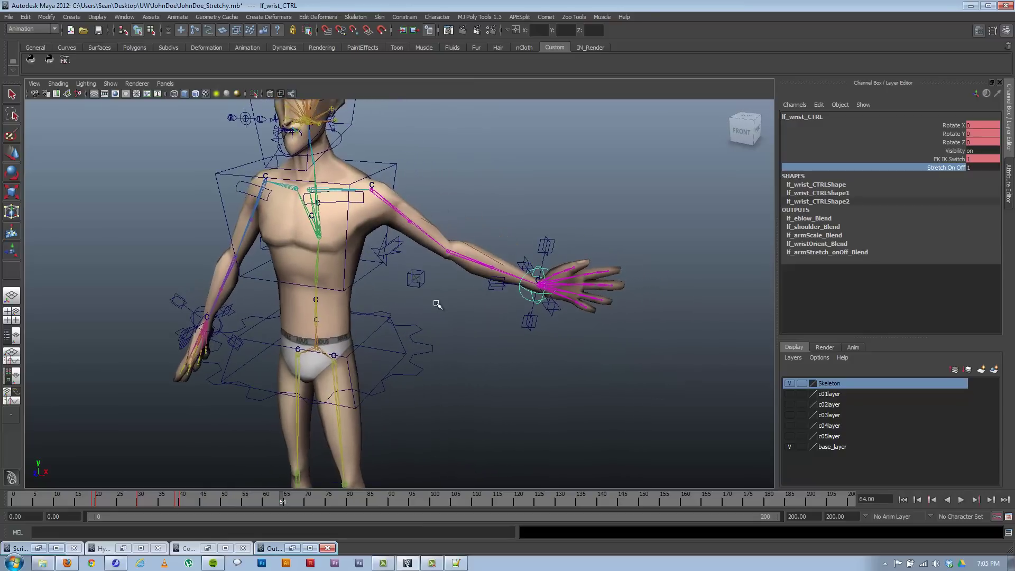
{"action": "right_click_drag", "start_coordinate": [437, 304], "coordinate": [564, 326], "text": "alt"}
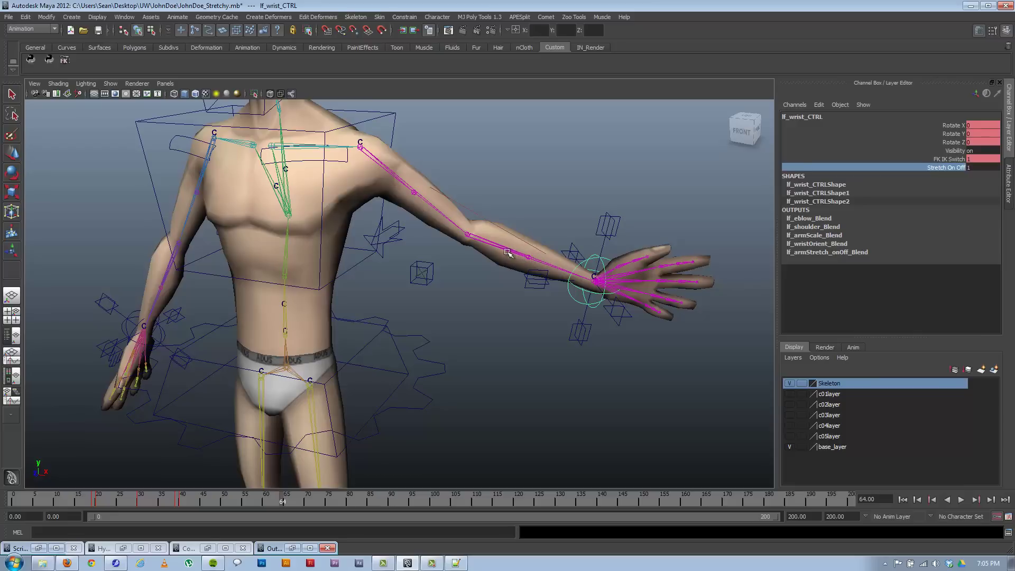
{"action": "left_click", "coordinate": [602, 233]}
{"action": "key", "text": "w"}
{"action": "key", "text": "e"}
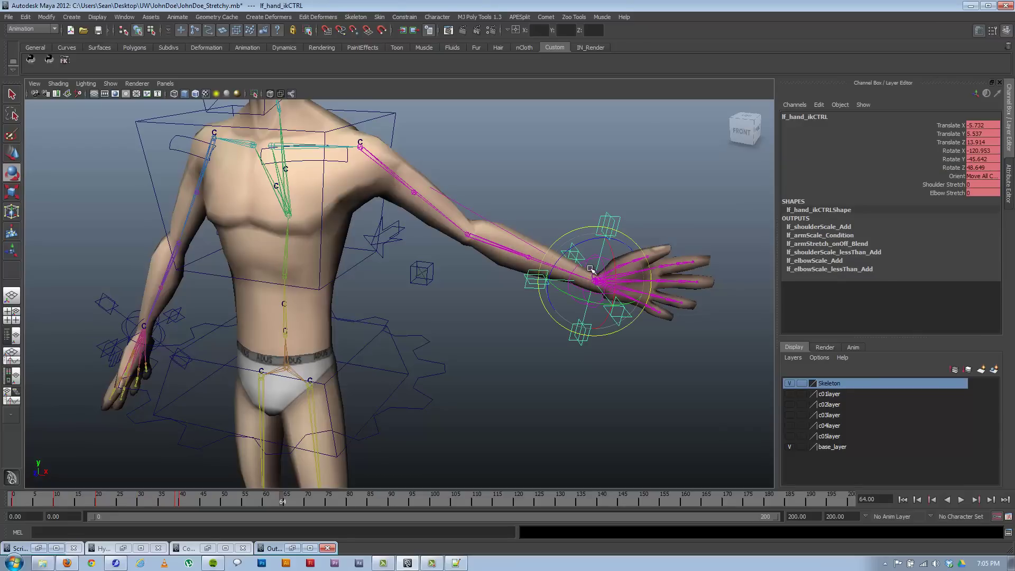
{"action": "key", "text": "w"}
{"action": "left_click_drag", "start_coordinate": [591, 270], "coordinate": [625, 259]}
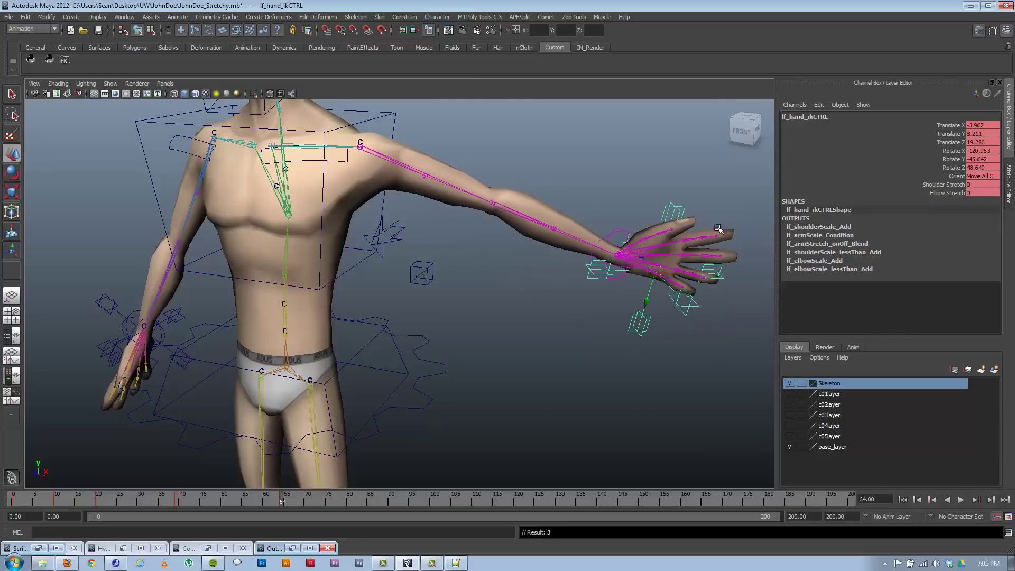
- Set Stretch On Off to 0 on lf_wrist_CTRL and pull lf_hand_ikCTRL farther out to about 0.4, 12.2, 27.6
{"action": "left_click", "coordinate": [623, 231]}
{"action": "left_click", "coordinate": [945, 167]}
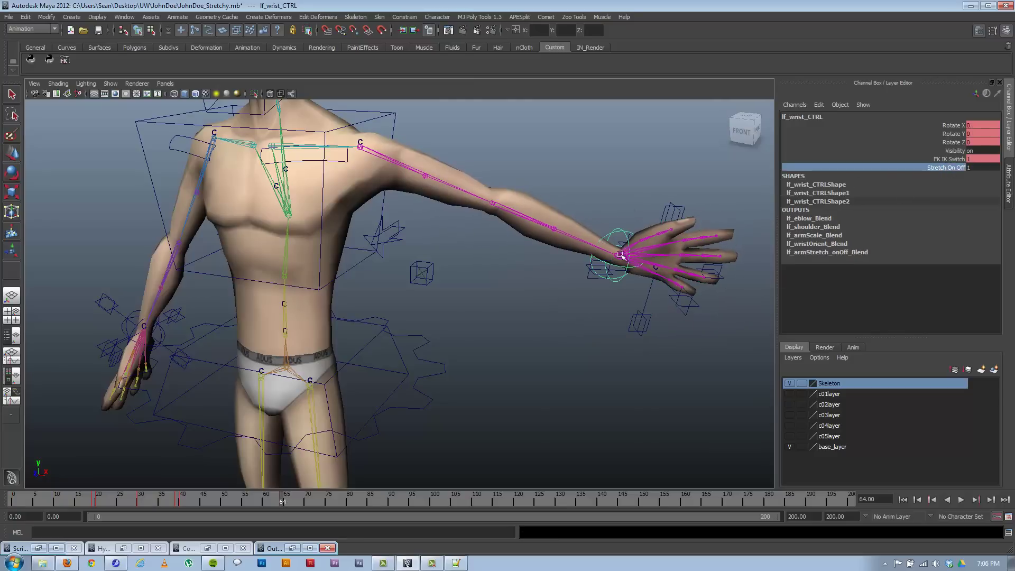
{"action": "middle_click_drag", "start_coordinate": [700, 250], "coordinate": [565, 244]}
{"action": "left_click", "coordinate": [683, 218]}
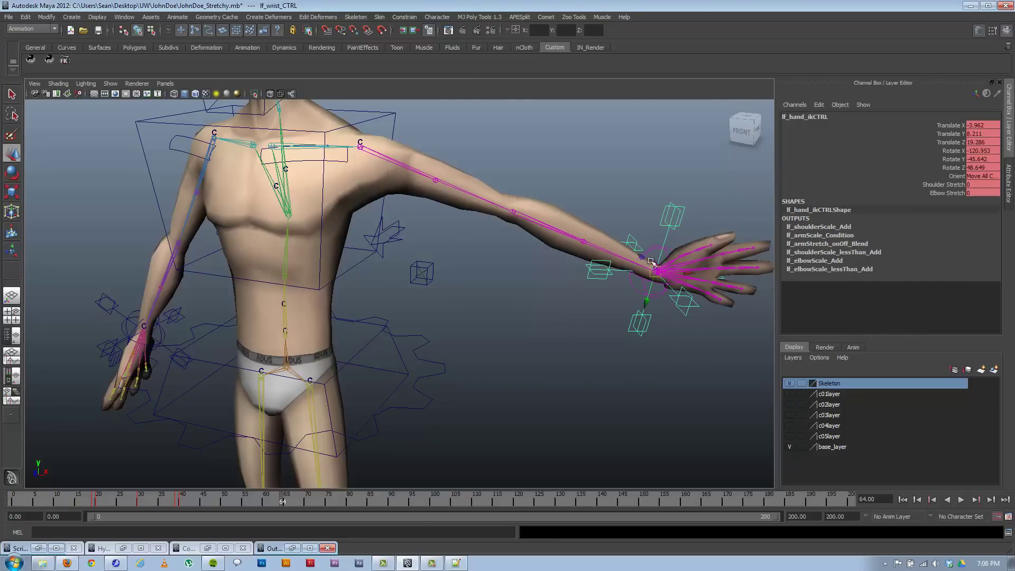
{"action": "left_click_drag", "start_coordinate": [657, 274], "coordinate": [761, 272]}
{"action": "scroll", "coordinate": [762, 272], "scroll_direction": "down", "scroll_amount": 3}
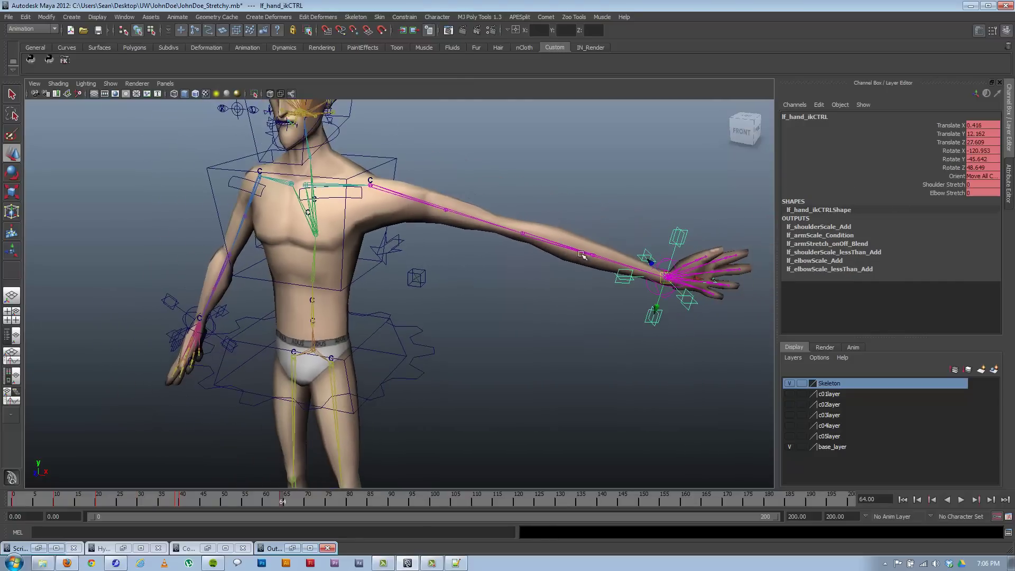
- Try a Shoulder Stretch of 0.63 and an Elbow Stretch of 0.38 on lf_hand_ikCTRL, and undo them
{"action": "left_click", "coordinate": [938, 185]}
{"action": "left_click_drag", "start_coordinate": [613, 265], "coordinate": [594, 263], "text": "alt"}
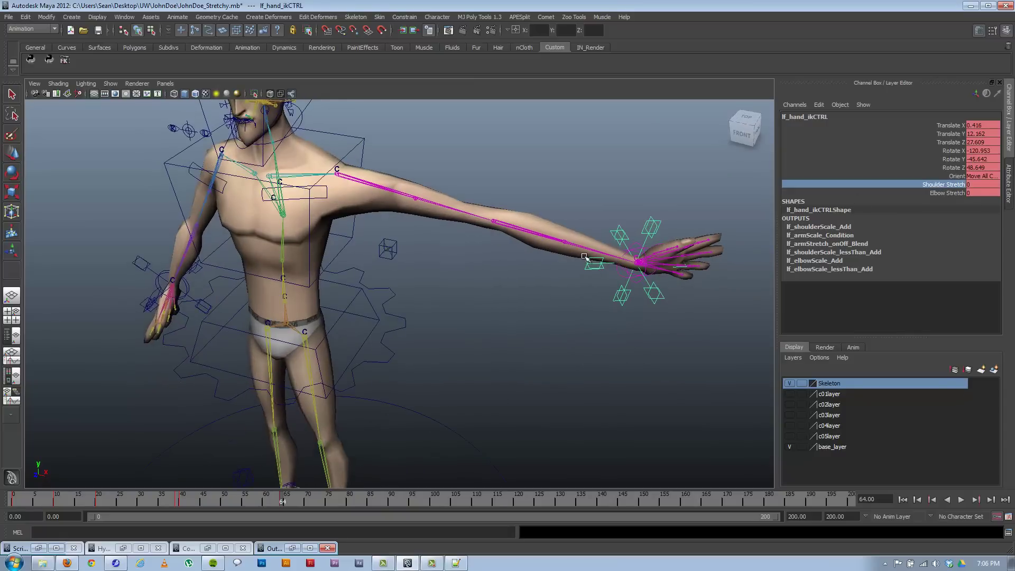
{"action": "middle_click_drag", "start_coordinate": [594, 263], "coordinate": [635, 265]}
{"action": "left_click", "coordinate": [947, 193], "text": "shift"}
{"action": "left_click_drag", "start_coordinate": [635, 264], "coordinate": [497, 299], "text": "alt"}
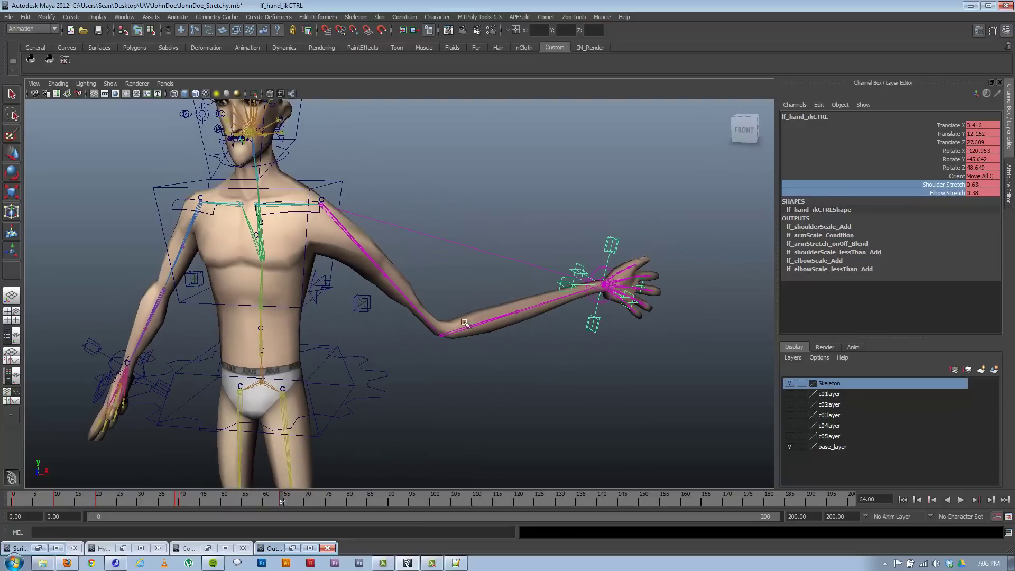
{"action": "key", "text": "ctrl+z"}
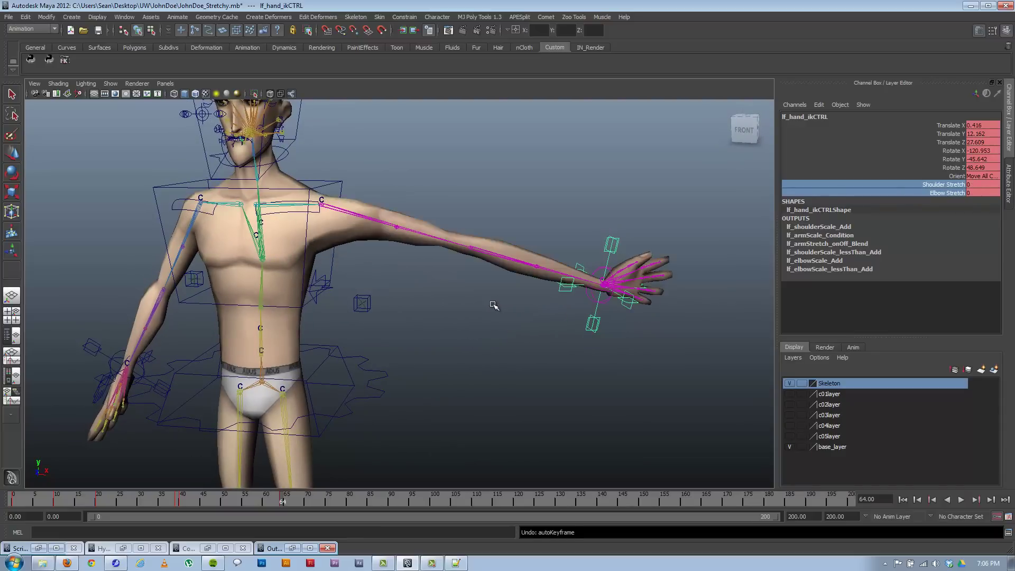
- Toggle Stretch On Off on lf_wrist_CTRL to 1 and back to 0 to compare the arm's length
{"action": "left_click", "coordinate": [603, 275]}
{"action": "left_click", "coordinate": [943, 168]}
{"action": "middle_click_drag", "start_coordinate": [687, 206], "coordinate": [712, 206]}
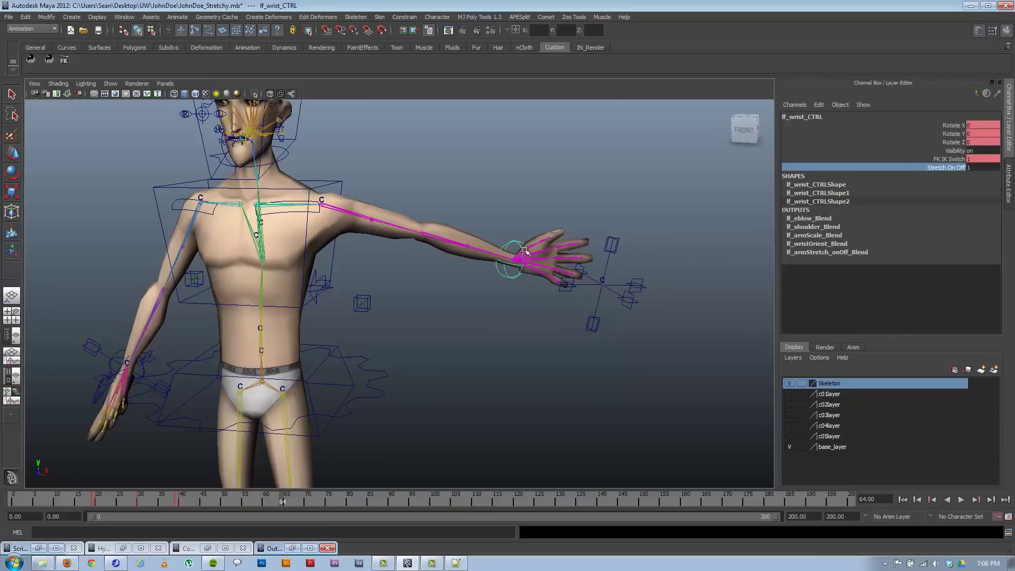
{"action": "middle_click_drag", "start_coordinate": [638, 239], "coordinate": [403, 238]}
- Switch the left arm to FK with FK IK Switch and examine the channels of lf_shoulder_fkCTRL and lf_shoulder_JNT
{"action": "left_click", "coordinate": [952, 159]}
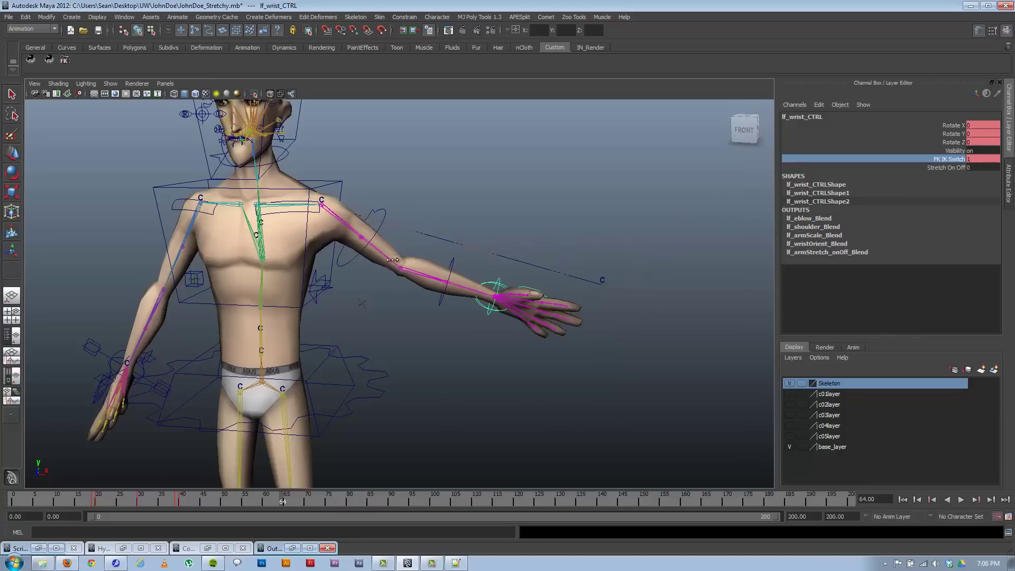
{"action": "left_click", "coordinate": [385, 228]}
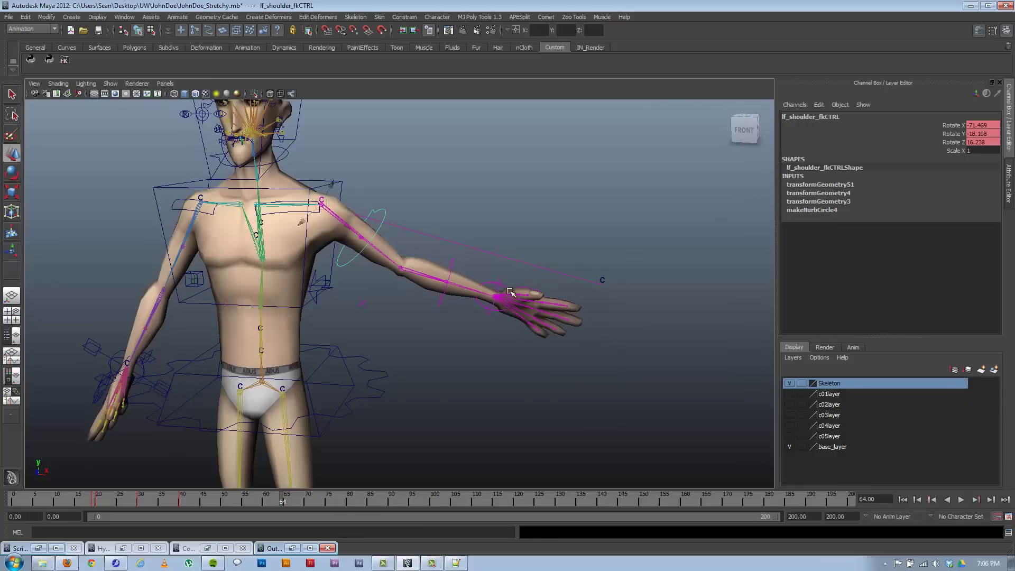
{"action": "left_click_drag", "start_coordinate": [510, 292], "coordinate": [494, 296], "text": "alt"}
{"action": "scroll", "coordinate": [529, 317], "scroll_direction": "up", "scroll_amount": 4}
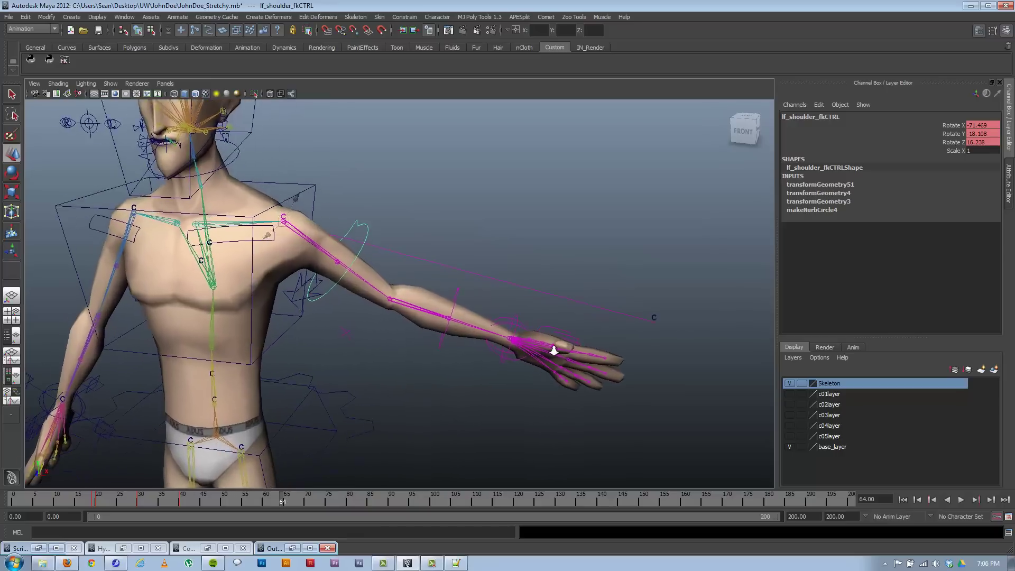
{"action": "left_click_drag", "start_coordinate": [554, 350], "coordinate": [569, 384], "text": "alt"}
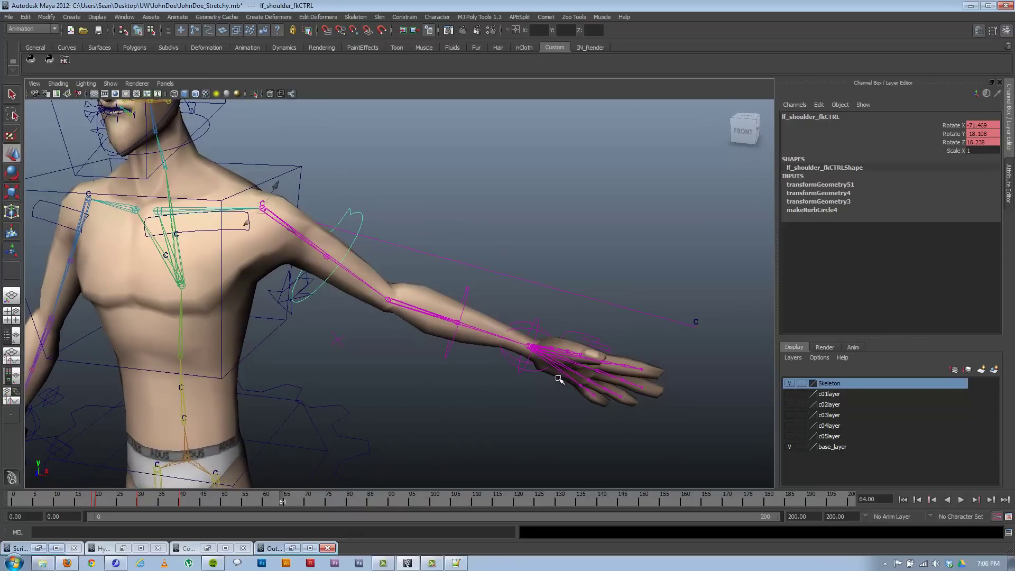
{"action": "left_click", "coordinate": [364, 283]}
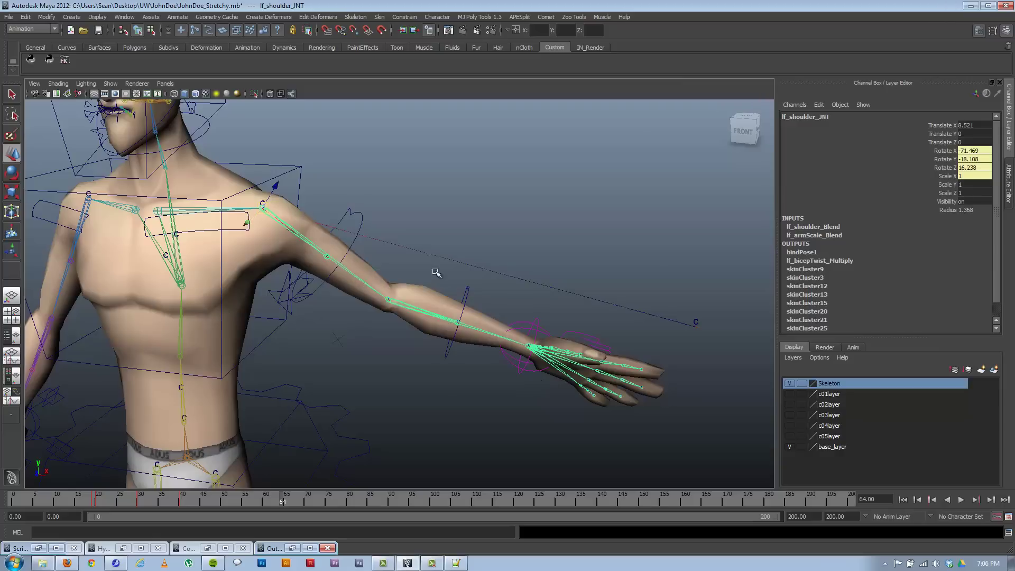
- Set FK IK Switch back to 1 on lf_wrist_CTRL and examine the scale of lf_shoulder_JNT in the stretched IK arm
{"action": "left_click", "coordinate": [534, 323]}
{"action": "left_click", "coordinate": [952, 159]}
{"action": "middle_click_drag", "start_coordinate": [687, 238], "coordinate": [437, 265]}
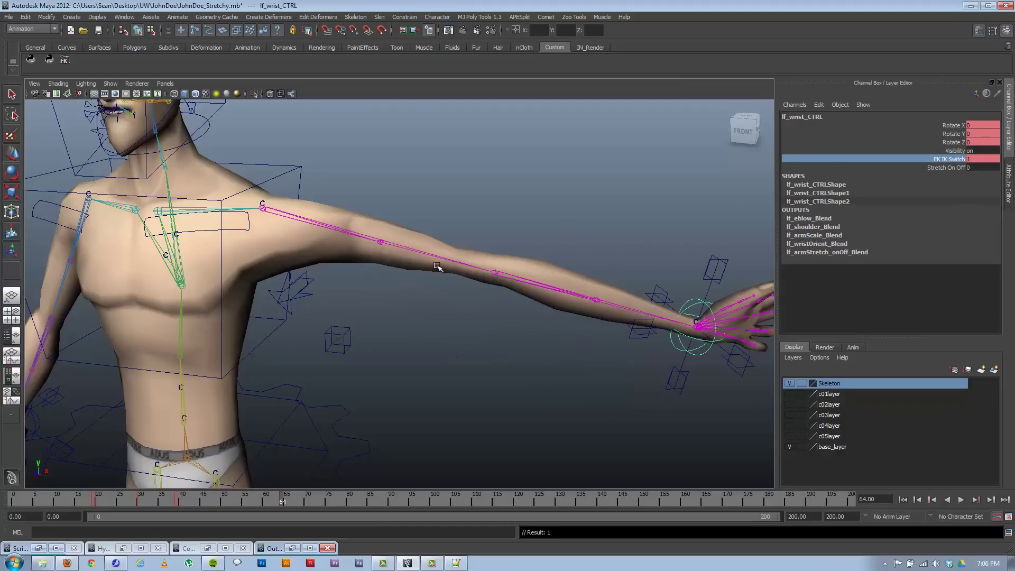
{"action": "left_click", "coordinate": [422, 254]}
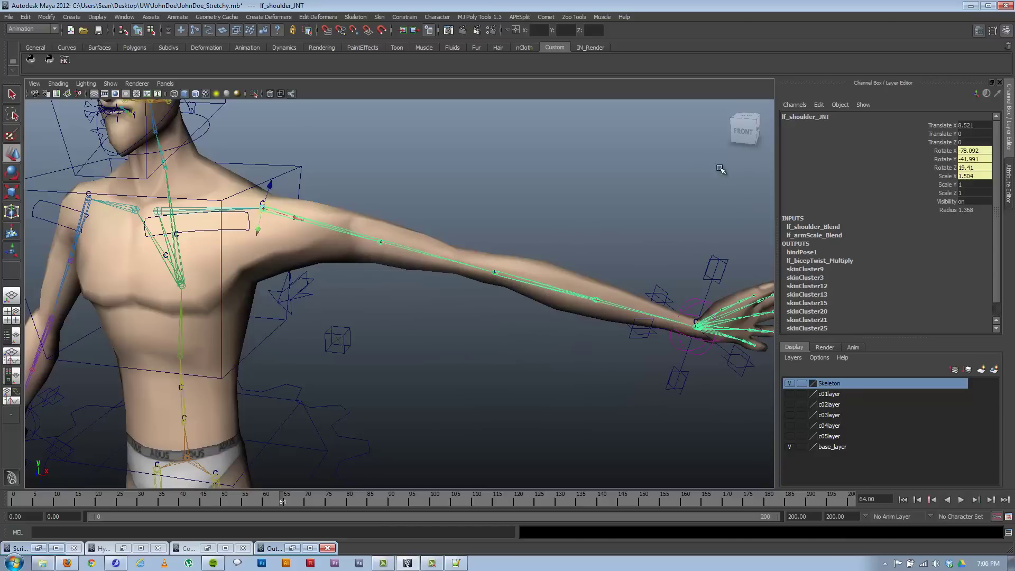
{"action": "left_click_drag", "start_coordinate": [614, 287], "coordinate": [585, 312], "text": "alt"}
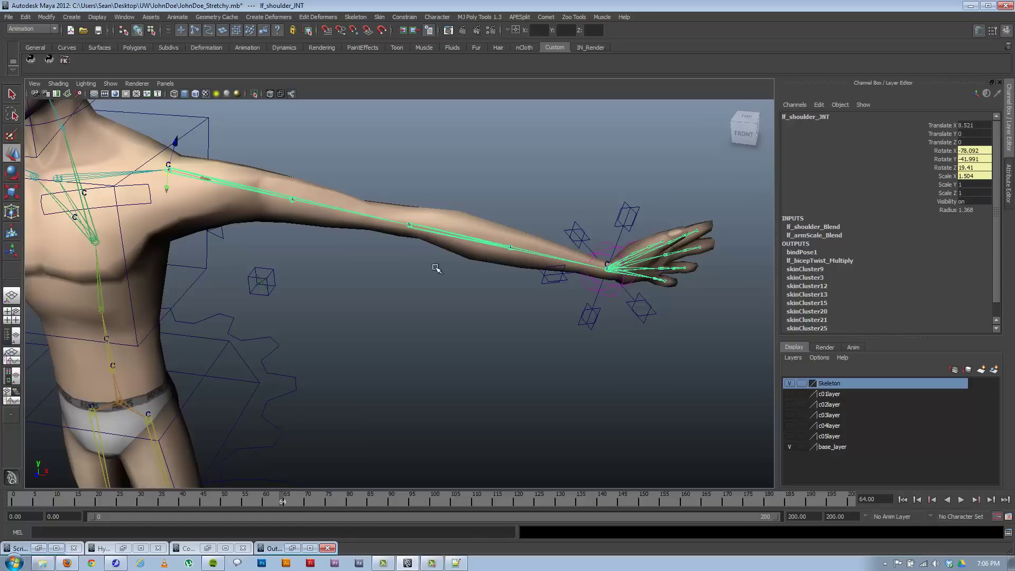
- Set Stretch On Off to 1 on lf_wrist_CTRL and view the stretched left arm from a wider angle
{"action": "left_click", "coordinate": [607, 248]}
{"action": "left_click", "coordinate": [946, 168]}
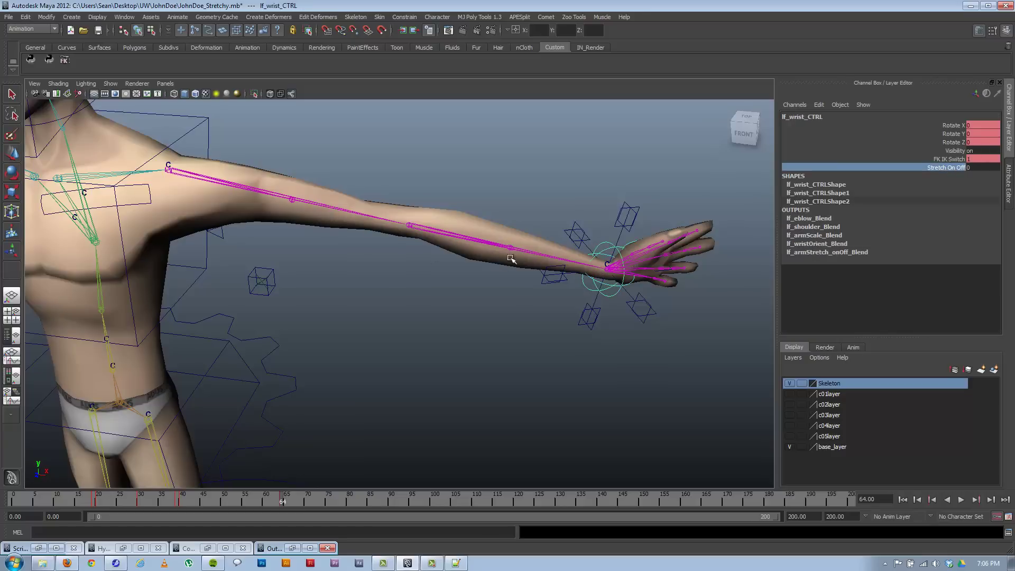
{"action": "middle_click_drag", "start_coordinate": [481, 247], "coordinate": [592, 253]}
{"action": "left_click_drag", "start_coordinate": [373, 248], "coordinate": [365, 226], "text": "alt"}
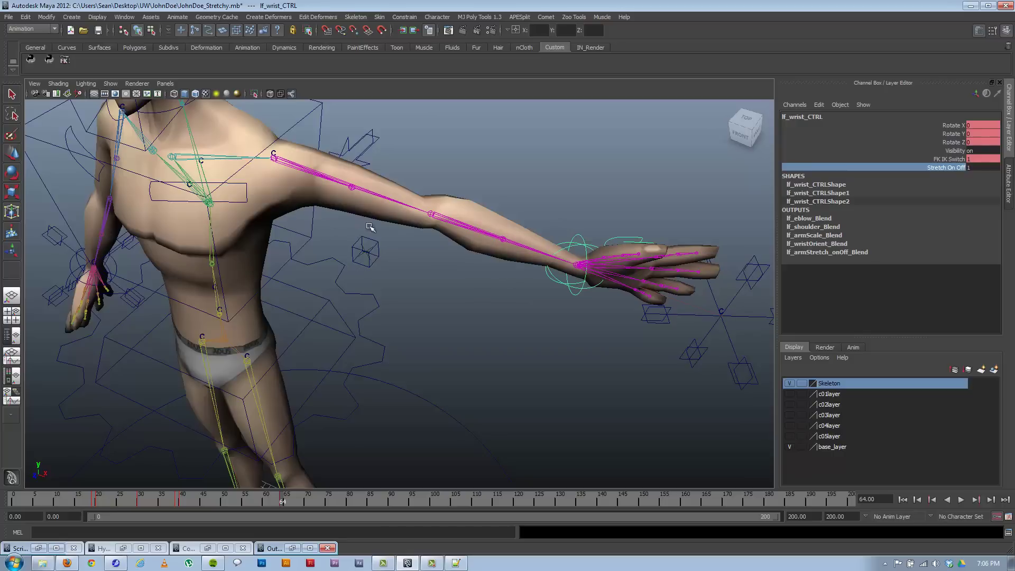
{"action": "scroll", "coordinate": [313, 181], "scroll_direction": "down", "scroll_amount": 5}
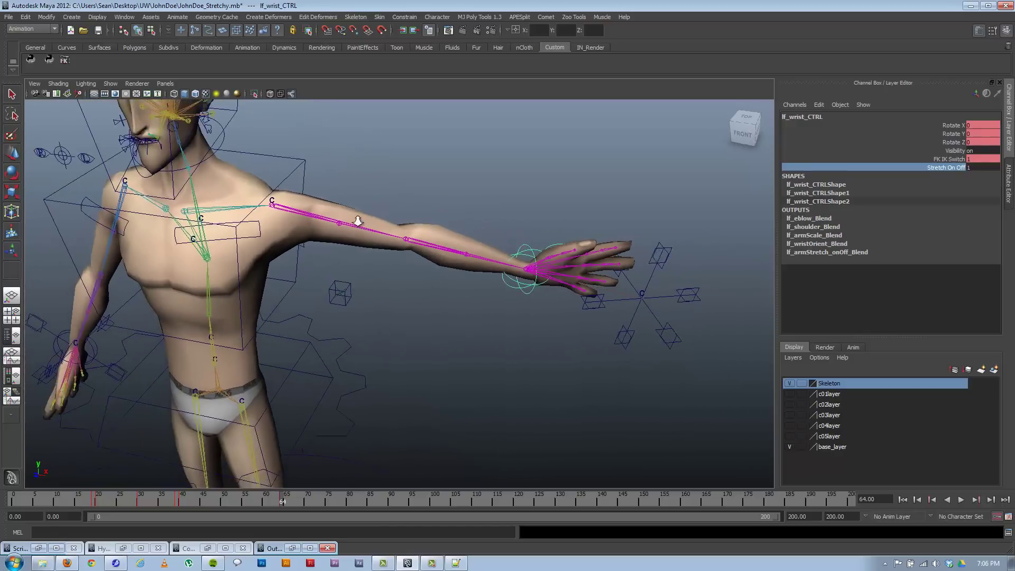
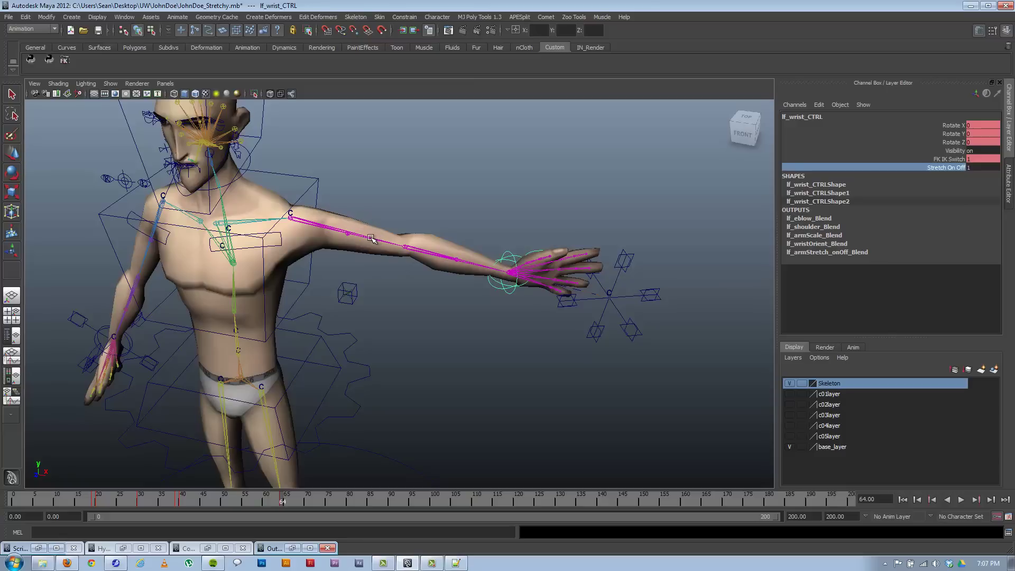
- Examine the scale of lf_shoulder_JNT and the stretch channels of lf_hand_ikCTRL with the arm in IK
{"action": "left_click", "coordinate": [370, 238]}
{"action": "key", "text": "e"}
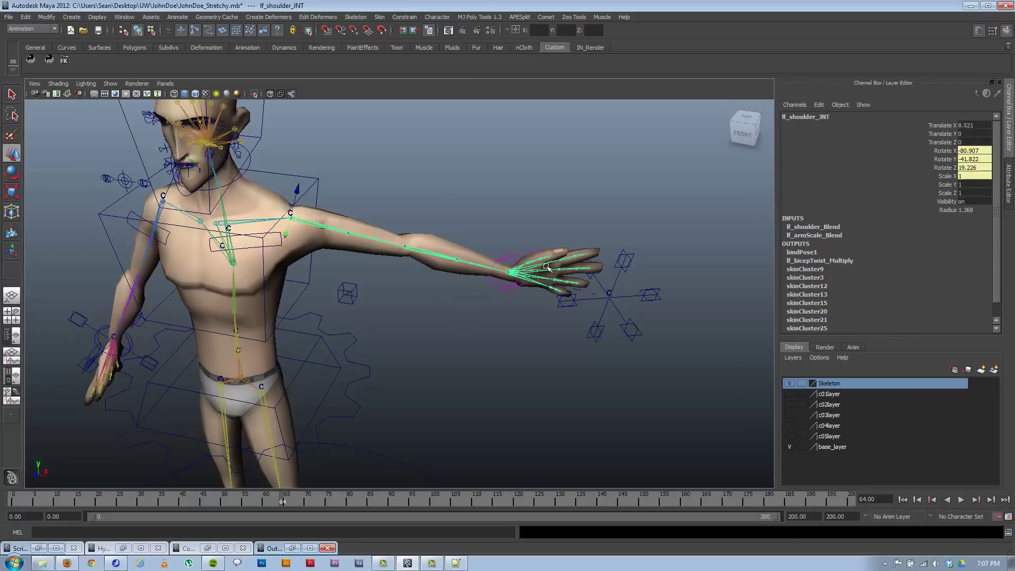
{"action": "left_click", "coordinate": [616, 267]}
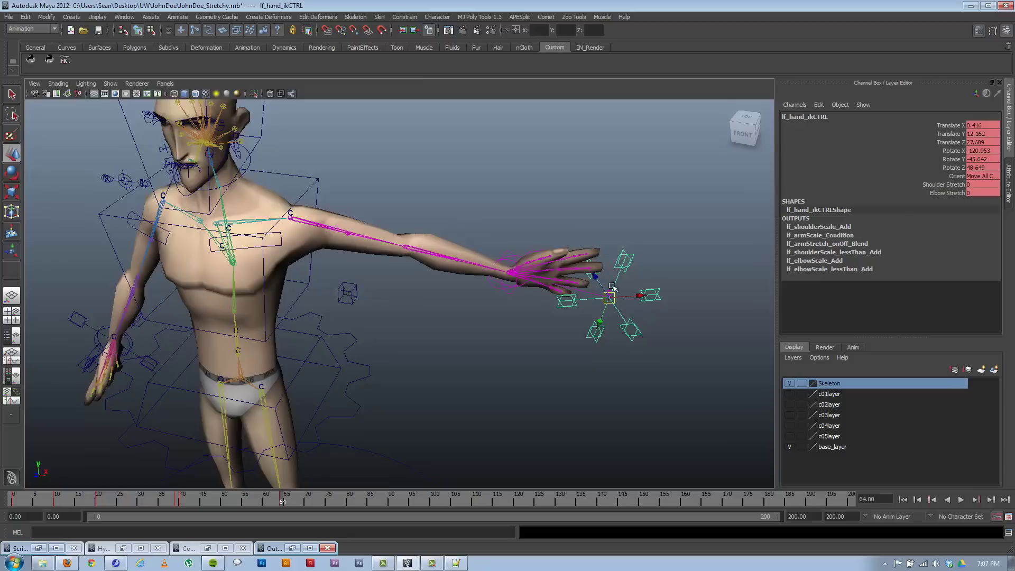
{"action": "left_click_drag", "start_coordinate": [509, 305], "coordinate": [492, 363], "text": "alt"}
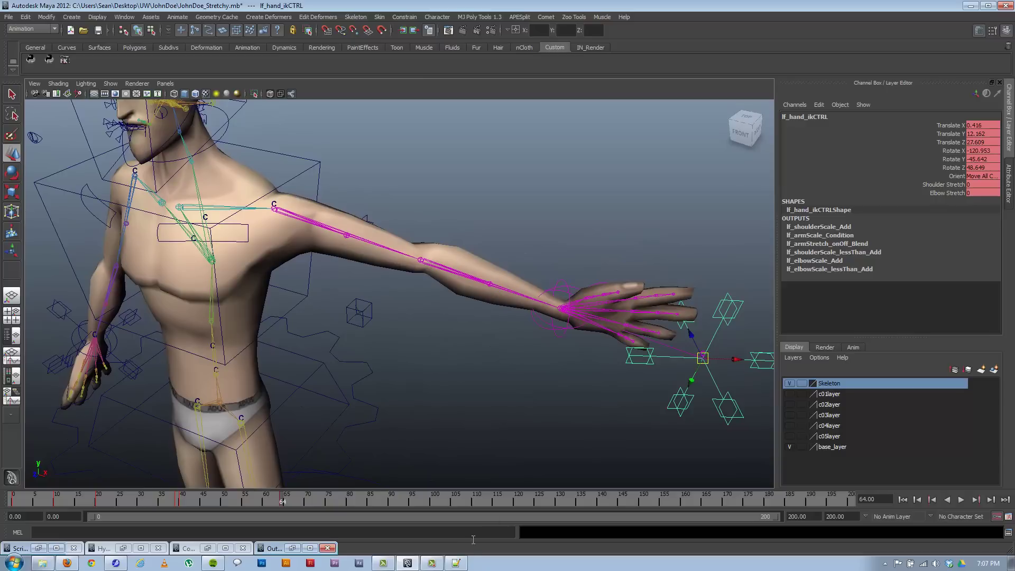
- Open FkIkMatchingButtonsWScale.txt from the JaneDoe scripts folder in Notepad and look over its connection and keyframe sections
{"action": "left_click", "coordinate": [456, 564]}
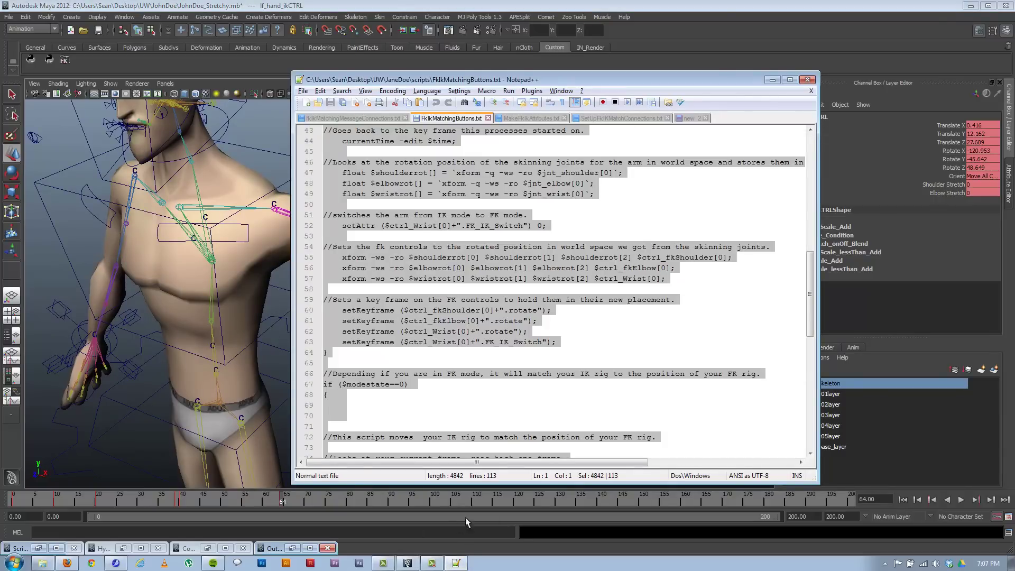
{"action": "left_click", "coordinate": [971, 6]}
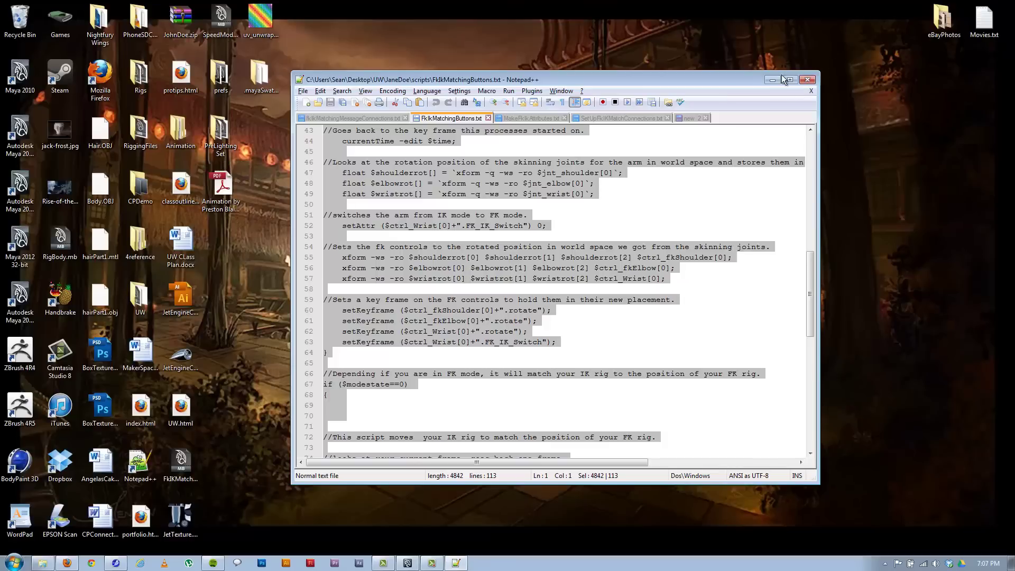
{"action": "key", "text": "super+Down"}
{"action": "left_click", "coordinate": [497, 246]}
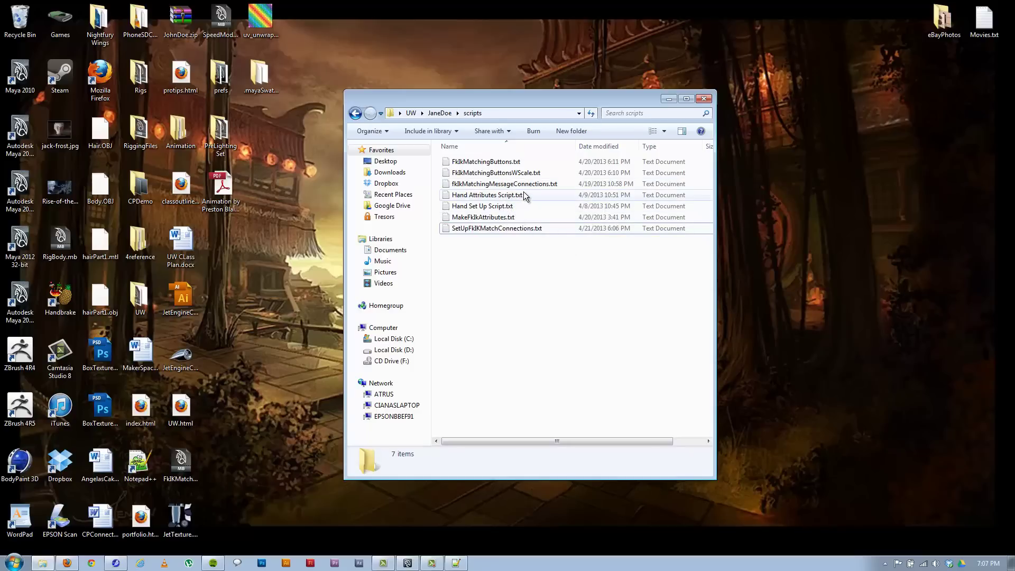
{"action": "double_click", "coordinate": [523, 173]}
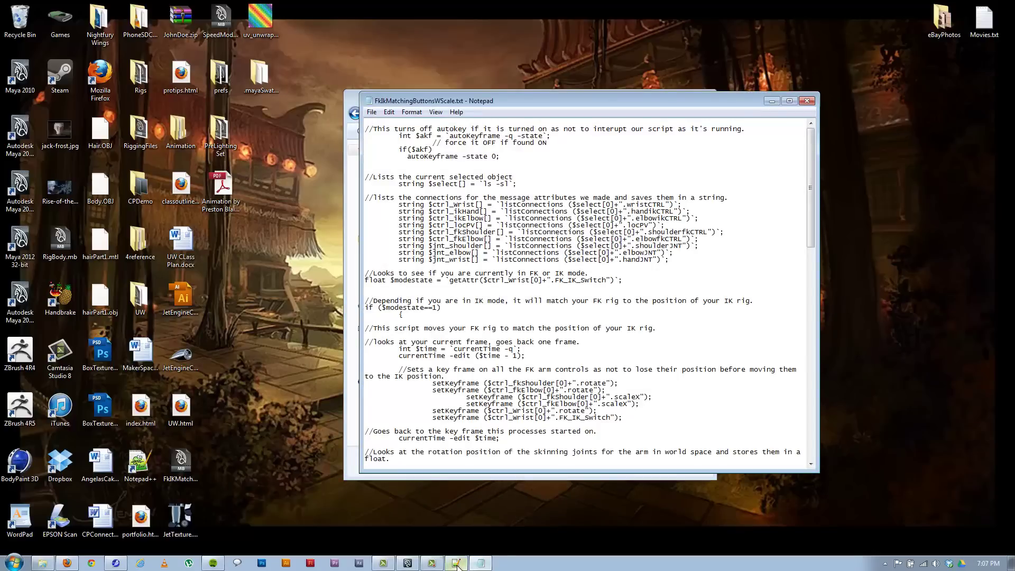
{"action": "mouse_move", "coordinate": [457, 564]}
{"action": "scroll", "coordinate": [580, 329], "scroll_direction": "down", "scroll_amount": 1}
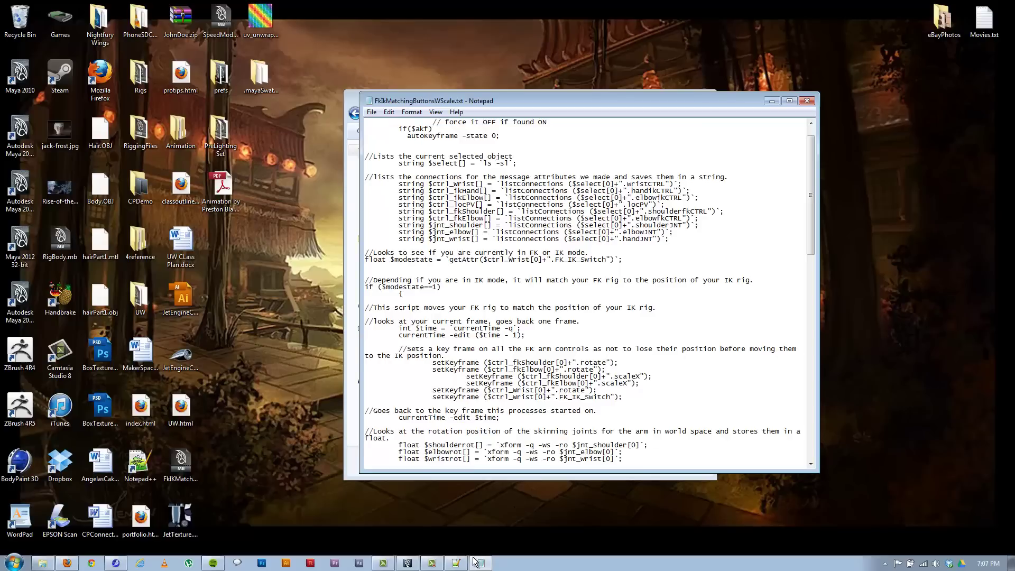
{"action": "scroll", "coordinate": [540, 296], "scroll_direction": "down", "scroll_amount": 2}
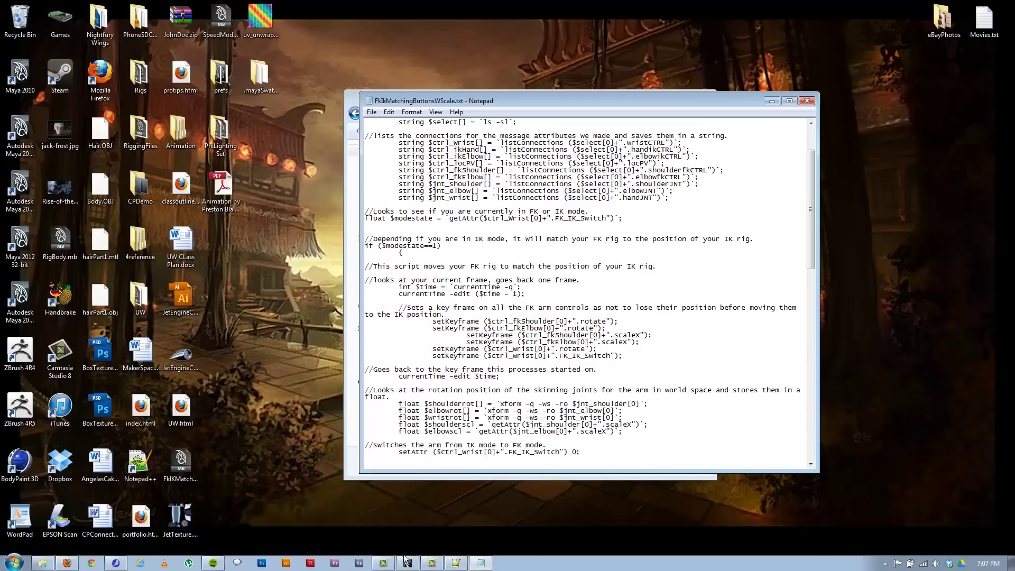
- Switch to Notepad++ and read through both the IK-to-FK and FK-to-IK sections of FkIkMatchingButtons.txt
{"action": "left_click", "coordinate": [466, 564]}
{"action": "left_click", "coordinate": [467, 564]}
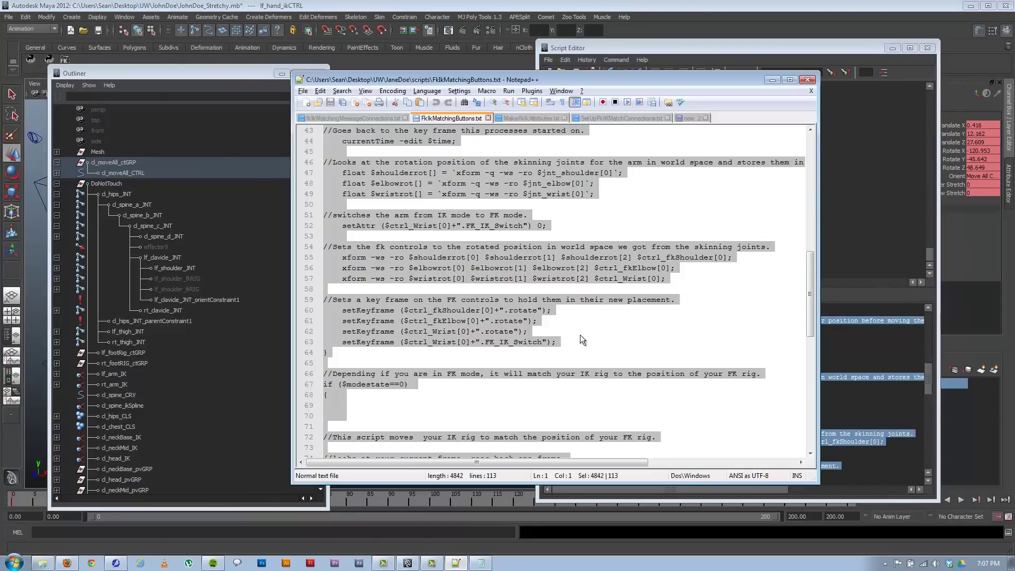
{"action": "scroll", "coordinate": [562, 329], "scroll_direction": "down", "scroll_amount": 1}
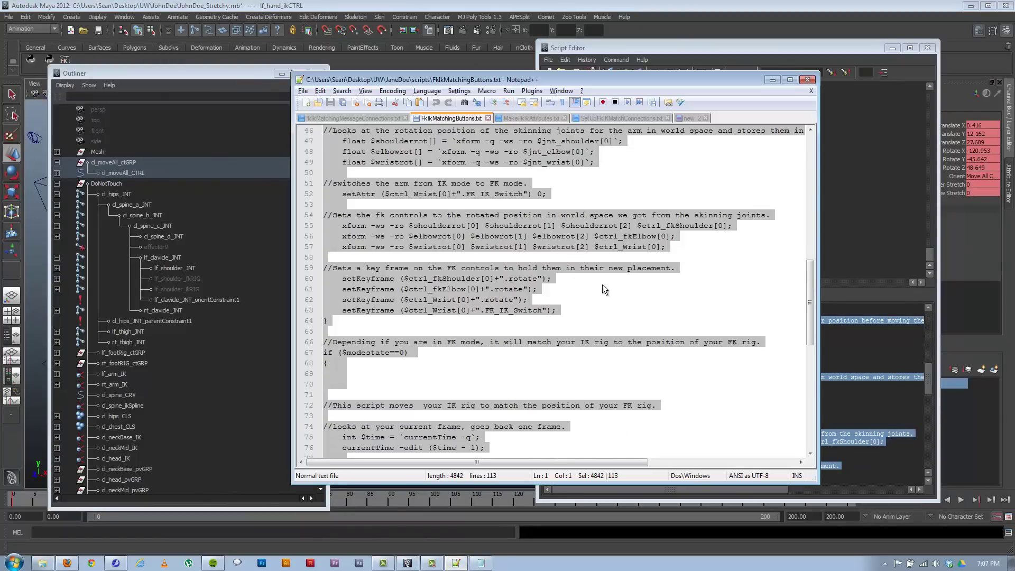
{"action": "scroll", "coordinate": [604, 289], "scroll_direction": "up", "scroll_amount": 6}
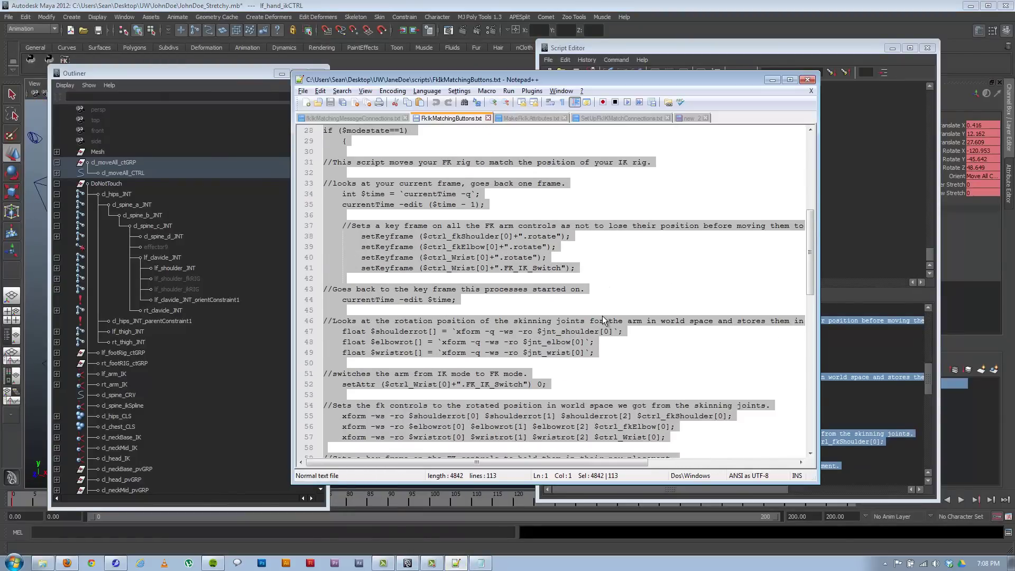
{"action": "scroll", "coordinate": [603, 320], "scroll_direction": "down", "scroll_amount": 3}
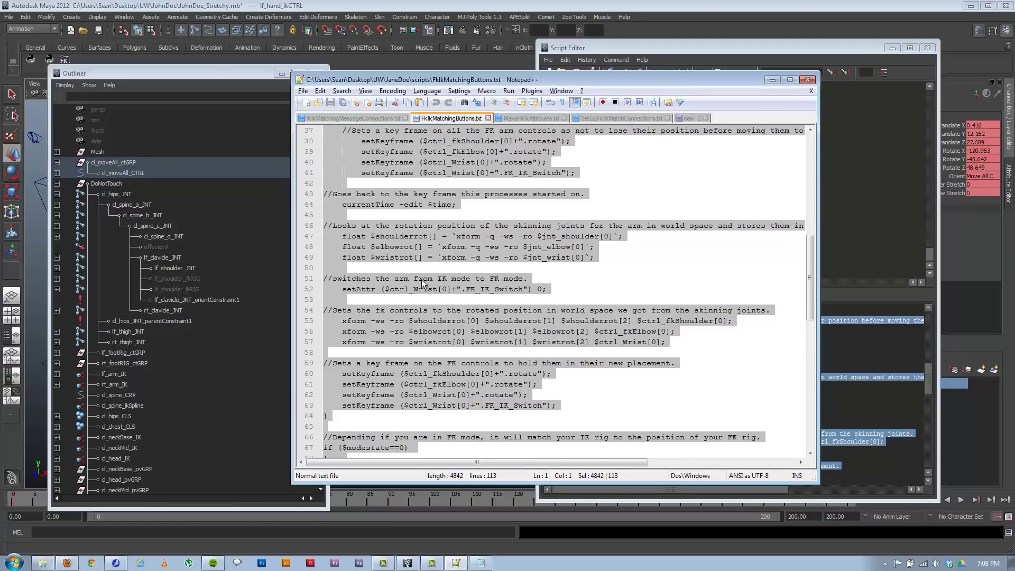
{"action": "scroll", "coordinate": [541, 294], "scroll_direction": "up", "scroll_amount": 4}
{"action": "scroll", "coordinate": [540, 294], "scroll_direction": "down", "scroll_amount": 5}
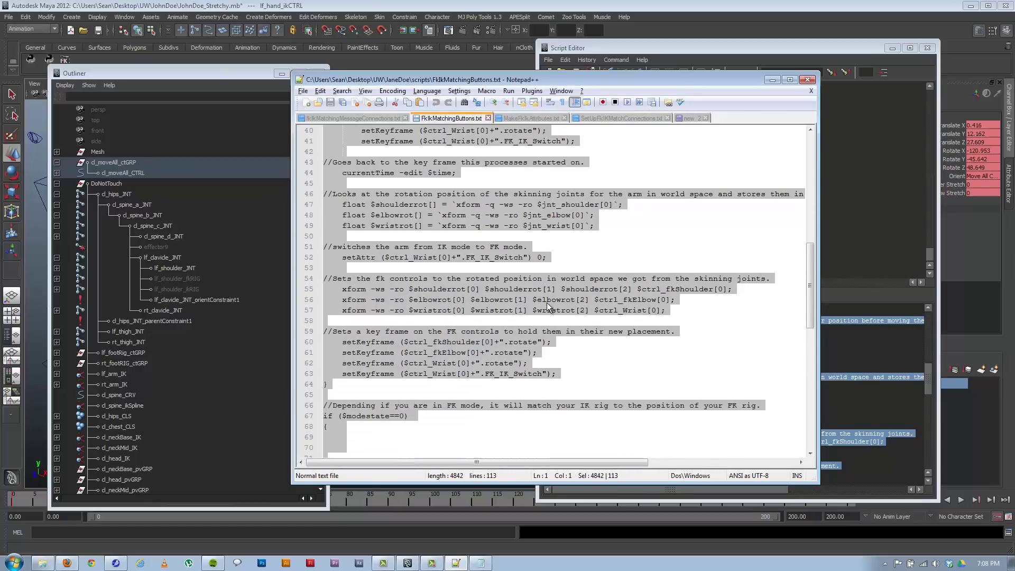
{"action": "scroll", "coordinate": [577, 332], "scroll_direction": "down", "scroll_amount": 2}
{"action": "scroll", "coordinate": [573, 335], "scroll_direction": "down", "scroll_amount": 2}
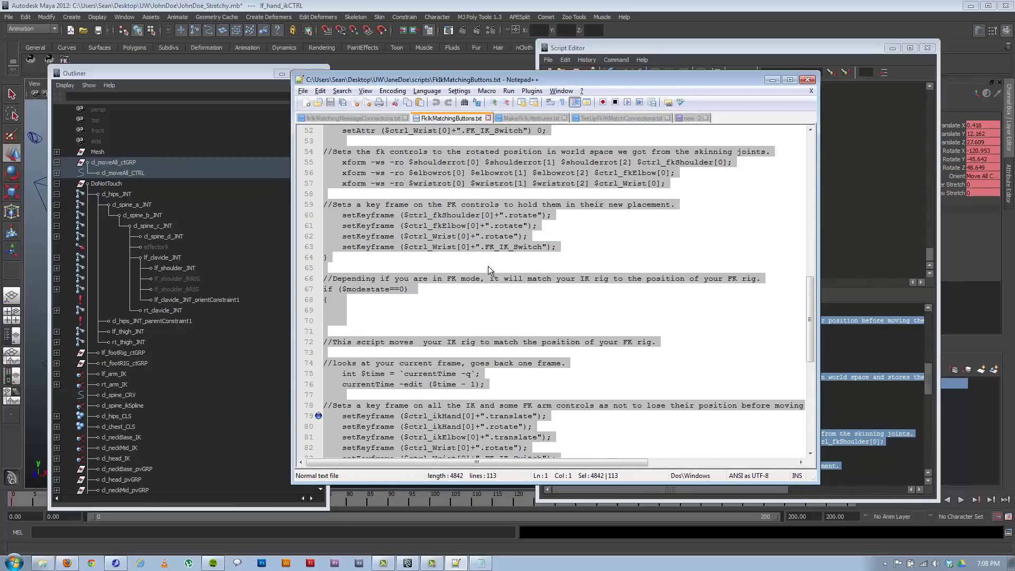
{"action": "scroll", "coordinate": [565, 337], "scroll_direction": "down", "scroll_amount": 1}
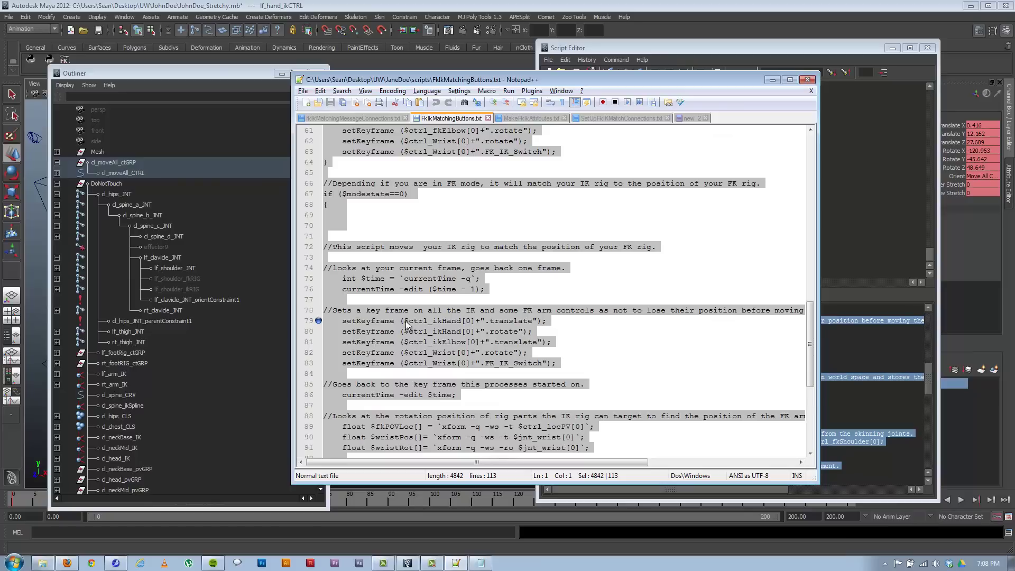
{"action": "scroll", "coordinate": [502, 263], "scroll_direction": "up", "scroll_amount": 6}
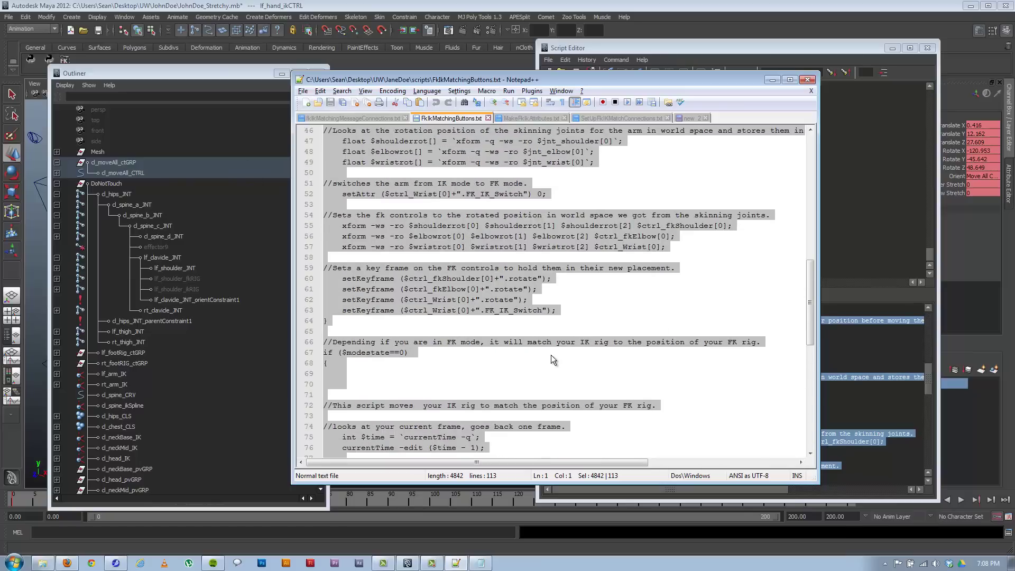
{"action": "scroll", "coordinate": [550, 352], "scroll_direction": "down", "scroll_amount": 8}
{"action": "scroll", "coordinate": [546, 350], "scroll_direction": "down", "scroll_amount": 1}
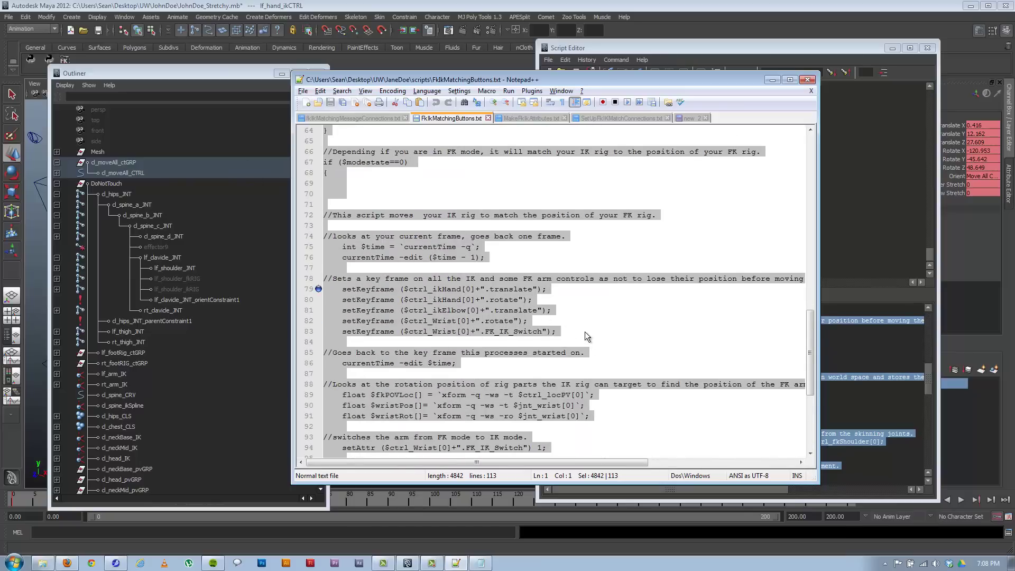
{"action": "scroll", "coordinate": [576, 327], "scroll_direction": "down", "scroll_amount": 1}
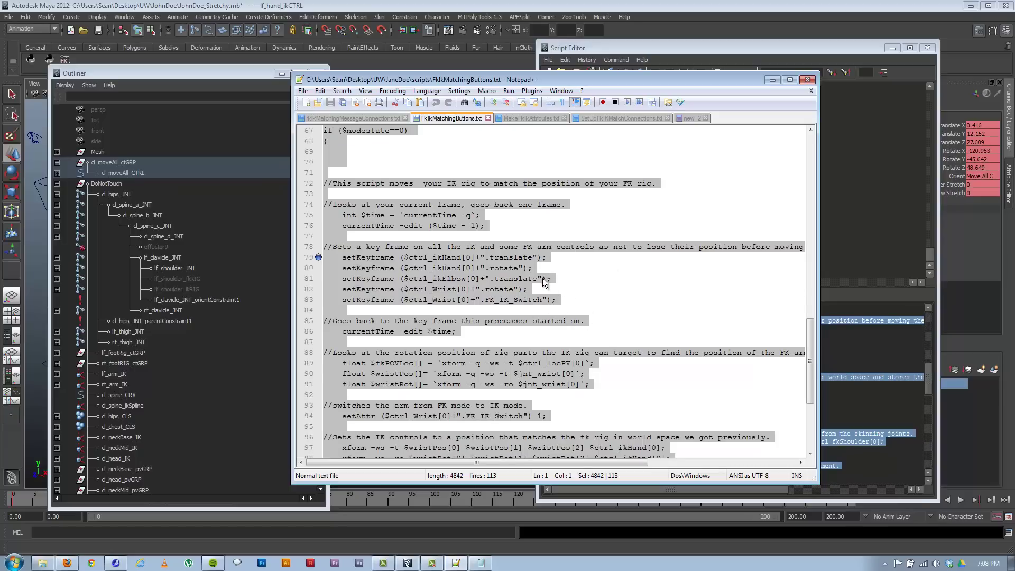
{"action": "scroll", "coordinate": [545, 285], "scroll_direction": "down", "scroll_amount": 3}
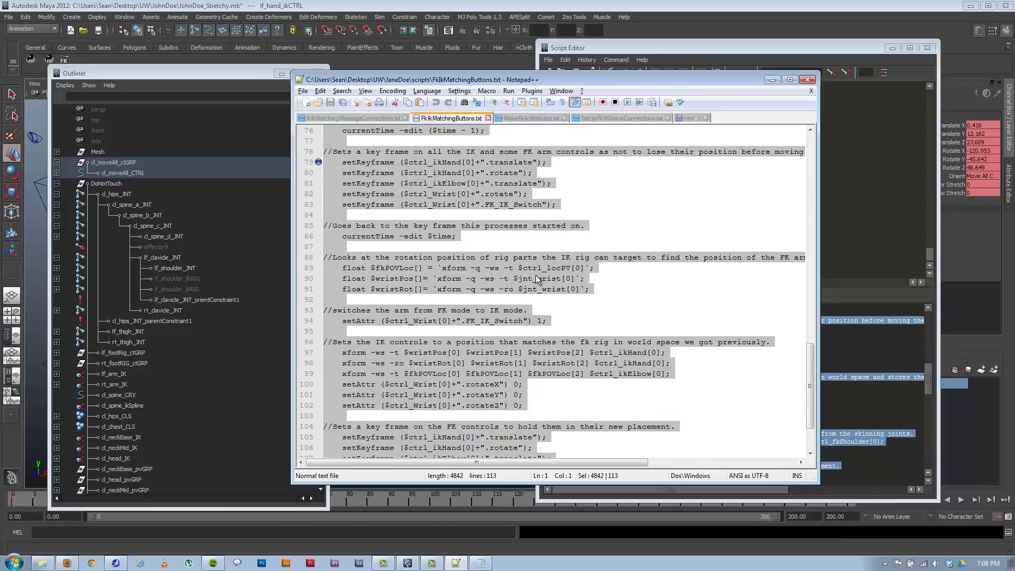
{"action": "scroll", "coordinate": [550, 352], "scroll_direction": "down", "scroll_amount": 2}
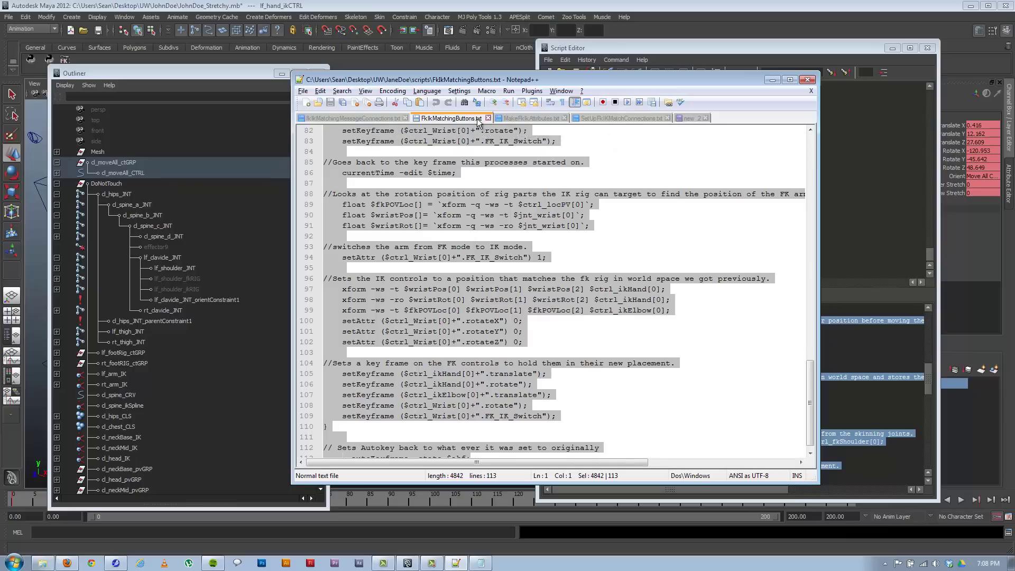
- Close the Notepad copy of FkIkMatchingButtonsWScale.txt and open the file from the scripts folder in a maximized Notepad++ window
{"action": "left_click", "coordinate": [481, 564]}
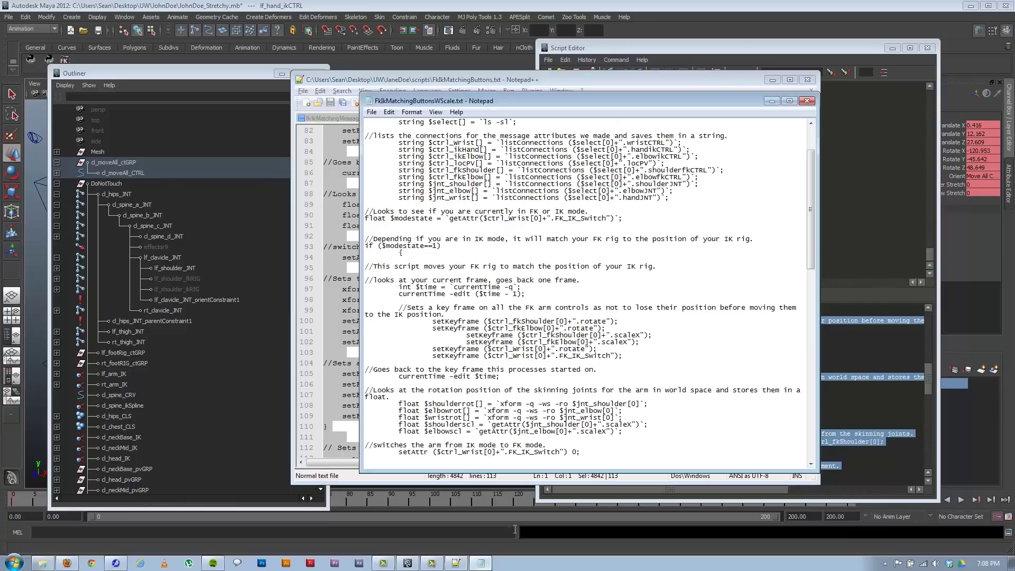
{"action": "left_click", "coordinate": [808, 104]}
{"action": "left_click", "coordinate": [971, 6]}
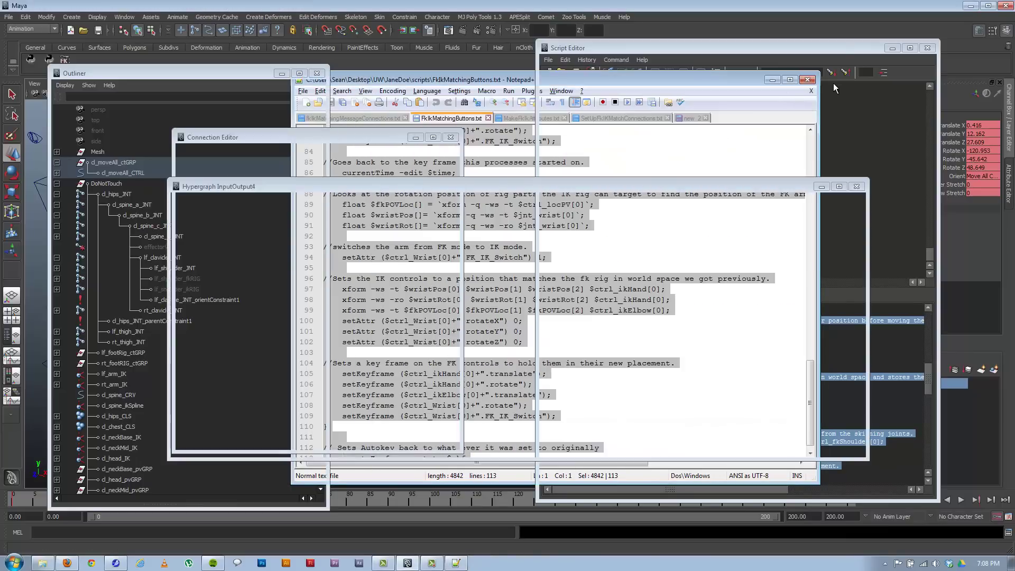
{"action": "left_click_drag", "start_coordinate": [449, 79], "coordinate": [448, 223]}
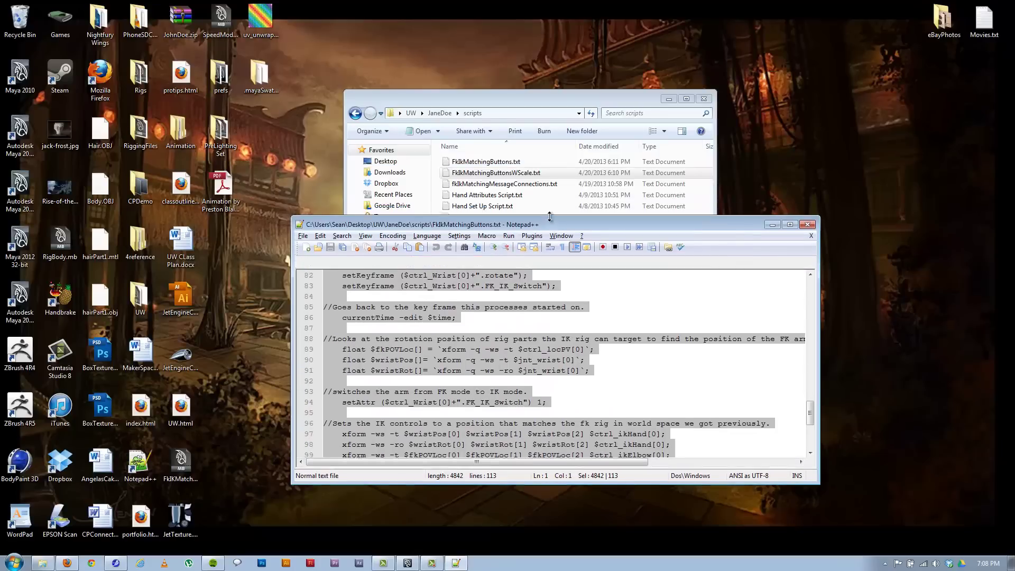
{"action": "right_click", "coordinate": [521, 174]}
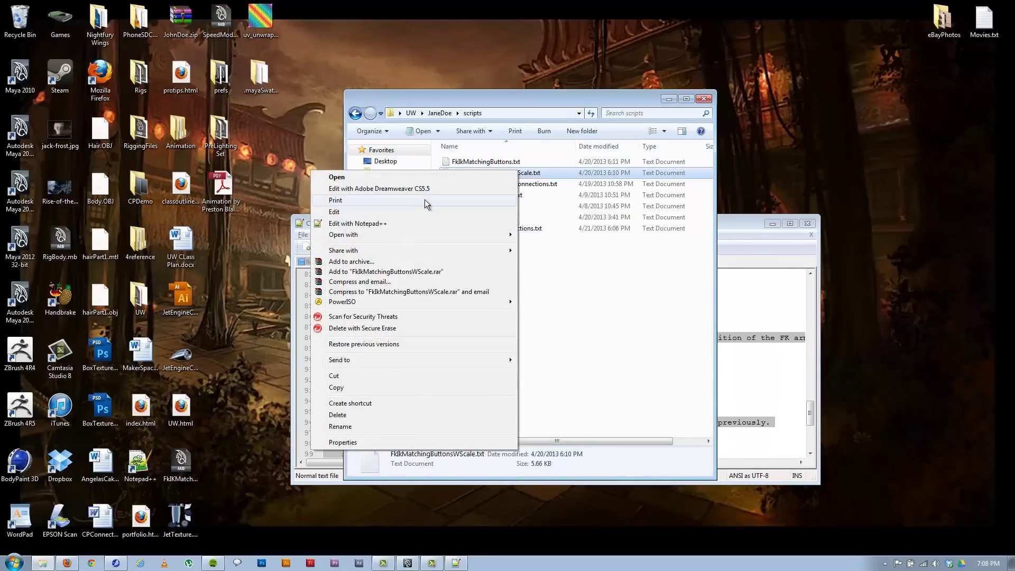
{"action": "left_click", "coordinate": [401, 223]}
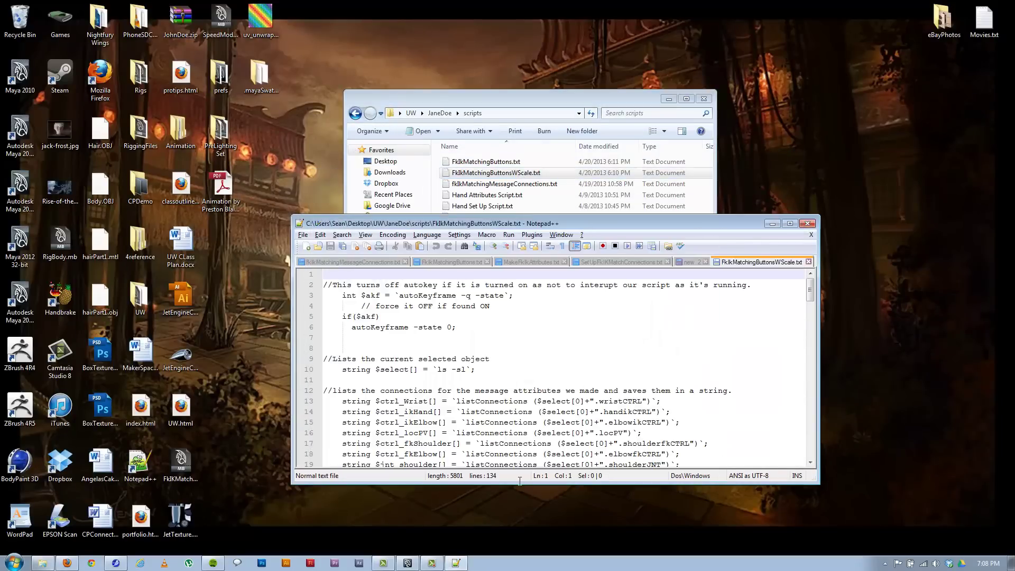
{"action": "left_click", "coordinate": [790, 224]}
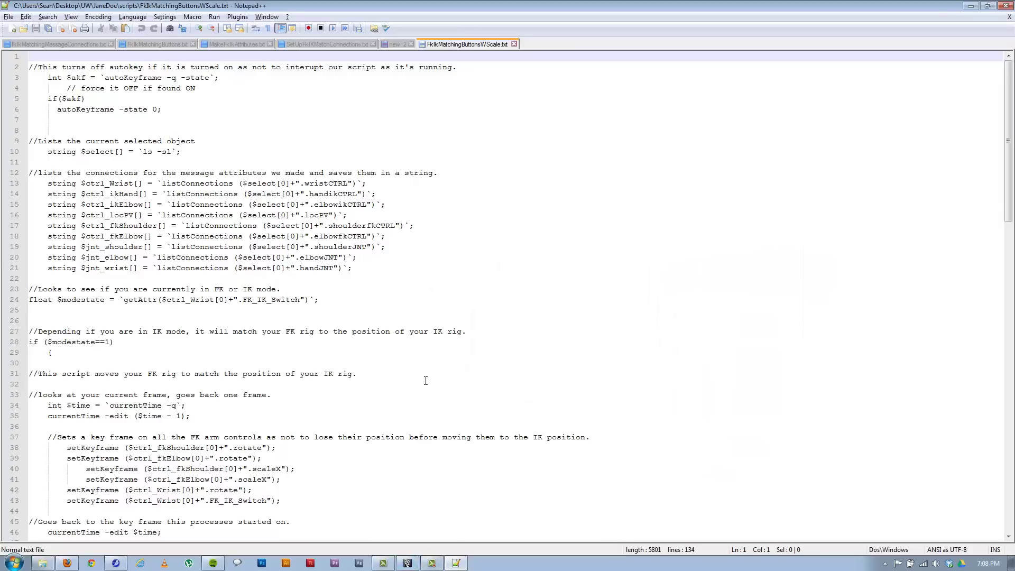
- Review the script's connection list and mark the scaleX keyframe lines for the FK shoulder and elbow in the IK-mode section
{"action": "left_click", "coordinate": [383, 274]}
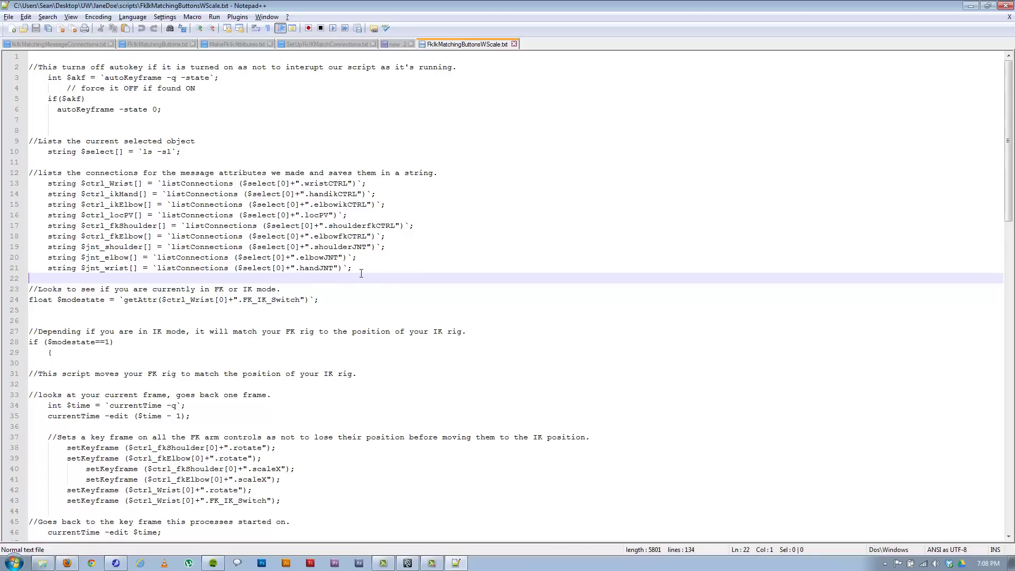
{"action": "key", "text": "Left"}
{"action": "scroll", "coordinate": [203, 297], "scroll_direction": "down", "scroll_amount": 2}
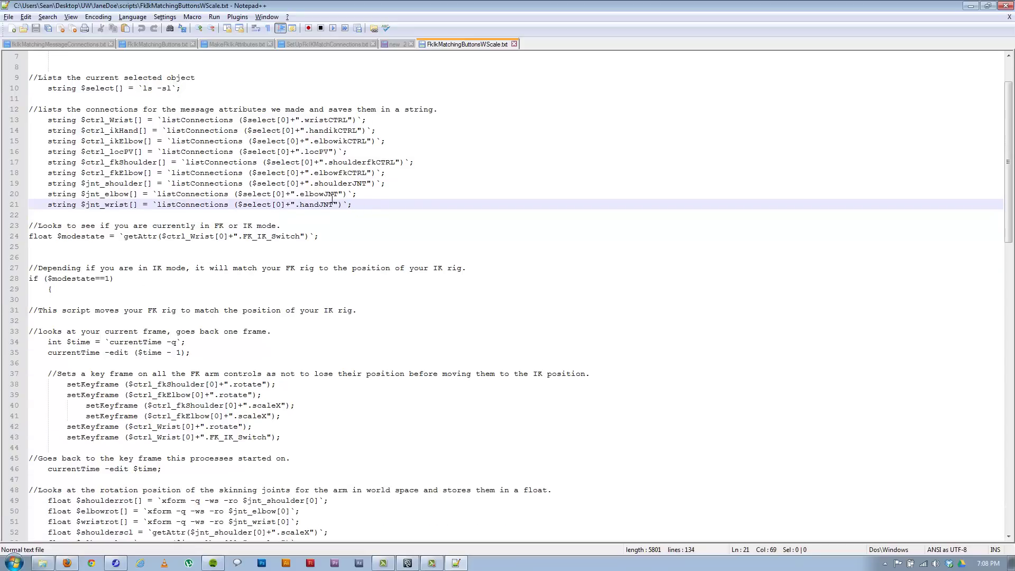
{"action": "scroll", "coordinate": [222, 303], "scroll_direction": "down", "scroll_amount": 1}
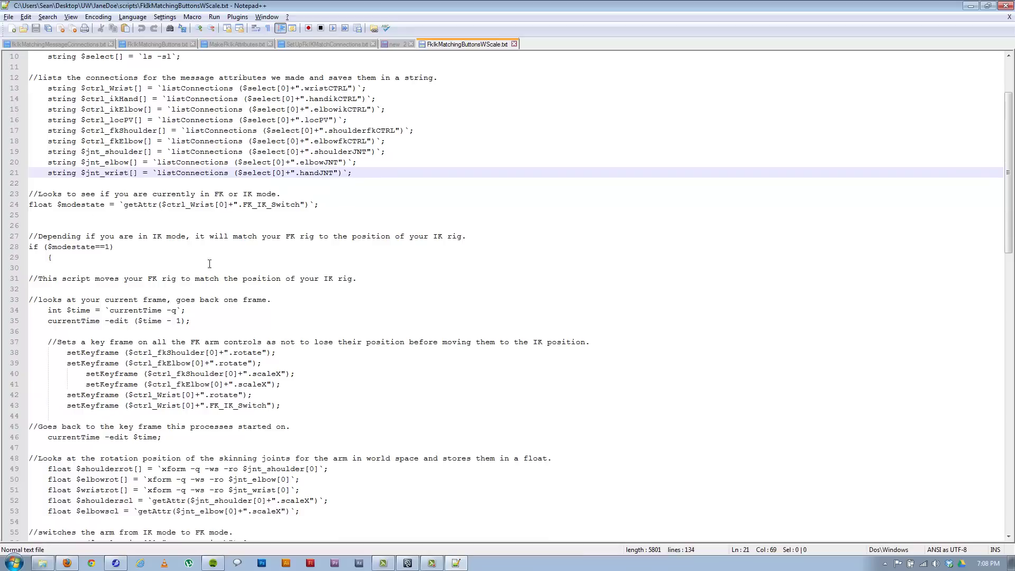
{"action": "scroll", "coordinate": [174, 284], "scroll_direction": "down", "scroll_amount": 5}
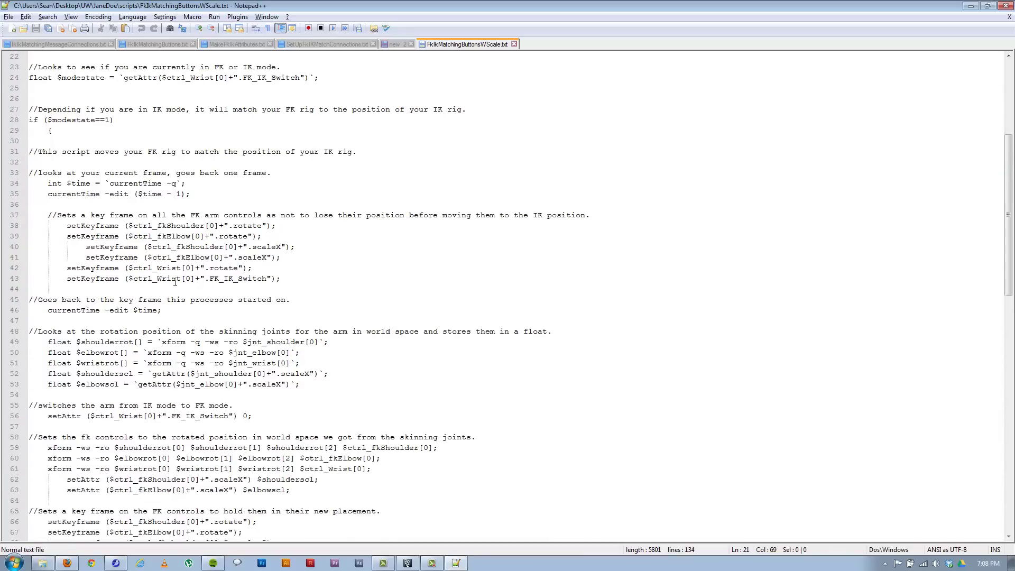
{"action": "left_click_drag", "start_coordinate": [75, 217], "coordinate": [323, 223]}
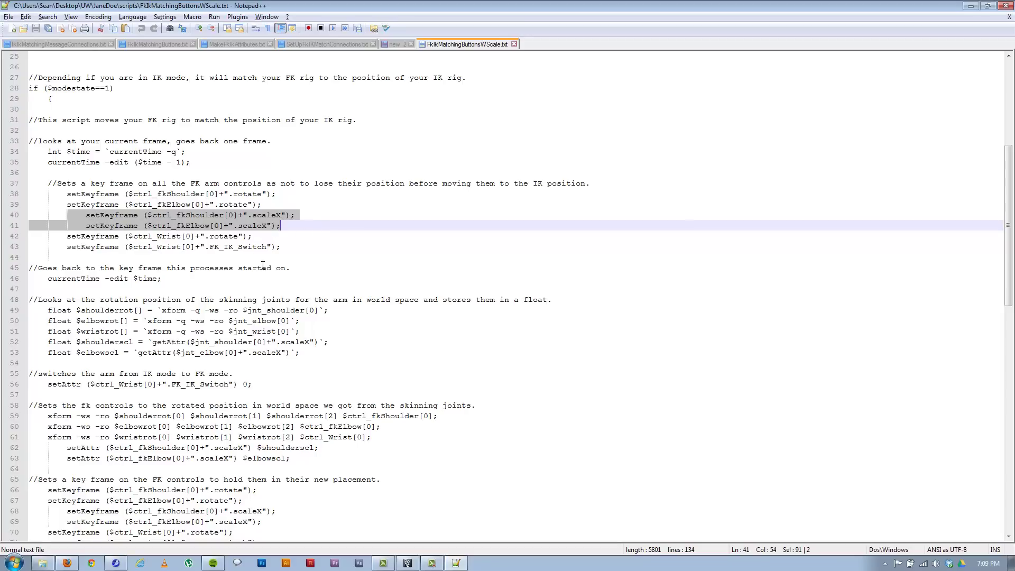
- Examine the lines that store the shoulder and elbow joint scaleX and the setAttr lines that apply them to the FK controls
{"action": "scroll", "coordinate": [262, 265], "scroll_direction": "down", "scroll_amount": 4}
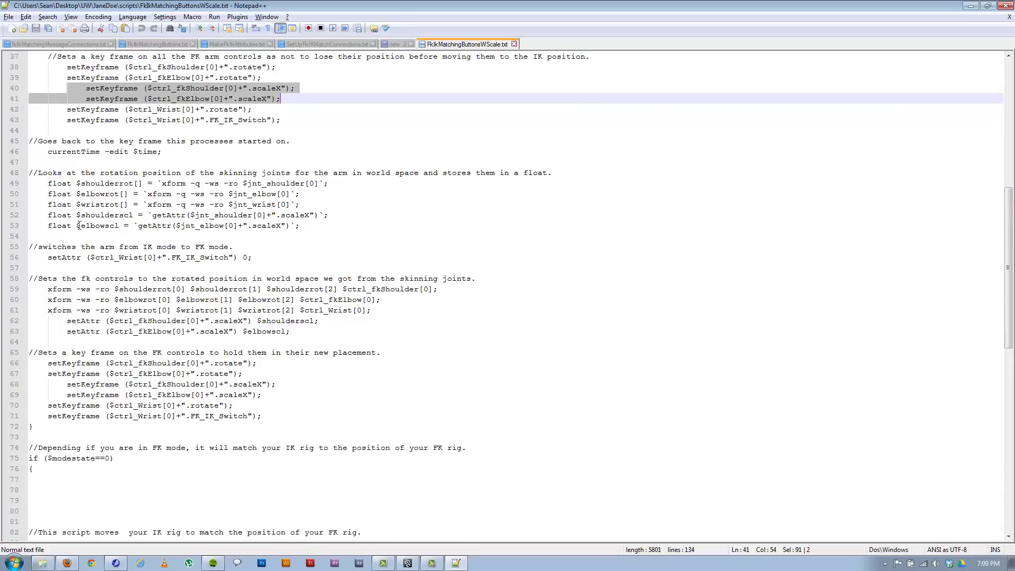
{"action": "left_click_drag", "start_coordinate": [48, 227], "coordinate": [87, 215]}
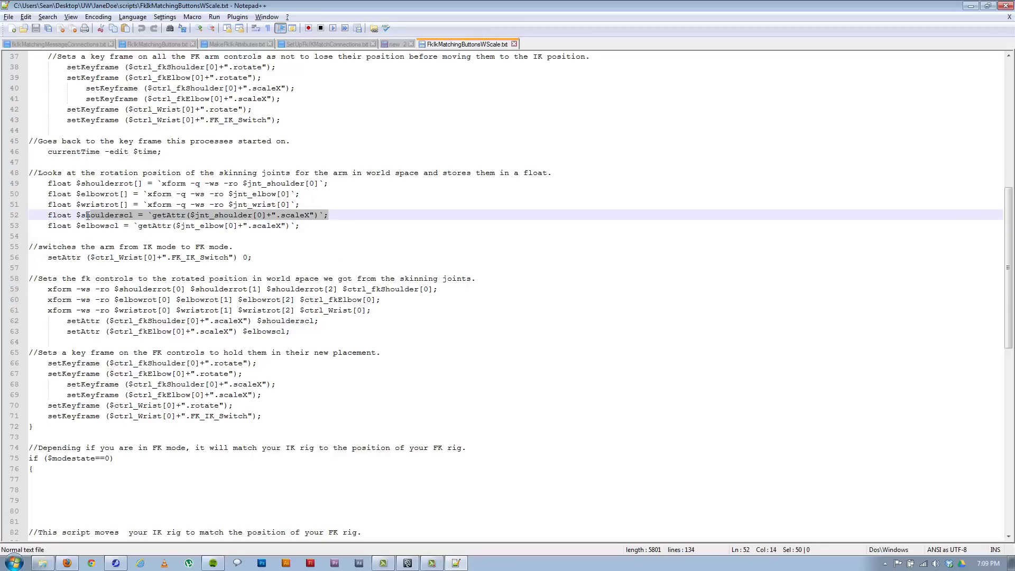
{"action": "left_click", "coordinate": [338, 230]}
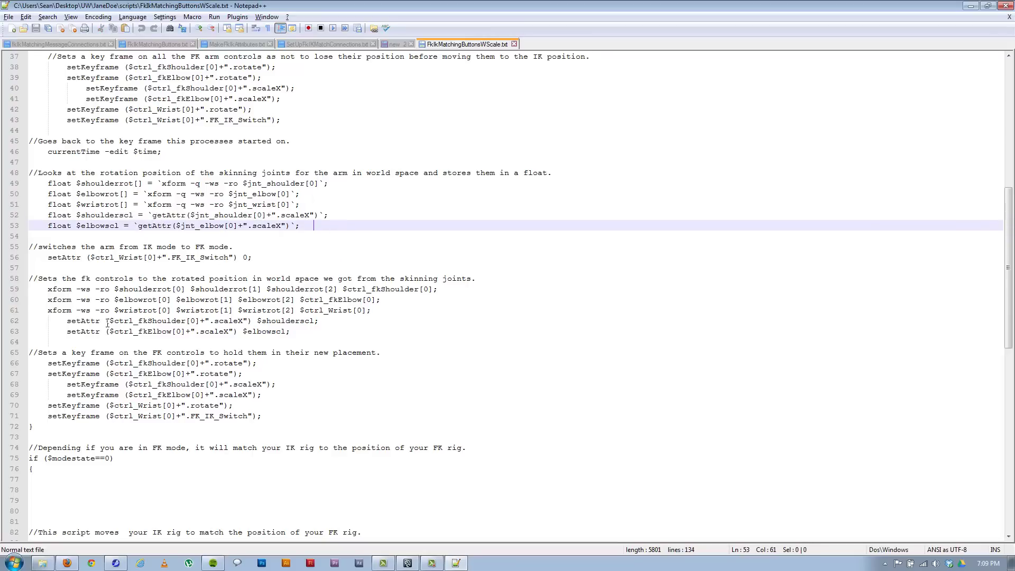
{"action": "left_click_drag", "start_coordinate": [67, 324], "coordinate": [355, 339]}
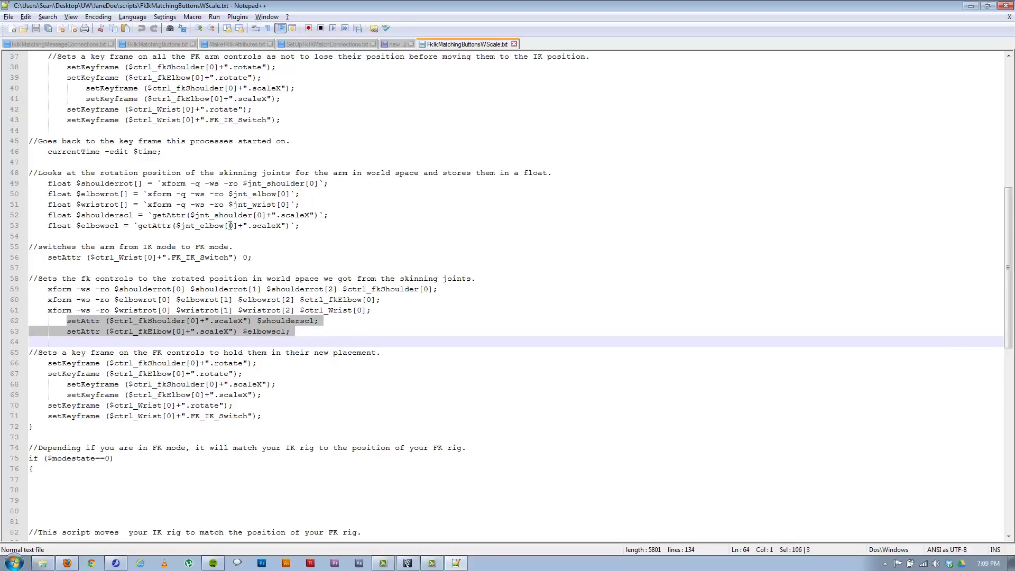
- Examine the closing scaleX keyframe lines of the IK-to-FK section and look back over that whole section
{"action": "scroll", "coordinate": [241, 337], "scroll_direction": "down", "scroll_amount": 2}
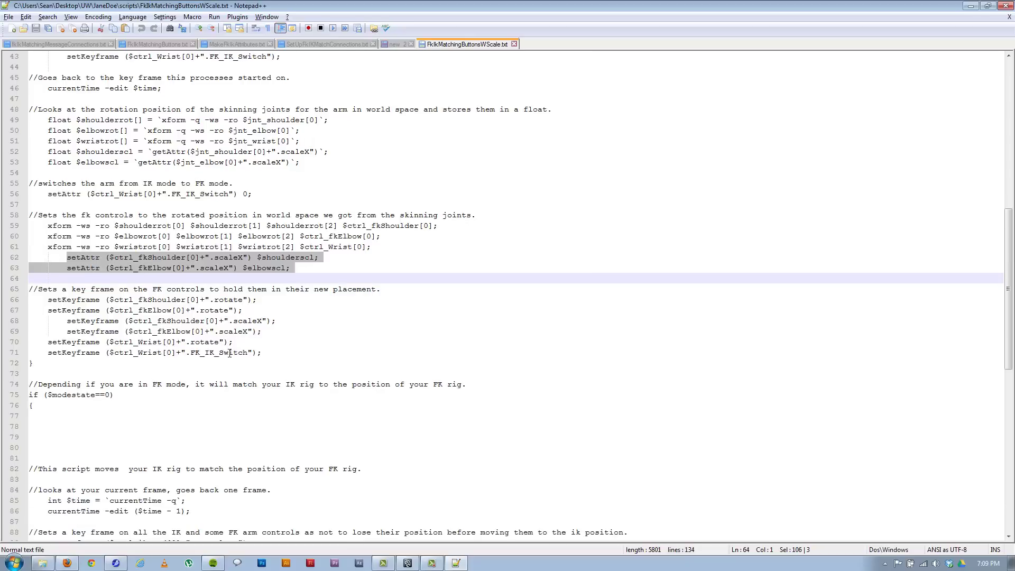
{"action": "left_click_drag", "start_coordinate": [286, 331], "coordinate": [36, 323]}
{"action": "scroll", "coordinate": [226, 359], "scroll_direction": "down", "scroll_amount": 2}
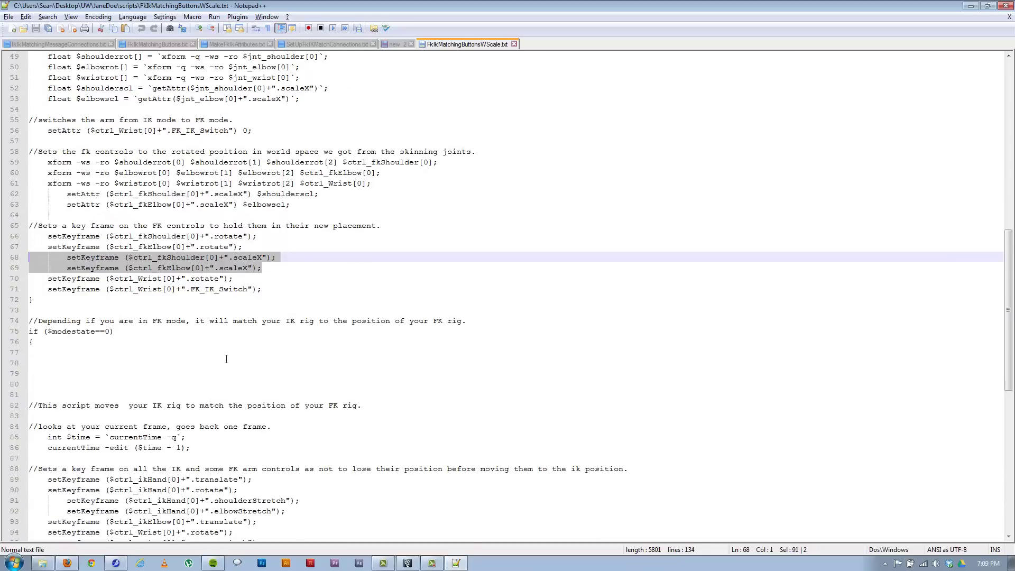
{"action": "scroll", "coordinate": [265, 249], "scroll_direction": "up", "scroll_amount": 10}
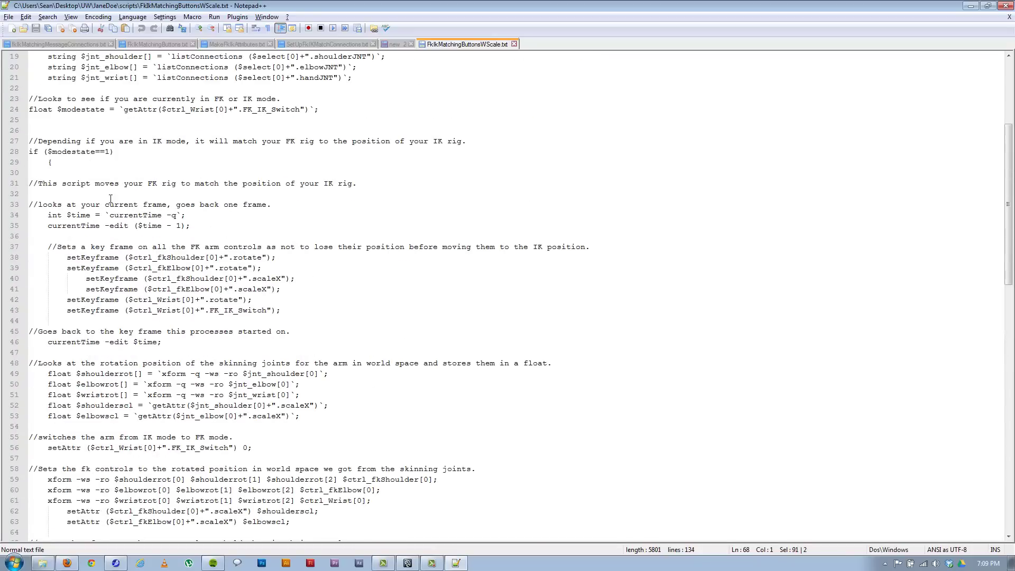
{"action": "scroll", "coordinate": [293, 296], "scroll_direction": "down", "scroll_amount": 4}
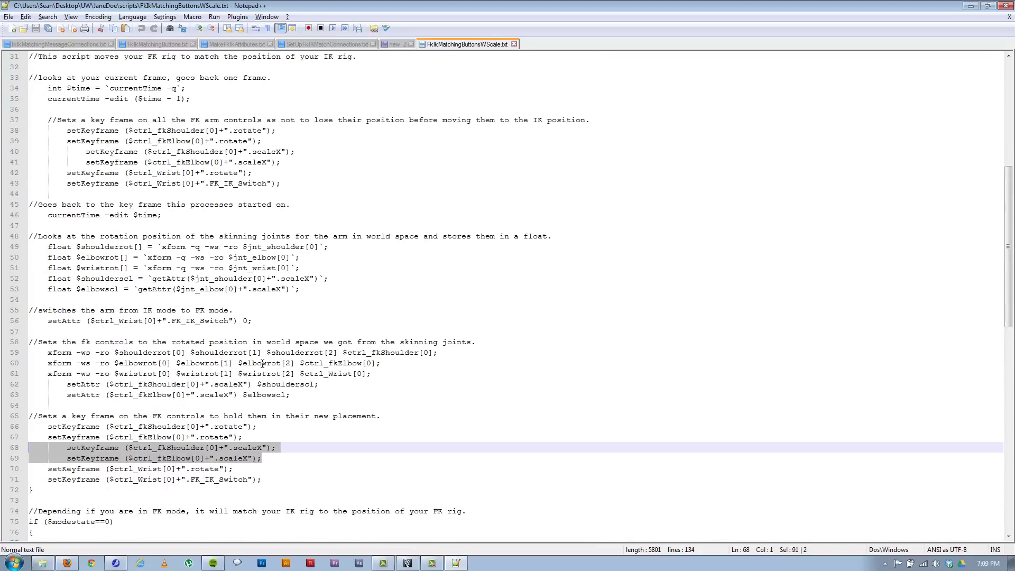
- Compare the FK-to-IK section with the one above and mark its shoulderStretch and elbowStretch keyframe lines
{"action": "scroll", "coordinate": [263, 364], "scroll_direction": "down", "scroll_amount": 14}
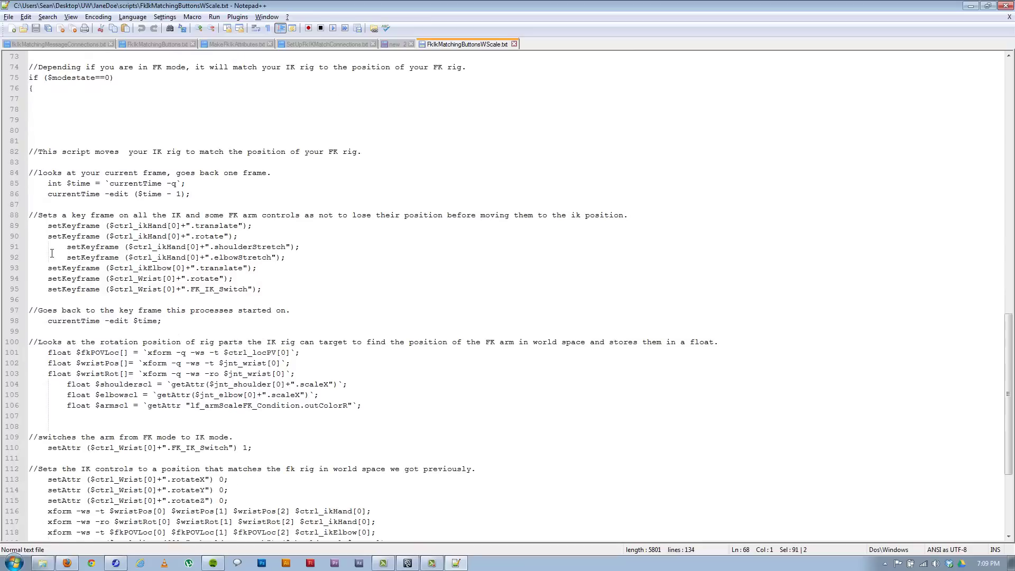
{"action": "scroll", "coordinate": [51, 247], "scroll_direction": "up", "scroll_amount": 12}
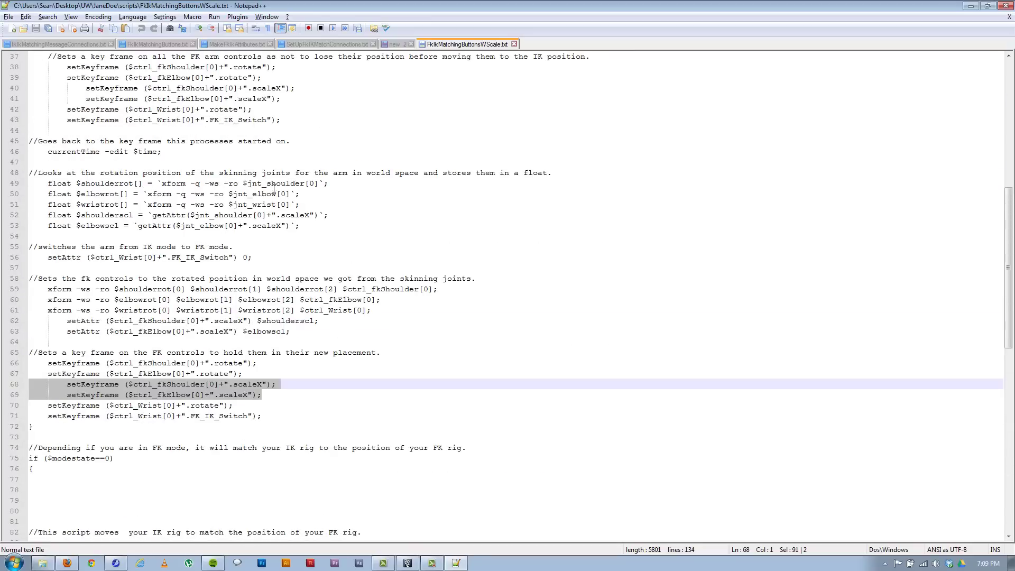
{"action": "scroll", "coordinate": [319, 372], "scroll_direction": "down", "scroll_amount": 10}
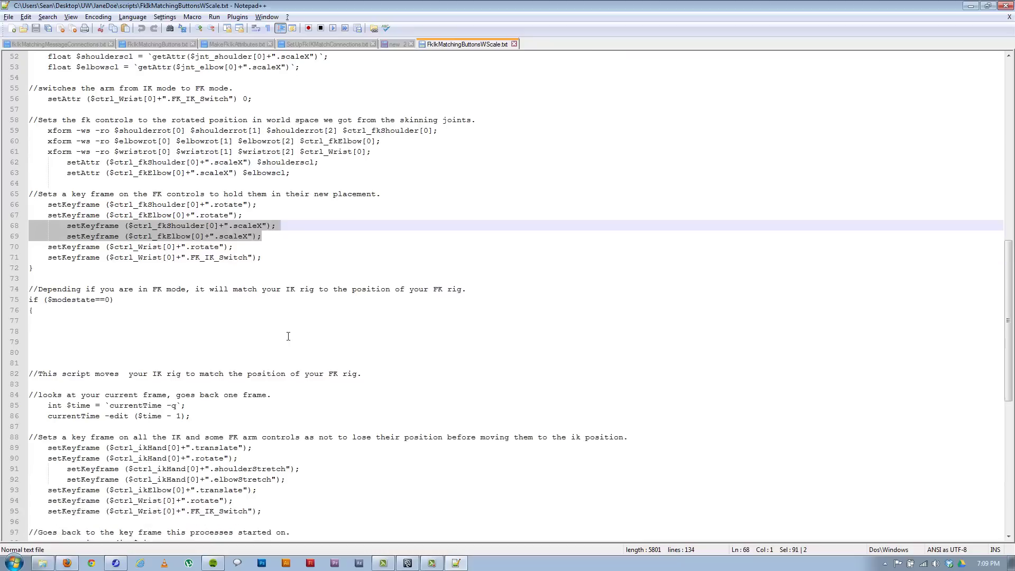
{"action": "scroll", "coordinate": [107, 330], "scroll_direction": "down", "scroll_amount": 2}
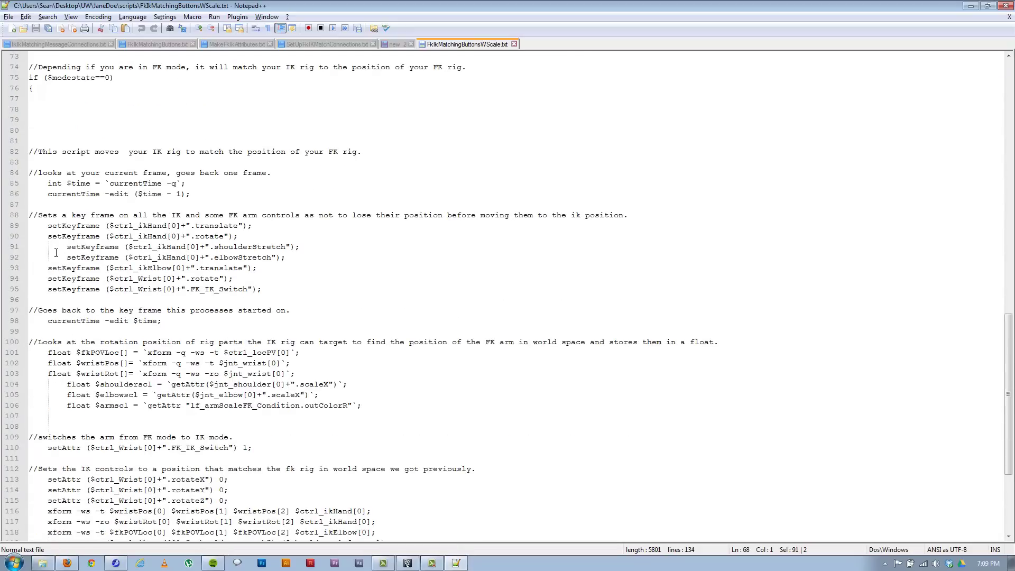
{"action": "mouse_move", "coordinate": [53, 253]}
{"action": "left_mouse_down"}
{"action": "mouse_move", "coordinate": [298, 254]}
{"action": "mouse_move", "coordinate": [51, 250]}
{"action": "left_mouse_up"}
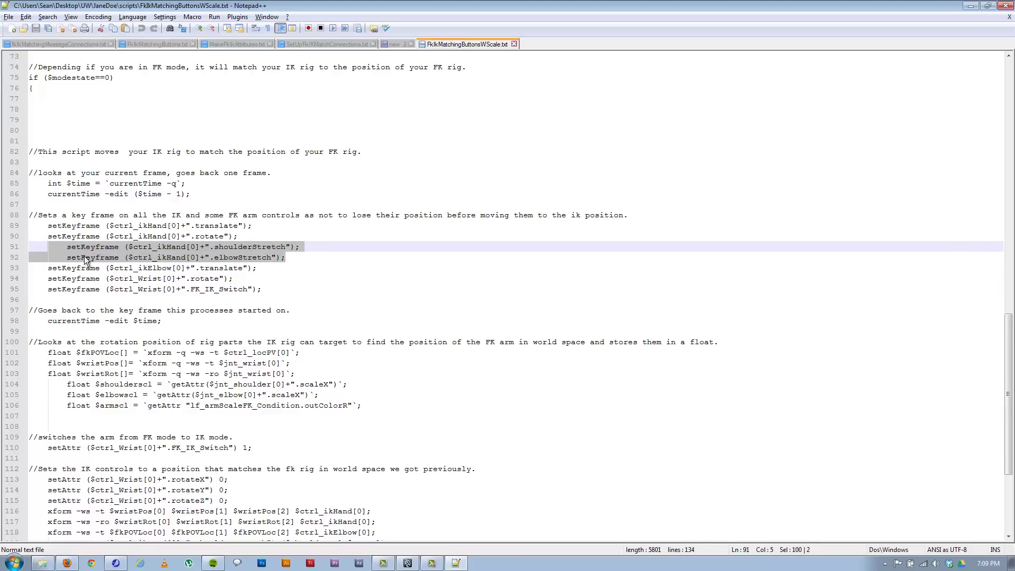
- Examine the float lines storing shoulder, elbow and arm scale, including the one reading lf_armScaleFK_Condition.outColorR
{"action": "scroll", "coordinate": [85, 259], "scroll_direction": "down", "scroll_amount": 2}
{"action": "scroll", "coordinate": [83, 257], "scroll_direction": "down", "scroll_amount": 1}
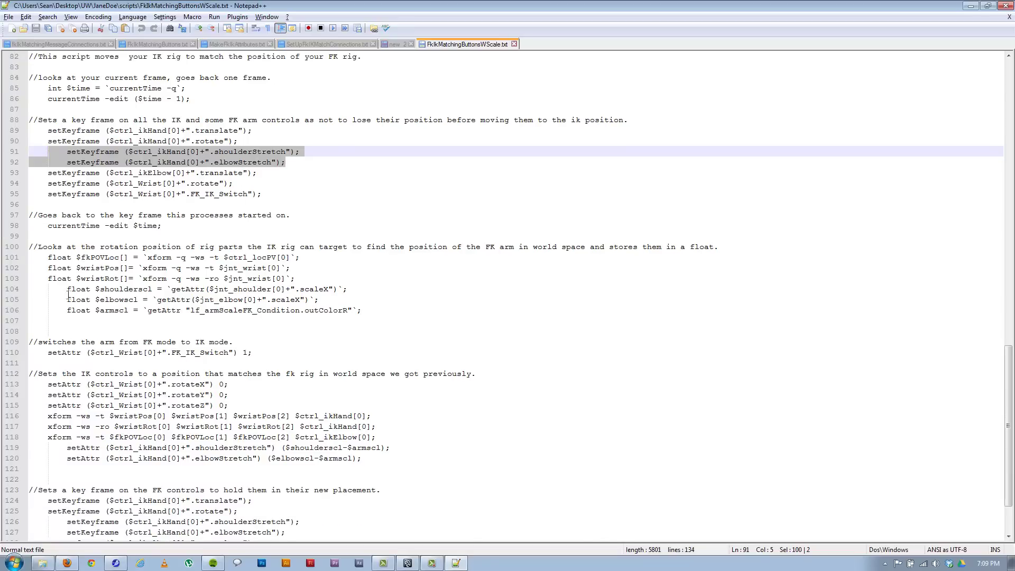
{"action": "left_click_drag", "start_coordinate": [67, 289], "coordinate": [69, 312]}
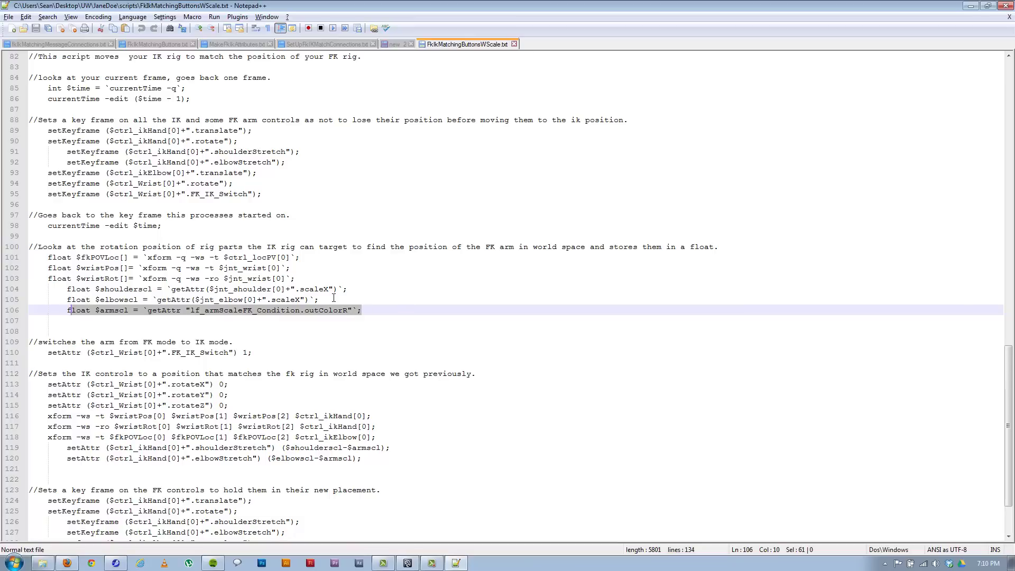
{"action": "scroll", "coordinate": [300, 301], "scroll_direction": "down", "scroll_amount": 2}
{"action": "scroll", "coordinate": [278, 309], "scroll_direction": "up", "scroll_amount": 1}
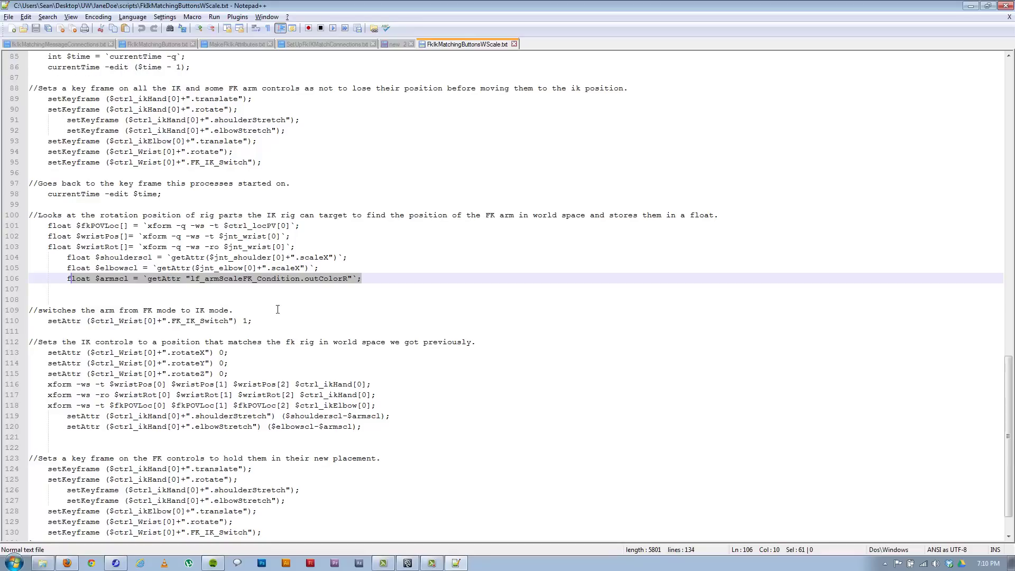
{"action": "scroll", "coordinate": [294, 297], "scroll_direction": "down", "scroll_amount": 2}
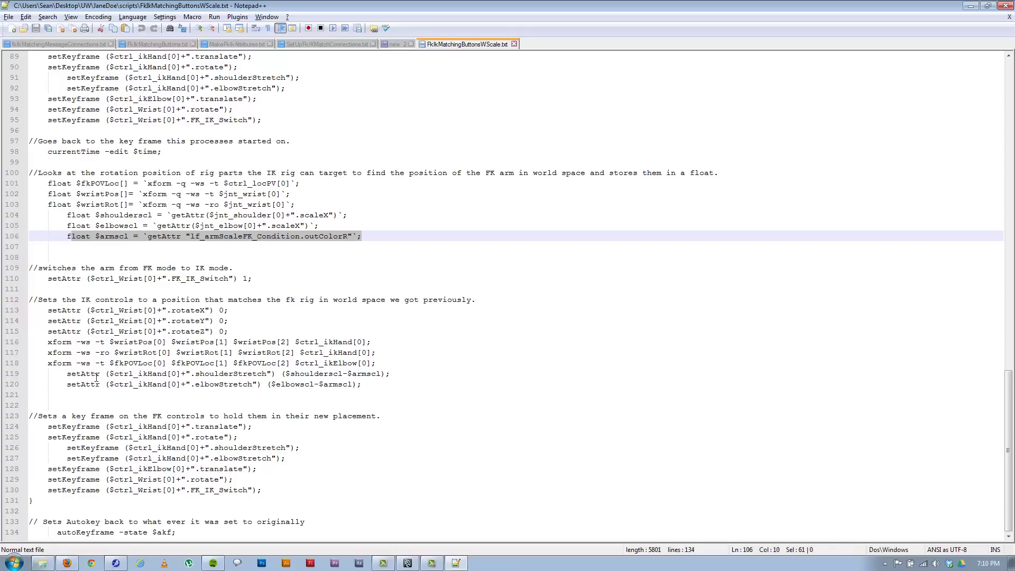
- Examine the setAttr lines for shoulderStretch and elbowStretch, marking the expressions that subtract $armscl from $shoulderscl and $elbowscl
{"action": "left_click_drag", "start_coordinate": [67, 376], "coordinate": [376, 379]}
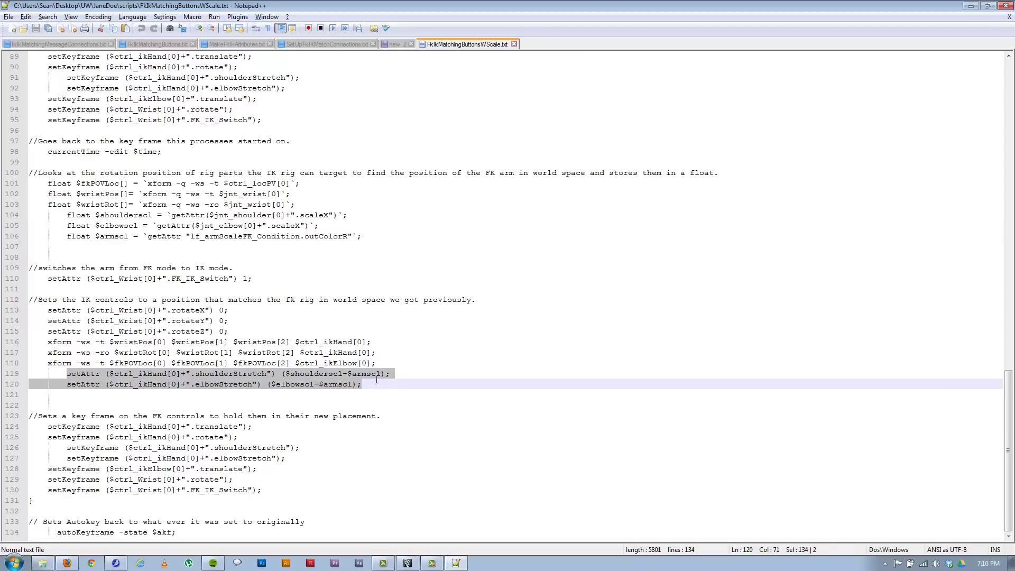
{"action": "left_click", "coordinate": [248, 384]}
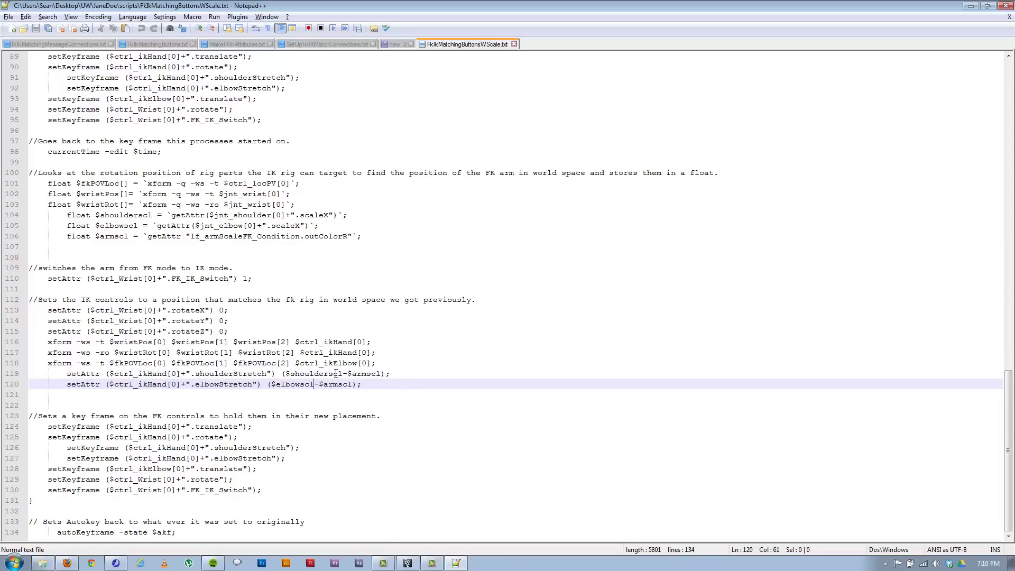
{"action": "left_click_drag", "start_coordinate": [286, 375], "coordinate": [381, 375]}
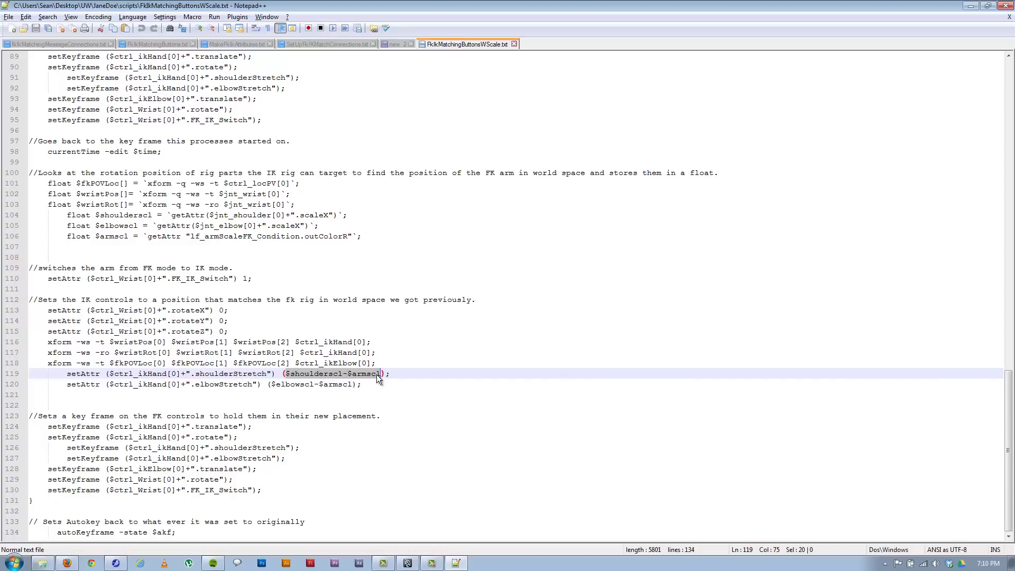
{"action": "left_click", "coordinate": [274, 385]}
{"action": "key", "text": "shift+Right"}
{"action": "key", "text": "shift+Right"}
{"action": "key", "text": "shift+Right"}
{"action": "key", "text": "shift+Right"}
{"action": "key", "text": "shift+Right"}
{"action": "key", "text": "shift+Right"}
{"action": "key", "text": "shift+Right"}
{"action": "key", "text": "shift+Right"}
{"action": "key", "text": "shift+Right"}
{"action": "key", "text": "shift+Right"}
{"action": "key", "text": "shift+Right"}
{"action": "key", "text": "shift+Right"}
{"action": "key", "text": "shift+Right"}
{"action": "key", "text": "shift+Right"}
{"action": "key", "text": "shift+Right"}
{"action": "key", "text": "shift+Right"}
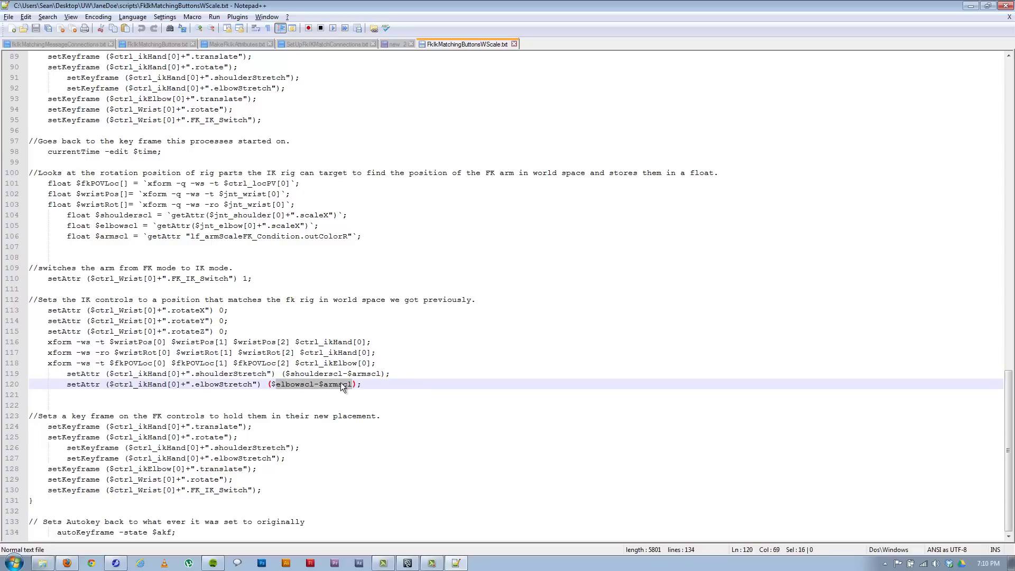
- Examine the final stretch keyframe lines of the IK hand control and close FkIkMatchingButtonsWScale.txt
{"action": "left_click_drag", "start_coordinate": [67, 450], "coordinate": [300, 449]}
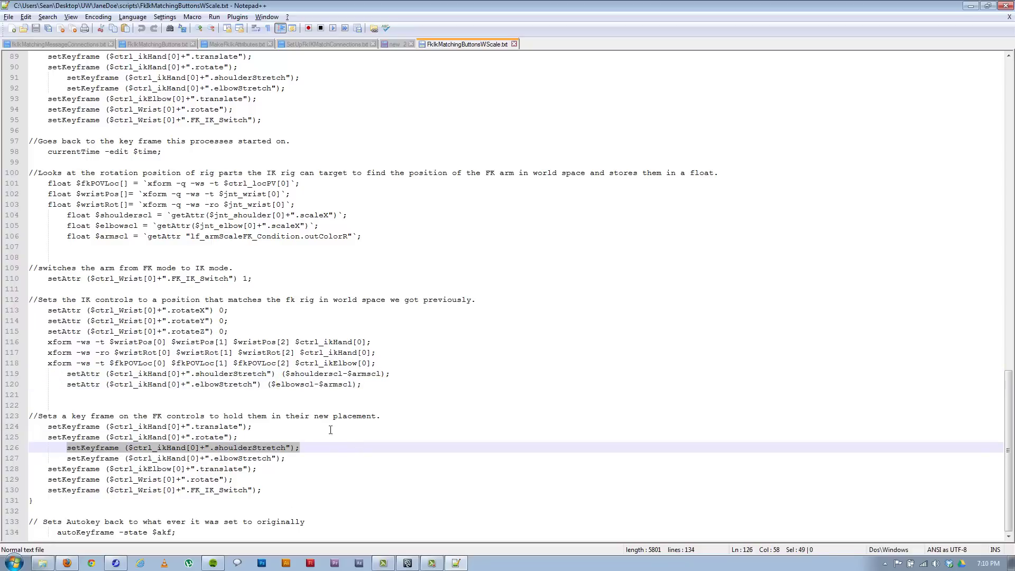
{"action": "left_click", "coordinate": [304, 452]}
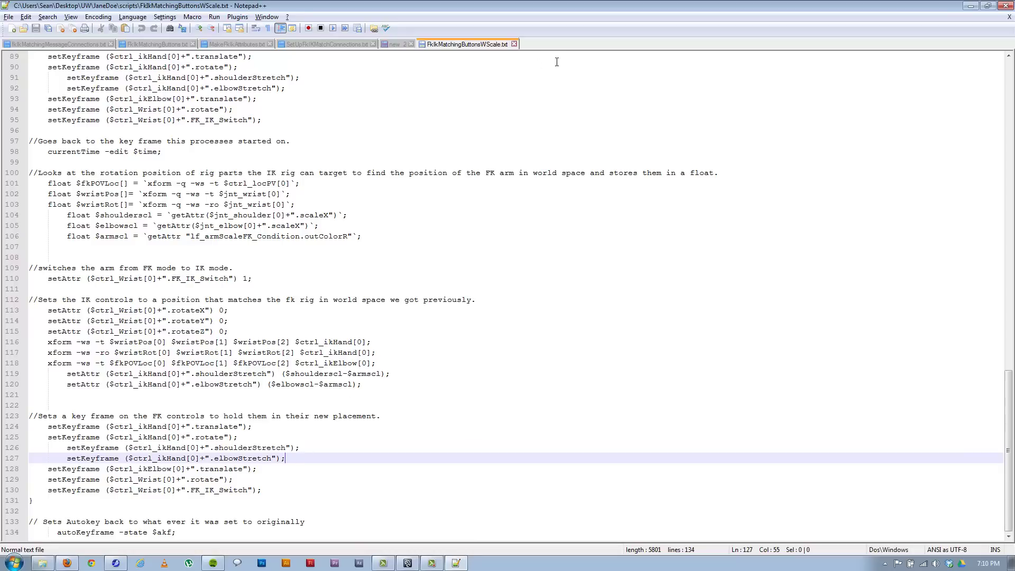
{"action": "left_click", "coordinate": [512, 45]}
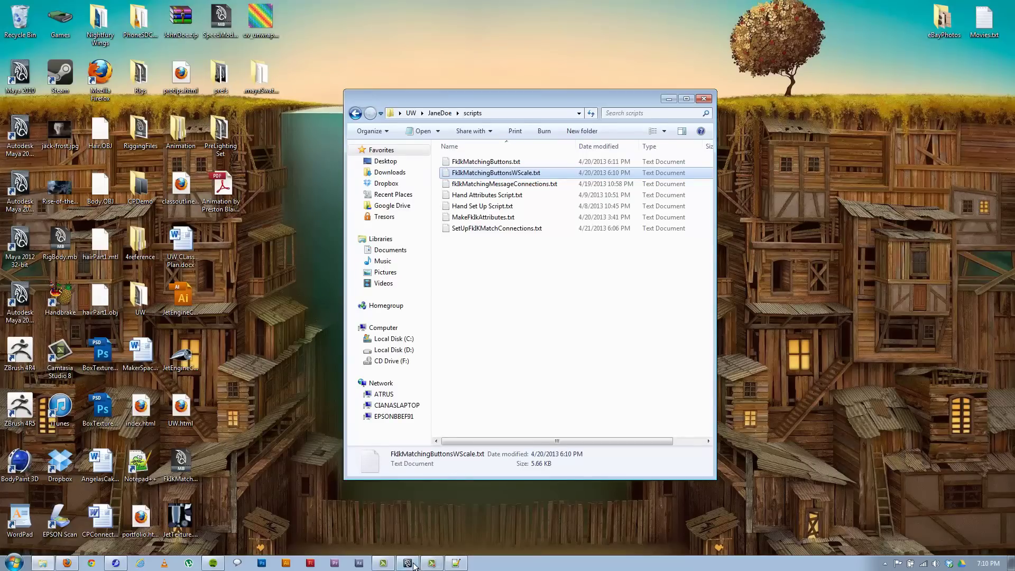
- Switch to Maya and close the Script Editor, the node graph window, the Connection Editor and the Outliner
{"action": "left_click", "coordinate": [408, 563]}
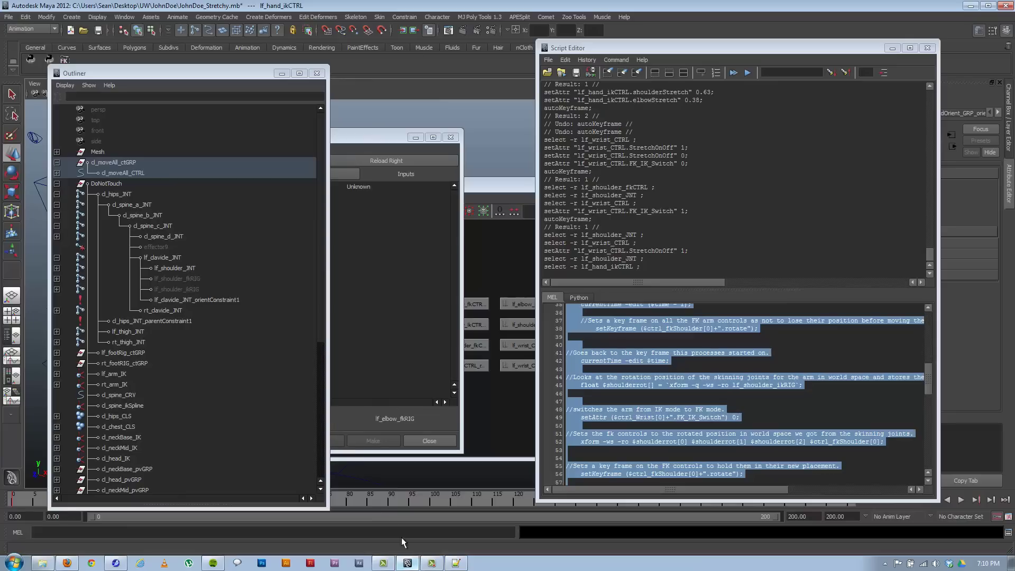
{"action": "left_click", "coordinate": [927, 48]}
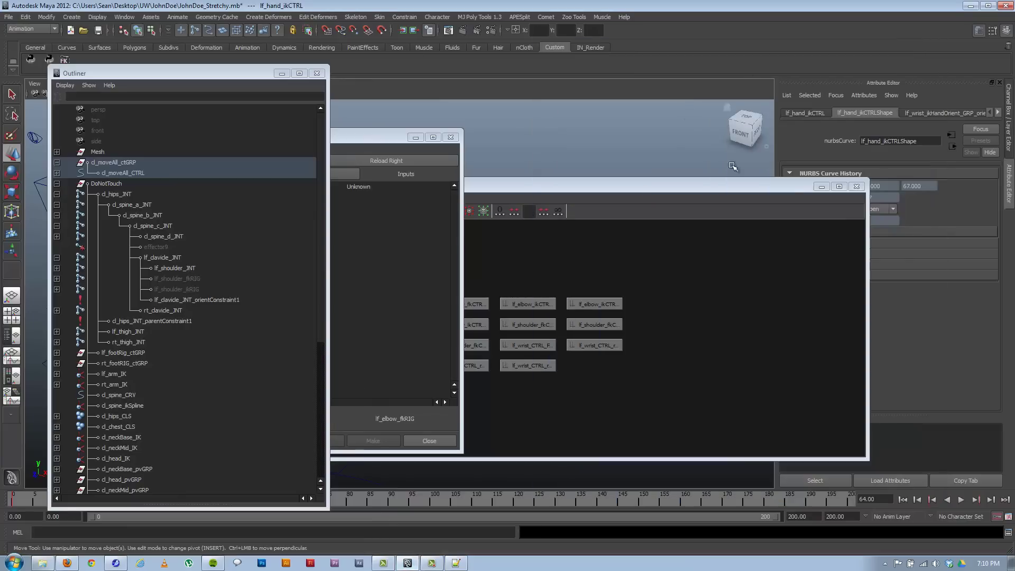
{"action": "left_click", "coordinate": [857, 186]}
{"action": "left_click", "coordinate": [450, 137]}
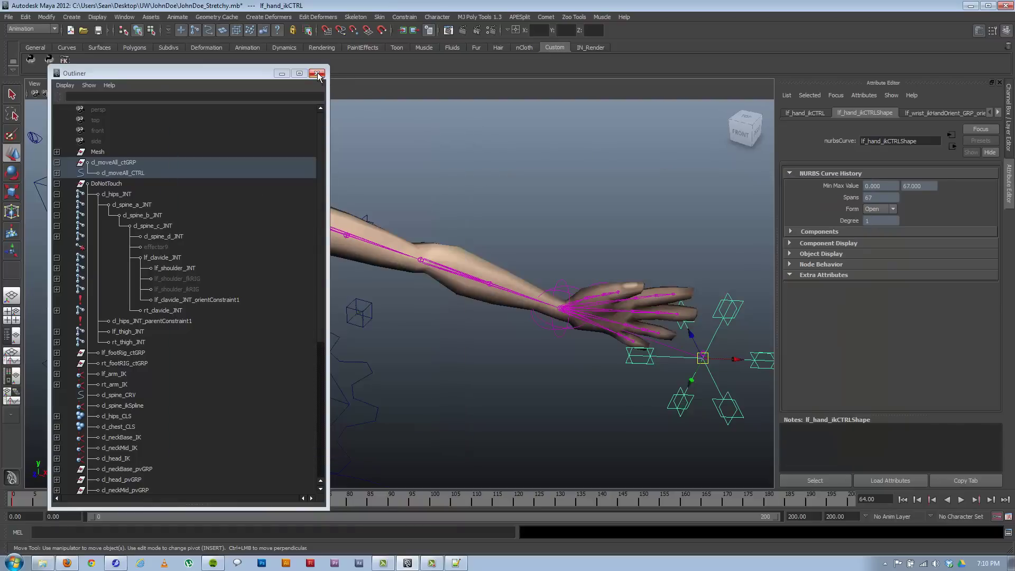
{"action": "left_click", "coordinate": [317, 73]}
- Examine the character's extended left arm and its IK hand control from several angles in the viewport
{"action": "scroll", "coordinate": [550, 266], "scroll_direction": "down", "scroll_amount": 5}
{"action": "left_click_drag", "start_coordinate": [550, 265], "coordinate": [476, 305], "text": "alt"}
{"action": "scroll", "coordinate": [316, 266], "scroll_direction": "up", "scroll_amount": 1}
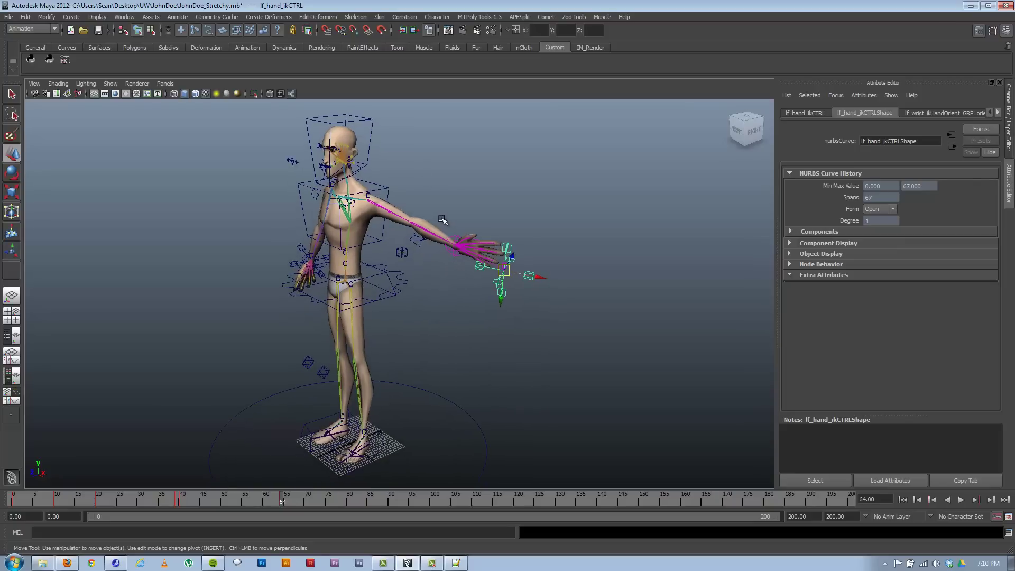
{"action": "left_click_drag", "start_coordinate": [410, 273], "coordinate": [406, 278], "text": "alt"}
{"action": "right_click_drag", "start_coordinate": [467, 289], "coordinate": [578, 283], "text": "alt"}
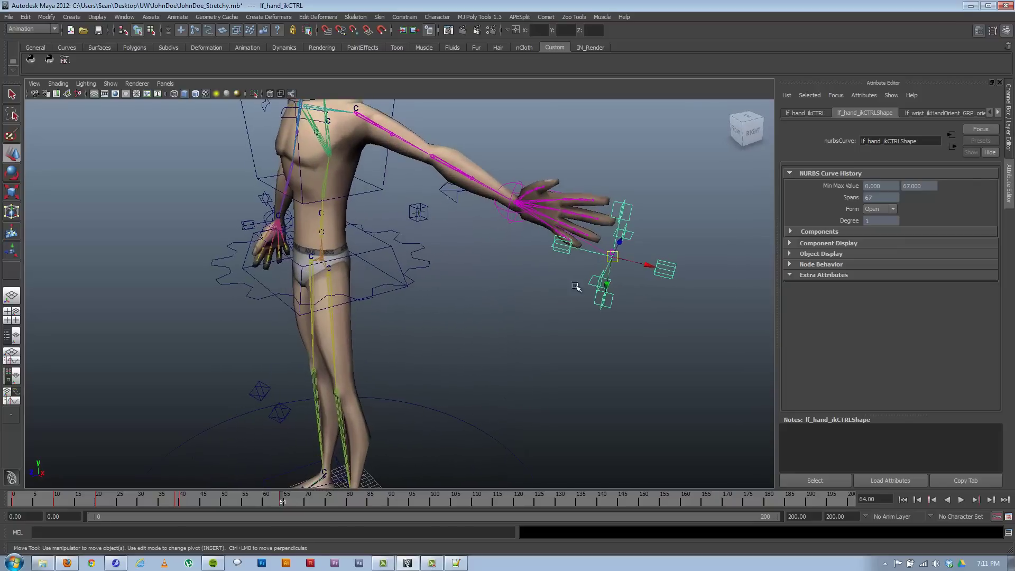
{"action": "left_click_drag", "start_coordinate": [578, 283], "coordinate": [501, 294], "text": "alt"}
{"action": "scroll", "coordinate": [500, 295], "scroll_direction": "up", "scroll_amount": 3}
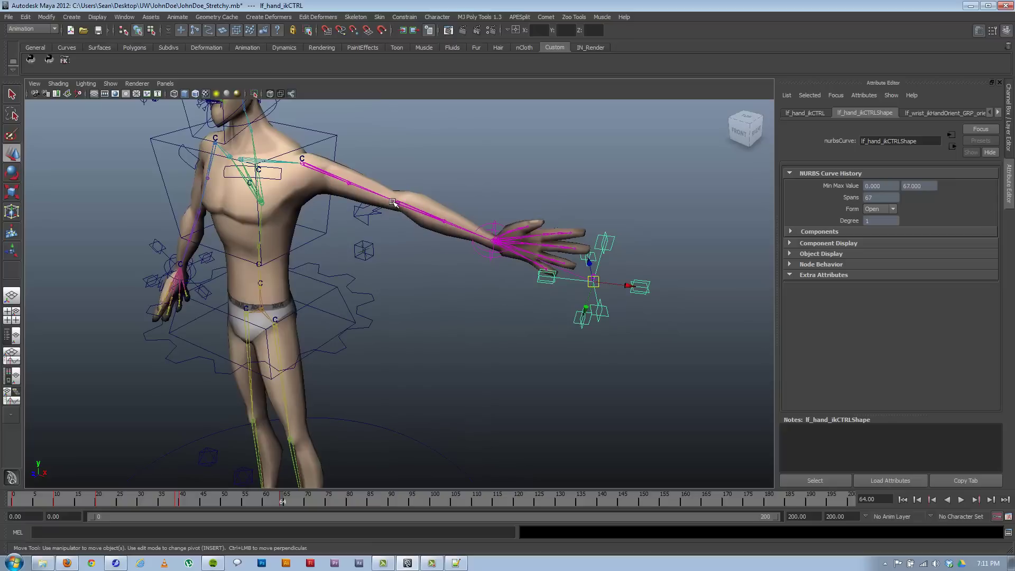
- Move the left hand IK control up and in toward the shoulder so that the extended arm bends at the elbow
{"action": "middle_click_drag", "start_coordinate": [347, 155], "coordinate": [344, 185], "text": "alt"}
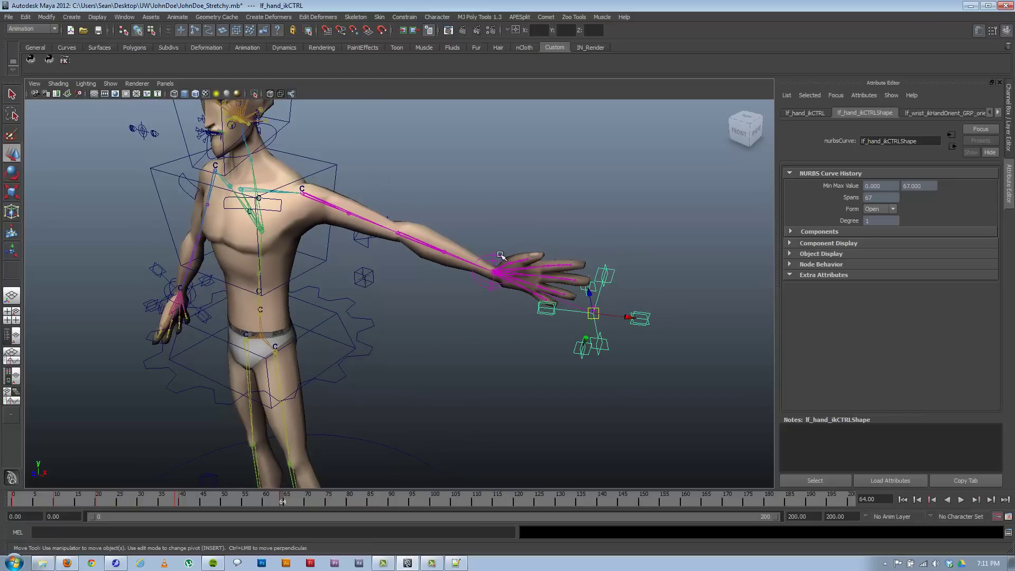
{"action": "left_click_drag", "start_coordinate": [355, 280], "coordinate": [386, 271], "text": "alt"}
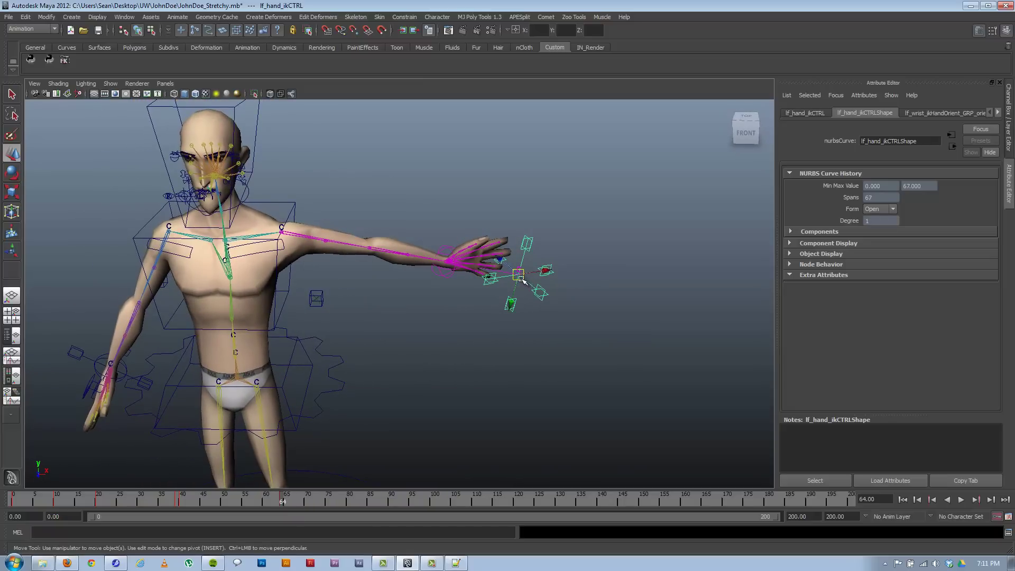
{"action": "left_click_drag", "start_coordinate": [518, 275], "coordinate": [418, 217]}
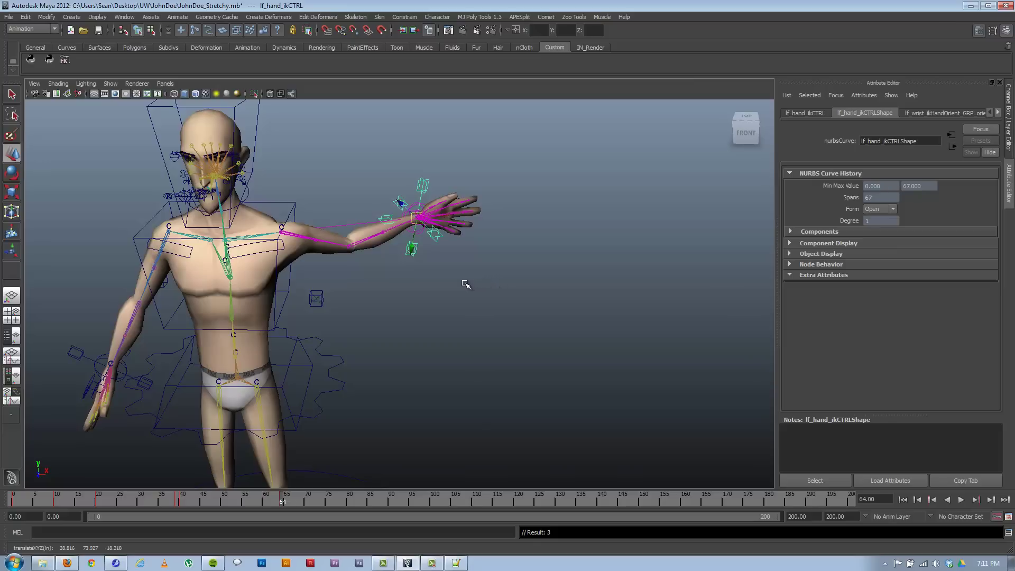
- Examine the bent left arm and its IK hand control from above and from the front
{"action": "left_click_drag", "start_coordinate": [509, 280], "coordinate": [426, 303], "text": "alt"}
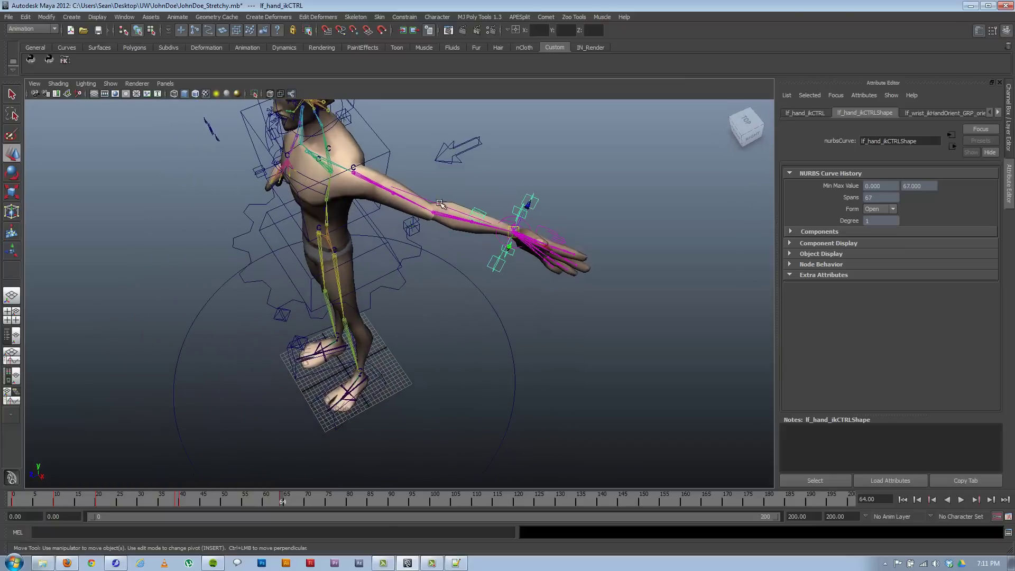
{"action": "left_click_drag", "start_coordinate": [494, 247], "coordinate": [450, 227], "text": "alt"}
{"action": "mouse_move", "coordinate": [398, 246]}
{"action": "left_mouse_down", "text": "alt"}
{"action": "mouse_move", "coordinate": [361, 265]}
{"action": "mouse_move", "coordinate": [391, 256]}
{"action": "left_mouse_up", "text": "alt"}
{"action": "left_click_drag", "start_coordinate": [423, 286], "coordinate": [453, 308], "text": "alt"}
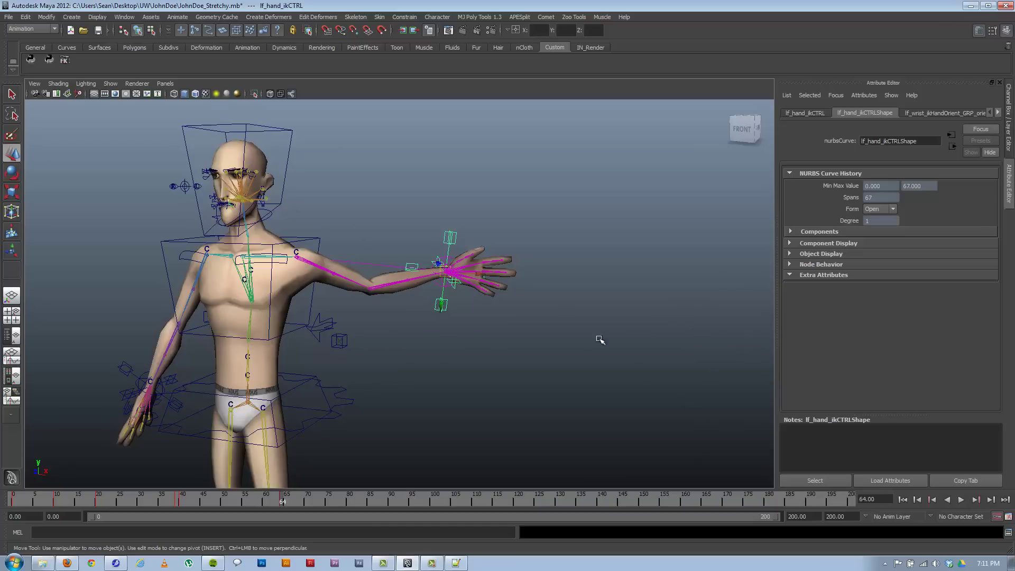
{"action": "left_click_drag", "start_coordinate": [515, 338], "coordinate": [390, 338], "text": "alt"}
{"action": "middle_click_drag", "start_coordinate": [390, 338], "coordinate": [423, 294], "text": "alt"}
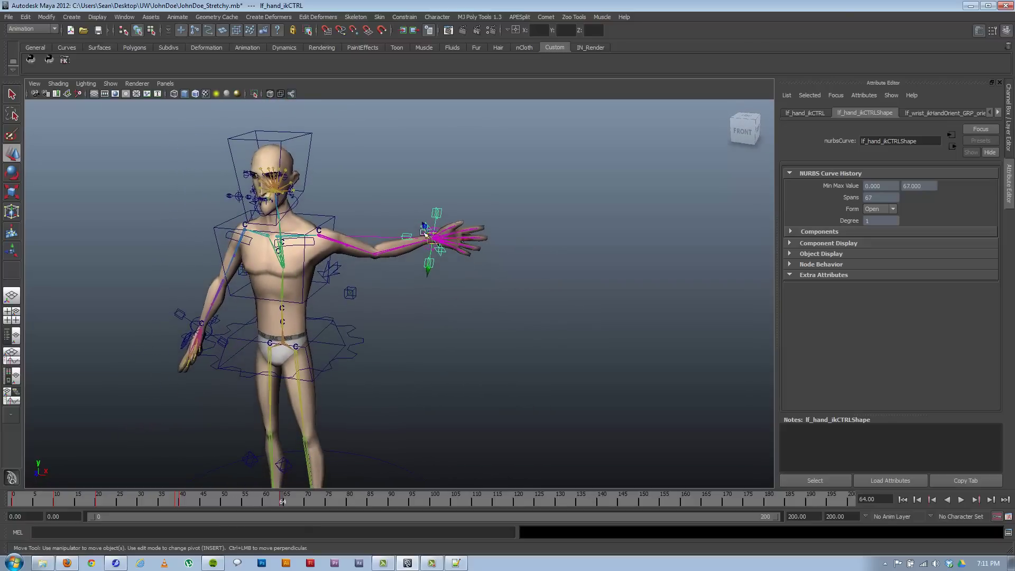
- Select the left arm's pole vector locator, elbow joint and wrist control in turn, and view the wrist control's selection on the whole figure
{"action": "left_click", "coordinate": [350, 293]}
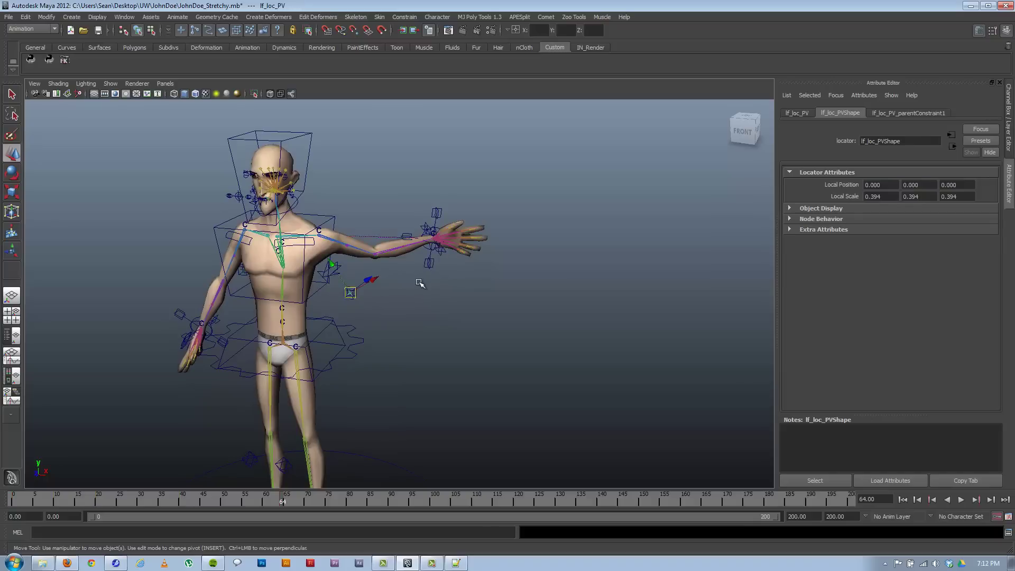
{"action": "left_click", "coordinate": [371, 253]}
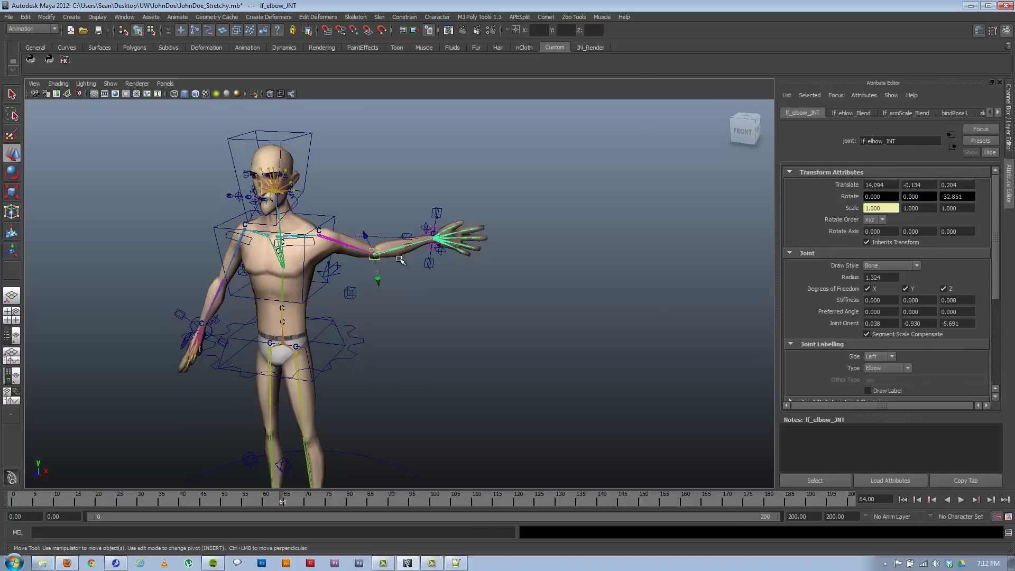
{"action": "left_click", "coordinate": [431, 249]}
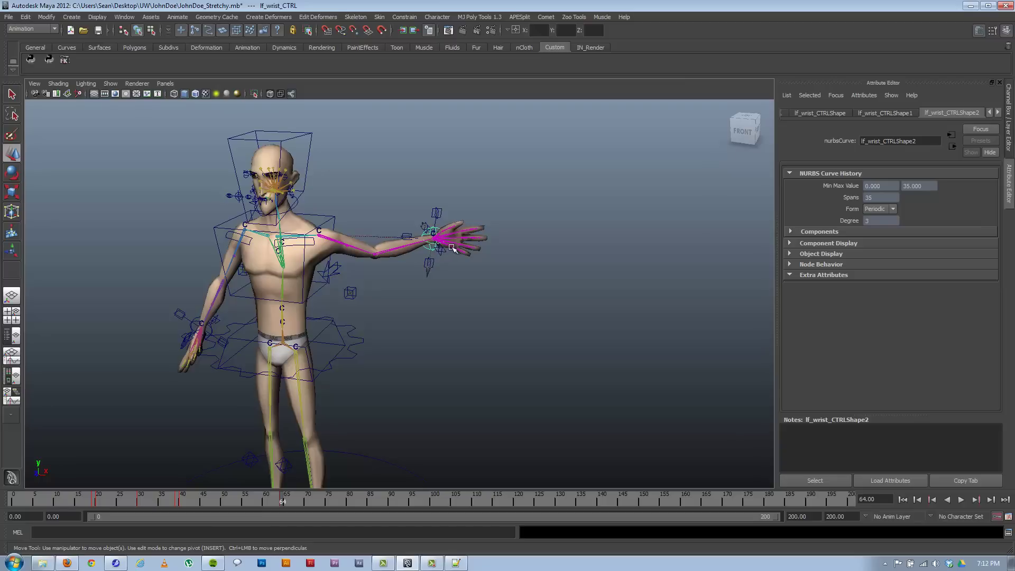
{"action": "scroll", "coordinate": [409, 310], "scroll_direction": "down", "scroll_amount": 5}
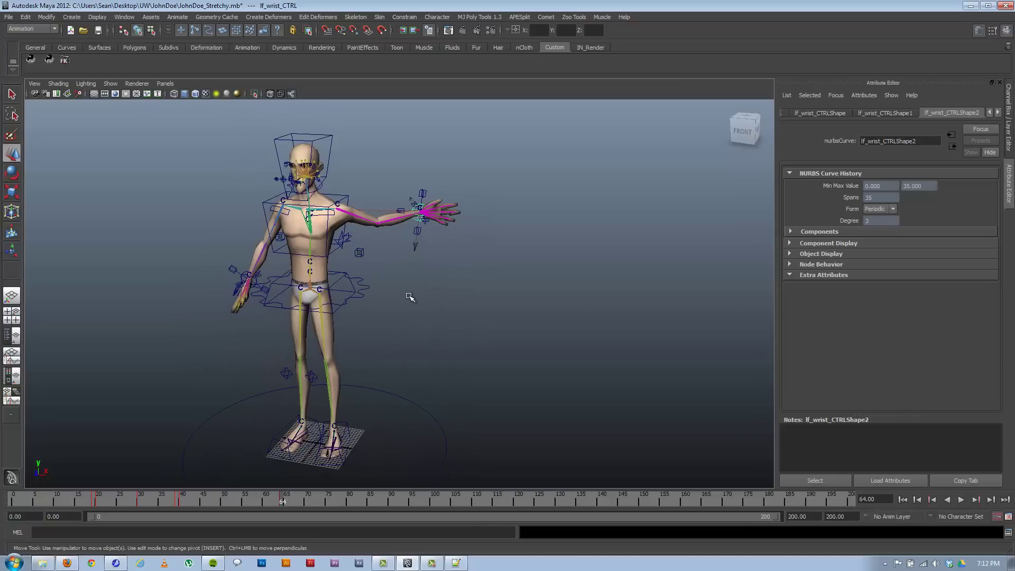
{"action": "left_click_drag", "start_coordinate": [403, 298], "coordinate": [410, 285], "text": "alt"}
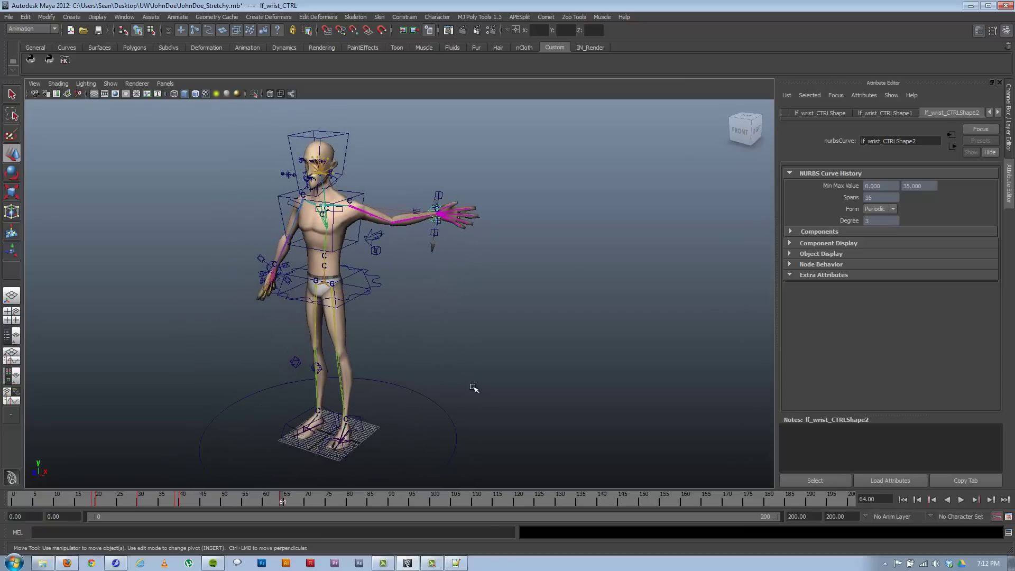